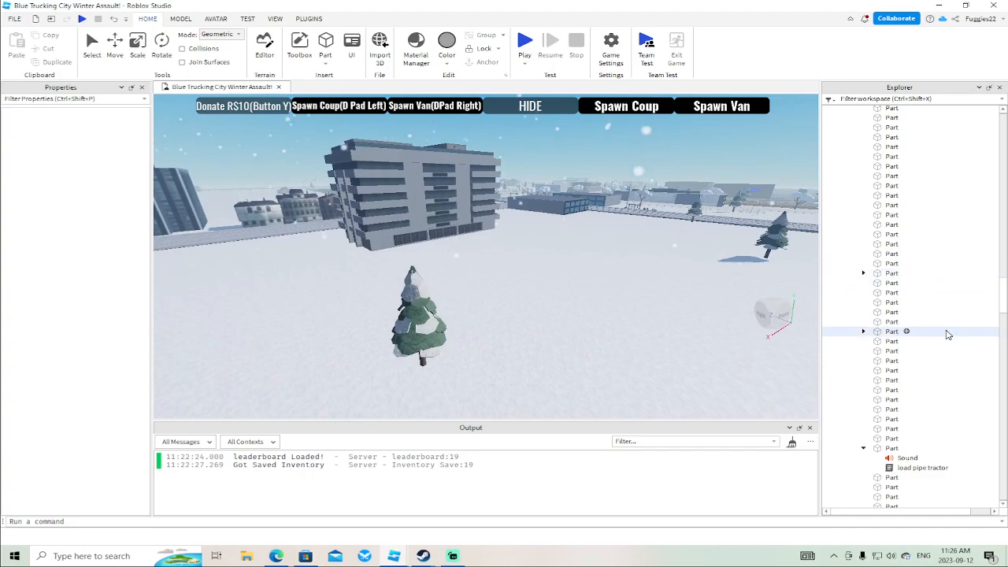
Collapse the expanded Part and the snoweffect and turbogasdt folders in the Workspace tree.
{"action": "left_click", "coordinate": [862, 448]}
{"action": "left_click_drag", "start_coordinate": [1002, 313], "coordinate": [1002, 129]}
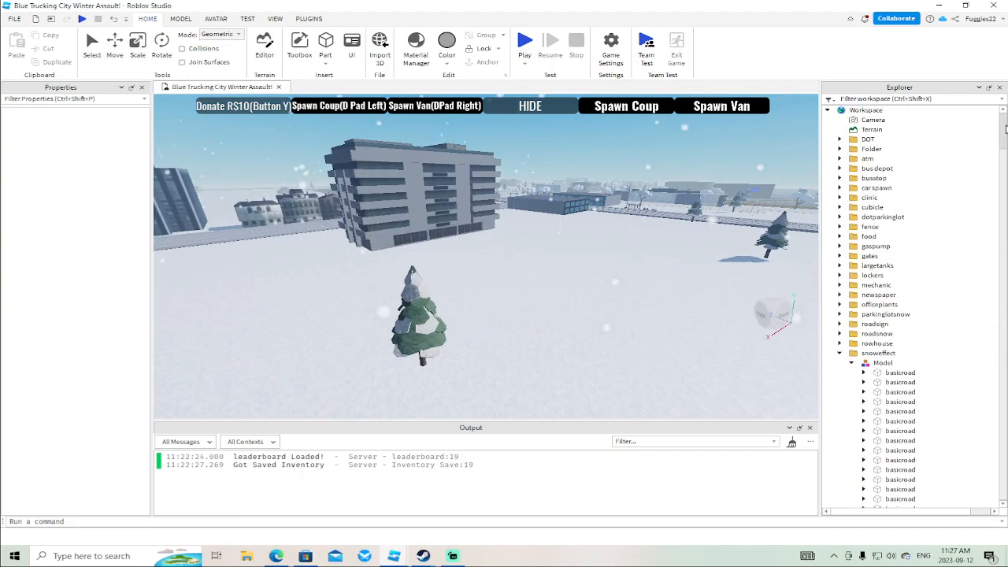
{"action": "left_click", "coordinate": [839, 352]}
{"action": "left_click", "coordinate": [839, 420]}
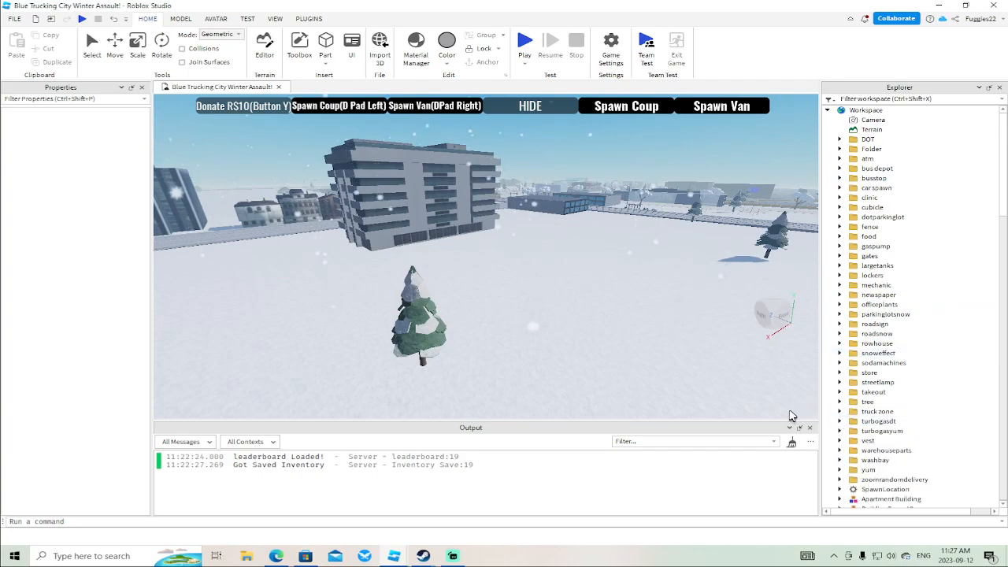
Select all four Union pieces in the first Leaves group of the snowy PineTree near the apartment building.
{"action": "right_click_drag", "start_coordinate": [552, 251], "coordinate": [550, 259]}
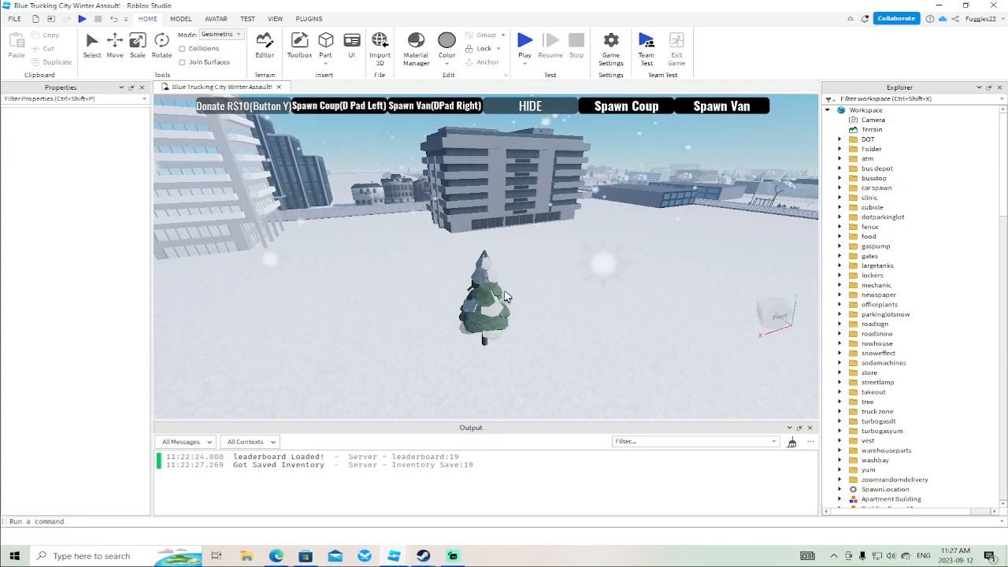
{"action": "scroll", "coordinate": [600, 263], "scroll_direction": "up", "scroll_amount": 3}
{"action": "scroll", "coordinate": [931, 263], "scroll_direction": "down", "scroll_amount": 3}
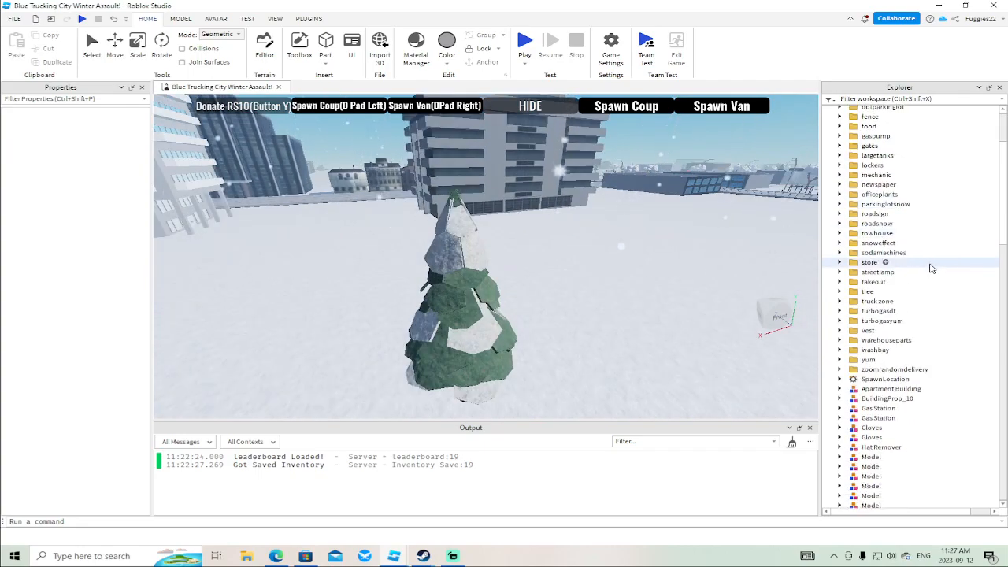
{"action": "left_click", "coordinate": [91, 44]}
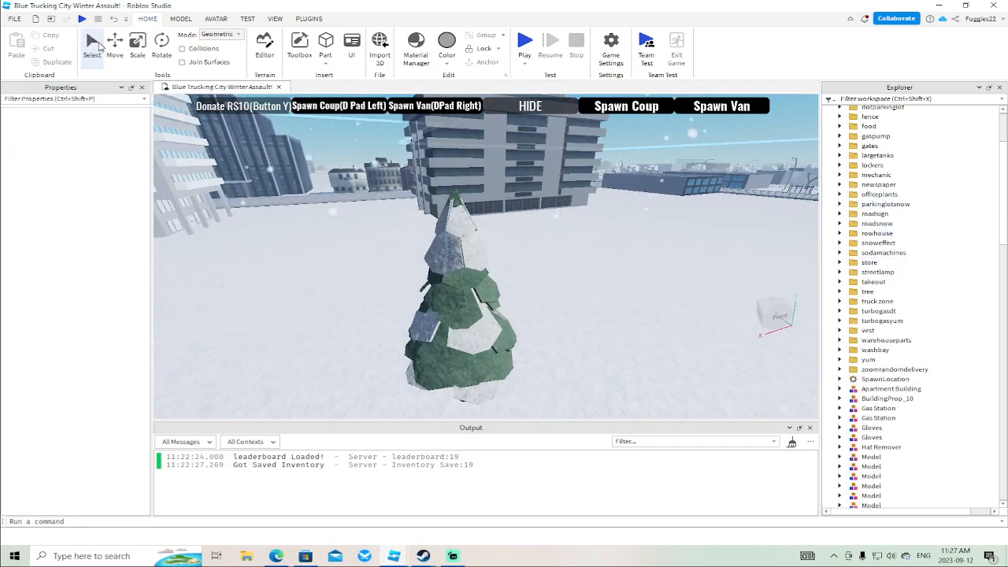
{"action": "left_click", "coordinate": [441, 338]}
{"action": "scroll", "coordinate": [928, 341], "scroll_direction": "down", "scroll_amount": 3}
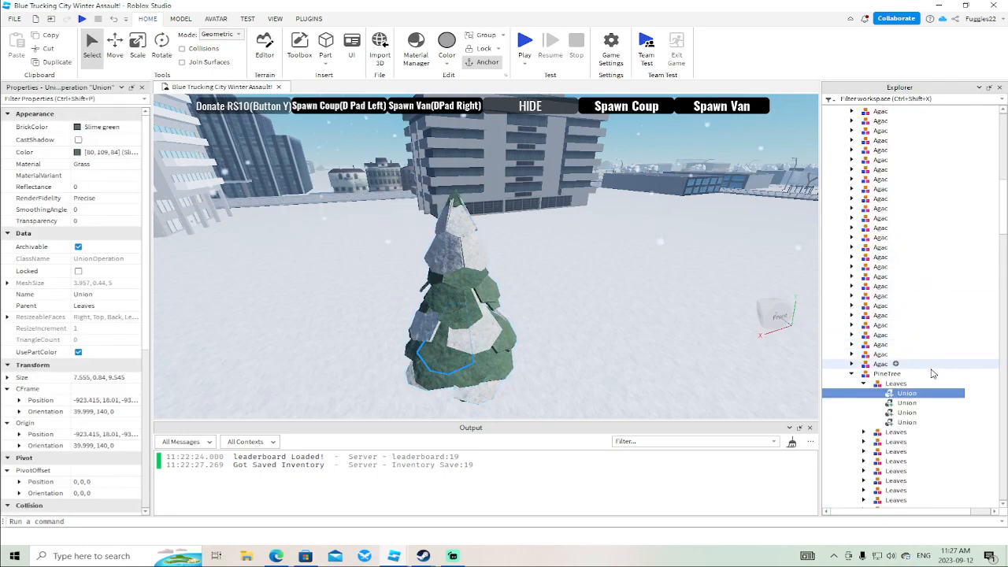
{"action": "left_click", "coordinate": [905, 404], "text": "ctrl"}
{"action": "left_click", "coordinate": [905, 413], "text": "ctrl"}
{"action": "left_click", "coordinate": [903, 422], "text": "ctrl"}
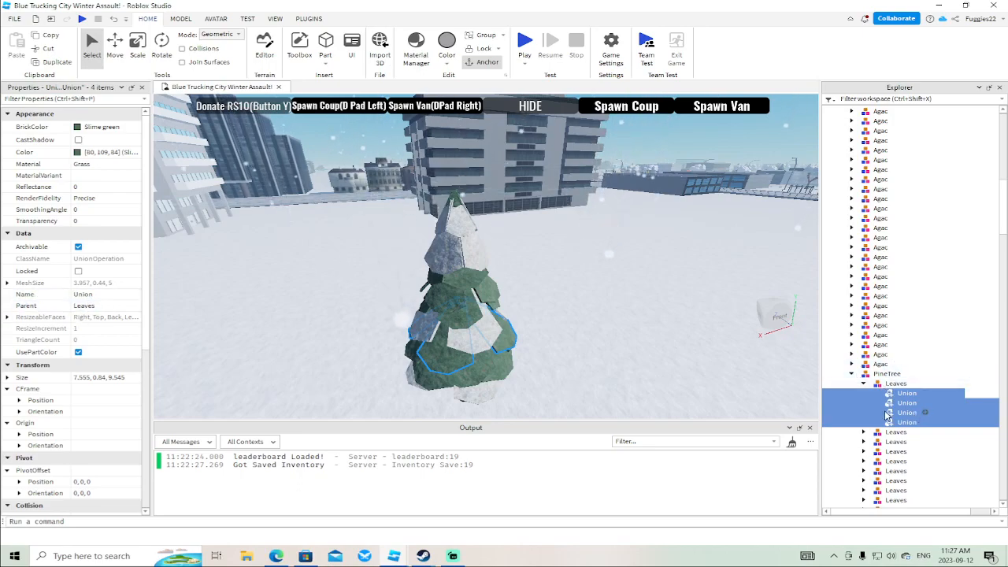
Inspect the PineTree's trunk Part and the contents of its last two Leaves groups, and collapse the model.
{"action": "scroll", "coordinate": [863, 441], "scroll_direction": "down", "scroll_amount": 3}
{"action": "left_click", "coordinate": [869, 447]}
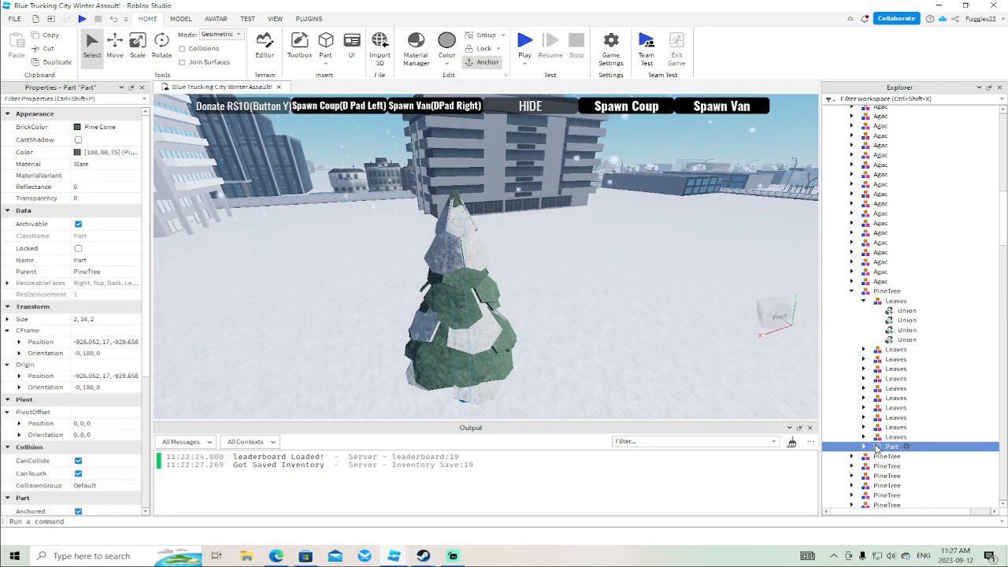
{"action": "left_click", "coordinate": [862, 437]}
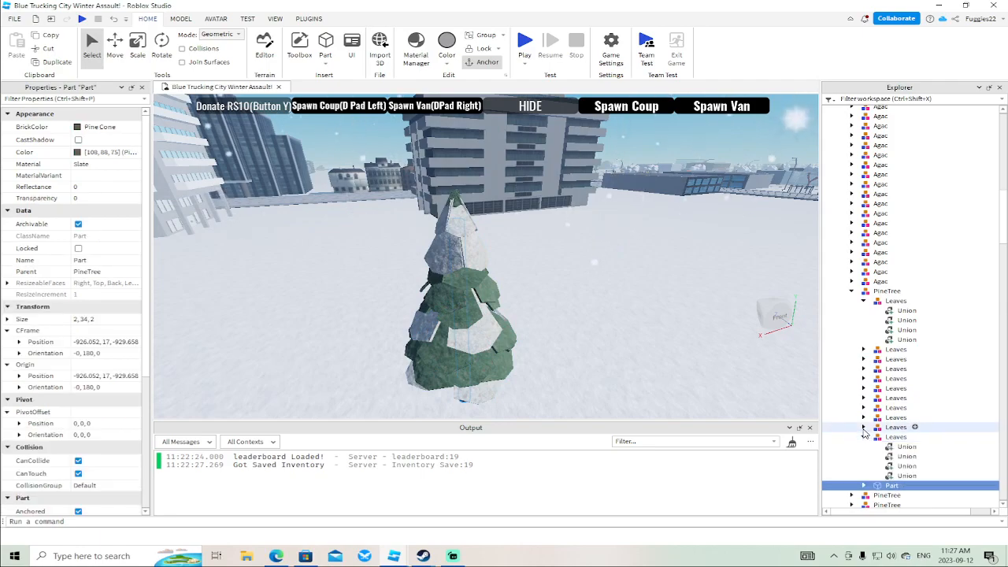
{"action": "left_click", "coordinate": [864, 428]}
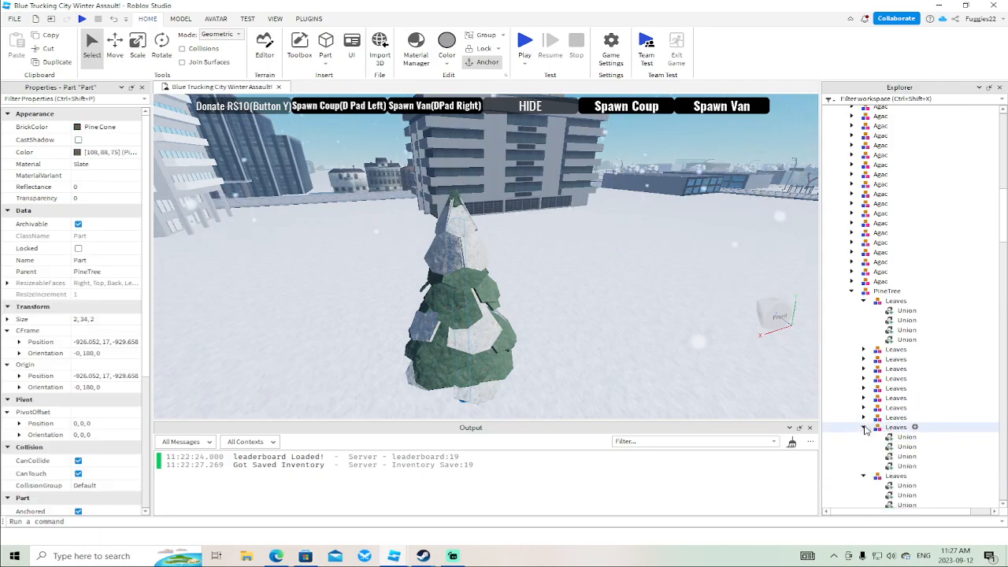
{"action": "left_click", "coordinate": [864, 428]}
{"action": "left_click", "coordinate": [864, 437]}
{"action": "left_click", "coordinate": [851, 290]}
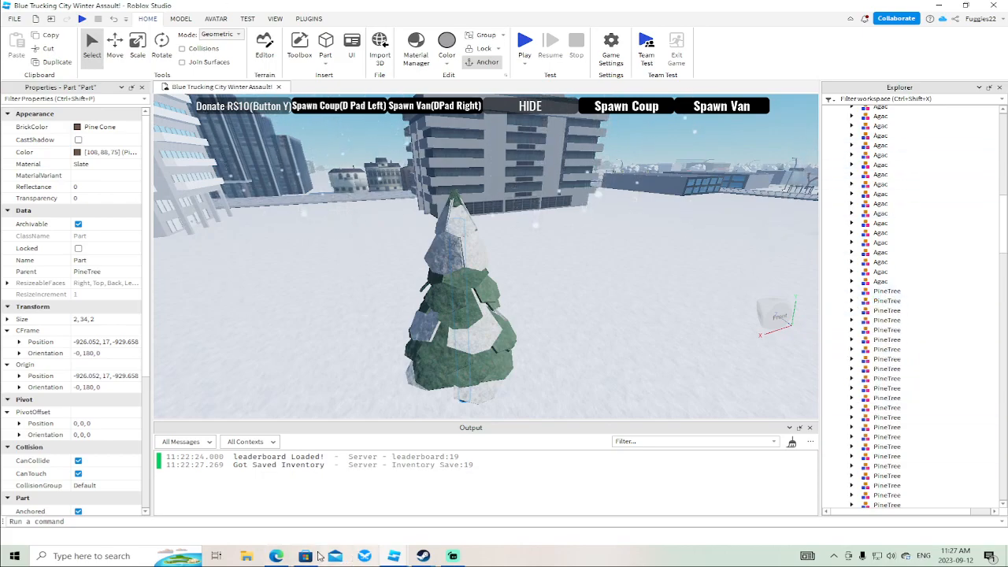
Switch to Edge and open the Blue Trucking City Winter Assault game page on Roblox in a new tab.
{"action": "left_click", "coordinate": [278, 556]}
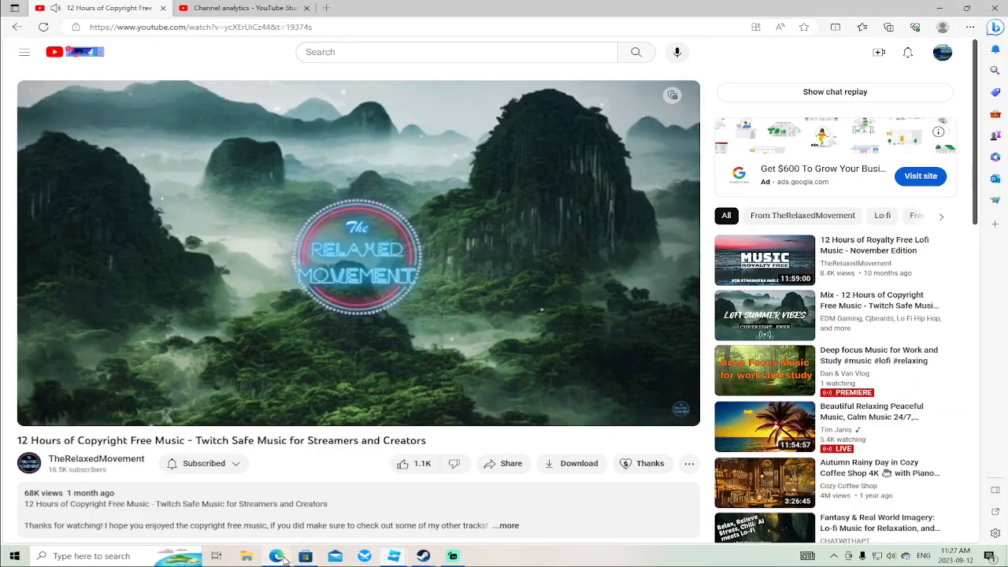
{"action": "left_click", "coordinate": [326, 8]}
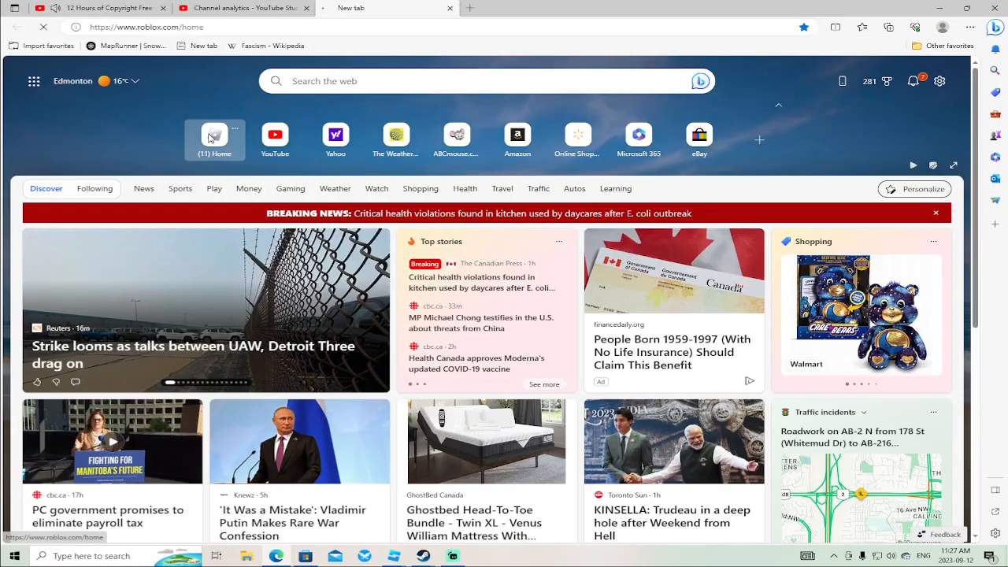
{"action": "left_click", "coordinate": [211, 139]}
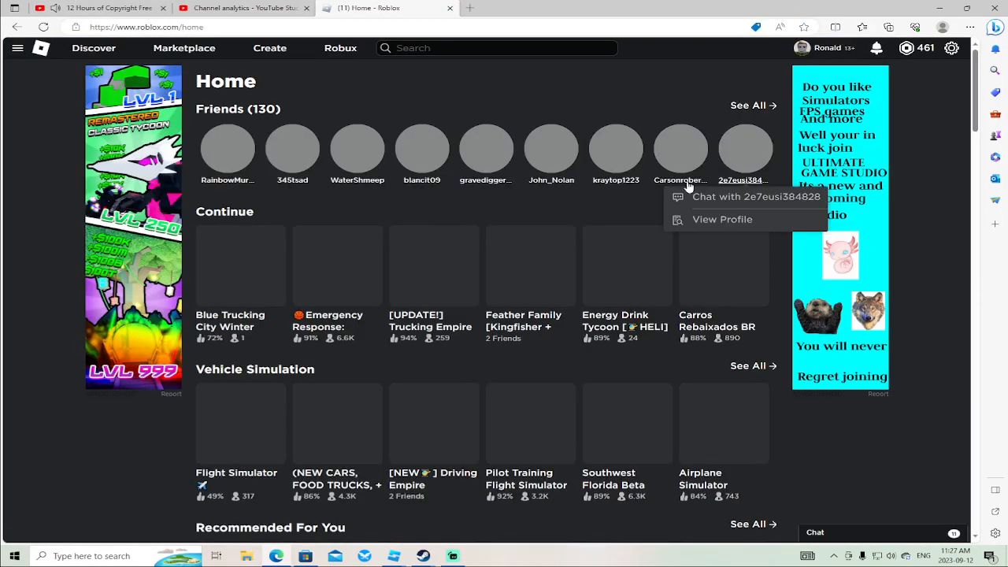
{"action": "left_click", "coordinate": [256, 277]}
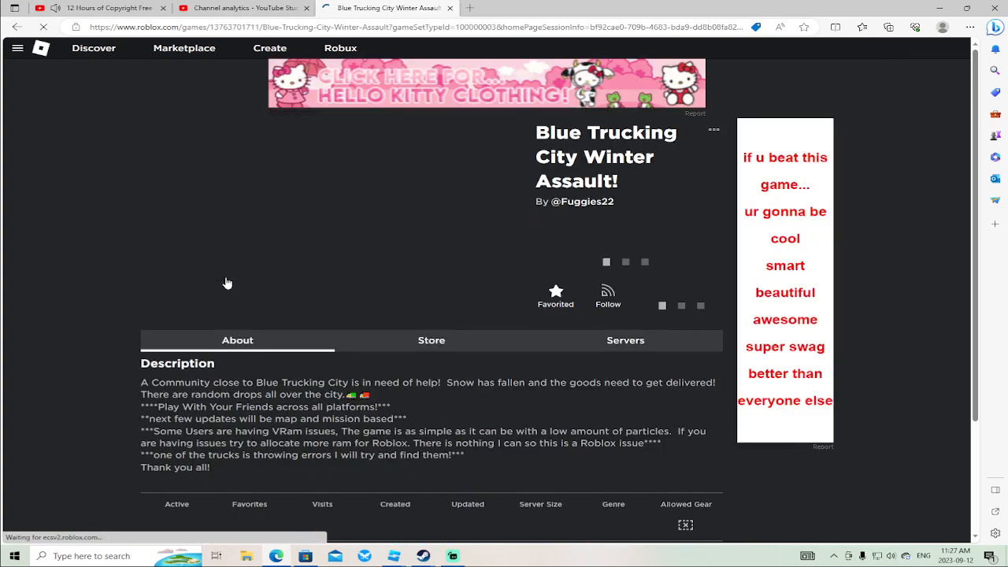
Open the experience's Error Report in the Creator Dashboard and highlight the "Failed to lock VRAM for part render data" row.
{"action": "left_click", "coordinate": [713, 129]}
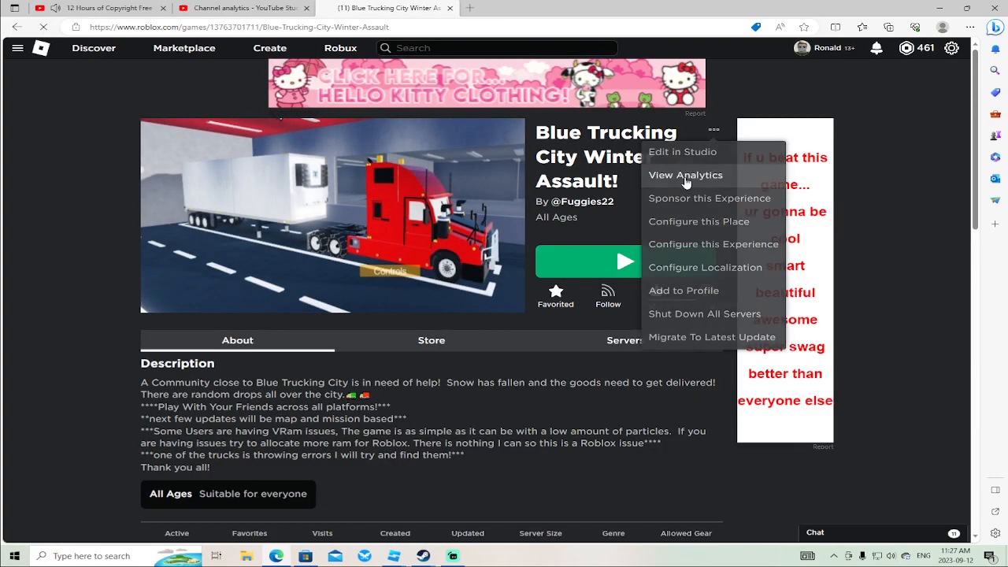
{"action": "left_click", "coordinate": [684, 177]}
{"action": "scroll", "coordinate": [87, 417], "scroll_direction": "down", "scroll_amount": 3}
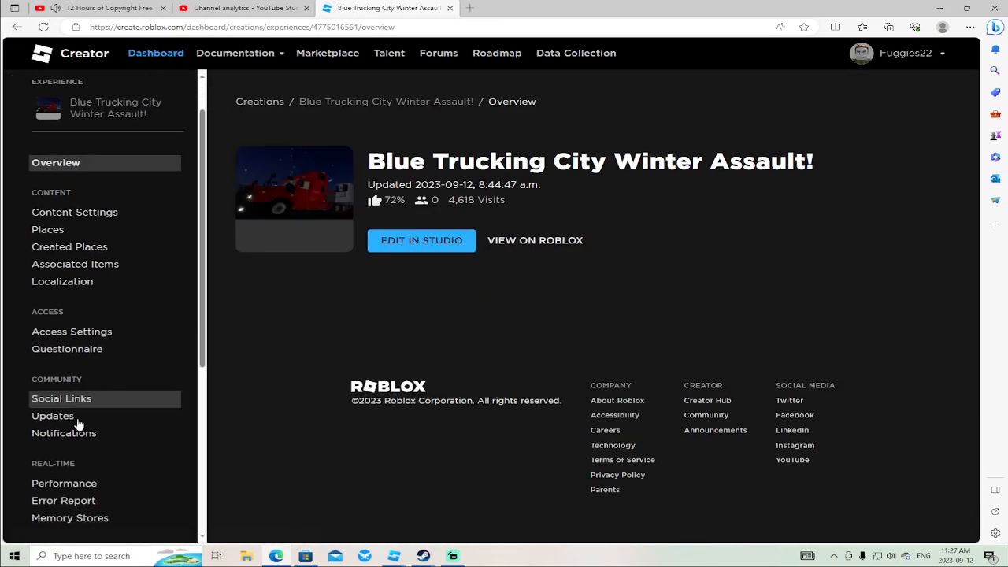
{"action": "left_click", "coordinate": [74, 342]}
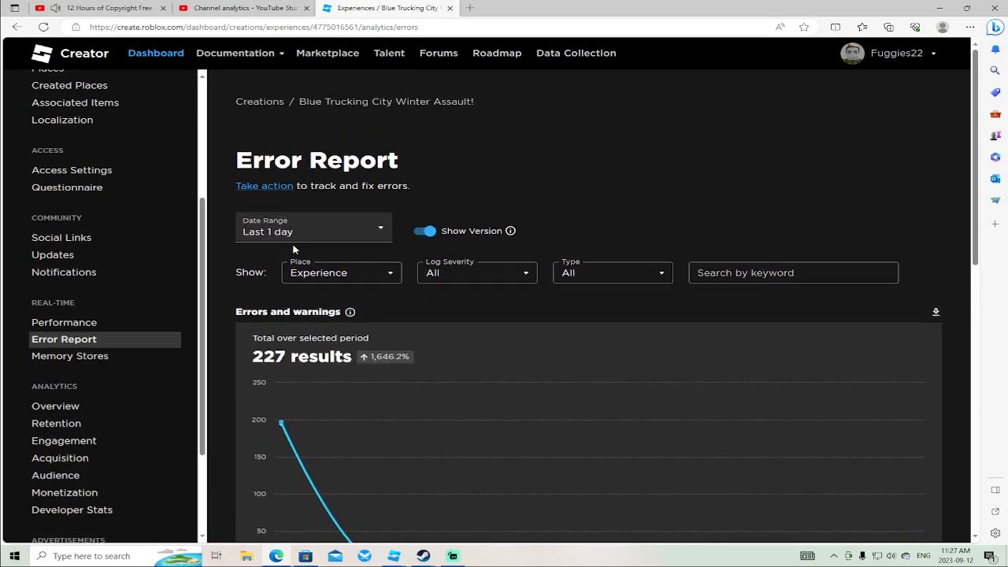
{"action": "scroll", "coordinate": [472, 386], "scroll_direction": "down", "scroll_amount": 5}
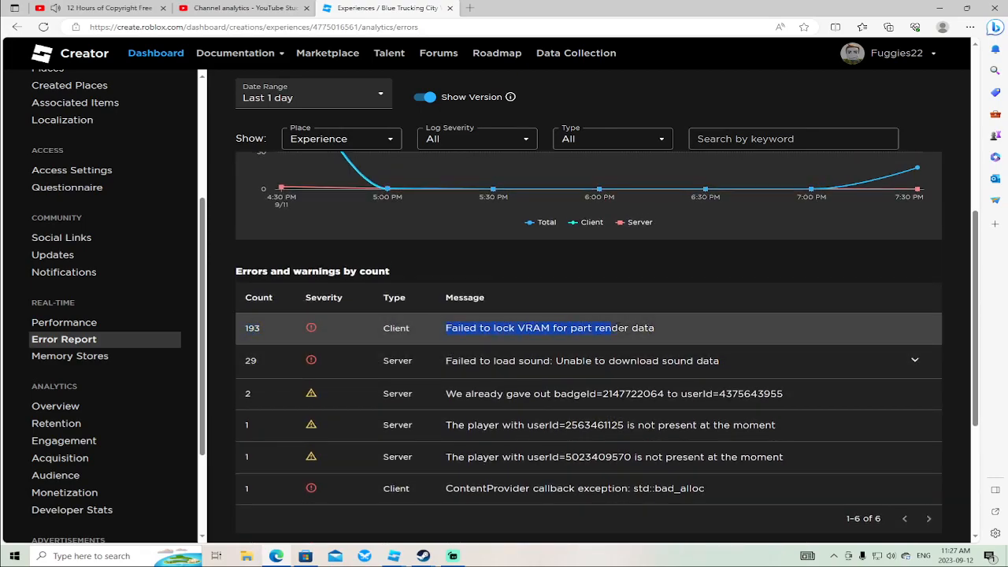
{"action": "left_click", "coordinate": [671, 329]}
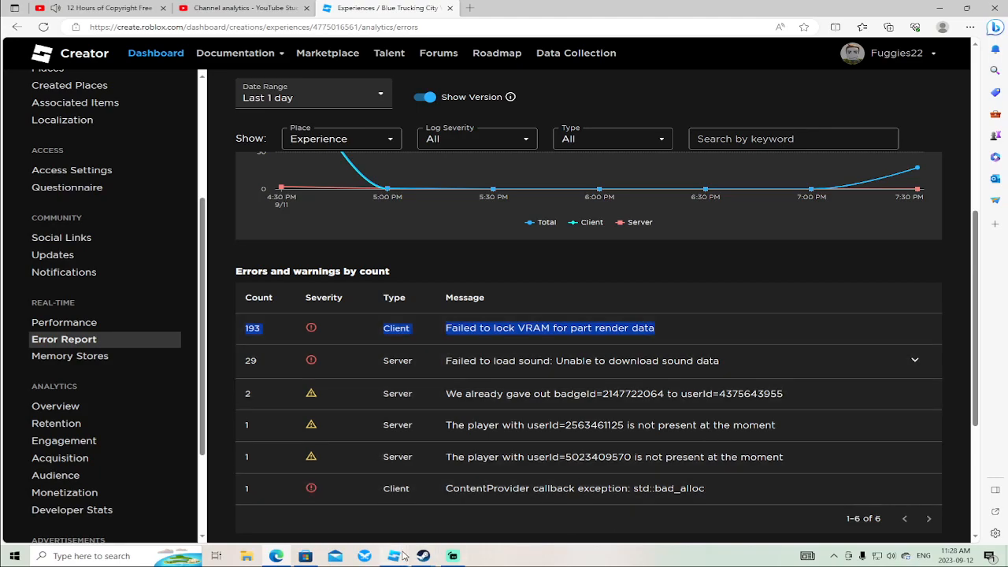
Switch back to Roblox Studio and fly over the snowy city to examine its trees, roads and buildings.
{"action": "mouse_move", "coordinate": [398, 556]}
{"action": "left_click", "coordinate": [349, 511]}
{"action": "scroll", "coordinate": [524, 253], "scroll_direction": "down", "scroll_amount": 6}
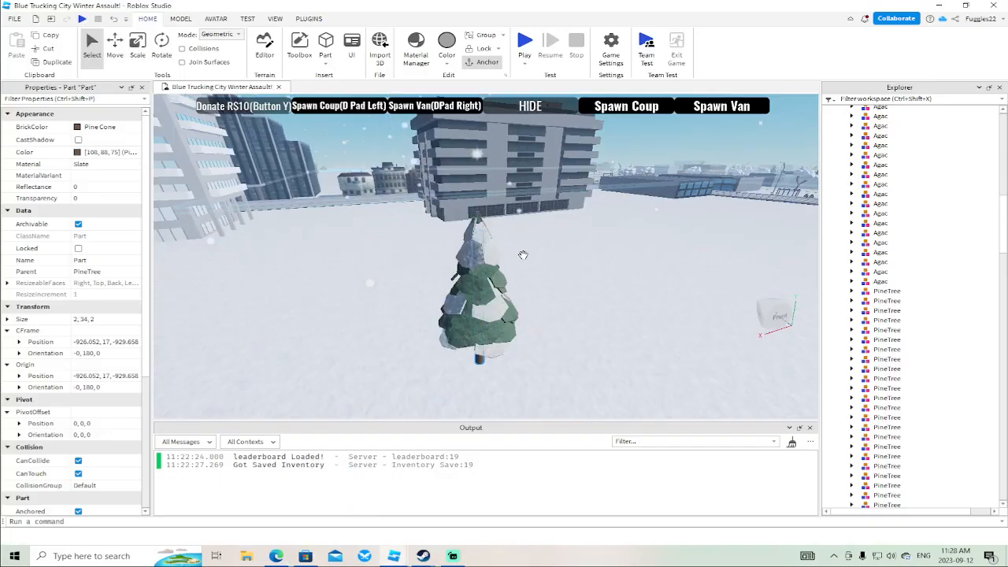
{"action": "right_click_drag", "start_coordinate": [535, 250], "coordinate": [536, 253]}
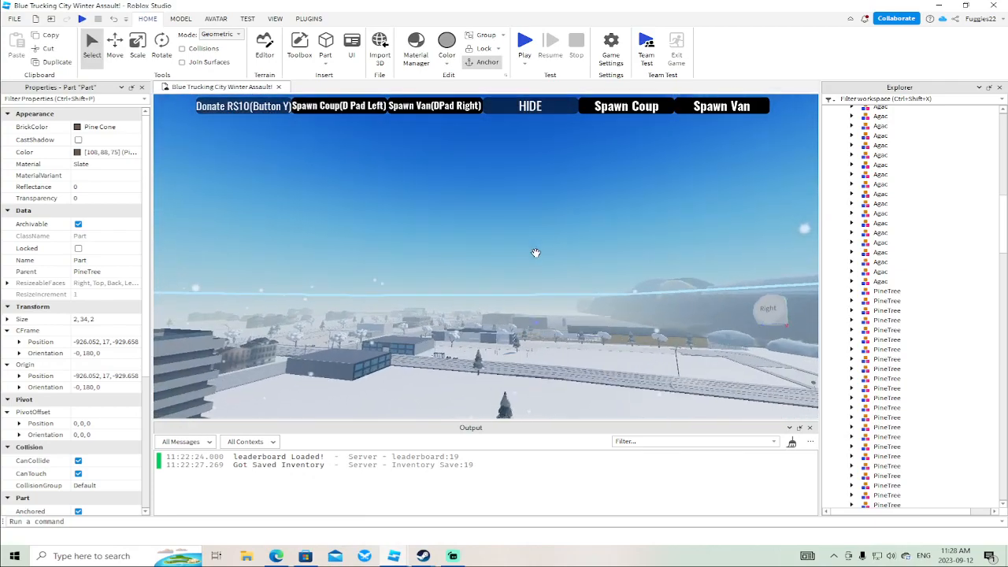
{"action": "key", "text": "w"}
{"action": "key", "text": "w"}
{"action": "key", "text": "w"}
{"action": "key", "text": "w"}
{"action": "key", "text": "w"}
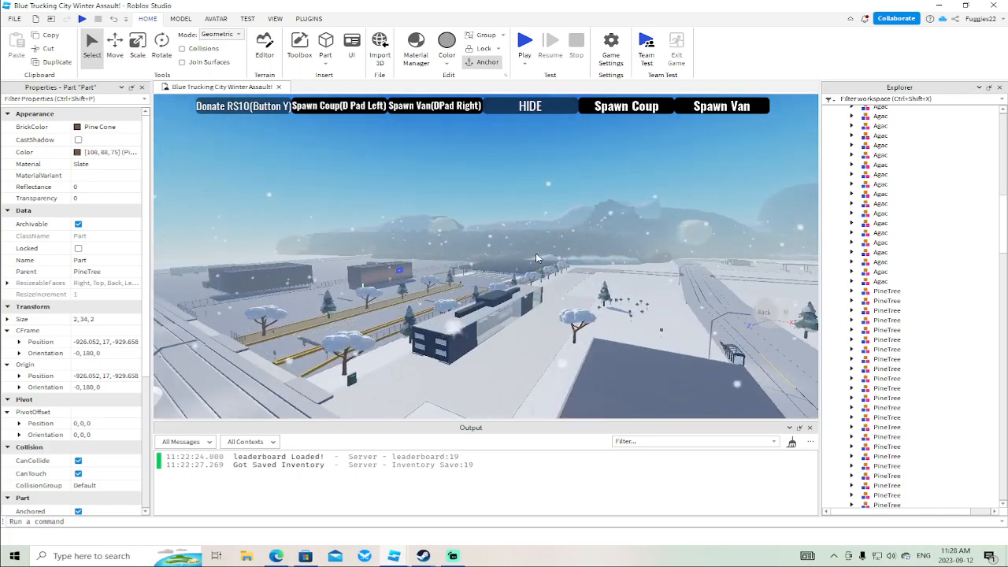
{"action": "key", "text": "w"}
{"action": "right_click_drag", "start_coordinate": [536, 252], "coordinate": [535, 252]}
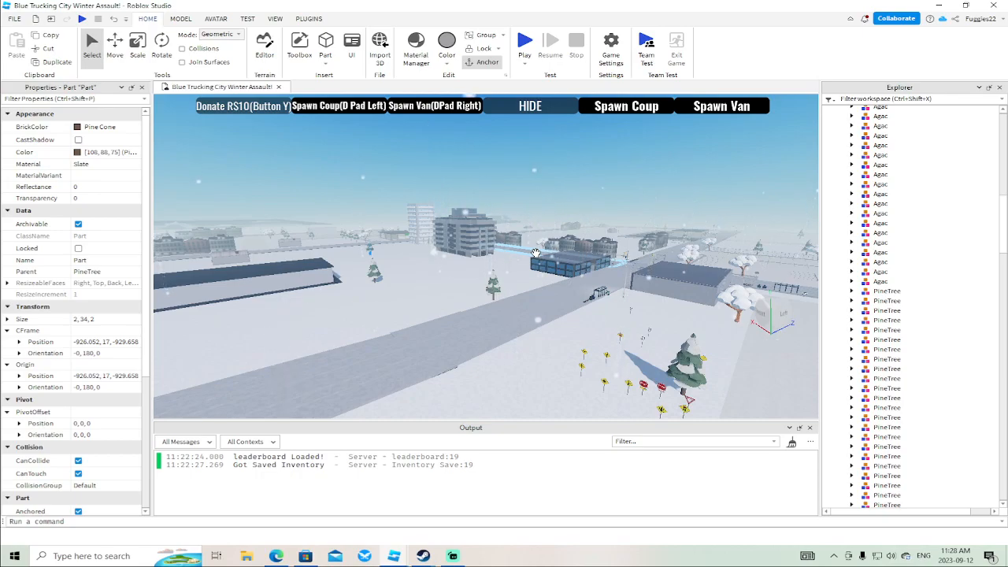
{"action": "right_click_drag", "start_coordinate": [536, 313], "coordinate": [536, 312]}
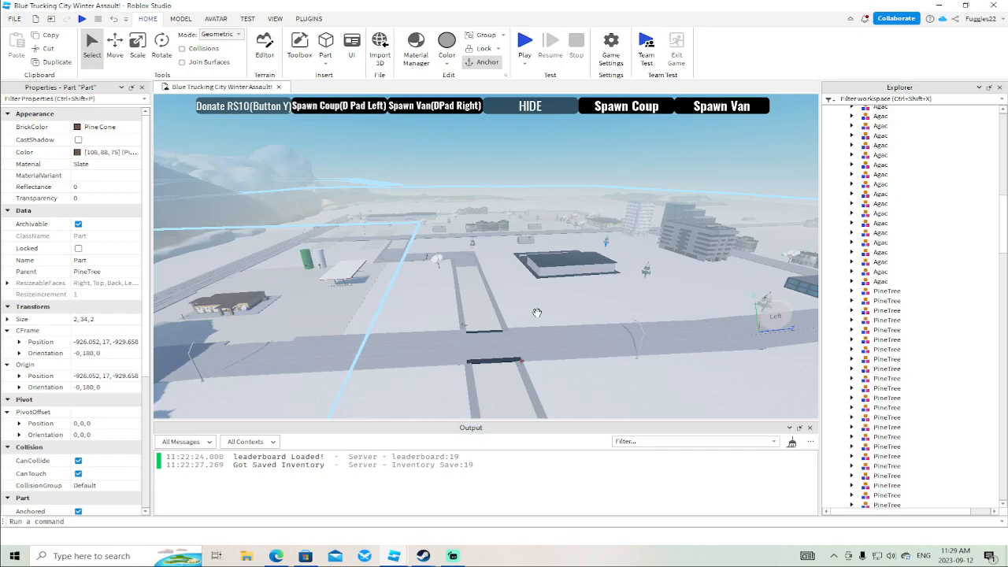
{"action": "key", "text": "w"}
{"action": "right_click_drag", "start_coordinate": [555, 280], "coordinate": [488, 273]}
{"action": "key", "text": "w"}
{"action": "key", "text": "w"}
{"action": "key", "text": "w"}
{"action": "key", "text": "s"}
{"action": "right_click_drag", "start_coordinate": [403, 243], "coordinate": [403, 242]}
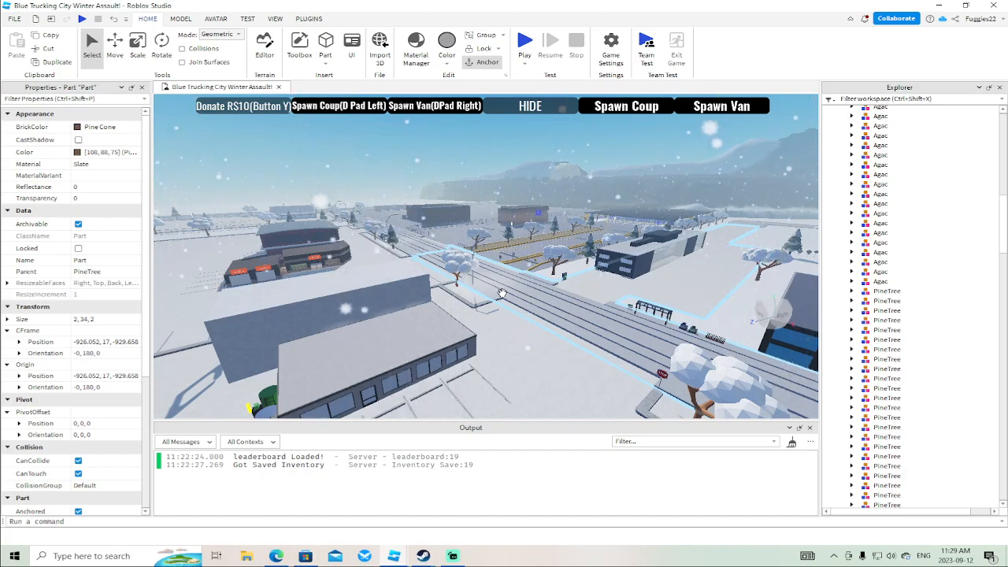
{"action": "key", "text": "w"}
{"action": "right_click_drag", "start_coordinate": [511, 294], "coordinate": [512, 294]}
{"action": "key", "text": "w"}
{"action": "scroll", "coordinate": [512, 295], "scroll_direction": "up", "scroll_amount": 5}
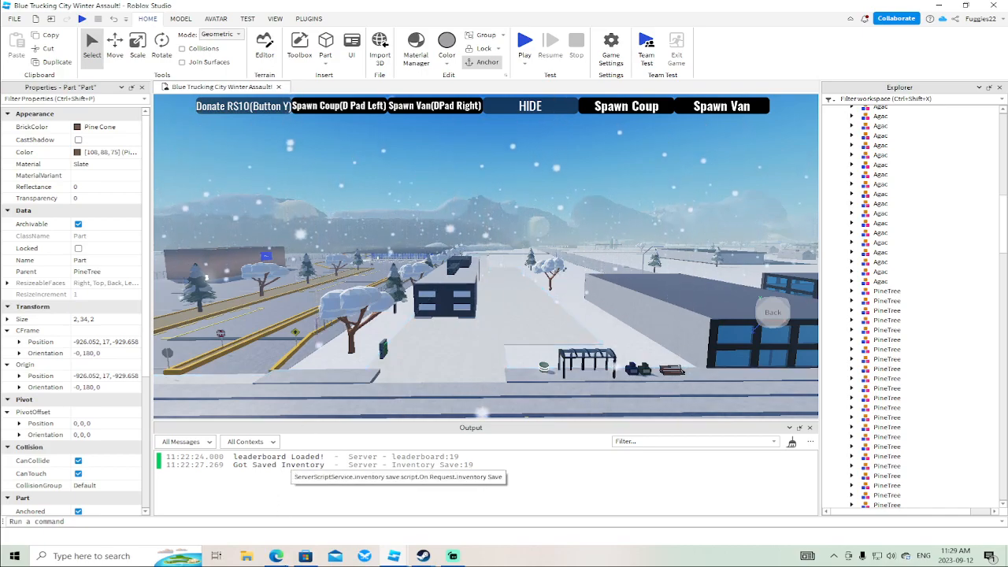
Switch back to Edge and filter the Error Report to the Client type to review its chart and error list.
{"action": "left_click", "coordinate": [306, 472]}
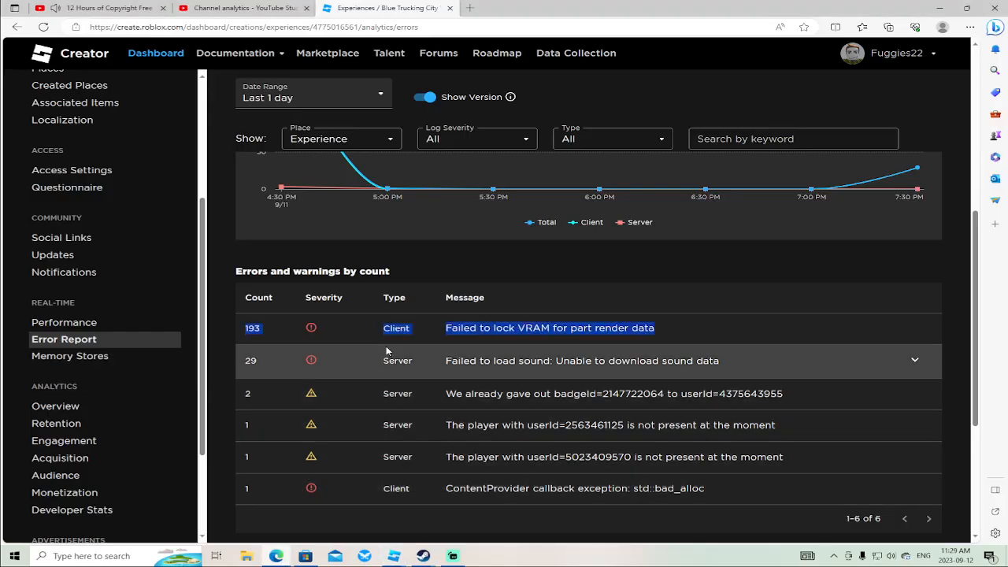
{"action": "scroll", "coordinate": [313, 252], "scroll_direction": "up", "scroll_amount": 2}
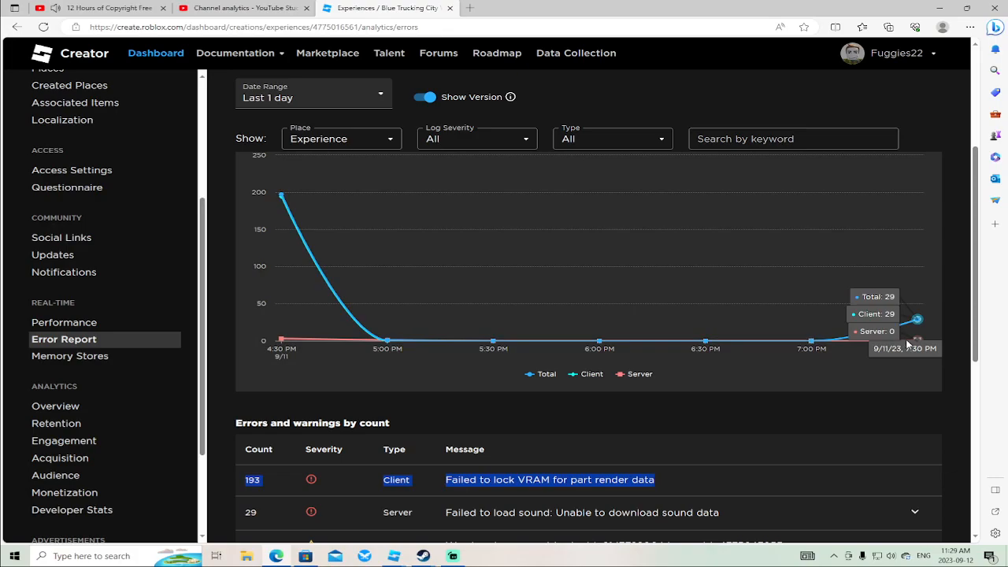
{"action": "scroll", "coordinate": [906, 320], "scroll_direction": "up", "scroll_amount": 2}
{"action": "left_click", "coordinate": [607, 273]}
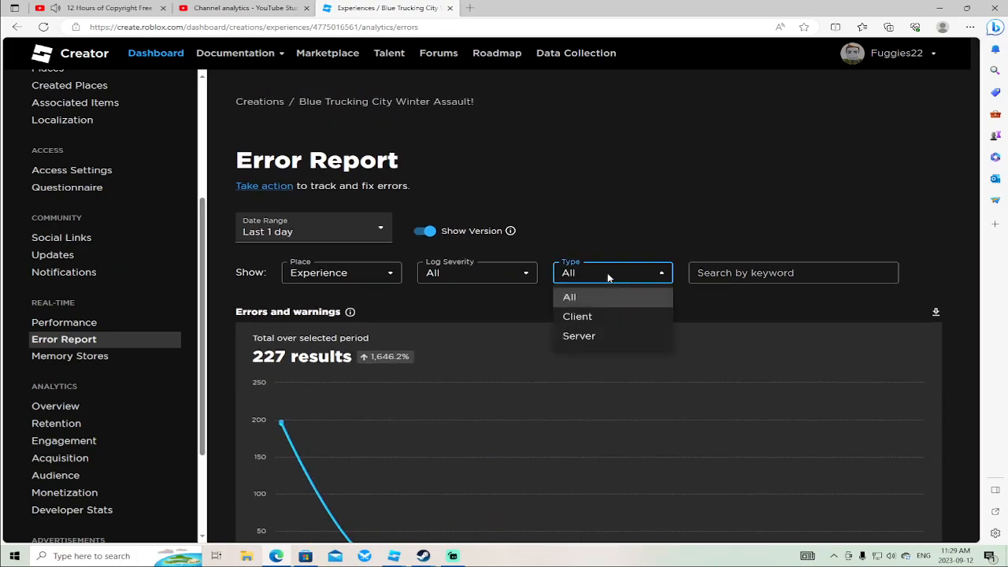
{"action": "left_click", "coordinate": [597, 317]}
{"action": "scroll", "coordinate": [607, 397], "scroll_direction": "down", "scroll_amount": 2}
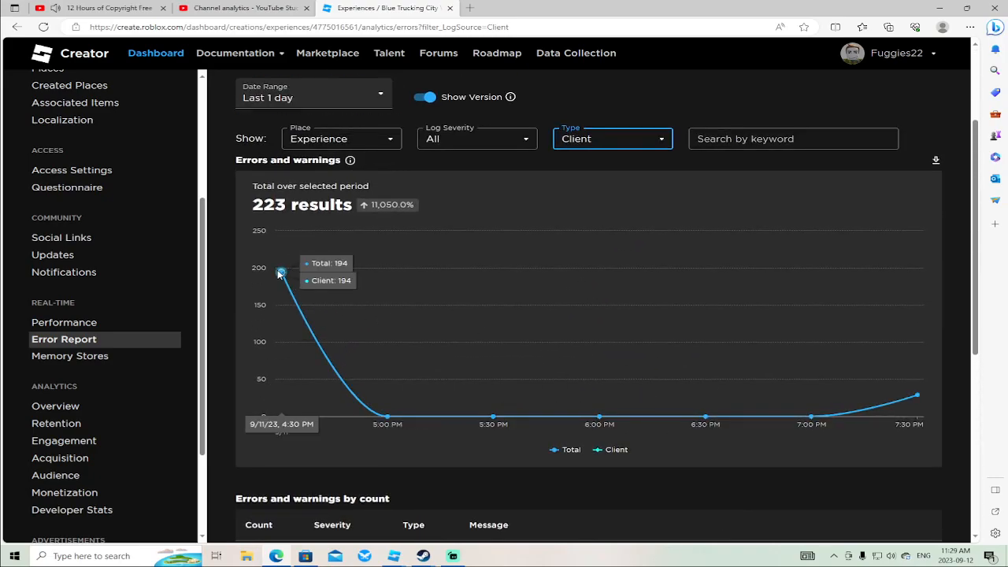
{"action": "scroll", "coordinate": [468, 307], "scroll_direction": "down", "scroll_amount": 5}
{"action": "scroll", "coordinate": [464, 303], "scroll_direction": "up", "scroll_amount": 2}
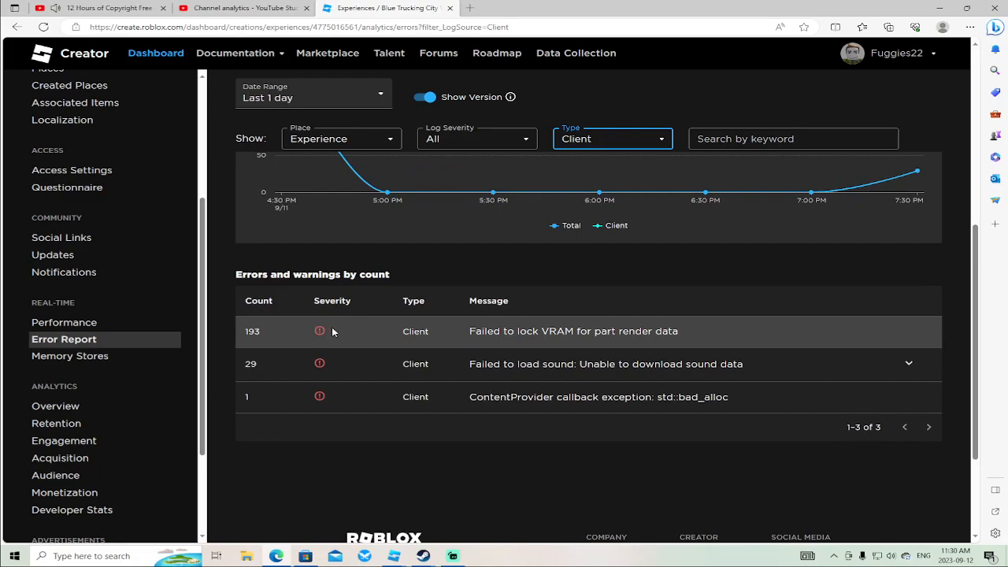
{"action": "left_click", "coordinate": [851, 363]}
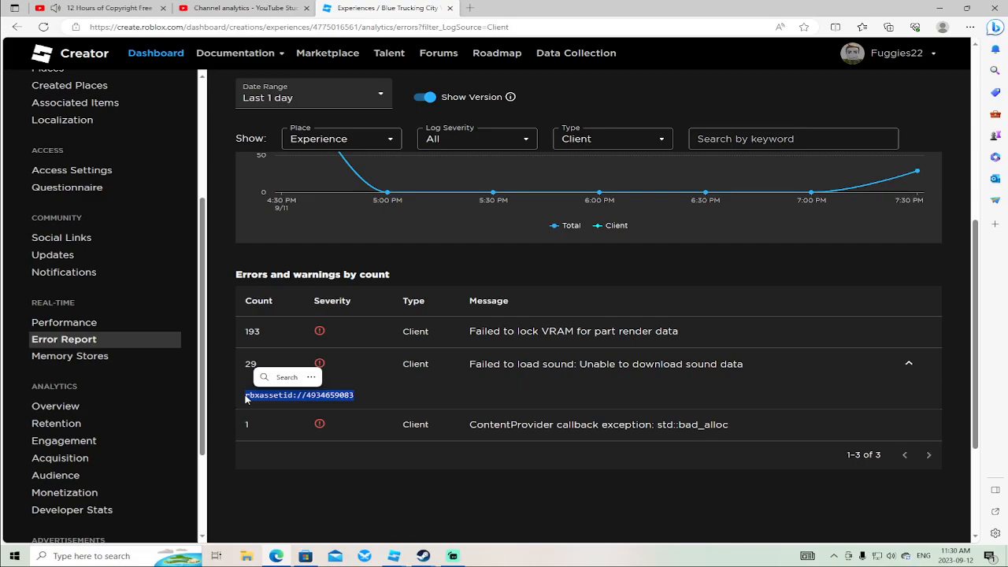
{"action": "key", "text": "ctrl+c"}
{"action": "left_click", "coordinate": [389, 395]}
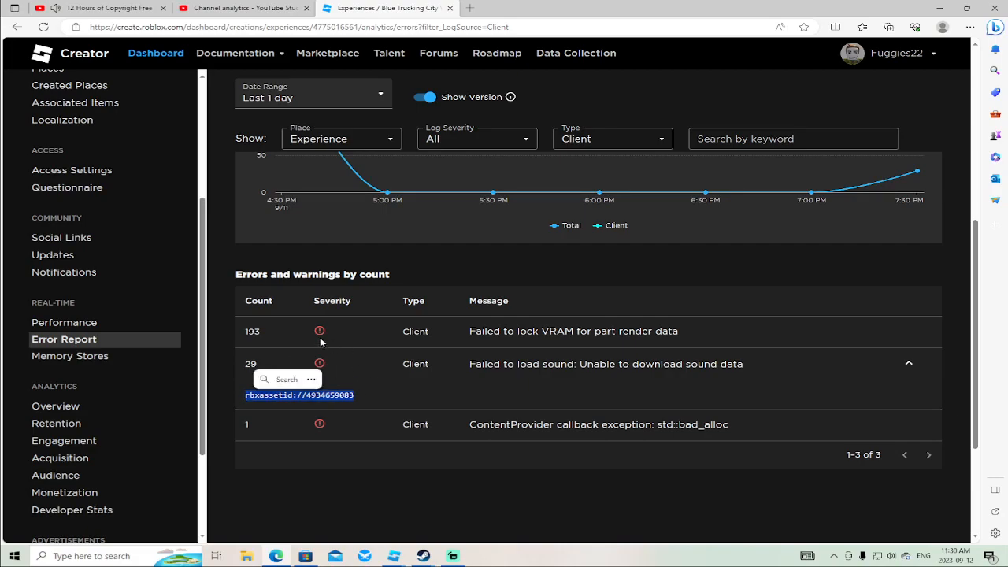
{"action": "left_click", "coordinate": [271, 336]}
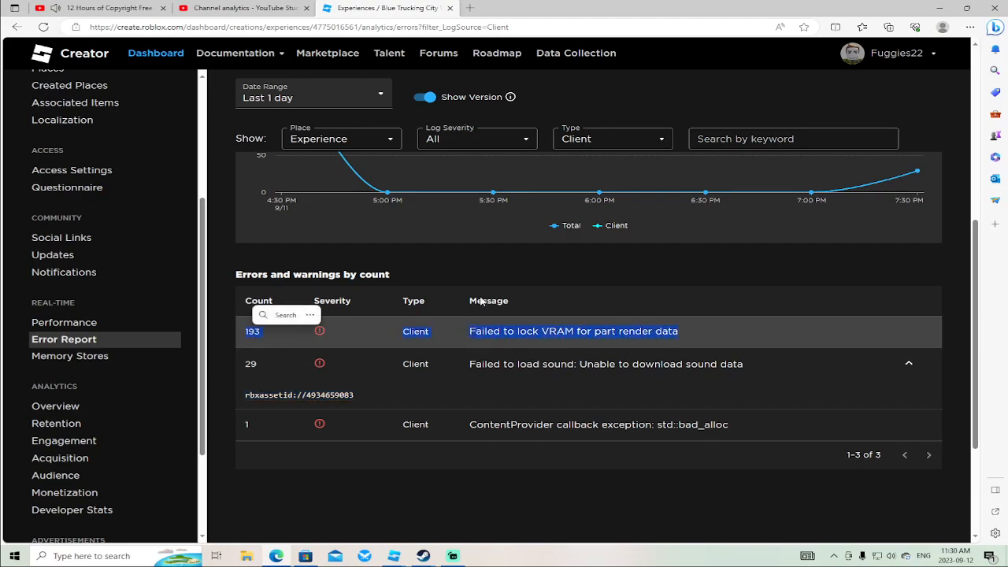
Filter the Error Report to the Server type and review the listed warnings.
{"action": "left_click", "coordinate": [612, 140]}
{"action": "left_click", "coordinate": [593, 204]}
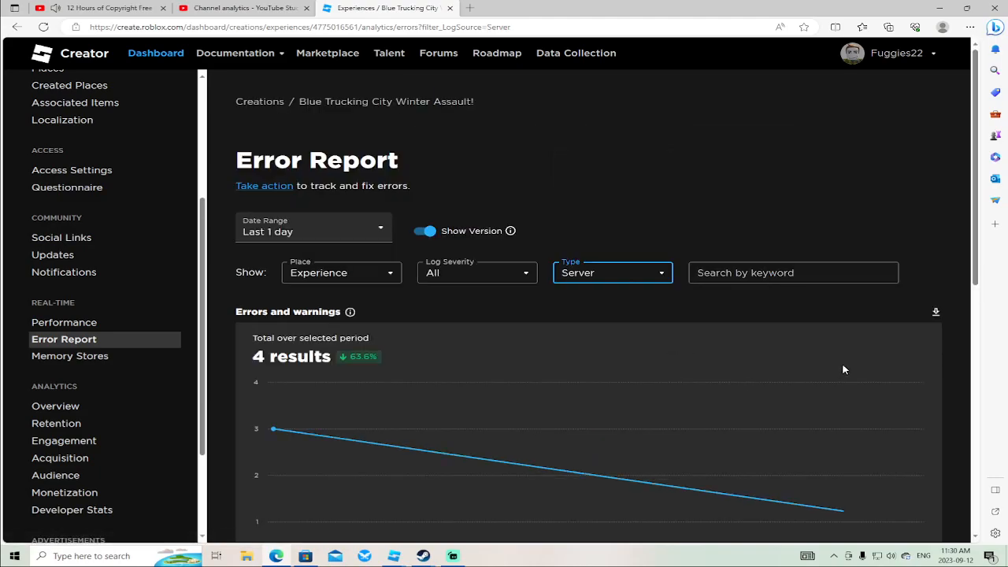
{"action": "scroll", "coordinate": [837, 364], "scroll_direction": "down", "scroll_amount": 8}
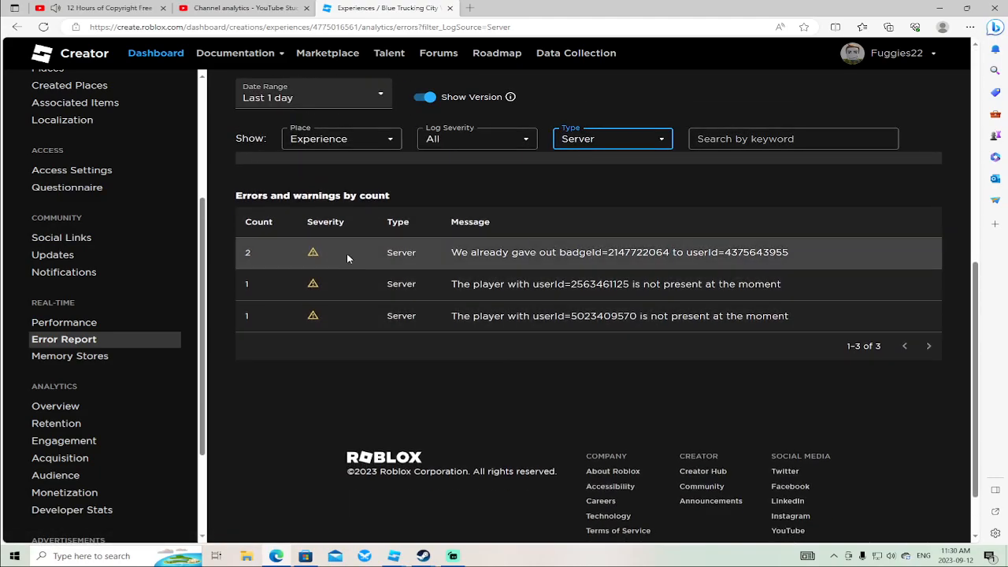
Filter the Error Report back to the Client type, check the log severity options and review the error list.
{"action": "left_click", "coordinate": [645, 139]}
{"action": "left_click", "coordinate": [591, 187]}
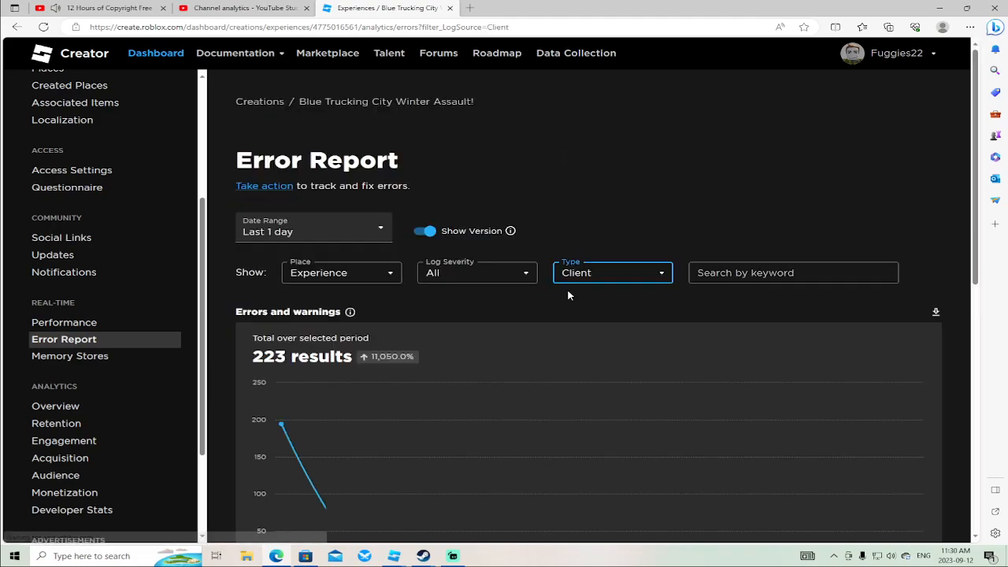
{"action": "left_click", "coordinate": [494, 273]}
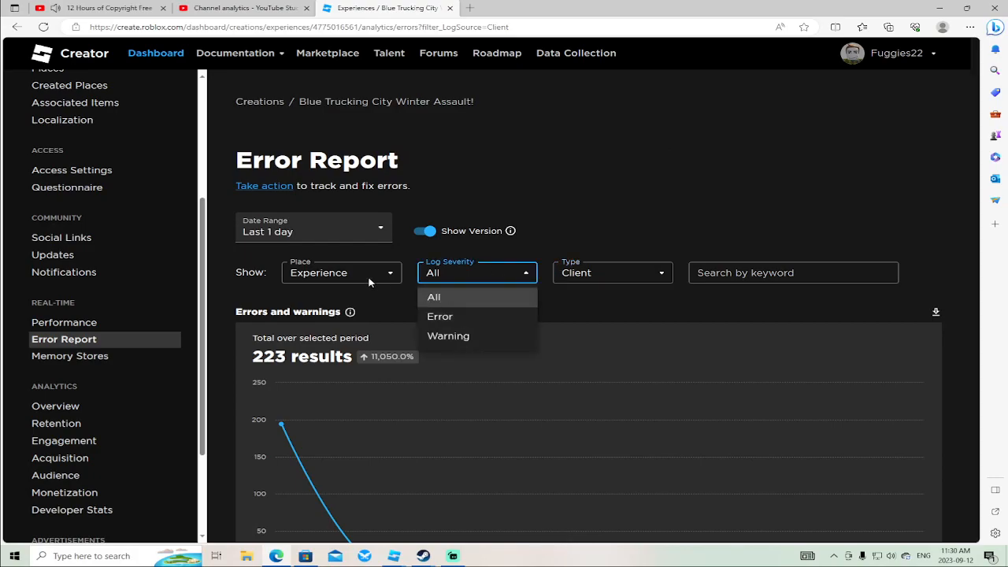
{"action": "left_click", "coordinate": [719, 362]}
{"action": "scroll", "coordinate": [740, 344], "scroll_direction": "down", "scroll_amount": 2}
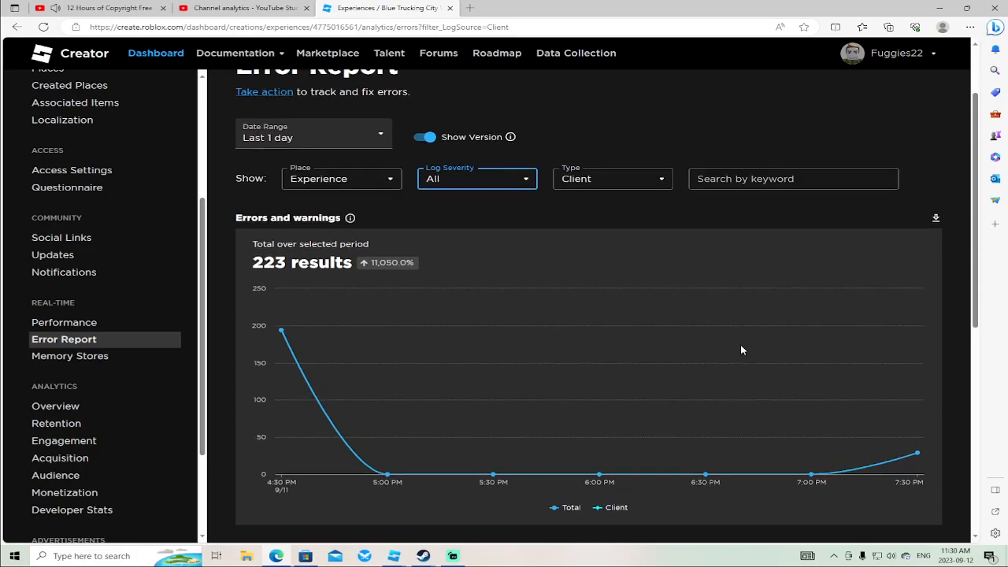
{"action": "scroll", "coordinate": [740, 344], "scroll_direction": "down", "scroll_amount": 2}
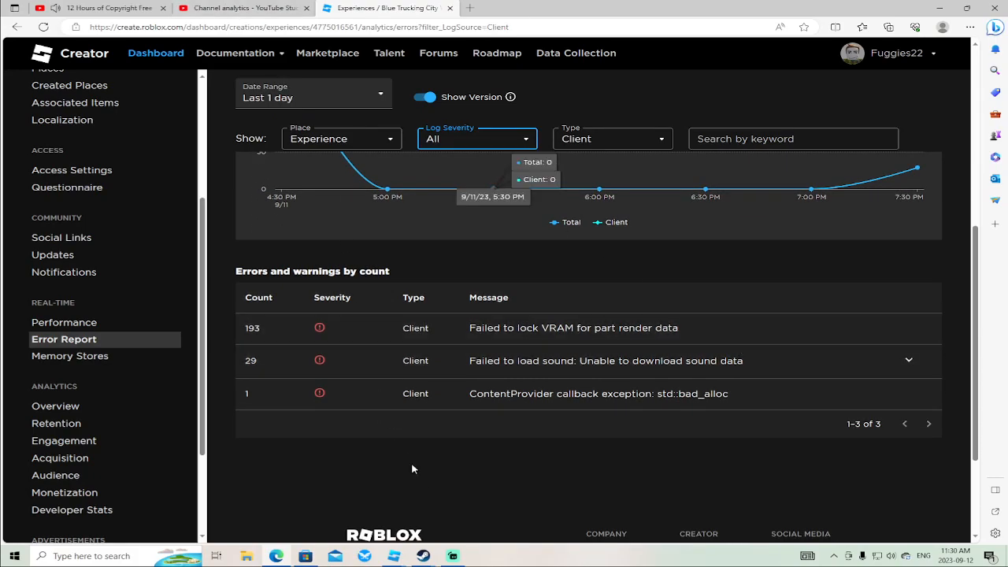
Switch to the Blue Trucking City place in Roblox Studio and survey its main road, parking lots and warehouses from the air.
{"action": "mouse_move", "coordinate": [395, 555]}
{"action": "left_click", "coordinate": [329, 504]}
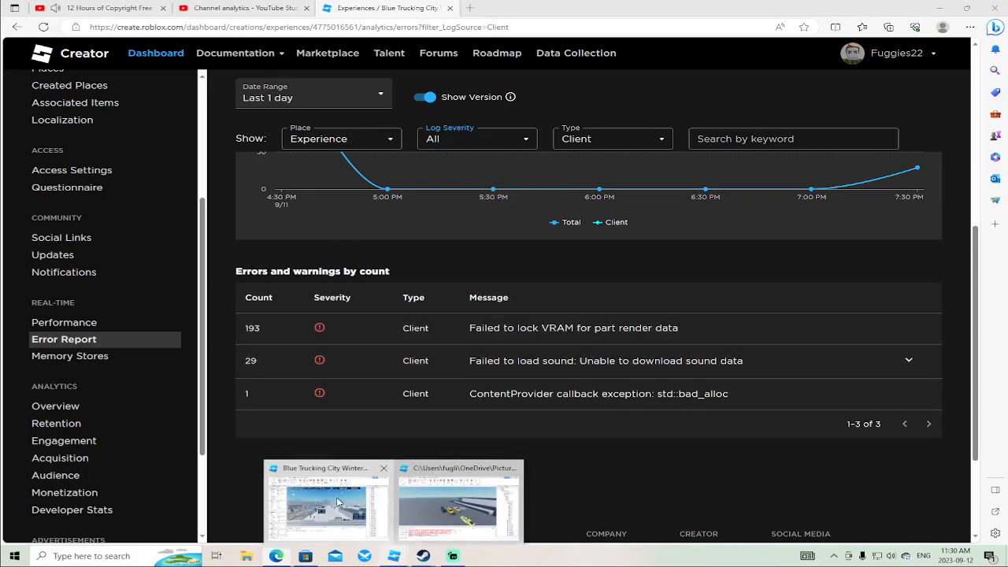
{"action": "scroll", "coordinate": [558, 286], "scroll_direction": "down", "scroll_amount": 5}
{"action": "right_click_drag", "start_coordinate": [554, 285], "coordinate": [558, 287]}
{"action": "scroll", "coordinate": [558, 286], "scroll_direction": "down", "scroll_amount": 4}
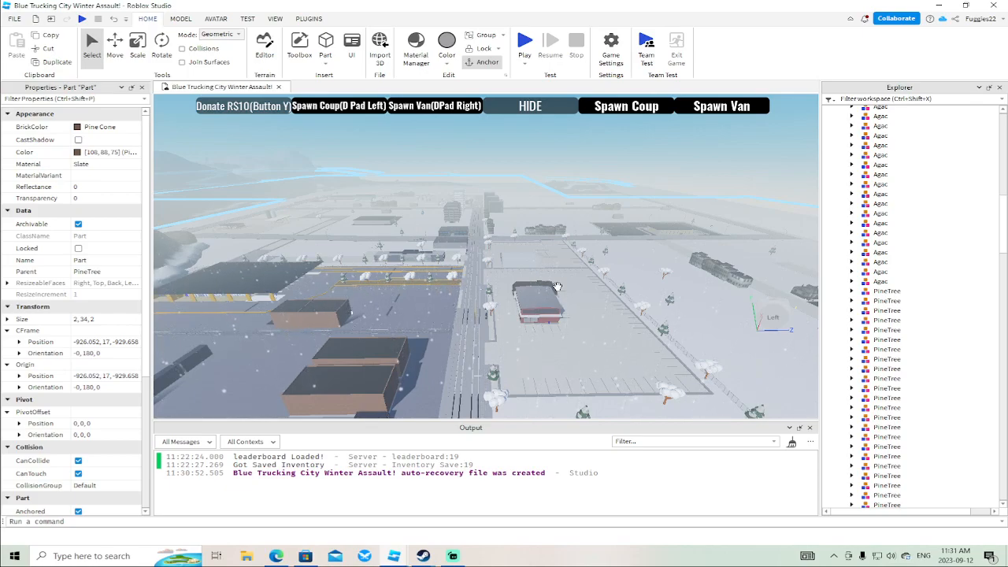
{"action": "right_click_drag", "start_coordinate": [558, 287], "coordinate": [557, 286]}
{"action": "key", "text": "w"}
{"action": "key", "text": "w"}
{"action": "key", "text": "w"}
{"action": "key", "text": "w"}
{"action": "key", "text": "s"}
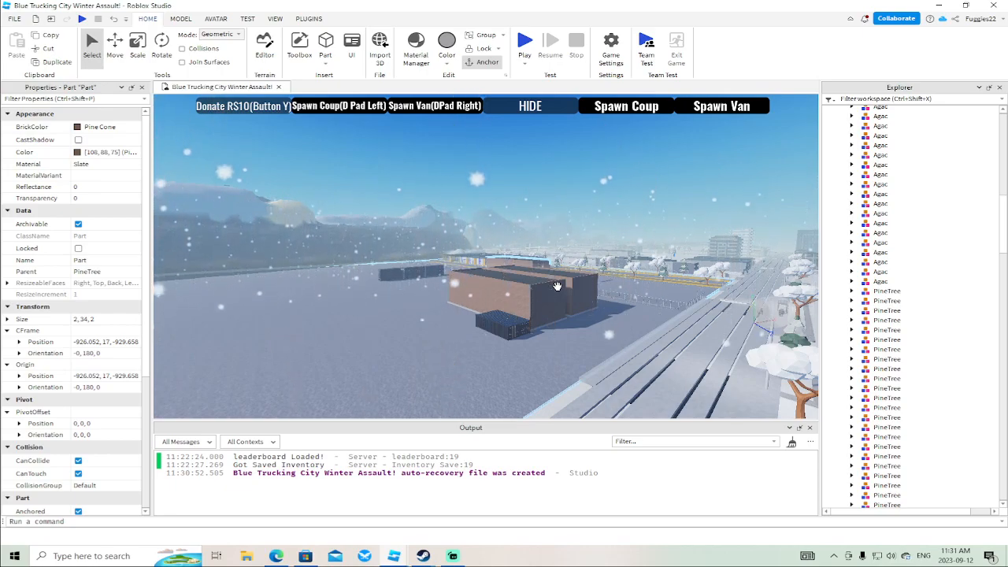
Fly along the city road past the office buildings to examine the yellow-curbed parking lots and their rows of trees.
{"action": "right_click_drag", "start_coordinate": [557, 286], "coordinate": [593, 277]}
{"action": "key", "text": "d"}
{"action": "key", "text": "w"}
{"action": "key", "text": "w"}
{"action": "key", "text": "d"}
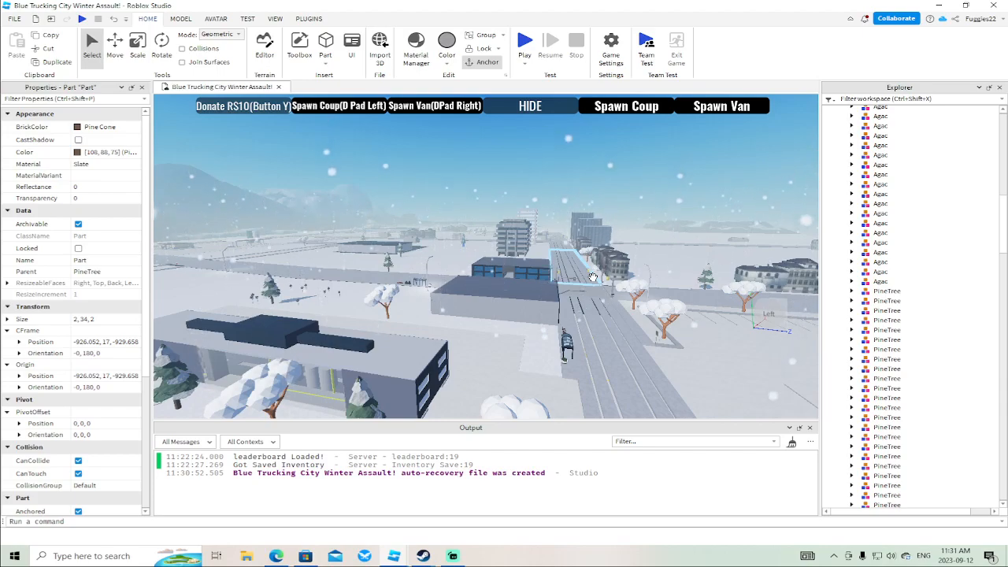
{"action": "key", "text": "s"}
{"action": "key", "text": "w"}
{"action": "right_click_drag", "start_coordinate": [592, 277], "coordinate": [591, 277]}
{"action": "key", "text": "w"}
{"action": "key", "text": "s"}
{"action": "key", "text": "w"}
{"action": "key", "text": "w"}
{"action": "key", "text": "s"}
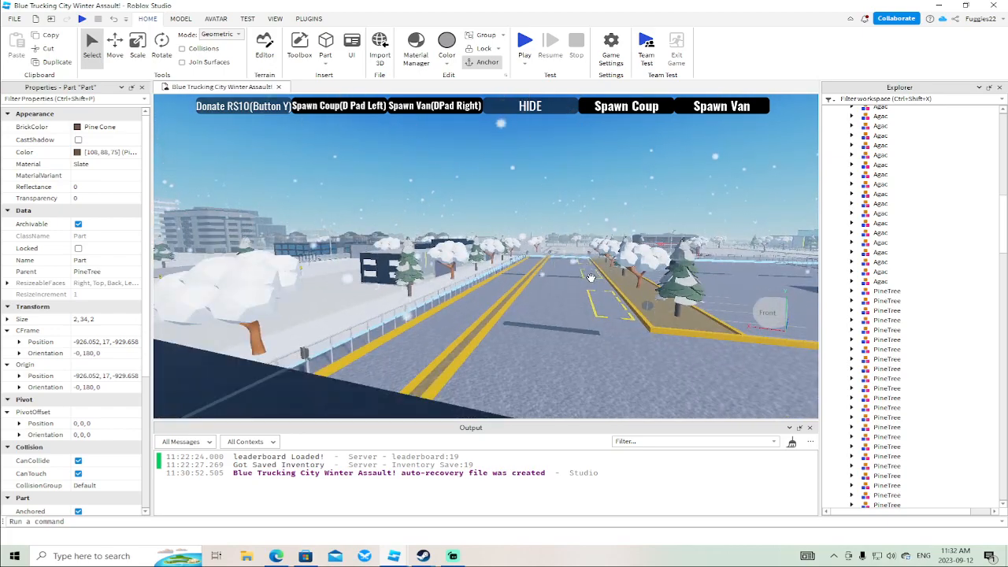
{"action": "key", "text": "w"}
{"action": "right_click_drag", "start_coordinate": [591, 277], "coordinate": [590, 278]}
{"action": "key", "text": "s"}
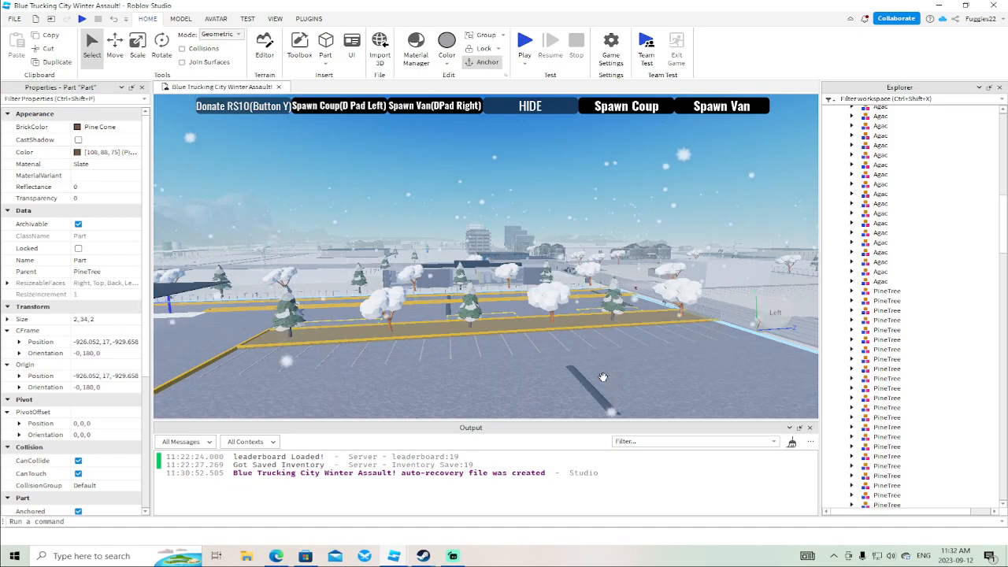
Fly over the office roofs, row houses and brick warehouse to examine the buildings around the snowy map.
{"action": "scroll", "coordinate": [553, 344], "scroll_direction": "up", "scroll_amount": 8}
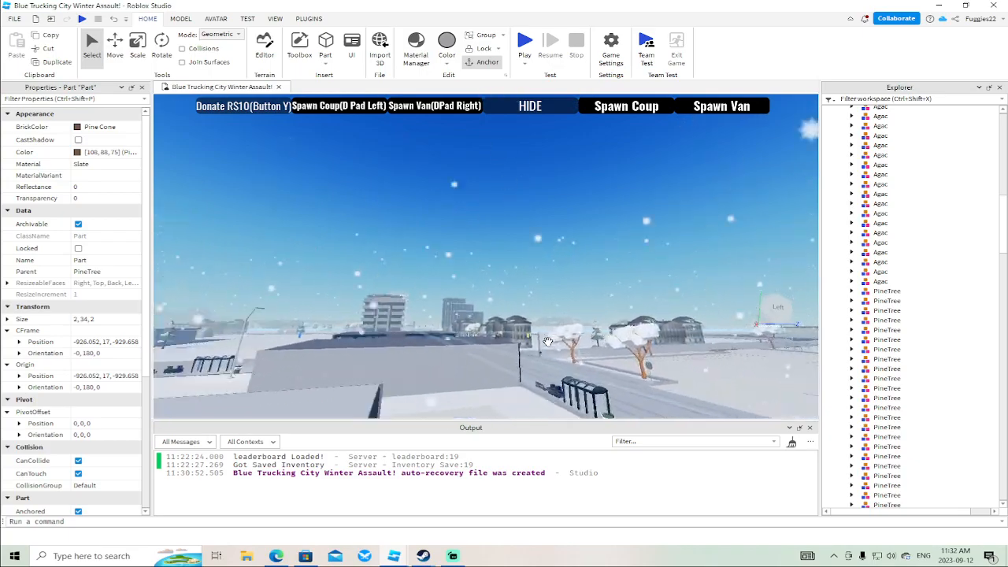
{"action": "right_click_drag", "start_coordinate": [548, 341], "coordinate": [548, 341]}
{"action": "scroll", "coordinate": [548, 342], "scroll_direction": "down", "scroll_amount": 5}
{"action": "key", "text": "w"}
{"action": "key", "text": "w"}
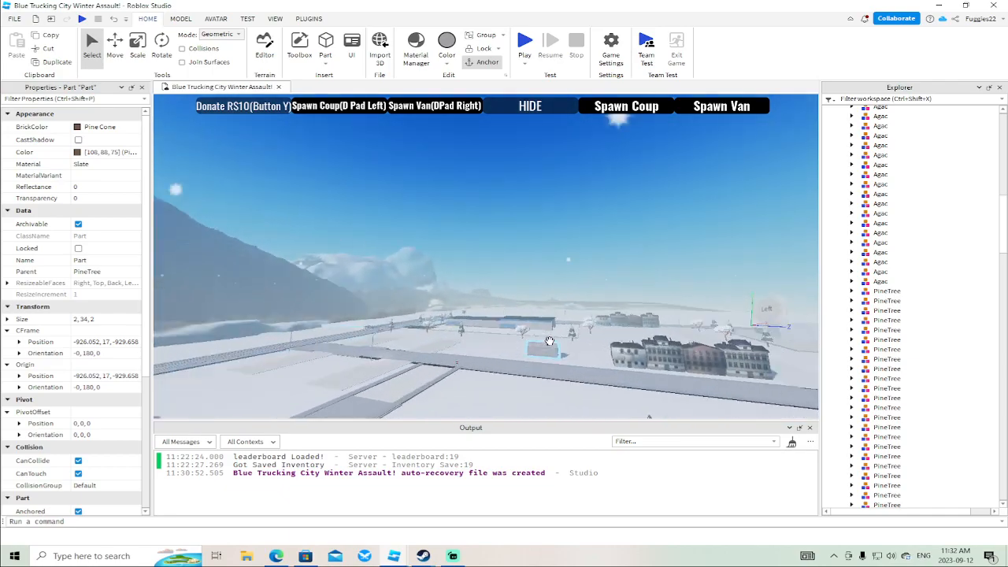
{"action": "key", "text": "w"}
{"action": "right_click_drag", "start_coordinate": [547, 342], "coordinate": [547, 341]}
{"action": "key", "text": "w"}
{"action": "key", "text": "w"}
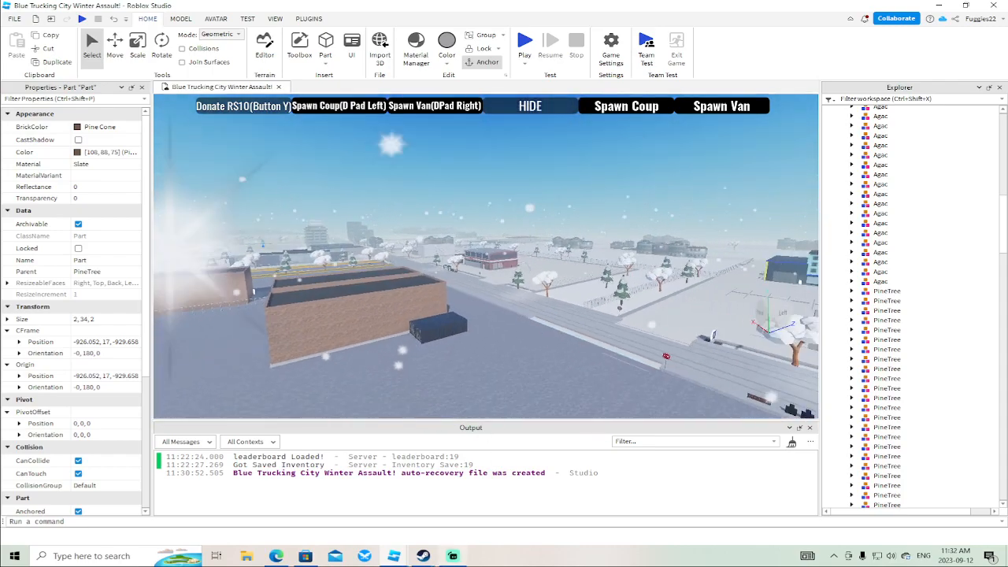
Switch to the taxi.rbxl place and inspect the four taxi vehicle models from several angles.
{"action": "mouse_move", "coordinate": [394, 556]}
{"action": "left_click", "coordinate": [463, 512]}
{"action": "key", "text": "a"}
{"action": "right_click_drag", "start_coordinate": [540, 284], "coordinate": [540, 270]}
{"action": "key", "text": "w"}
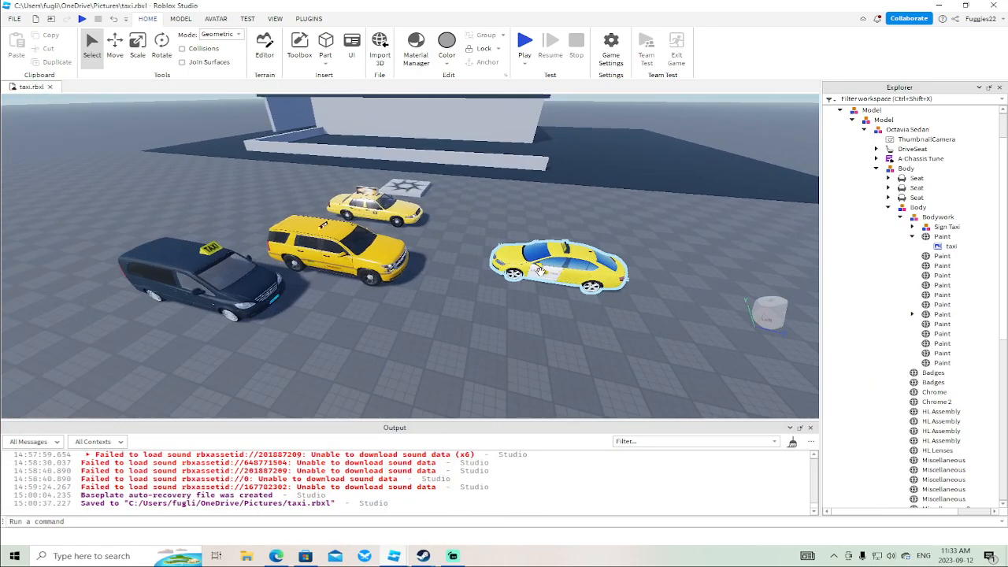
{"action": "right_click_drag", "start_coordinate": [379, 304], "coordinate": [379, 304]}
{"action": "key", "text": "w"}
{"action": "key", "text": "w"}
{"action": "key", "text": "w"}
{"action": "key", "text": "s"}
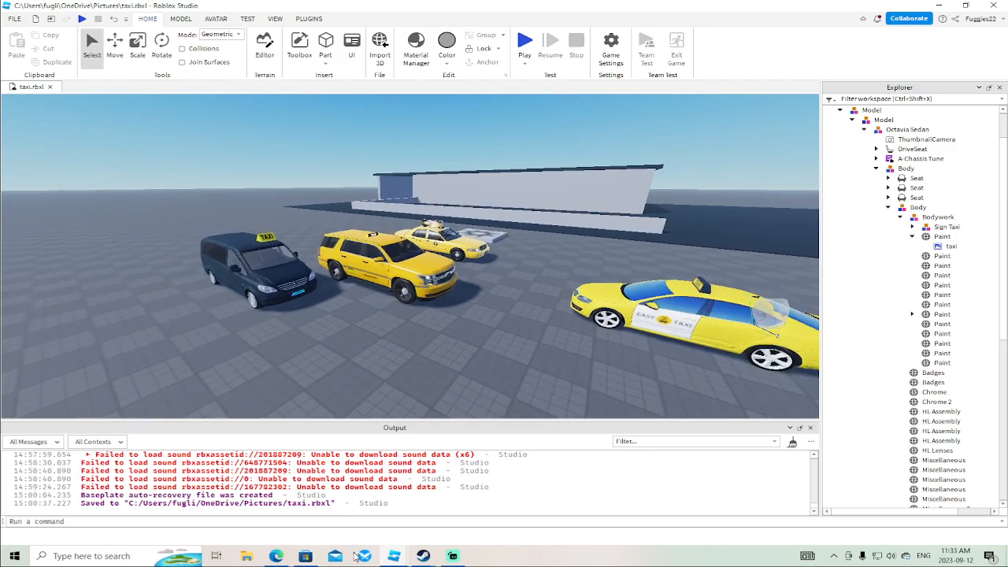
Switch back to the Blue Trucking City place and inspect the uncovered dark gap beside the sidewalk at the snowy road junction.
{"action": "mouse_move", "coordinate": [397, 561]}
{"action": "left_click", "coordinate": [326, 512]}
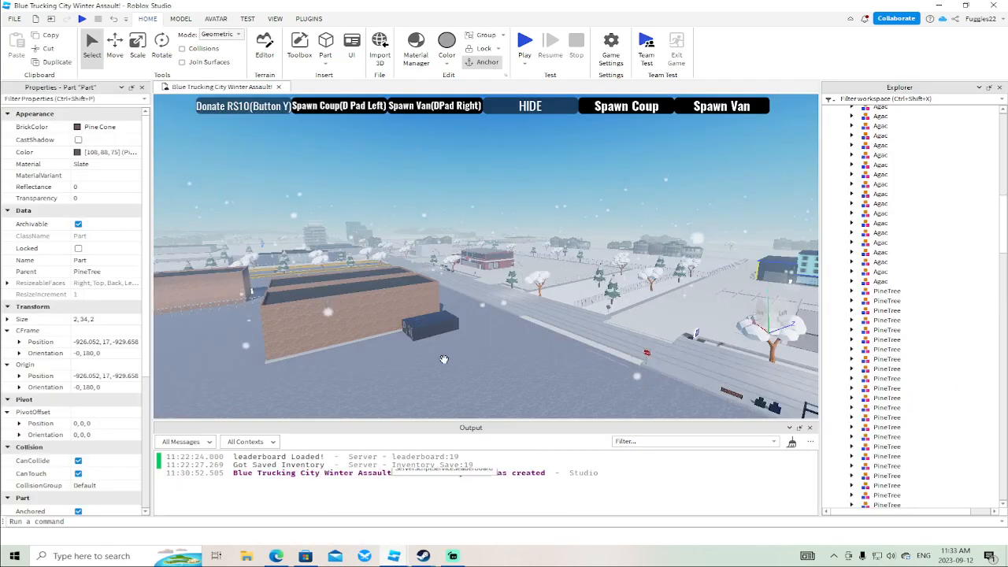
{"action": "scroll", "coordinate": [482, 343], "scroll_direction": "up", "scroll_amount": 10}
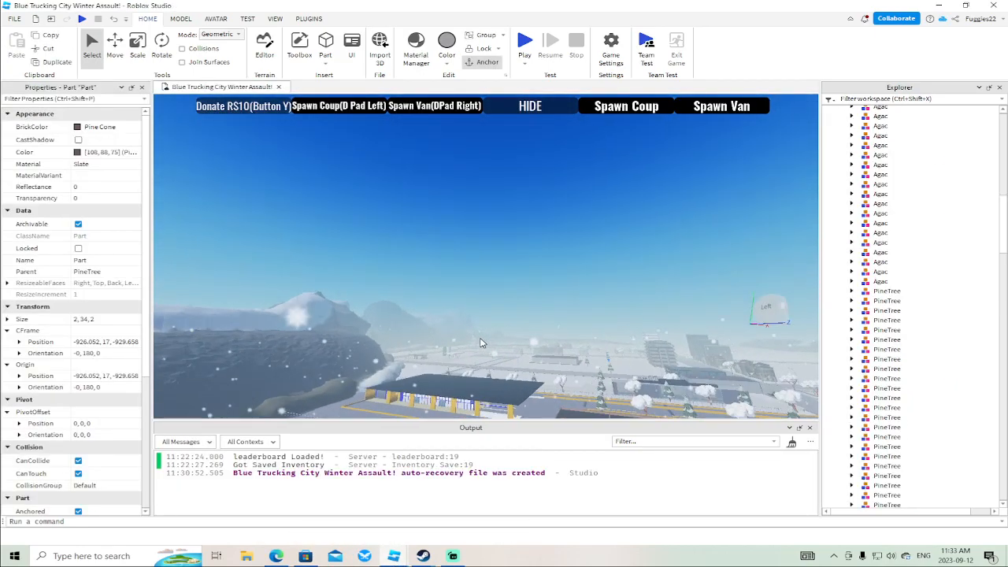
{"action": "scroll", "coordinate": [482, 342], "scroll_direction": "up", "scroll_amount": 8}
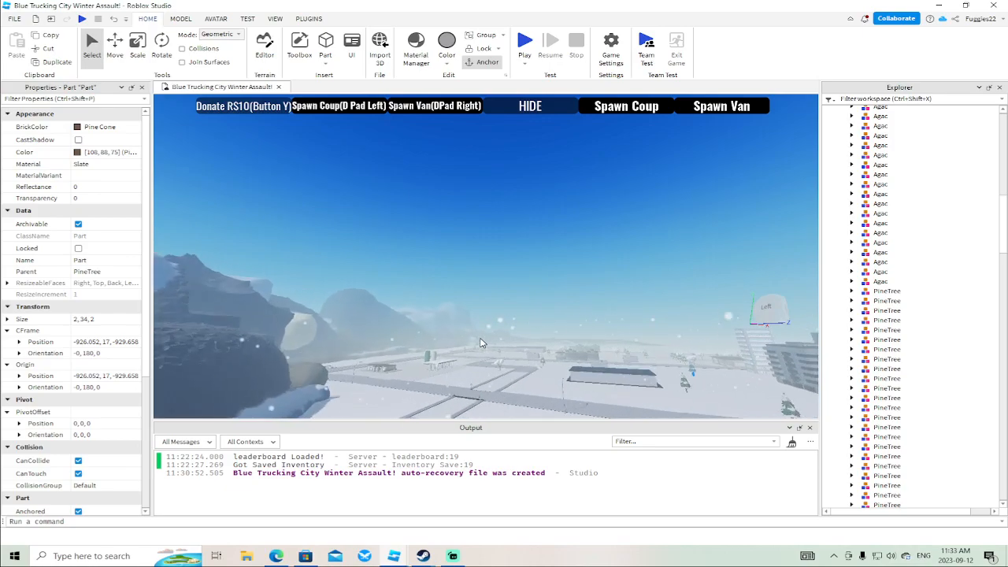
{"action": "scroll", "coordinate": [479, 337], "scroll_direction": "up", "scroll_amount": 5}
{"action": "right_click_drag", "start_coordinate": [481, 342], "coordinate": [479, 337]}
{"action": "scroll", "coordinate": [480, 337], "scroll_direction": "up", "scroll_amount": 10}
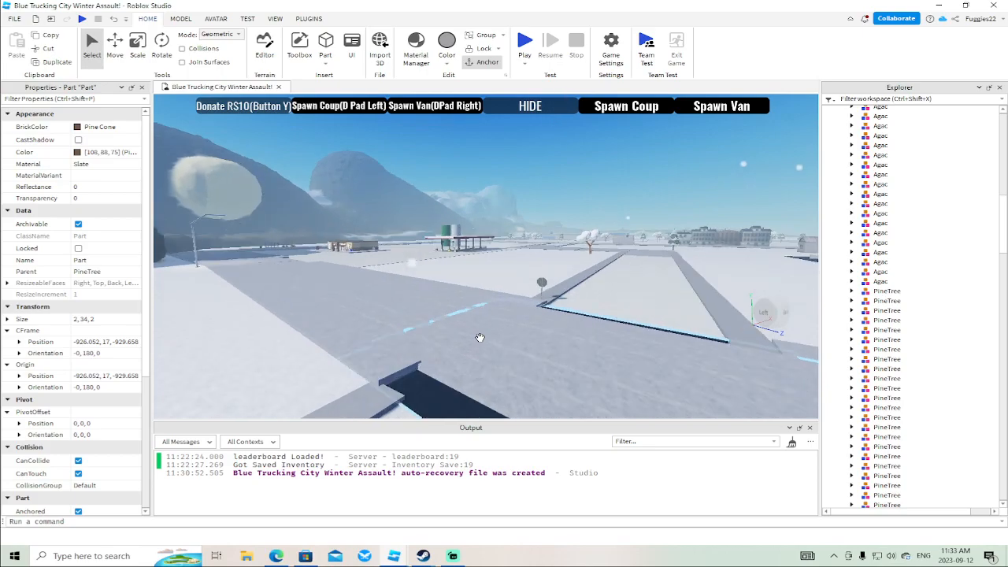
{"action": "scroll", "coordinate": [479, 336], "scroll_direction": "up", "scroll_amount": 10}
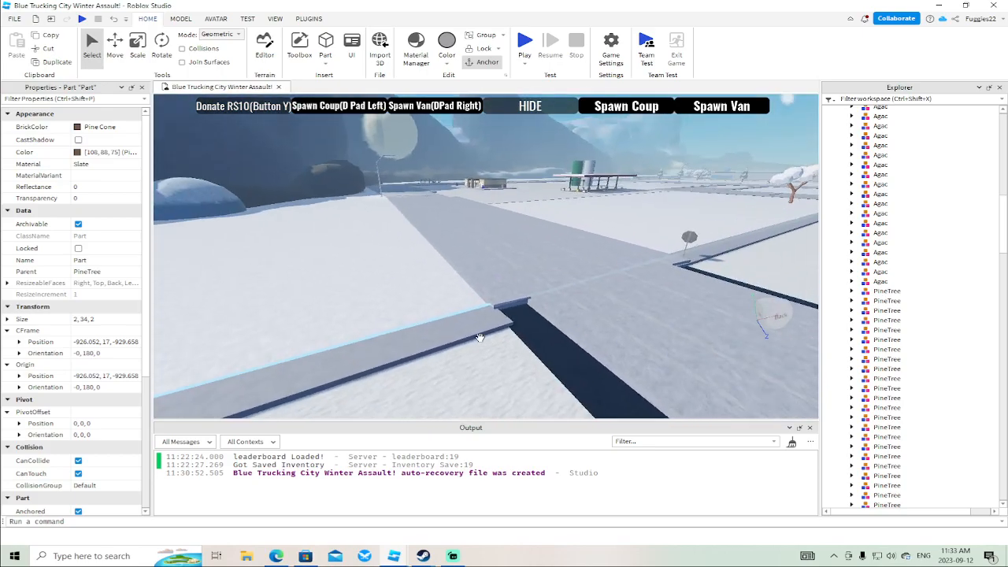
{"action": "right_click_drag", "start_coordinate": [479, 336], "coordinate": [480, 337]}
{"action": "scroll", "coordinate": [480, 337], "scroll_direction": "up", "scroll_amount": 5}
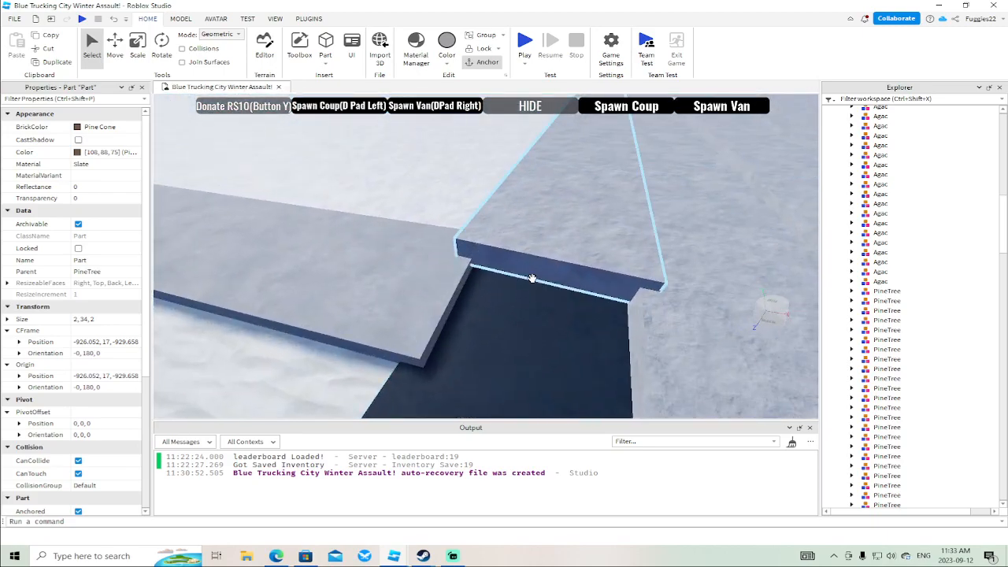
Scale the concrete sidewalk Part next to the snowb slab lengthwise to cover the dark gap at the junction.
{"action": "left_click", "coordinate": [529, 277]}
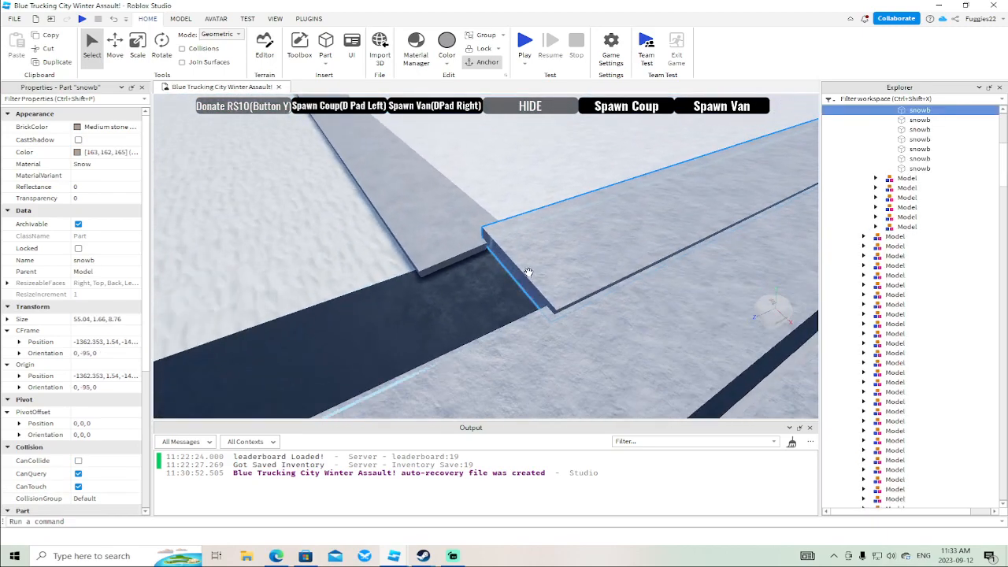
{"action": "right_click_drag", "start_coordinate": [529, 272], "coordinate": [528, 272]}
{"action": "left_click", "coordinate": [139, 43]}
{"action": "left_click_drag", "start_coordinate": [438, 271], "coordinate": [463, 263]}
{"action": "left_click", "coordinate": [428, 269]}
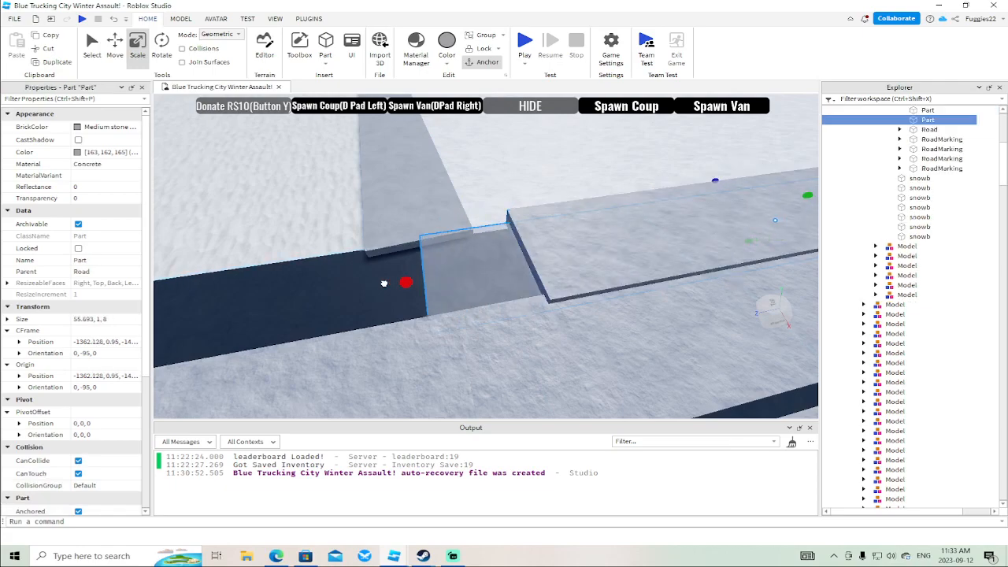
{"action": "left_click_drag", "start_coordinate": [343, 284], "coordinate": [342, 282]}
Extend the concrete sidewalk Part on the opposite side of the junction across the dark gap near the stop sign.
{"action": "right_click_drag", "start_coordinate": [342, 281], "coordinate": [342, 279]}
{"action": "key", "text": "w"}
{"action": "left_click", "coordinate": [298, 285]}
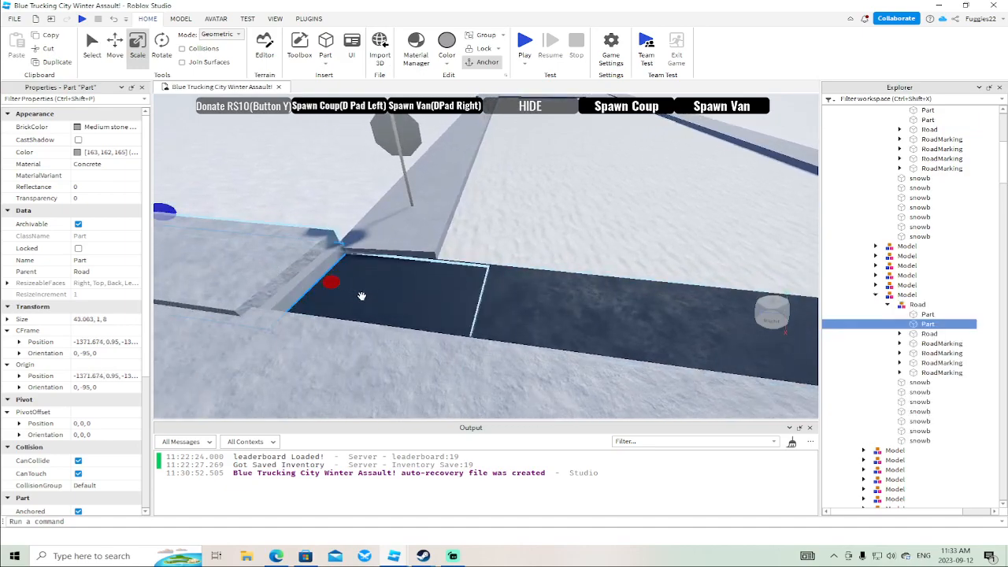
{"action": "left_click_drag", "start_coordinate": [333, 286], "coordinate": [450, 304]}
{"action": "right_click_drag", "start_coordinate": [441, 303], "coordinate": [441, 304]}
{"action": "key", "text": "d"}
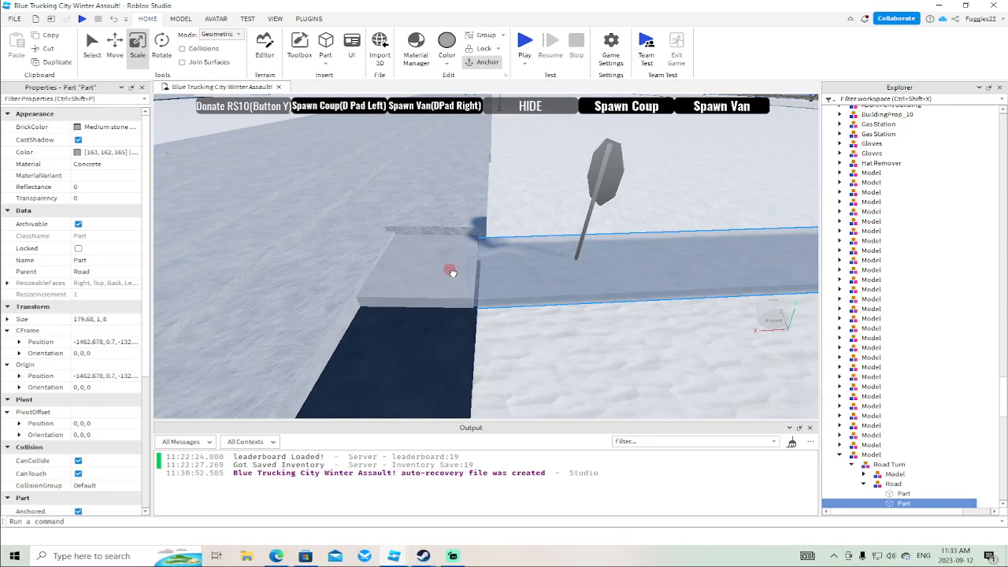
Scale the black Road part between the timbered cottages to a length of 163.33 where it meets the snowy cross road.
{"action": "scroll", "coordinate": [457, 270], "scroll_direction": "down", "scroll_amount": 10}
{"action": "scroll", "coordinate": [452, 274], "scroll_direction": "up", "scroll_amount": 10}
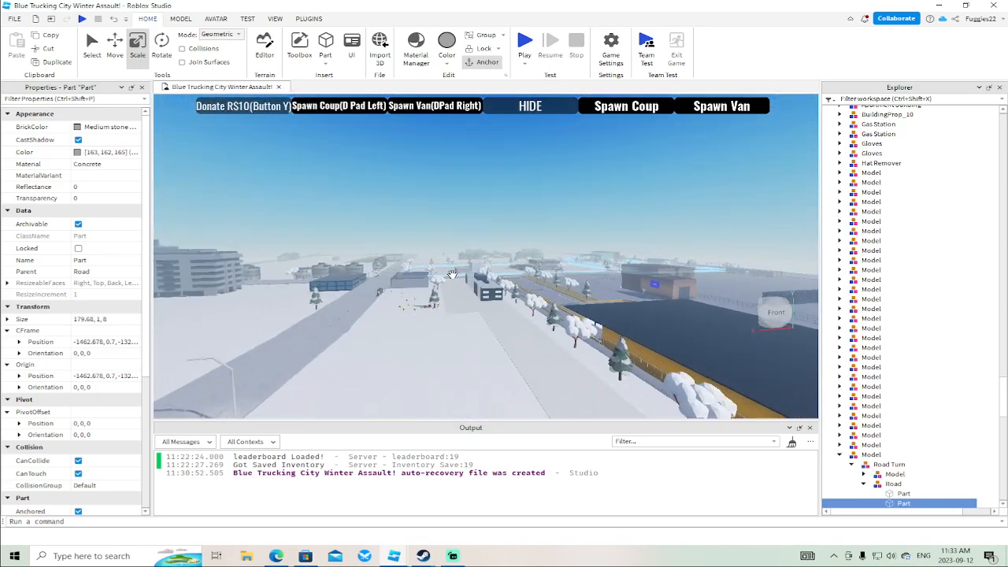
{"action": "right_click_drag", "start_coordinate": [452, 274], "coordinate": [451, 274]}
{"action": "scroll", "coordinate": [450, 273], "scroll_direction": "up", "scroll_amount": 10}
{"action": "scroll", "coordinate": [452, 274], "scroll_direction": "down", "scroll_amount": 10}
{"action": "scroll", "coordinate": [452, 274], "scroll_direction": "up", "scroll_amount": 4}
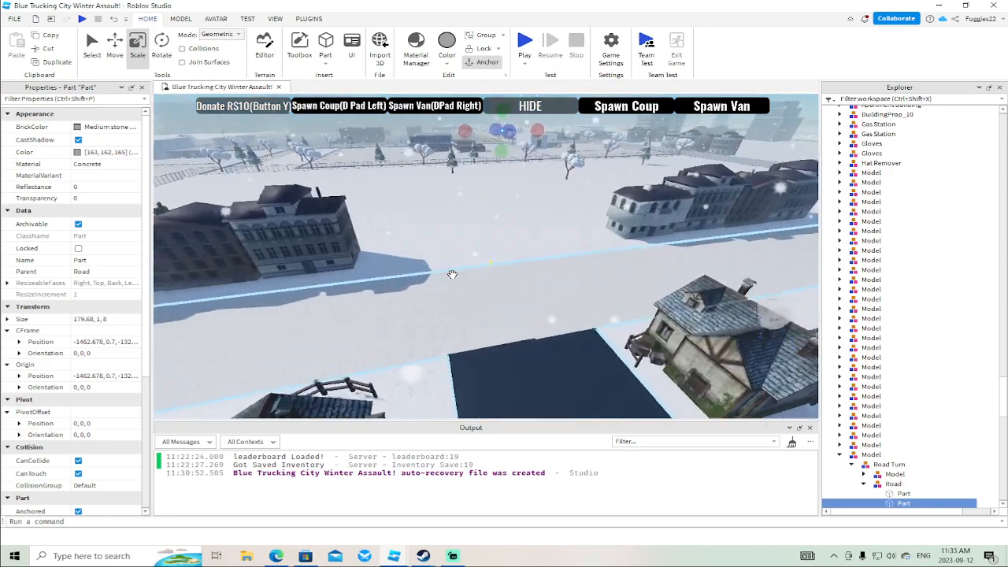
{"action": "scroll", "coordinate": [500, 297], "scroll_direction": "up", "scroll_amount": 4}
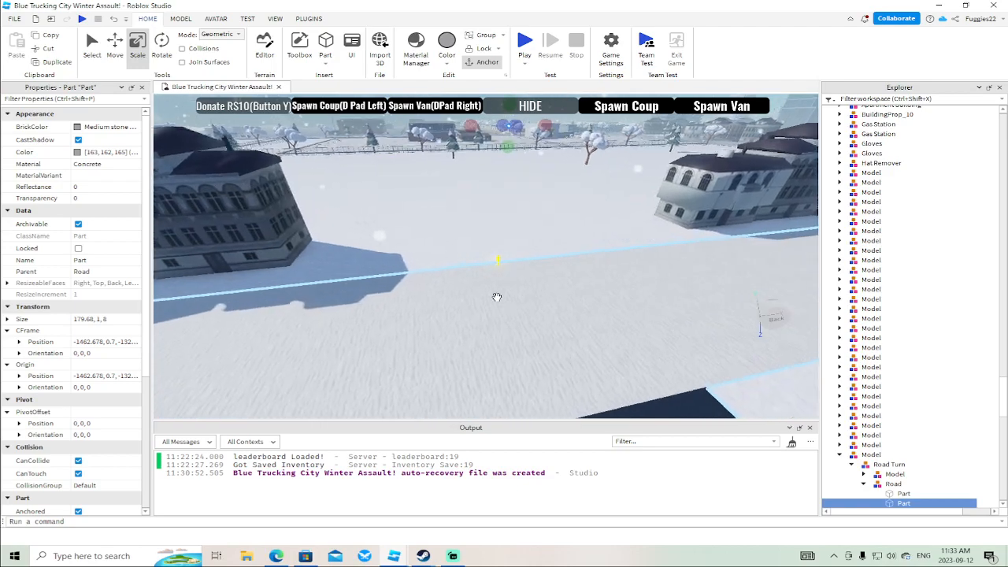
{"action": "right_click_drag", "start_coordinate": [500, 297], "coordinate": [500, 297]}
{"action": "left_click", "coordinate": [500, 298]}
{"action": "left_click", "coordinate": [499, 297]}
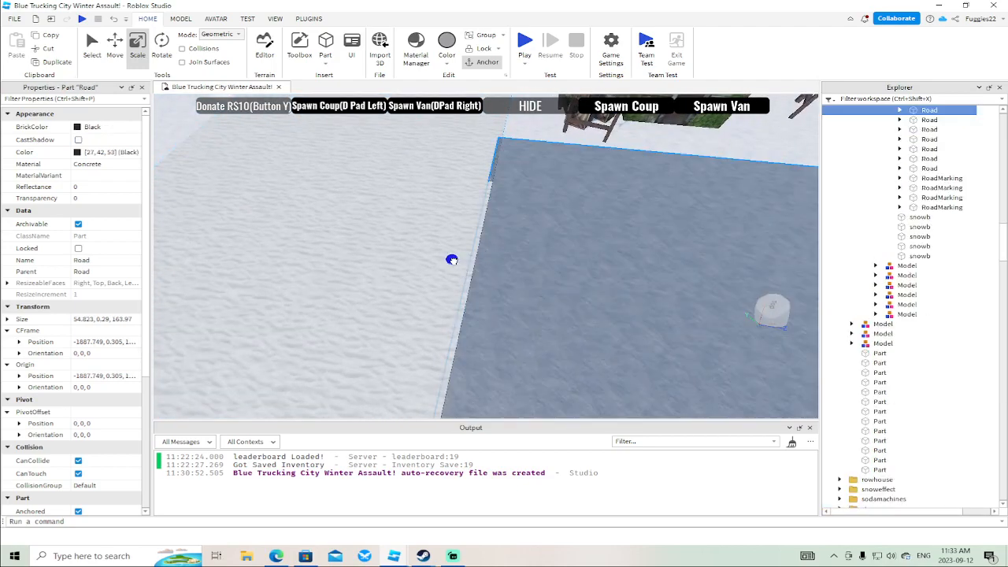
{"action": "scroll", "coordinate": [459, 261], "scroll_direction": "down", "scroll_amount": 5}
{"action": "scroll", "coordinate": [458, 262], "scroll_direction": "up", "scroll_amount": 5}
{"action": "right_click_drag", "start_coordinate": [458, 261], "coordinate": [460, 262]}
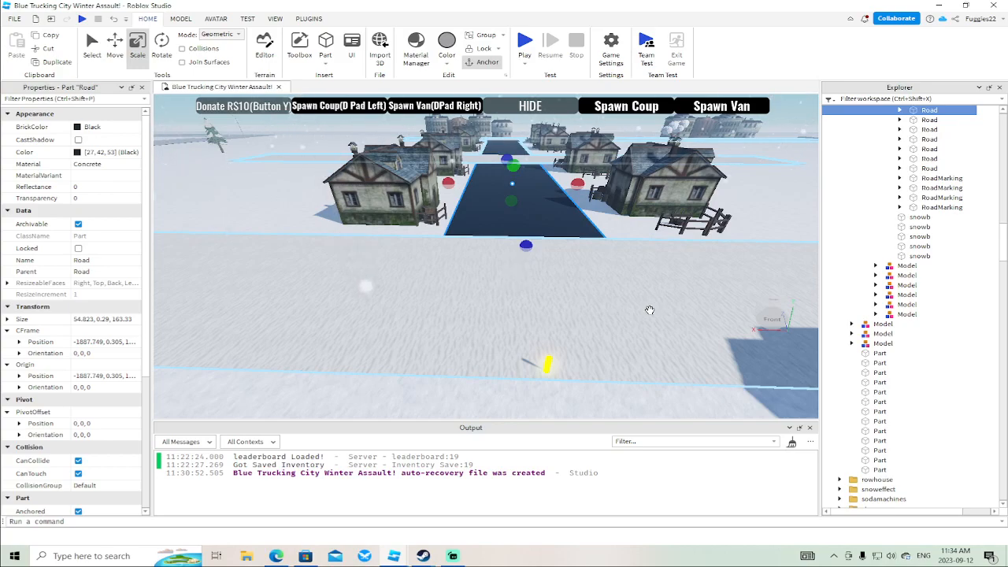
Move the lotsnow slab lying across the snowy road to X position -2466.769, near the end of the striped road.
{"action": "right_click_drag", "start_coordinate": [595, 303], "coordinate": [586, 282]}
{"action": "scroll", "coordinate": [594, 302], "scroll_direction": "up", "scroll_amount": 4}
{"action": "scroll", "coordinate": [593, 302], "scroll_direction": "up", "scroll_amount": 8}
{"action": "left_click", "coordinate": [587, 279]}
{"action": "scroll", "coordinate": [586, 280], "scroll_direction": "down", "scroll_amount": 4}
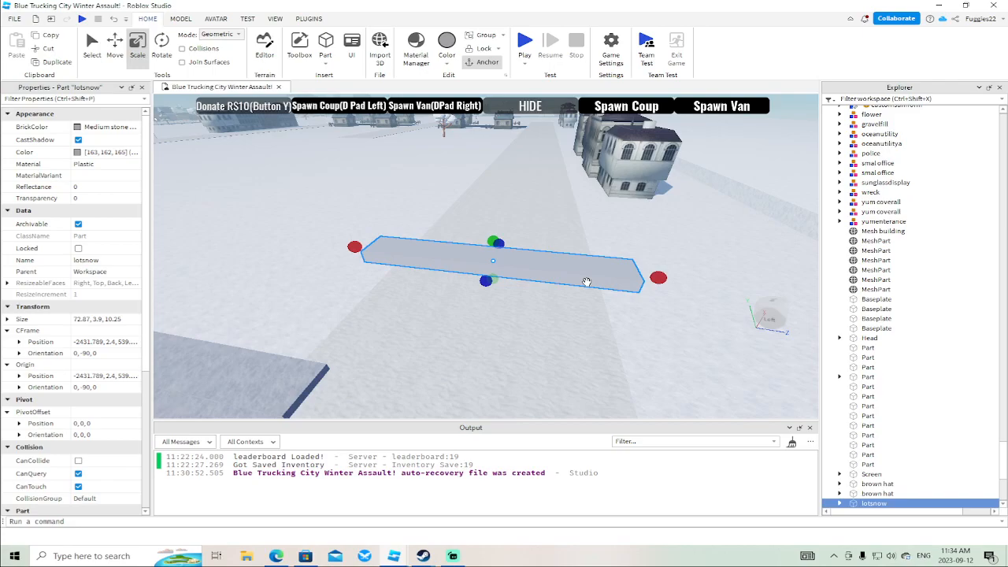
{"action": "key", "text": "d"}
{"action": "right_click_drag", "start_coordinate": [586, 282], "coordinate": [573, 311]}
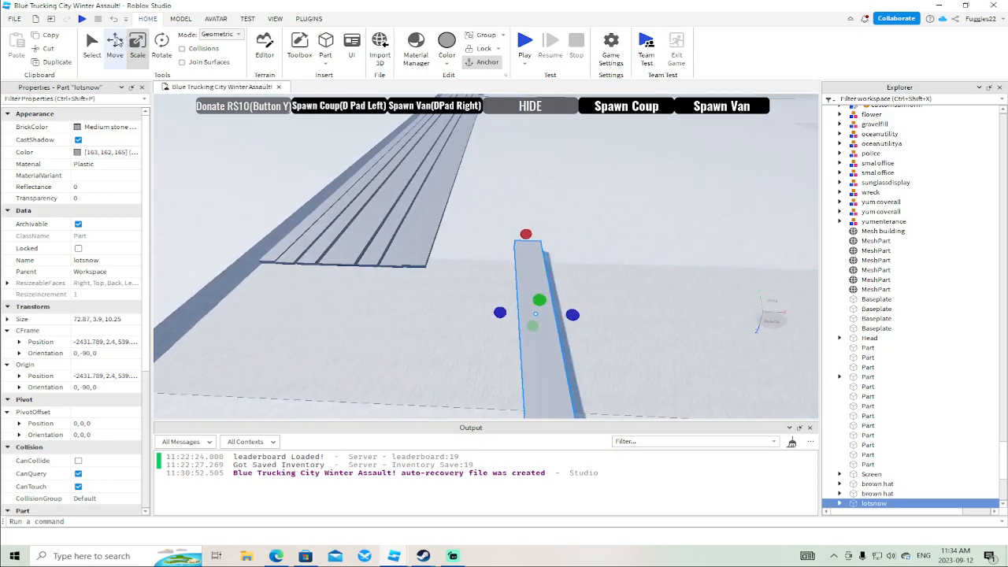
{"action": "left_click_drag", "start_coordinate": [609, 318], "coordinate": [519, 321]}
{"action": "right_click_drag", "start_coordinate": [530, 330], "coordinate": [446, 260]}
{"action": "right_click", "coordinate": [446, 259]}
{"action": "left_click", "coordinate": [485, 87]}
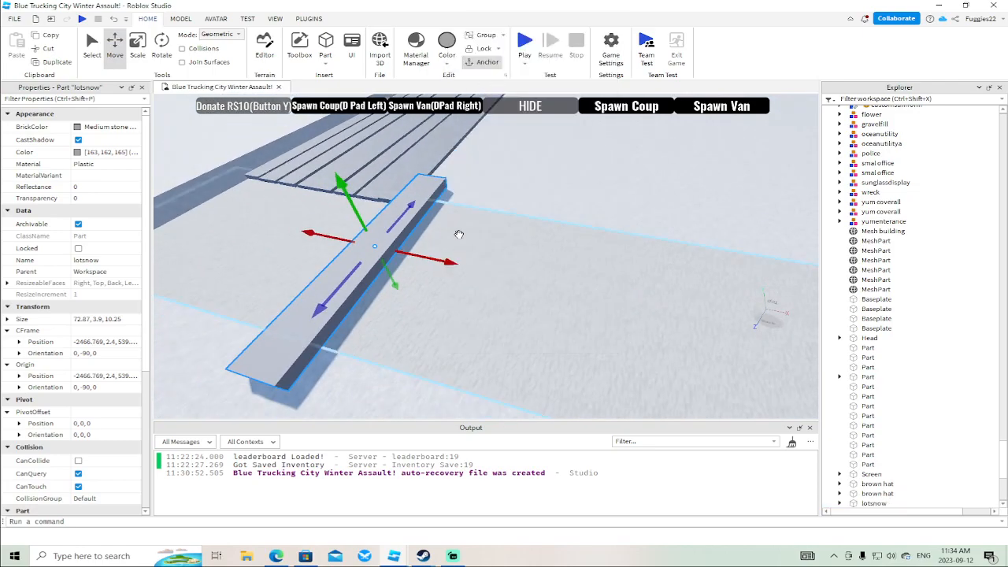
Move the lotsnow copy to X position -2456.849 beside the first slab, then duplicate it and place the new one at X -2447.039.
{"action": "left_click_drag", "start_coordinate": [455, 267], "coordinate": [490, 274]}
{"action": "right_click_drag", "start_coordinate": [490, 274], "coordinate": [475, 274]}
{"action": "right_click", "coordinate": [475, 274]}
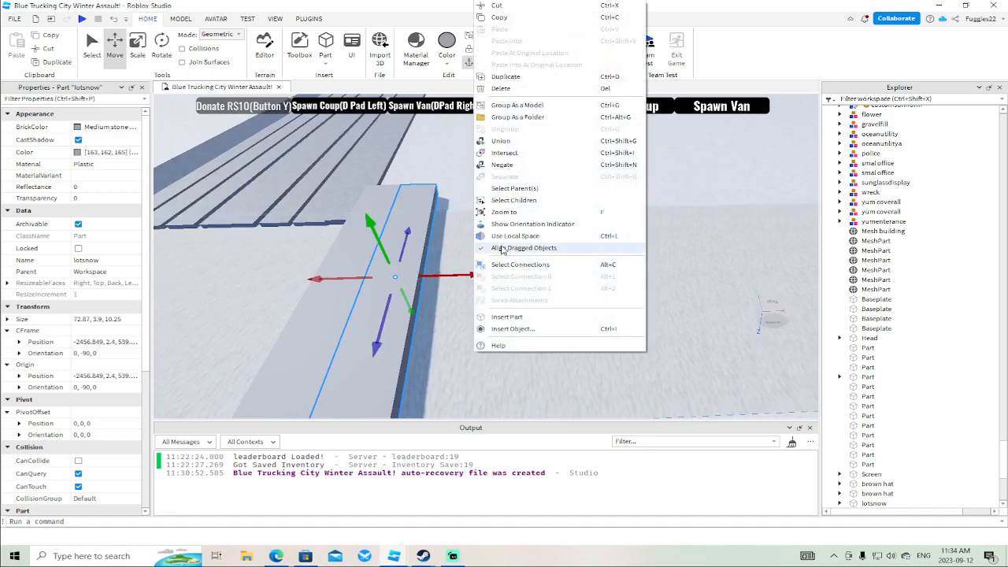
{"action": "left_click", "coordinate": [518, 78]}
{"action": "left_click_drag", "start_coordinate": [482, 274], "coordinate": [498, 294]}
{"action": "left_click", "coordinate": [506, 333]}
{"action": "left_click", "coordinate": [450, 338]}
Open the script inside the newest lotsnow slab, review its code, and close it.
{"action": "scroll", "coordinate": [862, 287], "scroll_direction": "down", "scroll_amount": 4}
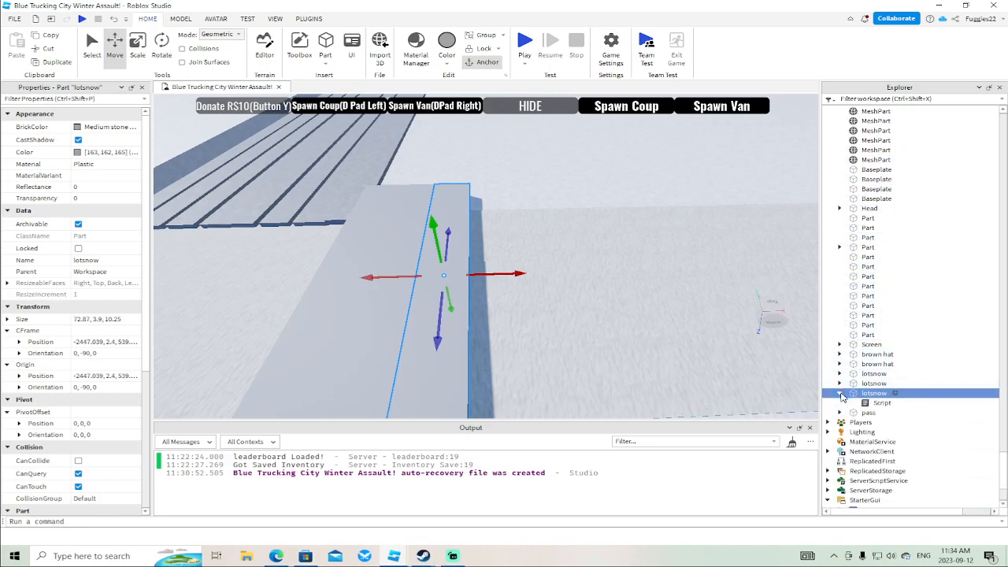
{"action": "double_click", "coordinate": [876, 403]}
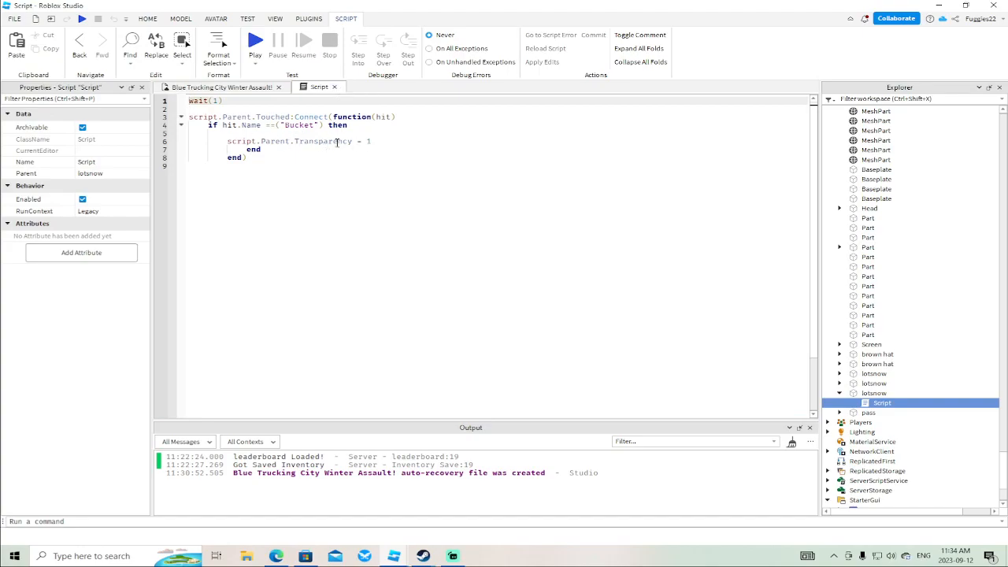
{"action": "left_click", "coordinate": [333, 88]}
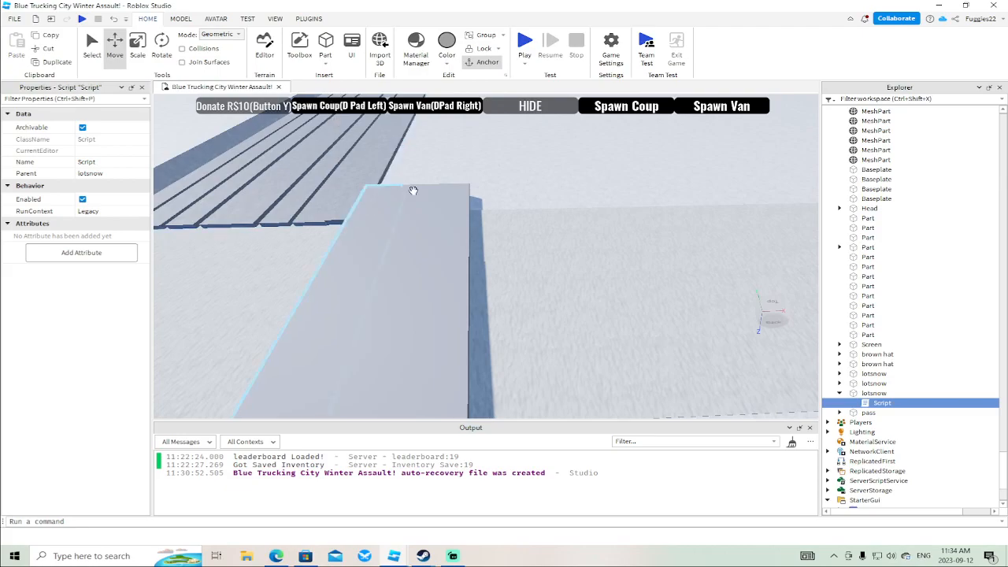
Examine the three lotsnow slabs and the surrounding snowy road from several angles.
{"action": "scroll", "coordinate": [432, 272], "scroll_direction": "down", "scroll_amount": 4}
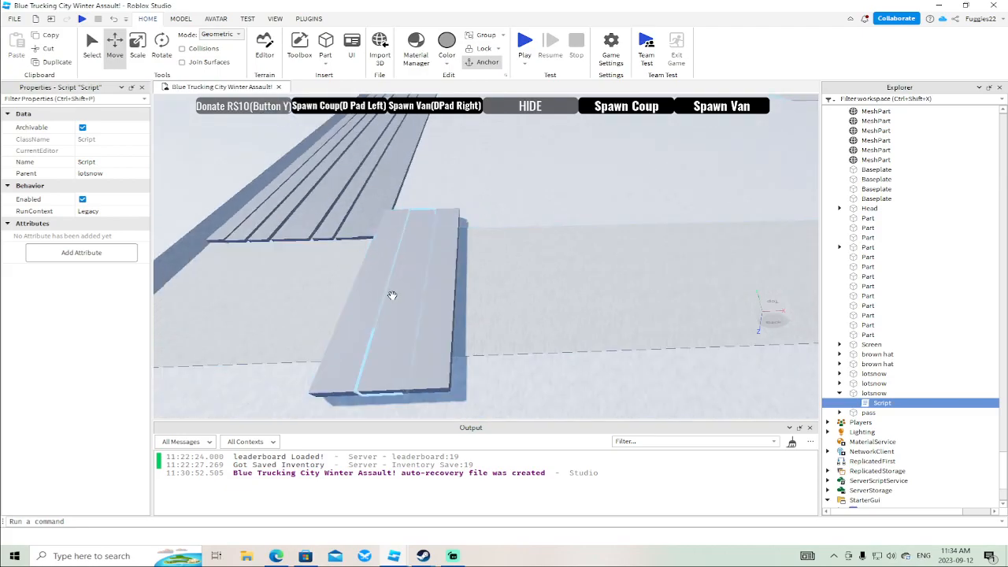
{"action": "scroll", "coordinate": [392, 295], "scroll_direction": "down", "scroll_amount": 5}
{"action": "scroll", "coordinate": [528, 283], "scroll_direction": "down", "scroll_amount": 6}
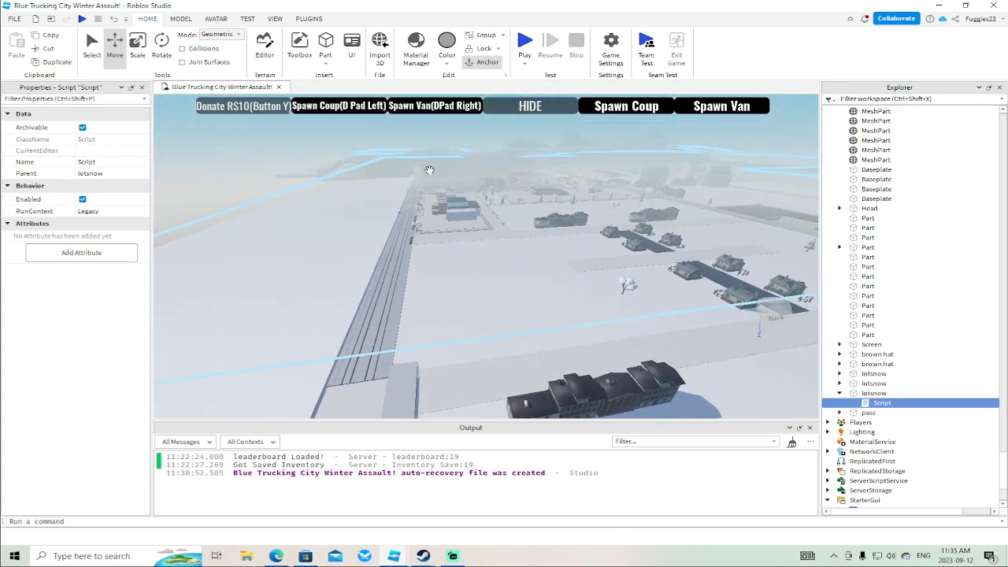
{"action": "scroll", "coordinate": [492, 323], "scroll_direction": "up", "scroll_amount": 10}
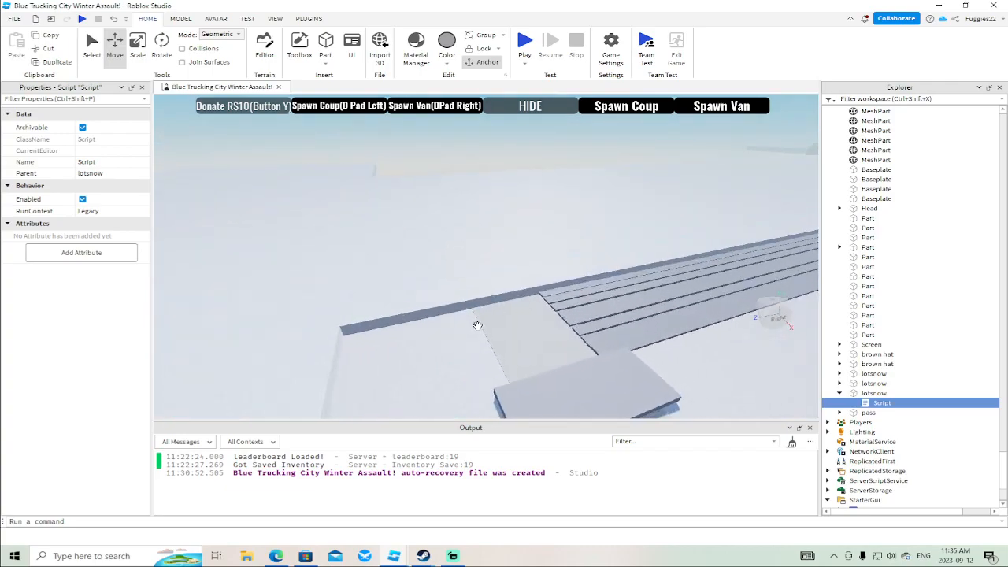
{"action": "scroll", "coordinate": [477, 325], "scroll_direction": "up", "scroll_amount": 4}
{"action": "right_click_drag", "start_coordinate": [477, 325], "coordinate": [477, 325]}
{"action": "scroll", "coordinate": [477, 325], "scroll_direction": "up", "scroll_amount": 3}
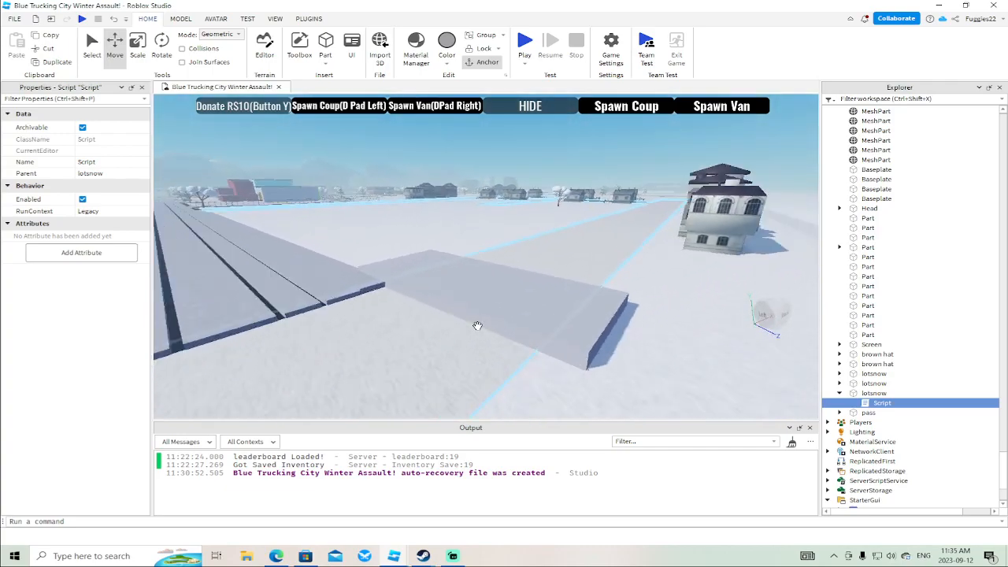
{"action": "scroll", "coordinate": [477, 325], "scroll_direction": "down", "scroll_amount": 3}
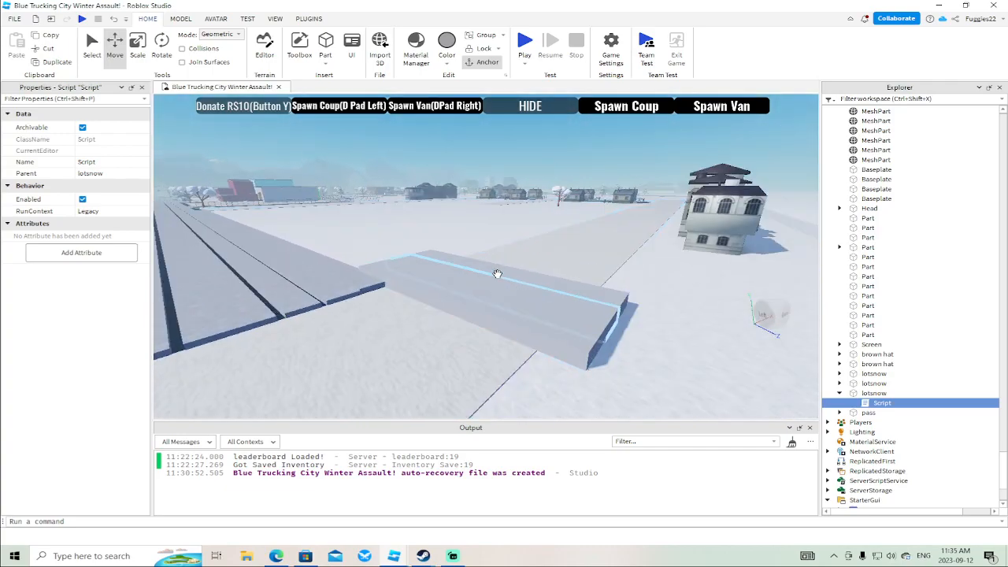
{"action": "scroll", "coordinate": [516, 276], "scroll_direction": "up", "scroll_amount": 8}
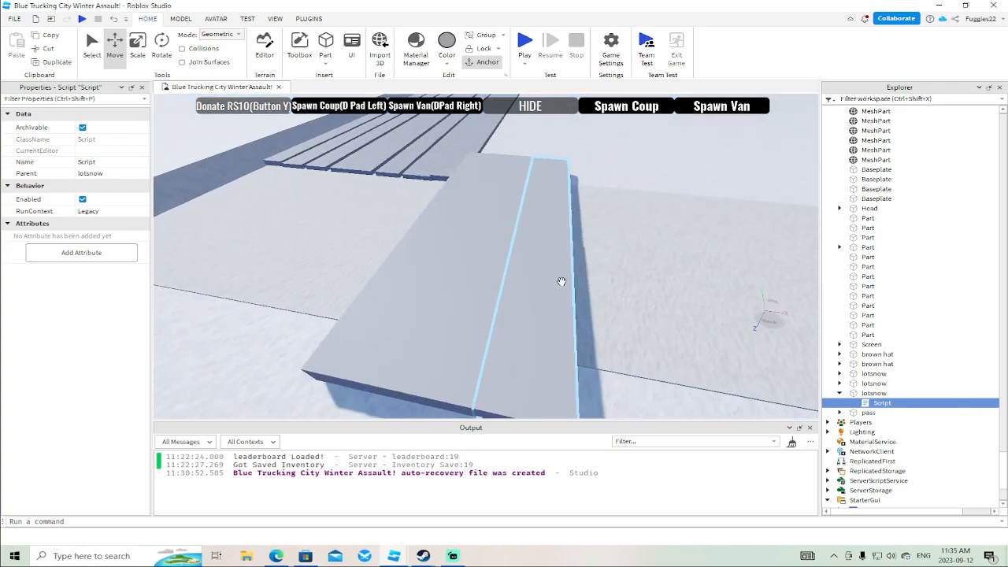
Duplicate the end lotsnow slab twice, placing the copies edge to edge at X positions -2437.289 and -2427.219.
{"action": "left_click", "coordinate": [562, 281]}
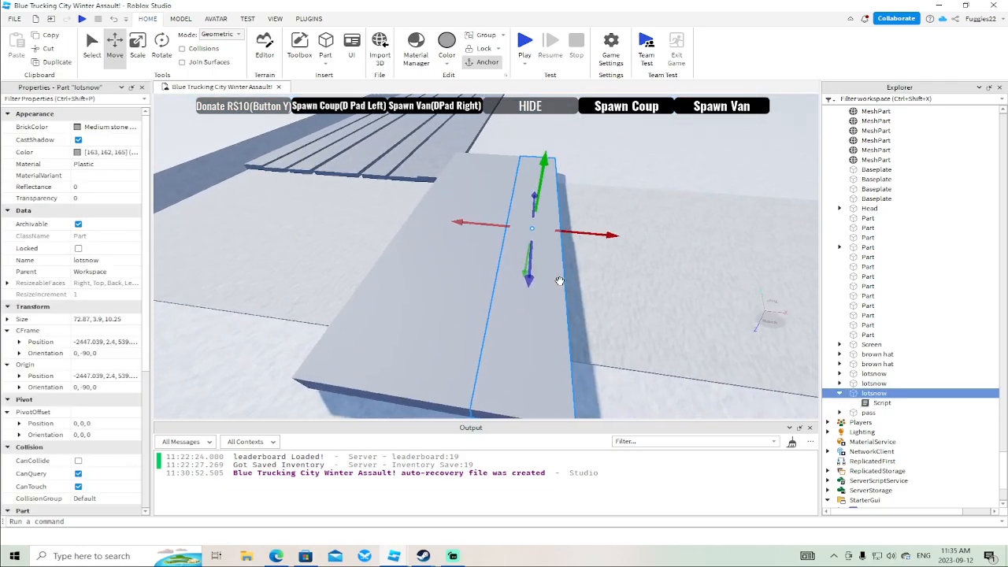
{"action": "scroll", "coordinate": [559, 278], "scroll_direction": "down", "scroll_amount": 3}
{"action": "right_click", "coordinate": [526, 234]}
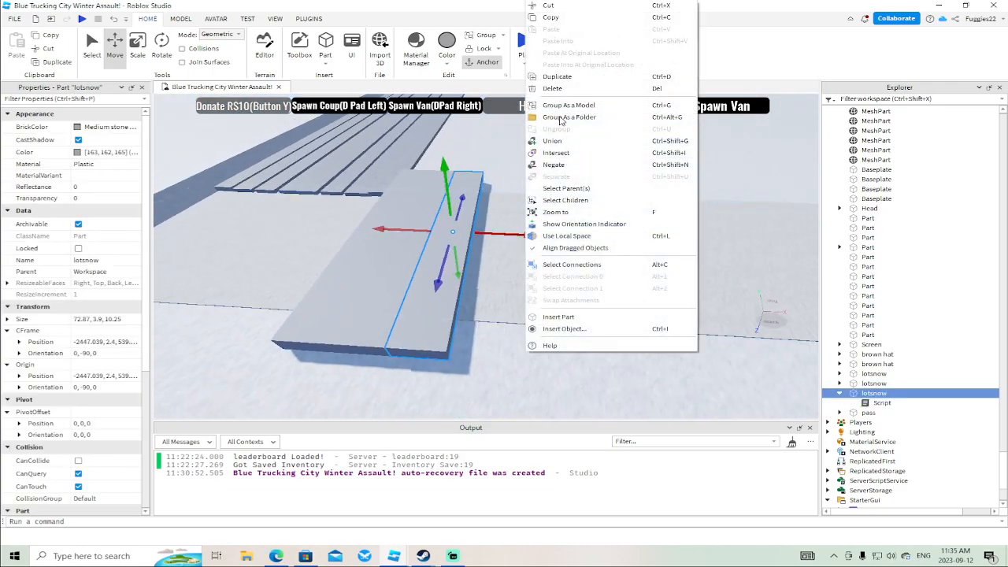
{"action": "left_click", "coordinate": [557, 76]}
{"action": "left_click_drag", "start_coordinate": [530, 238], "coordinate": [563, 237]}
{"action": "right_click", "coordinate": [563, 236]}
{"action": "left_click", "coordinate": [594, 77]}
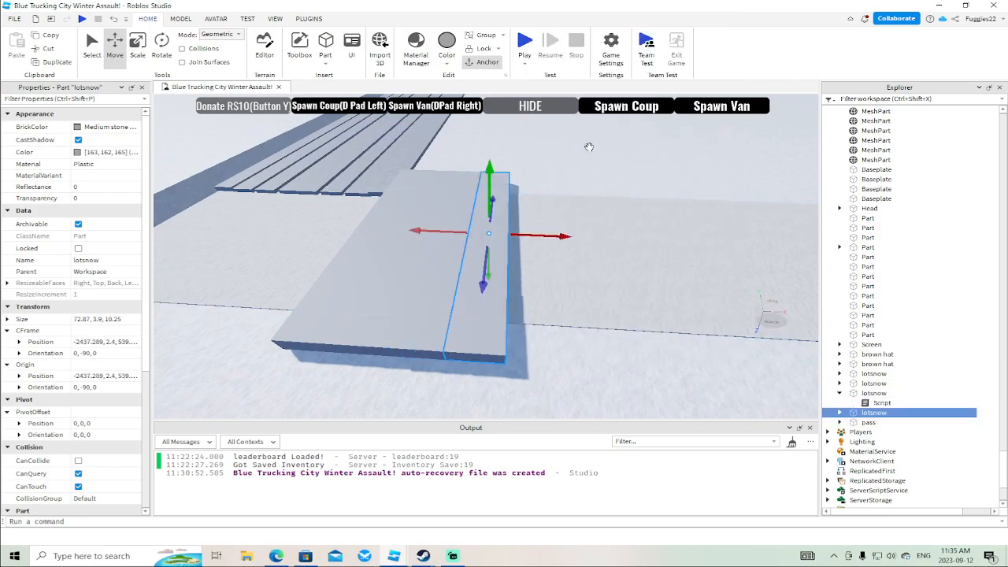
{"action": "mouse_move", "coordinate": [566, 236]}
{"action": "left_mouse_down"}
{"action": "mouse_move", "coordinate": [551, 237]}
{"action": "mouse_move", "coordinate": [578, 239]}
{"action": "left_mouse_up"}
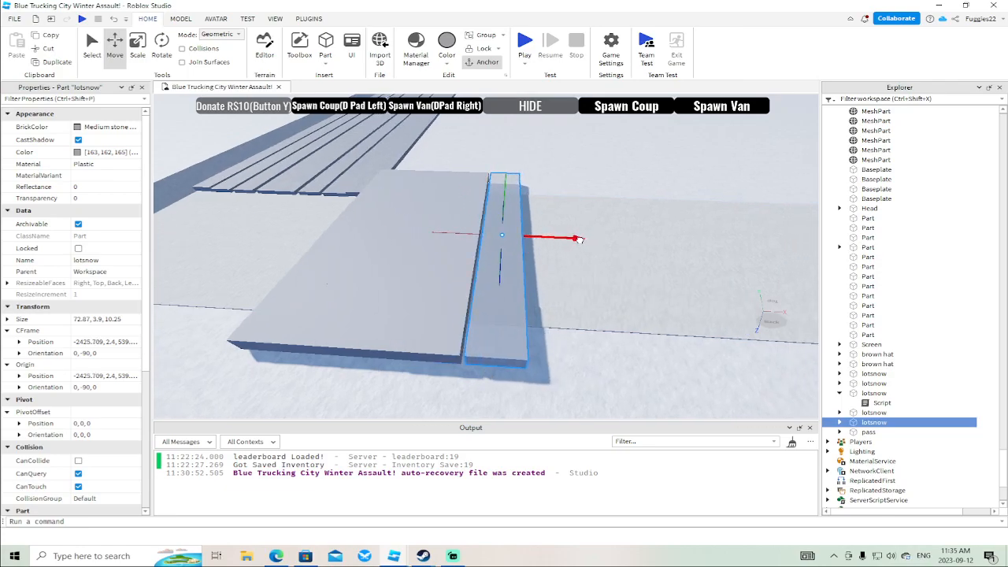
Extend the row with three more lotsnow copies placed edge to edge, the last two at X positions -2406.689 and -2397.129.
{"action": "right_click", "coordinate": [576, 239]}
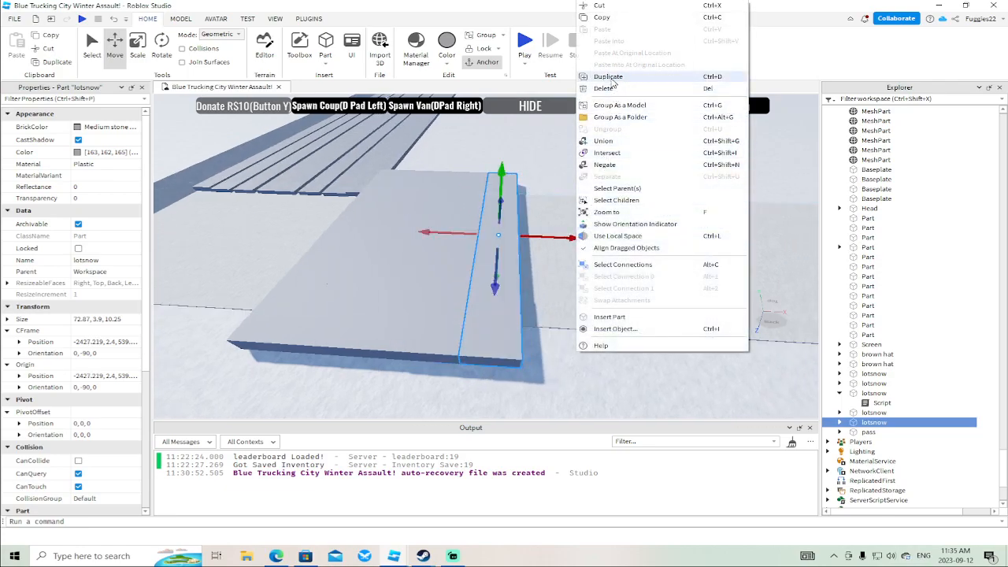
{"action": "left_click", "coordinate": [612, 81]}
{"action": "left_click_drag", "start_coordinate": [573, 239], "coordinate": [617, 237]}
{"action": "key", "text": "d"}
{"action": "left_click_drag", "start_coordinate": [552, 239], "coordinate": [584, 240]}
{"action": "right_click", "coordinate": [547, 239]}
{"action": "left_click", "coordinate": [569, 75]}
{"action": "right_click", "coordinate": [580, 239]}
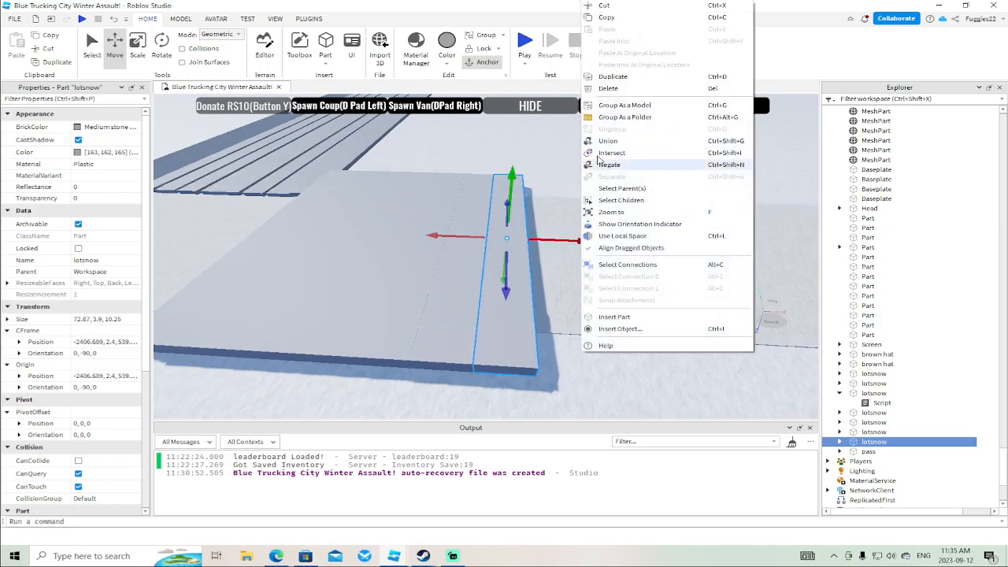
{"action": "left_click", "coordinate": [610, 76]}
{"action": "mouse_move", "coordinate": [583, 241]}
{"action": "left_mouse_down"}
{"action": "mouse_move", "coordinate": [603, 246]}
{"action": "mouse_move", "coordinate": [595, 242]}
{"action": "left_mouse_up"}
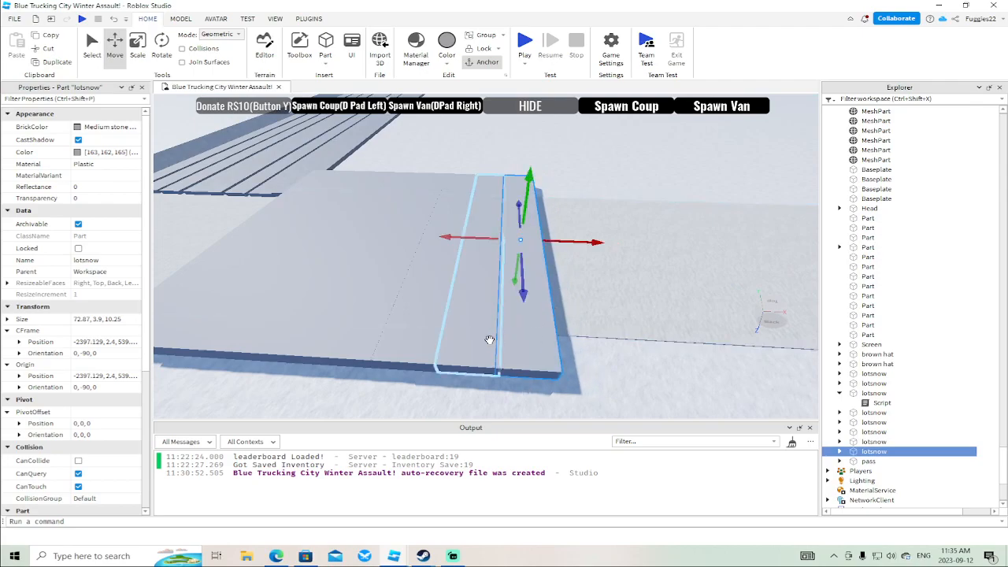
Select all eight lotsnow slabs and group them as a folder.
{"action": "left_click", "coordinate": [426, 343], "text": "ctrl"}
{"action": "left_click", "coordinate": [353, 340], "text": "ctrl"}
{"action": "left_click", "coordinate": [308, 333], "text": "ctrl"}
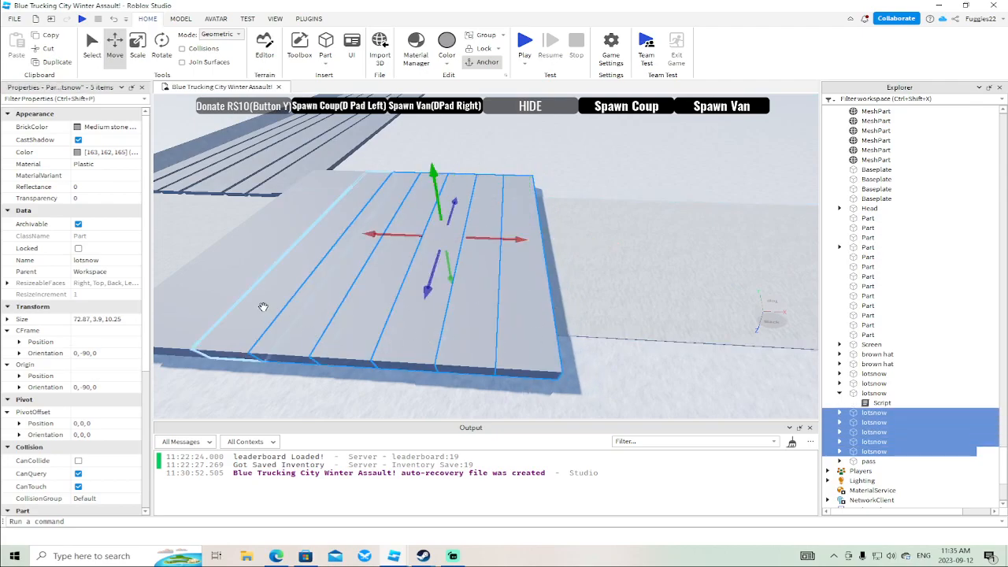
{"action": "left_click", "coordinate": [265, 308], "text": "ctrl"}
{"action": "left_click", "coordinate": [220, 296], "text": "ctrl"}
{"action": "scroll", "coordinate": [332, 298], "scroll_direction": "down", "scroll_amount": 5}
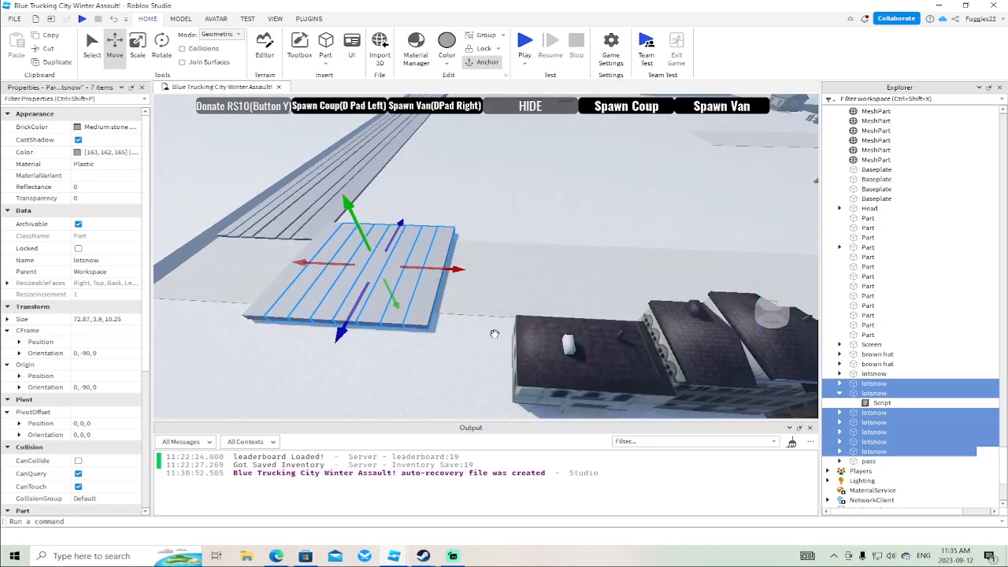
{"action": "left_click", "coordinate": [272, 301], "text": "ctrl"}
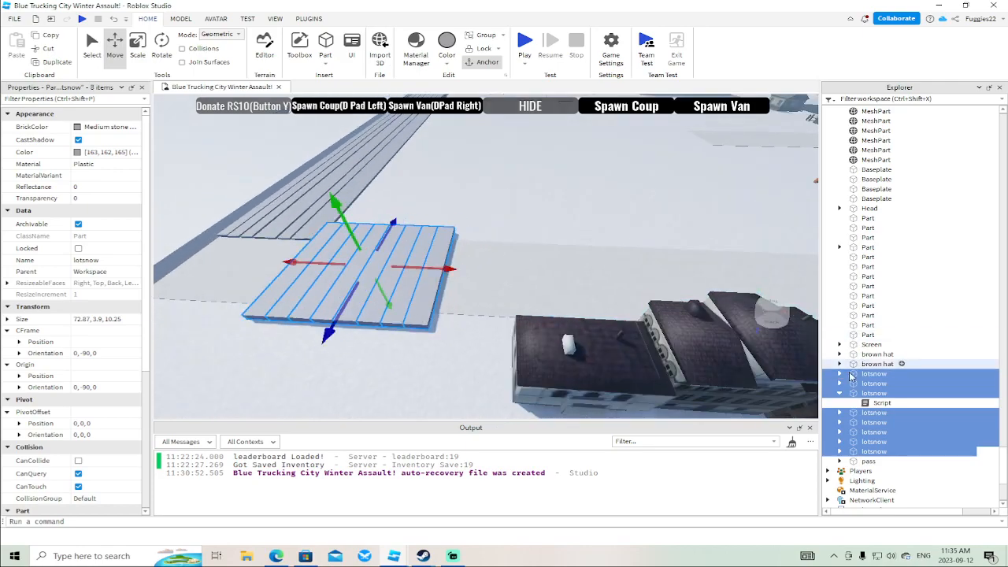
{"action": "left_click", "coordinate": [839, 393]}
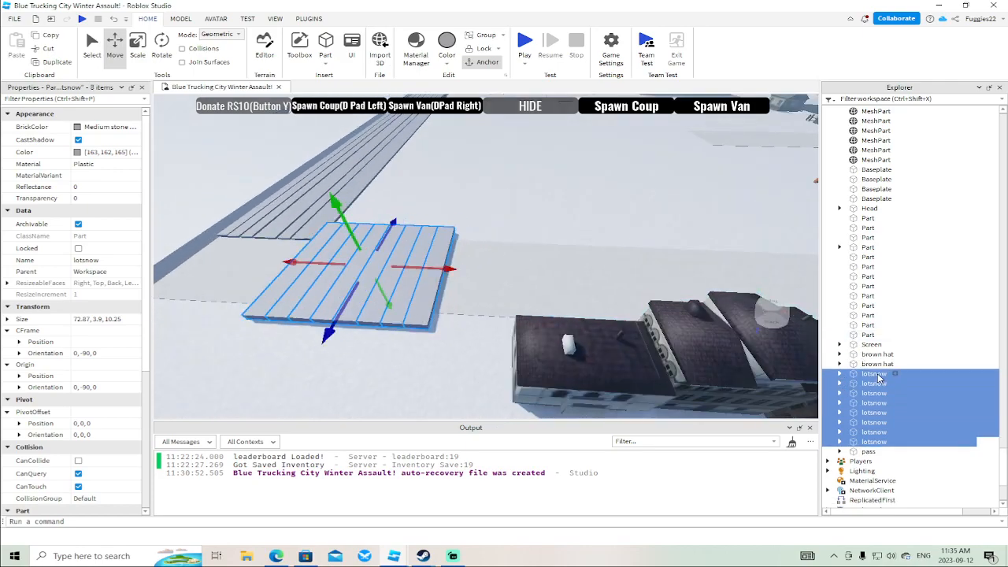
{"action": "right_click", "coordinate": [879, 379]}
{"action": "left_click", "coordinate": [858, 140]}
Collapse the roadsnow folder in the Workspace, expand the new slab folder and rename it lotsnow.
{"action": "scroll", "coordinate": [866, 220], "scroll_direction": "up", "scroll_amount": 5}
{"action": "scroll", "coordinate": [921, 214], "scroll_direction": "up", "scroll_amount": 10}
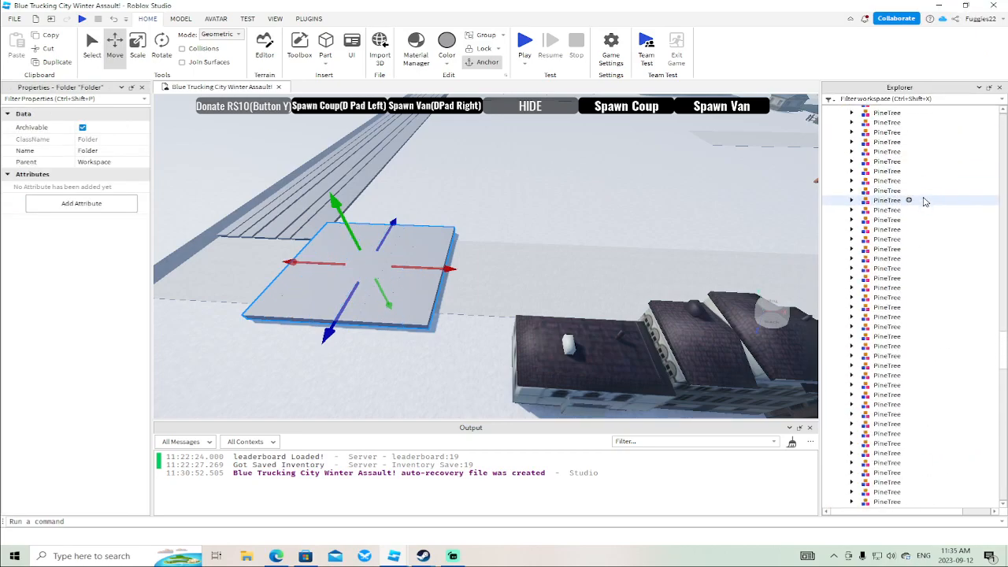
{"action": "left_click_drag", "start_coordinate": [1004, 326], "coordinate": [1004, 102]}
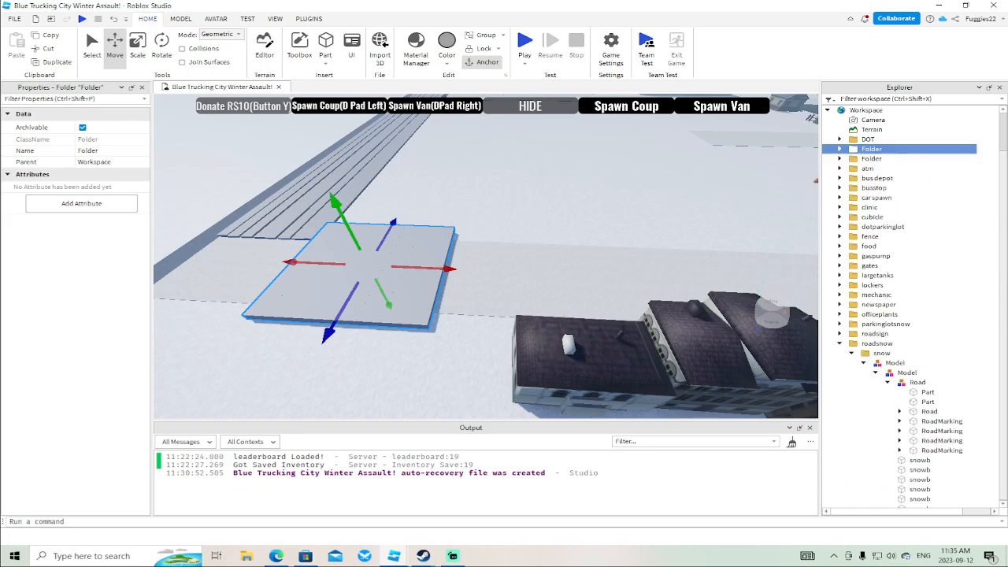
{"action": "left_click", "coordinate": [848, 354]}
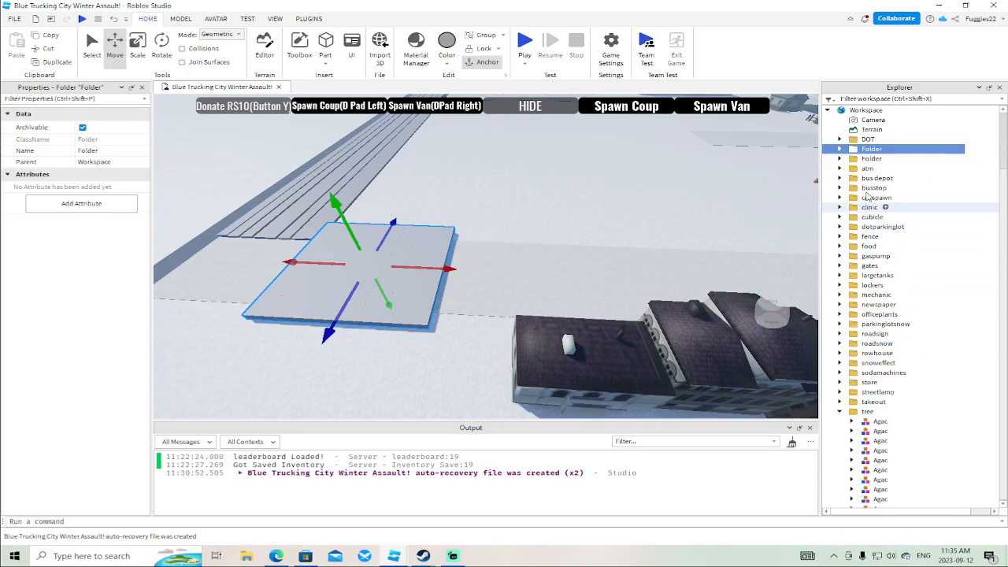
{"action": "left_click", "coordinate": [838, 148]}
{"action": "right_click", "coordinate": [858, 149]}
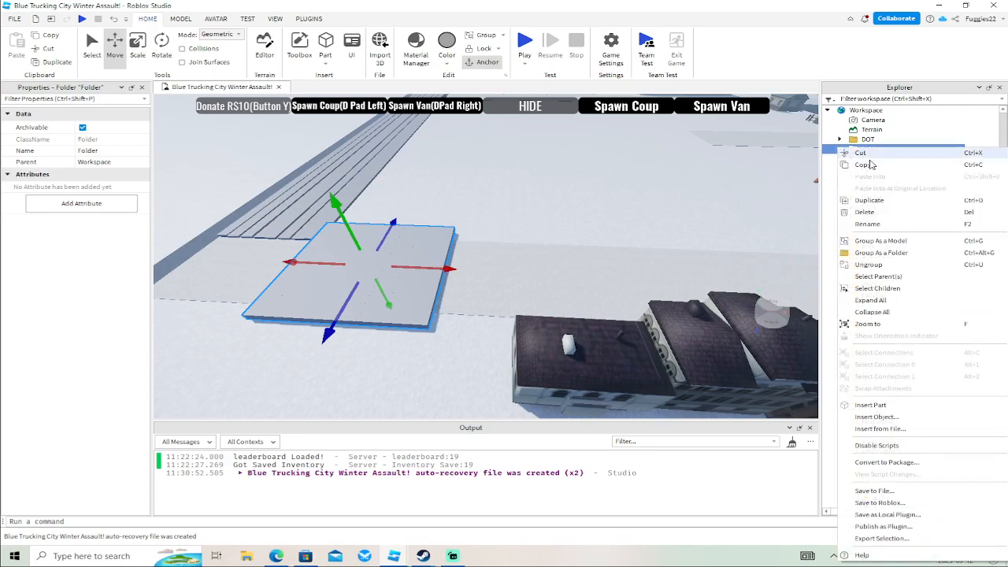
{"action": "left_click", "coordinate": [871, 226]}
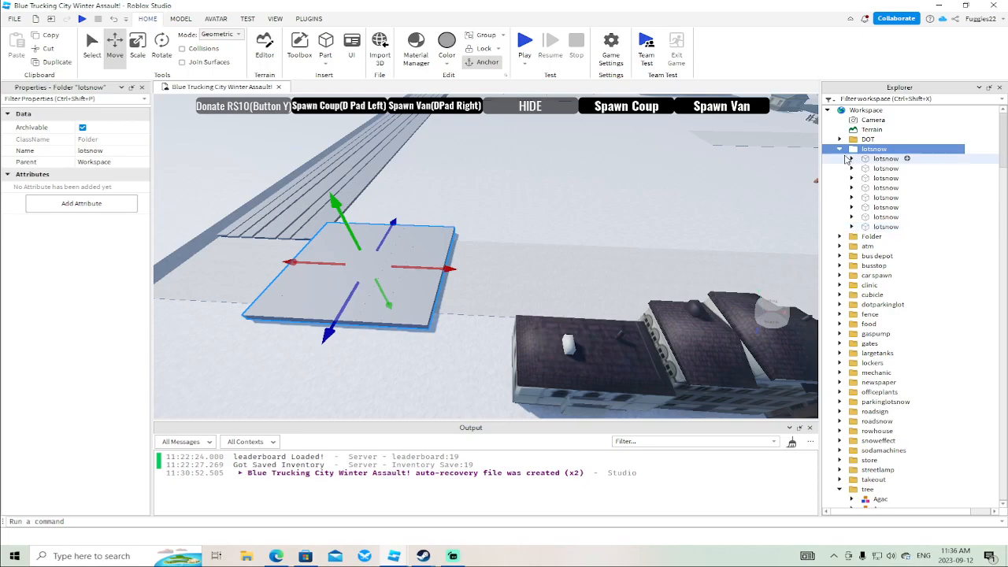
Duplicate all eight slabs in the lotsnow folder and place the copied block flush against the originals along the snowy road.
{"action": "left_click", "coordinate": [869, 161]}
{"action": "left_click", "coordinate": [864, 227], "text": "shift"}
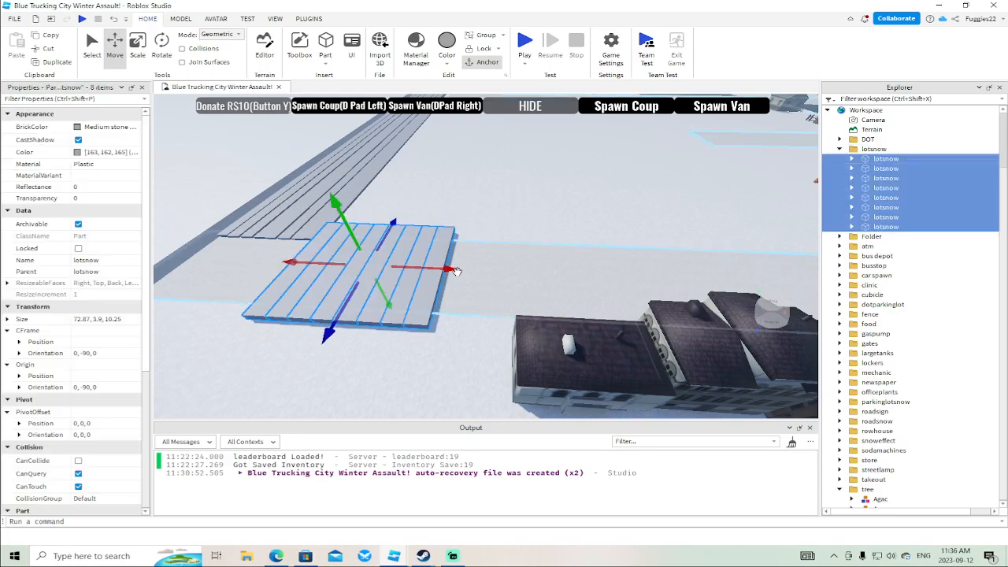
{"action": "right_click", "coordinate": [457, 270]}
{"action": "left_click", "coordinate": [488, 86]}
{"action": "left_click_drag", "start_coordinate": [456, 267], "coordinate": [574, 289]}
{"action": "key", "text": "d"}
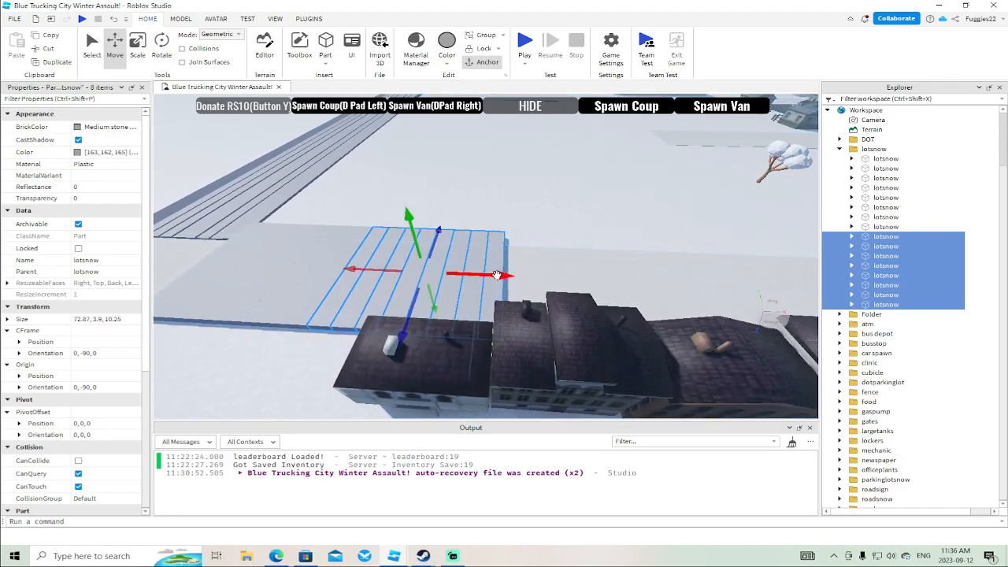
Duplicate the eight-slab block two more times, laying each copy flush with the last along the road behind the row houses.
{"action": "right_click", "coordinate": [497, 274]}
{"action": "left_click", "coordinate": [536, 87]}
{"action": "left_click_drag", "start_coordinate": [498, 274], "coordinate": [609, 287]}
{"action": "key", "text": "d"}
{"action": "key", "text": "d"}
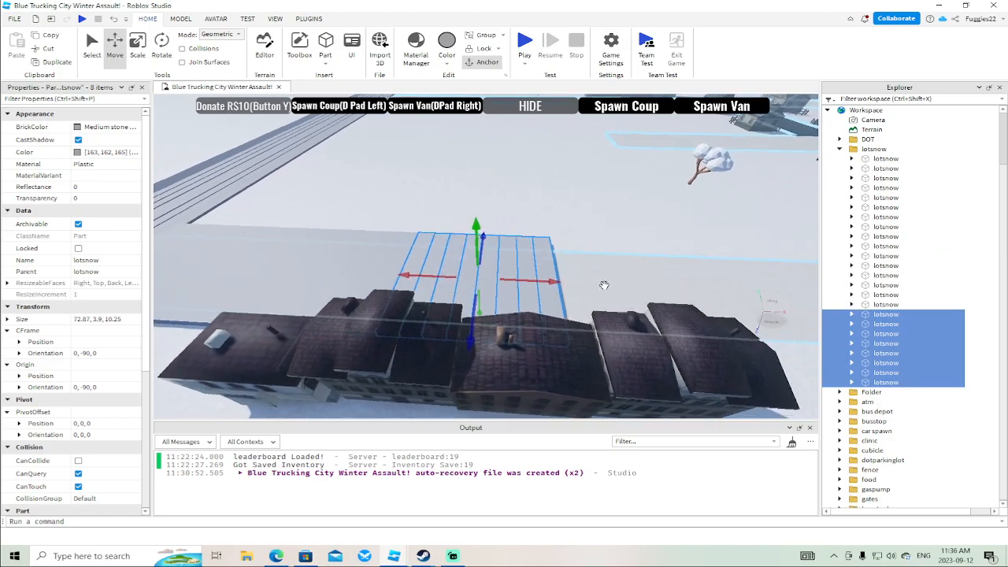
{"action": "key", "text": "w"}
{"action": "right_click", "coordinate": [520, 284]}
{"action": "left_click", "coordinate": [546, 77]}
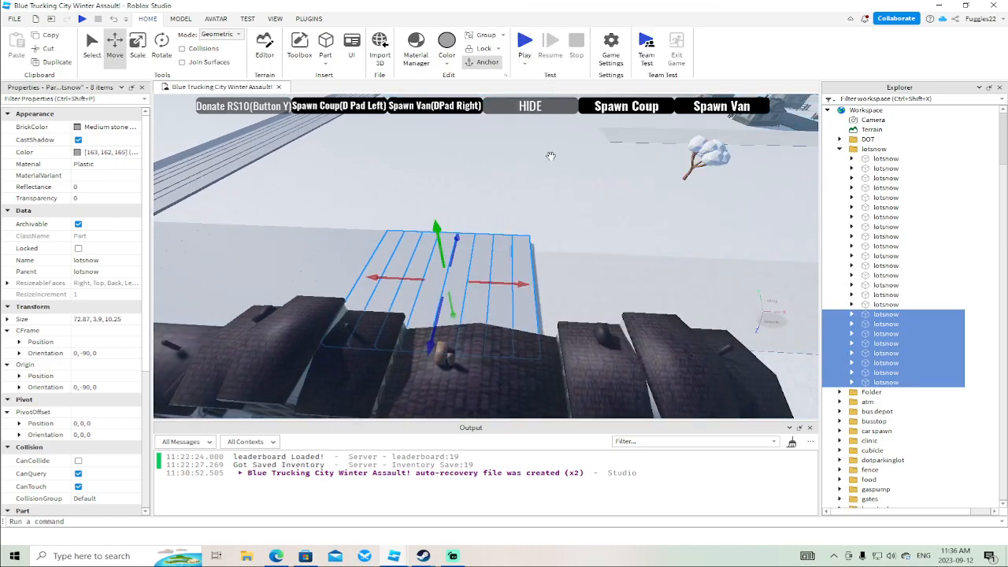
{"action": "key", "text": "d"}
{"action": "left_click_drag", "start_coordinate": [526, 284], "coordinate": [643, 306]}
{"action": "key", "text": "d"}
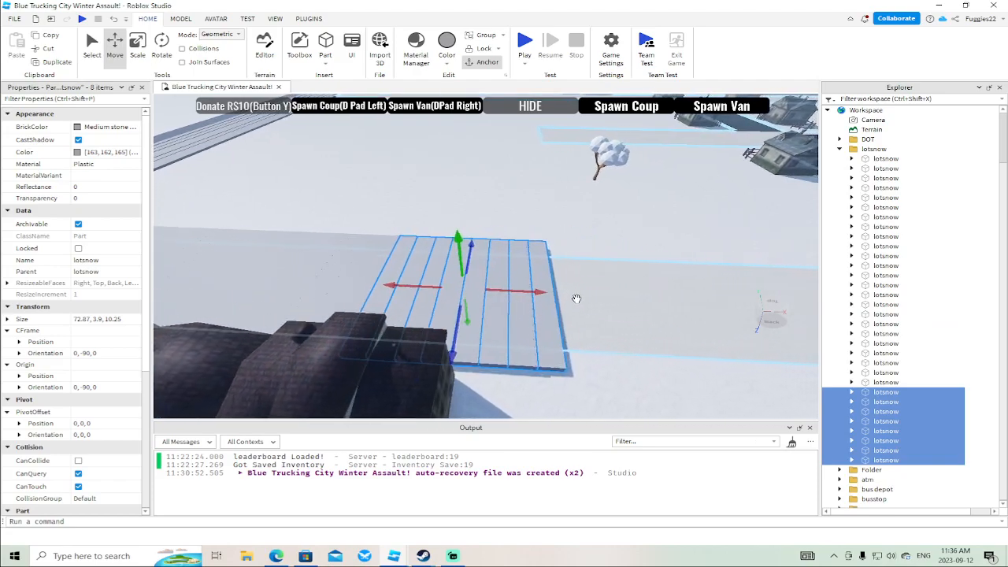
Add two further copies of the eight-slab block end to end, continuing the snow cover past the row houses toward the timbered cottages.
{"action": "right_click", "coordinate": [519, 291]}
{"action": "left_click", "coordinate": [547, 77]}
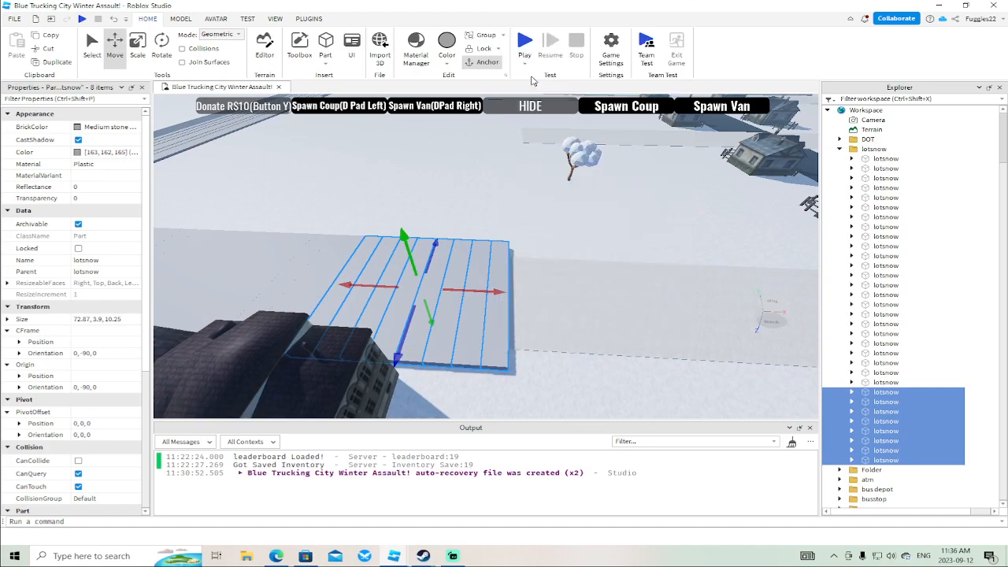
{"action": "key", "text": "d"}
{"action": "left_click_drag", "start_coordinate": [502, 292], "coordinate": [625, 297]}
{"action": "key", "text": "d"}
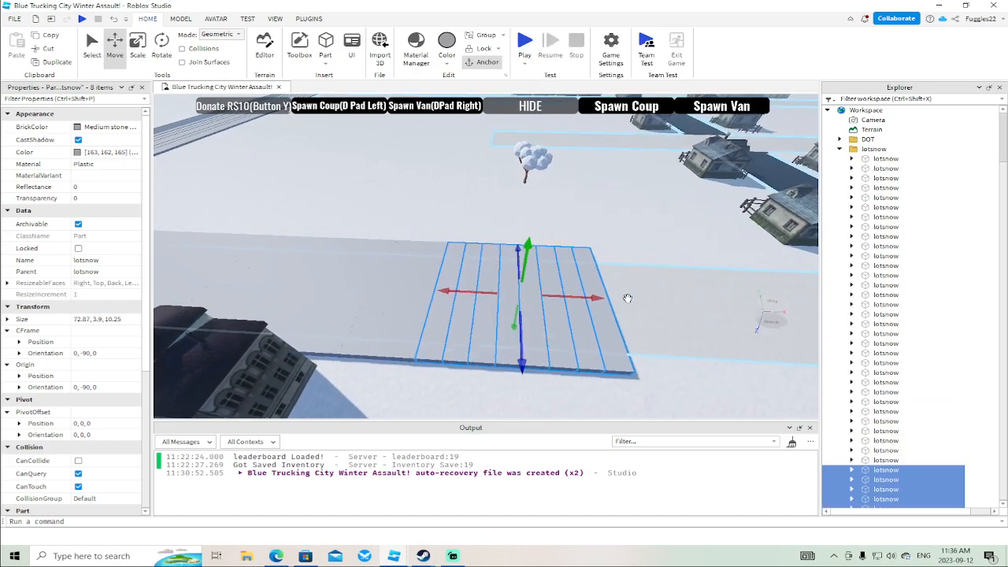
{"action": "right_click", "coordinate": [516, 299]}
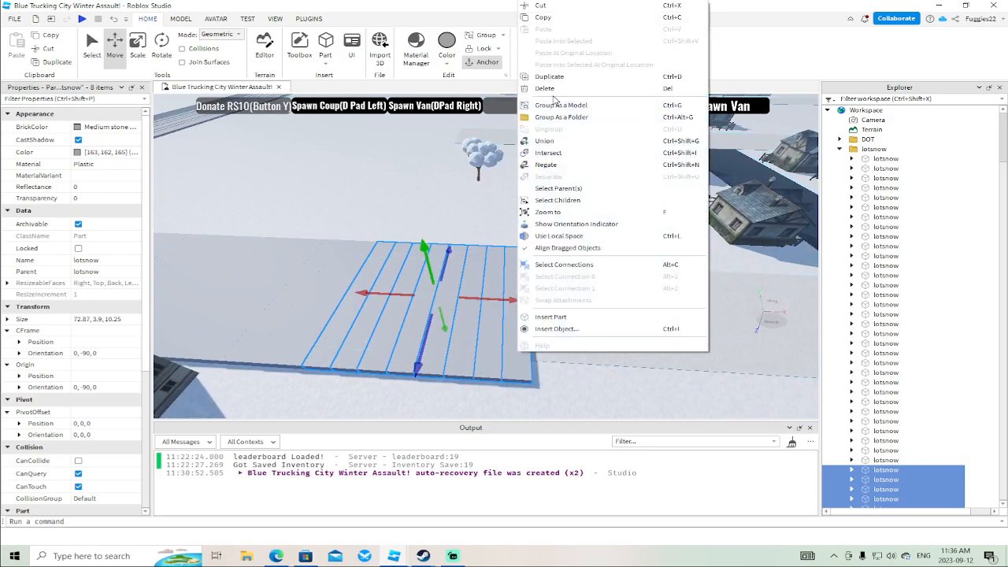
{"action": "left_click", "coordinate": [554, 78]}
{"action": "key", "text": "d"}
{"action": "left_click_drag", "start_coordinate": [514, 298], "coordinate": [620, 313]}
{"action": "key", "text": "d"}
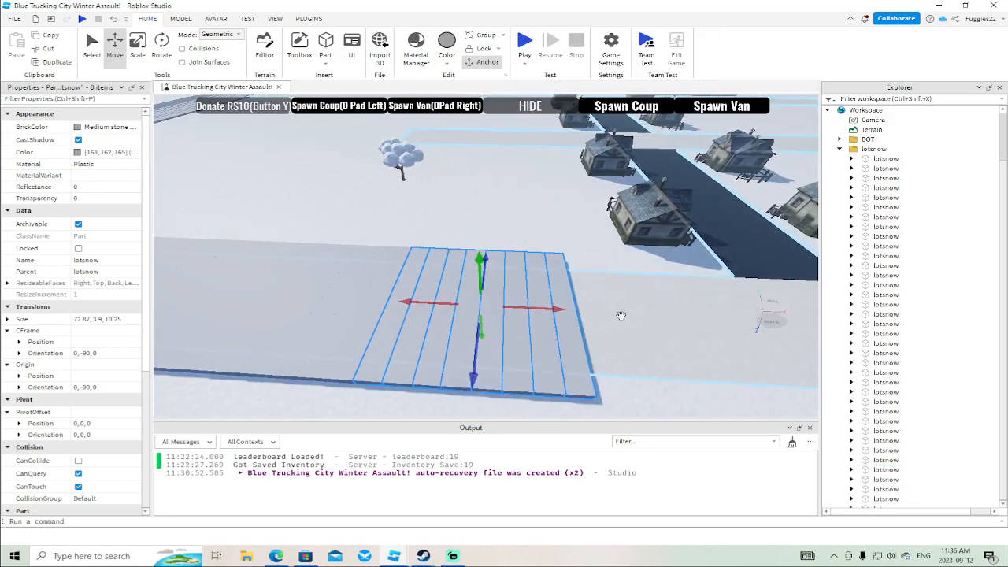
Duplicate the end block of eight lotsnow slabs and lay the copy flush against it, toward the dark cottage road.
{"action": "right_click", "coordinate": [468, 313]}
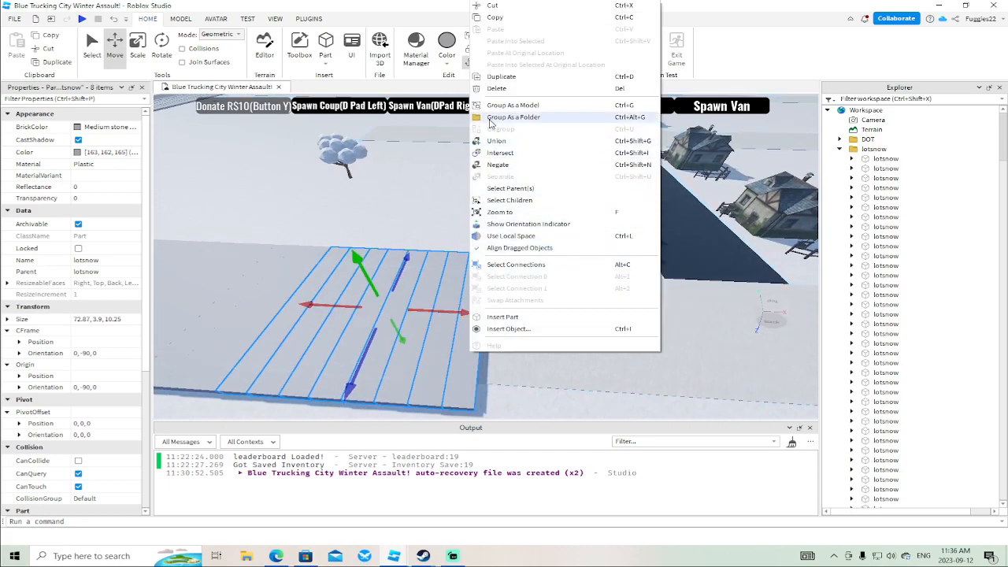
{"action": "left_click", "coordinate": [494, 77]}
{"action": "left_click_drag", "start_coordinate": [473, 311], "coordinate": [603, 340]}
{"action": "key", "text": "d"}
{"action": "key", "text": "d"}
{"action": "right_click_drag", "start_coordinate": [602, 340], "coordinate": [601, 340]}
Duplicate the eight-slab block again and place the copy flush with the last, across the end of the dark cottage road.
{"action": "right_click", "coordinate": [427, 307]}
{"action": "left_click", "coordinate": [466, 78]}
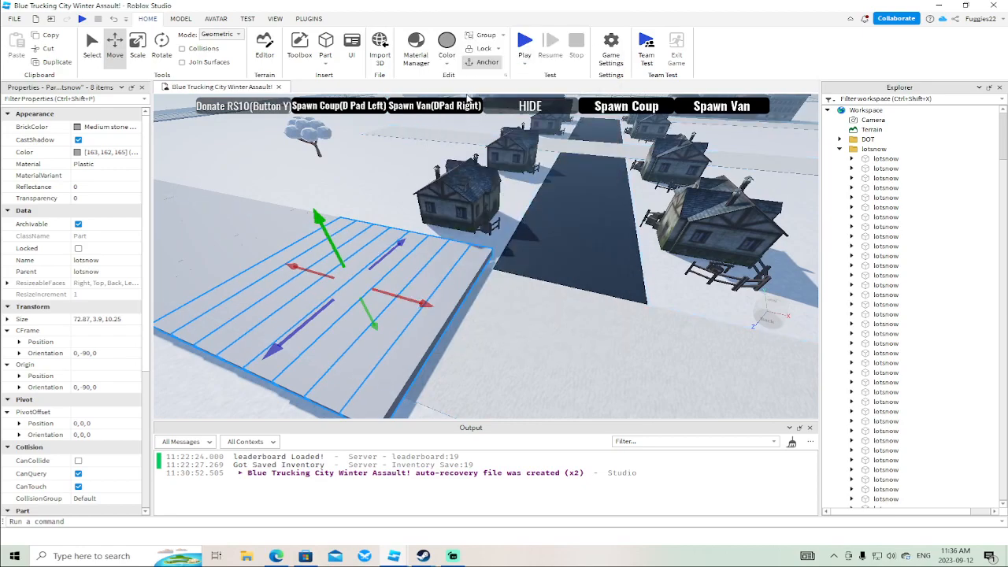
{"action": "right_click_drag", "start_coordinate": [519, 221], "coordinate": [520, 221]}
{"action": "scroll", "coordinate": [464, 240], "scroll_direction": "down", "scroll_amount": 2}
{"action": "left_click_drag", "start_coordinate": [398, 254], "coordinate": [585, 296]}
{"action": "right_click_drag", "start_coordinate": [585, 297], "coordinate": [611, 301]}
{"action": "scroll", "coordinate": [512, 252], "scroll_direction": "up", "scroll_amount": 1}
Add another copy of the eight-slab block end to end, extending the snow cover past the cottage road between the houses.
{"action": "right_click", "coordinate": [440, 255]}
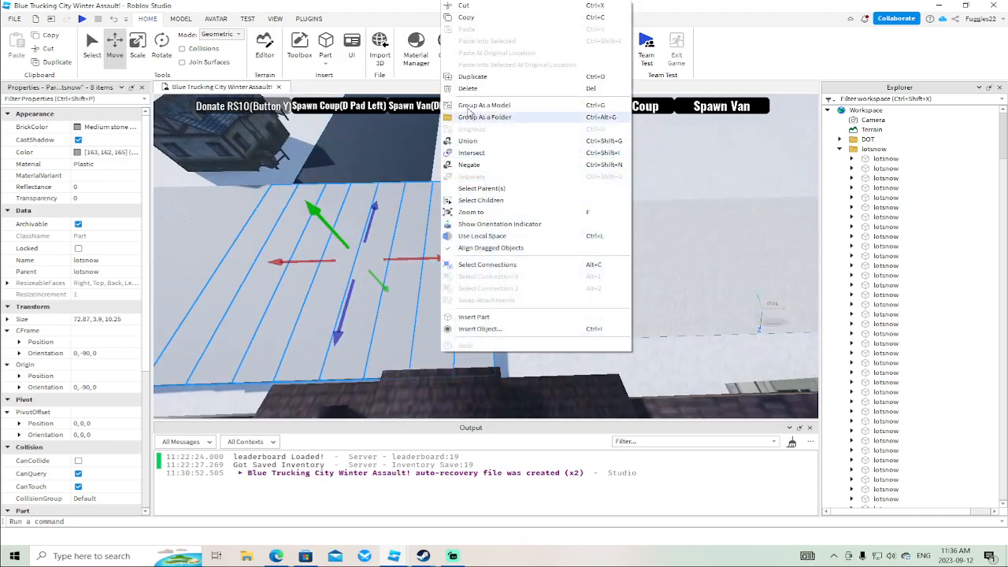
{"action": "left_click", "coordinate": [468, 78]}
{"action": "left_click_drag", "start_coordinate": [455, 256], "coordinate": [614, 272]}
{"action": "key", "text": "d"}
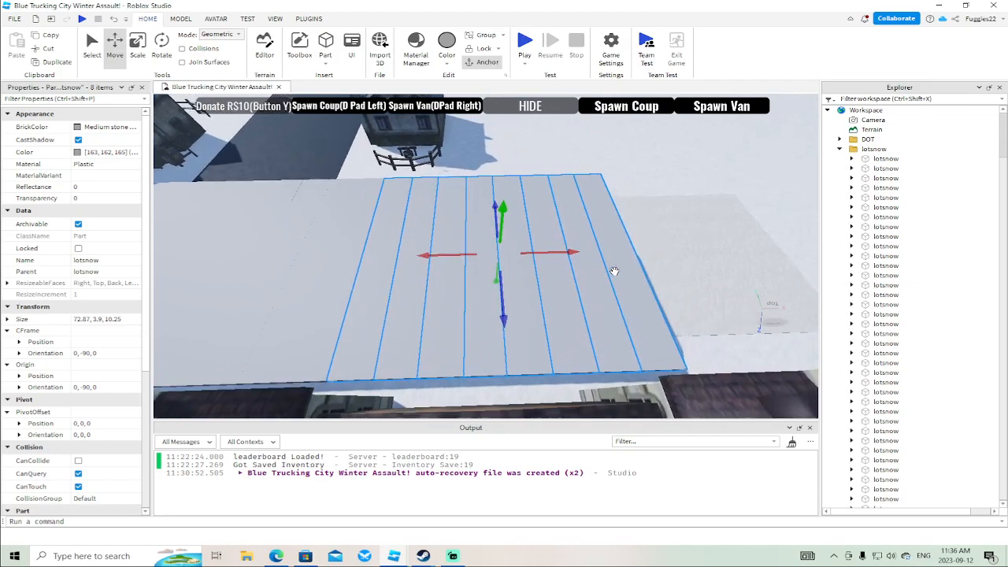
{"action": "scroll", "coordinate": [591, 263], "scroll_direction": "up", "scroll_amount": 1}
{"action": "scroll", "coordinate": [551, 254], "scroll_direction": "down", "scroll_amount": 1}
Duplicate the eight-slab block once more and align the copy flush with the strip, just beyond the last dark-roofed row house.
{"action": "right_click", "coordinate": [489, 251]}
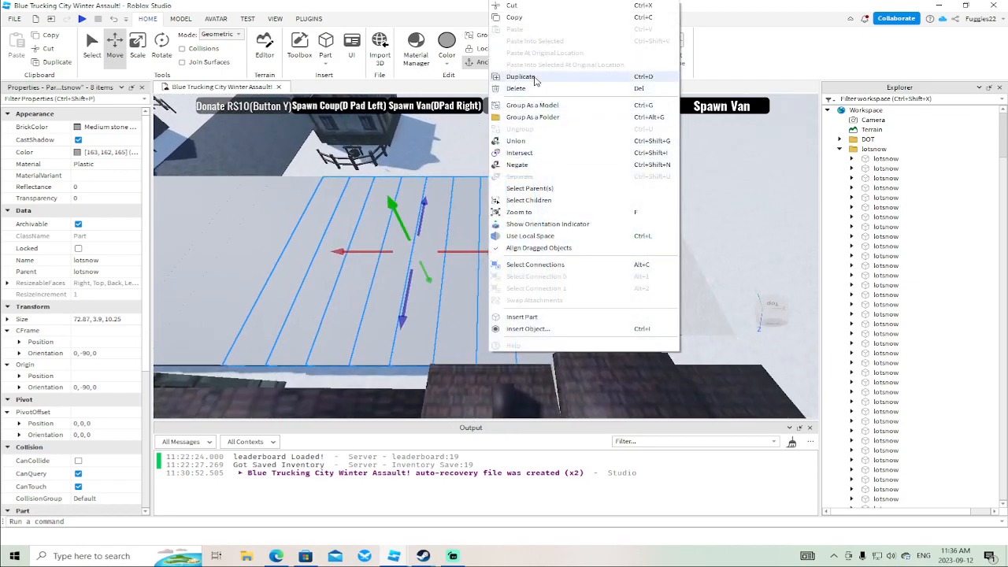
{"action": "left_click", "coordinate": [533, 78]}
{"action": "left_click_drag", "start_coordinate": [494, 252], "coordinate": [647, 251]}
{"action": "left_click_drag", "start_coordinate": [636, 252], "coordinate": [641, 253]}
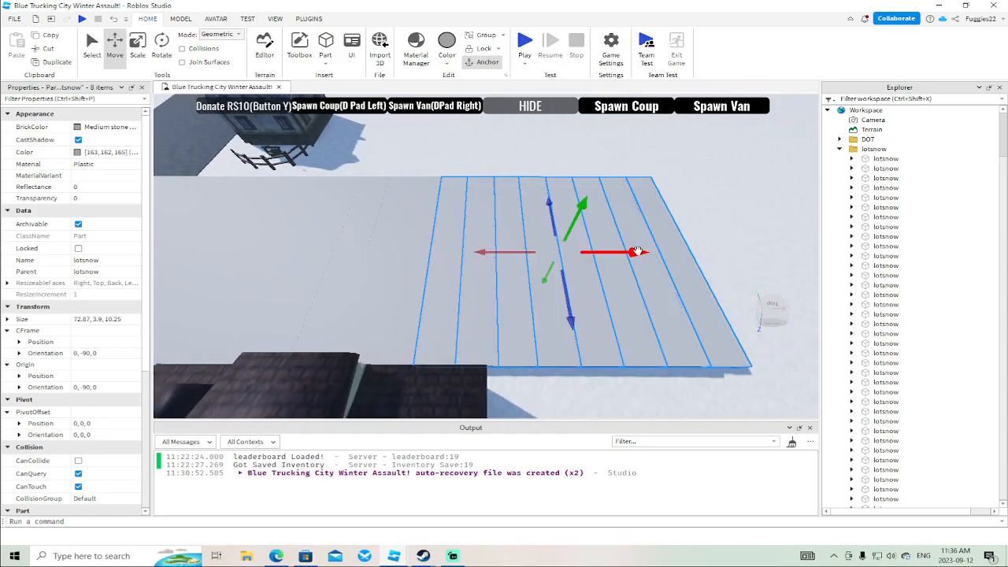
{"action": "scroll", "coordinate": [641, 253], "scroll_direction": "down", "scroll_amount": 5}
{"action": "right_click_drag", "start_coordinate": [641, 253], "coordinate": [636, 250]}
{"action": "scroll", "coordinate": [637, 250], "scroll_direction": "up", "scroll_amount": 8}
{"action": "scroll", "coordinate": [638, 250], "scroll_direction": "up", "scroll_amount": 6}
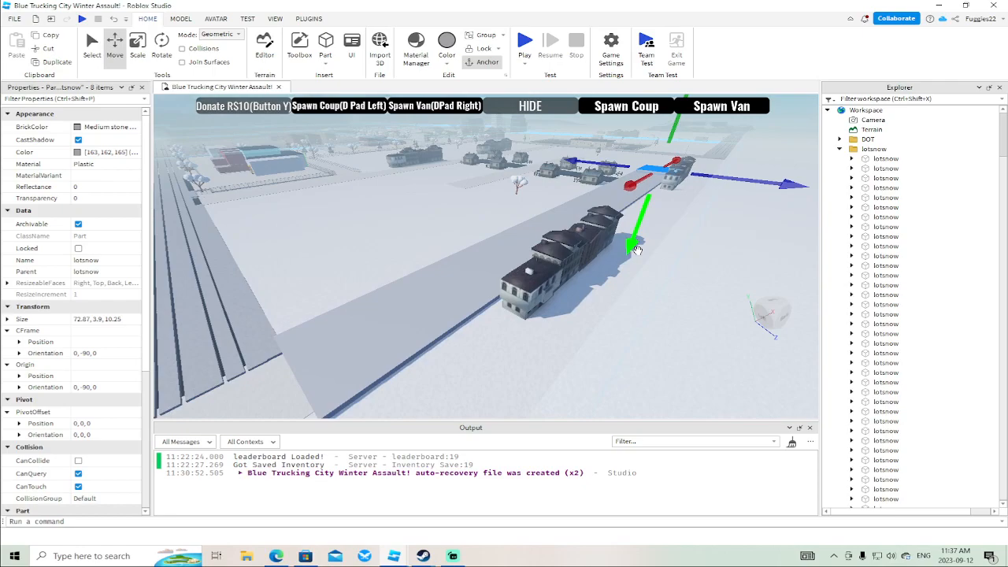
Save the place to Roblox.
{"action": "right_click_drag", "start_coordinate": [495, 291], "coordinate": [411, 279]}
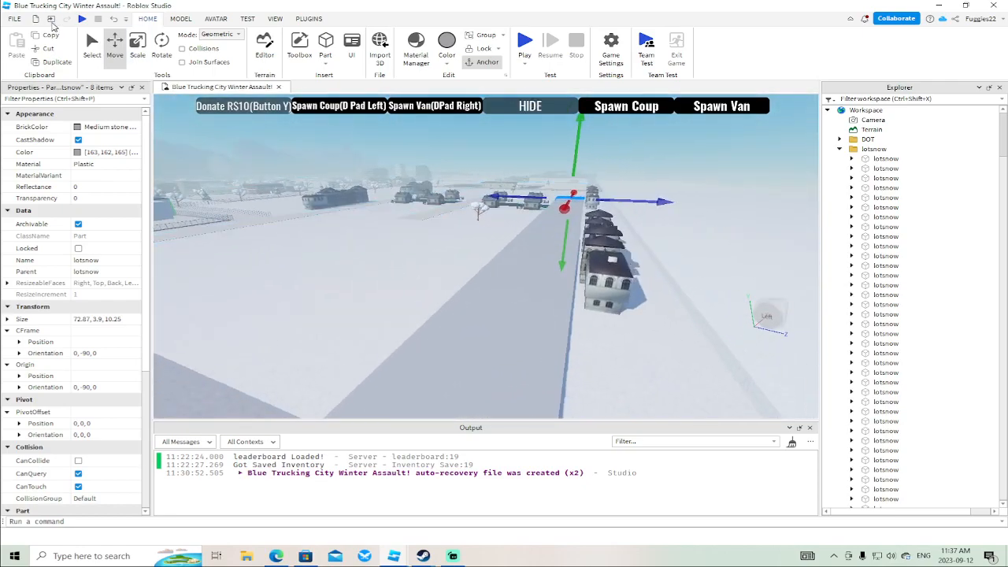
{"action": "left_click", "coordinate": [16, 19]}
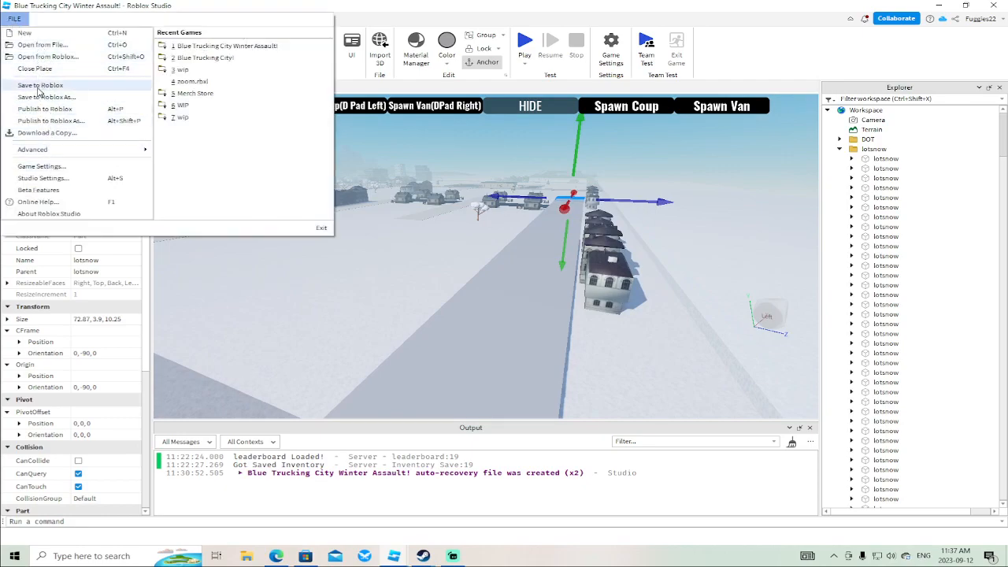
{"action": "left_click", "coordinate": [40, 85]}
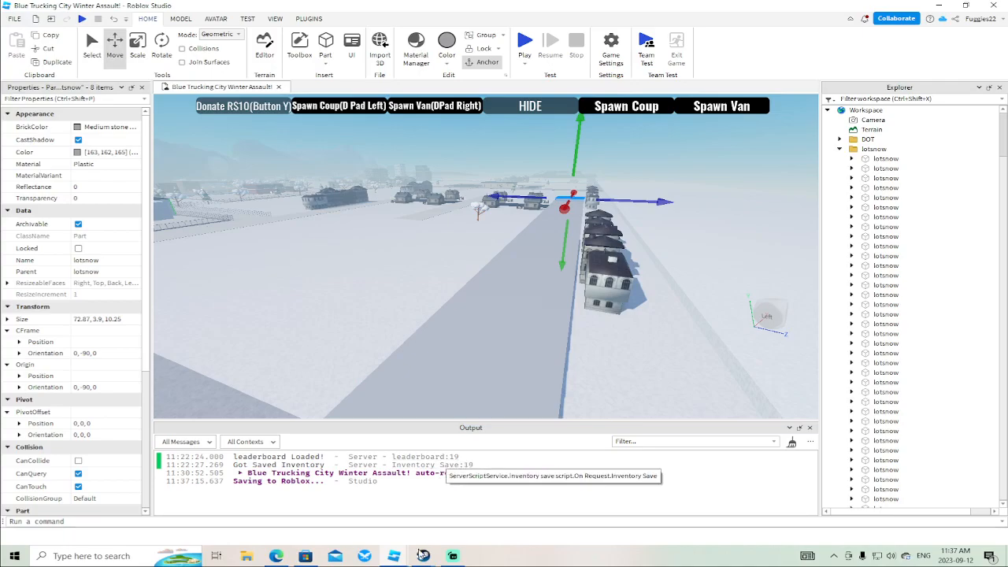
Switch to the browser's music video and lower the computer's speaker volume.
{"action": "left_click", "coordinate": [277, 556]}
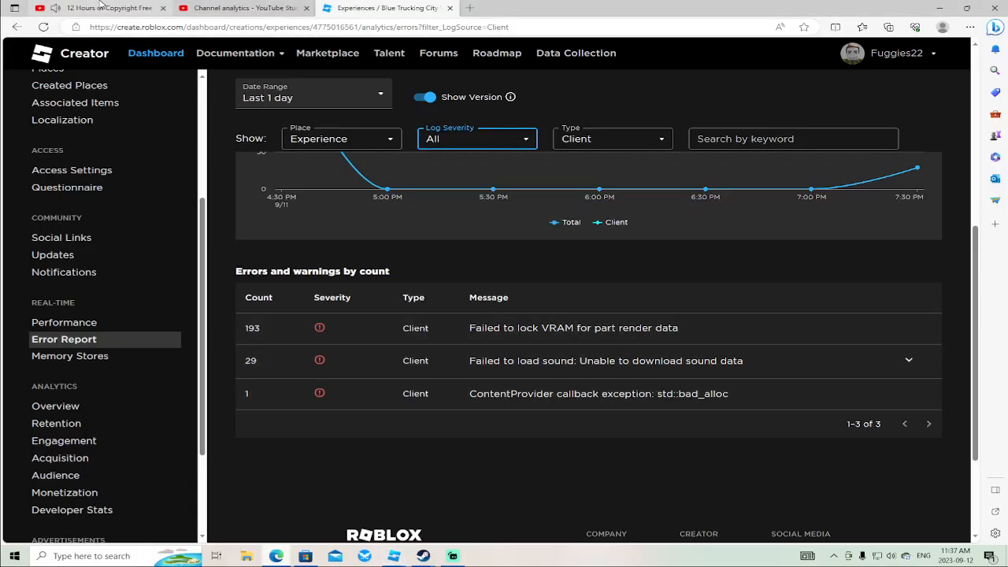
{"action": "left_click", "coordinate": [102, 7]}
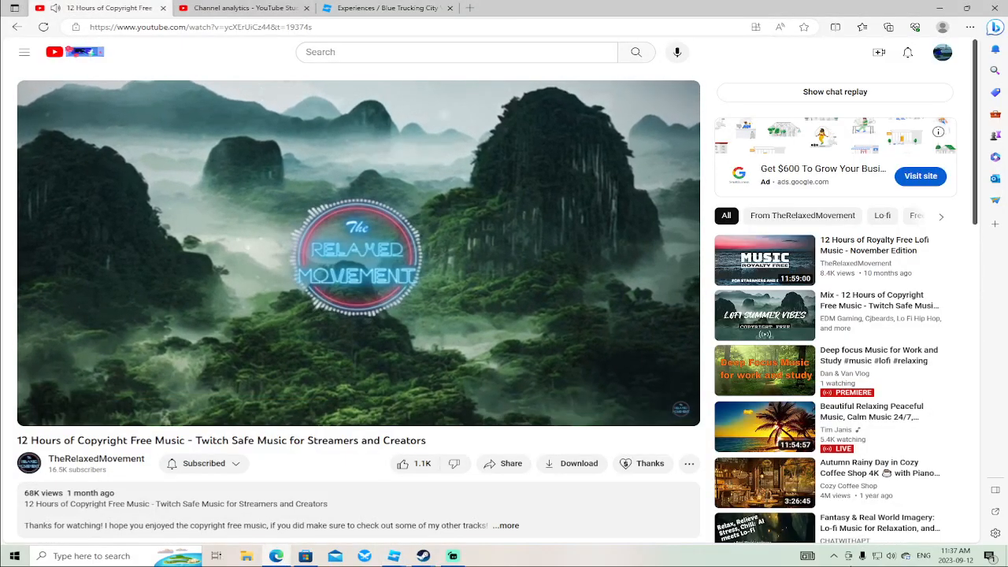
{"action": "left_click", "coordinate": [891, 555]}
{"action": "scroll", "coordinate": [906, 509], "scroll_direction": "down", "scroll_amount": 8}
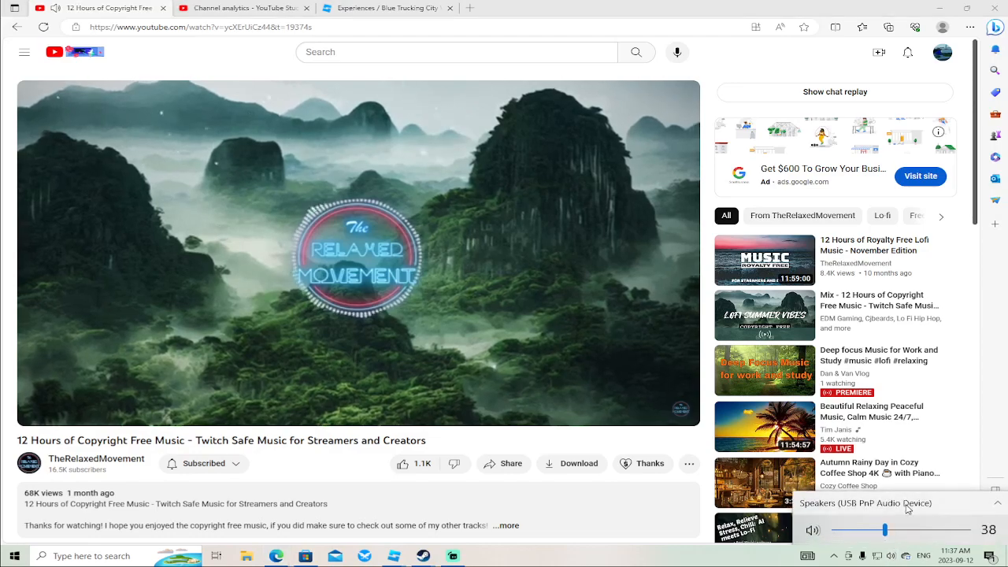
{"action": "scroll", "coordinate": [907, 509], "scroll_direction": "down", "scroll_amount": 3}
Return to the Blue Trucking City Winter Assault! window in Roblox Studio and publish the place to Roblox.
{"action": "left_click", "coordinate": [394, 556]}
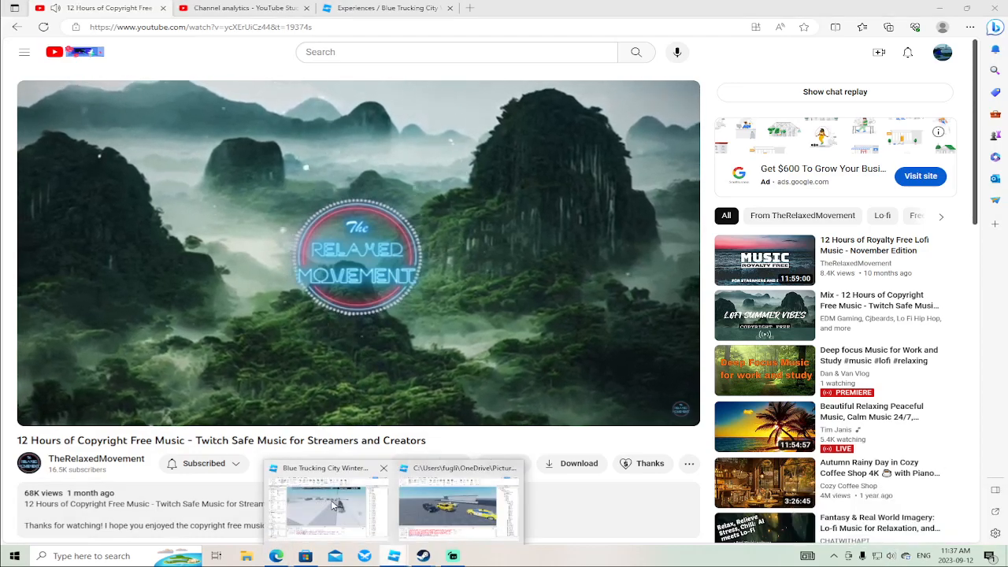
{"action": "left_click", "coordinate": [333, 505]}
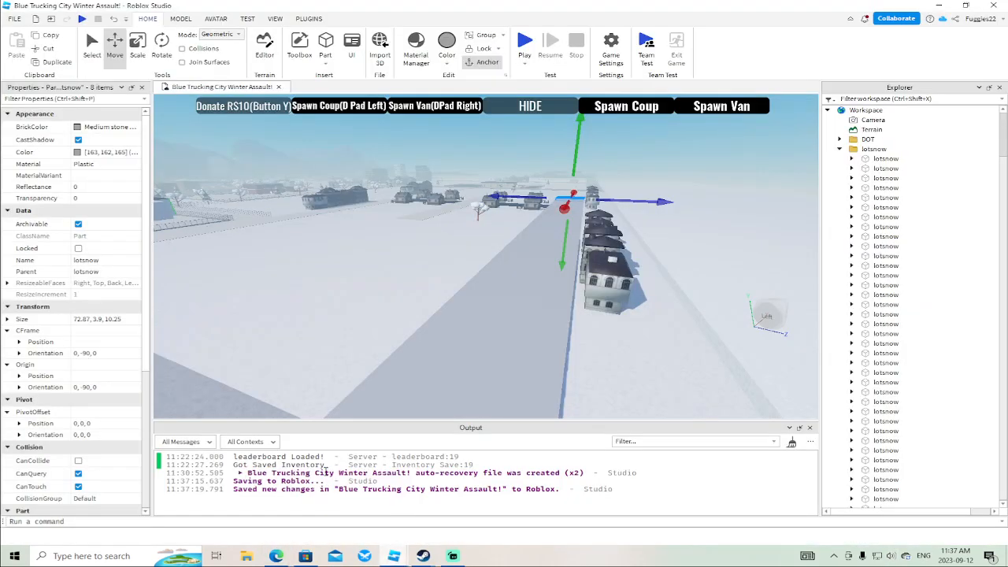
{"action": "left_click", "coordinate": [15, 19]}
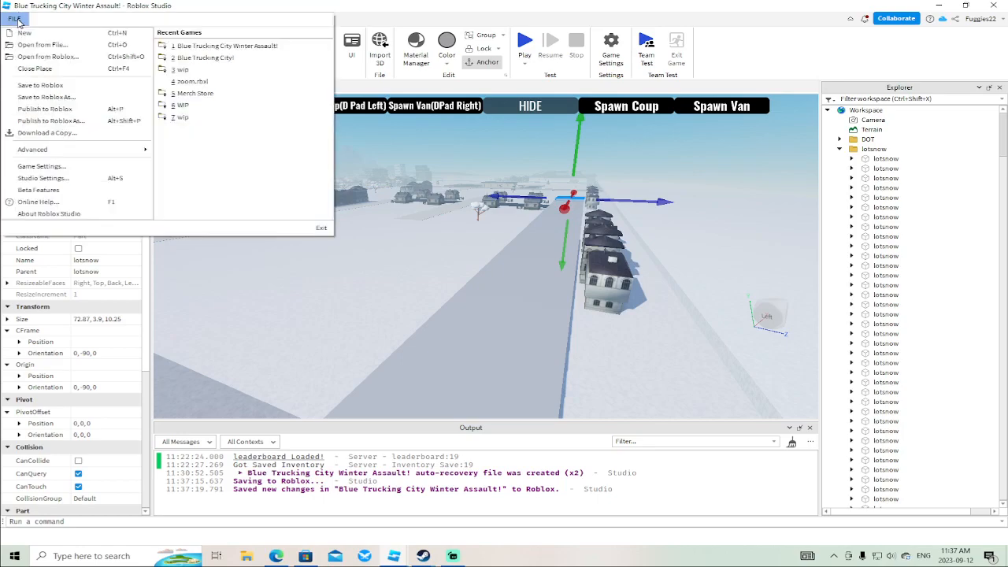
{"action": "left_click", "coordinate": [49, 110]}
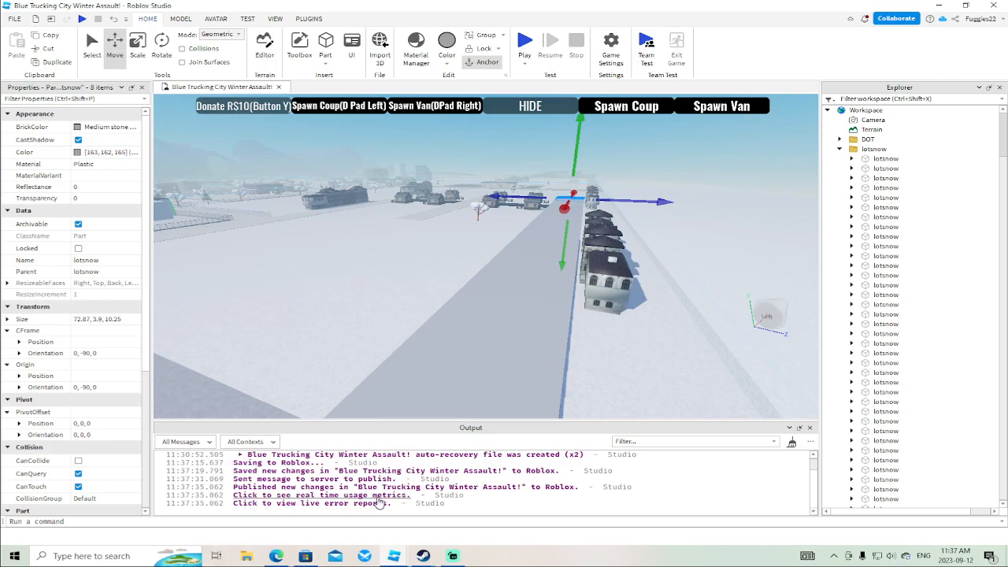
Switch to the browser and open the Blue Trucking City Winter Assault! game page on the Roblox site in a new tab.
{"action": "left_click", "coordinate": [276, 555]}
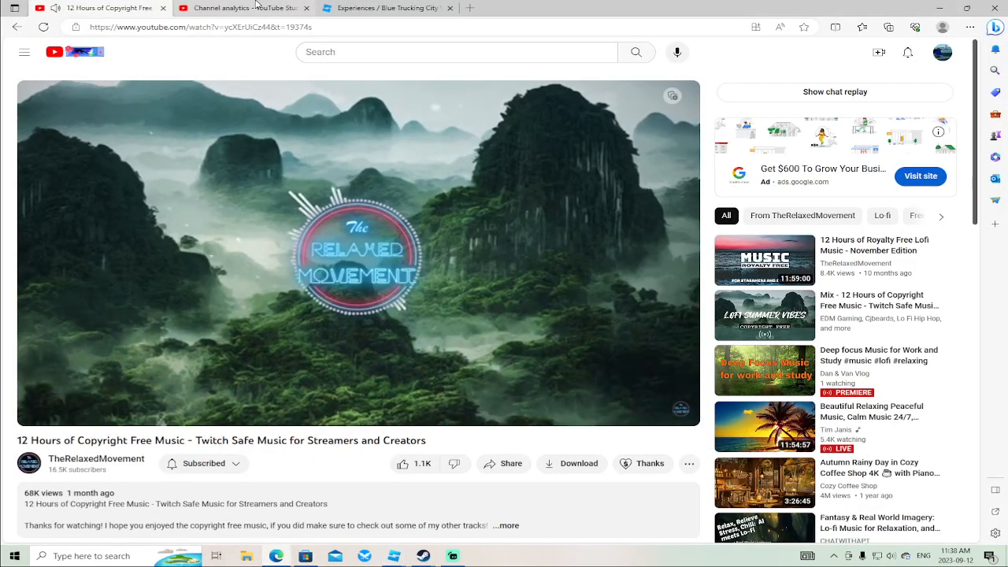
{"action": "left_click", "coordinate": [370, 8]}
{"action": "left_click", "coordinate": [469, 8]}
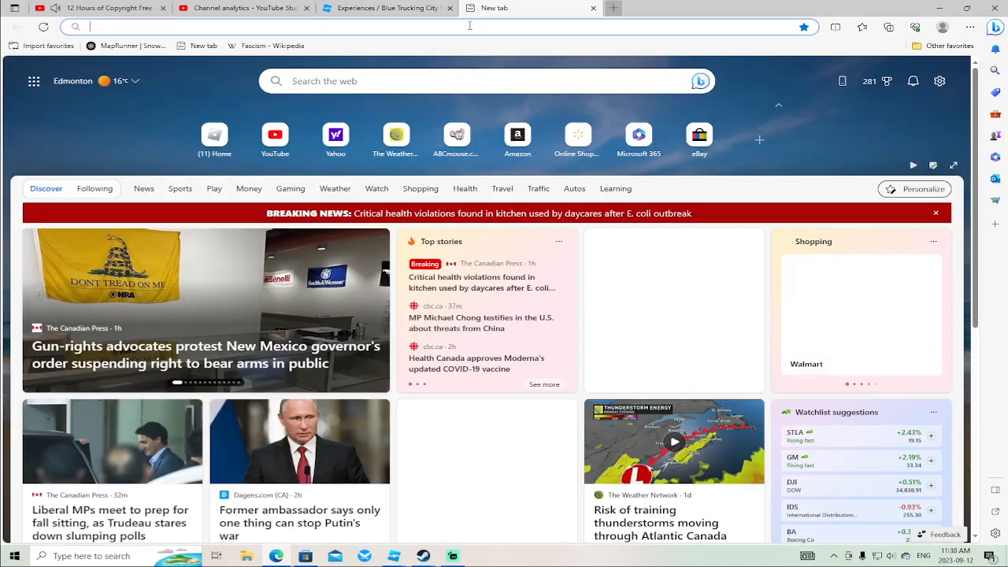
{"action": "left_click", "coordinate": [214, 135]}
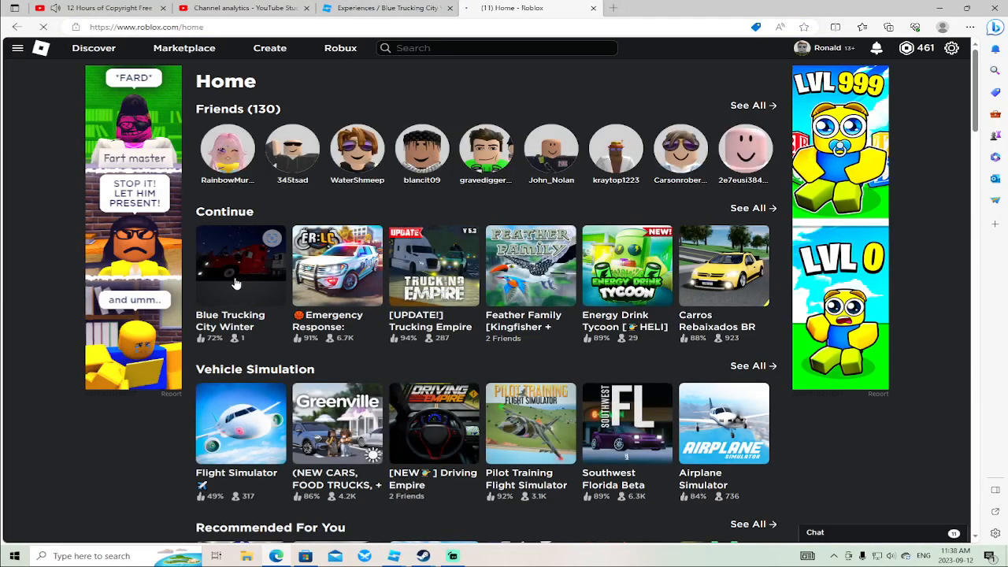
{"action": "left_click", "coordinate": [234, 282]}
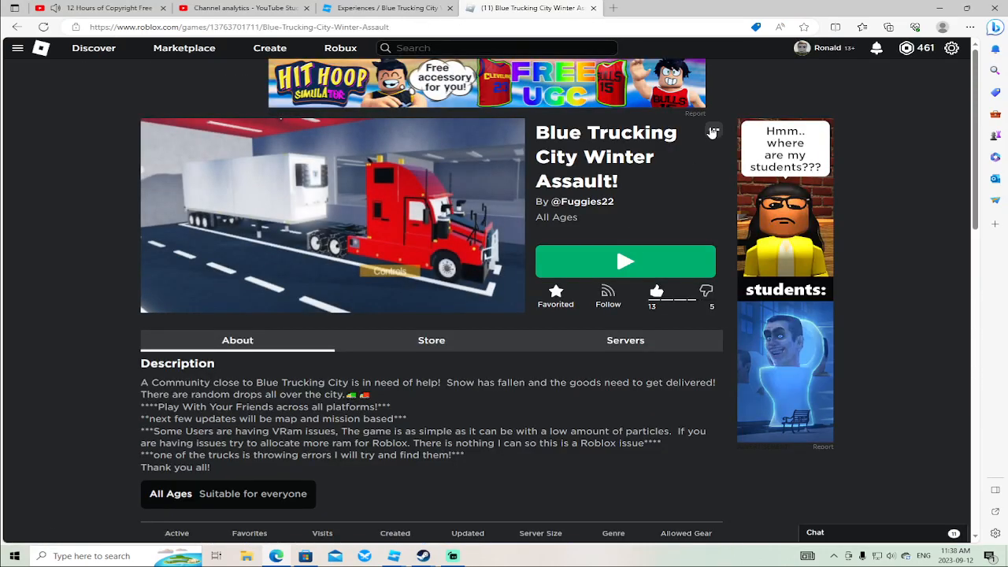
Migrate the game's servers to the latest update and look over its description and stats.
{"action": "left_click", "coordinate": [714, 133]}
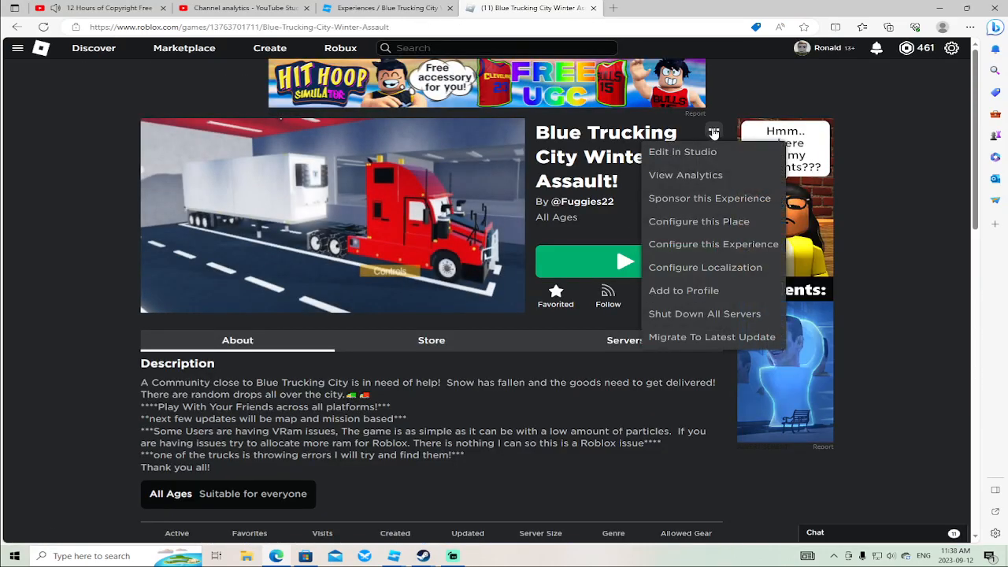
{"action": "left_click", "coordinate": [675, 337]}
{"action": "left_click", "coordinate": [453, 331]}
{"action": "scroll", "coordinate": [77, 294], "scroll_direction": "down", "scroll_amount": 2}
{"action": "scroll", "coordinate": [77, 294], "scroll_direction": "up", "scroll_amount": 2}
{"action": "scroll", "coordinate": [77, 293], "scroll_direction": "down", "scroll_amount": 1}
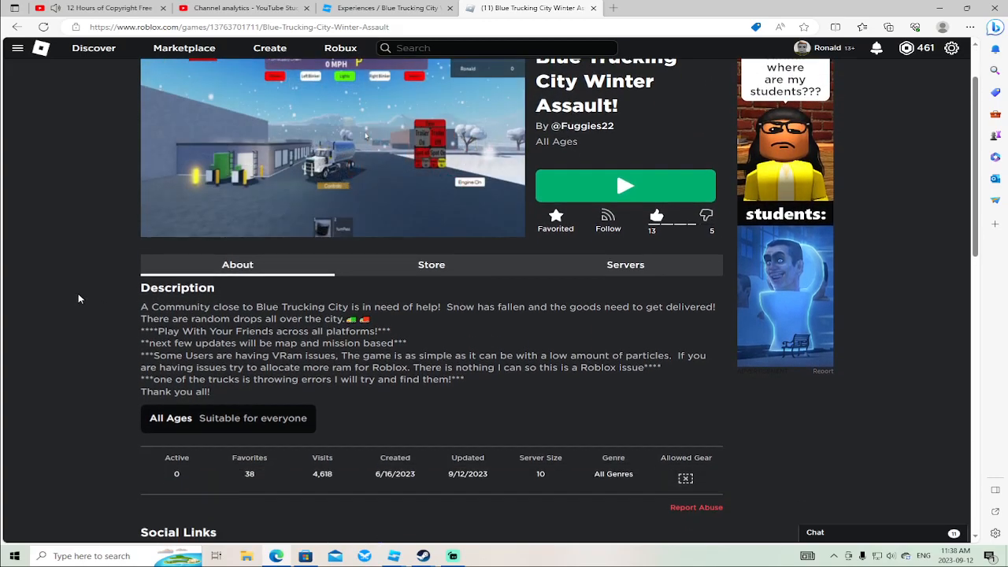
{"action": "scroll", "coordinate": [78, 299], "scroll_direction": "up", "scroll_amount": 1}
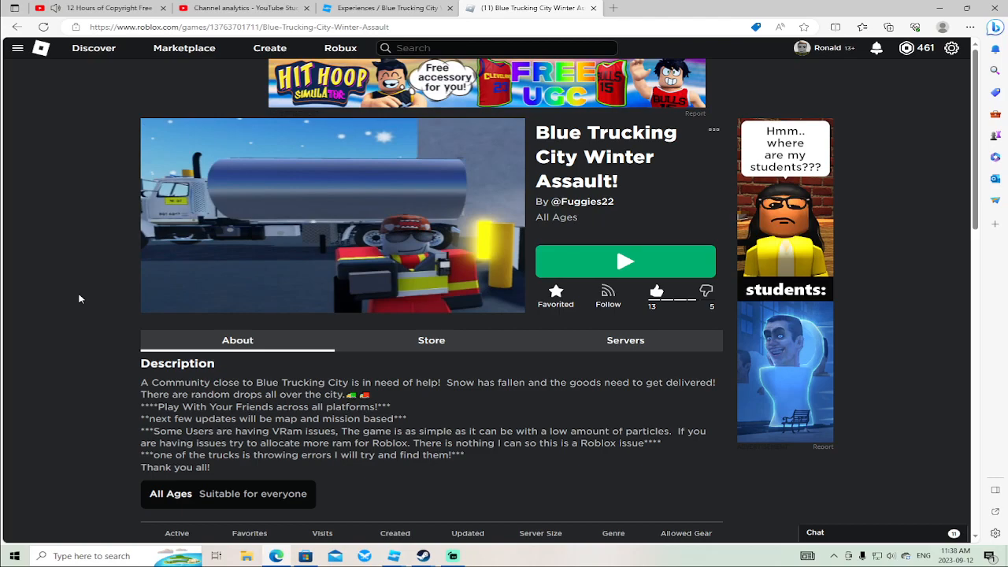
Switch back to Roblox Studio and examine the lotsnow slab road and the truck depot yard.
{"action": "mouse_move", "coordinate": [394, 556]}
{"action": "left_click", "coordinate": [327, 516]}
{"action": "scroll", "coordinate": [623, 354], "scroll_direction": "down", "scroll_amount": 2}
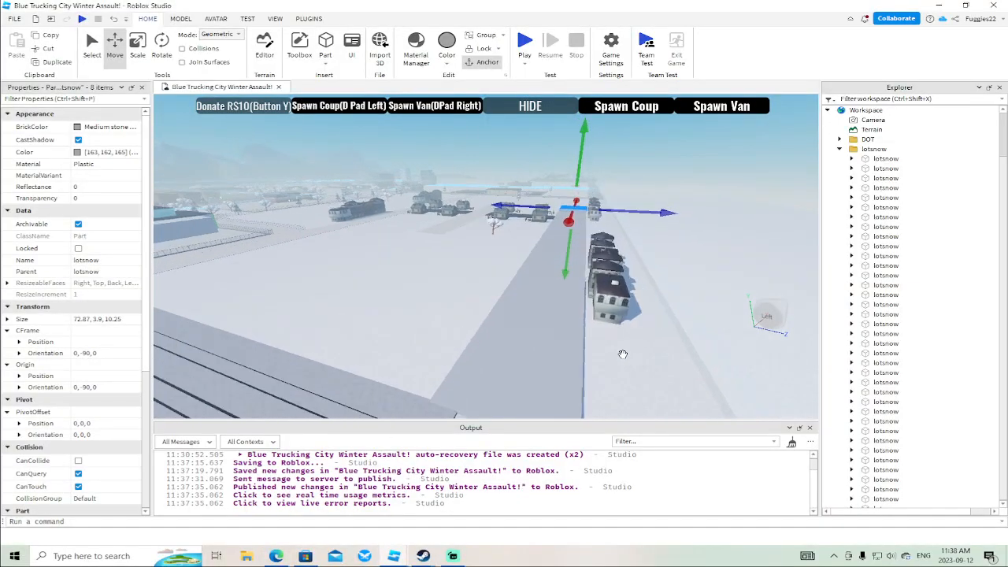
{"action": "right_click_drag", "start_coordinate": [646, 353], "coordinate": [646, 354]}
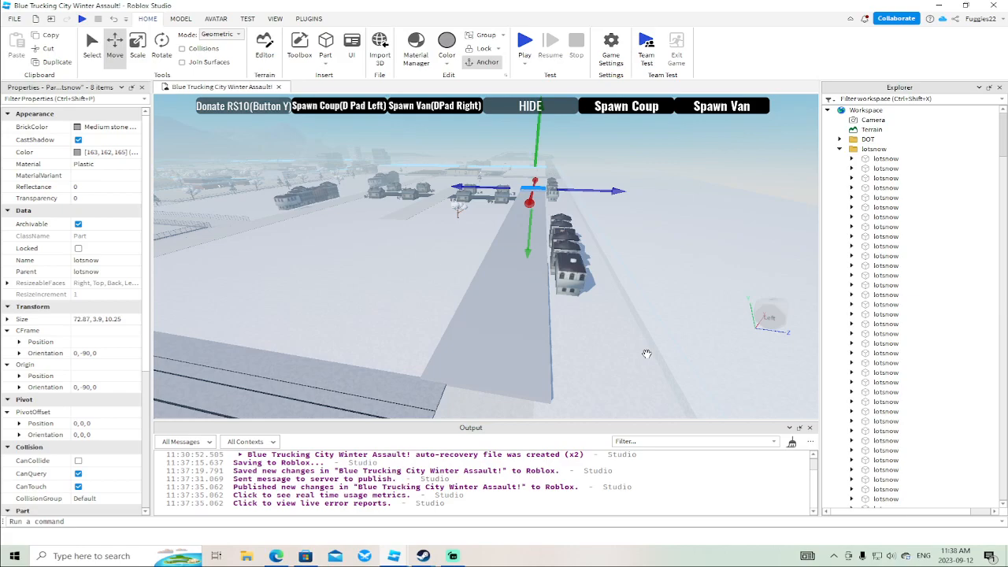
{"action": "right_click_drag", "start_coordinate": [632, 295], "coordinate": [610, 316]}
{"action": "scroll", "coordinate": [631, 300], "scroll_direction": "up", "scroll_amount": 3}
{"action": "scroll", "coordinate": [630, 294], "scroll_direction": "up", "scroll_amount": 4}
{"action": "key", "text": "w"}
{"action": "key", "text": "w"}
{"action": "key", "text": "w"}
{"action": "key", "text": "s"}
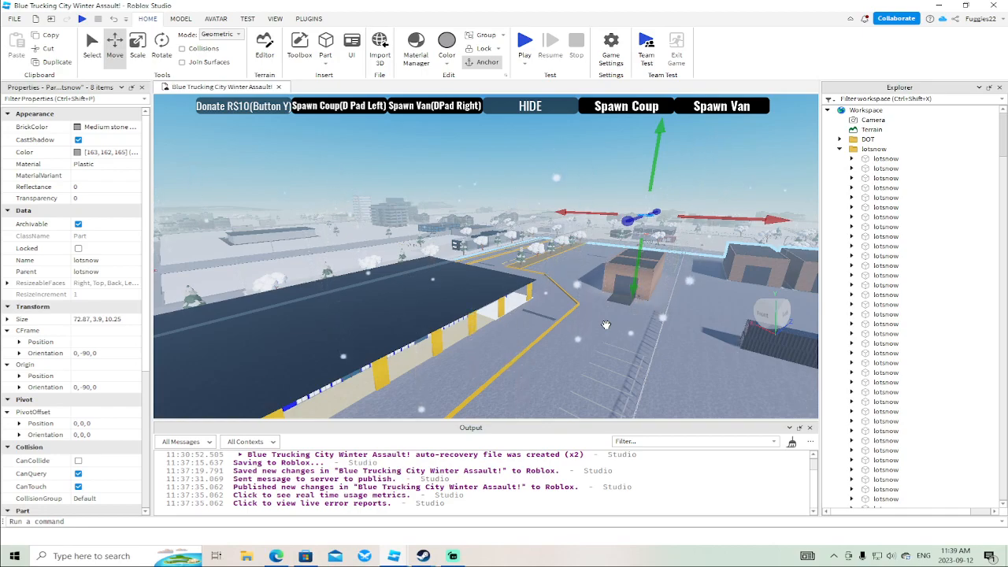
Examine the mountainside, the warehouse yard and the road intersections beyond it for missing snow and gaps.
{"action": "right_click_drag", "start_coordinate": [606, 324], "coordinate": [619, 296]}
{"action": "scroll", "coordinate": [619, 296], "scroll_direction": "down", "scroll_amount": 8}
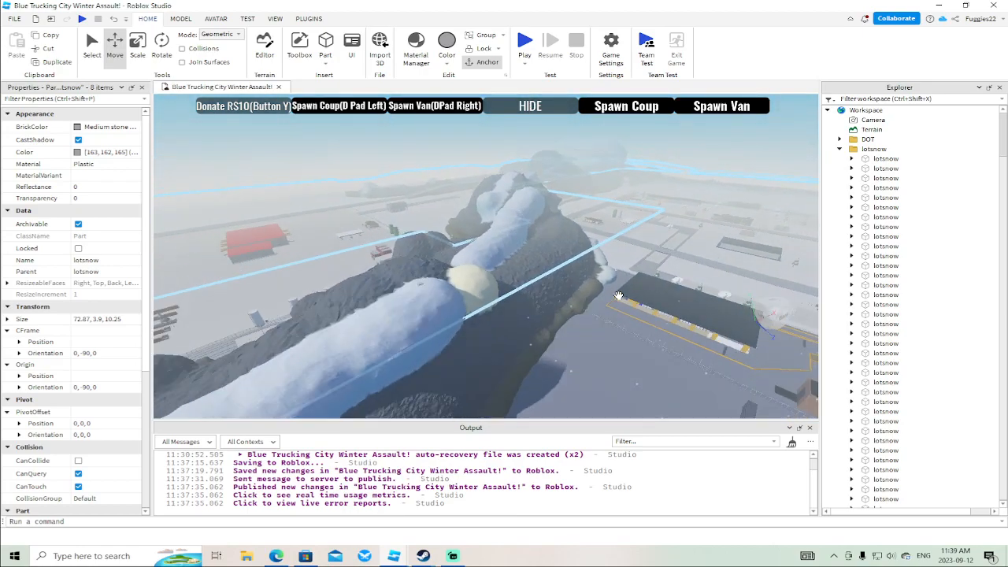
{"action": "right_click_drag", "start_coordinate": [618, 296], "coordinate": [617, 295]}
{"action": "scroll", "coordinate": [619, 301], "scroll_direction": "up", "scroll_amount": 3}
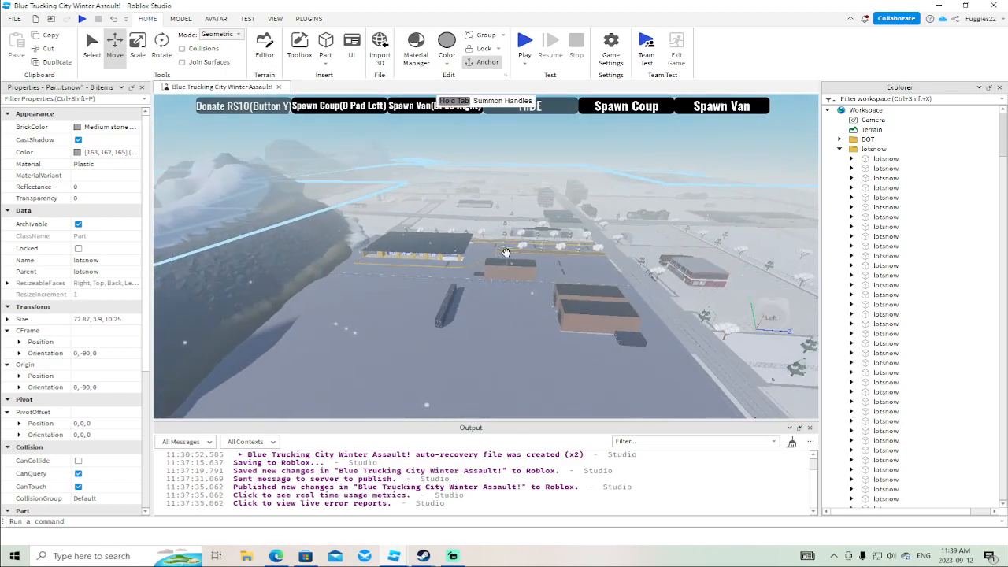
{"action": "right_click_drag", "start_coordinate": [506, 252], "coordinate": [504, 250]}
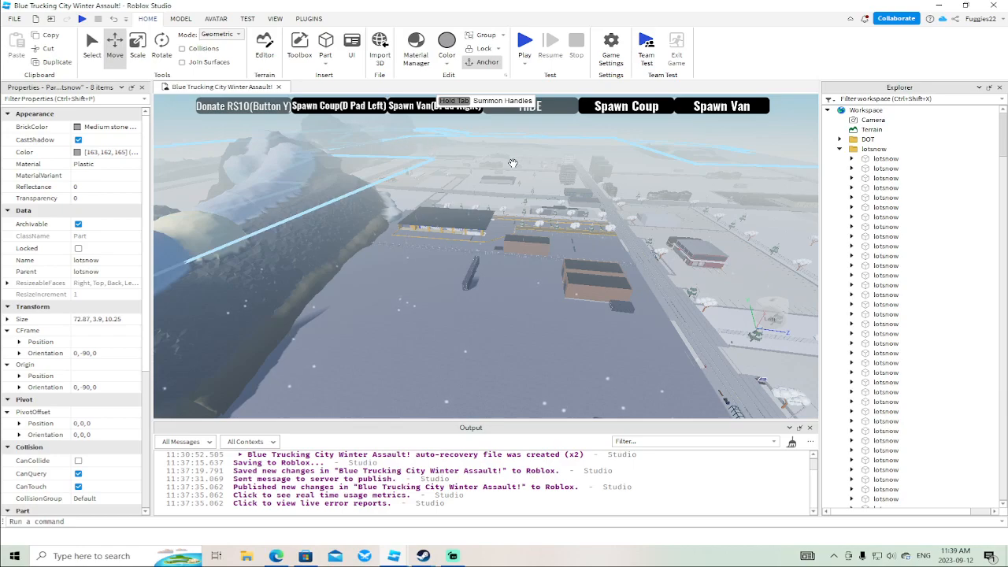
{"action": "scroll", "coordinate": [512, 163], "scroll_direction": "up", "scroll_amount": 8}
{"action": "scroll", "coordinate": [513, 163], "scroll_direction": "up", "scroll_amount": 7}
{"action": "right_click_drag", "start_coordinate": [513, 163], "coordinate": [513, 169]}
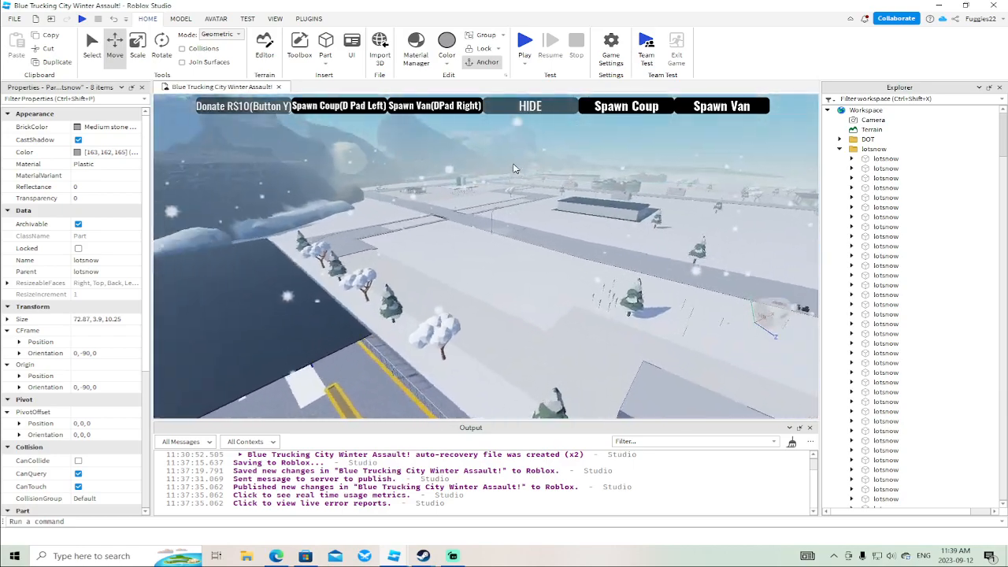
{"action": "scroll", "coordinate": [513, 167], "scroll_direction": "up", "scroll_amount": 8}
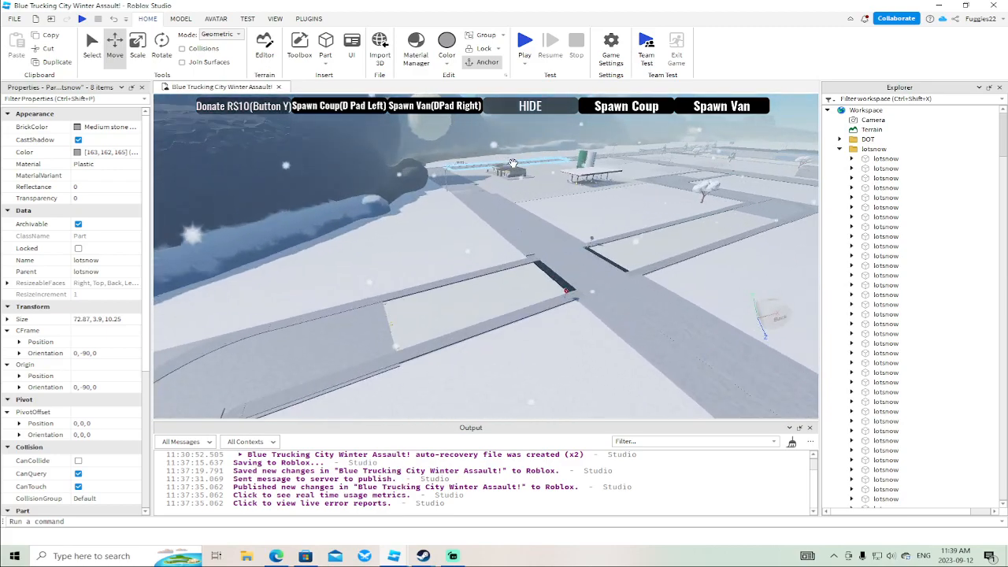
{"action": "scroll", "coordinate": [513, 163], "scroll_direction": "up", "scroll_amount": 6}
{"action": "right_click_drag", "start_coordinate": [512, 163], "coordinate": [513, 163]}
{"action": "scroll", "coordinate": [513, 162], "scroll_direction": "down", "scroll_amount": 2}
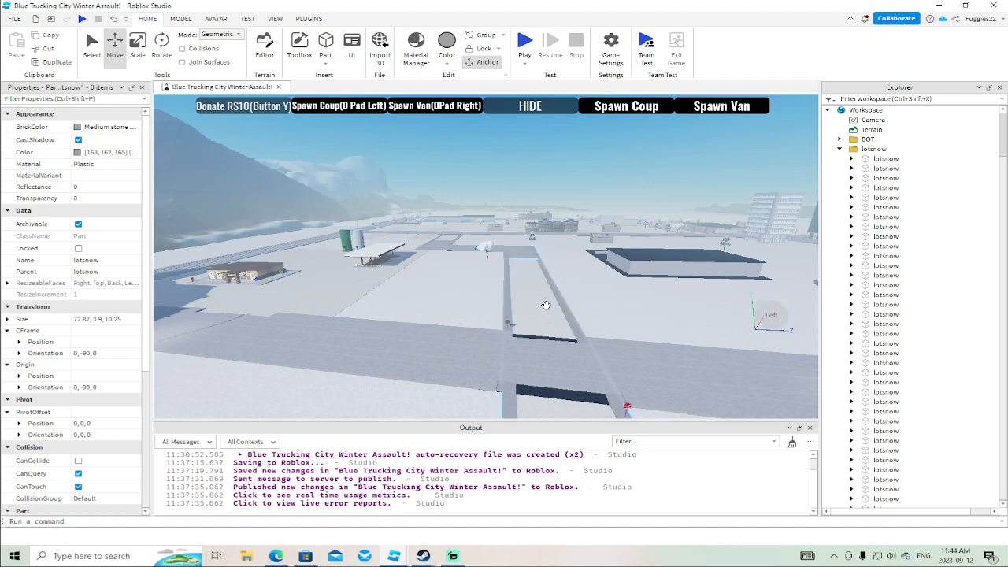
Return to the lotsnow slab strip and examine the uncovered corner where it meets the long crossing road.
{"action": "key", "text": "f"}
{"action": "key", "text": "w"}
{"action": "right_click_drag", "start_coordinate": [543, 304], "coordinate": [543, 305]}
{"action": "key", "text": "w"}
{"action": "key", "text": "w"}
{"action": "key", "text": "w"}
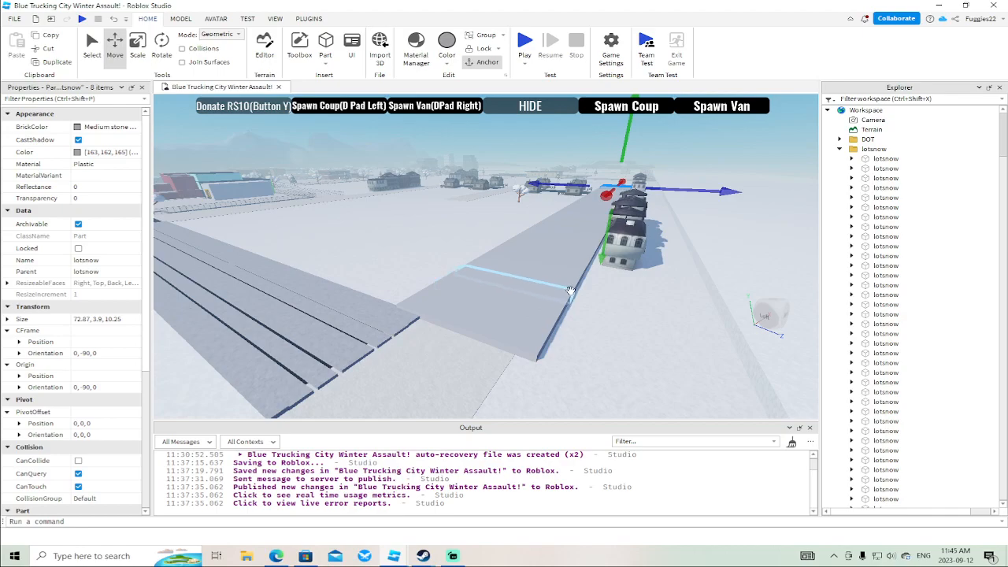
{"action": "scroll", "coordinate": [572, 290], "scroll_direction": "down", "scroll_amount": 5}
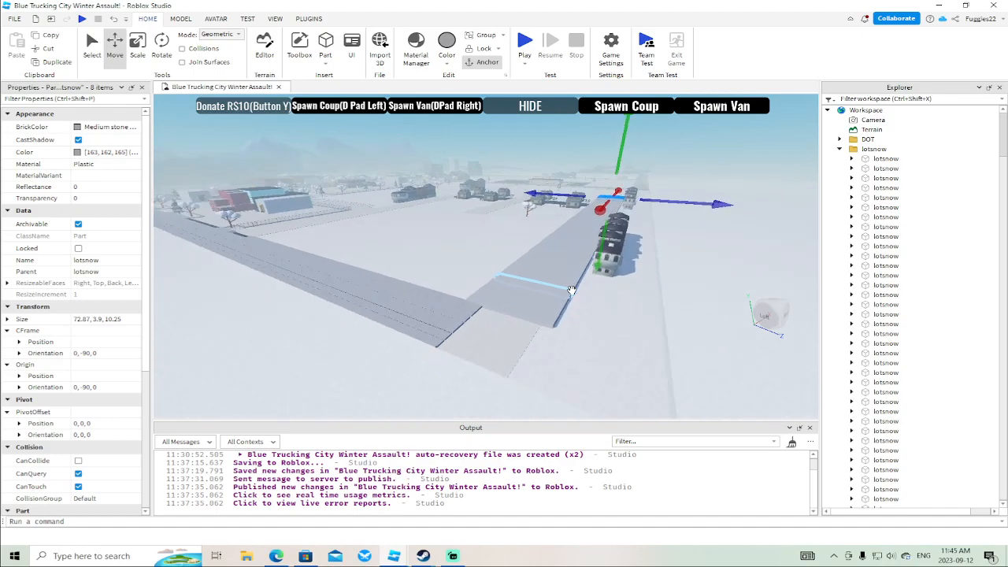
Switch to the browser, reload the game's Error Report, and examine the latest errors in the chart and the error table.
{"action": "right_click_drag", "start_coordinate": [616, 302], "coordinate": [617, 302]}
{"action": "scroll", "coordinate": [616, 303], "scroll_direction": "up", "scroll_amount": 8}
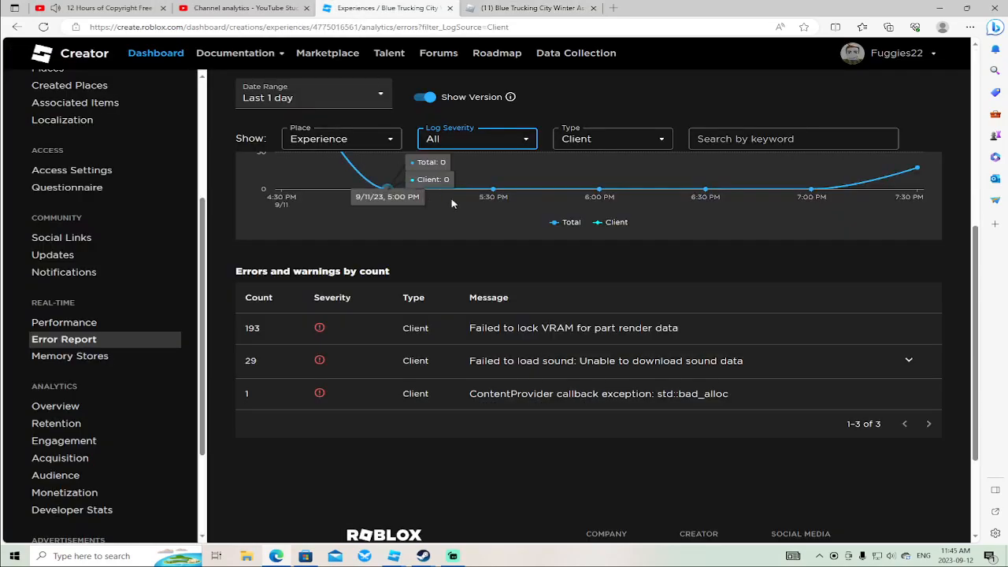
{"action": "scroll", "coordinate": [452, 203], "scroll_direction": "up", "scroll_amount": 5}
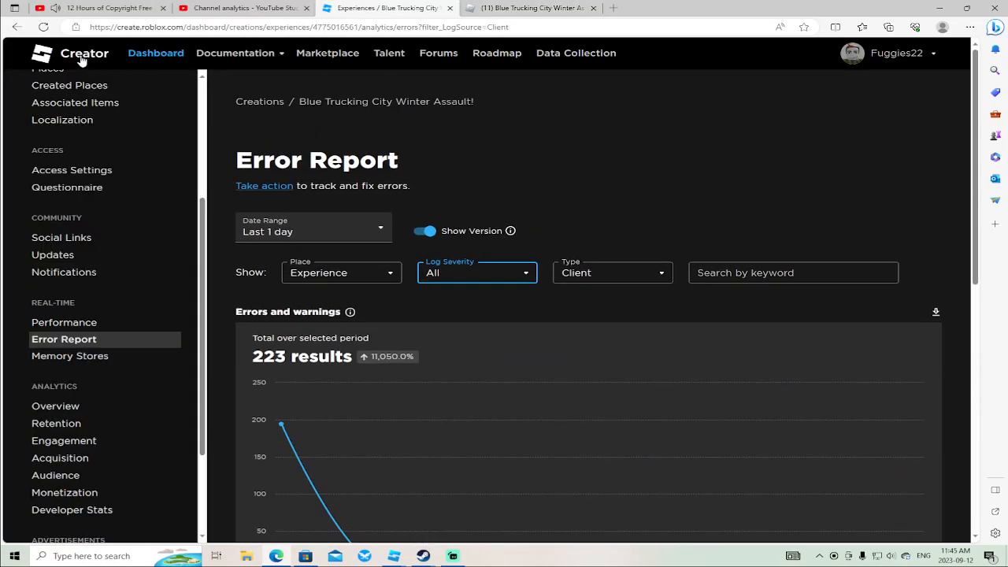
{"action": "left_click", "coordinate": [45, 26]}
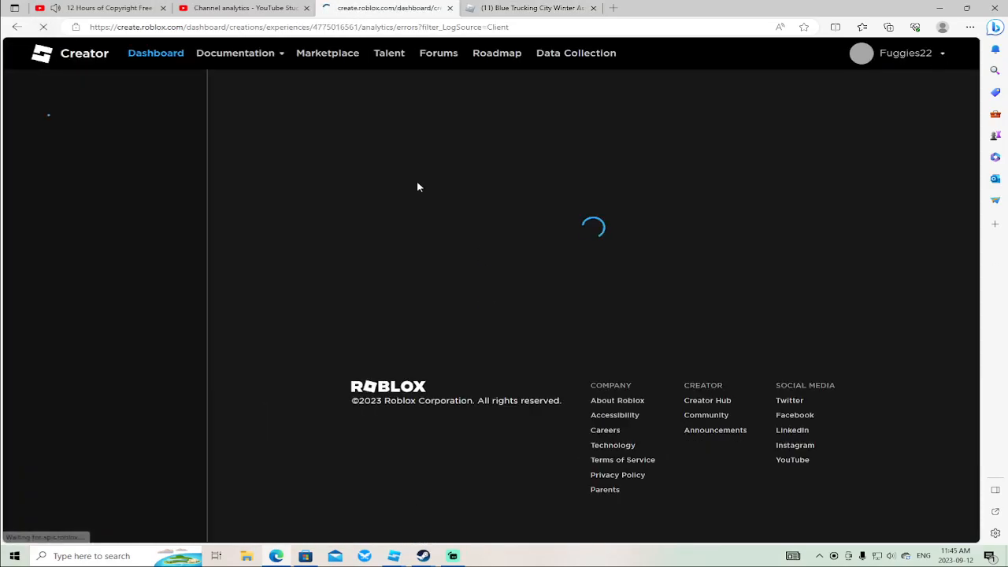
{"action": "scroll", "coordinate": [594, 324], "scroll_direction": "down", "scroll_amount": 3}
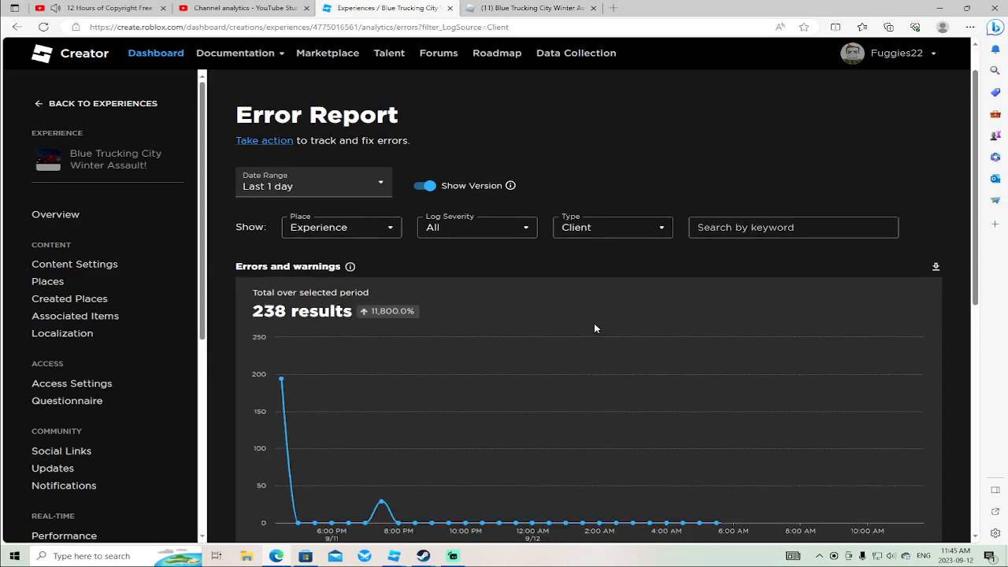
{"action": "mouse_move", "coordinate": [913, 258]}
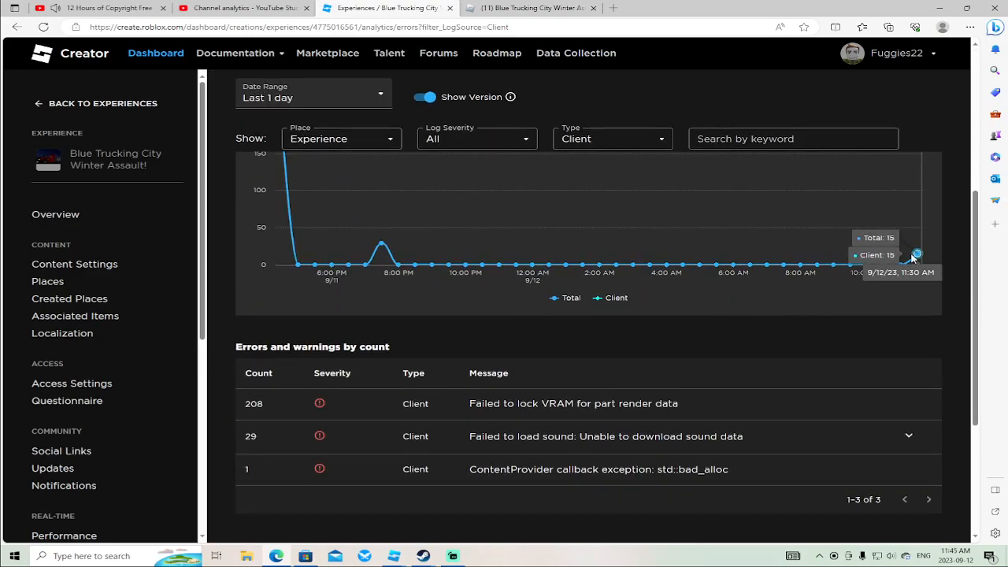
{"action": "scroll", "coordinate": [787, 342], "scroll_direction": "down", "scroll_amount": 1}
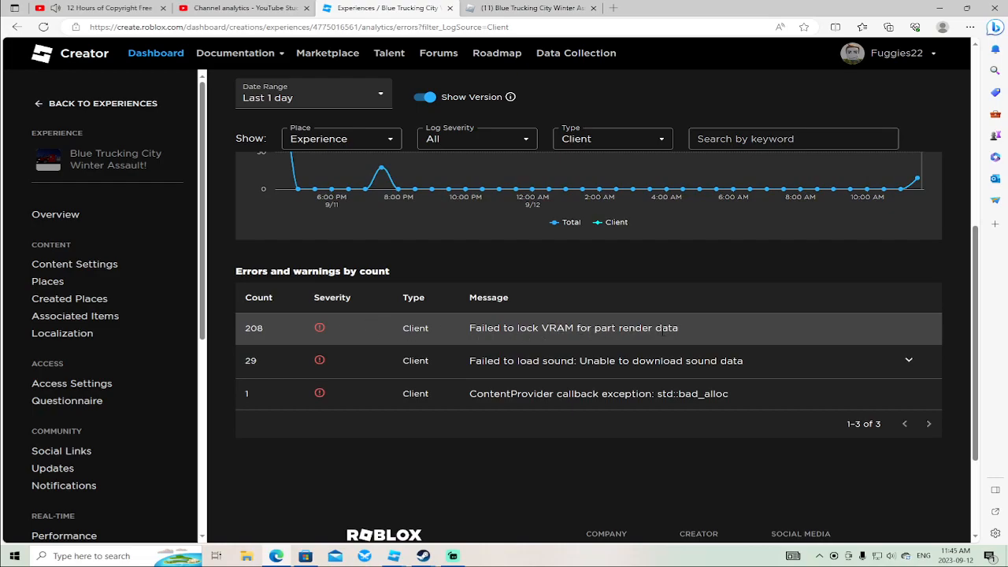
Highlight the "Failed to lock VRAM for part render data" row in the errors and warnings table.
{"action": "left_click_drag", "start_coordinate": [542, 338], "coordinate": [246, 334]}
{"action": "left_click", "coordinate": [692, 331]}
{"action": "left_click_drag", "start_coordinate": [408, 325], "coordinate": [242, 330]}
{"action": "left_click", "coordinate": [445, 330]}
{"action": "left_click_drag", "start_coordinate": [704, 333], "coordinate": [244, 334]}
{"action": "left_click", "coordinate": [707, 331]}
{"action": "left_click_drag", "start_coordinate": [639, 329], "coordinate": [246, 330]}
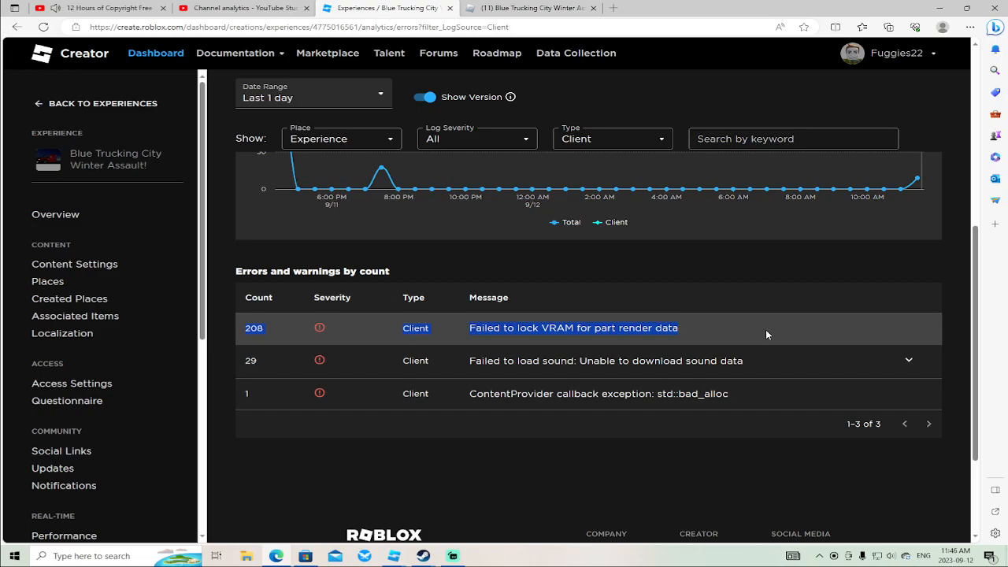
Read through the rest of the Error Report, from its filters and chart down to the end of the error table.
{"action": "scroll", "coordinate": [900, 292], "scroll_direction": "up", "scroll_amount": 5}
{"action": "scroll", "coordinate": [890, 304], "scroll_direction": "down", "scroll_amount": 7}
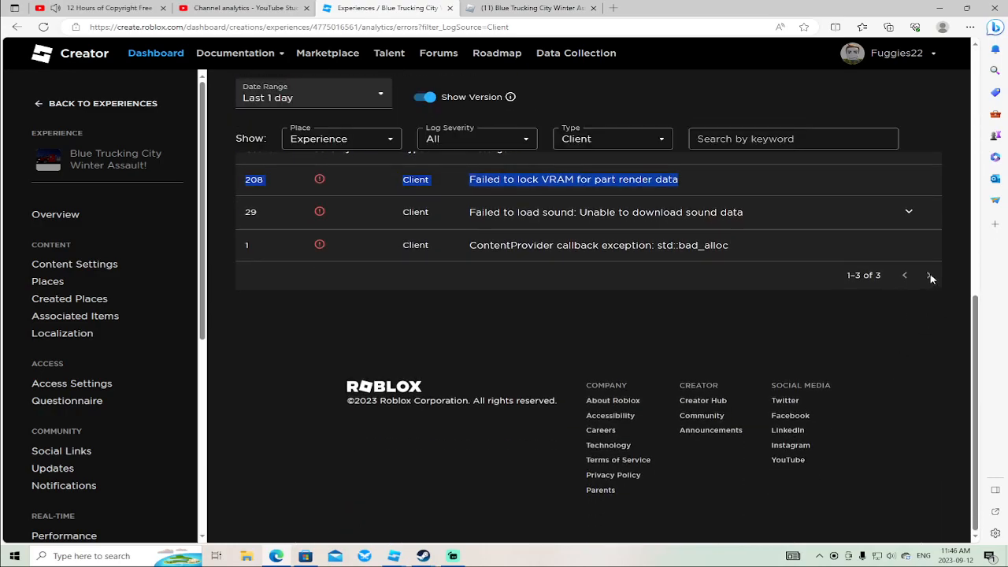
{"action": "scroll", "coordinate": [703, 365], "scroll_direction": "up", "scroll_amount": 7}
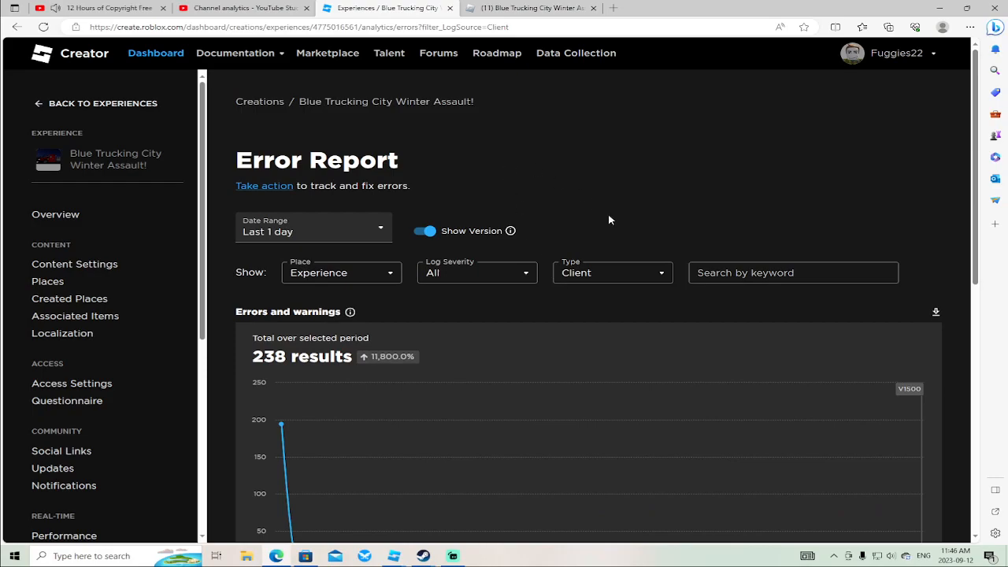
{"action": "scroll", "coordinate": [603, 219], "scroll_direction": "down", "scroll_amount": 3}
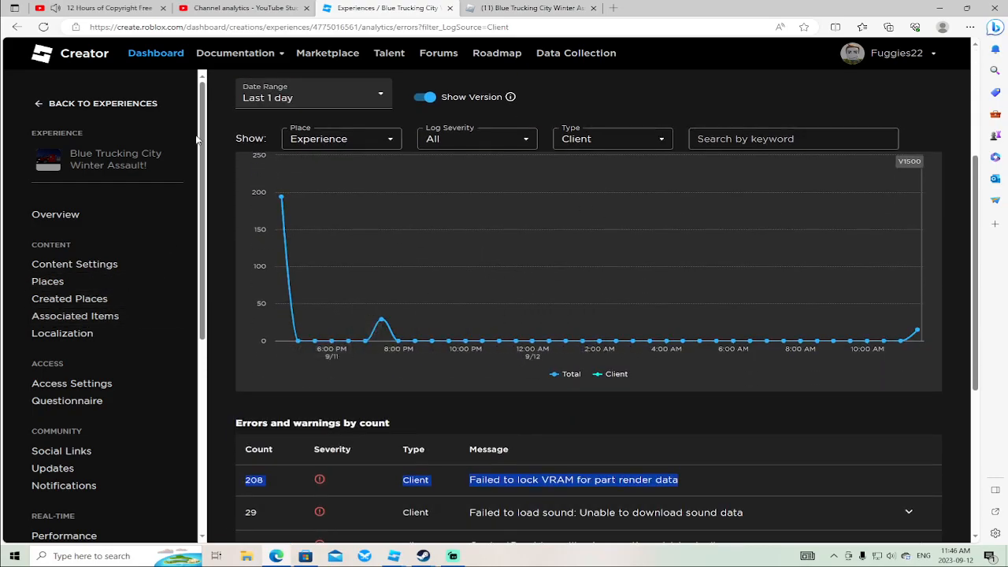
Switch back to the Blue Trucking City Winter Assault! place and examine the tree-lined yard and the snowy lots beside the road.
{"action": "mouse_move", "coordinate": [393, 556]}
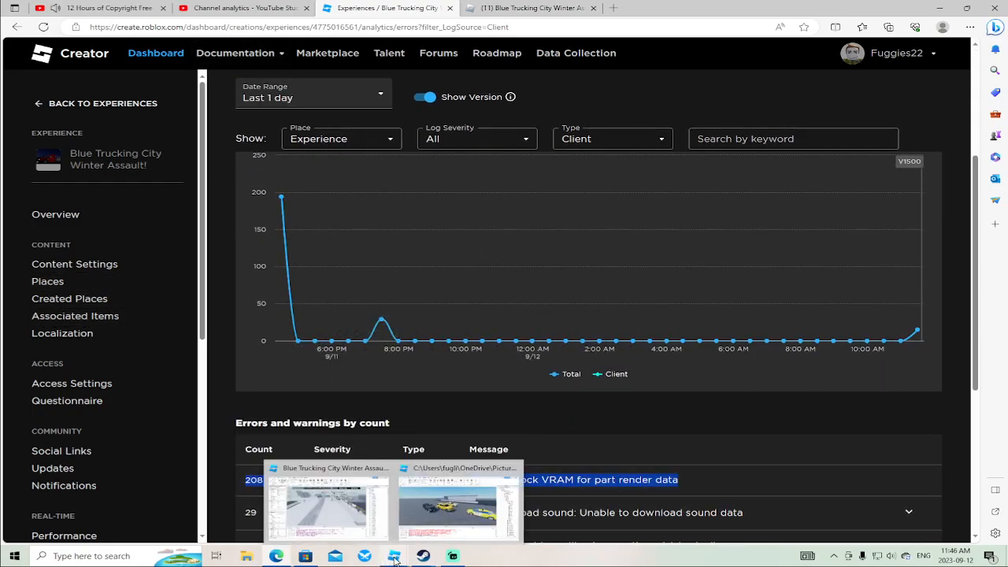
{"action": "left_click", "coordinate": [328, 503]}
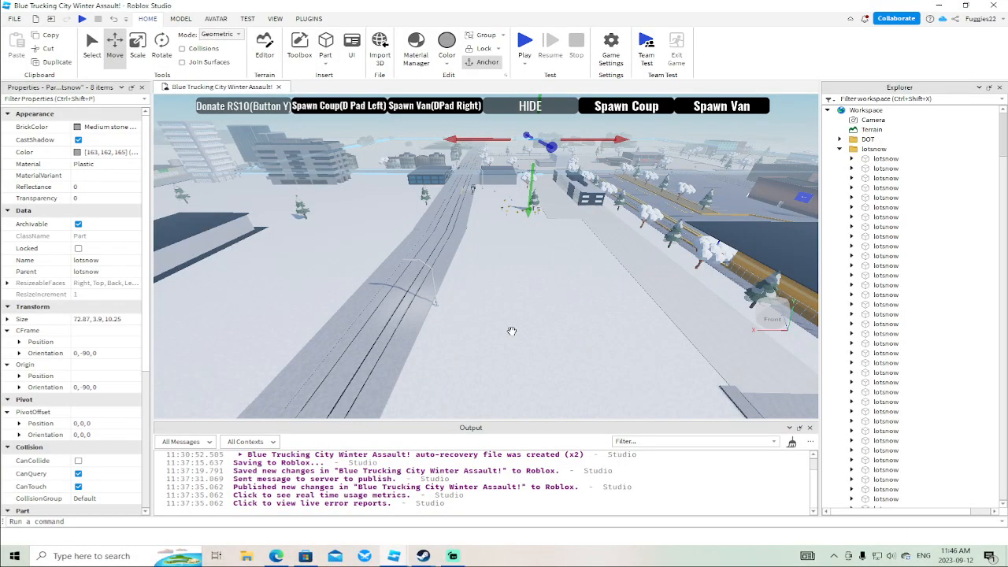
{"action": "right_click_drag", "start_coordinate": [530, 302], "coordinate": [530, 302]}
{"action": "key", "text": "w"}
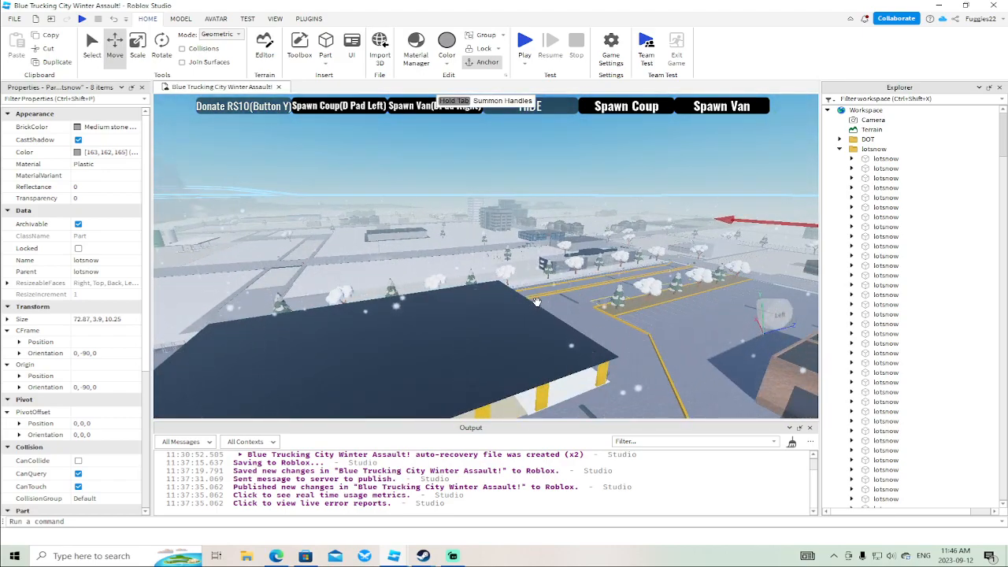
{"action": "right_click_drag", "start_coordinate": [573, 296], "coordinate": [574, 296]}
{"action": "key", "text": "w"}
{"action": "key", "text": "s"}
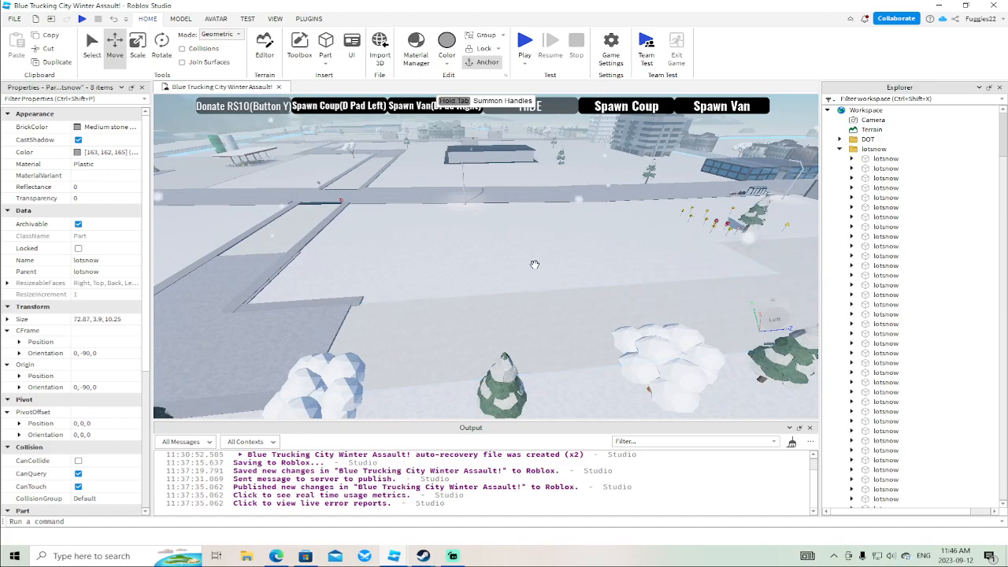
Collapse the lotsnow folder, browse the Explorer hierarchy down to StarterGui, and collapse masterui and StarterGui.
{"action": "left_click", "coordinate": [840, 150]}
{"action": "left_click", "coordinate": [840, 411]}
{"action": "left_click", "coordinate": [840, 411]}
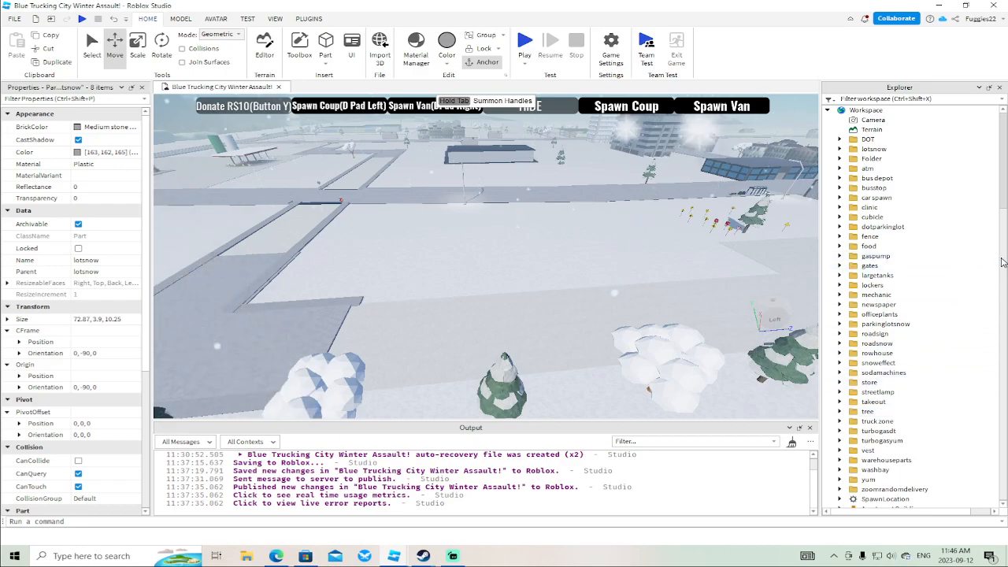
{"action": "left_click", "coordinate": [1002, 291]}
{"action": "left_click", "coordinate": [1003, 346]}
{"action": "left_click_drag", "start_coordinate": [1004, 364], "coordinate": [1005, 443]}
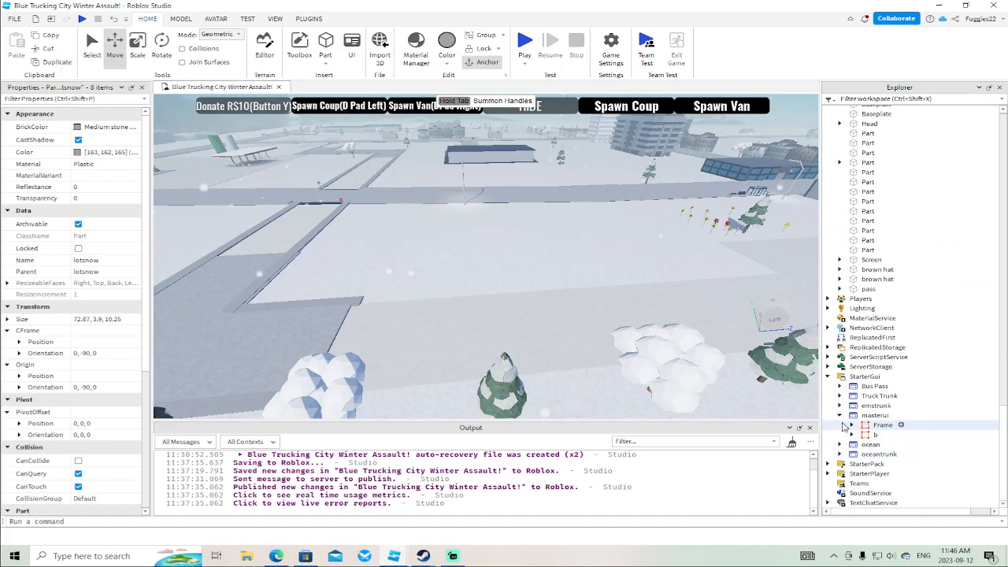
{"action": "left_click", "coordinate": [839, 416]}
{"action": "left_click", "coordinate": [827, 398]}
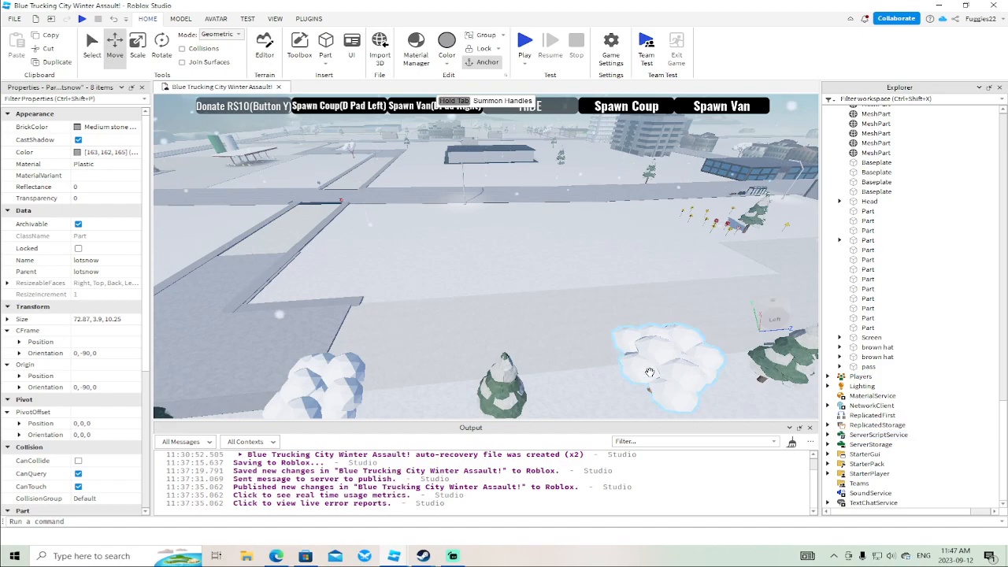
Switch to the taxi.rbxl place, examine the parked taxi models, and return to the Blue Trucking City place.
{"action": "key", "text": "s"}
{"action": "key", "text": "d"}
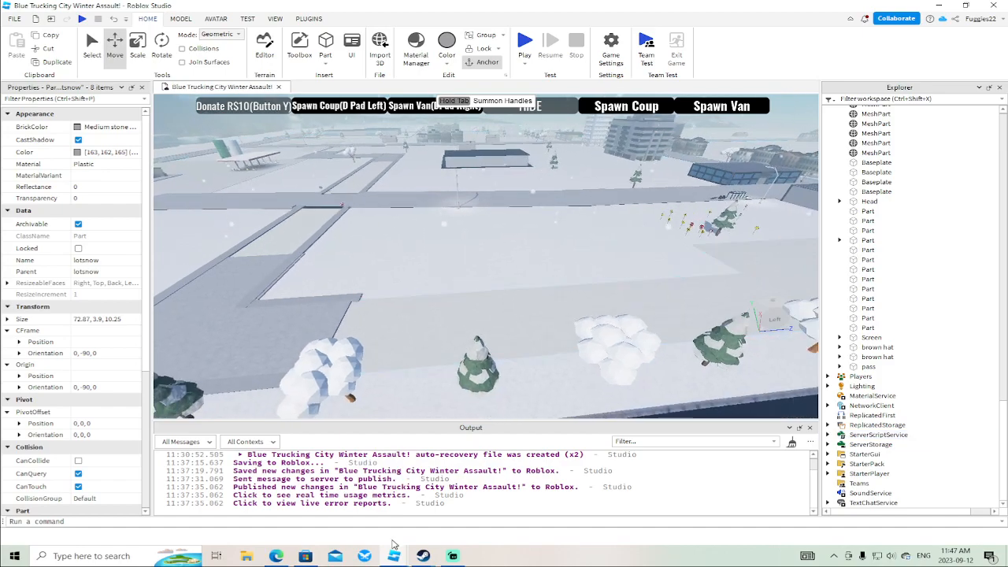
{"action": "mouse_move", "coordinate": [395, 555]}
{"action": "left_click", "coordinate": [440, 492]}
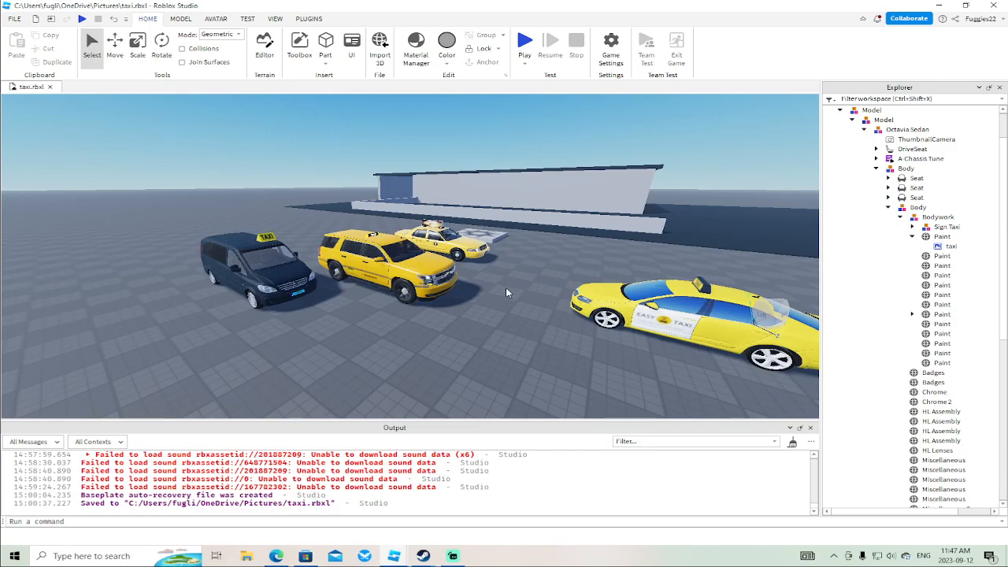
{"action": "right_click_drag", "start_coordinate": [506, 286], "coordinate": [505, 288]}
{"action": "key", "text": "a"}
{"action": "key", "text": "s"}
{"action": "mouse_move", "coordinate": [393, 557]}
{"action": "left_click", "coordinate": [323, 495]}
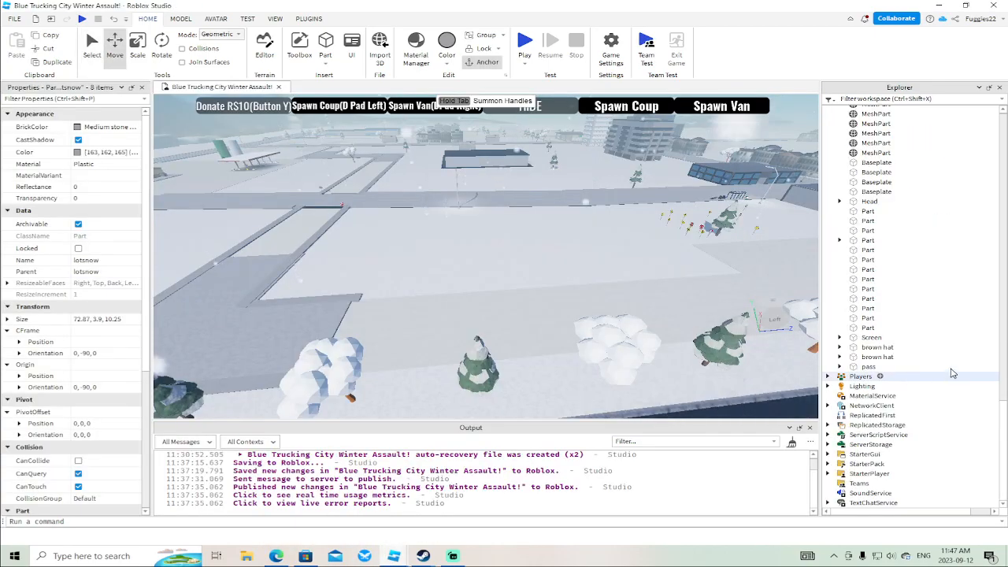
Copy the coup model from the Vehicles folder in ServerStorage.
{"action": "left_click", "coordinate": [828, 444]}
{"action": "scroll", "coordinate": [836, 394], "scroll_direction": "down", "scroll_amount": 4}
{"action": "left_click", "coordinate": [839, 367]}
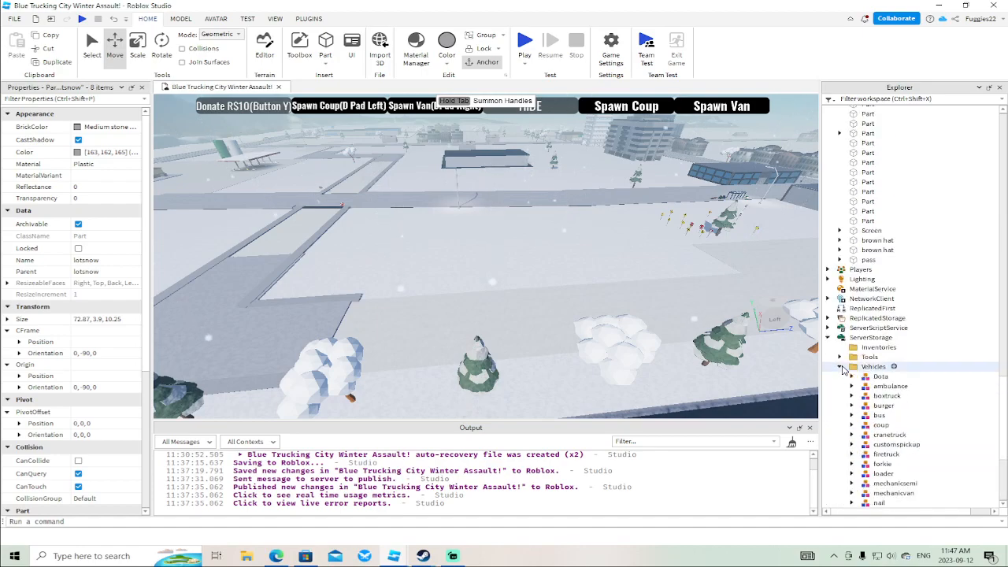
{"action": "scroll", "coordinate": [890, 370], "scroll_direction": "down", "scroll_amount": 2}
{"action": "right_click", "coordinate": [884, 371]}
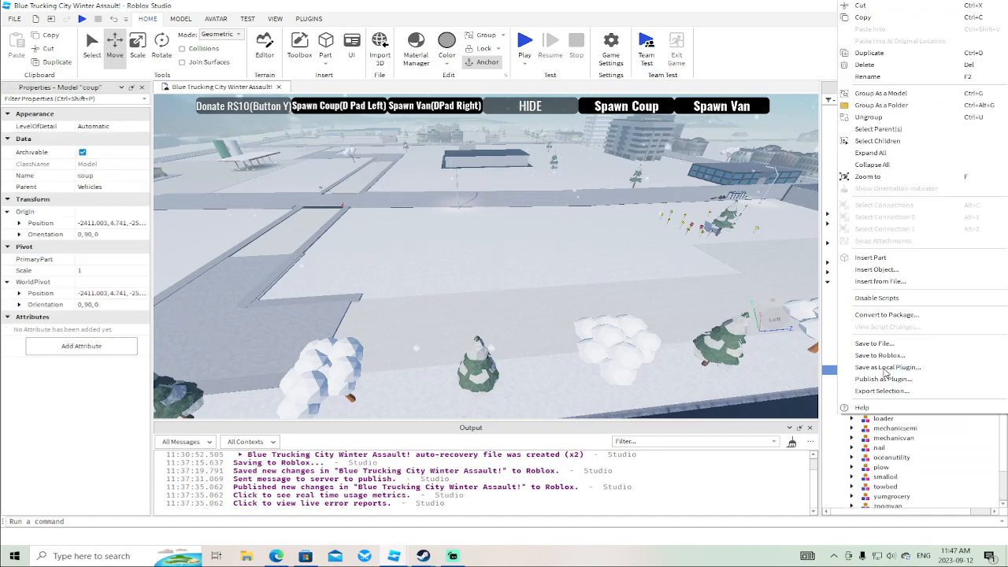
{"action": "left_click", "coordinate": [865, 23]}
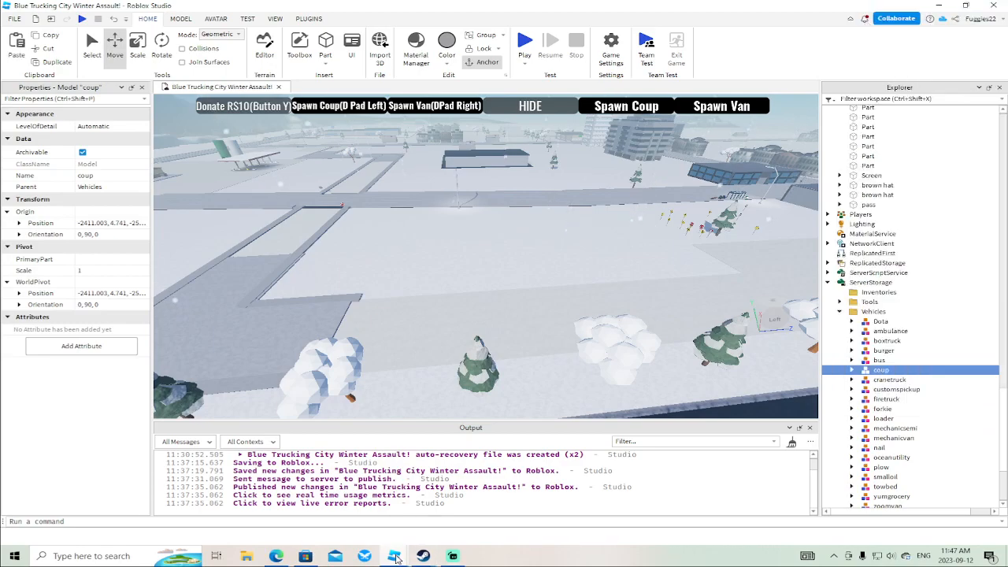
Switch to taxi.rbxl and paste the coup model onto the open baseplate in front of the parked taxis.
{"action": "mouse_move", "coordinate": [396, 557]}
{"action": "left_click", "coordinate": [448, 504]}
{"action": "right_click", "coordinate": [575, 344]}
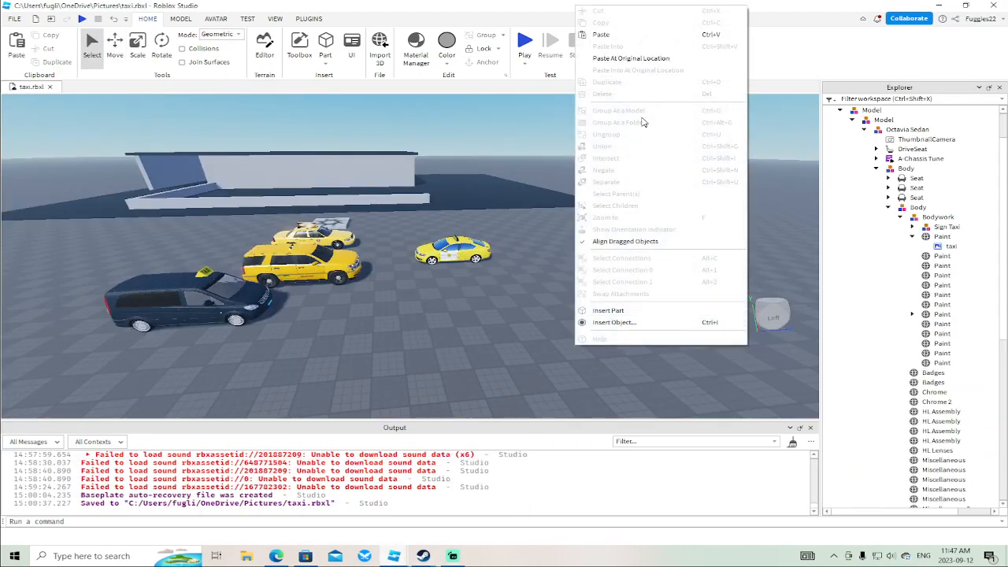
{"action": "left_click", "coordinate": [621, 35]}
{"action": "left_click_drag", "start_coordinate": [409, 248], "coordinate": [606, 358]}
{"action": "left_click", "coordinate": [888, 207]}
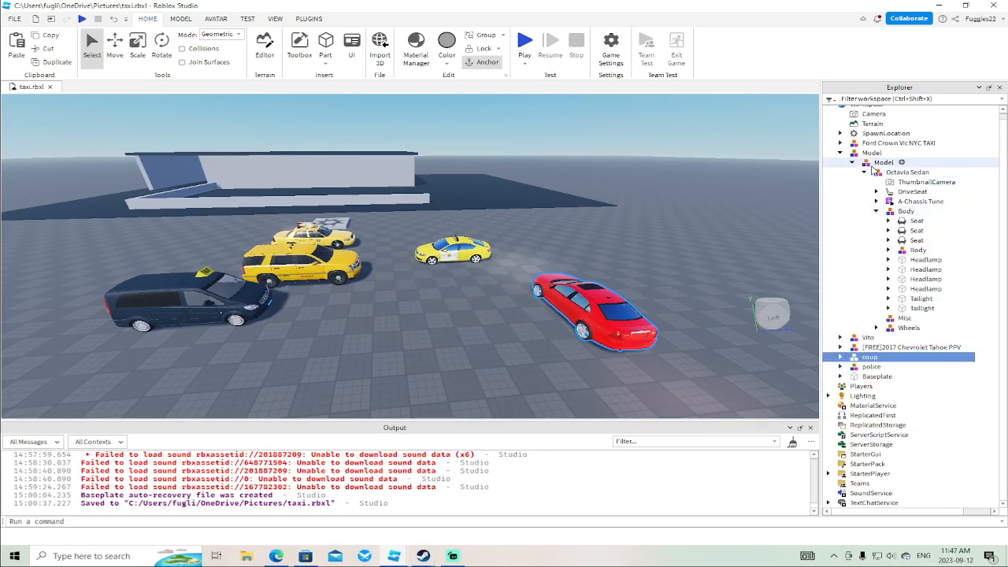
Delete the Humanoid from the pasted coup model and view the car from behind.
{"action": "left_click", "coordinate": [840, 153]}
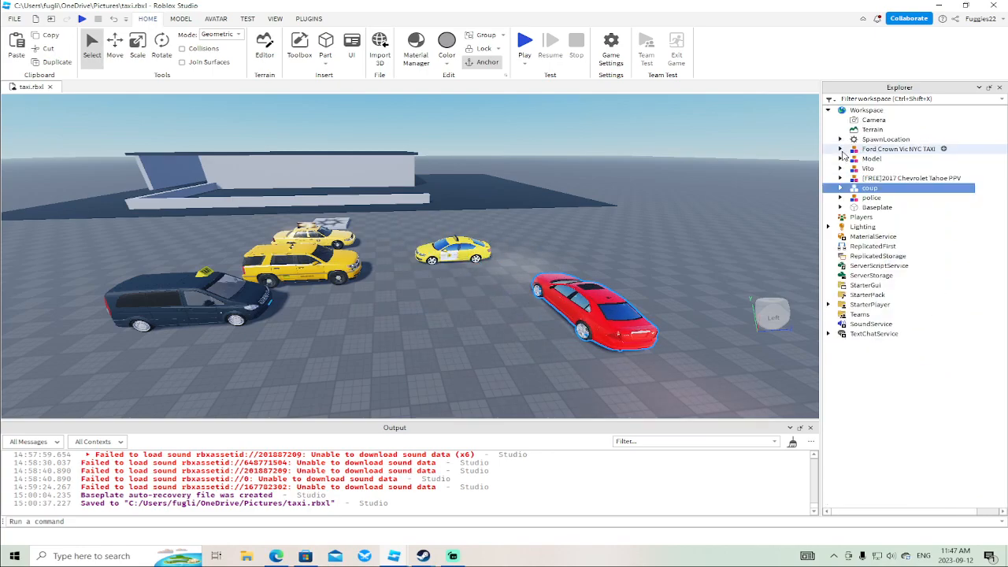
{"action": "left_click", "coordinate": [840, 187]}
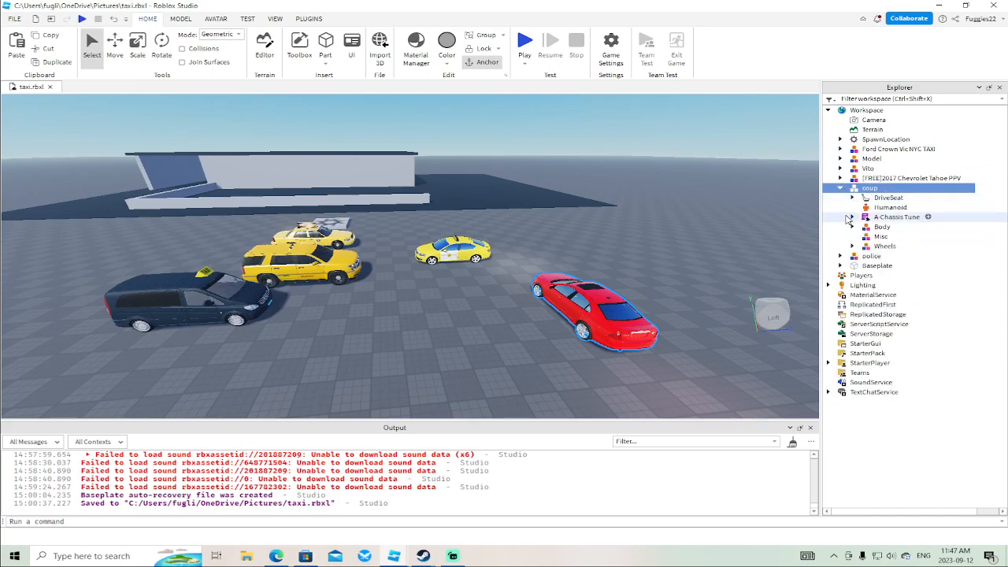
{"action": "left_click", "coordinate": [870, 208]}
{"action": "key", "text": "Delete"}
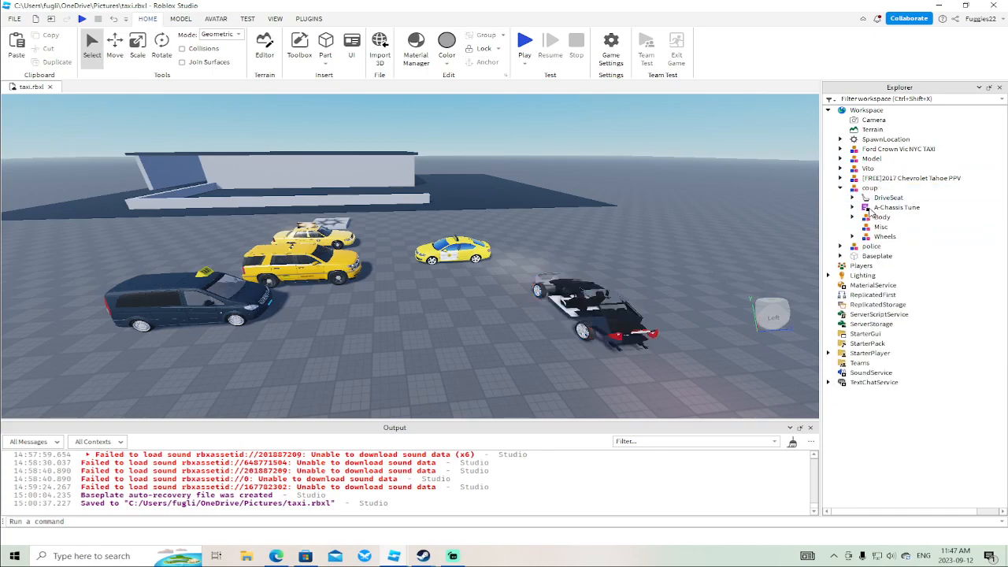
{"action": "key", "text": "d"}
{"action": "right_click_drag", "start_coordinate": [777, 231], "coordinate": [772, 234]}
{"action": "key", "text": "w"}
Switch to the Blue Trucking City place and look through the contents of the plow model in the Vehicles folder.
{"action": "mouse_move", "coordinate": [396, 560]}
{"action": "left_click", "coordinate": [335, 496]}
{"action": "scroll", "coordinate": [877, 346], "scroll_direction": "down", "scroll_amount": 3}
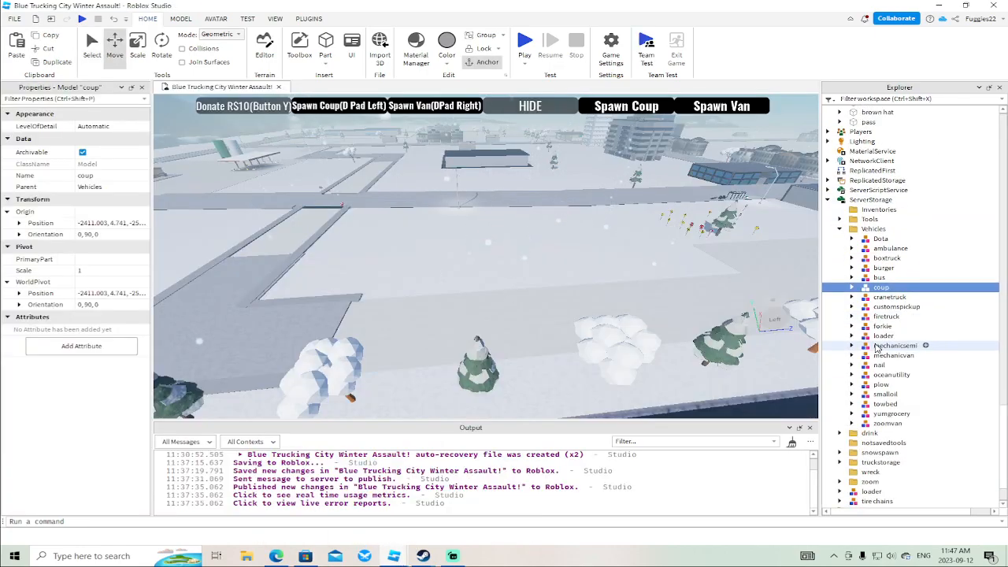
{"action": "left_click", "coordinate": [851, 385]}
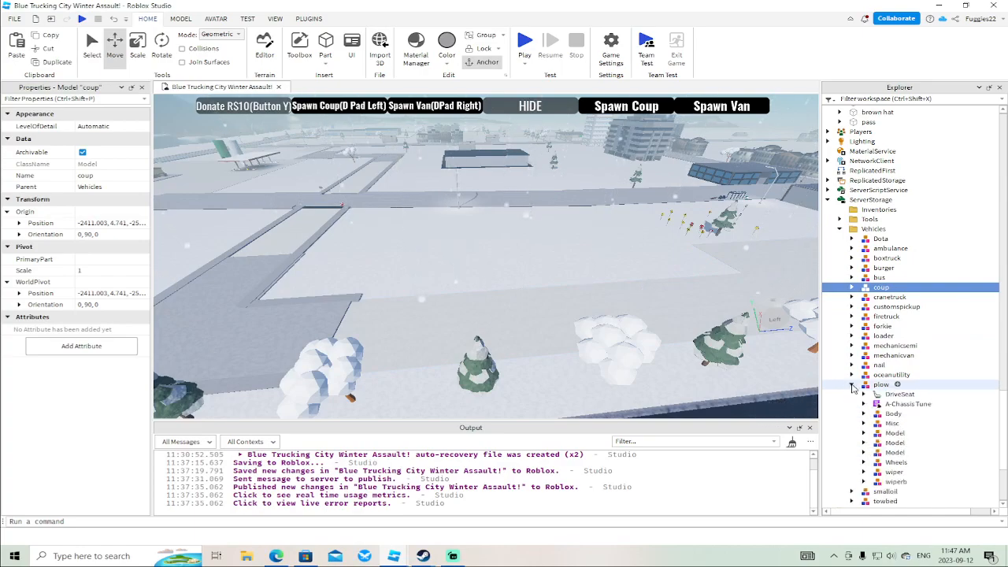
{"action": "left_click", "coordinate": [851, 385]}
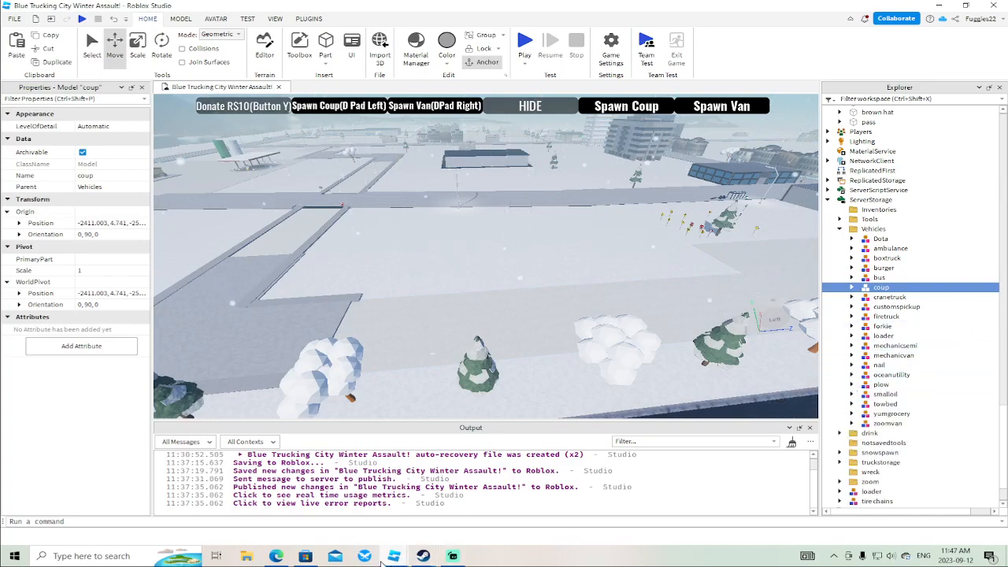
Switch to taxi.rbxl and look through the coup's Body and the Plugins folder of its A-Chassis Tune.
{"action": "mouse_move", "coordinate": [394, 556]}
{"action": "left_click", "coordinate": [443, 511]}
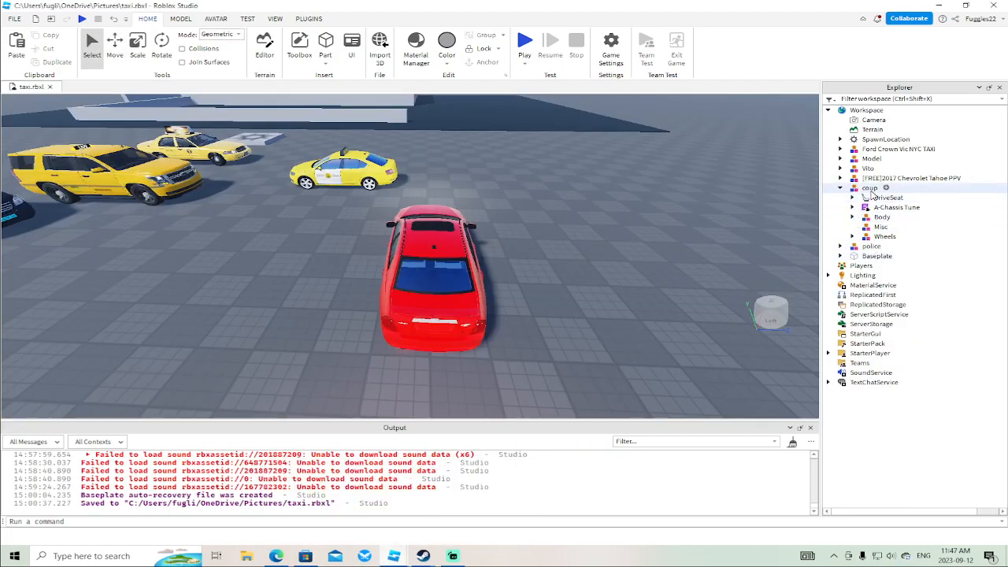
{"action": "left_click", "coordinate": [853, 217]}
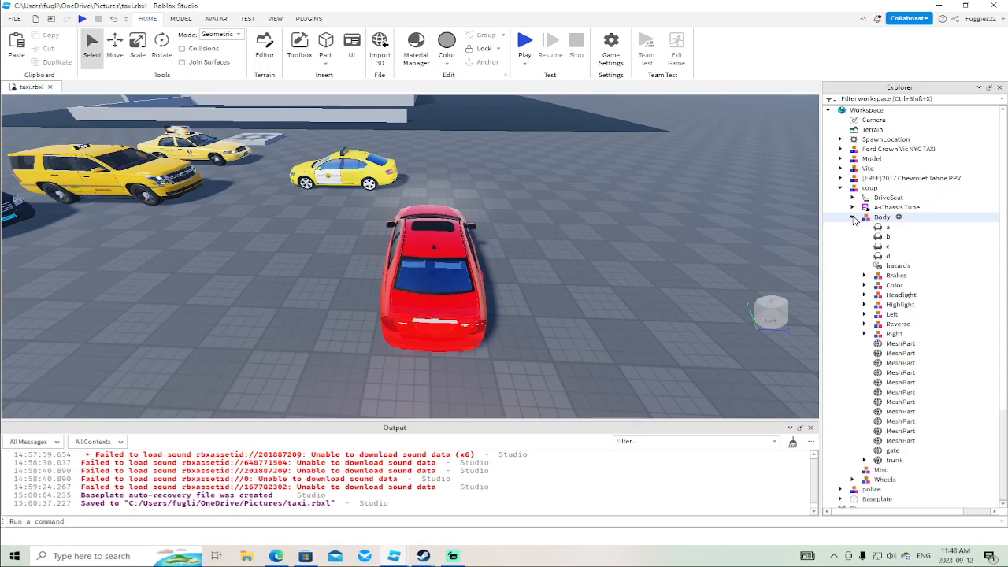
{"action": "left_click", "coordinate": [853, 218]}
{"action": "left_click", "coordinate": [851, 207]}
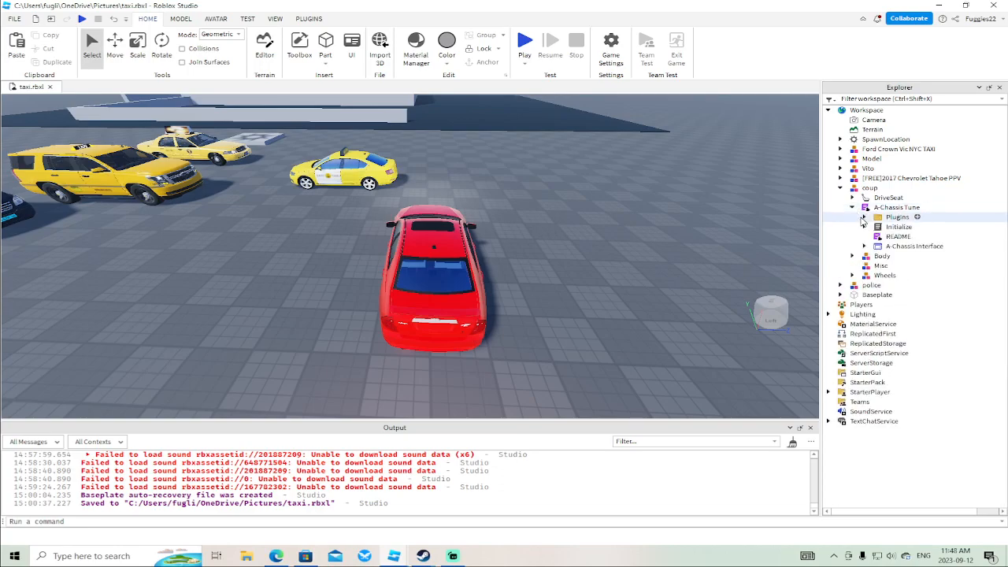
{"action": "left_click", "coordinate": [865, 217]}
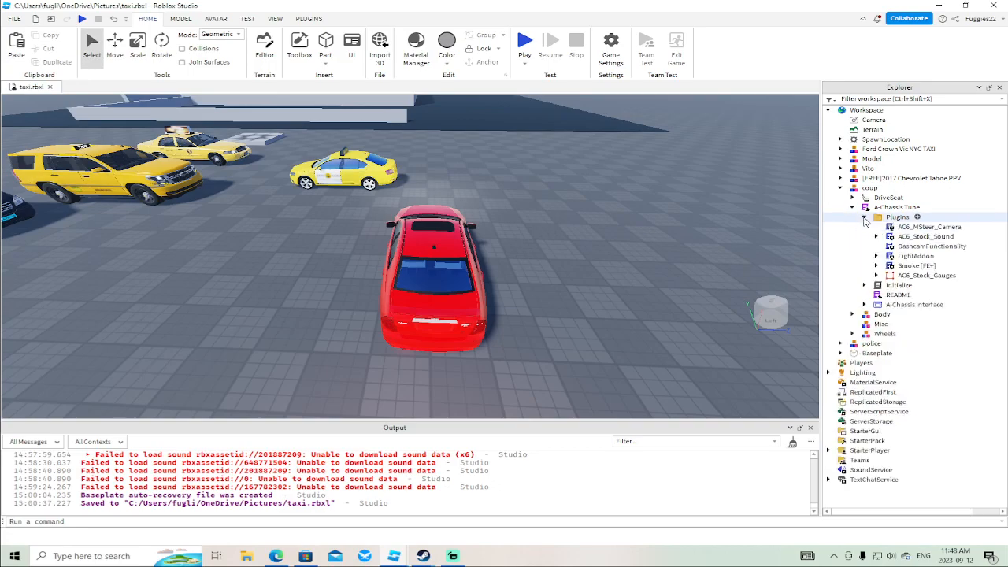
{"action": "left_click", "coordinate": [892, 275]}
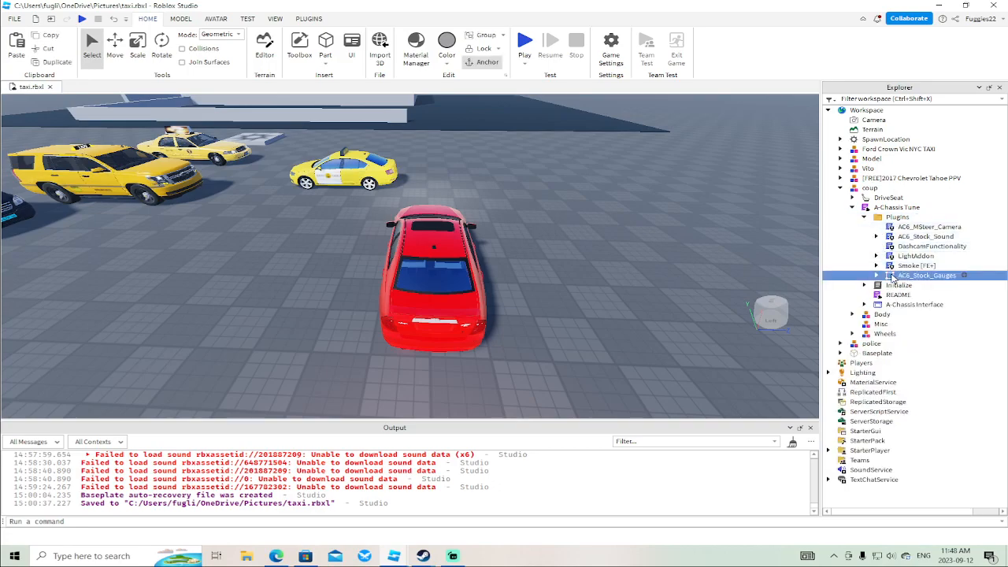
Insert a ScreenGui into StarterGui and leave AC6_Stock_Gauges in the coup's Plugins folder.
{"action": "right_click", "coordinate": [865, 430]}
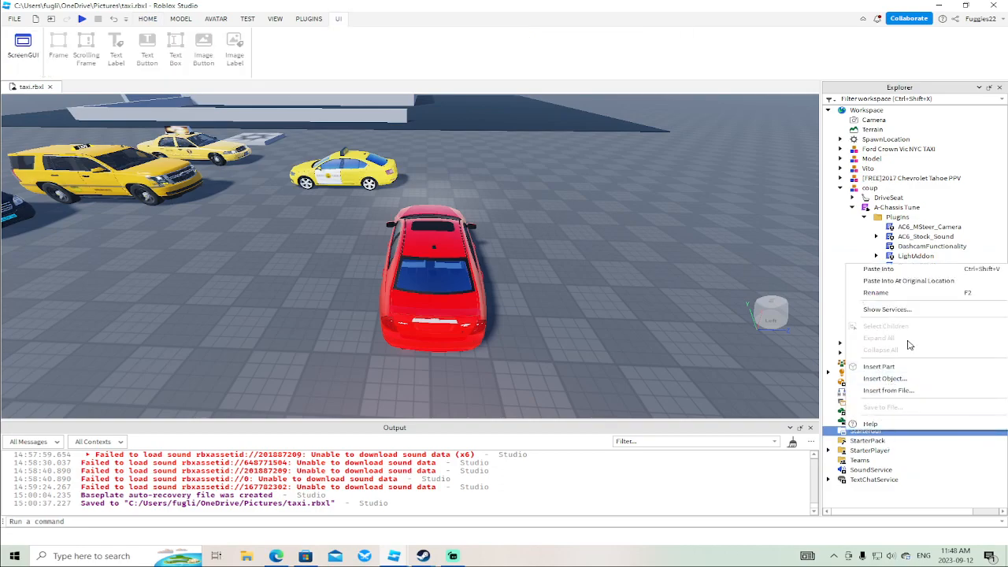
{"action": "left_click", "coordinate": [892, 379]}
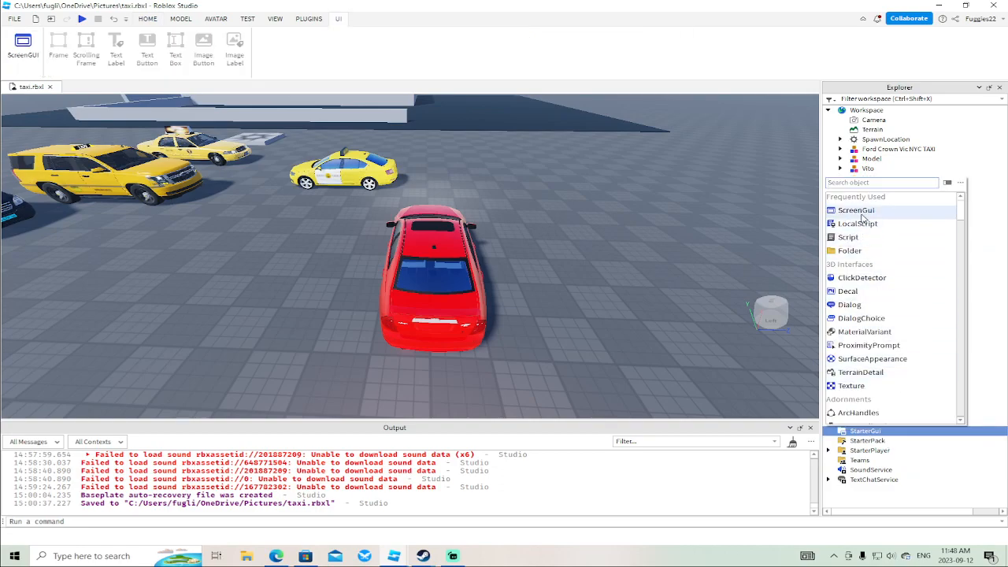
{"action": "left_click", "coordinate": [861, 218]}
{"action": "left_click_drag", "start_coordinate": [910, 276], "coordinate": [888, 220]}
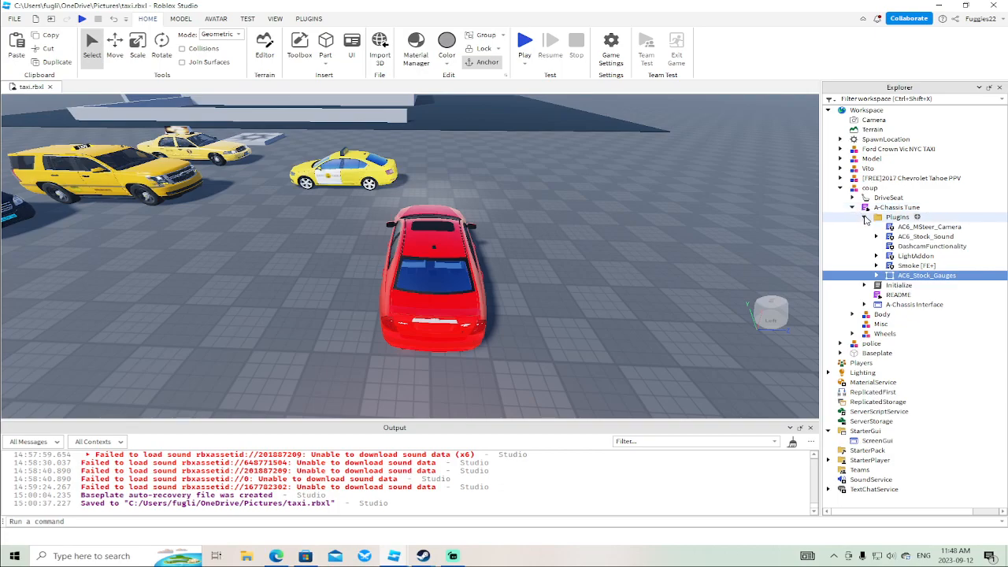
Collapse the coup model and delete the ScreenGui from StarterGui.
{"action": "left_click", "coordinate": [865, 217]}
{"action": "left_click", "coordinate": [851, 207]}
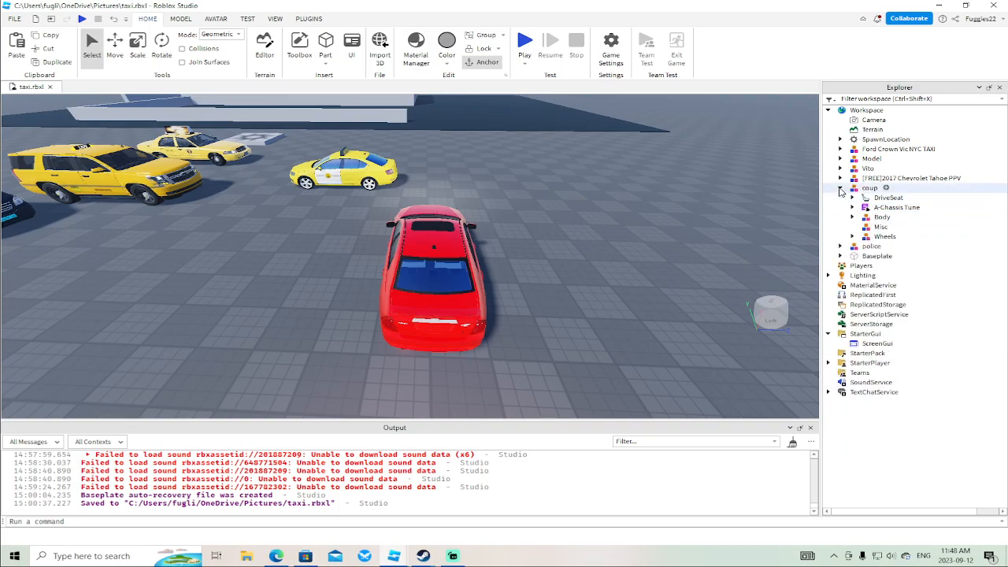
{"action": "left_click", "coordinate": [840, 189]}
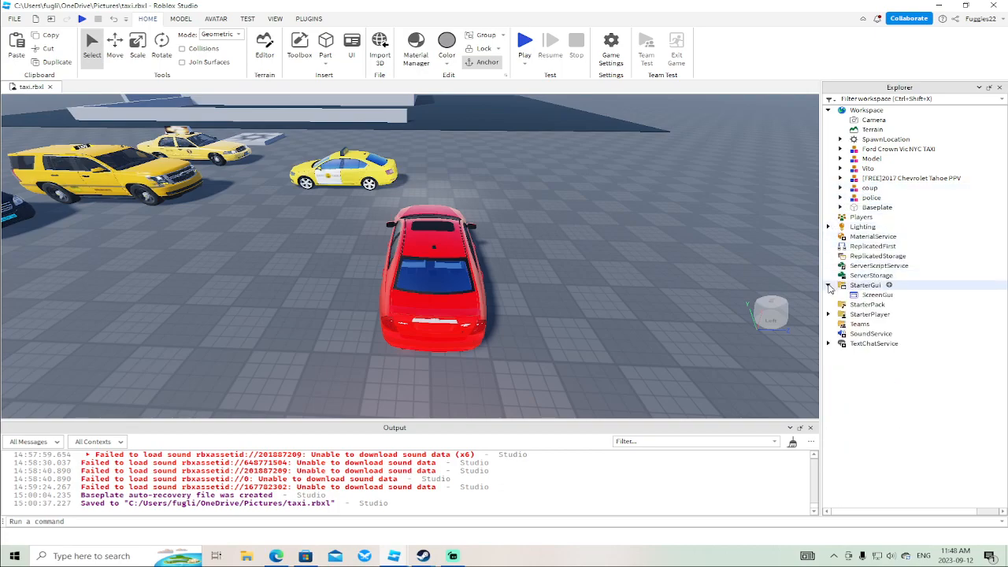
{"action": "left_click", "coordinate": [863, 295]}
{"action": "key", "text": "Delete"}
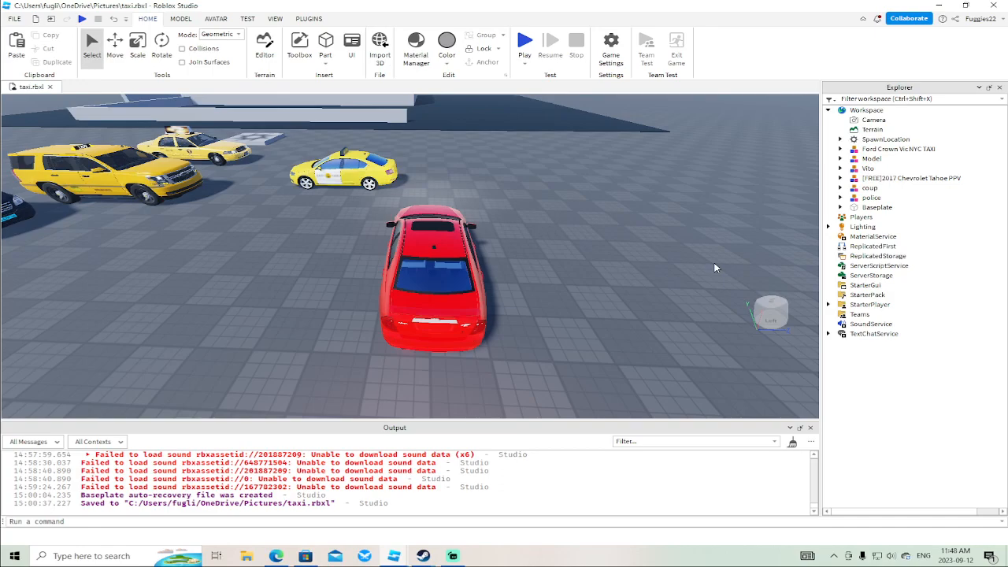
Line up the Vito, Chevrolet Tahoe, Ford Crown Vic and yellow sedan taxis in a row away from the red coup.
{"action": "scroll", "coordinate": [679, 237], "scroll_direction": "down", "scroll_amount": 5}
{"action": "right_click_drag", "start_coordinate": [680, 240], "coordinate": [679, 236]}
{"action": "left_click_drag", "start_coordinate": [331, 200], "coordinate": [216, 278]}
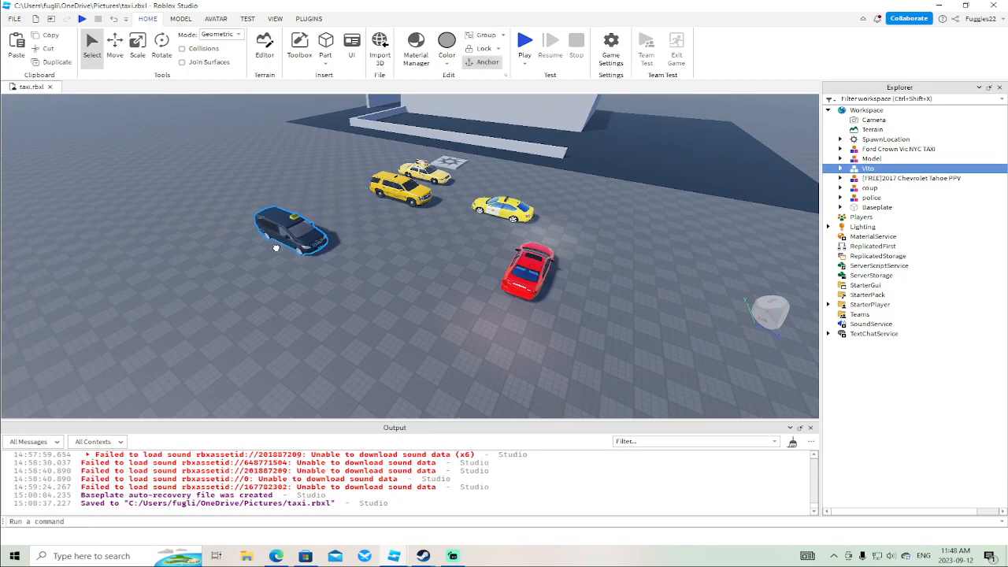
{"action": "left_click_drag", "start_coordinate": [362, 191], "coordinate": [277, 249]}
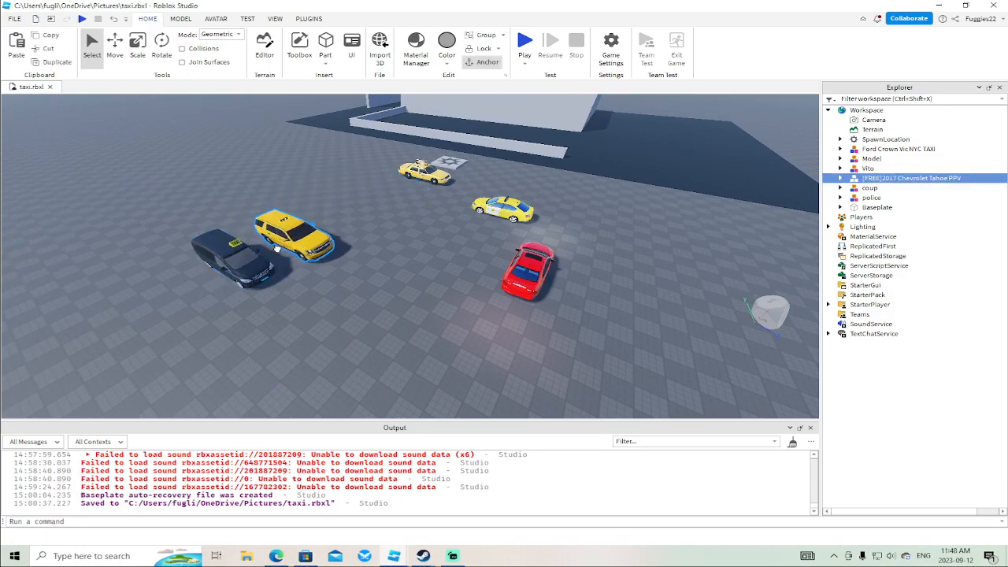
{"action": "left_click_drag", "start_coordinate": [426, 177], "coordinate": [340, 227]}
{"action": "left_click_drag", "start_coordinate": [469, 218], "coordinate": [363, 204]}
Rotate the yellow sedan taxi horizontally at the end of the row.
{"action": "left_click", "coordinate": [162, 41]}
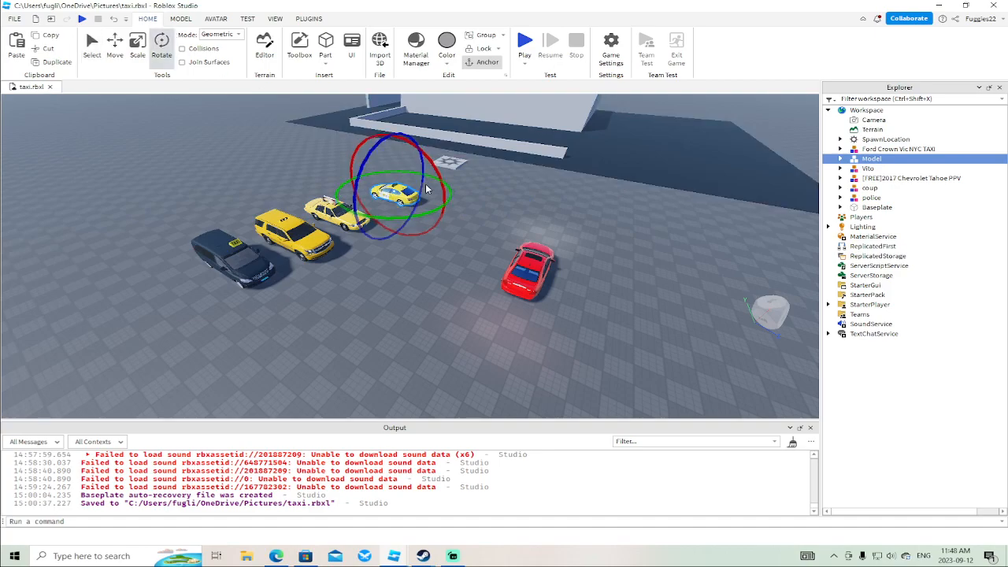
{"action": "left_click_drag", "start_coordinate": [425, 209], "coordinate": [393, 201]}
{"action": "left_click", "coordinate": [508, 207]}
Inspect the Easy Taxi sedan and the Ford Crown Vic taxi up close from the side and front.
{"action": "right_click_drag", "start_coordinate": [393, 202], "coordinate": [393, 201]}
{"action": "scroll", "coordinate": [393, 202], "scroll_direction": "up", "scroll_amount": 5}
{"action": "scroll", "coordinate": [393, 201], "scroll_direction": "up", "scroll_amount": 7}
{"action": "left_click", "coordinate": [383, 292]}
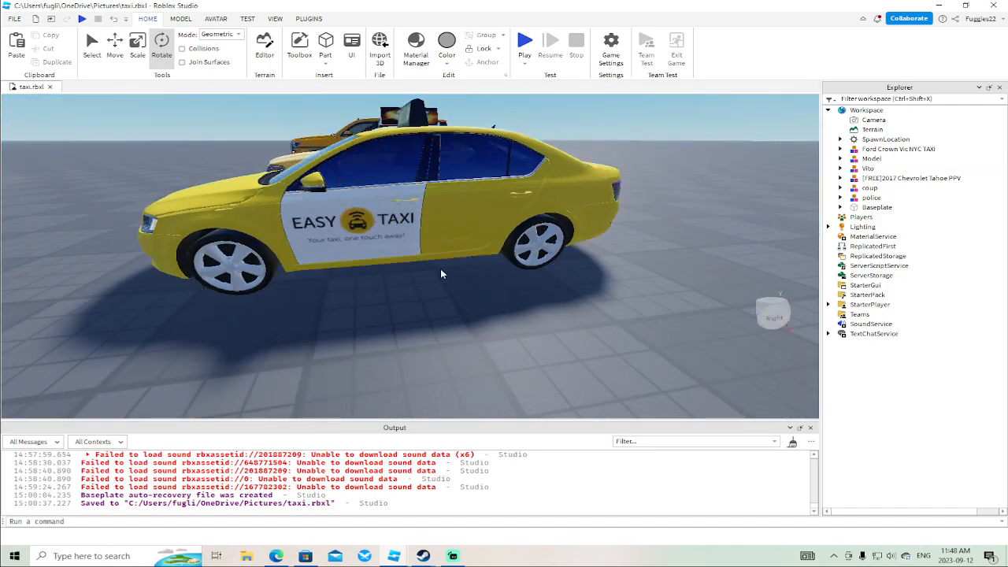
{"action": "right_click_drag", "start_coordinate": [446, 271], "coordinate": [439, 268]}
{"action": "scroll", "coordinate": [439, 268], "scroll_direction": "down", "scroll_amount": 5}
{"action": "key", "text": "a"}
{"action": "scroll", "coordinate": [440, 268], "scroll_direction": "down", "scroll_amount": 1}
{"action": "key", "text": "d"}
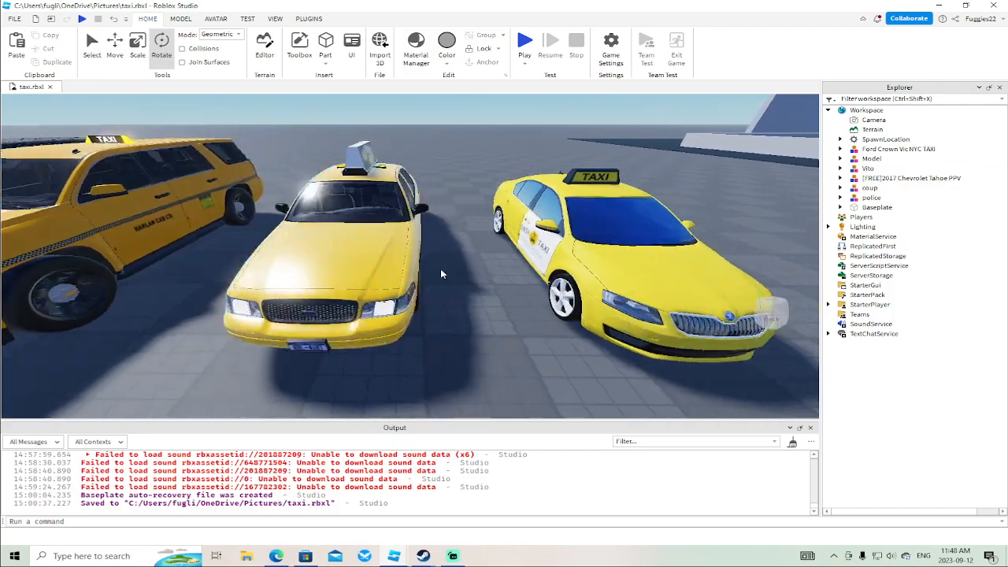
{"action": "scroll", "coordinate": [440, 268], "scroll_direction": "up", "scroll_amount": 2}
{"action": "scroll", "coordinate": [440, 268], "scroll_direction": "down", "scroll_amount": 2}
Inspect the yellow Chevrolet Tahoe and black Vito taxis up close and compare them with the other parked cars.
{"action": "key", "text": "a"}
{"action": "key", "text": "a"}
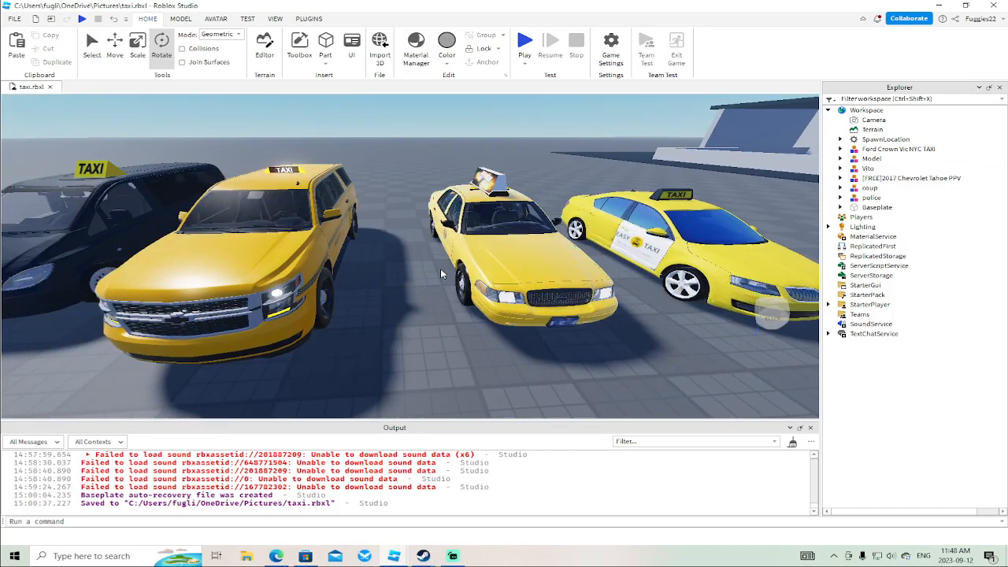
{"action": "key", "text": "a"}
{"action": "scroll", "coordinate": [440, 268], "scroll_direction": "up", "scroll_amount": 3}
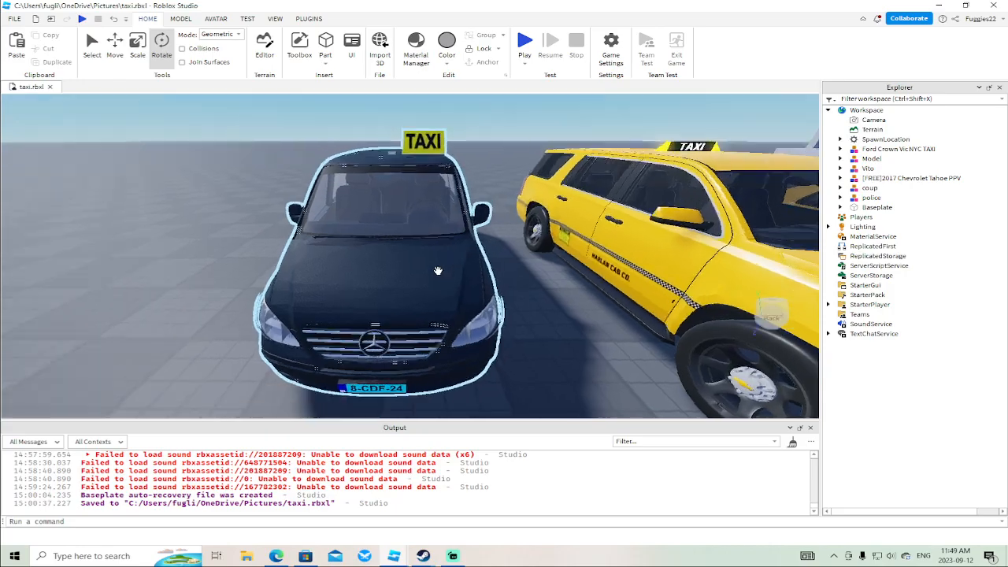
{"action": "scroll", "coordinate": [440, 269], "scroll_direction": "down", "scroll_amount": 2}
{"action": "key", "text": "a"}
{"action": "right_click_drag", "start_coordinate": [440, 268], "coordinate": [440, 269]}
{"action": "key", "text": "a"}
{"action": "scroll", "coordinate": [440, 268], "scroll_direction": "up", "scroll_amount": 3}
{"action": "scroll", "coordinate": [440, 268], "scroll_direction": "down", "scroll_amount": 2}
{"action": "scroll", "coordinate": [440, 268], "scroll_direction": "up", "scroll_amount": 5}
{"action": "key", "text": "d"}
{"action": "key", "text": "a"}
Move the Octavia Sedan out of its nested models directly into Workspace and delete the leftover Model.
{"action": "left_click", "coordinate": [275, 211]}
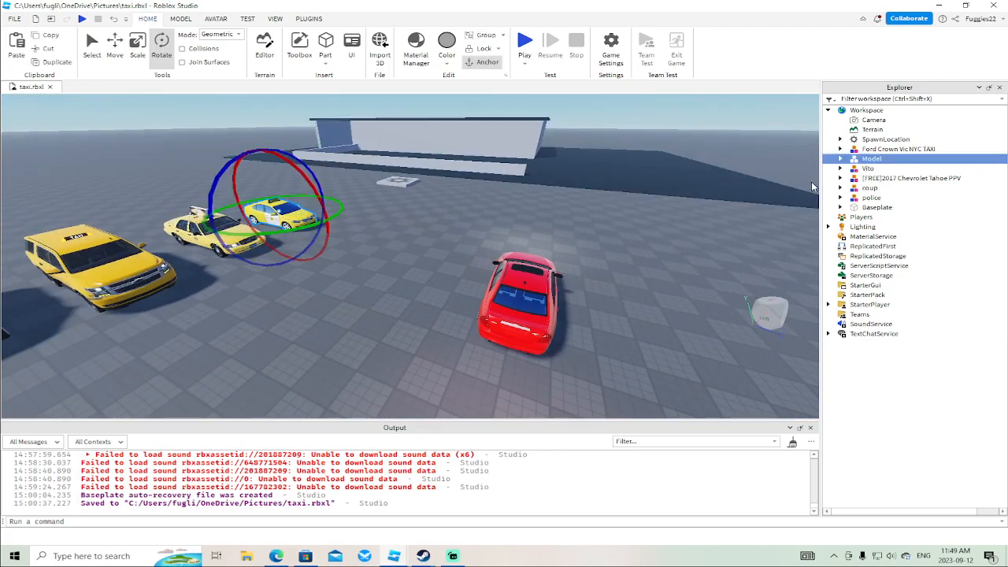
{"action": "left_click", "coordinate": [840, 159]}
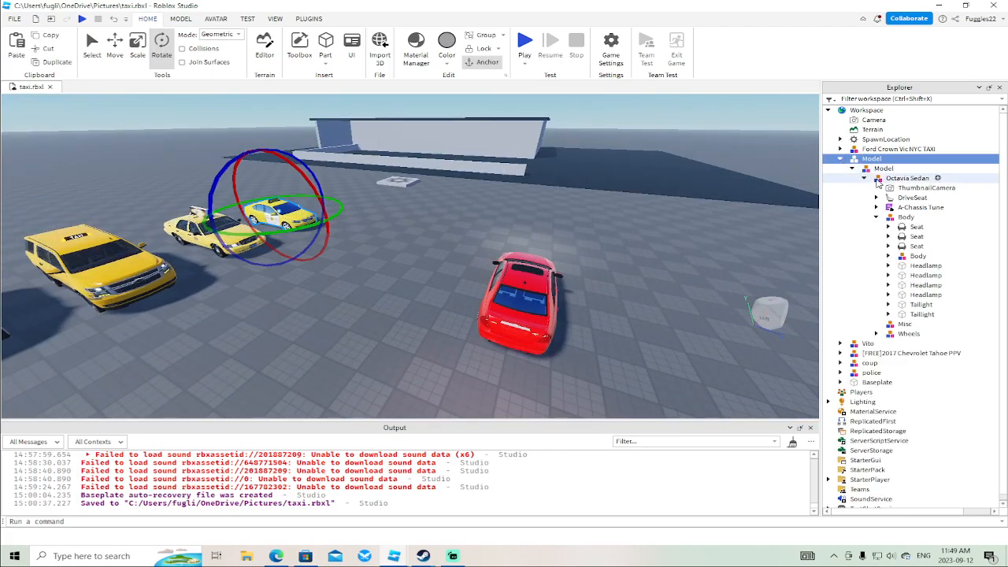
{"action": "left_click", "coordinate": [888, 177]}
{"action": "left_click_drag", "start_coordinate": [881, 180], "coordinate": [866, 110]}
{"action": "left_click", "coordinate": [869, 159]}
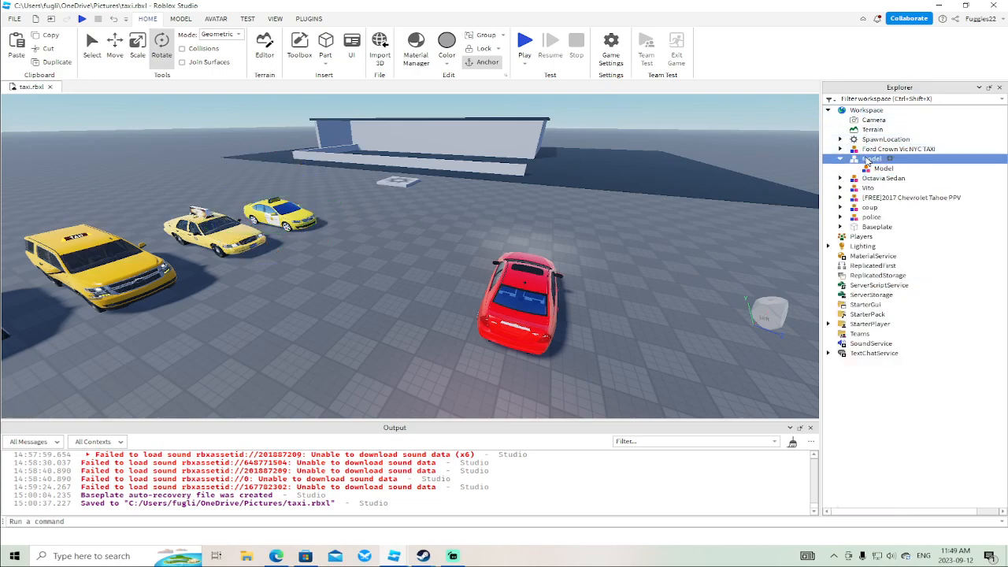
{"action": "key", "text": "Delete"}
Rename the Octavia Sedan model as taxia.
{"action": "right_click", "coordinate": [876, 160]}
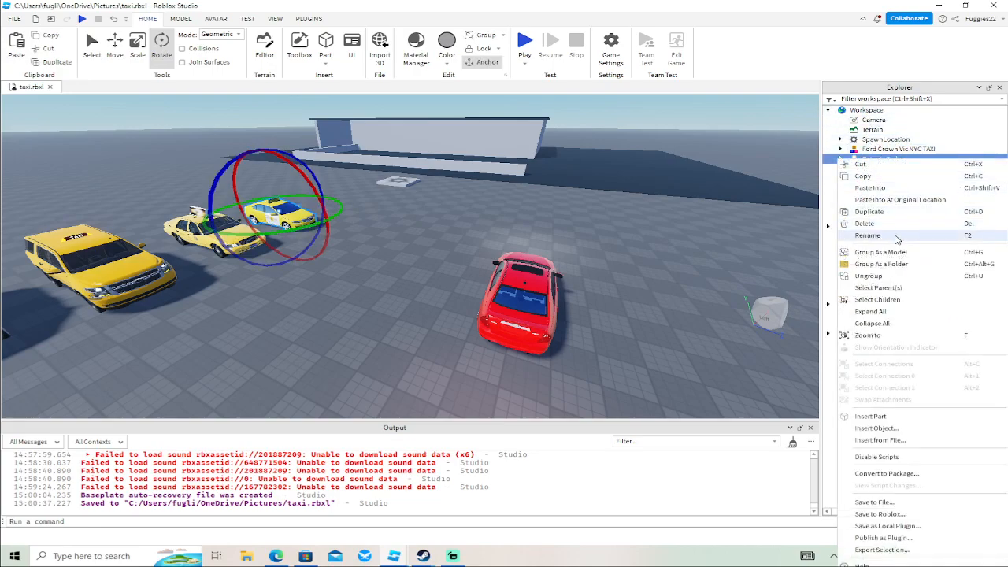
{"action": "left_click", "coordinate": [896, 237]}
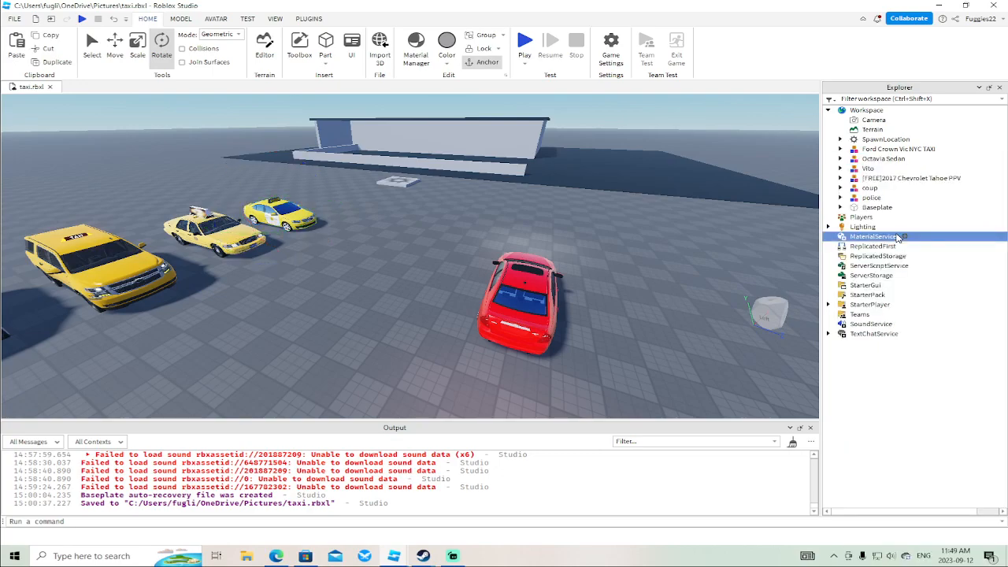
{"action": "left_click", "coordinate": [872, 159]}
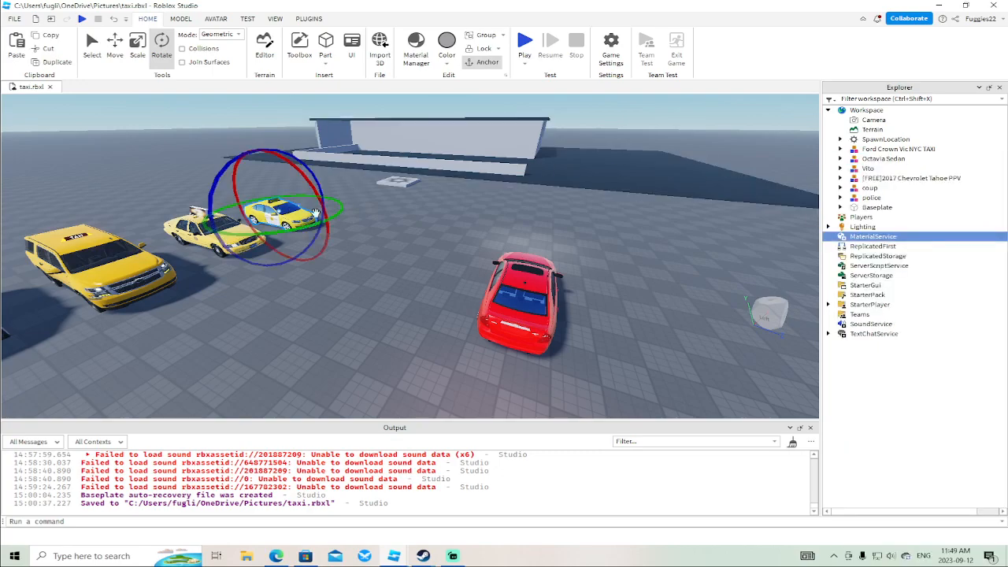
{"action": "right_click", "coordinate": [872, 161]}
{"action": "left_click", "coordinate": [883, 235]}
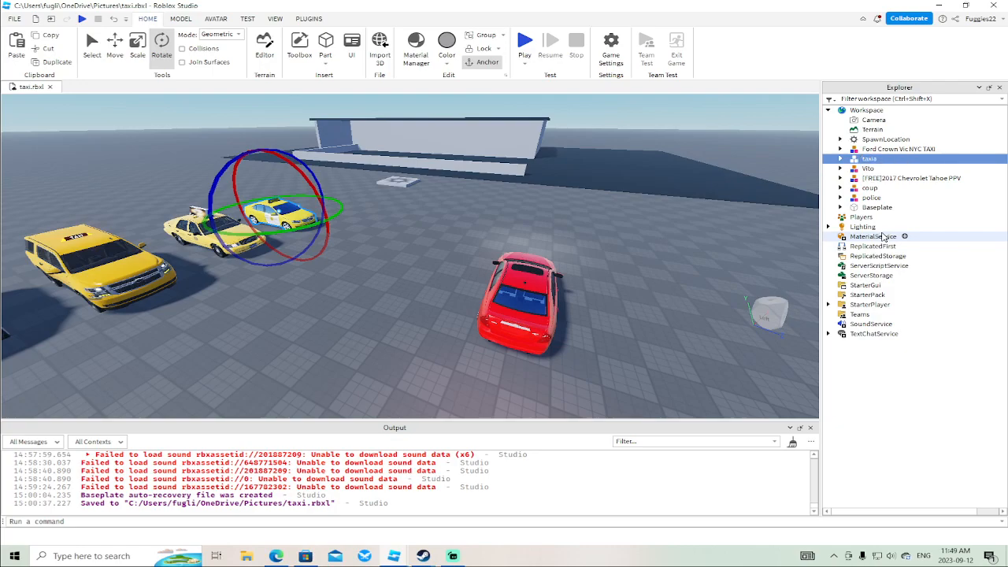
Delete the ThumbnailCamera and the A-Chassis Tune from the taxia model.
{"action": "left_click", "coordinate": [839, 159]}
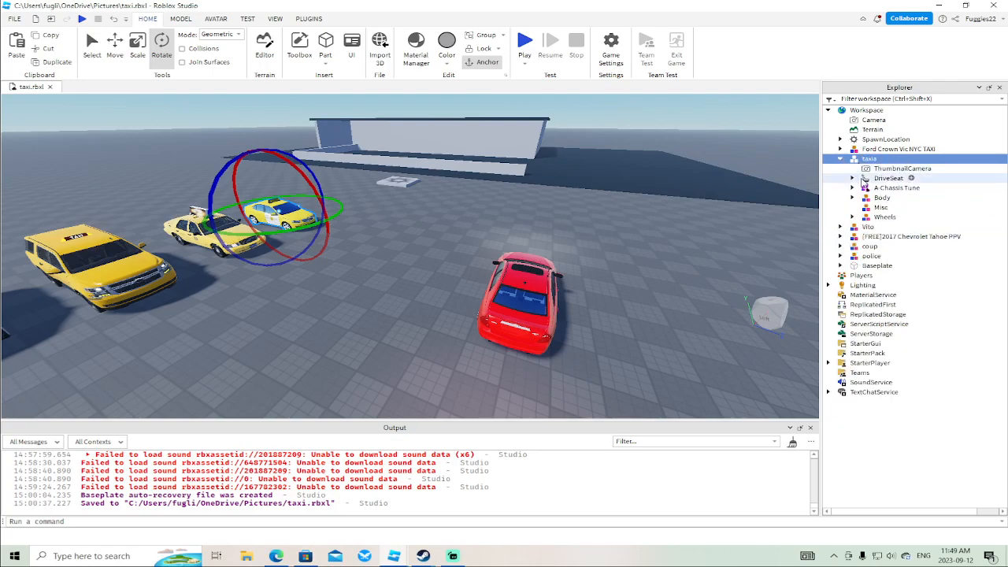
{"action": "left_click", "coordinate": [869, 189]}
{"action": "key", "text": "Up"}
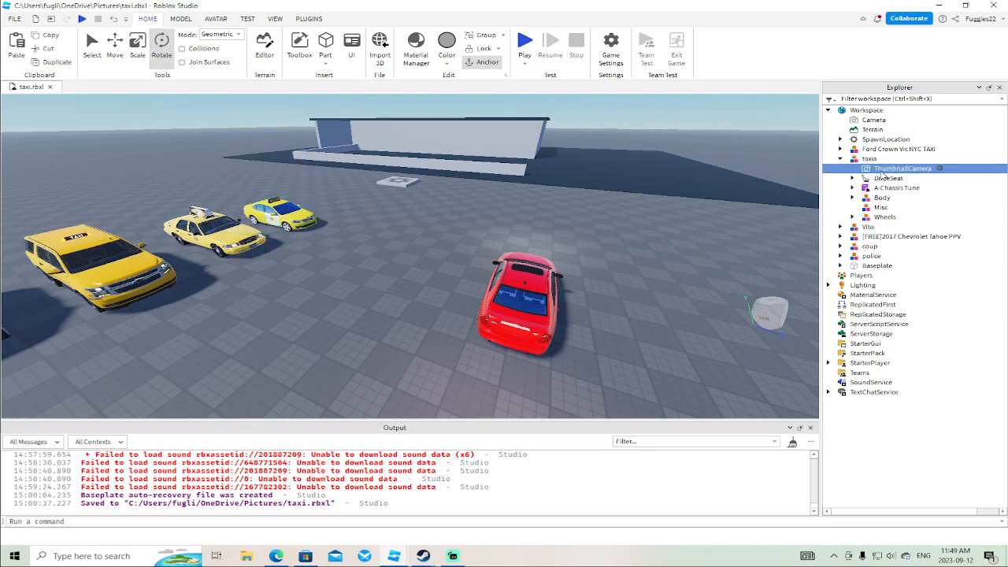
{"action": "key", "text": "Delete"}
{"action": "left_click", "coordinate": [882, 169]}
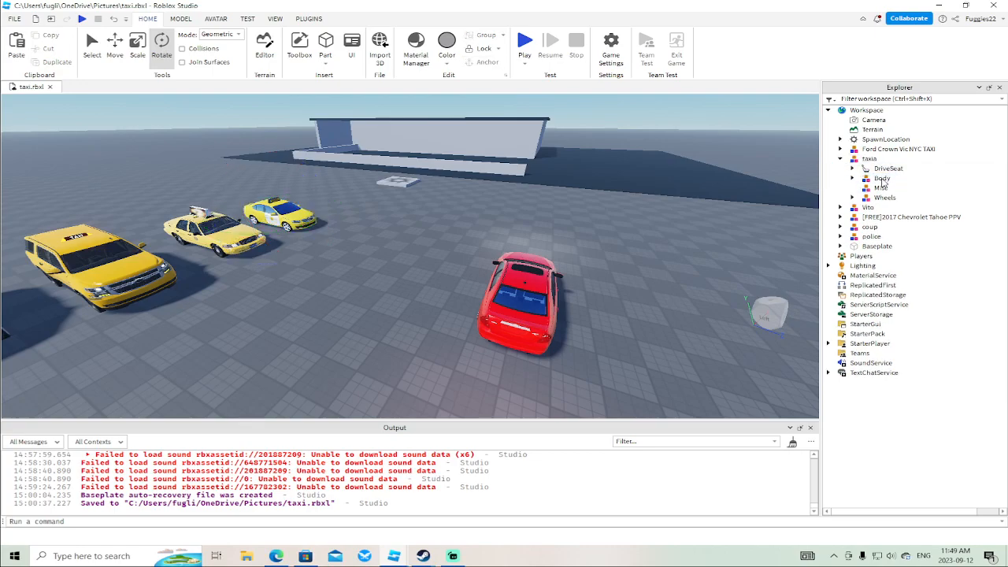
Delete the Rotate and Horn objects from the taxia model's DriveSeat.
{"action": "left_click", "coordinate": [851, 168]}
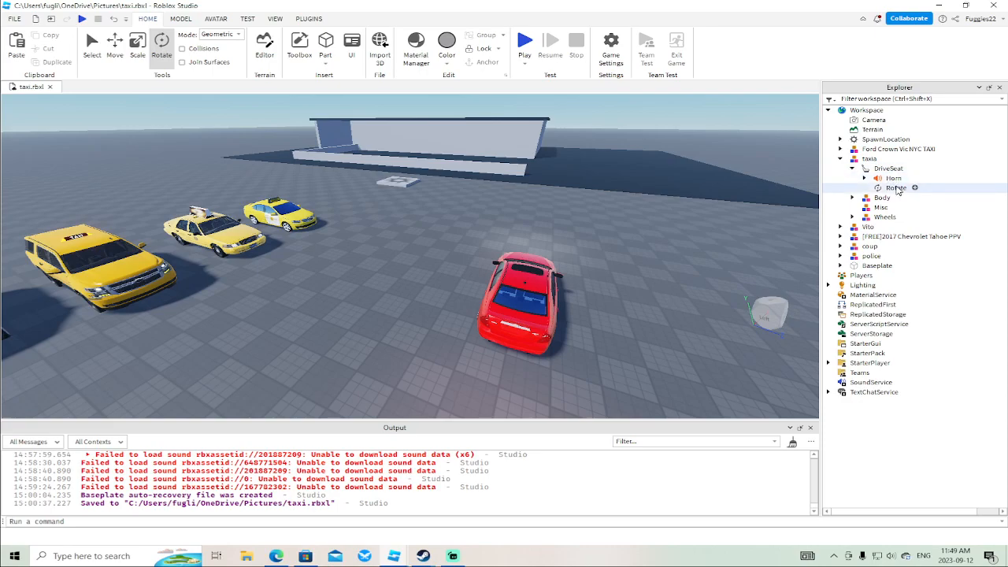
{"action": "left_click", "coordinate": [895, 188]}
{"action": "key", "text": "Delete"}
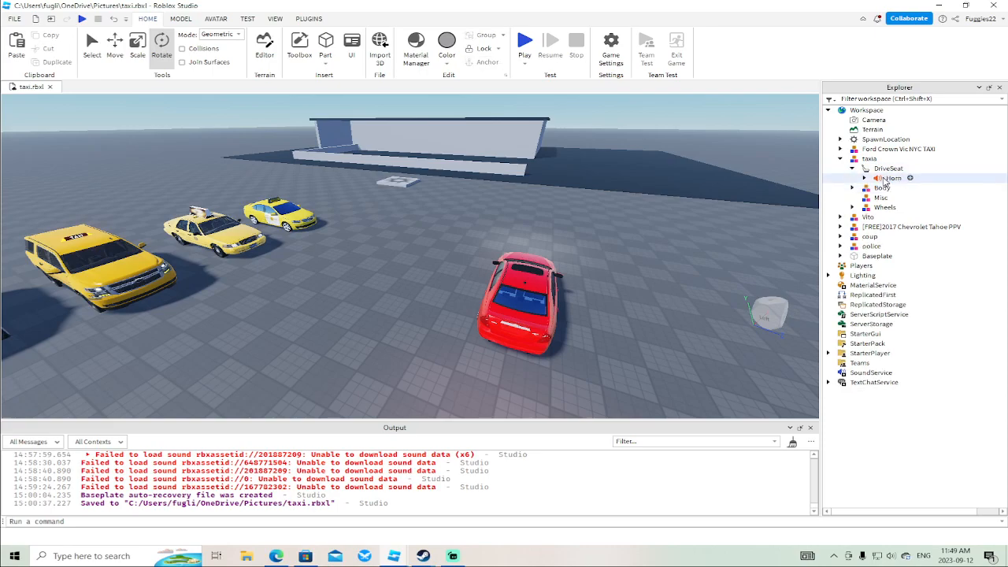
{"action": "left_click", "coordinate": [884, 180]}
{"action": "key", "text": "Delete"}
Copy the coup's A-Chassis Tune and paste it into the taxia model.
{"action": "left_click", "coordinate": [551, 279]}
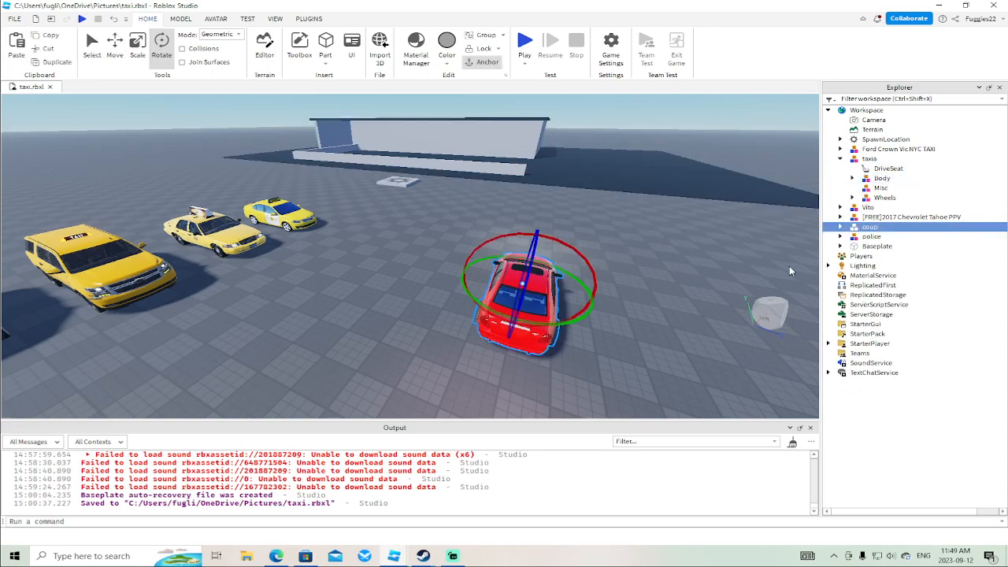
{"action": "left_click", "coordinate": [840, 228]}
{"action": "left_click", "coordinate": [882, 246]}
{"action": "right_click", "coordinate": [881, 245]}
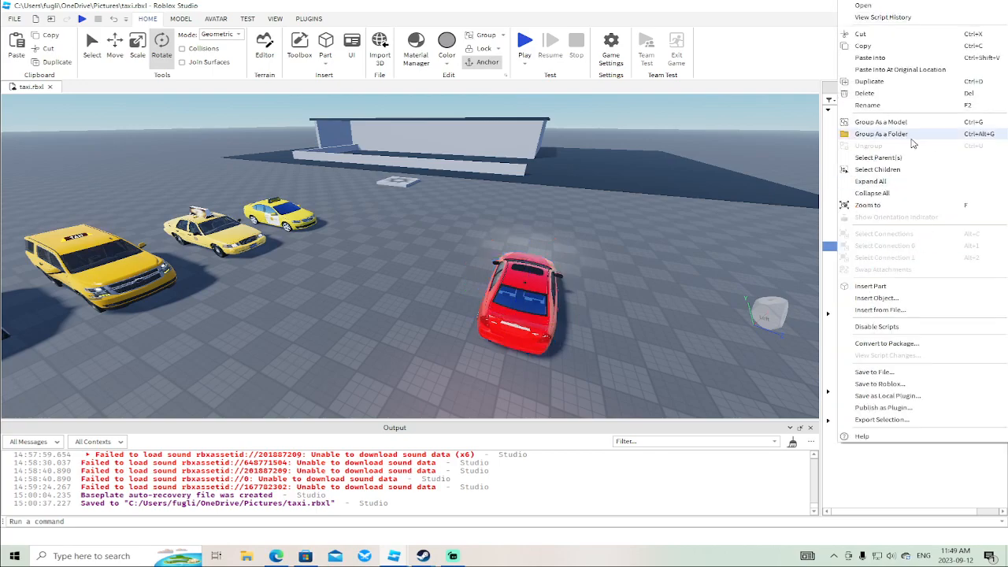
{"action": "left_click", "coordinate": [863, 45]}
{"action": "right_click", "coordinate": [866, 158]}
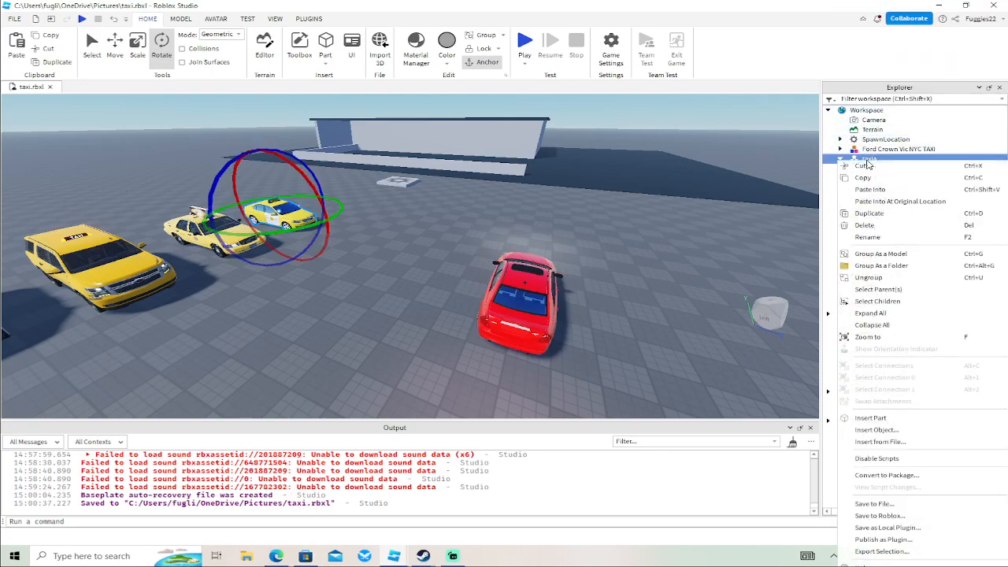
{"action": "left_click", "coordinate": [870, 189]}
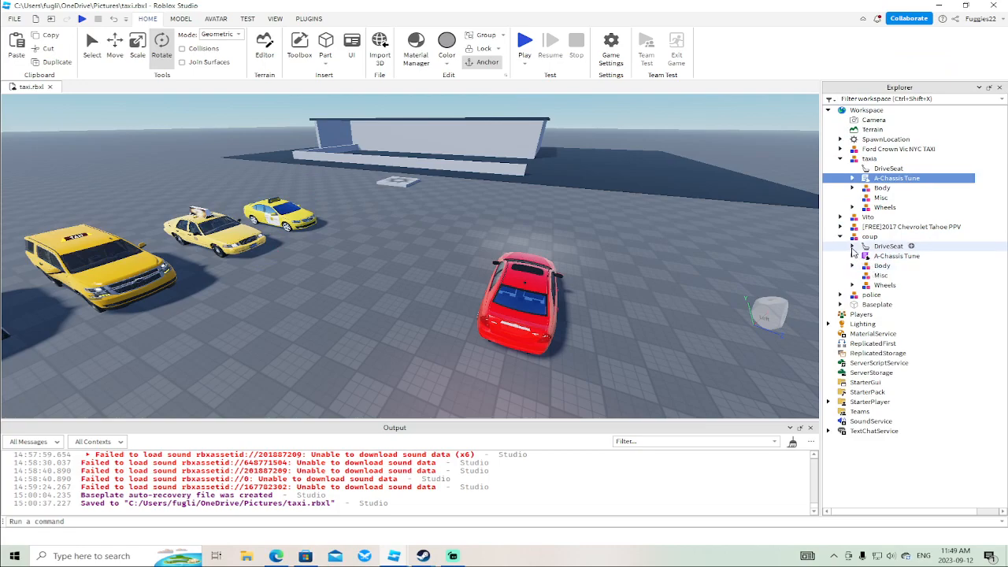
Copy the Horn, both cluch sounds and the person value from the coup's DriveSeat and paste them into the taxia model.
{"action": "left_click", "coordinate": [890, 256]}
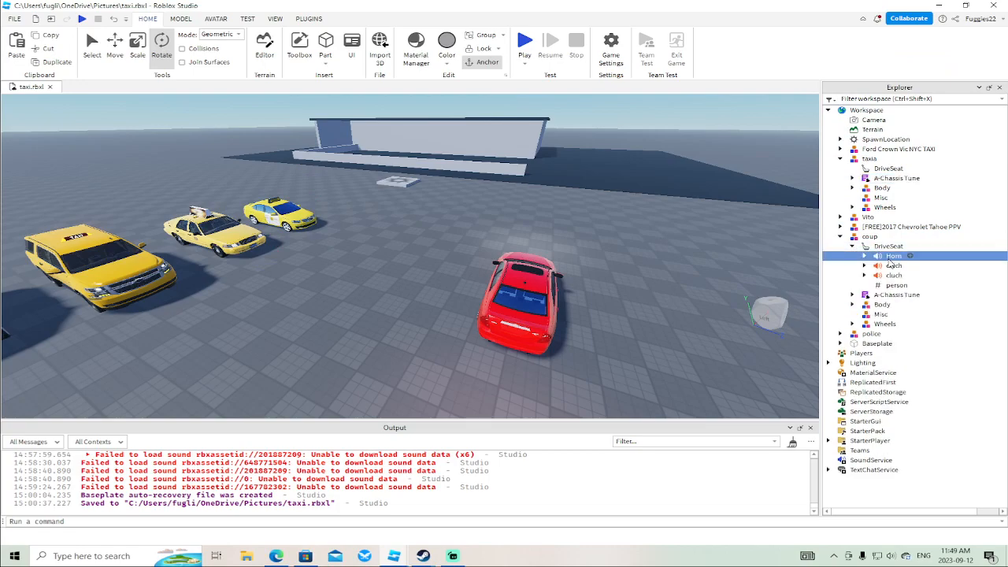
{"action": "left_click", "coordinate": [887, 266], "text": "ctrl"}
{"action": "left_click", "coordinate": [889, 276], "text": "ctrl"}
{"action": "left_click", "coordinate": [888, 277], "text": "ctrl"}
{"action": "left_click", "coordinate": [889, 276], "text": "ctrl"}
{"action": "left_click", "coordinate": [888, 285], "text": "ctrl"}
{"action": "right_click", "coordinate": [890, 285]}
{"action": "left_click", "coordinate": [850, 20]}
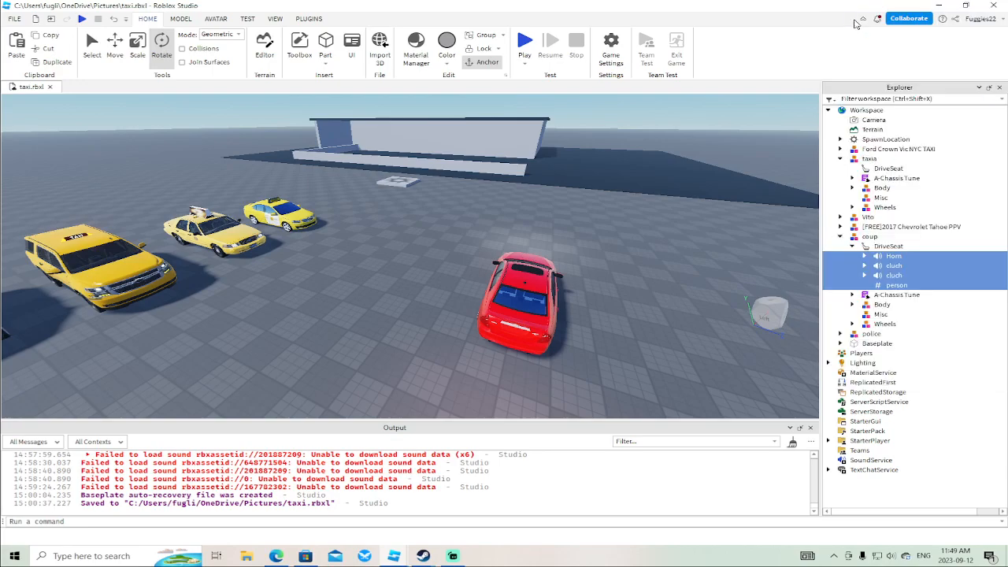
{"action": "right_click", "coordinate": [869, 158]}
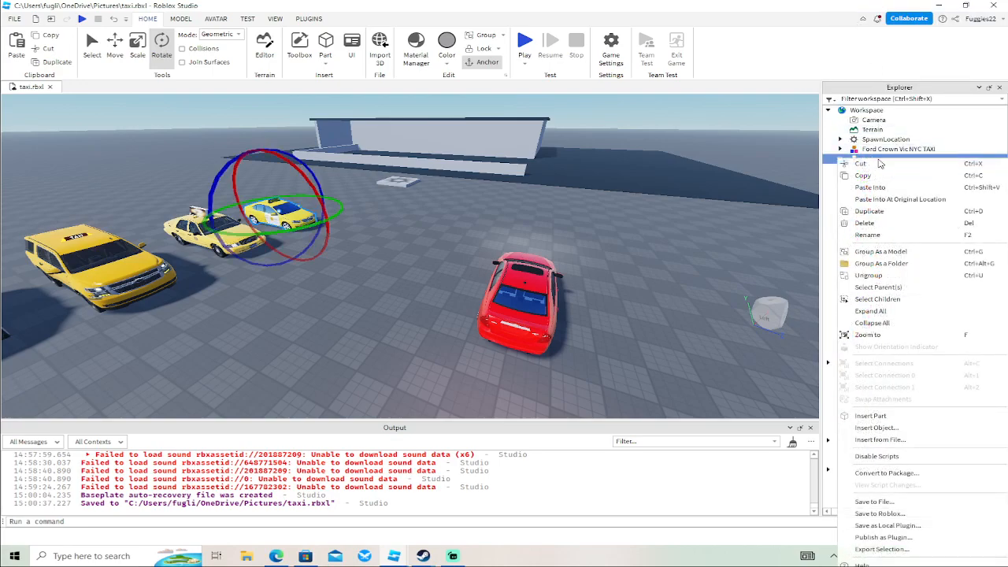
{"action": "left_click", "coordinate": [870, 187]}
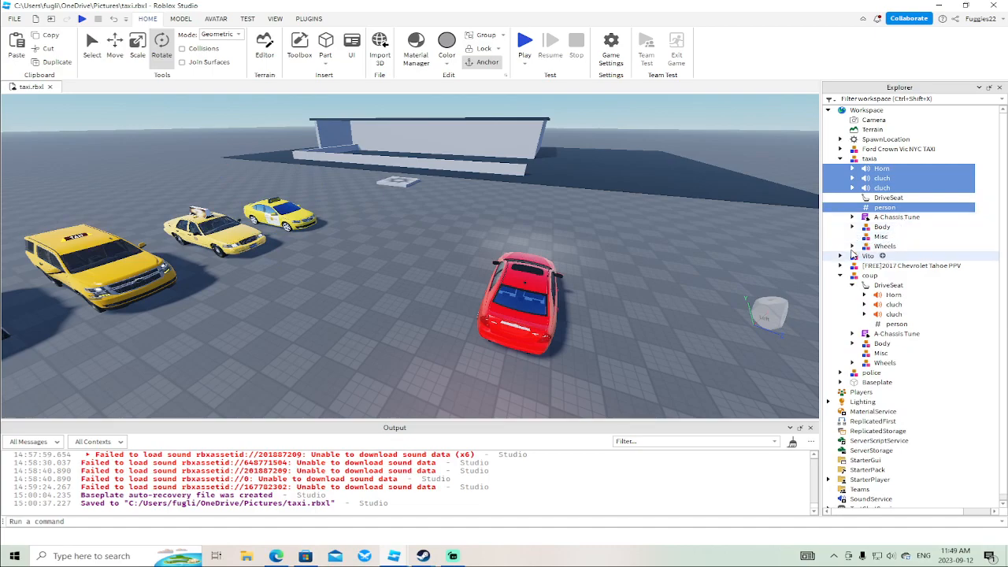
Examine the rim choices Rim A Metallic and Rim B Satin on the taxia's FL wheel up close.
{"action": "left_click", "coordinate": [852, 247]}
{"action": "left_click", "coordinate": [864, 257]}
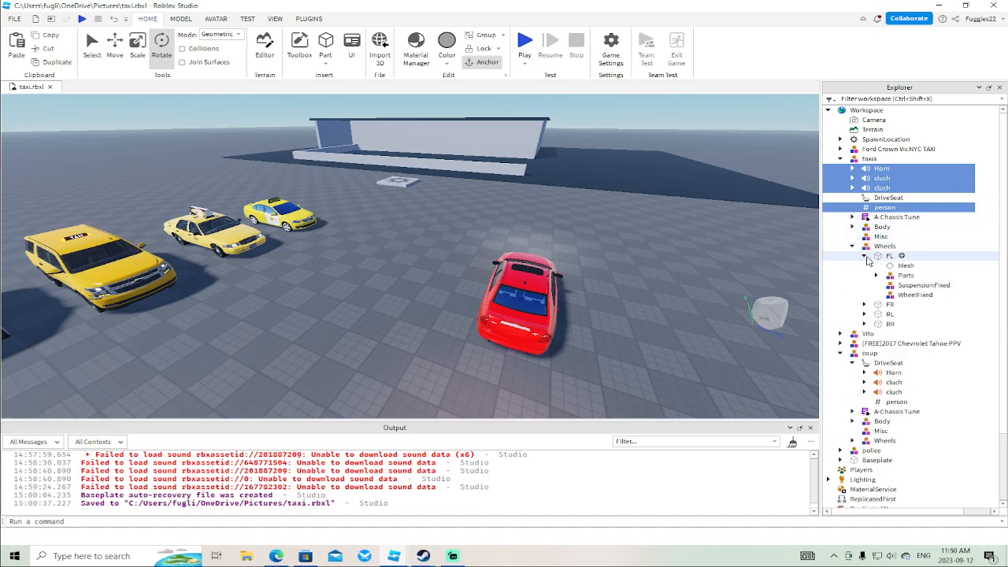
{"action": "left_click", "coordinate": [876, 275]}
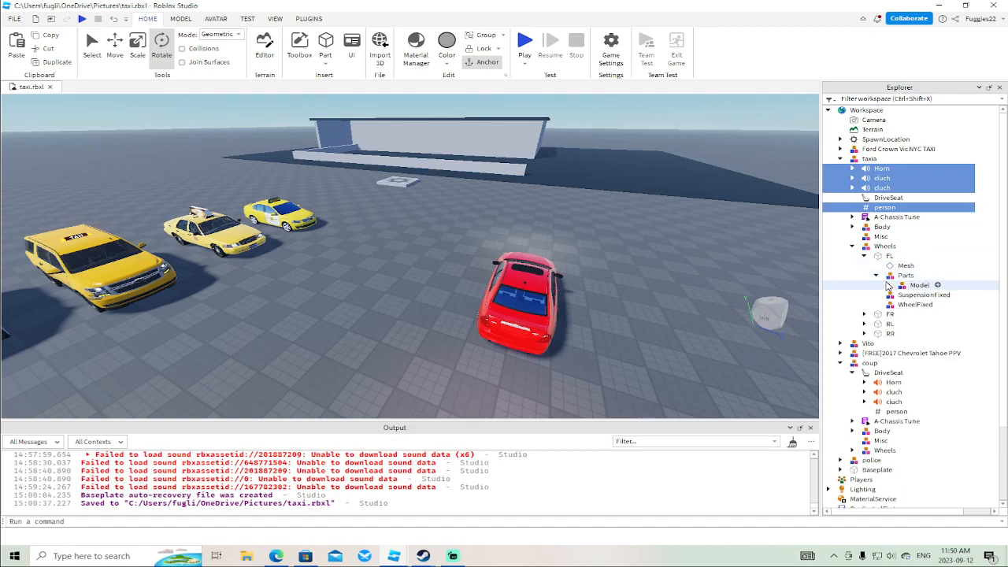
{"action": "left_click", "coordinate": [888, 285]}
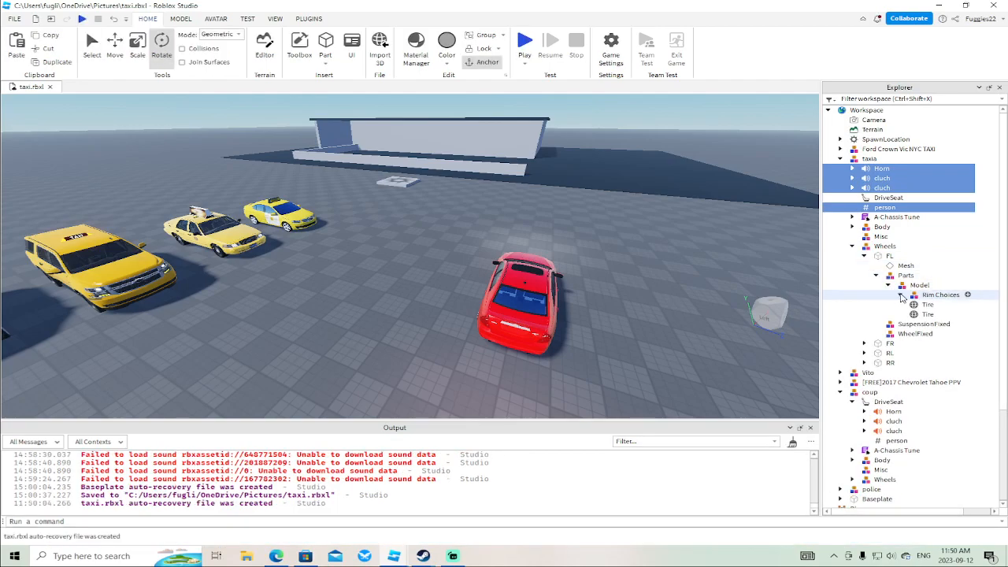
{"action": "left_click", "coordinate": [902, 295]}
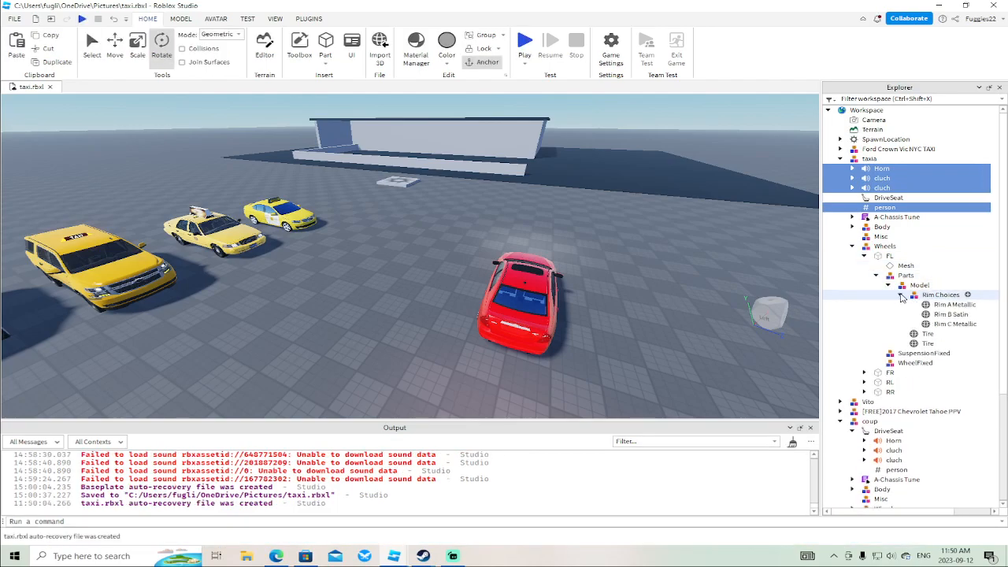
{"action": "left_click", "coordinate": [949, 305]}
{"action": "left_click", "coordinate": [949, 315]}
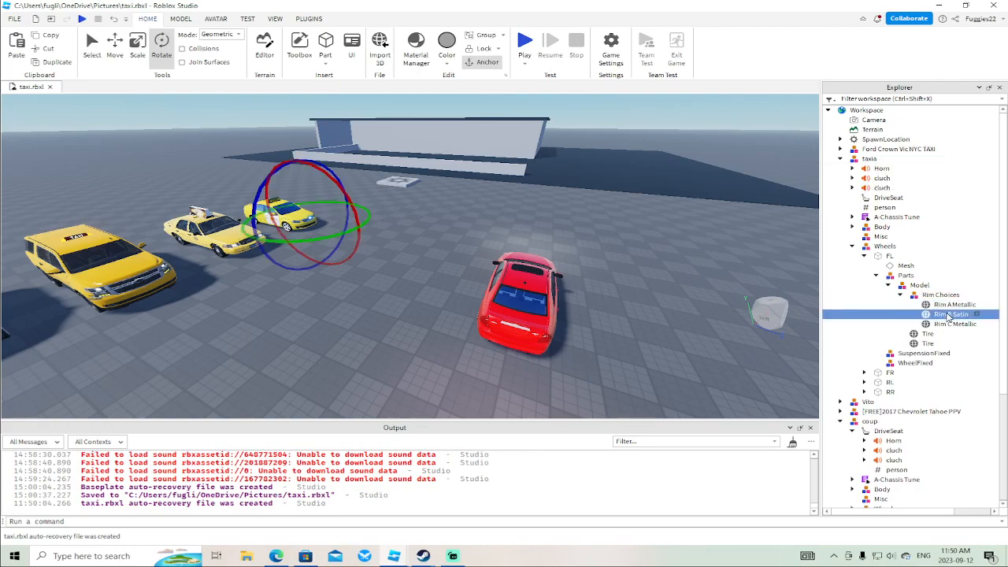
{"action": "key", "text": "f"}
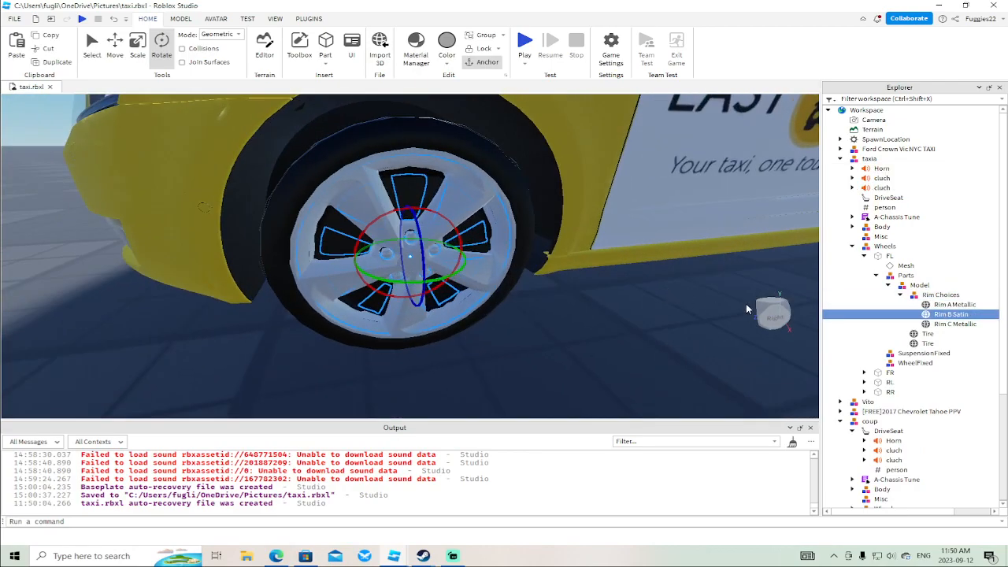
{"action": "left_click", "coordinate": [944, 305]}
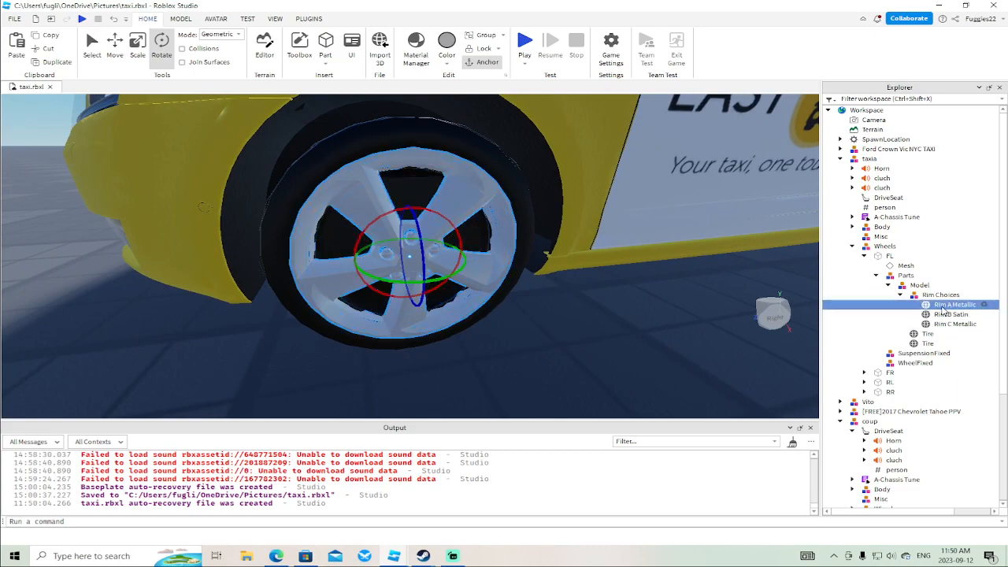
{"action": "scroll", "coordinate": [718, 319], "scroll_direction": "down", "scroll_amount": 10}
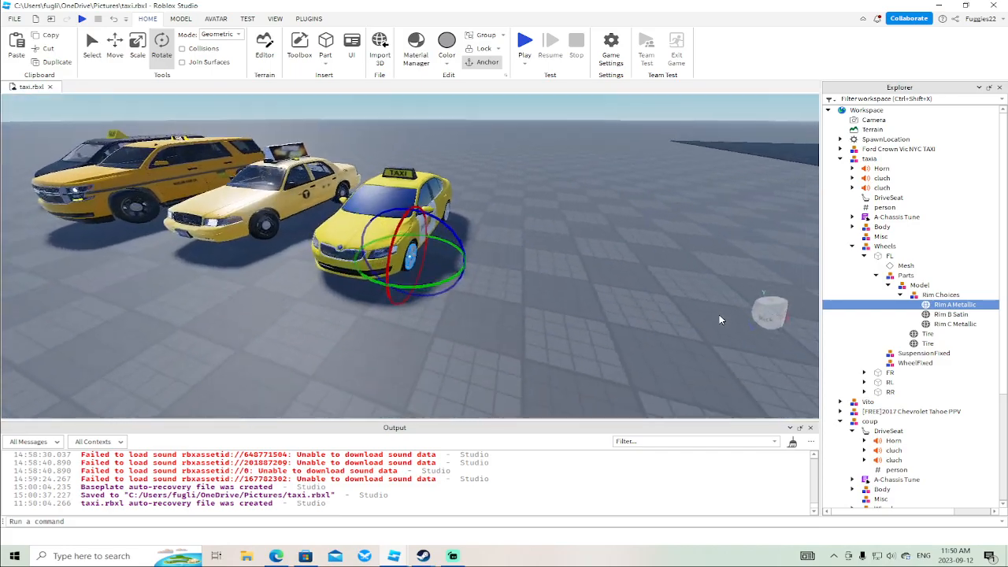
Look over the taxia from its side and select the whole model.
{"action": "right_click_drag", "start_coordinate": [719, 314], "coordinate": [719, 314]}
{"action": "key", "text": "w"}
{"action": "key", "text": "s"}
{"action": "key", "text": "a"}
{"action": "key", "text": "w"}
{"action": "scroll", "coordinate": [719, 315], "scroll_direction": "down", "scroll_amount": 10}
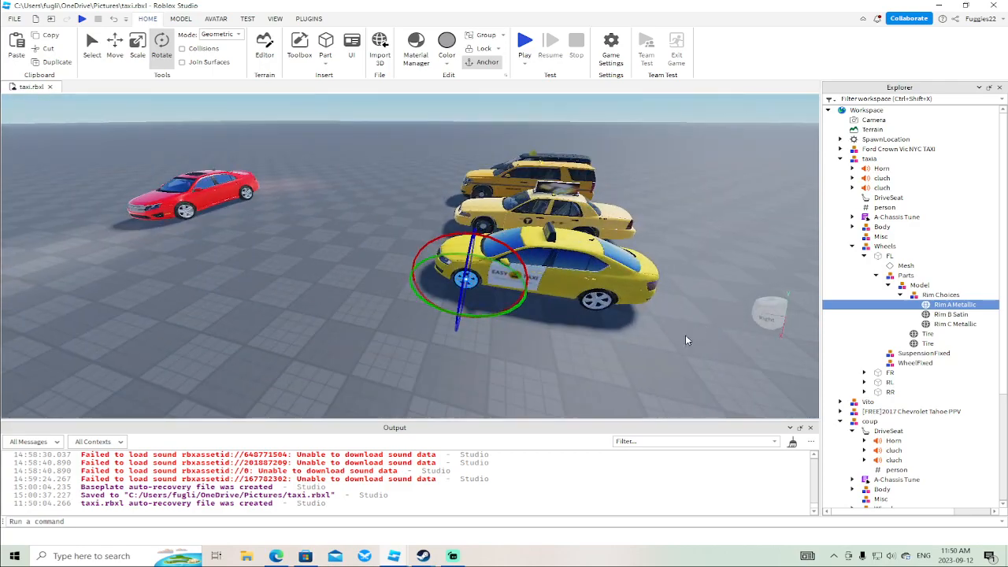
{"action": "left_click", "coordinate": [655, 343]}
{"action": "key", "text": "w"}
{"action": "right_click_drag", "start_coordinate": [655, 344], "coordinate": [654, 343]}
{"action": "key", "text": "s"}
{"action": "left_click", "coordinate": [540, 230]}
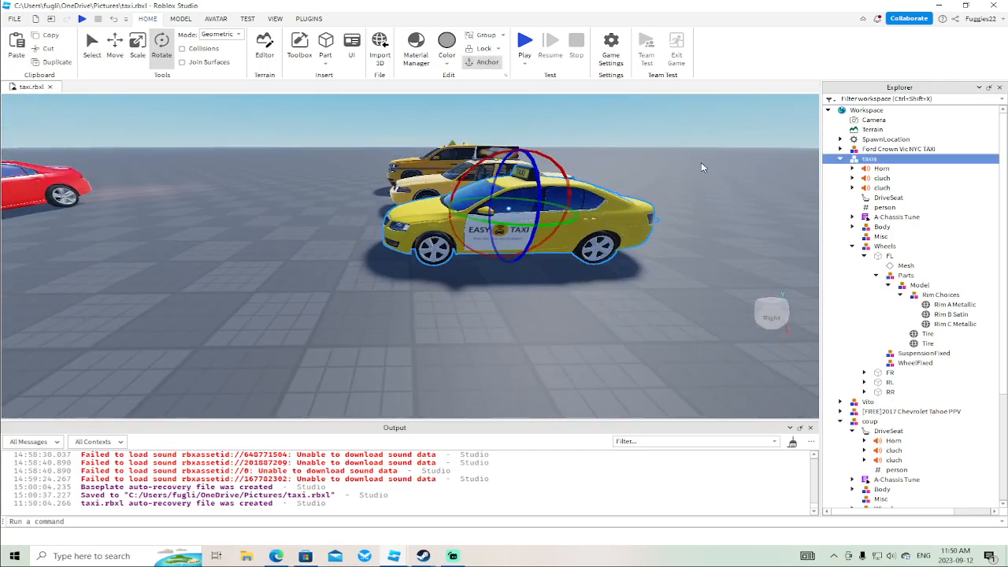
Read both scripts in the BillboardGui of the first Headlamp in the taxia's Body.
{"action": "left_click", "coordinate": [851, 227]}
{"action": "left_click", "coordinate": [852, 343]}
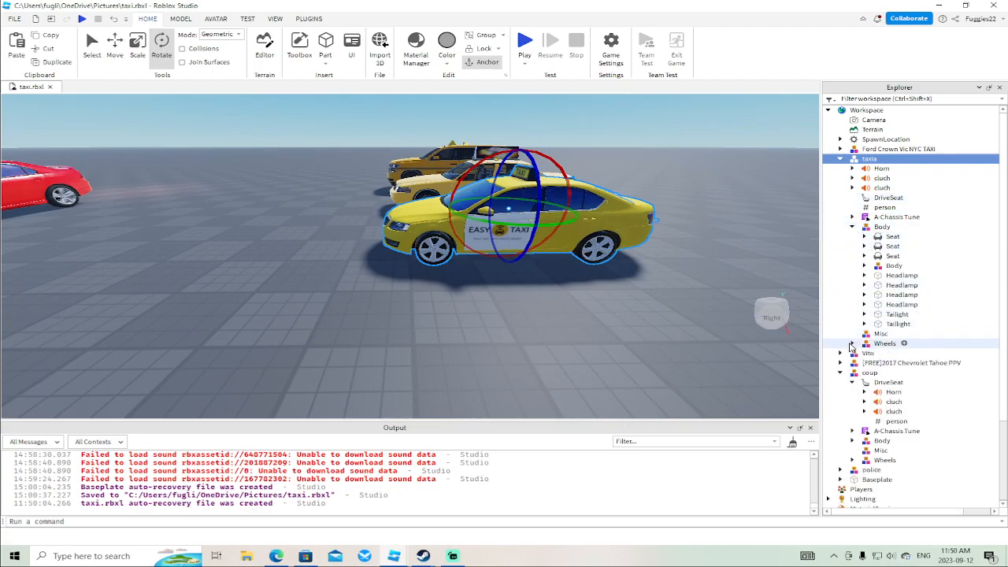
{"action": "left_click", "coordinate": [864, 276]}
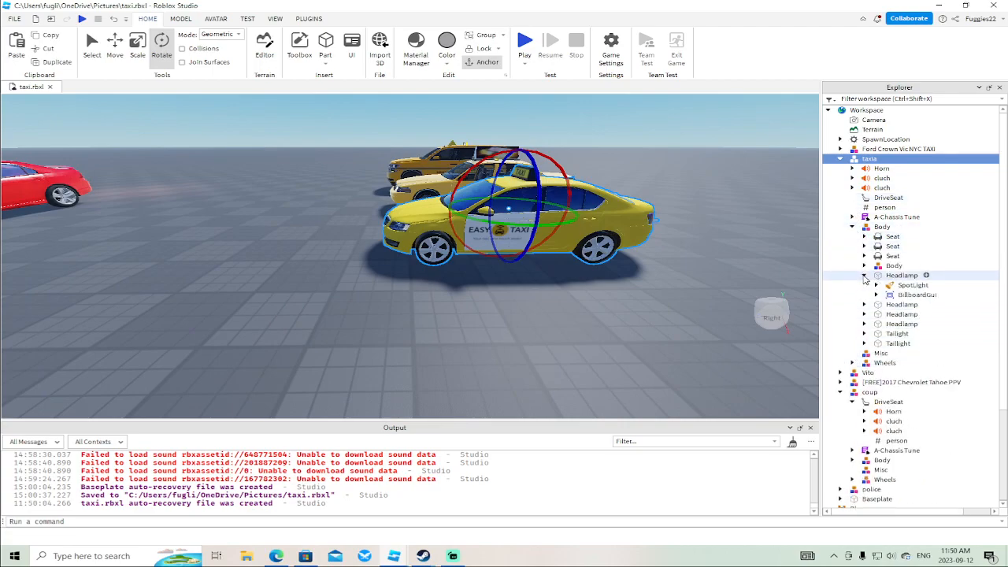
{"action": "left_click", "coordinate": [891, 294]}
{"action": "left_click", "coordinate": [898, 276]}
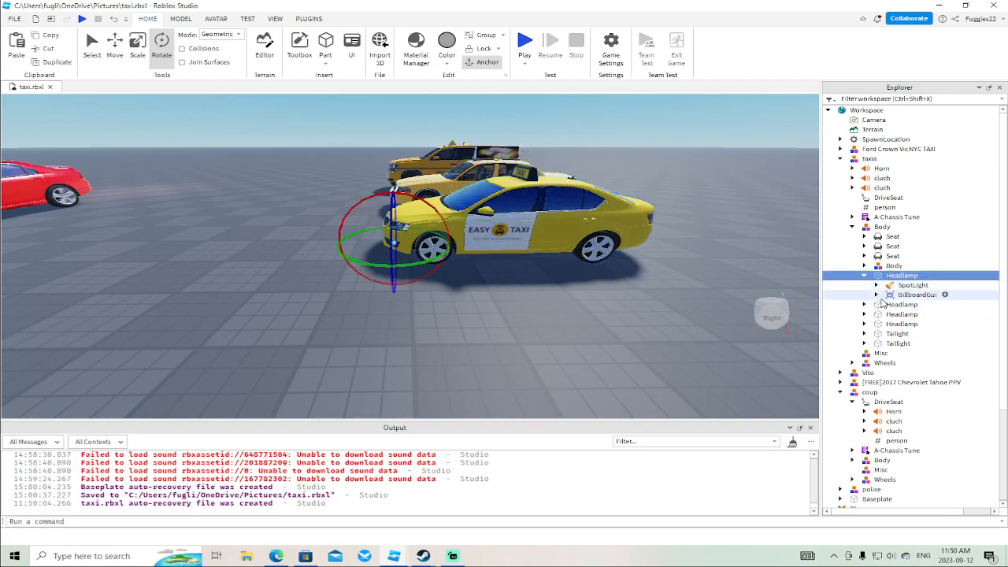
{"action": "left_click", "coordinate": [877, 295]}
{"action": "double_click", "coordinate": [918, 305]}
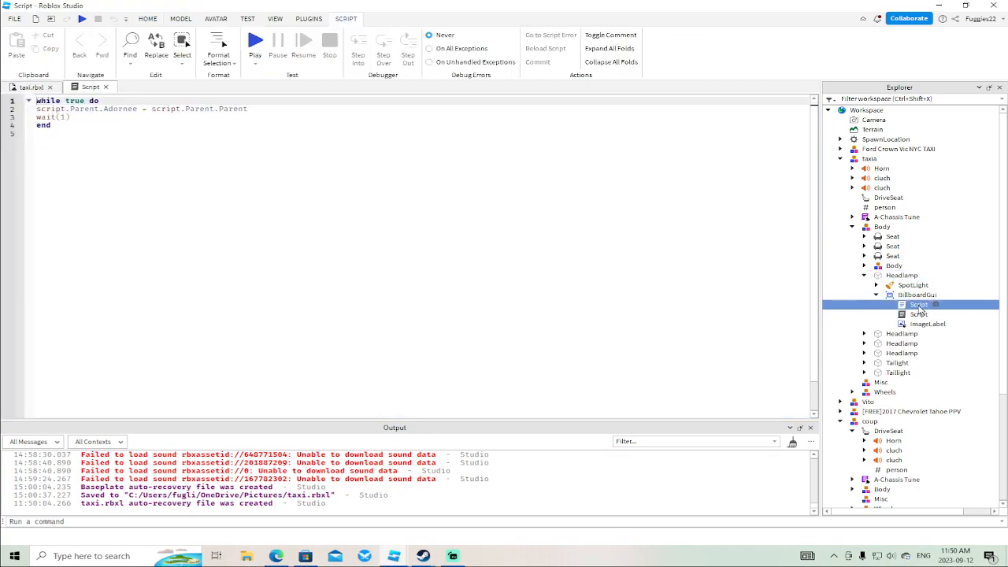
{"action": "left_click", "coordinate": [106, 87]}
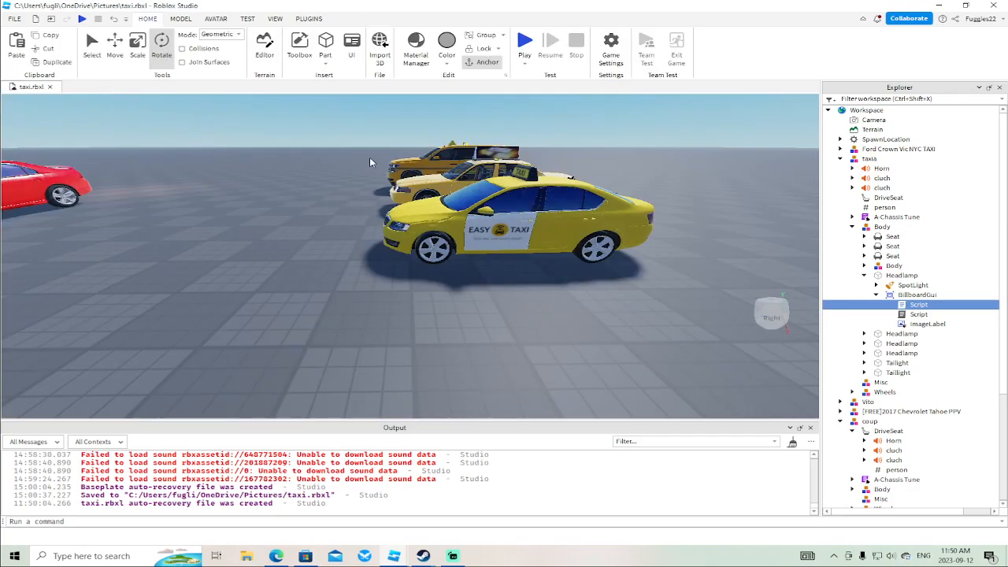
{"action": "double_click", "coordinate": [917, 314]}
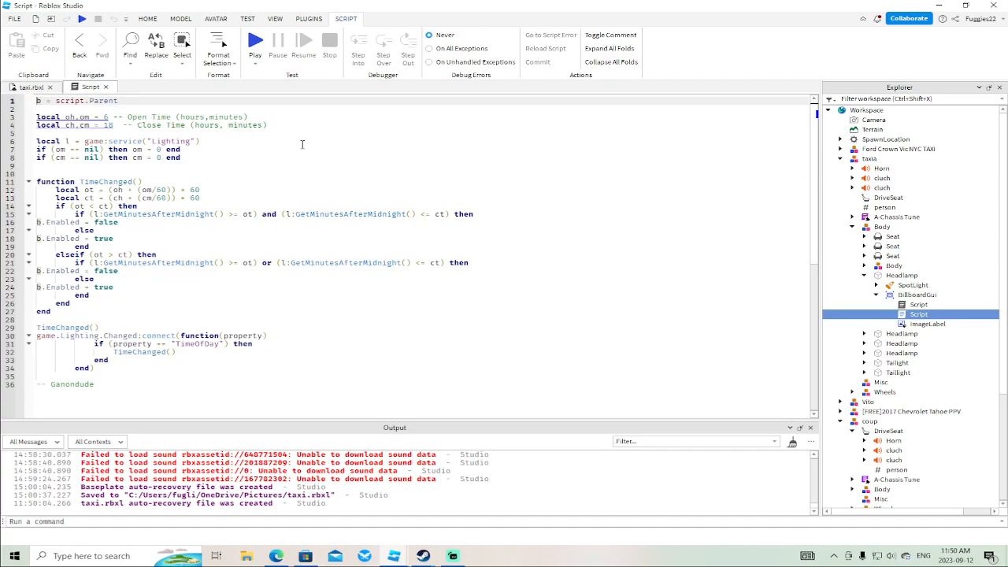
{"action": "scroll", "coordinate": [301, 144], "scroll_direction": "down", "scroll_amount": 1}
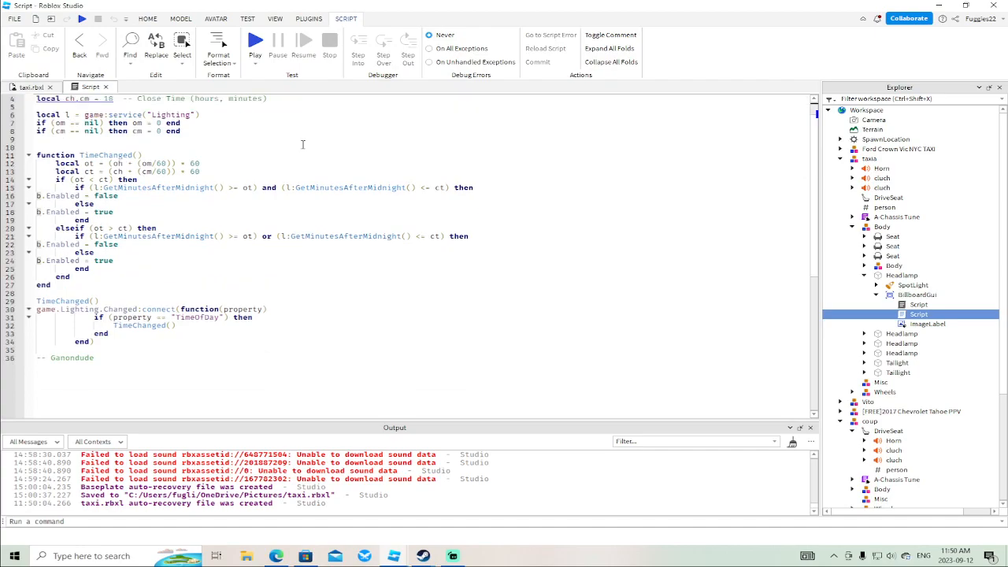
{"action": "left_click", "coordinate": [105, 87]}
{"action": "left_click", "coordinate": [864, 275]}
Select the taxia's four Headlamp parts and inspect the contents of the headlamps and taillights.
{"action": "left_click", "coordinate": [888, 277]}
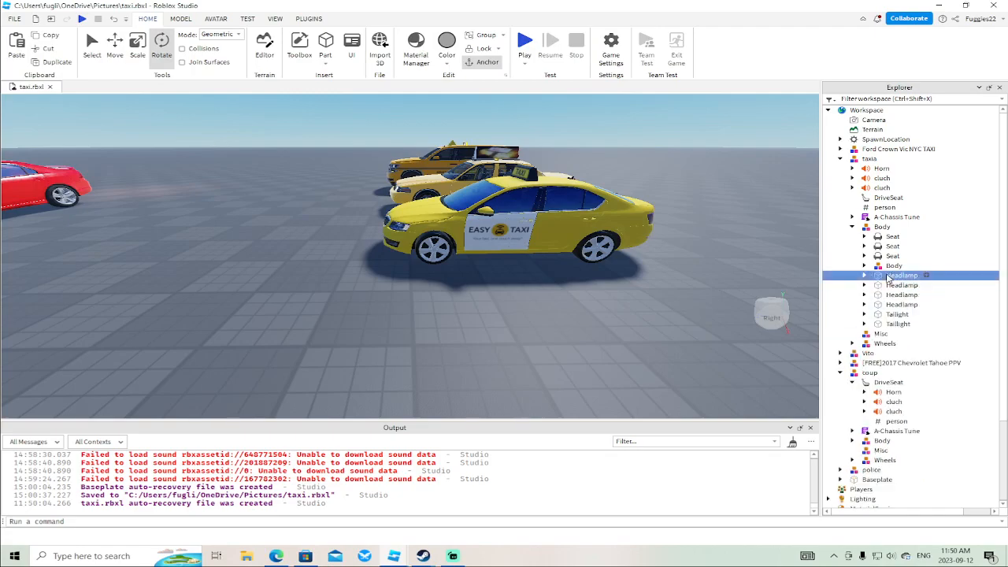
{"action": "left_click", "coordinate": [890, 286], "text": "ctrl"}
{"action": "left_click", "coordinate": [898, 294], "text": "ctrl"}
{"action": "left_click", "coordinate": [897, 304], "text": "ctrl"}
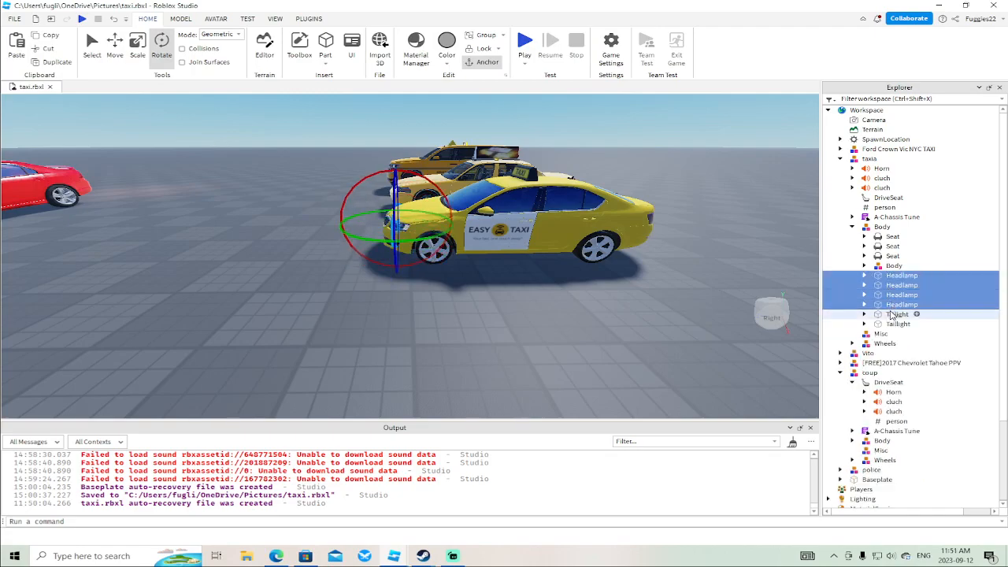
{"action": "left_click", "coordinate": [863, 315]}
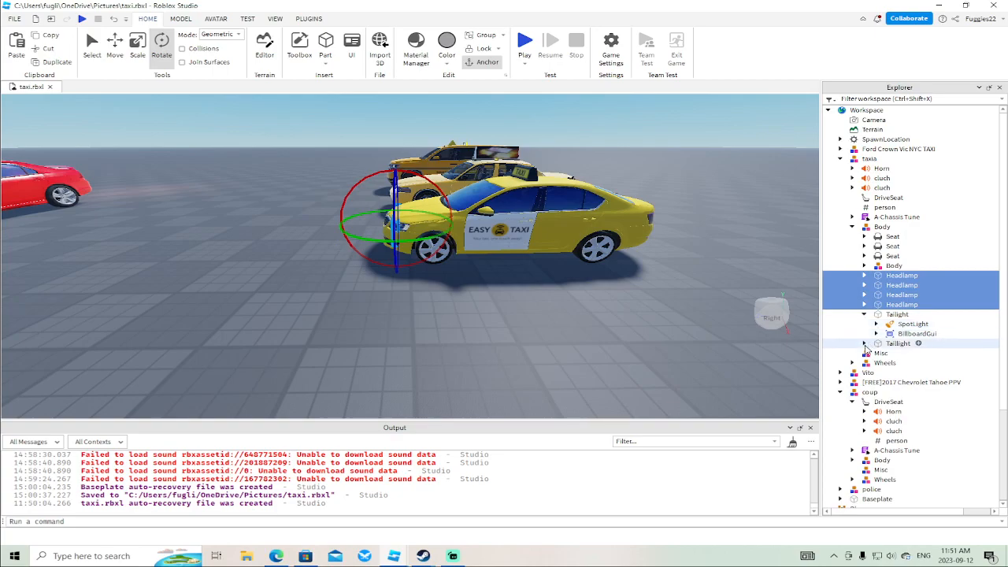
{"action": "left_click", "coordinate": [864, 343]}
{"action": "left_click", "coordinate": [864, 303]}
{"action": "left_click", "coordinate": [863, 294]}
{"action": "left_click", "coordinate": [863, 275]}
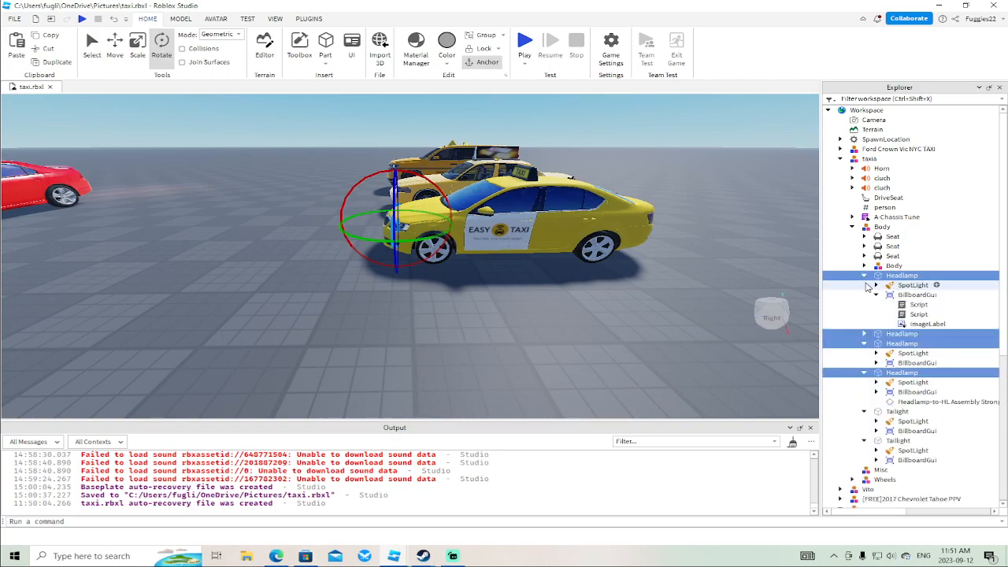
{"action": "left_click", "coordinate": [863, 337]}
{"action": "scroll", "coordinate": [866, 315], "scroll_direction": "down", "scroll_amount": 3}
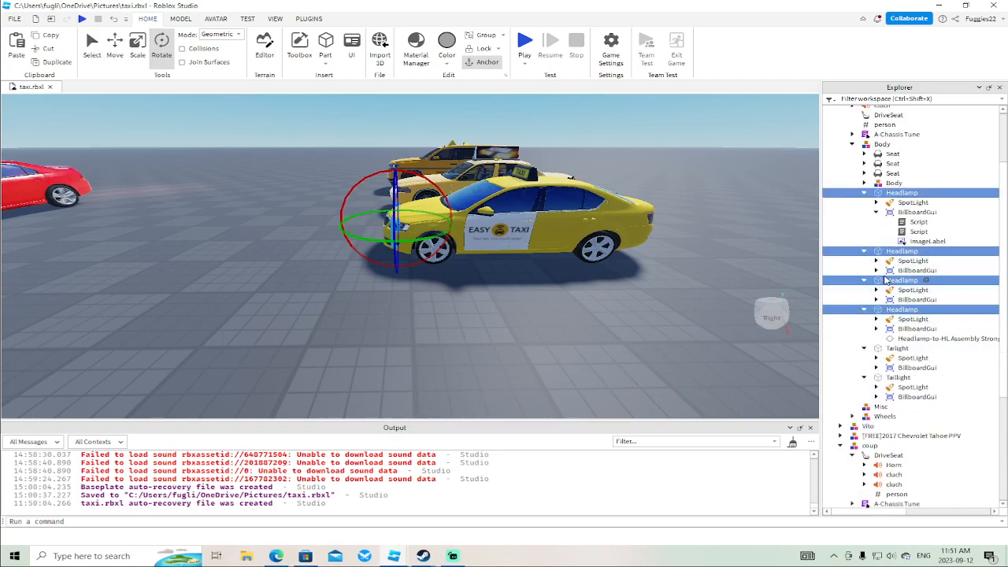
Inspect the meshes in the taxia's inner Body model and view its two Tailights meshes from behind.
{"action": "left_click", "coordinate": [864, 183]}
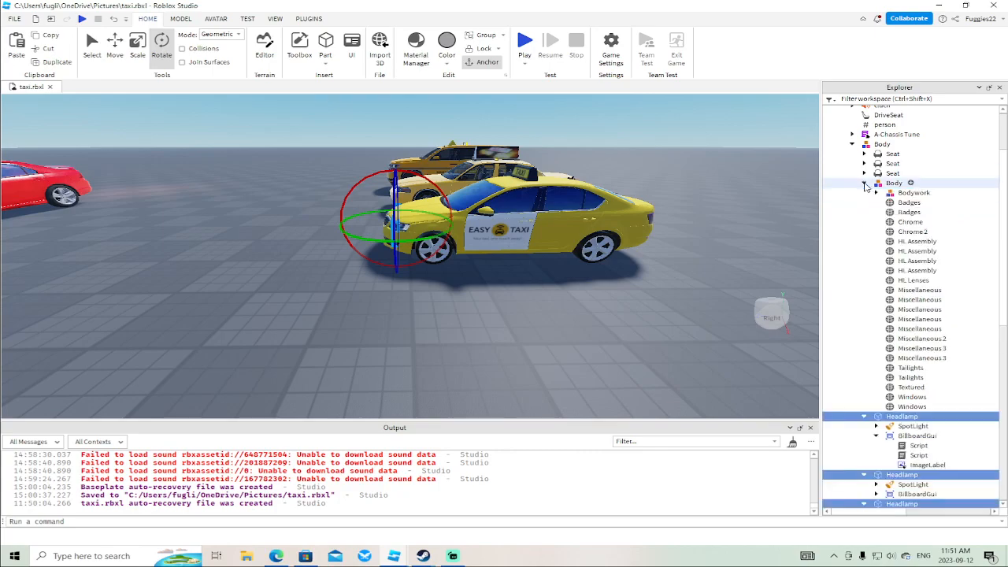
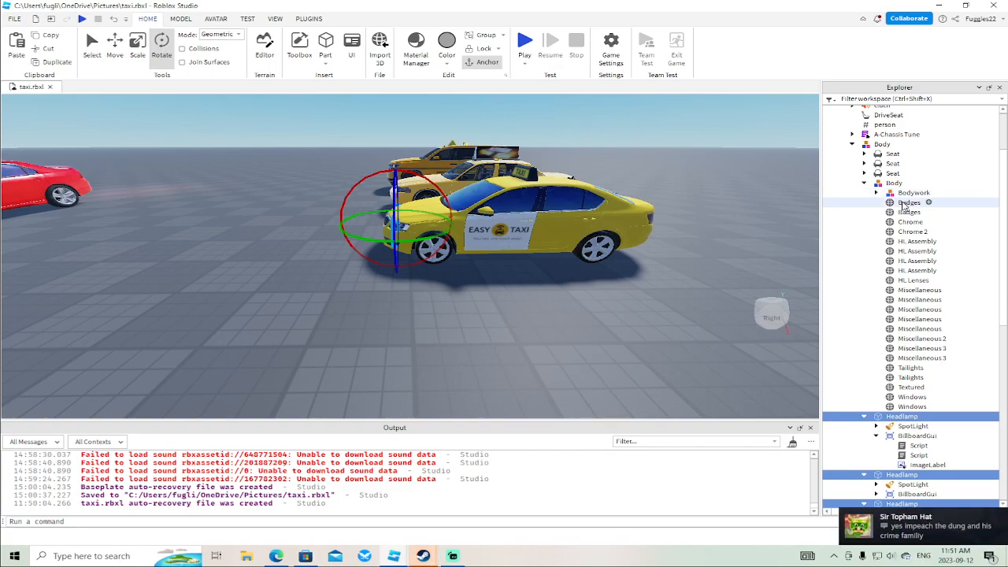
{"action": "scroll", "coordinate": [915, 268], "scroll_direction": "down", "scroll_amount": 1}
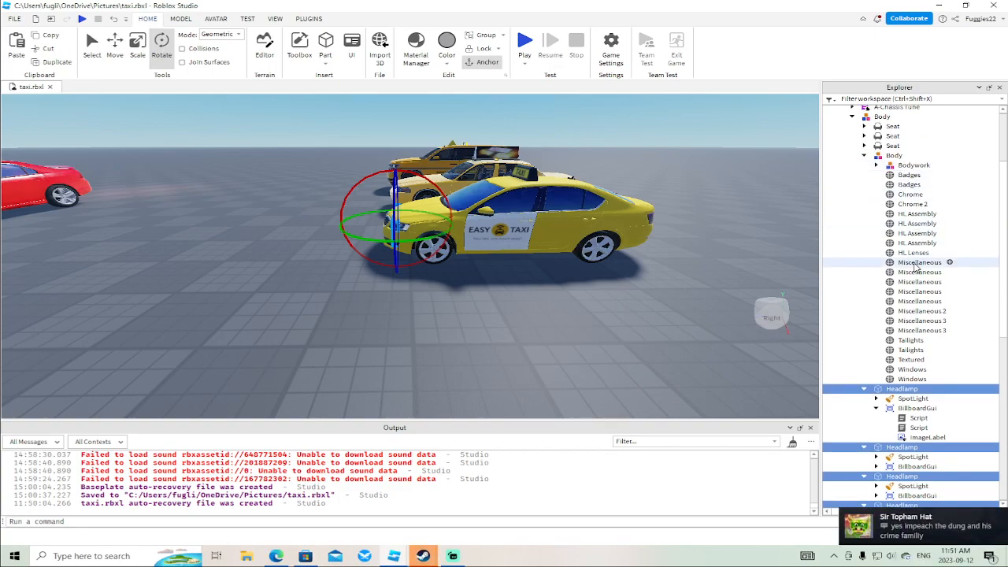
{"action": "scroll", "coordinate": [916, 267], "scroll_direction": "down", "scroll_amount": 1}
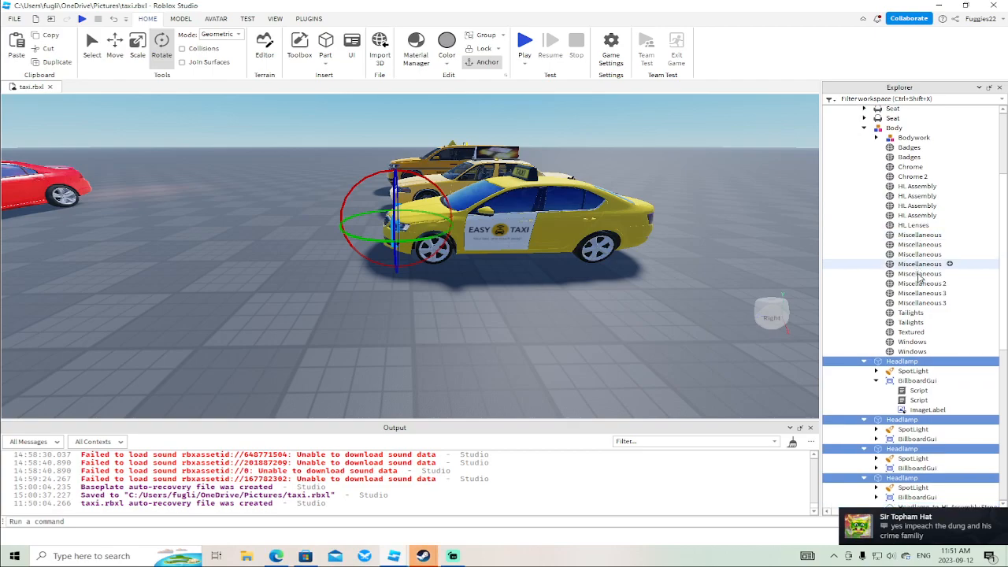
{"action": "left_click", "coordinate": [912, 314]}
{"action": "key", "text": "f"}
{"action": "right_click_drag", "start_coordinate": [671, 308], "coordinate": [694, 336]}
{"action": "left_click", "coordinate": [909, 323]}
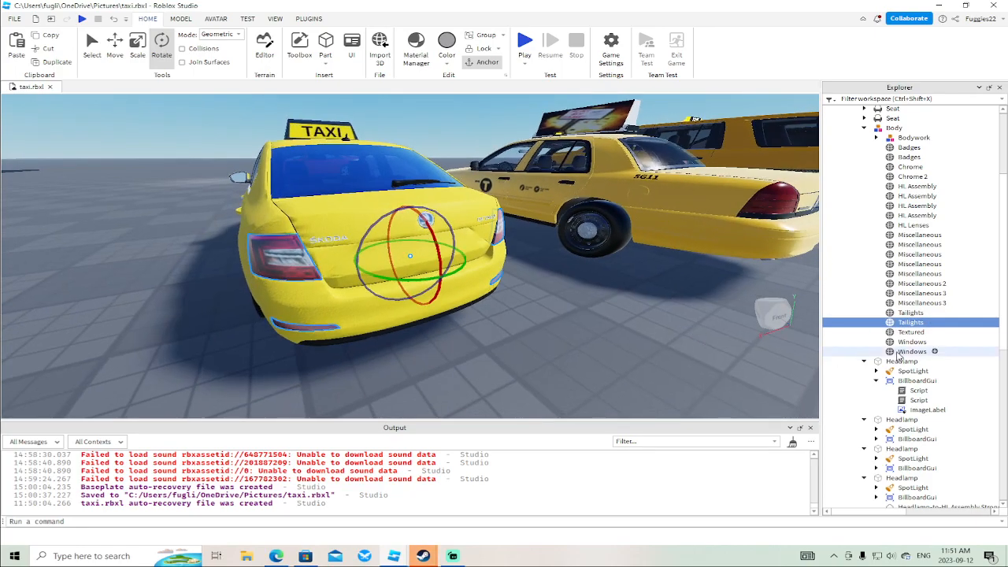
Locate the first Headlamp on the car and read the On/Off Light script in its SpotLight.
{"action": "left_click", "coordinate": [882, 364]}
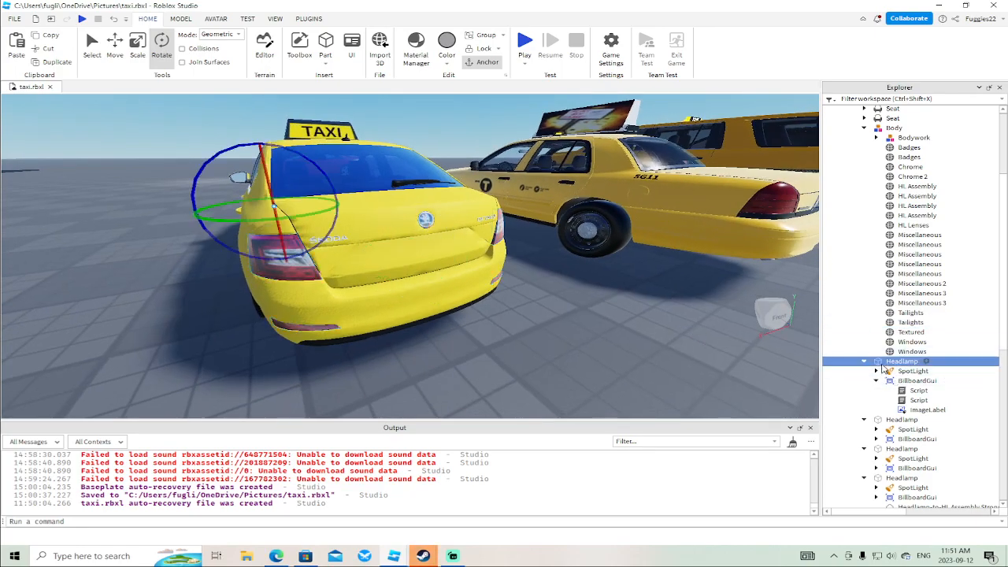
{"action": "key", "text": "f"}
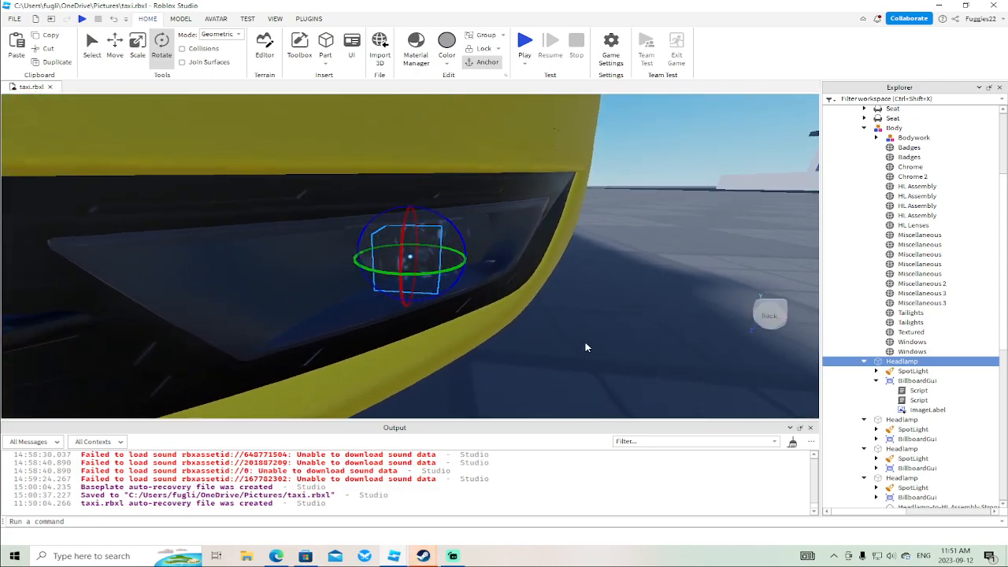
{"action": "left_click", "coordinate": [876, 370]}
{"action": "double_click", "coordinate": [915, 382]}
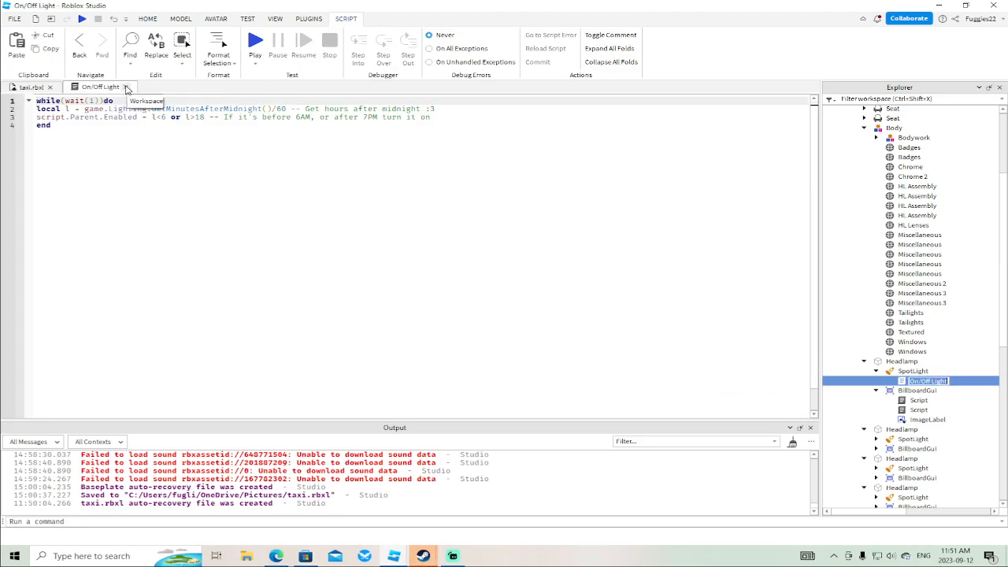
{"action": "left_click", "coordinate": [124, 86]}
{"action": "scroll", "coordinate": [685, 256], "scroll_direction": "down", "scroll_amount": 5}
{"action": "scroll", "coordinate": [582, 262], "scroll_direction": "up", "scroll_amount": 6}
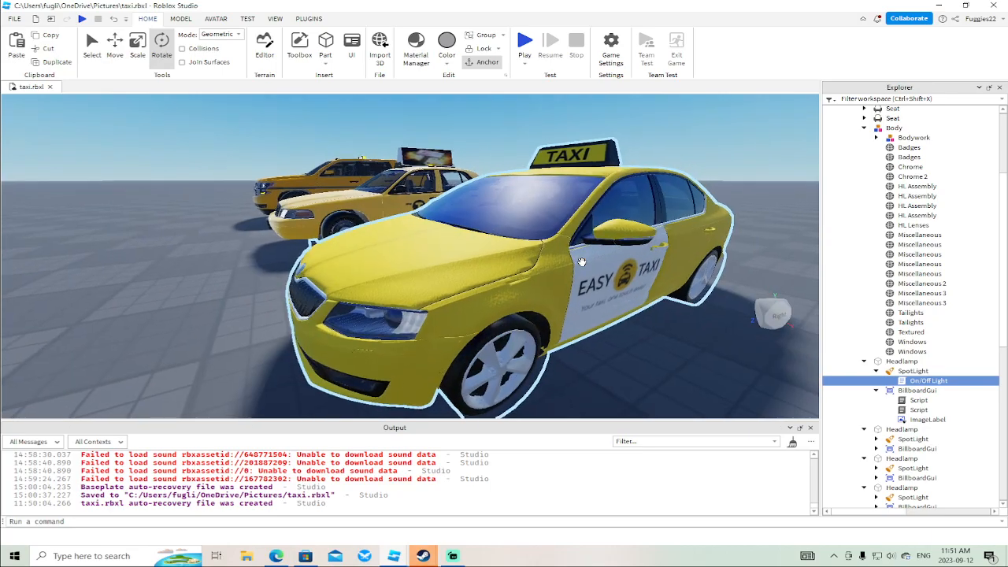
View the Octavia taxi from the front and collapse its Headlamp and taillight parts in the Explorer.
{"action": "right_click_drag", "start_coordinate": [582, 262], "coordinate": [582, 262]}
{"action": "scroll", "coordinate": [581, 261], "scroll_direction": "up", "scroll_amount": 3}
{"action": "scroll", "coordinate": [582, 261], "scroll_direction": "down", "scroll_amount": 10}
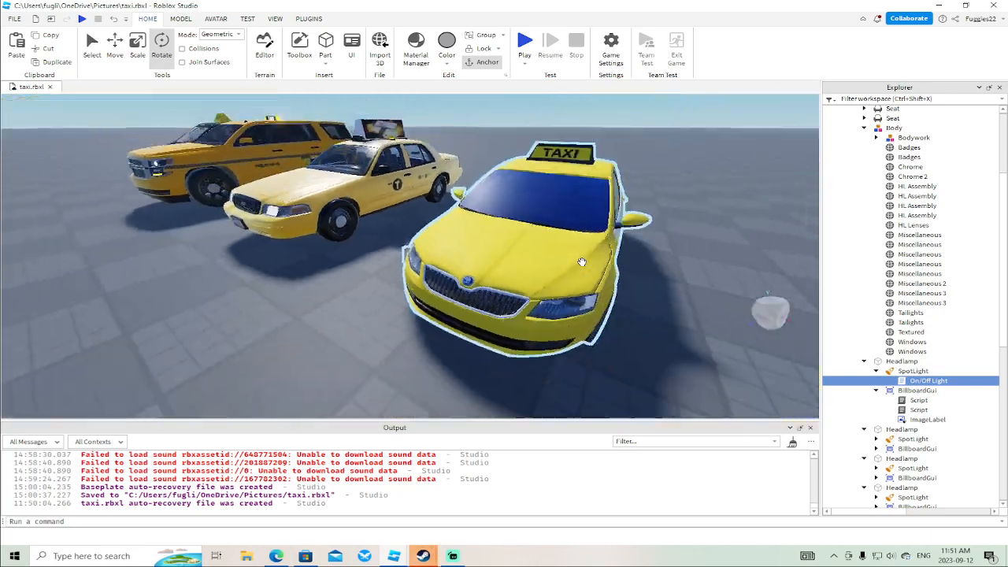
{"action": "left_click", "coordinate": [876, 370]}
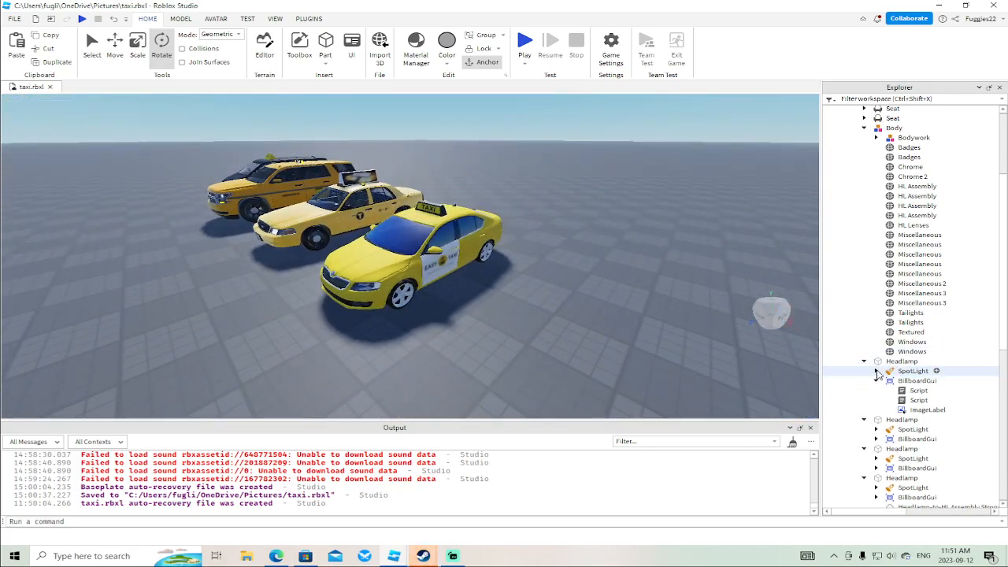
{"action": "left_click", "coordinate": [876, 380]}
{"action": "scroll", "coordinate": [865, 393], "scroll_direction": "down", "scroll_amount": 3}
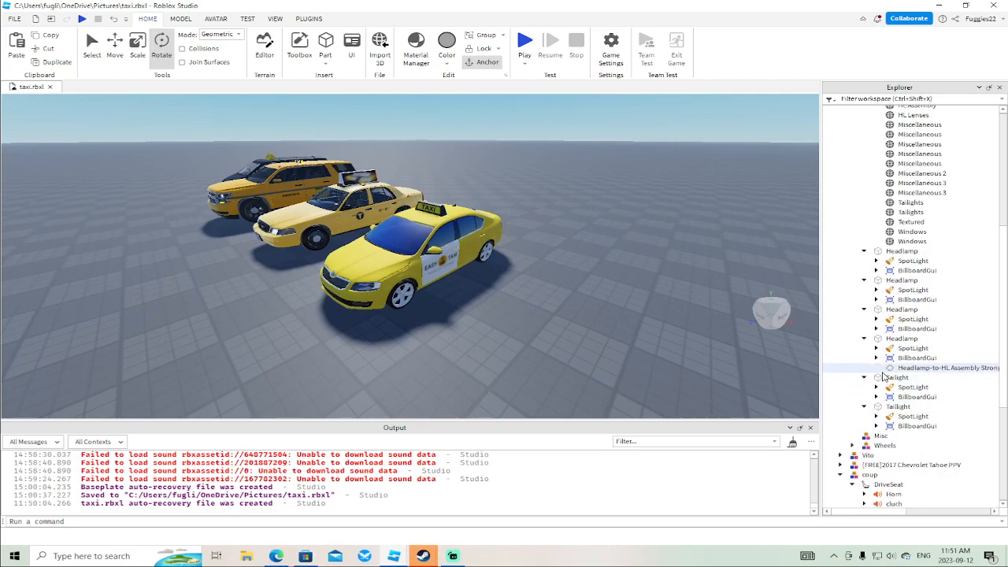
{"action": "left_click", "coordinate": [863, 250]}
{"action": "left_click", "coordinate": [864, 261]}
{"action": "left_click", "coordinate": [864, 270]}
{"action": "left_click", "coordinate": [863, 280]}
{"action": "left_click", "coordinate": [863, 290]}
{"action": "left_click", "coordinate": [863, 299]}
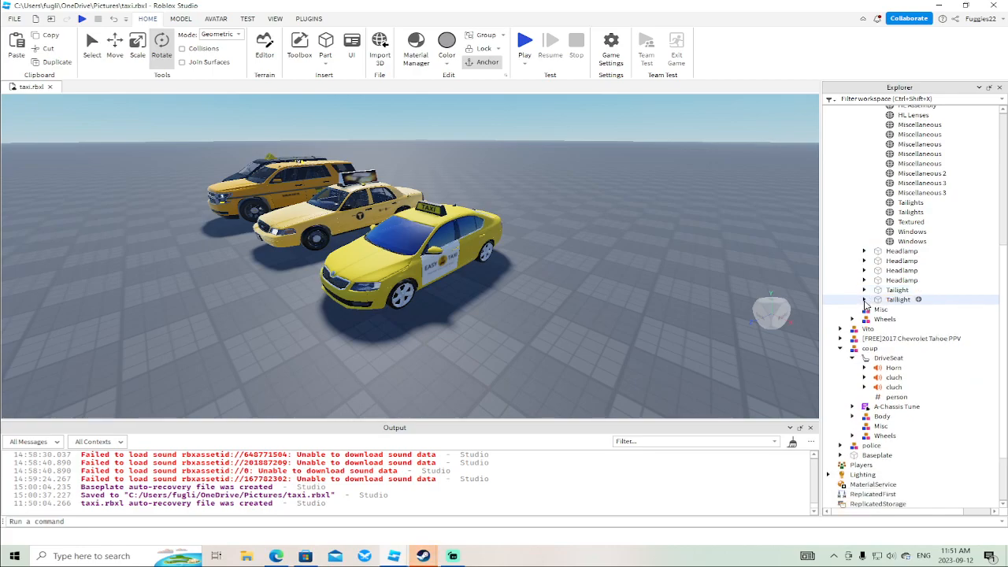
Delete the four Headlamp parts and two taillight parts from the Octavia taxi.
{"action": "left_click", "coordinate": [879, 299]}
{"action": "left_click", "coordinate": [879, 290], "text": "ctrl"}
{"action": "left_click", "coordinate": [879, 279], "text": "ctrl"}
{"action": "left_click", "coordinate": [878, 270], "text": "ctrl"}
{"action": "left_click", "coordinate": [879, 260], "text": "ctrl"}
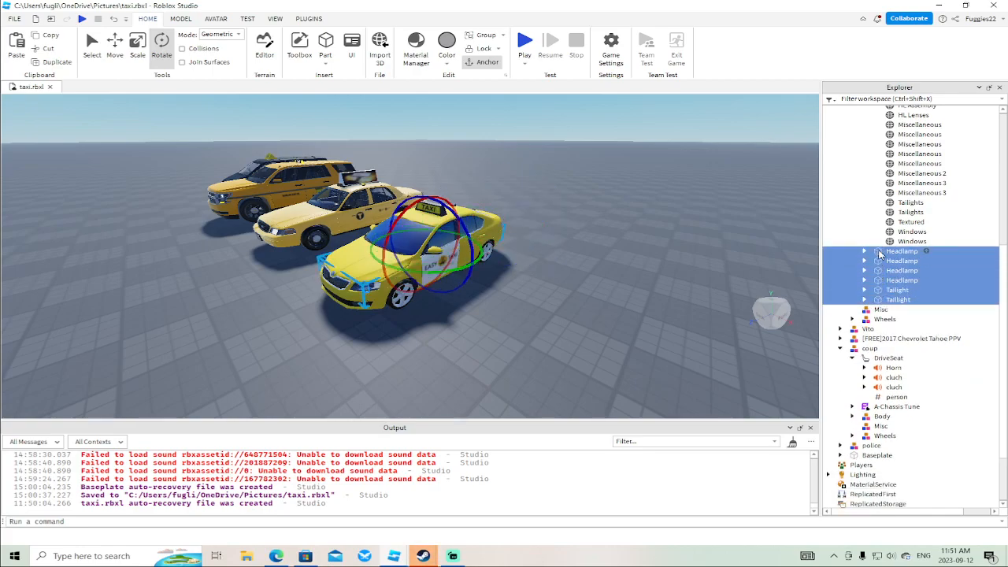
{"action": "key", "text": "Delete"}
Delete the whole Octavia taxi from the workspace.
{"action": "right_click_drag", "start_coordinate": [650, 180], "coordinate": [650, 180]}
{"action": "scroll", "coordinate": [650, 180], "scroll_direction": "down", "scroll_amount": 3}
{"action": "left_click", "coordinate": [498, 289]}
{"action": "right_click_drag", "start_coordinate": [498, 290], "coordinate": [494, 278]}
{"action": "key", "text": "Delete"}
Rename the 2014 Chevy Caprice PPV model inside Ford Crown Vic NYC TAXI as taxia.
{"action": "left_click", "coordinate": [477, 261]}
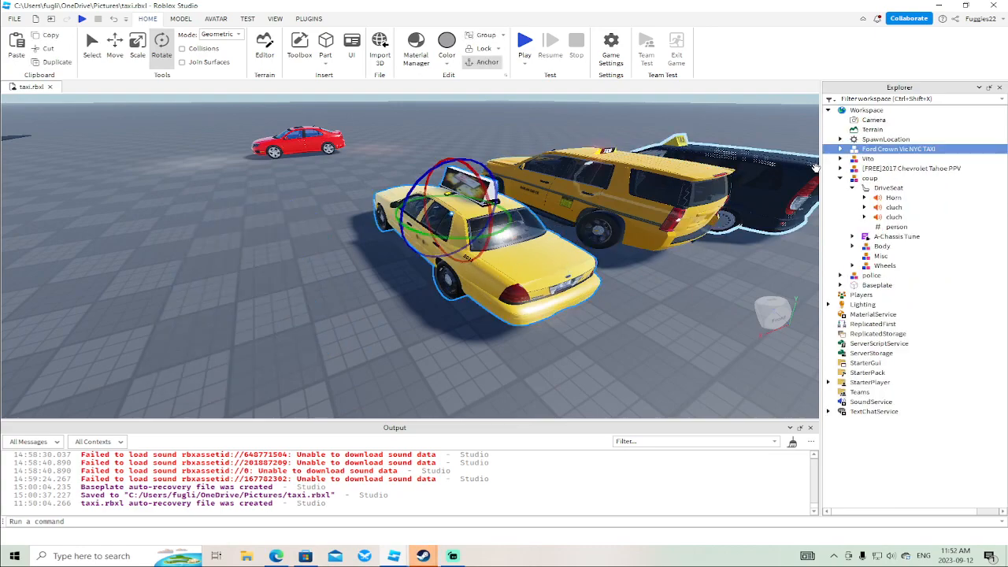
{"action": "left_click", "coordinate": [840, 178]}
{"action": "left_click", "coordinate": [840, 149]}
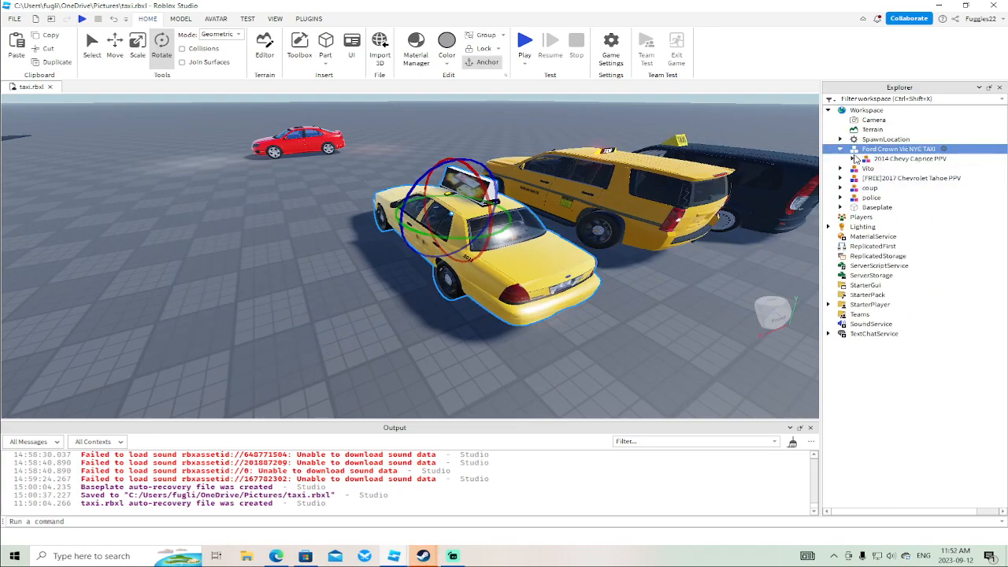
{"action": "left_click", "coordinate": [853, 158]}
{"action": "right_click", "coordinate": [876, 161]}
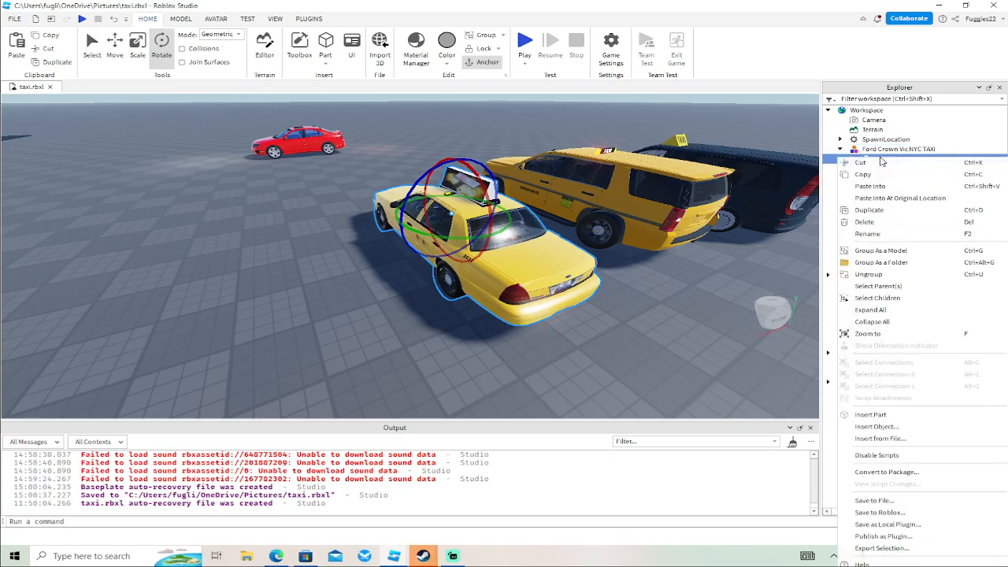
{"action": "left_click", "coordinate": [874, 236]}
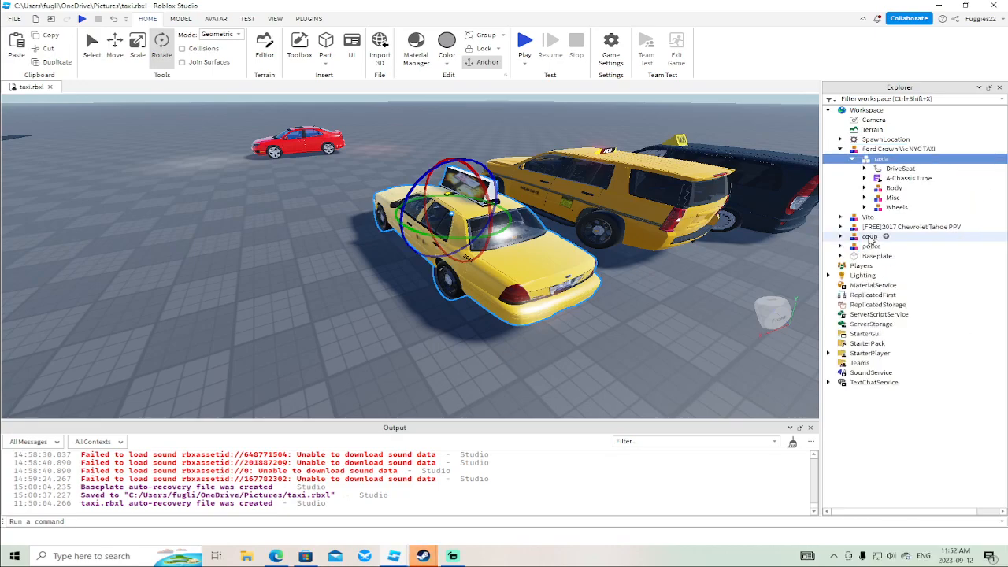
Delete the HN sound and Pickup from the Crown Vic taxia's DriveSeat, along with its old A-Chassis Tune.
{"action": "left_click", "coordinate": [863, 169]}
{"action": "left_click", "coordinate": [887, 179]}
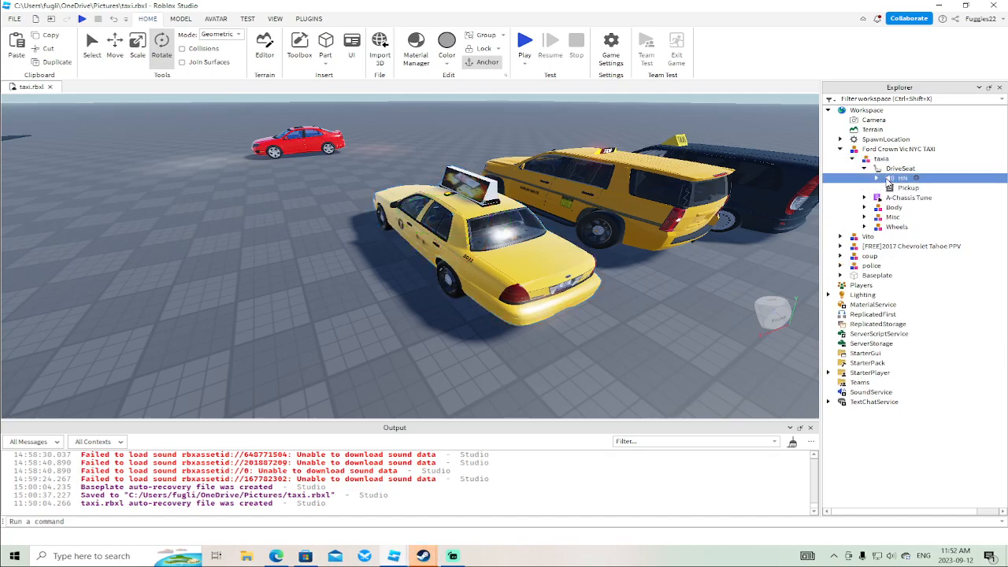
{"action": "key", "text": "Delete"}
{"action": "left_click", "coordinate": [899, 181]}
{"action": "key", "text": "Delete"}
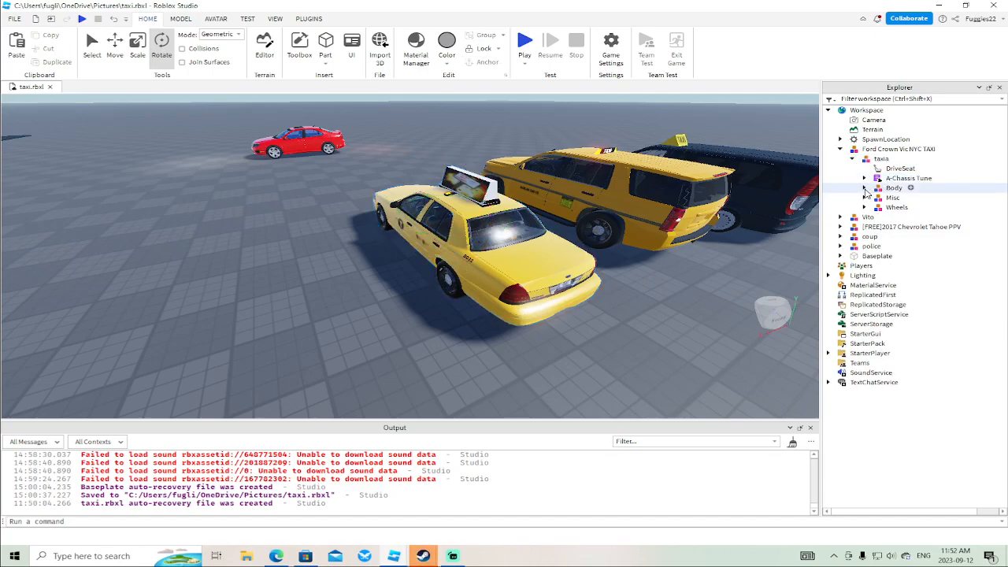
{"action": "left_click", "coordinate": [864, 188]}
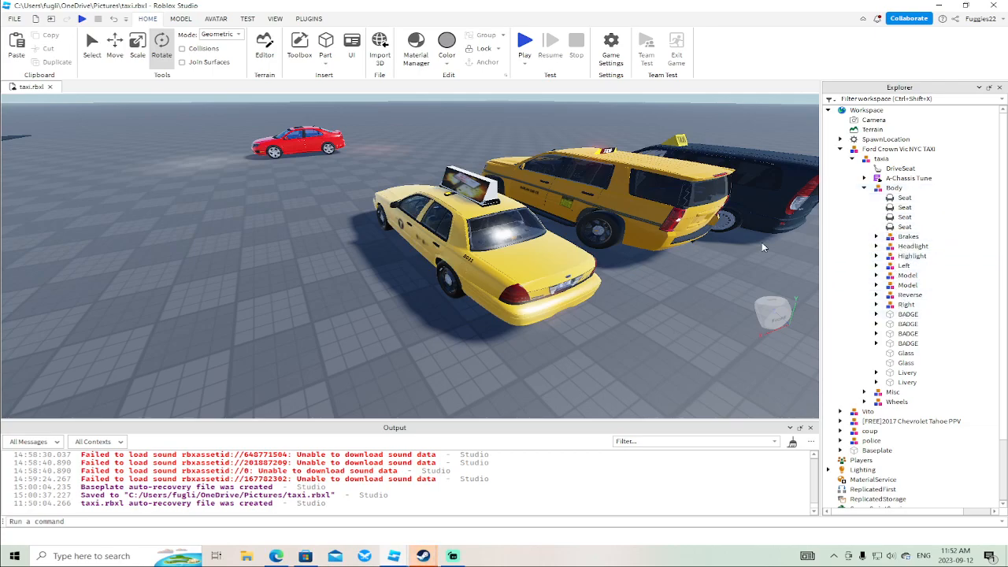
{"action": "left_click", "coordinate": [865, 188]}
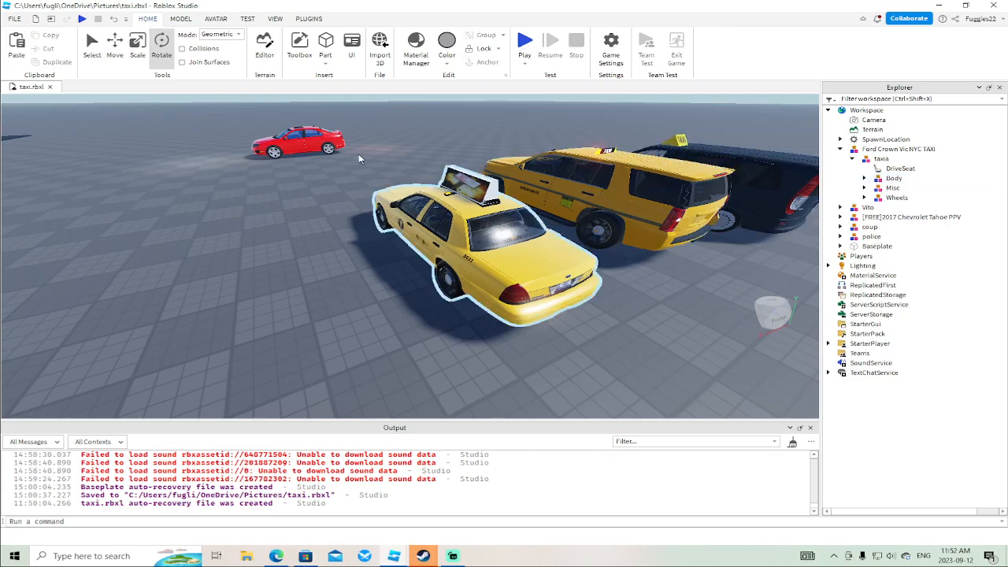
Copy the coup's Horn, two cluch sounds, person value and A-Chassis Tune into the Crown Vic's taxia model.
{"action": "left_click", "coordinate": [298, 142]}
{"action": "left_click", "coordinate": [840, 227]}
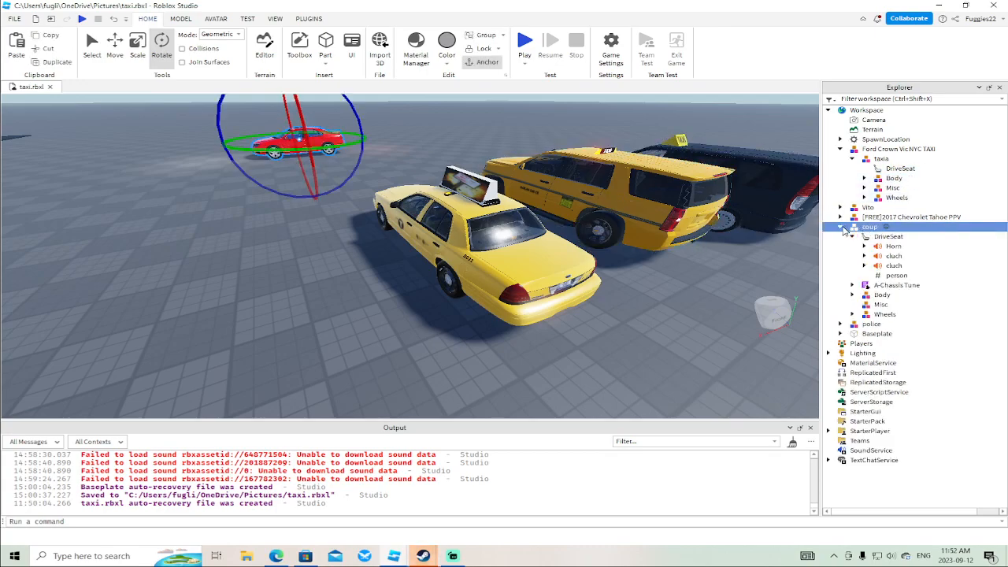
{"action": "left_click", "coordinate": [887, 247]}
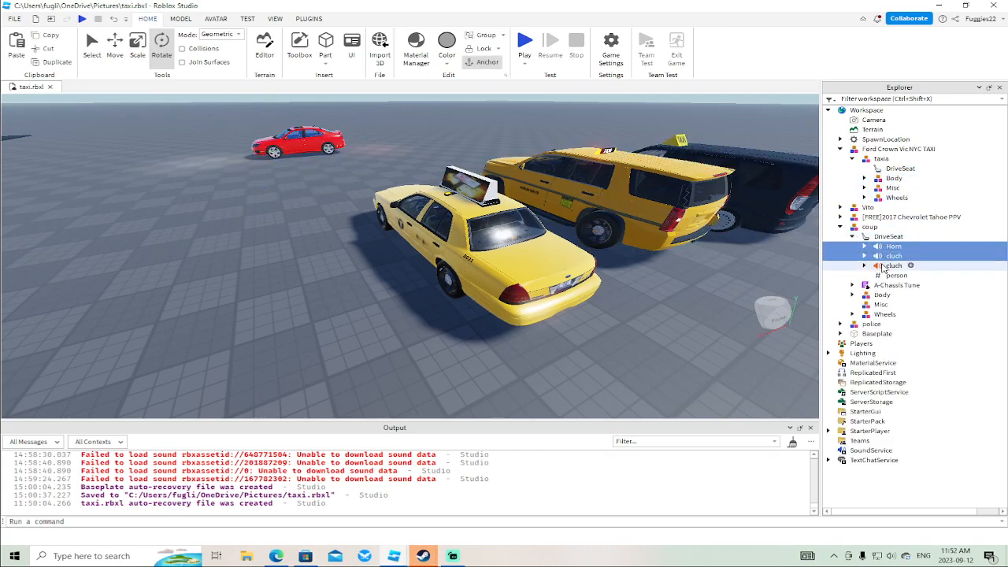
{"action": "left_click", "coordinate": [883, 275], "text": "shift"}
{"action": "right_click", "coordinate": [877, 285]}
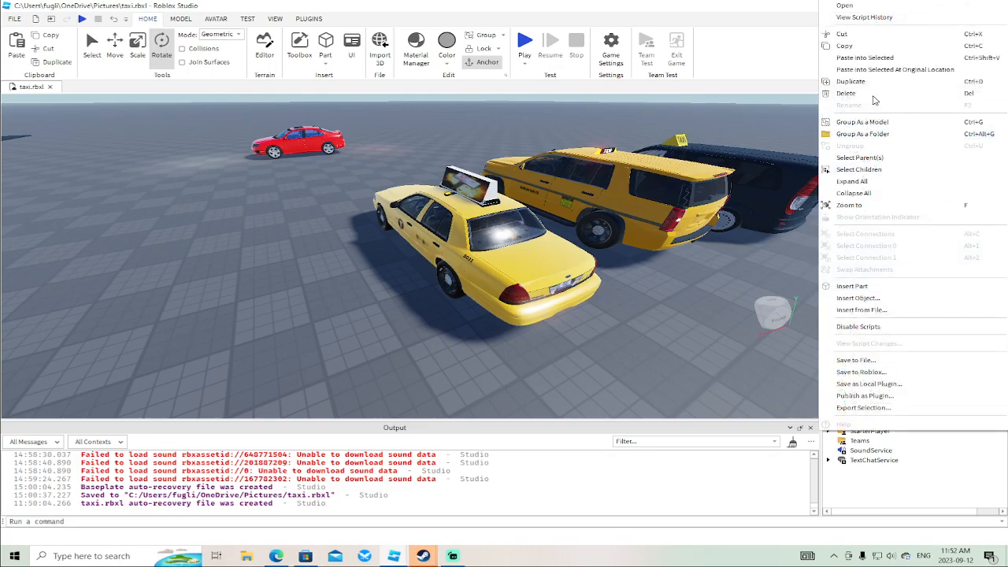
{"action": "left_click", "coordinate": [856, 69]}
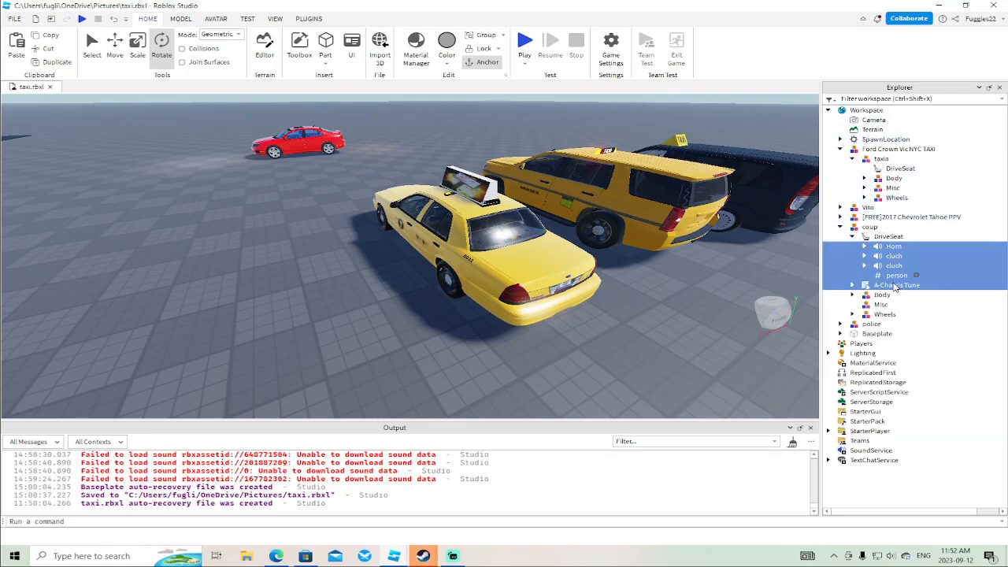
{"action": "left_click", "coordinate": [879, 158]}
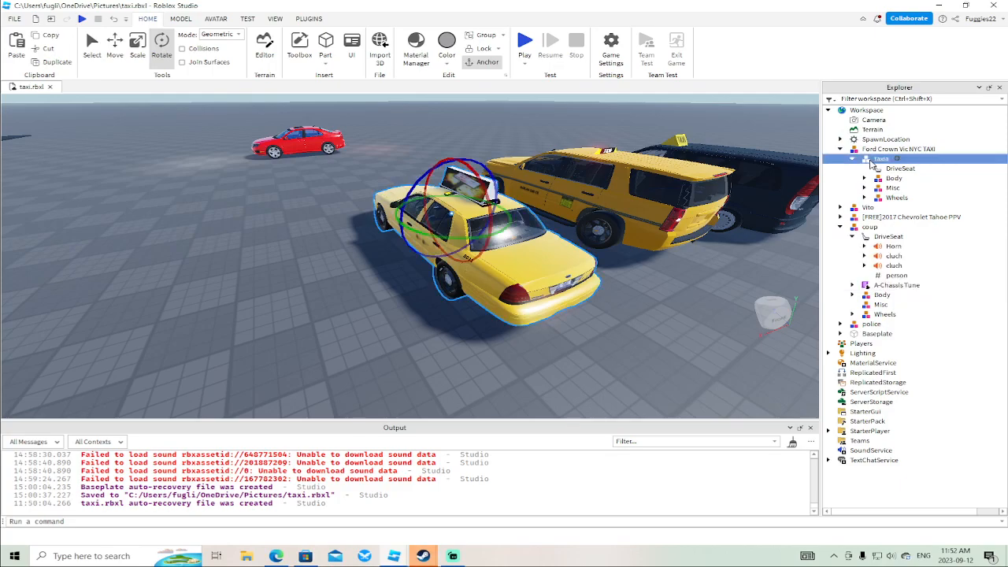
{"action": "right_click", "coordinate": [880, 159]}
{"action": "left_click", "coordinate": [873, 189]}
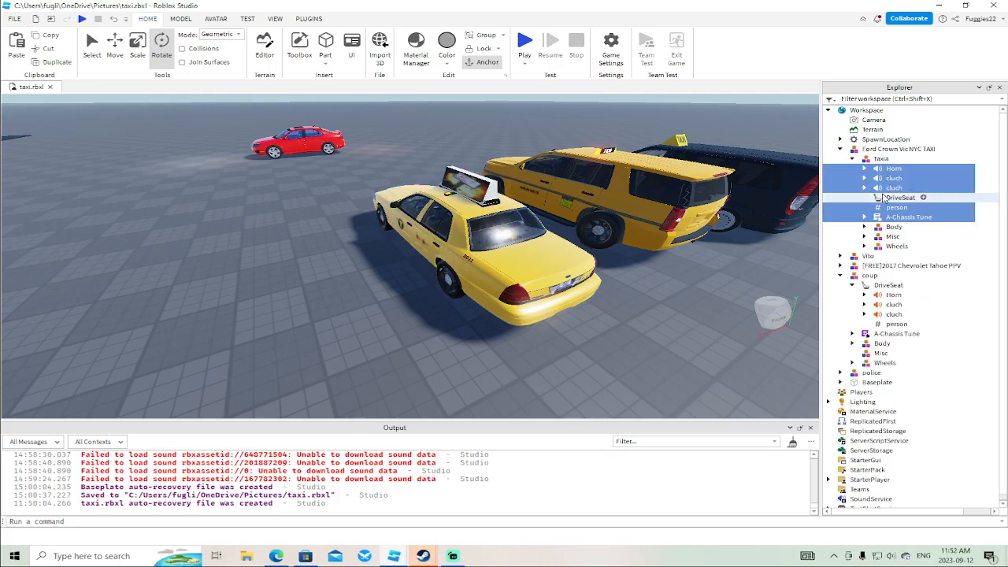
Move the pasted Horn, both cluch sounds and the person value into the taxia's DriveSeat.
{"action": "left_click", "coordinate": [885, 188]}
{"action": "left_click", "coordinate": [889, 207]}
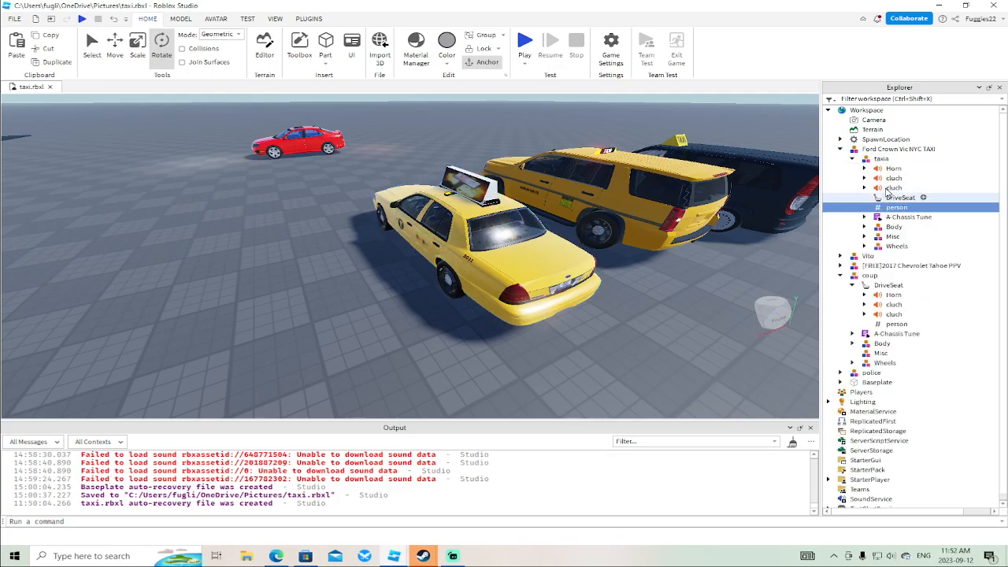
{"action": "left_click", "coordinate": [889, 179], "text": "ctrl"}
{"action": "left_click_drag", "start_coordinate": [890, 172], "coordinate": [899, 199]}
{"action": "left_click", "coordinate": [864, 169]}
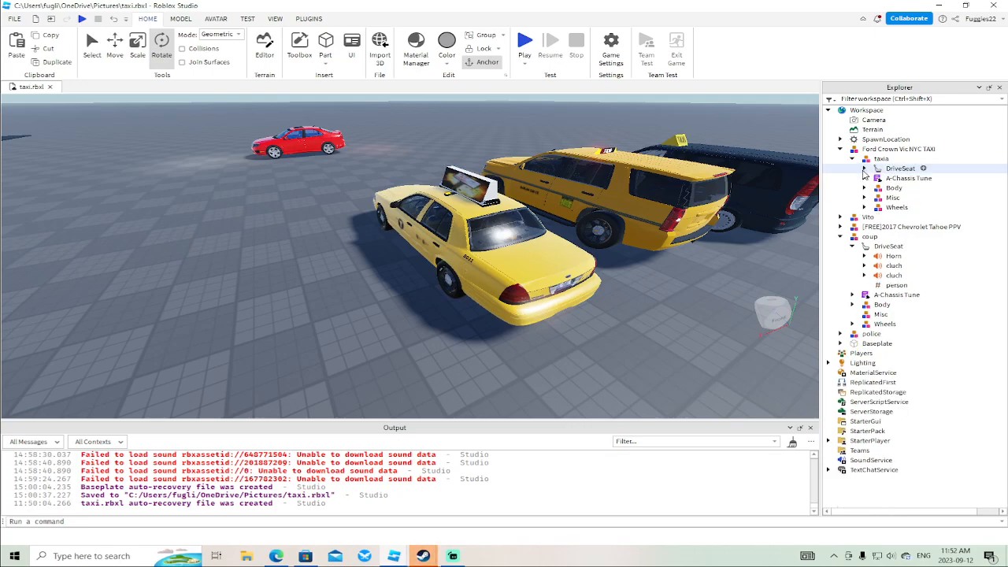
Examine the taxia's Wheels, Misc and Body contents and zoom in on the first BADGE part.
{"action": "left_click", "coordinate": [865, 207]}
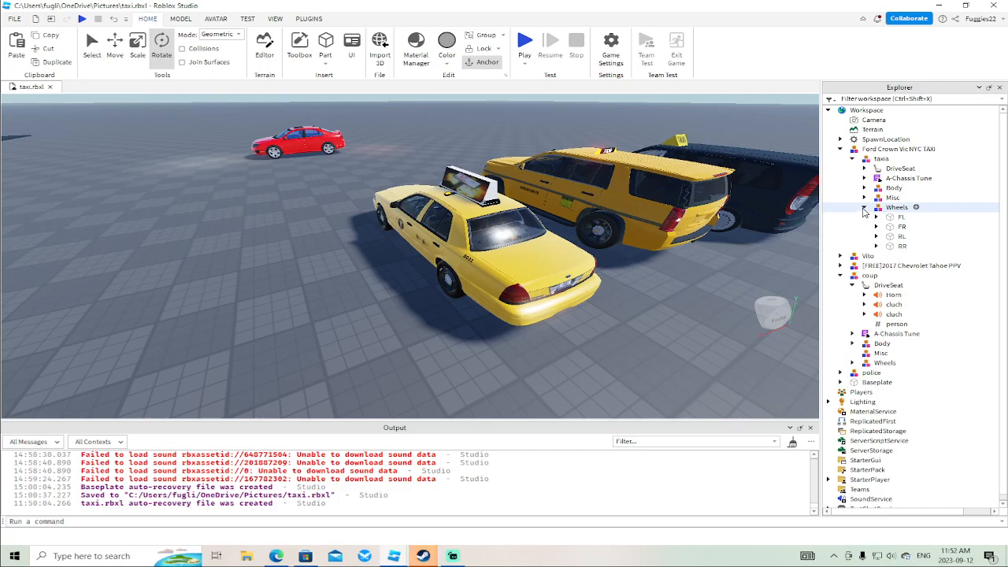
{"action": "left_click", "coordinate": [863, 207]}
{"action": "left_click", "coordinate": [864, 197]}
{"action": "left_click", "coordinate": [864, 197]}
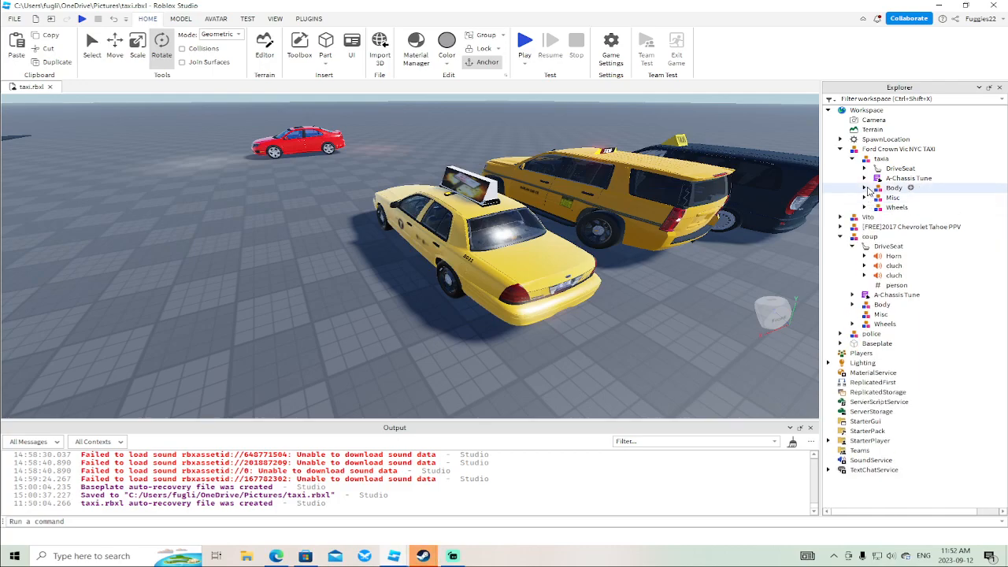
{"action": "left_click", "coordinate": [865, 188]}
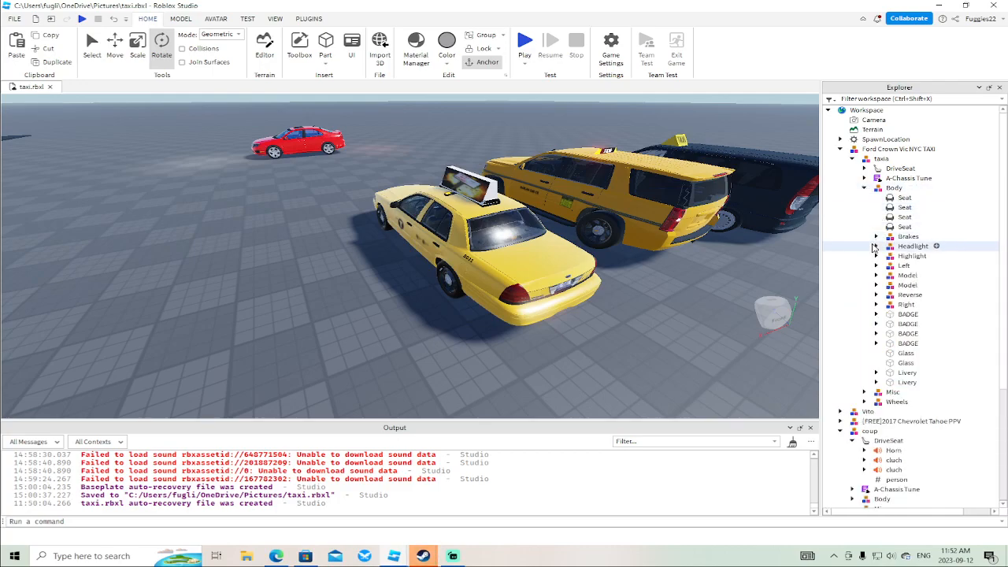
{"action": "left_click", "coordinate": [877, 314]}
{"action": "left_click", "coordinate": [876, 314]}
{"action": "left_click", "coordinate": [894, 315]}
{"action": "key", "text": "f"}
{"action": "right_click_drag", "start_coordinate": [639, 342], "coordinate": [639, 345]}
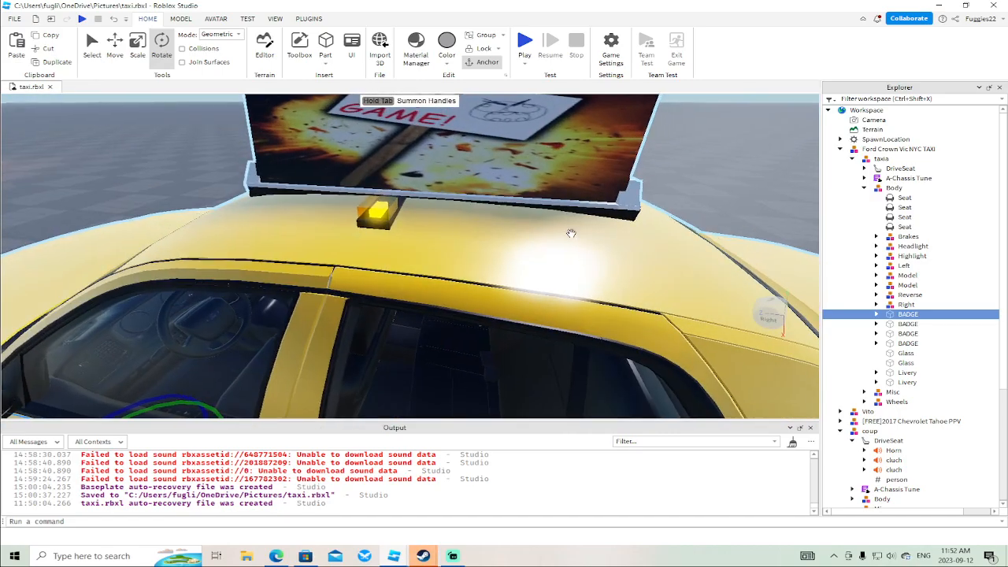
Delete the advertisement images from the two B parts of the Crown Vic's roof sign.
{"action": "left_click", "coordinate": [566, 181], "text": "alt"}
{"action": "scroll", "coordinate": [582, 170], "scroll_direction": "down", "scroll_amount": 5}
{"action": "right_click_drag", "start_coordinate": [582, 170], "coordinate": [584, 170]}
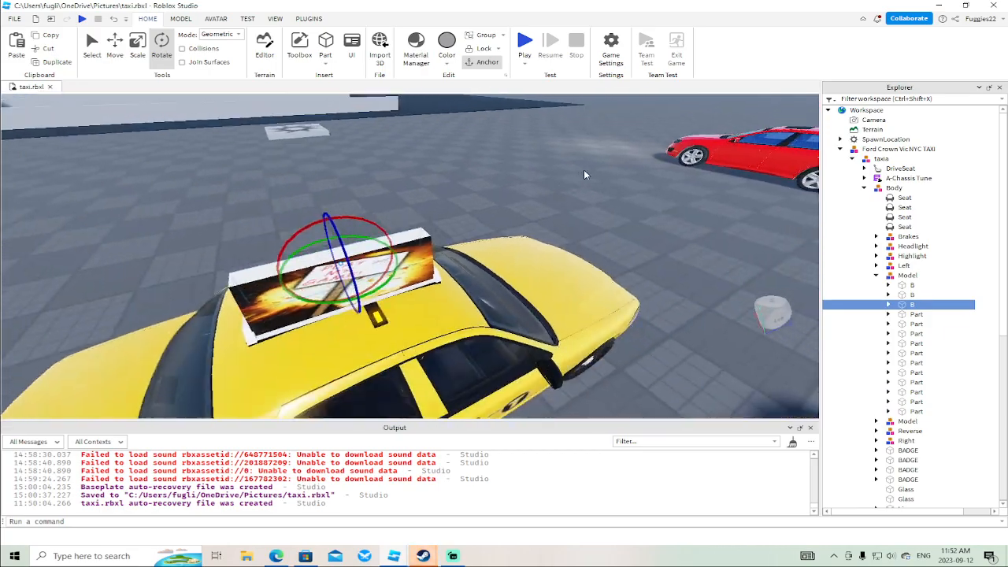
{"action": "left_click", "coordinate": [889, 305]}
{"action": "left_click", "coordinate": [913, 324]}
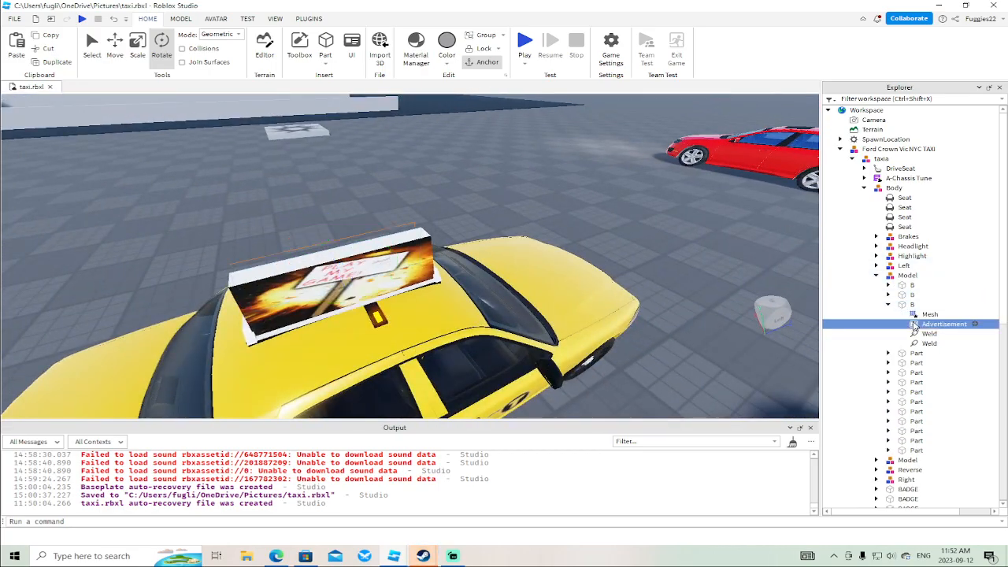
{"action": "key", "text": "Delete"}
{"action": "left_click", "coordinate": [888, 295]}
{"action": "left_click", "coordinate": [903, 304]}
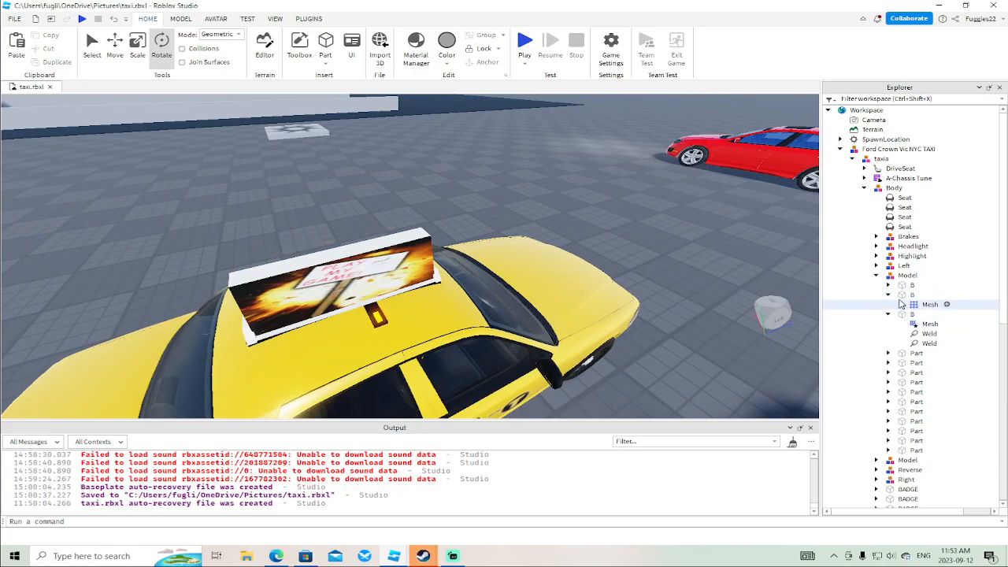
{"action": "left_click", "coordinate": [888, 285]}
{"action": "left_click", "coordinate": [918, 304]}
{"action": "key", "text": "Delete"}
Inspect the roof sign from several angles and select the small yellow Glass light beside it.
{"action": "right_click_drag", "start_coordinate": [713, 268], "coordinate": [714, 269]}
{"action": "key", "text": "d"}
{"action": "key", "text": "w"}
{"action": "key", "text": "e"}
{"action": "key", "text": "d"}
{"action": "left_click", "coordinate": [581, 228]}
{"action": "right_click_drag", "start_coordinate": [581, 229], "coordinate": [582, 227]}
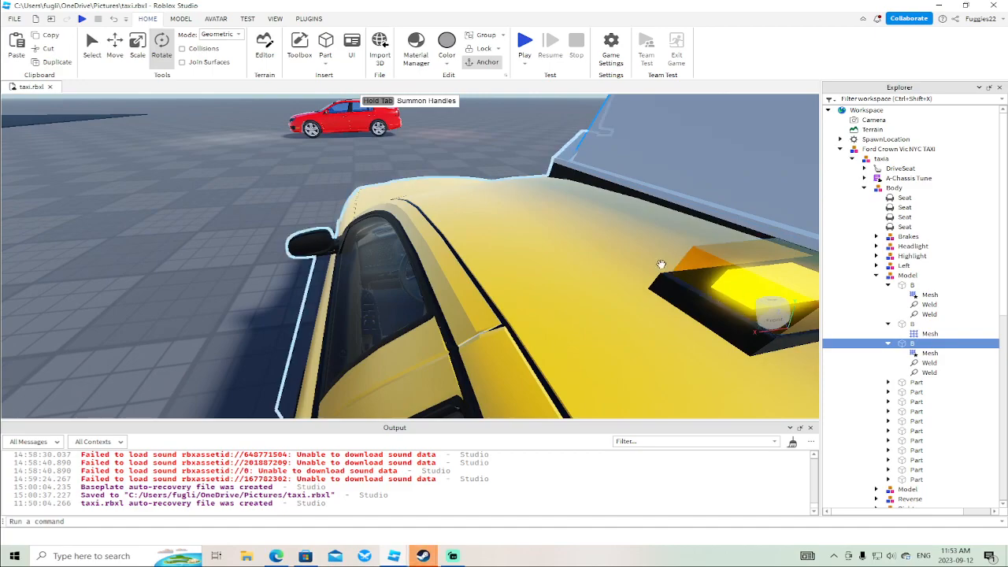
{"action": "key", "text": "s"}
{"action": "key", "text": "d"}
{"action": "right_click", "coordinate": [660, 263]}
{"action": "left_click", "coordinate": [303, 248], "text": "alt"}
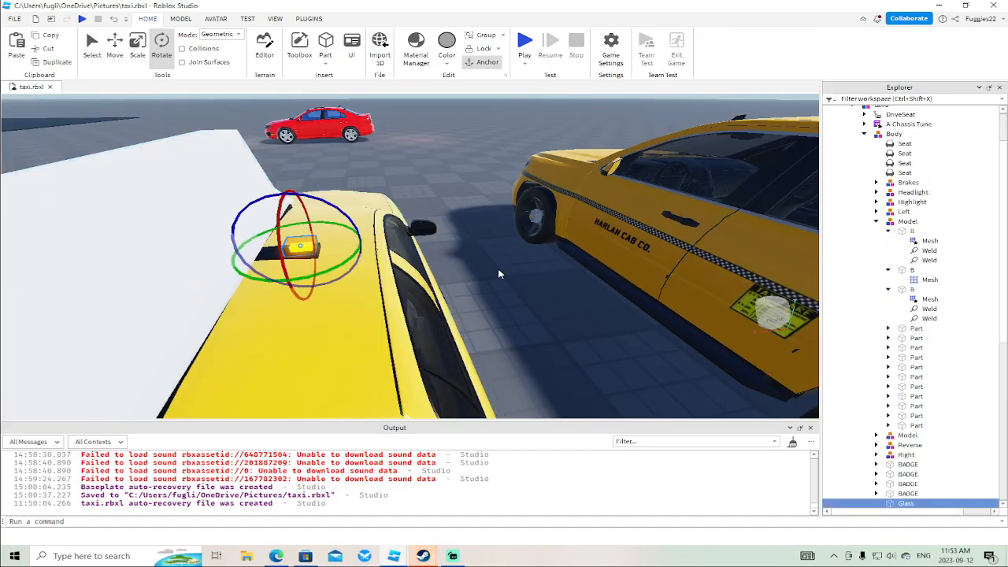
Check the last BADGE part in the taxia's Body, then collapse the roof sign Model and the Body.
{"action": "scroll", "coordinate": [499, 274], "scroll_direction": "down", "scroll_amount": 3}
{"action": "scroll", "coordinate": [951, 404], "scroll_direction": "down", "scroll_amount": 3}
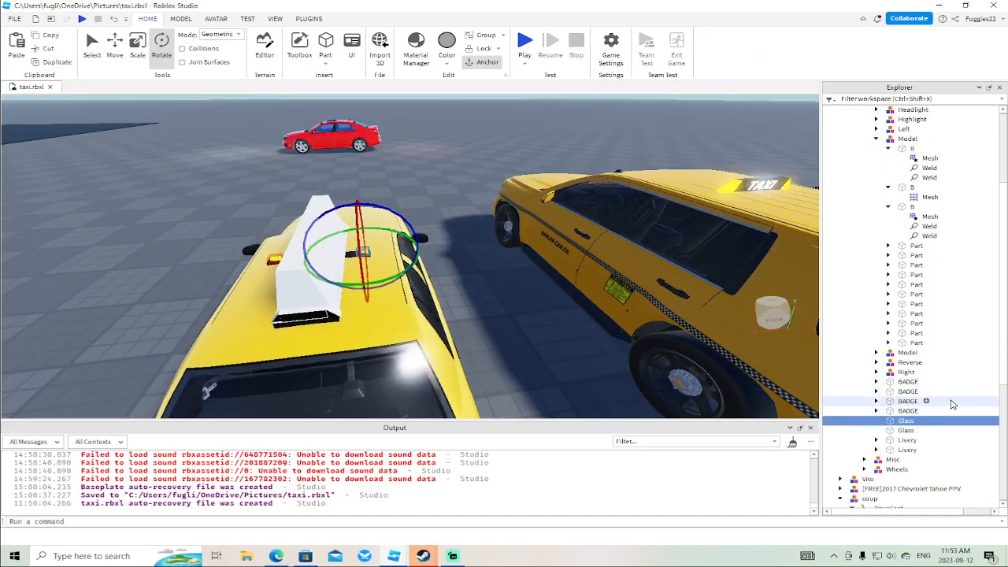
{"action": "left_click", "coordinate": [877, 411]}
{"action": "left_click", "coordinate": [877, 410]}
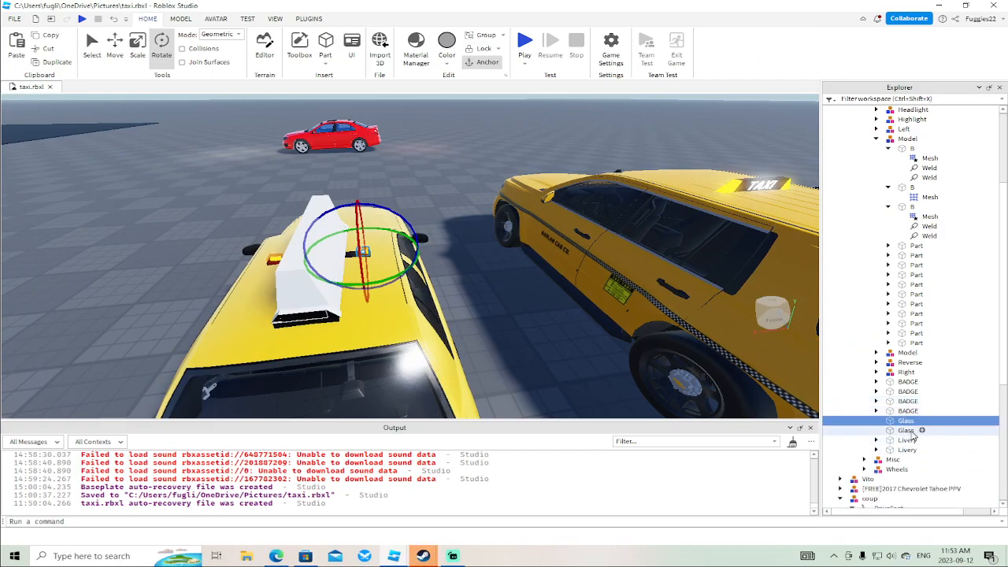
{"action": "scroll", "coordinate": [905, 338], "scroll_direction": "up", "scroll_amount": 3}
{"action": "left_click", "coordinate": [877, 222]}
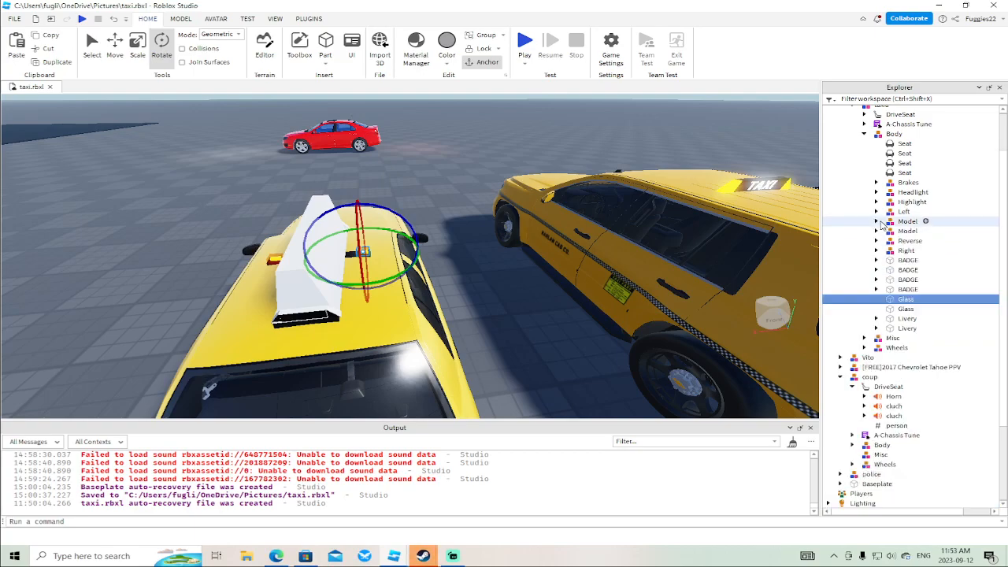
{"action": "scroll", "coordinate": [880, 224], "scroll_direction": "up", "scroll_amount": 2}
{"action": "left_click", "coordinate": [865, 188]}
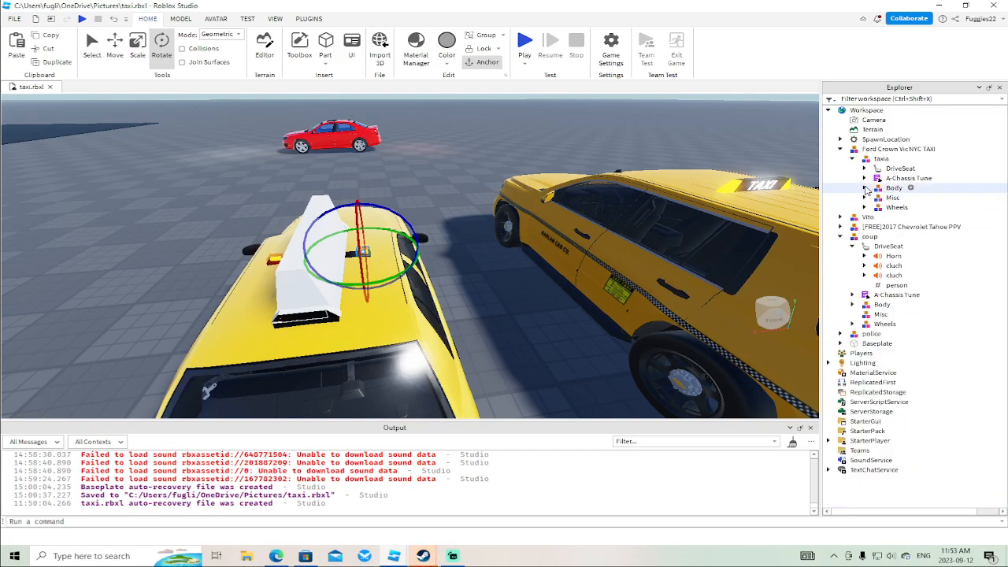
Open the 2017 Chevrolet Tahoe PPV model and delete its Shadow object.
{"action": "left_click", "coordinate": [588, 236]}
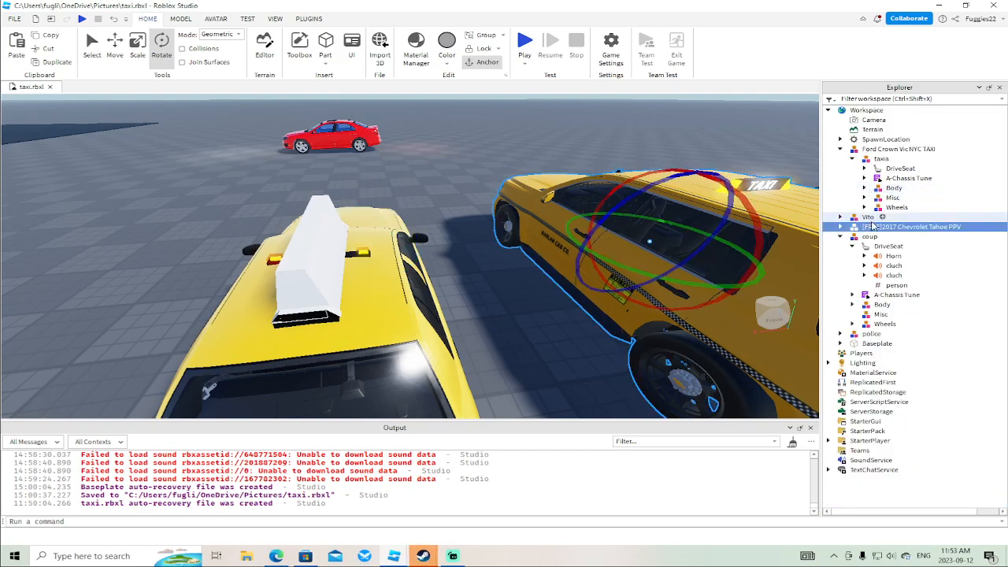
{"action": "left_click", "coordinate": [840, 236]}
{"action": "left_click", "coordinate": [840, 226]}
{"action": "right_click_drag", "start_coordinate": [677, 260], "coordinate": [648, 315]}
{"action": "scroll", "coordinate": [648, 263], "scroll_direction": "down", "scroll_amount": 3}
{"action": "left_click", "coordinate": [885, 245]}
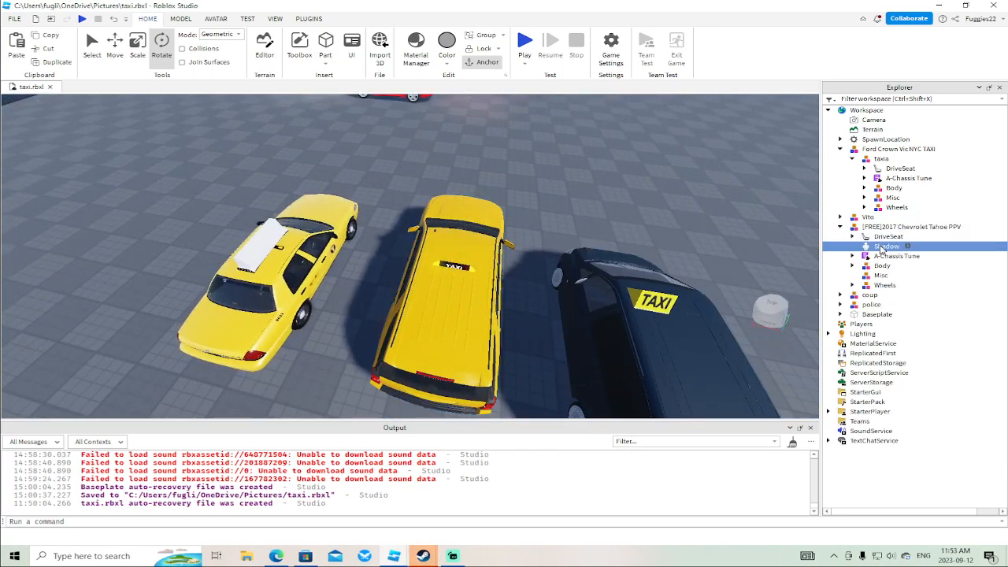
{"action": "key", "text": "Delete"}
Delete everything inside the Chevrolet Tahoe's DriveSeat, including SirenControl.
{"action": "left_click", "coordinate": [852, 236]}
{"action": "left_click", "coordinate": [894, 245]}
{"action": "key", "text": "Delete"}
{"action": "left_click", "coordinate": [895, 246]}
{"action": "key", "text": "Delete"}
{"action": "left_click", "coordinate": [892, 247]}
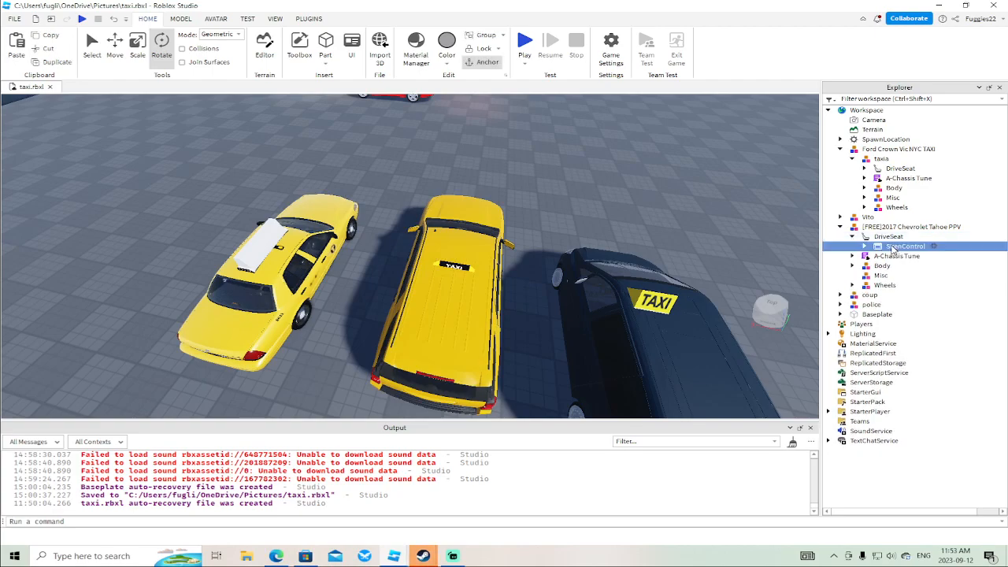
{"action": "key", "text": "Delete"}
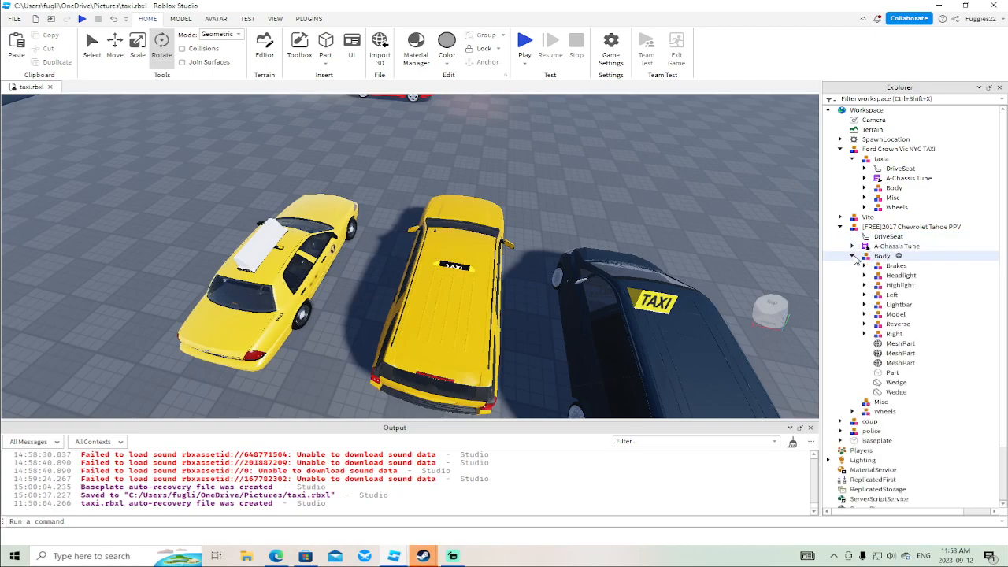
Check the Chevrolet Tahoe's Body and Wheels contents and delete its A-Chassis Tune.
{"action": "left_click", "coordinate": [852, 255]}
{"action": "left_click", "coordinate": [852, 274]}
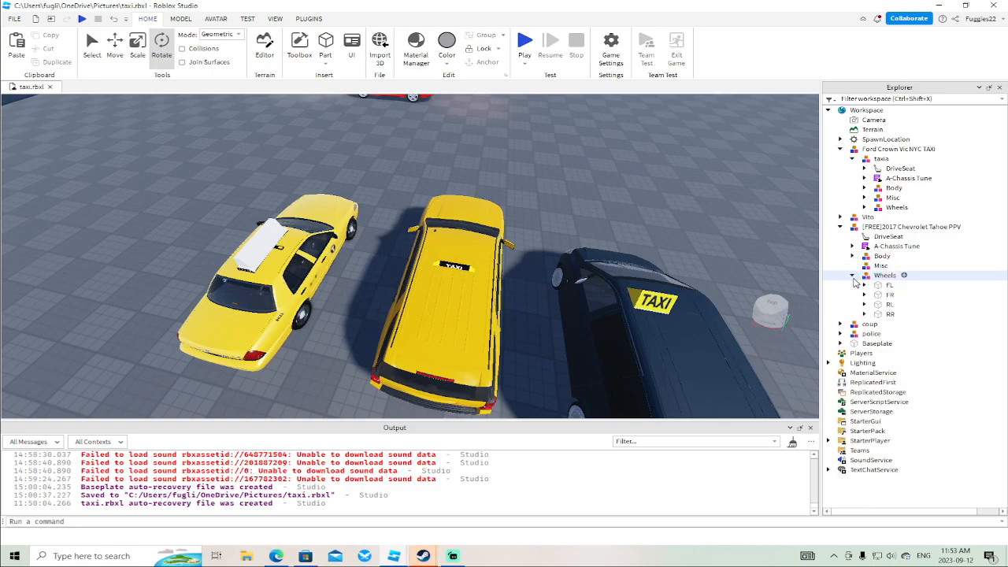
{"action": "left_click", "coordinate": [852, 275]}
{"action": "left_click", "coordinate": [876, 247]}
{"action": "key", "text": "Delete"}
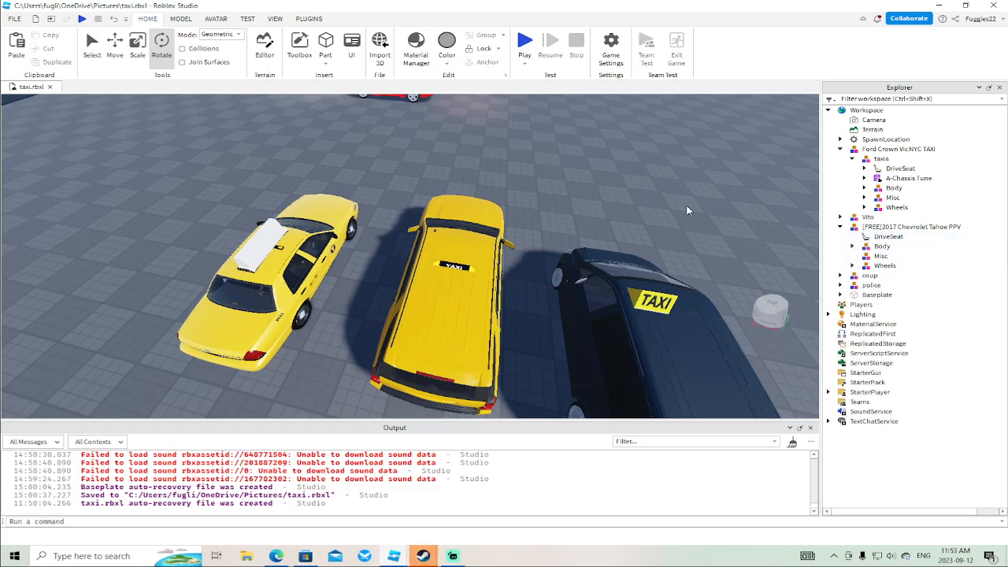
Copy the coup's A-Chassis Tune into the 2017 Chevrolet Tahoe PPV model.
{"action": "right_click_drag", "start_coordinate": [699, 208], "coordinate": [673, 206]}
{"action": "left_click", "coordinate": [356, 170]}
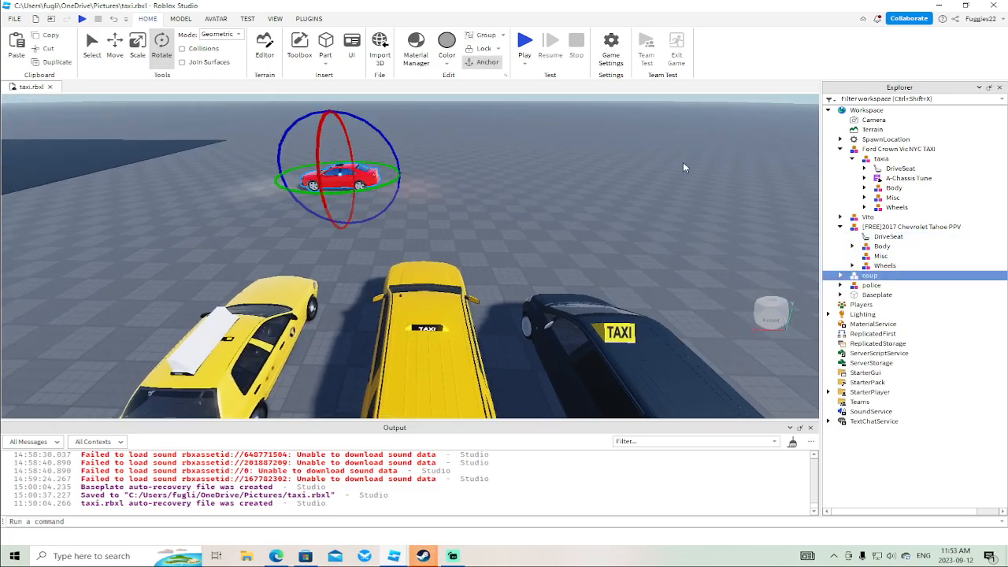
{"action": "left_click", "coordinate": [840, 275]}
{"action": "right_click", "coordinate": [896, 333]}
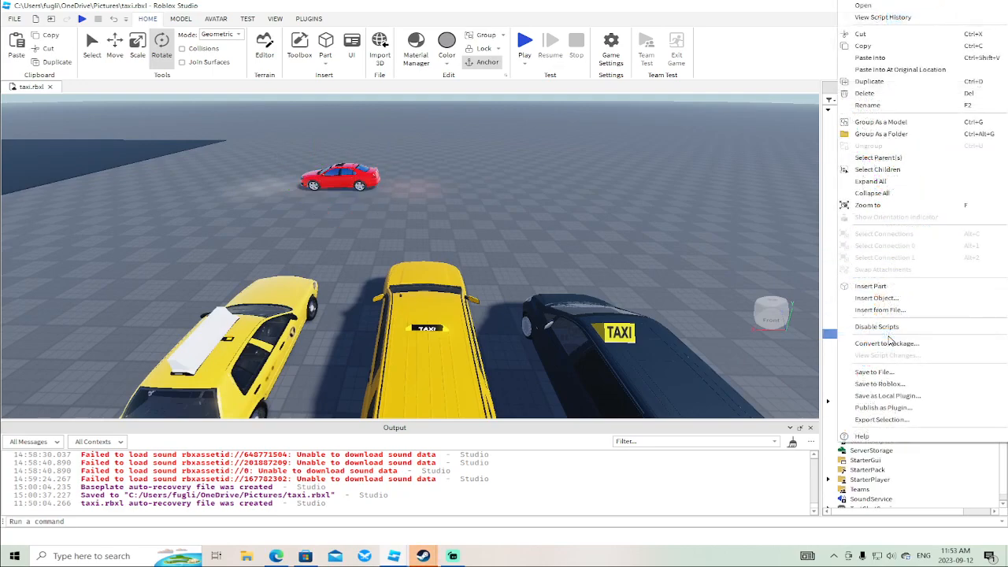
{"action": "left_click", "coordinate": [870, 51]}
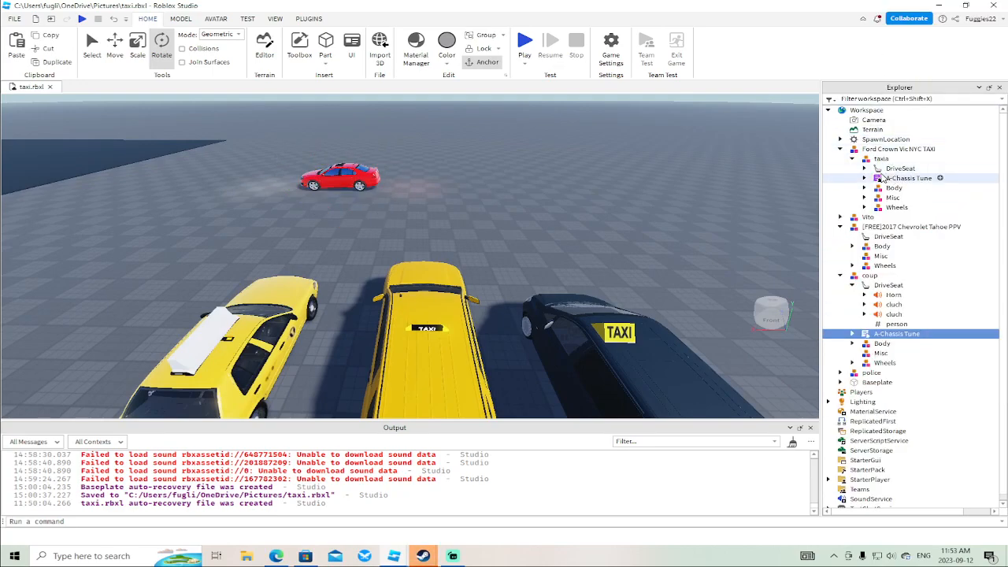
{"action": "left_click", "coordinate": [876, 229]}
{"action": "right_click", "coordinate": [876, 229]}
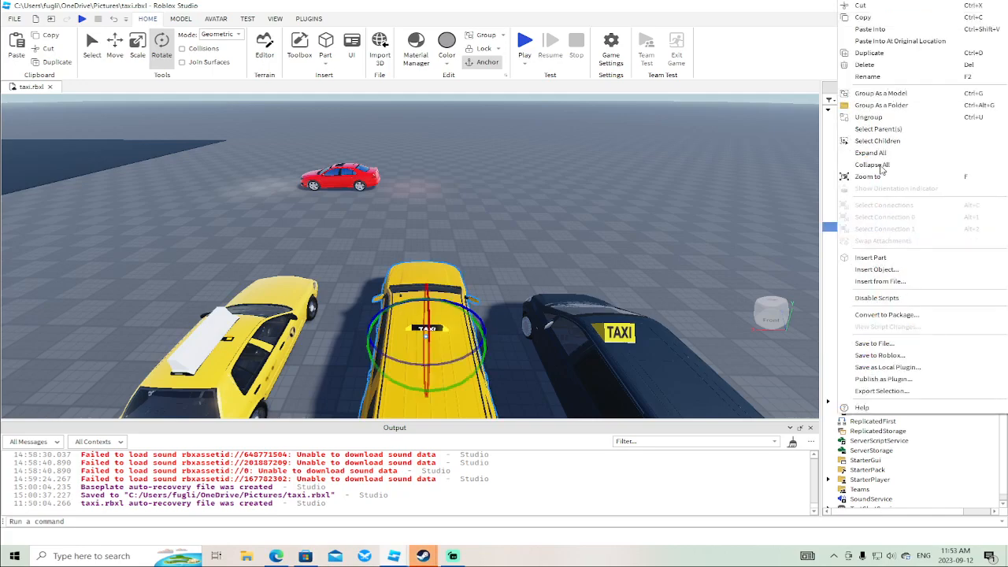
{"action": "left_click", "coordinate": [873, 30]}
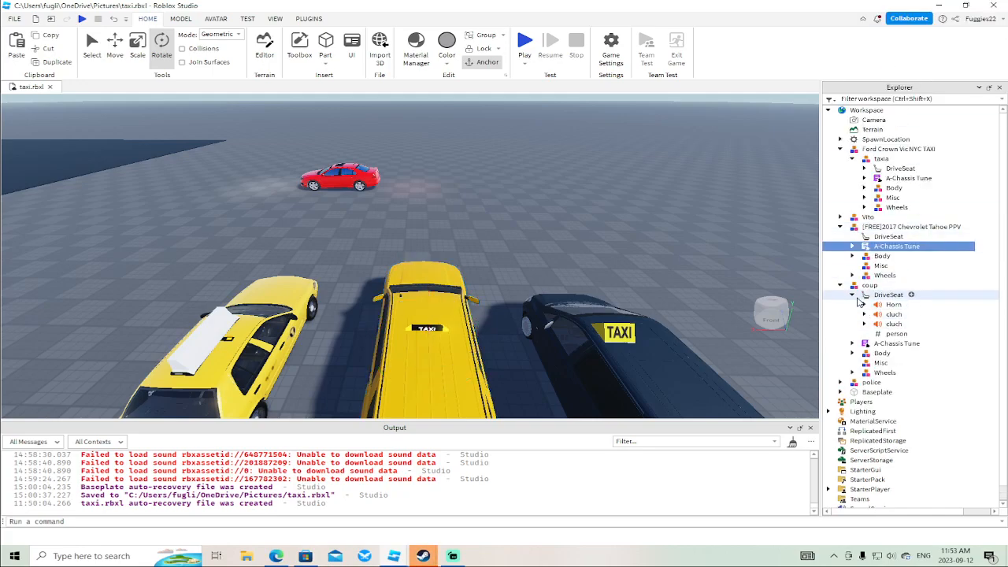
Copy the Horn, both cluch sounds and the person value from the coup's DriveSeat into the Tahoe's DriveSeat.
{"action": "left_click", "coordinate": [883, 306]}
{"action": "left_click", "coordinate": [887, 315], "text": "ctrl"}
{"action": "left_click", "coordinate": [886, 324], "text": "ctrl"}
{"action": "left_click", "coordinate": [885, 333], "text": "ctrl"}
{"action": "right_click", "coordinate": [886, 336]}
{"action": "left_click", "coordinate": [846, 29]}
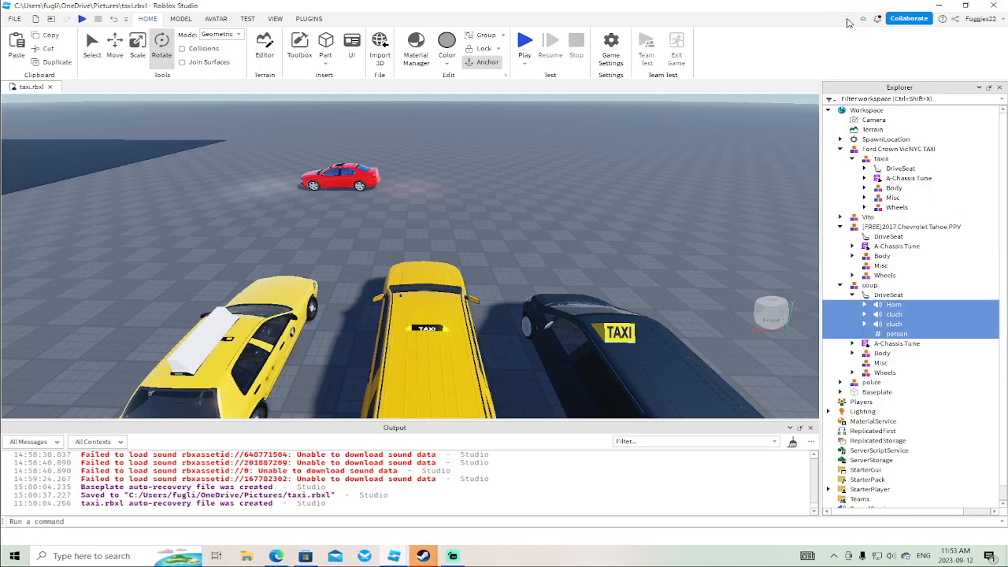
{"action": "left_click", "coordinate": [876, 228]}
{"action": "left_click", "coordinate": [876, 237]}
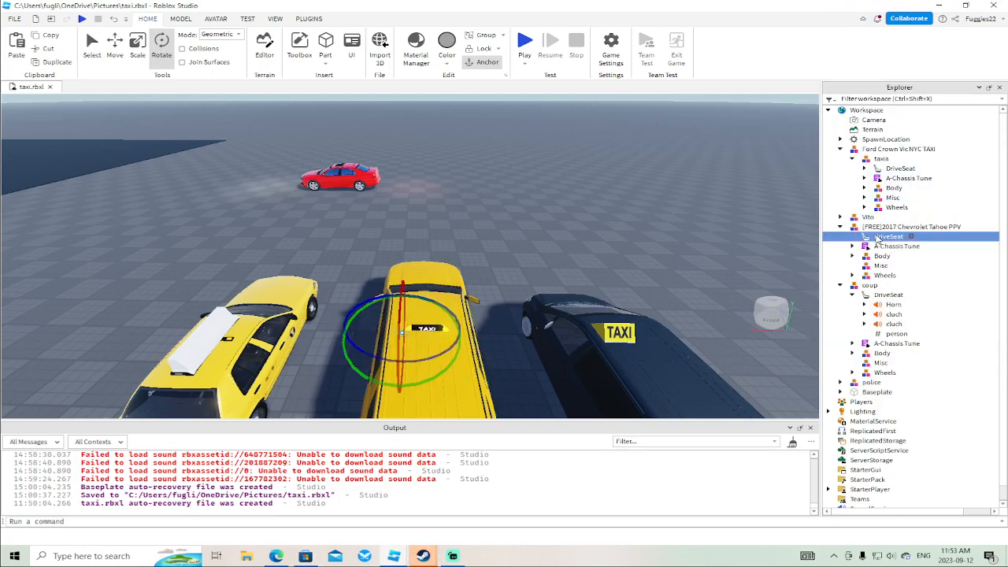
{"action": "right_click", "coordinate": [884, 236]}
{"action": "left_click", "coordinate": [879, 33]}
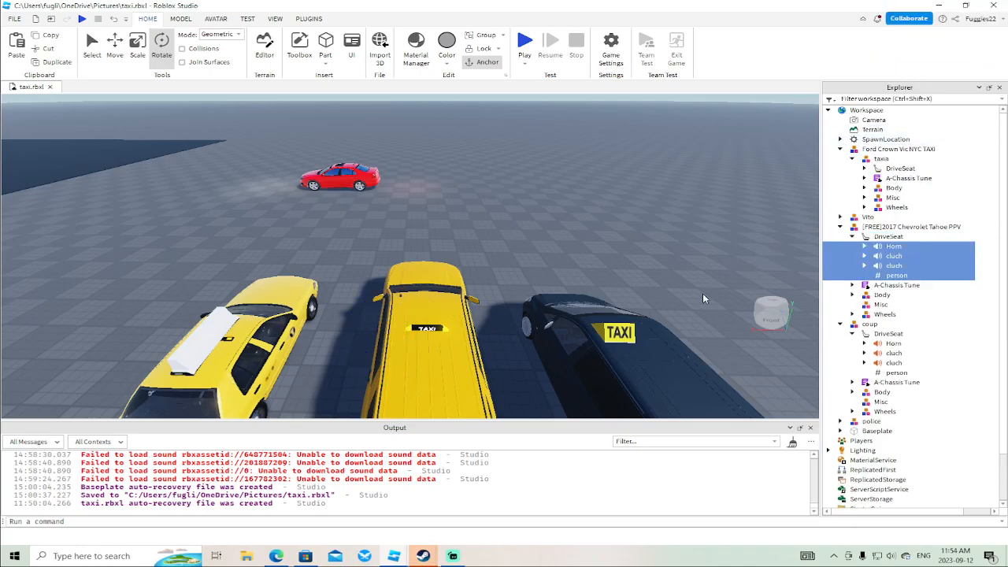
Rename the [FREE]2017 Chevrolet Tahoe PPV model as taxib.
{"action": "right_click_drag", "start_coordinate": [648, 231], "coordinate": [648, 232]}
{"action": "scroll", "coordinate": [647, 231], "scroll_direction": "down", "scroll_amount": 3}
{"action": "left_click_drag", "start_coordinate": [555, 304], "coordinate": [605, 304]}
{"action": "right_click_drag", "start_coordinate": [549, 327], "coordinate": [549, 327]}
{"action": "left_click", "coordinate": [489, 384]}
{"action": "right_click_drag", "start_coordinate": [489, 384], "coordinate": [488, 384]}
{"action": "scroll", "coordinate": [489, 384], "scroll_direction": "up", "scroll_amount": 2}
{"action": "scroll", "coordinate": [489, 384], "scroll_direction": "down", "scroll_amount": 2}
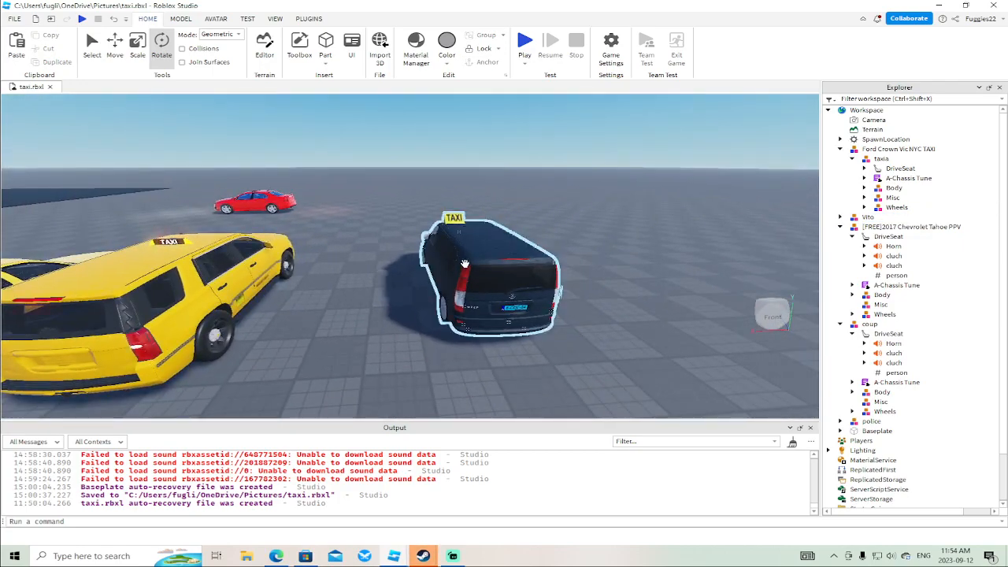
{"action": "left_click", "coordinate": [472, 263]}
{"action": "left_click", "coordinate": [841, 227]}
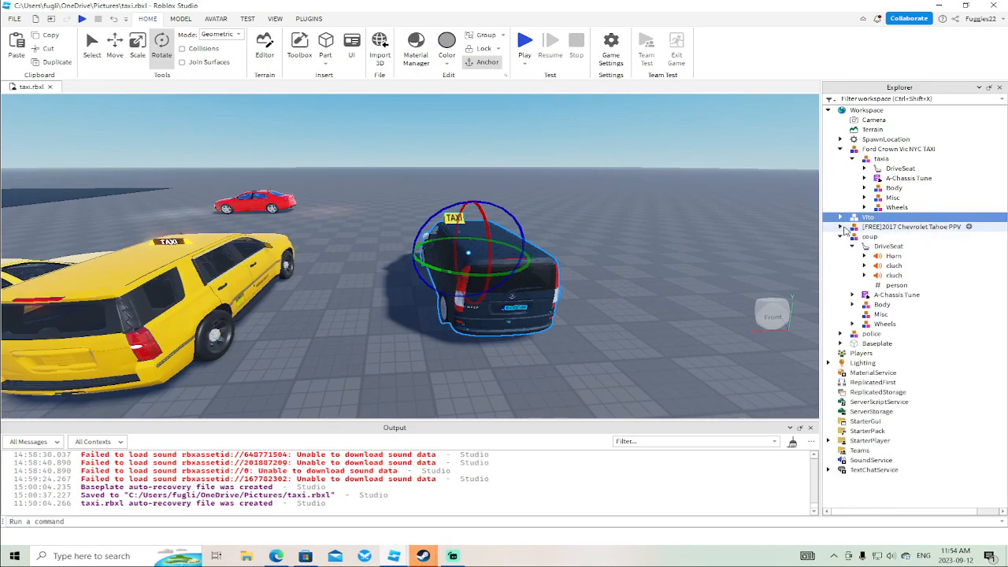
{"action": "right_click", "coordinate": [873, 229]}
{"action": "left_click", "coordinate": [871, 78]}
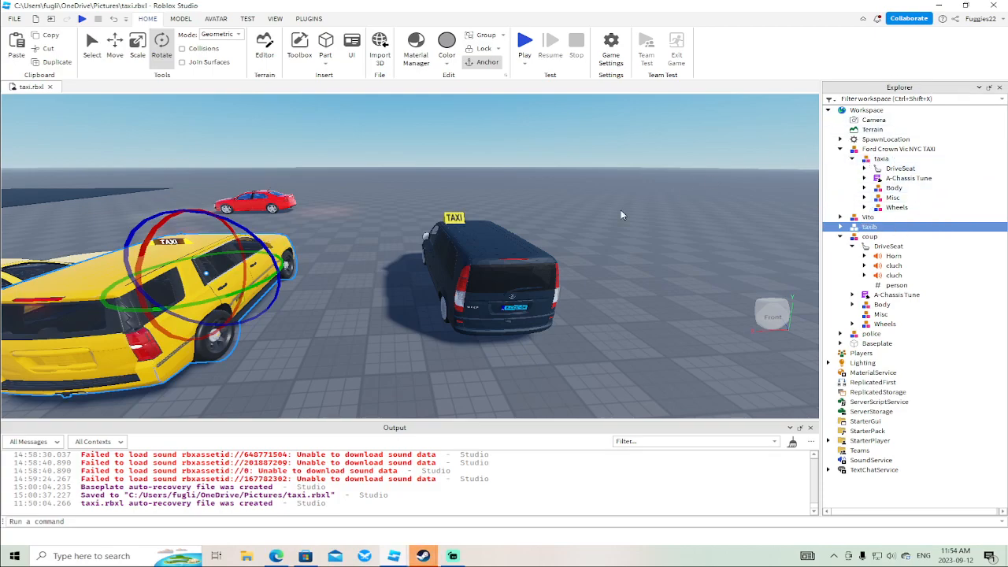
Move taxia directly into the Workspace and delete the emptied Ford Crown Vic NYC TAXI model.
{"action": "left_click", "coordinate": [488, 268]}
{"action": "left_click_drag", "start_coordinate": [876, 159], "coordinate": [869, 113]}
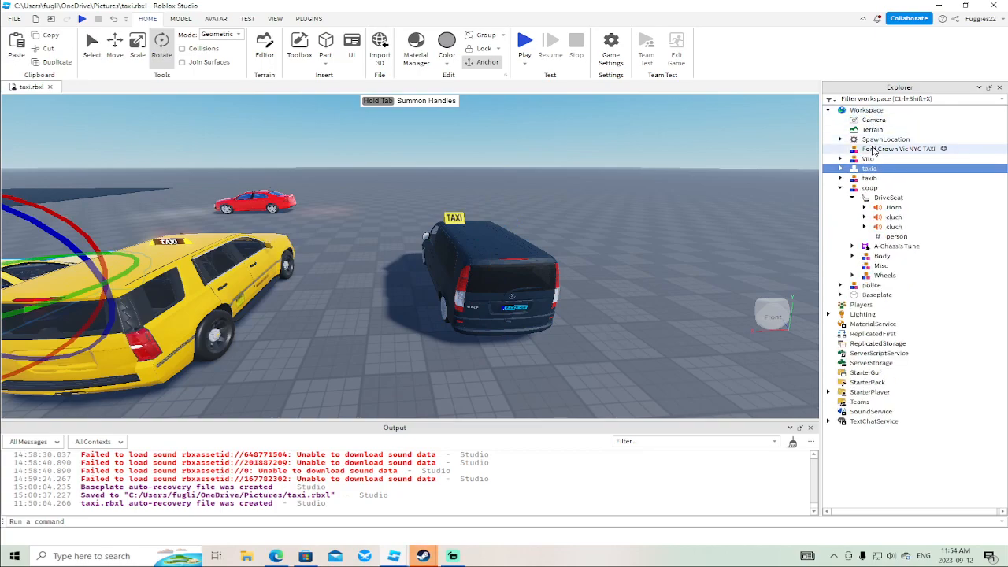
{"action": "left_click", "coordinate": [872, 150]}
{"action": "key", "text": "Delete"}
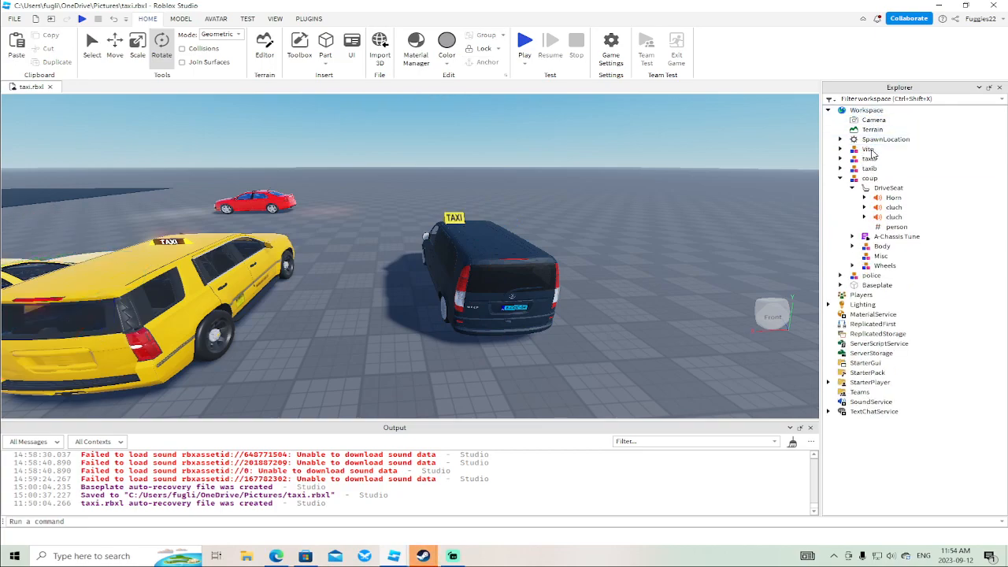
Examine the Vito's Body, including its License Plates and Model groups, and its Wheels.
{"action": "left_click", "coordinate": [840, 178]}
{"action": "left_click", "coordinate": [858, 151]}
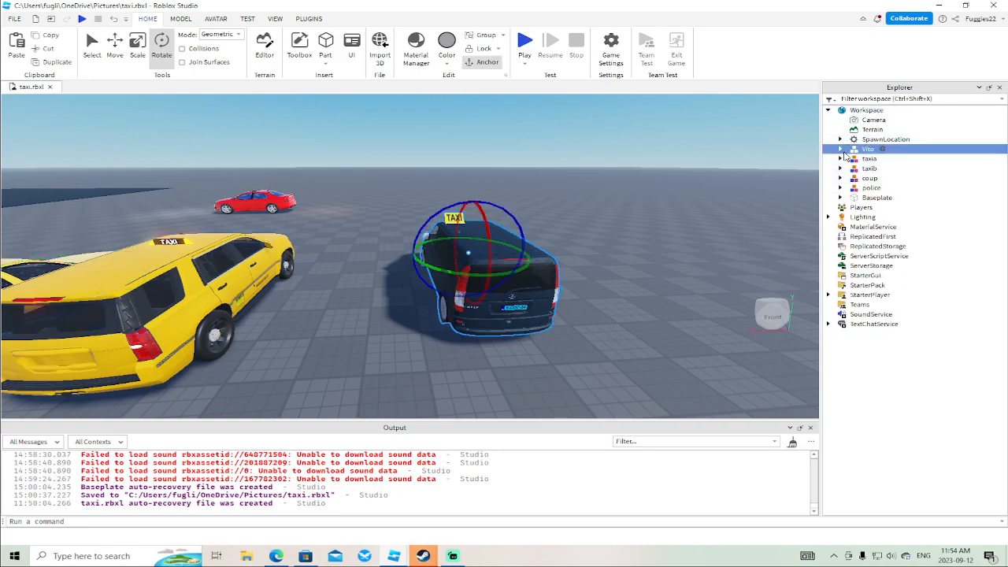
{"action": "left_click", "coordinate": [840, 149]}
{"action": "left_click", "coordinate": [852, 177]}
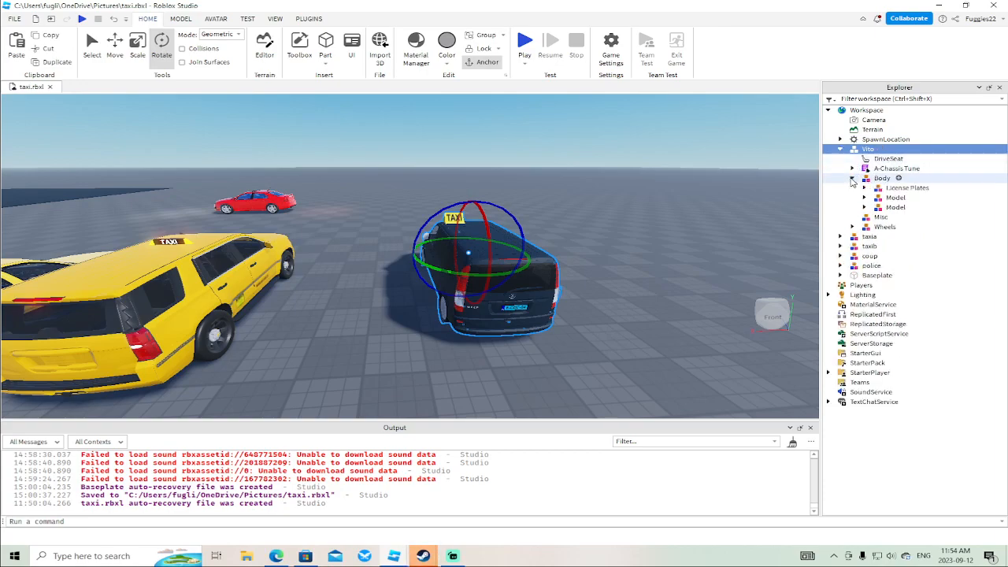
{"action": "left_click", "coordinate": [865, 188]}
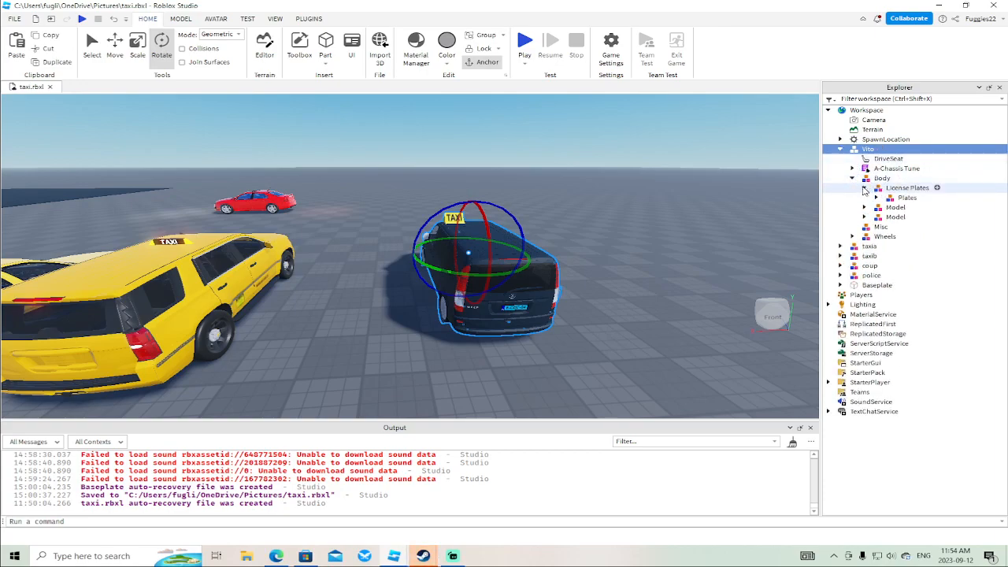
{"action": "left_click", "coordinate": [863, 188]}
{"action": "left_click", "coordinate": [864, 198]}
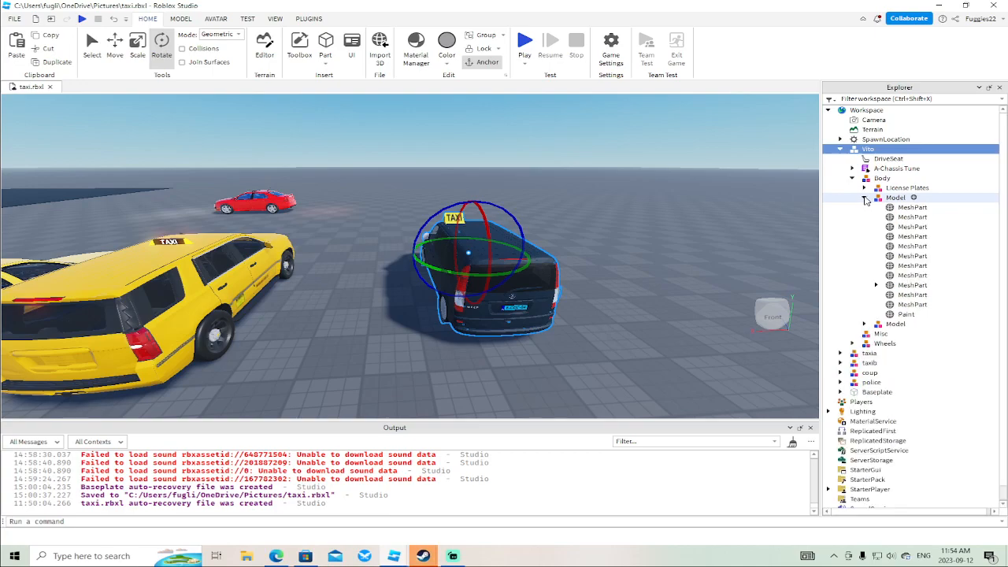
{"action": "left_click", "coordinate": [863, 198]}
{"action": "left_click", "coordinate": [864, 207]}
{"action": "left_click", "coordinate": [864, 207]}
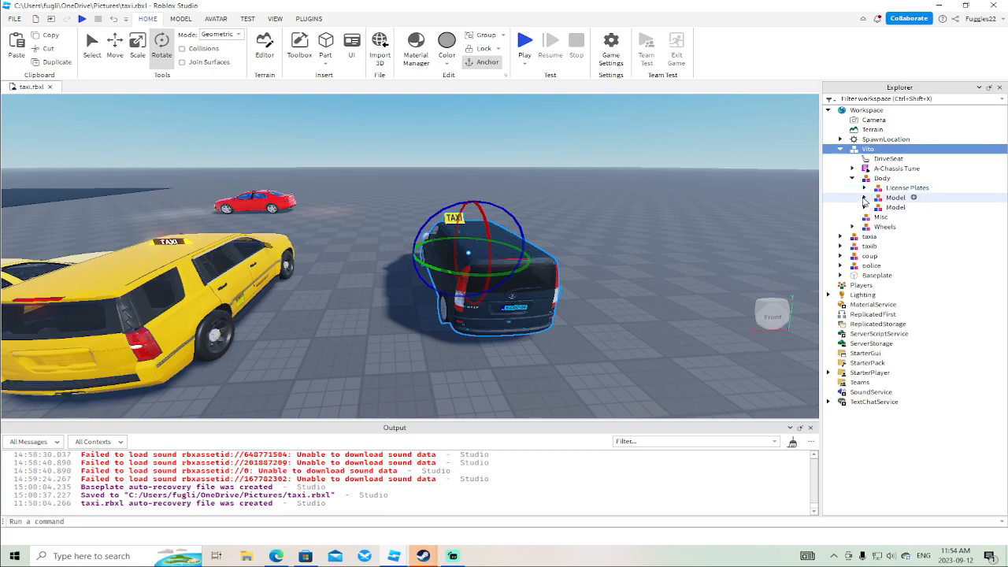
{"action": "left_click", "coordinate": [853, 227]}
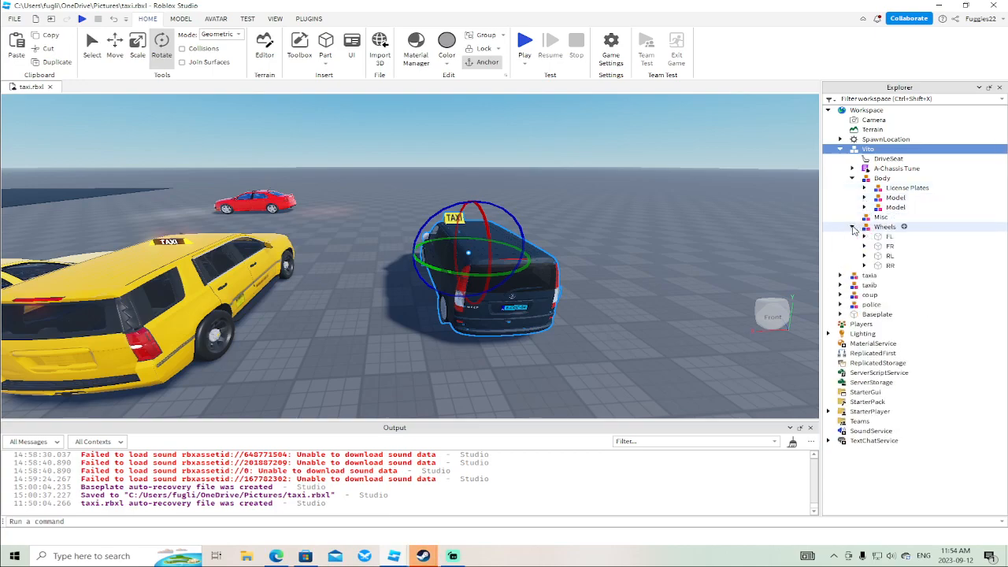
{"action": "left_click", "coordinate": [853, 227]}
Inspect the Vito van from behind and delete it from the Workspace.
{"action": "key", "text": "f"}
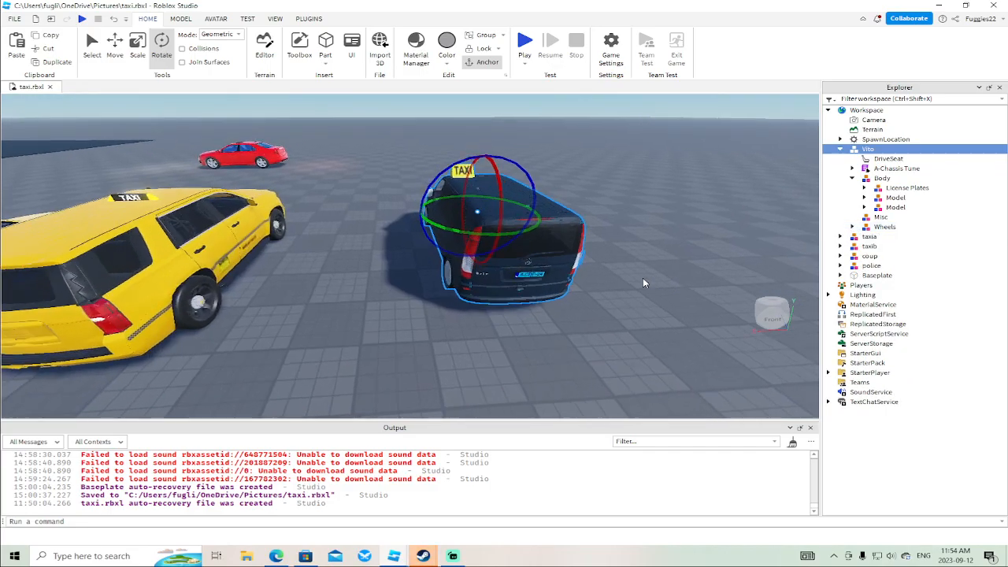
{"action": "scroll", "coordinate": [642, 283], "scroll_direction": "up", "scroll_amount": 5}
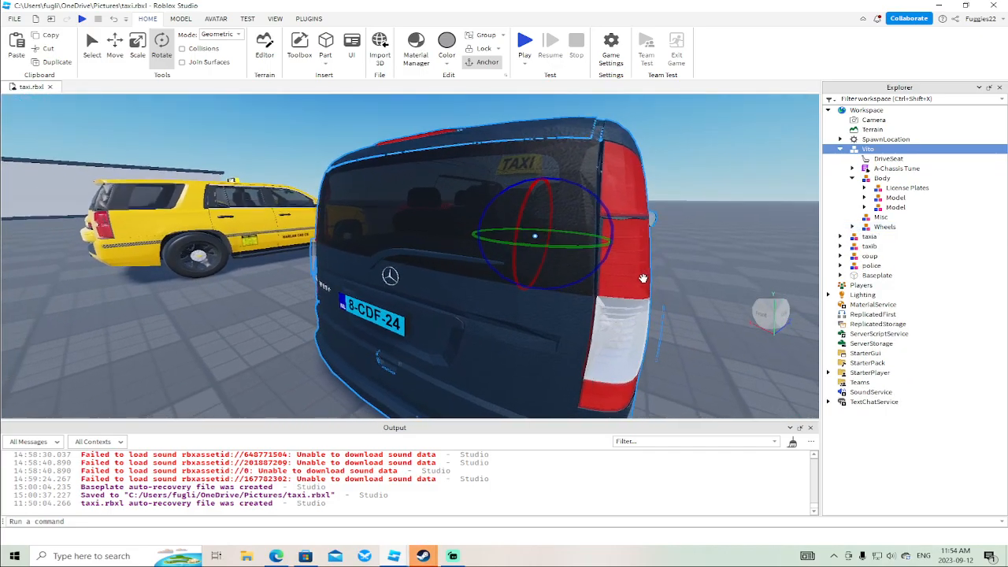
{"action": "scroll", "coordinate": [644, 277], "scroll_direction": "down", "scroll_amount": 10}
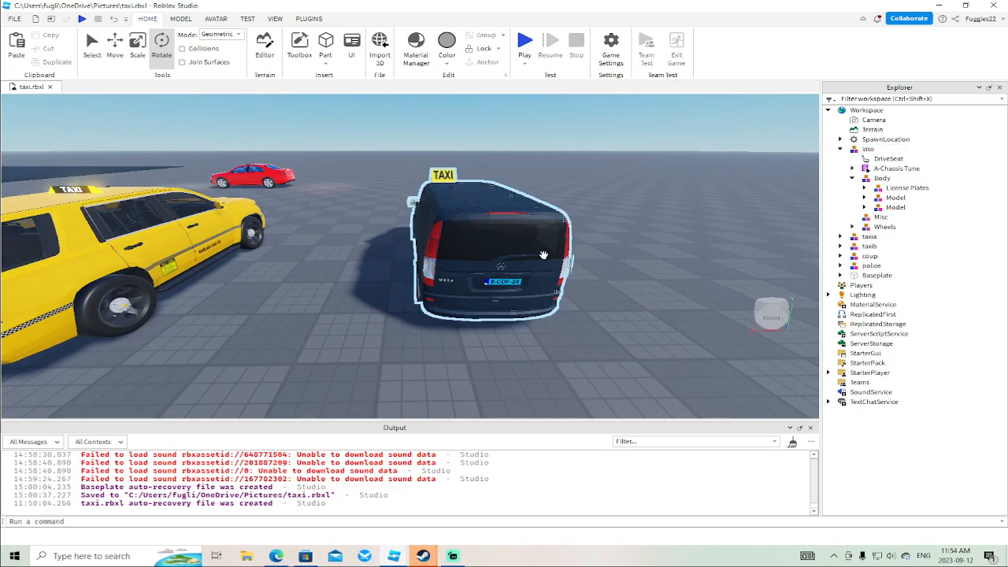
{"action": "key", "text": "Delete"}
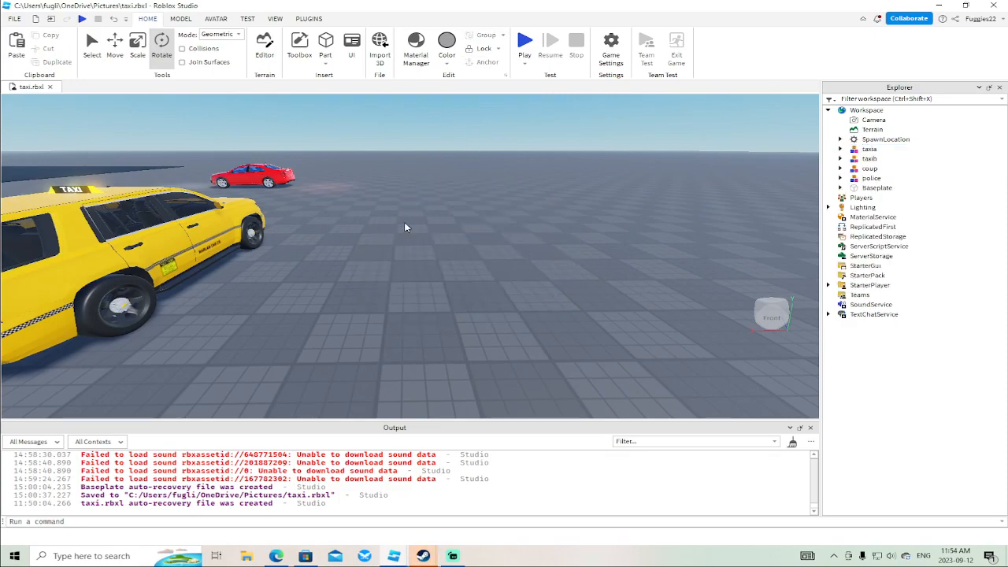
Select the red coup and examine its Body contents and the parts in its Color group.
{"action": "scroll", "coordinate": [405, 223], "scroll_direction": "down", "scroll_amount": 3}
{"action": "key", "text": "a"}
{"action": "right_click_drag", "start_coordinate": [407, 231], "coordinate": [371, 217]}
{"action": "scroll", "coordinate": [459, 252], "scroll_direction": "down", "scroll_amount": 2}
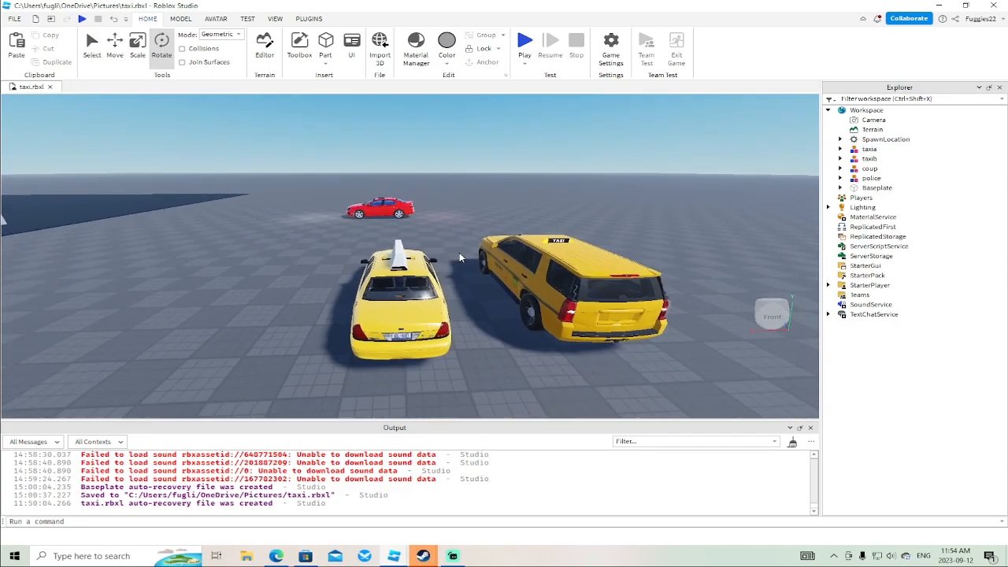
{"action": "key", "text": "a"}
{"action": "scroll", "coordinate": [551, 284], "scroll_direction": "up", "scroll_amount": 2}
{"action": "left_click", "coordinate": [441, 206]}
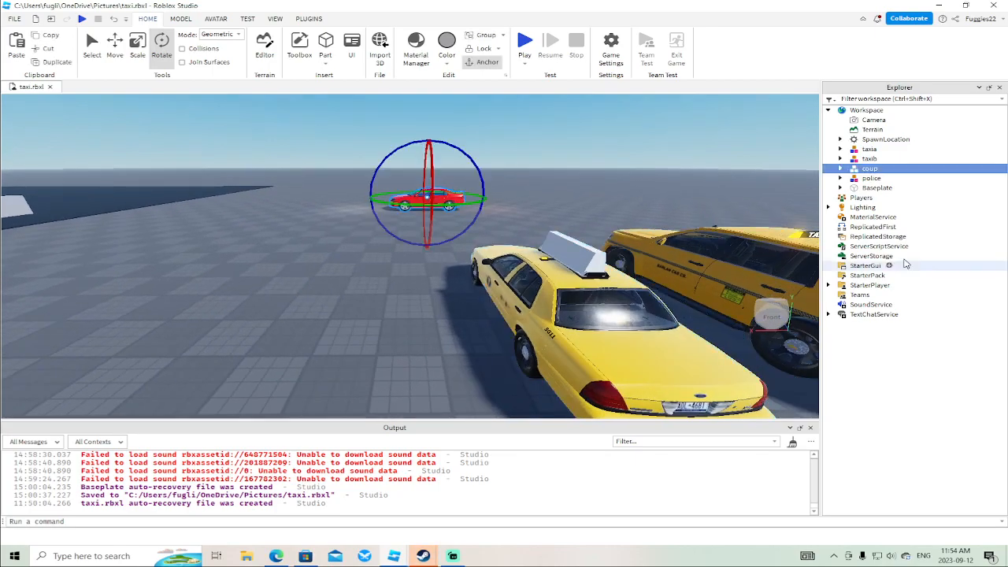
{"action": "left_click", "coordinate": [839, 168]}
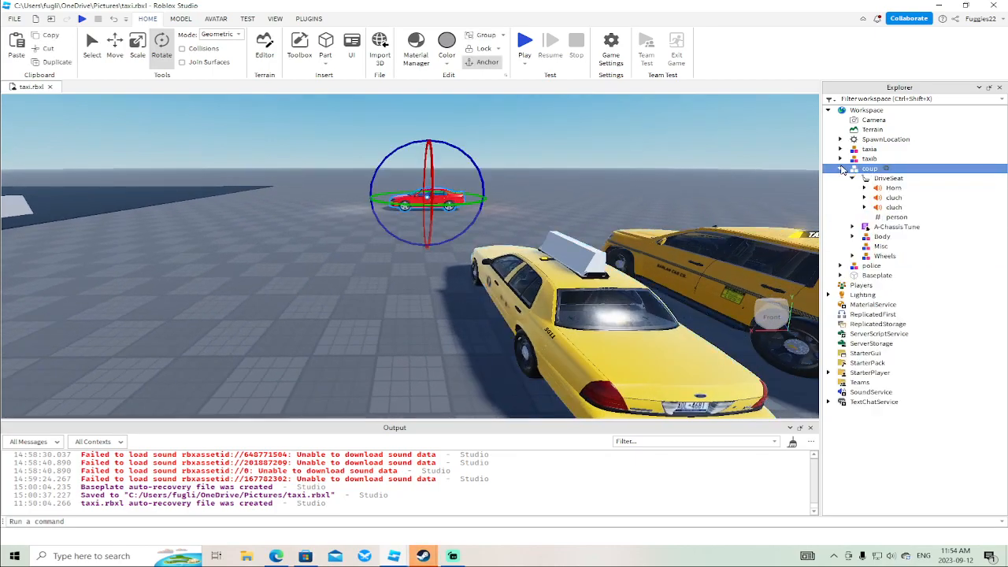
{"action": "left_click", "coordinate": [852, 237]}
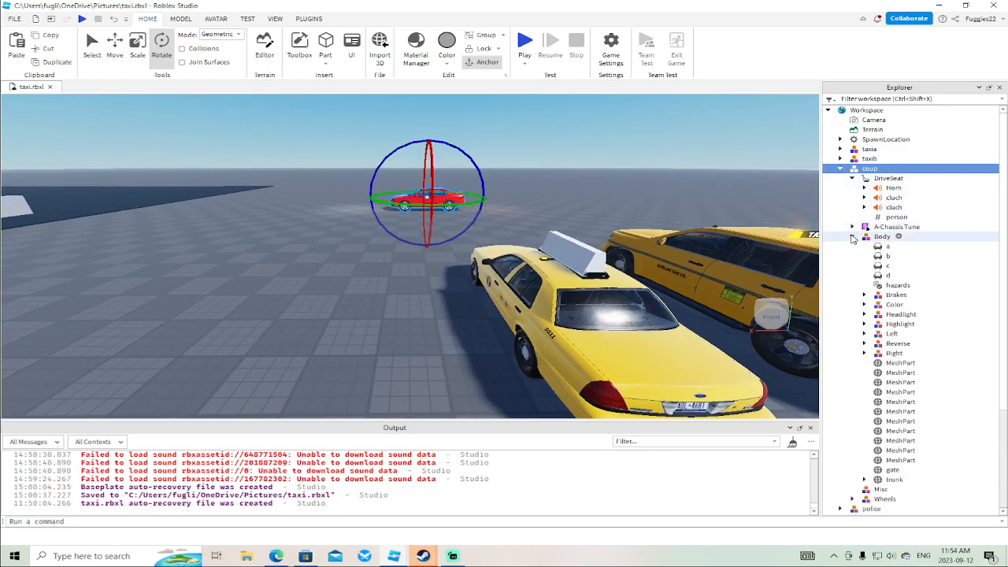
{"action": "left_click", "coordinate": [864, 305]}
Select taxia and expand its contents to examine the Body group against the coup's Body.
{"action": "left_click", "coordinate": [602, 303]}
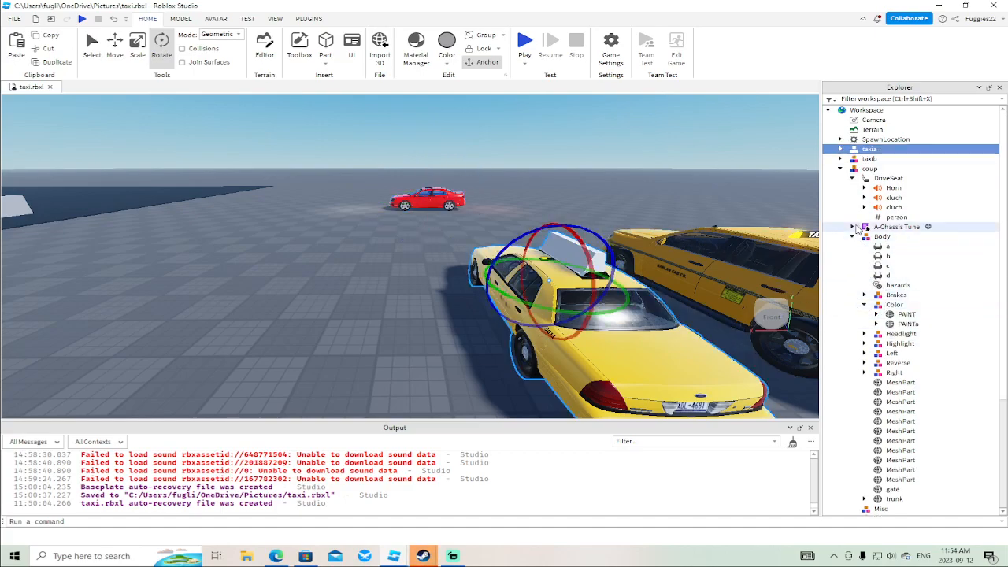
{"action": "left_click", "coordinate": [840, 149]}
{"action": "left_click", "coordinate": [851, 178]}
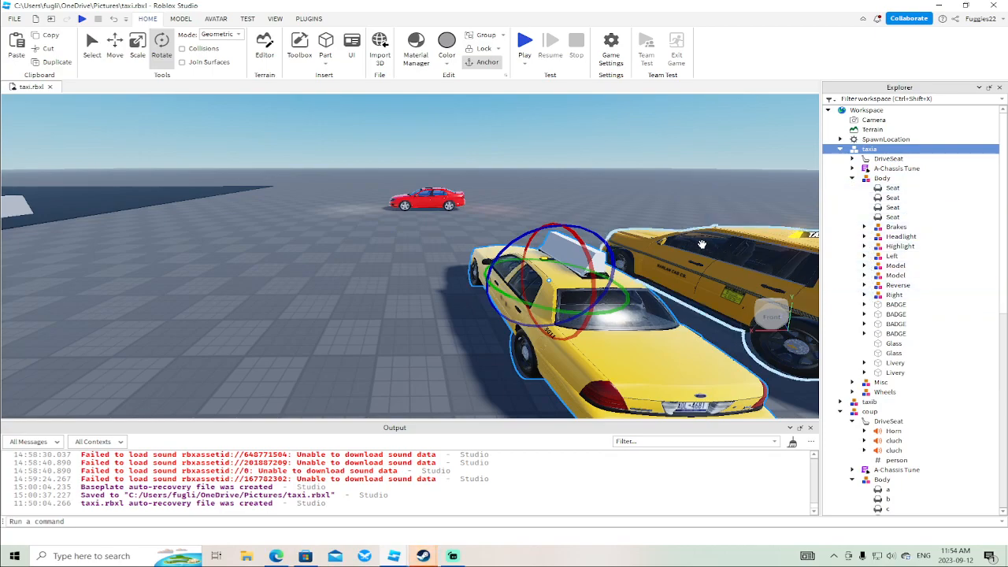
{"action": "scroll", "coordinate": [629, 181], "scroll_direction": "down", "scroll_amount": 3}
{"action": "scroll", "coordinate": [875, 399], "scroll_direction": "down", "scroll_amount": 5}
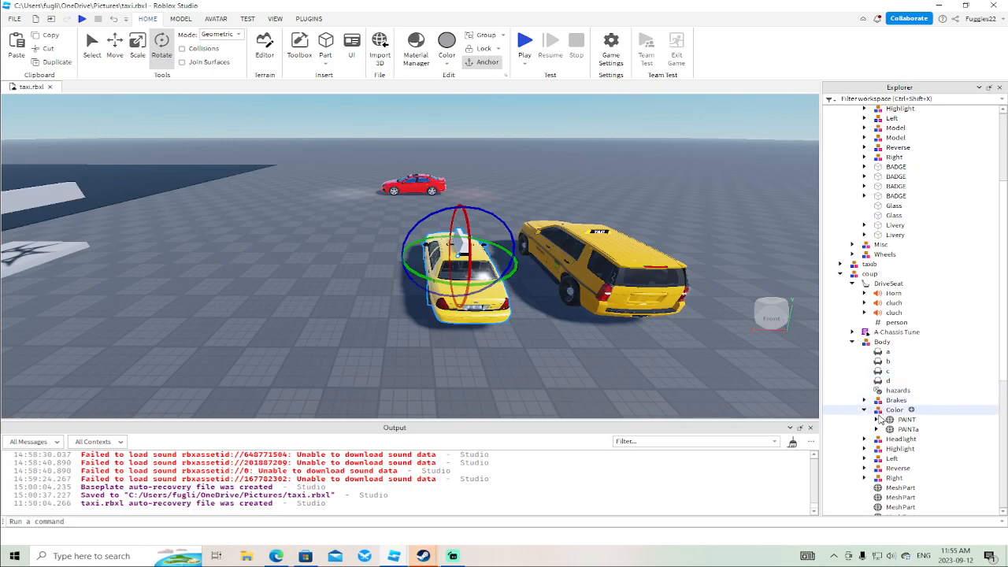
Examine the contents of PAINT and PAINTa in the coup's Color group and read the trailerui script.
{"action": "left_click", "coordinate": [876, 419]}
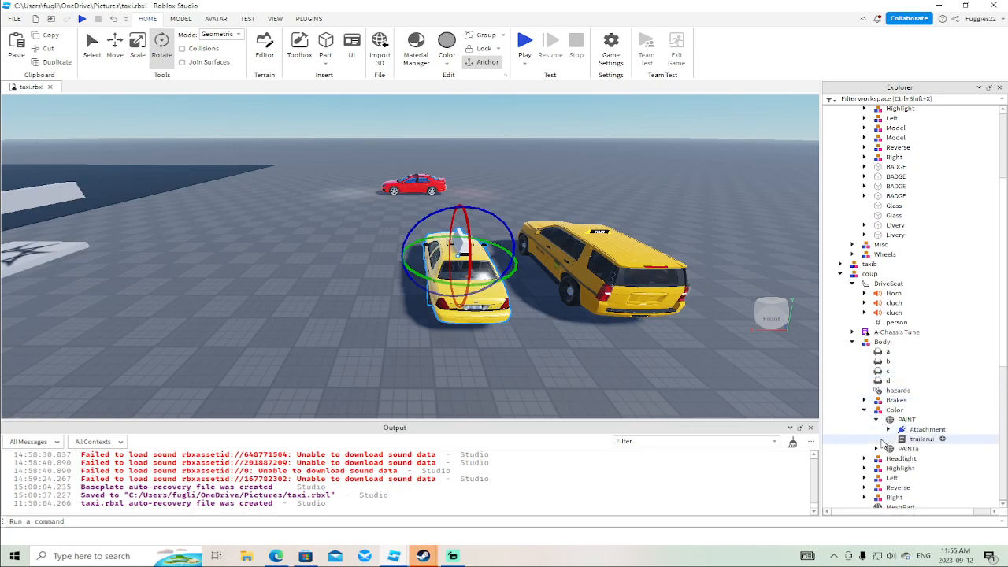
{"action": "left_click", "coordinate": [876, 448]}
{"action": "left_click", "coordinate": [885, 410]}
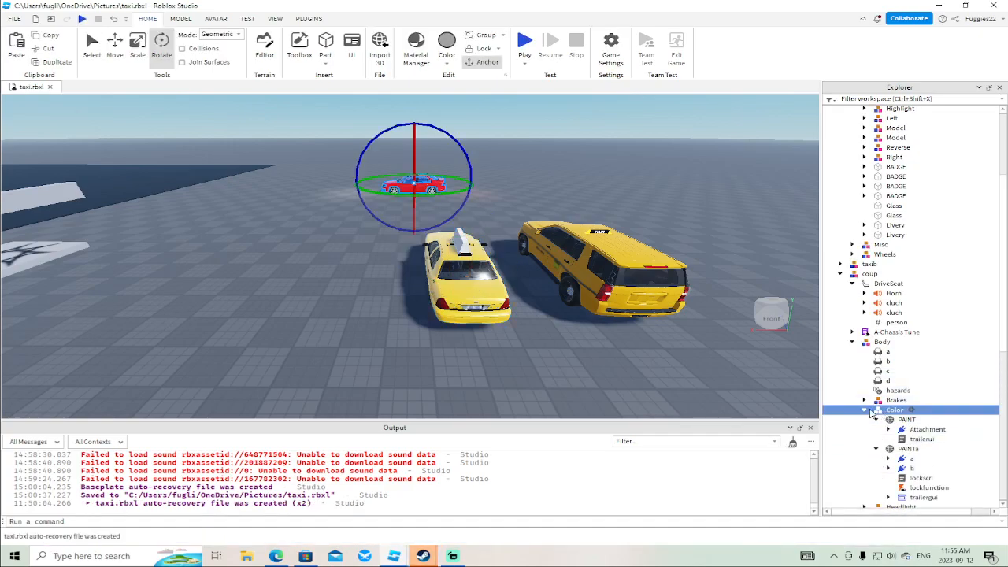
{"action": "key", "text": "w"}
{"action": "right_click_drag", "start_coordinate": [705, 344], "coordinate": [704, 344]}
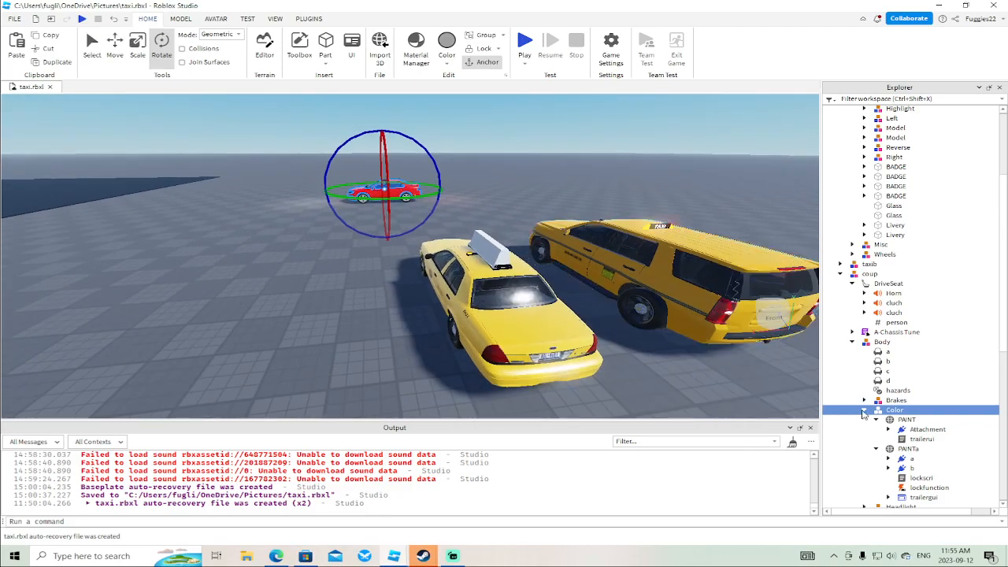
{"action": "double_click", "coordinate": [914, 439]}
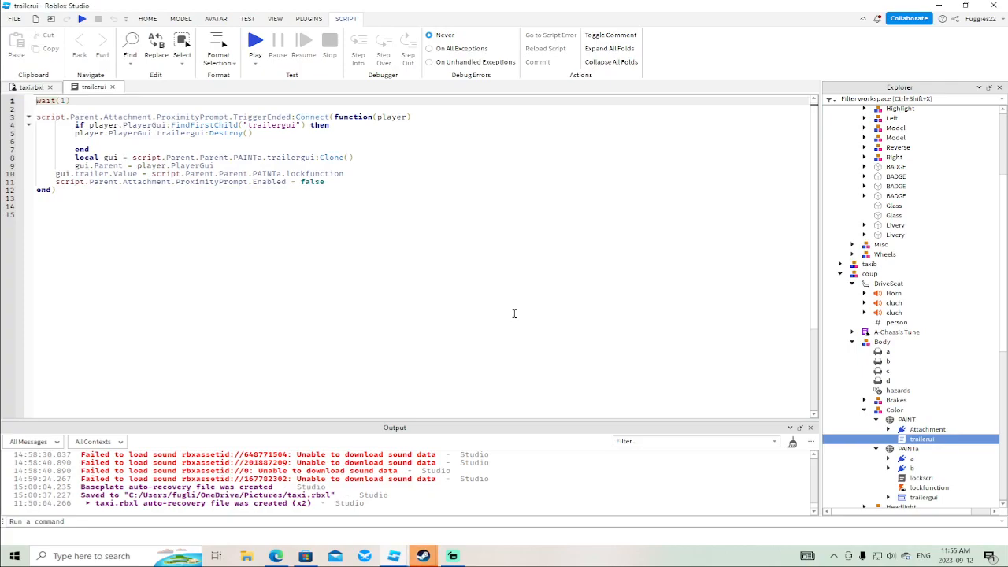
{"action": "left_click", "coordinate": [112, 86]}
{"action": "scroll", "coordinate": [890, 457], "scroll_direction": "down", "scroll_amount": 2}
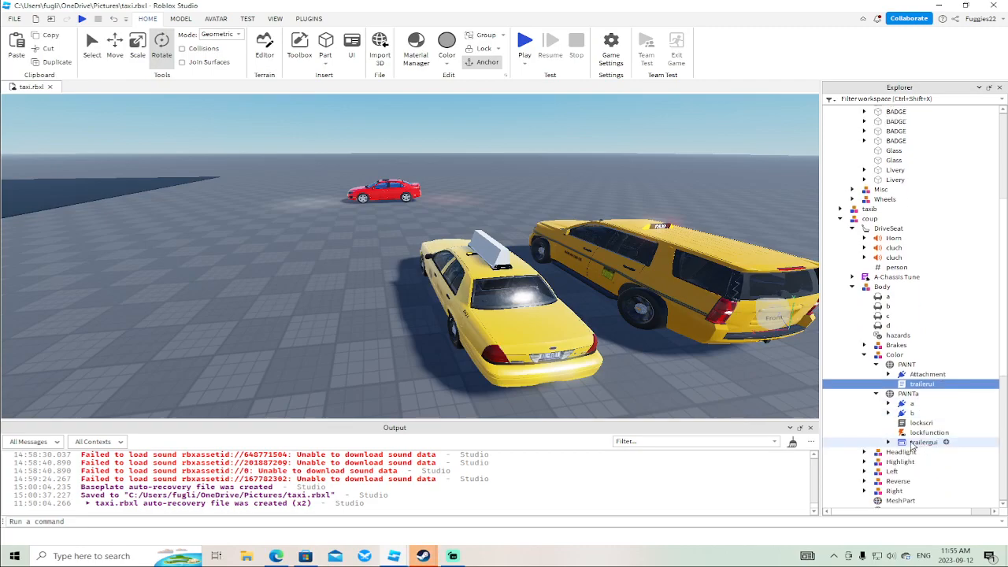
Copy a, b, lockscri, lockfunction and trailergui from the coup's PAINTa into the Color part of taxia's front door.
{"action": "left_click_drag", "start_coordinate": [913, 443], "coordinate": [905, 407]}
{"action": "right_click", "coordinate": [905, 407]}
{"action": "left_click", "coordinate": [851, 47]}
{"action": "key", "text": "a"}
{"action": "right_click_drag", "start_coordinate": [497, 240], "coordinate": [630, 275]}
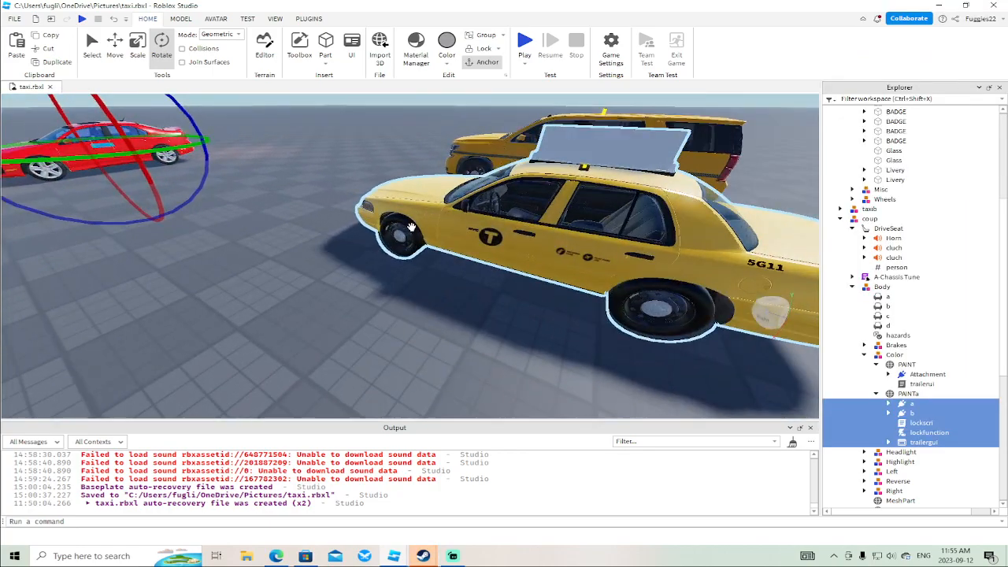
{"action": "left_click", "coordinate": [497, 250]}
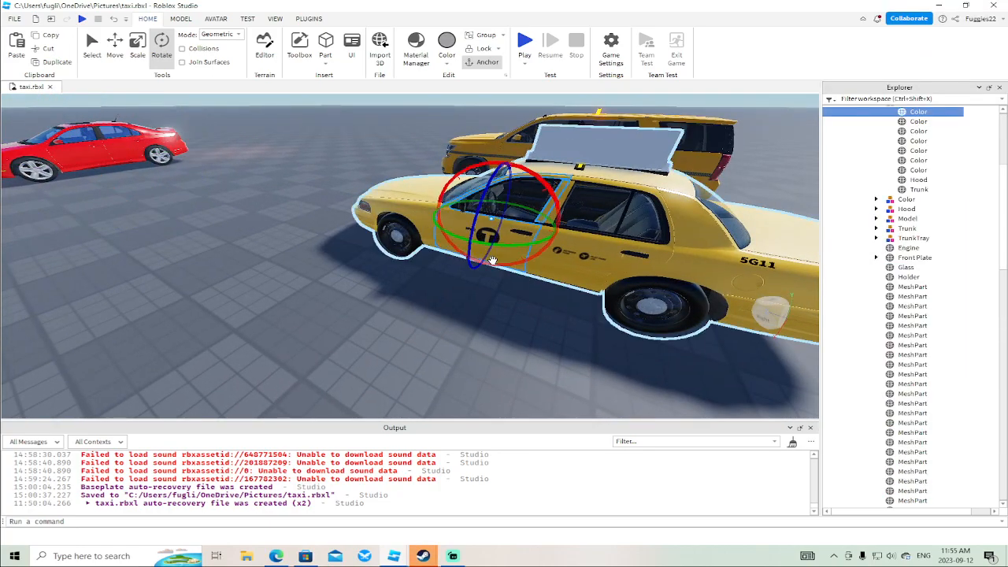
{"action": "right_click", "coordinate": [915, 117]}
{"action": "left_click", "coordinate": [893, 142]}
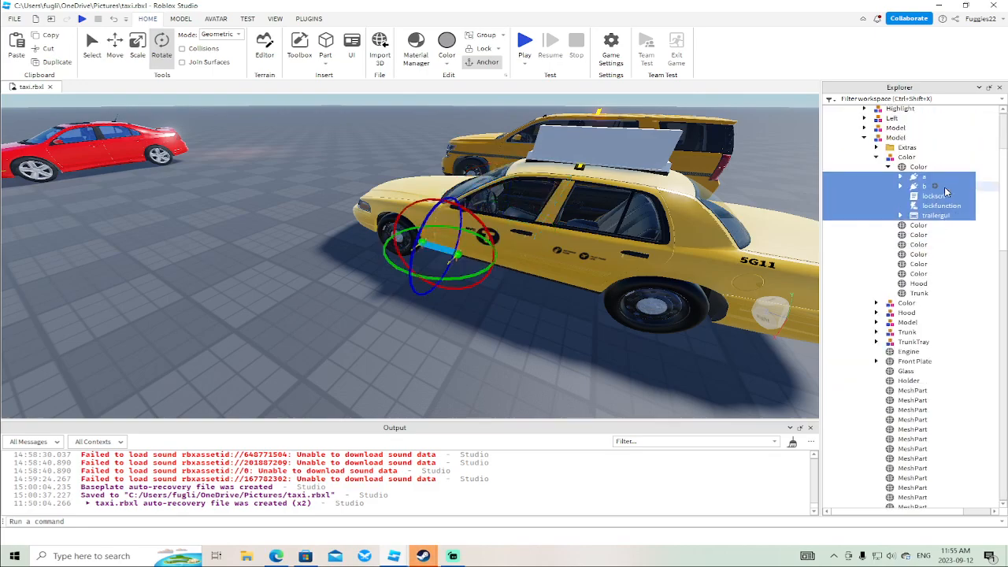
Compare the parts in taxia's Model group with the coup's PAINT and PAINTa contents.
{"action": "scroll", "coordinate": [945, 193], "scroll_direction": "up", "scroll_amount": 2}
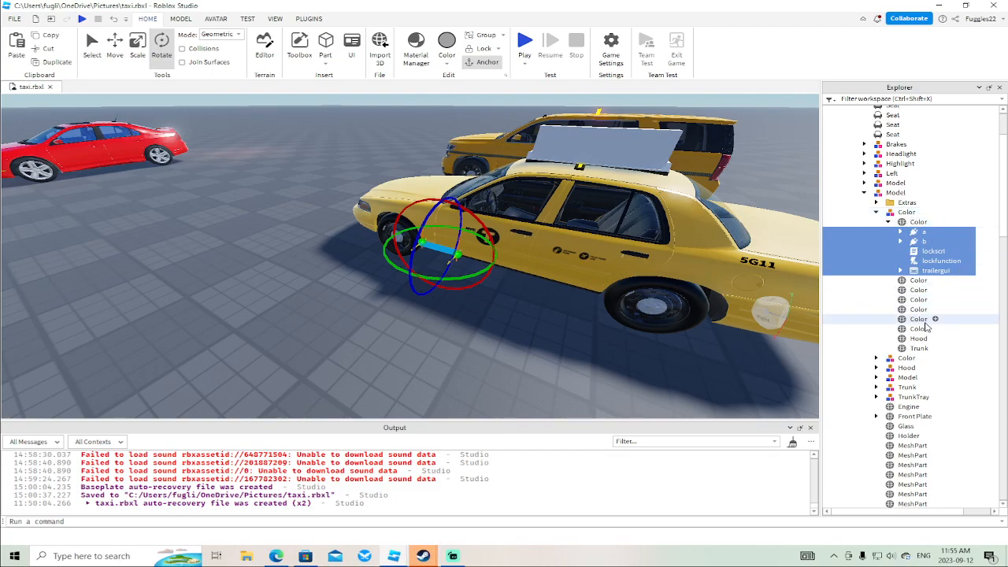
{"action": "scroll", "coordinate": [927, 319], "scroll_direction": "up", "scroll_amount": 3}
{"action": "scroll", "coordinate": [928, 321], "scroll_direction": "down", "scroll_amount": 15}
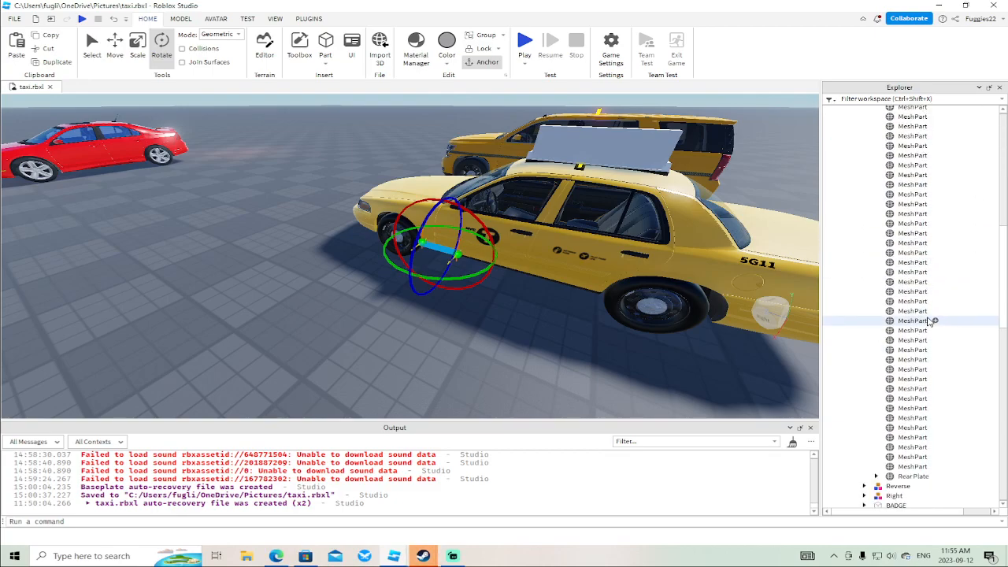
{"action": "scroll", "coordinate": [929, 321], "scroll_direction": "down", "scroll_amount": 4}
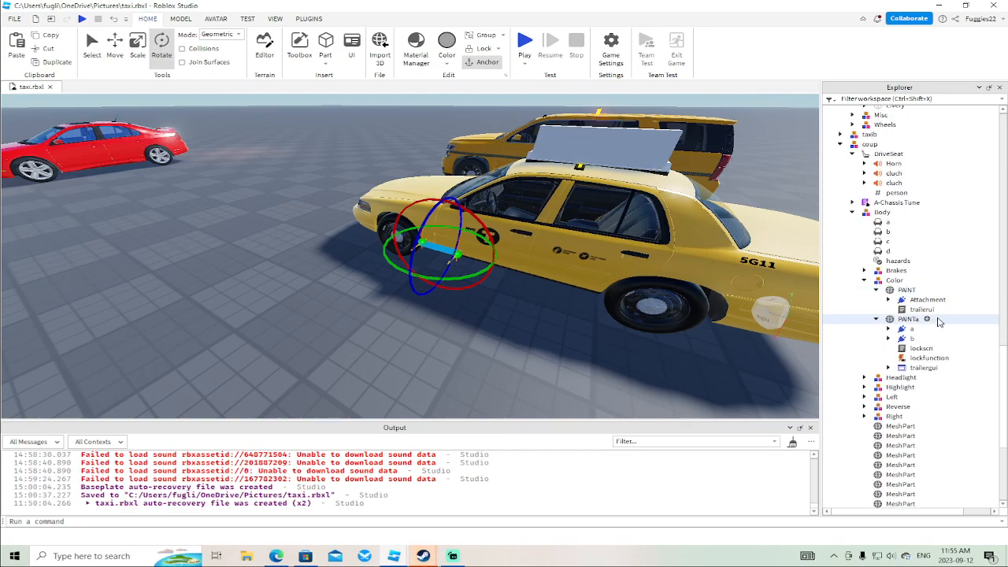
{"action": "scroll", "coordinate": [938, 321], "scroll_direction": "up", "scroll_amount": 20}
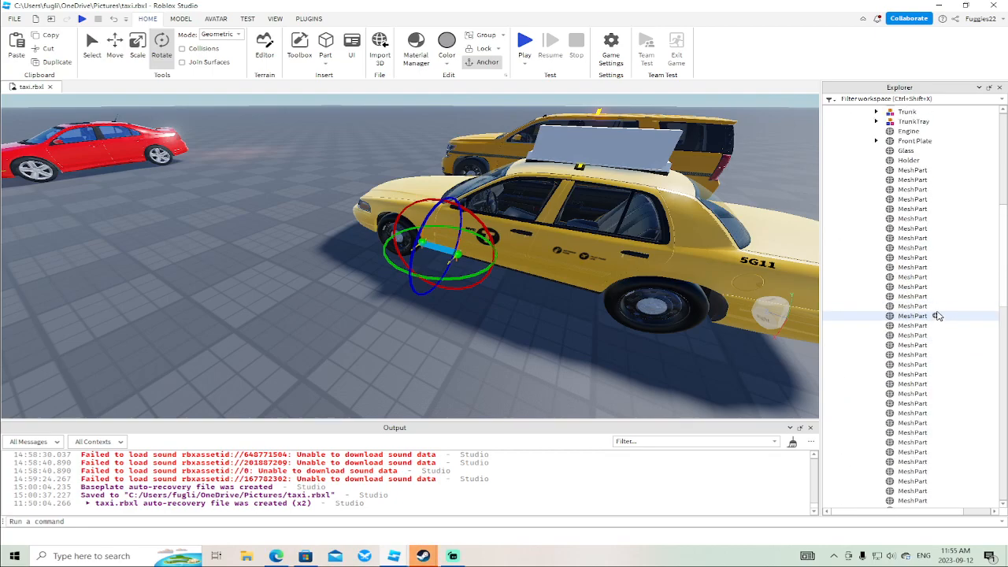
Rename the taxia front door's Color mesh, which holds the lock scripts and trailergui, to PAINTa.
{"action": "right_click", "coordinate": [913, 194]}
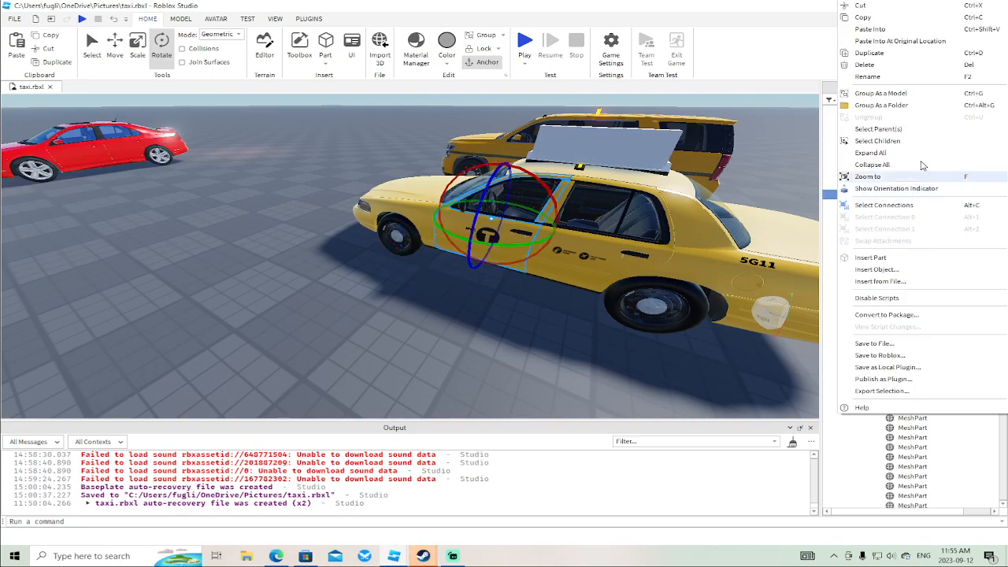
{"action": "left_click", "coordinate": [884, 75]}
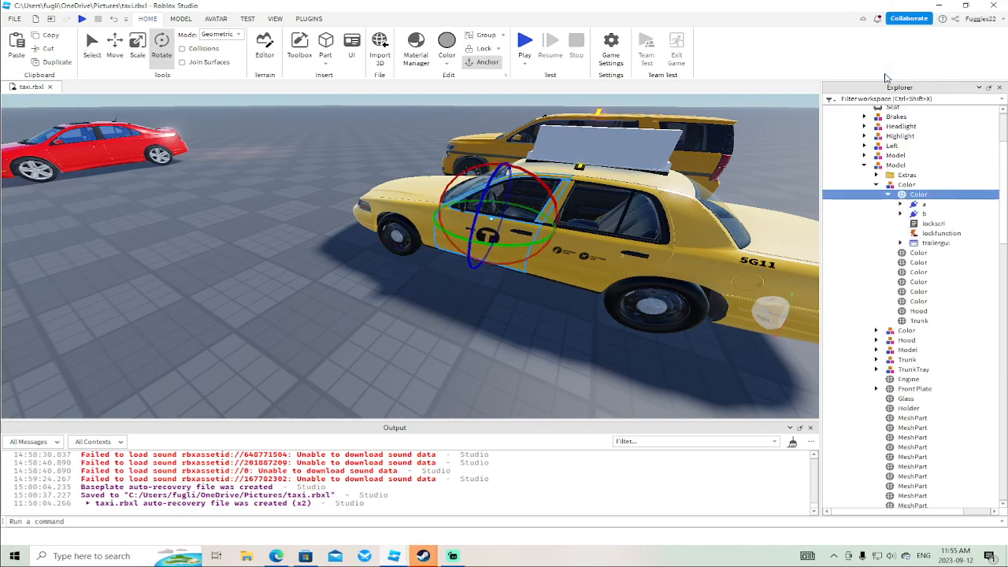
{"action": "right_click", "coordinate": [912, 193]}
{"action": "left_click", "coordinate": [898, 79]}
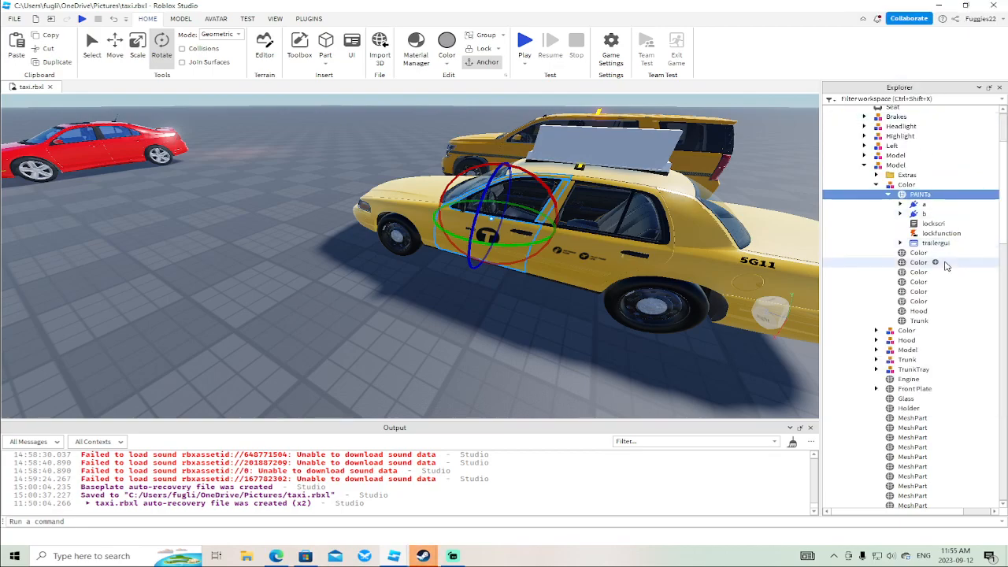
Copy the Attachment and the trailerui script from the PAINT part in the coup's Color model.
{"action": "left_click", "coordinate": [910, 253]}
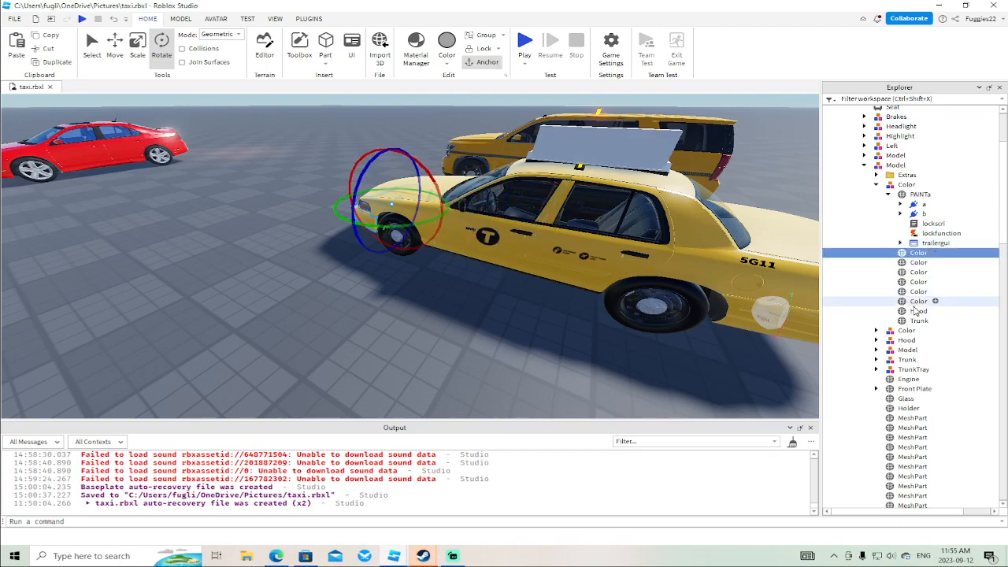
{"action": "scroll", "coordinate": [921, 307], "scroll_direction": "down", "scroll_amount": 15}
{"action": "scroll", "coordinate": [923, 309], "scroll_direction": "down", "scroll_amount": 1}
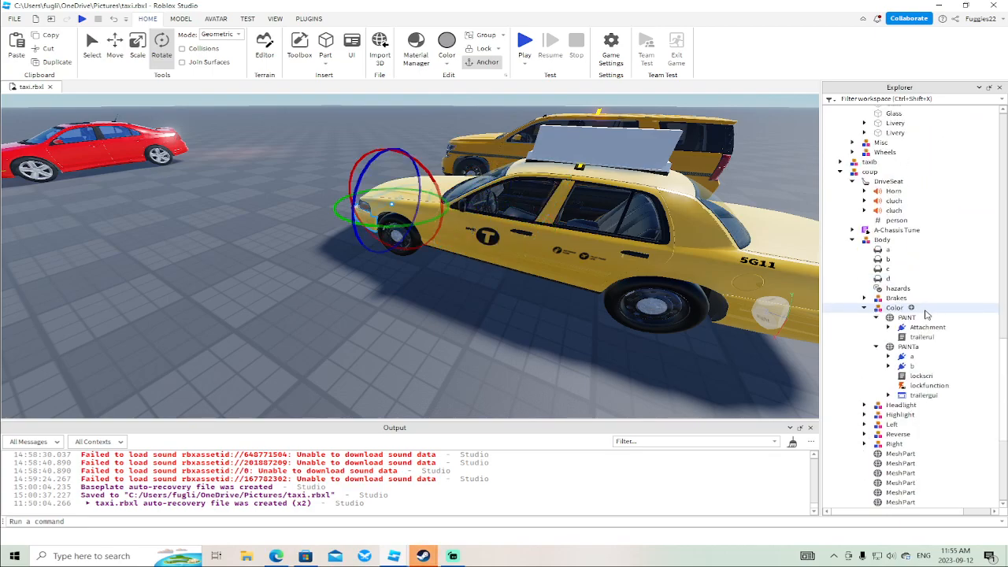
{"action": "left_click", "coordinate": [921, 327]}
{"action": "right_click", "coordinate": [919, 331]}
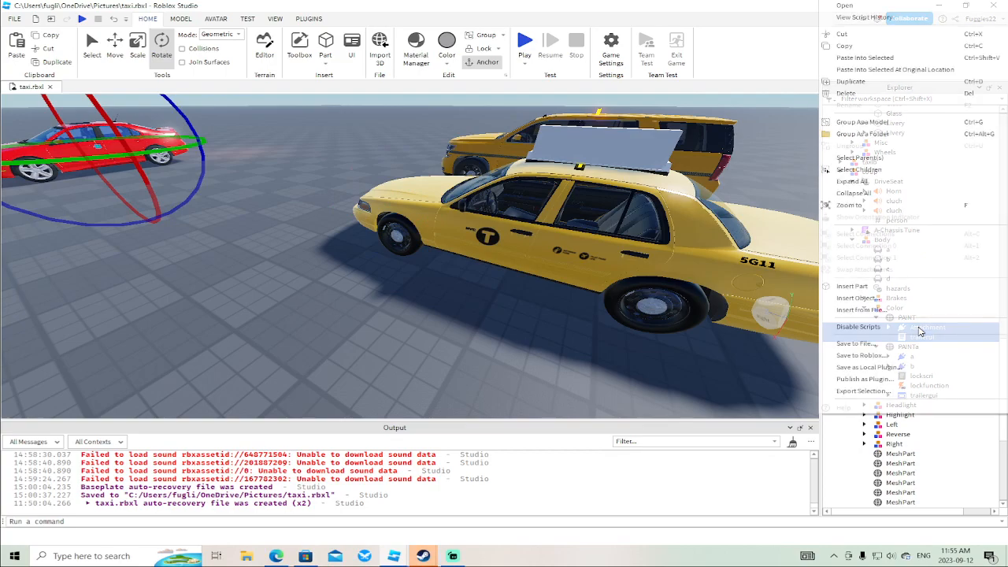
{"action": "left_click", "coordinate": [866, 49]}
Paste the copied Attachment and trailerui script into taxia's Color mesh directly below PAINTa and rename that mesh PAINT.
{"action": "scroll", "coordinate": [927, 251], "scroll_direction": "down", "scroll_amount": 5}
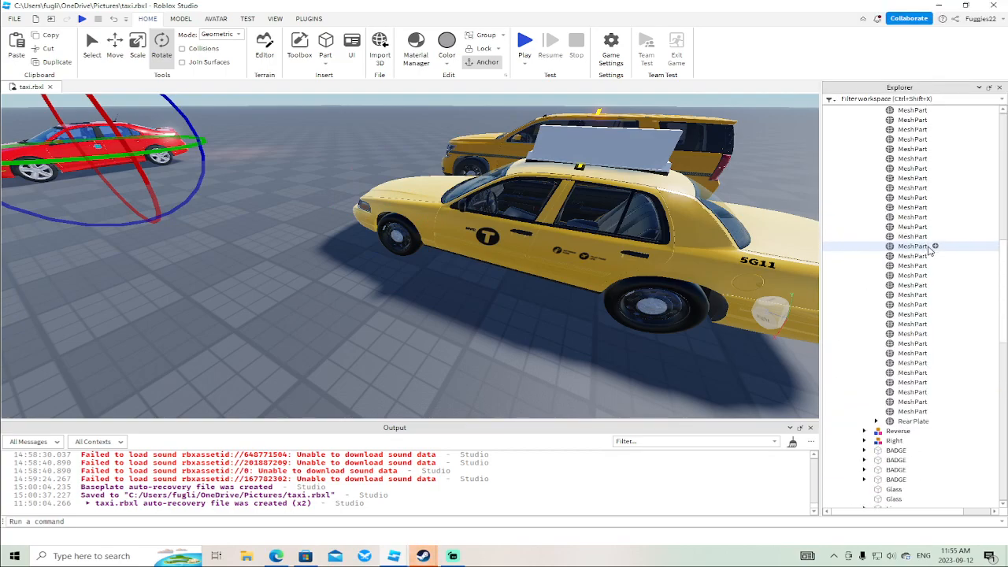
{"action": "scroll", "coordinate": [905, 228], "scroll_direction": "down", "scroll_amount": 10}
{"action": "scroll", "coordinate": [905, 207], "scroll_direction": "up", "scroll_amount": 1}
{"action": "right_click", "coordinate": [917, 253]}
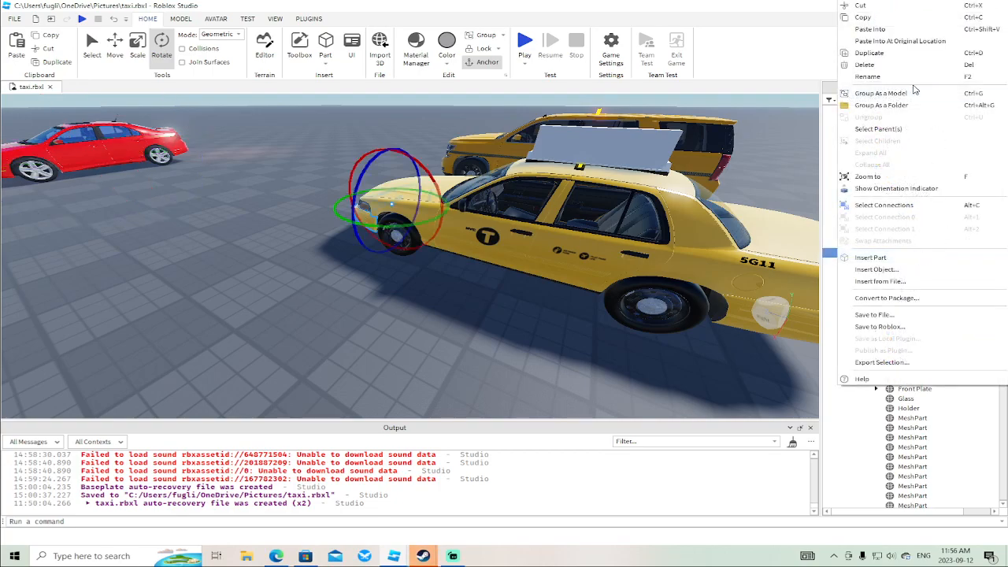
{"action": "left_click", "coordinate": [882, 30]}
{"action": "right_click", "coordinate": [917, 253]}
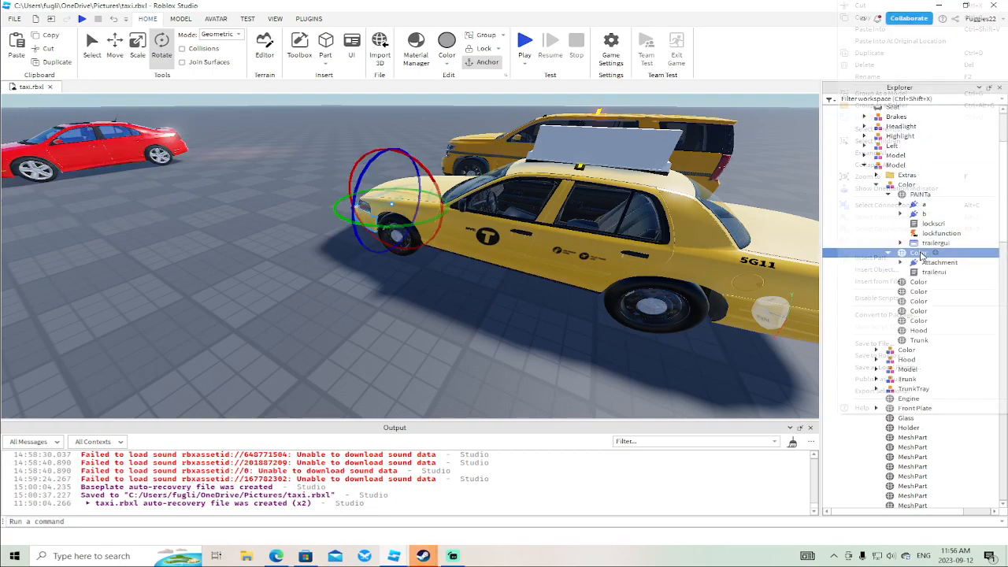
{"action": "left_click", "coordinate": [881, 75]}
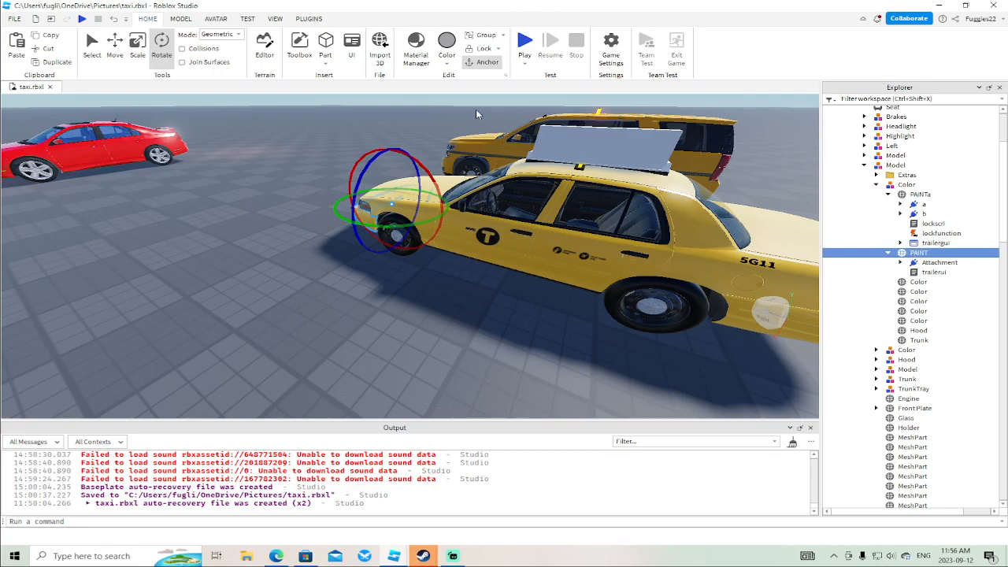
Move the SpawnLocation across the baseplate closer to the two yellow taxis.
{"action": "scroll", "coordinate": [243, 232], "scroll_direction": "down", "scroll_amount": 5}
{"action": "right_click_drag", "start_coordinate": [243, 232], "coordinate": [263, 232]}
{"action": "scroll", "coordinate": [263, 232], "scroll_direction": "down", "scroll_amount": 2}
{"action": "left_click", "coordinate": [402, 228]}
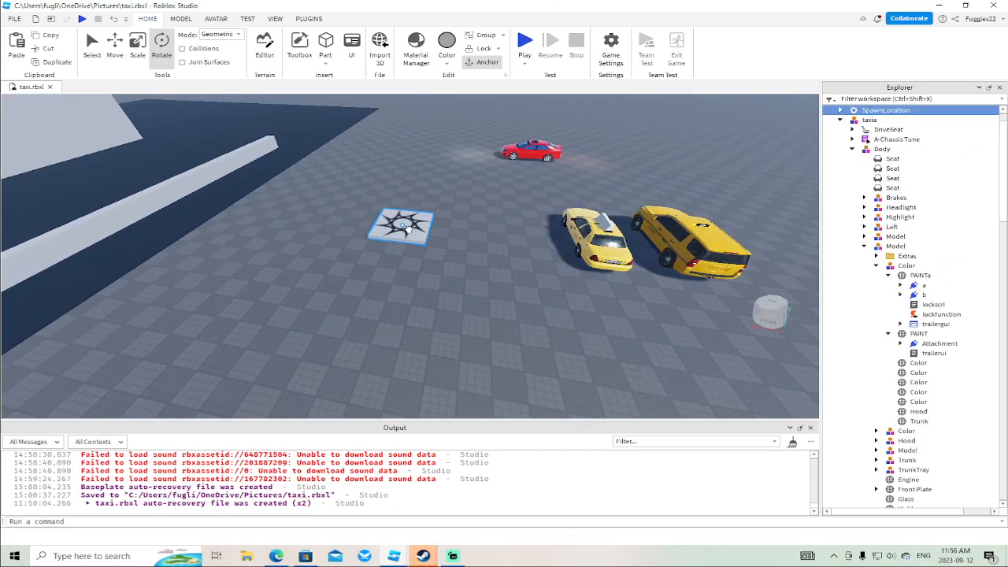
{"action": "left_click_drag", "start_coordinate": [402, 228], "coordinate": [459, 231]}
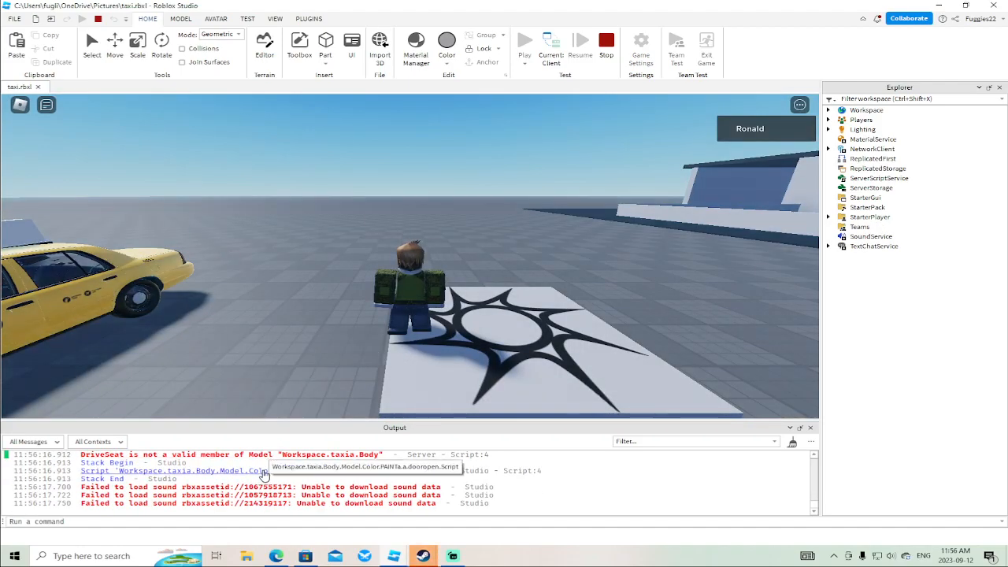
Playtest the place, look toward the parked taxis and end the test.
{"action": "right_click_drag", "start_coordinate": [302, 238], "coordinate": [303, 238]}
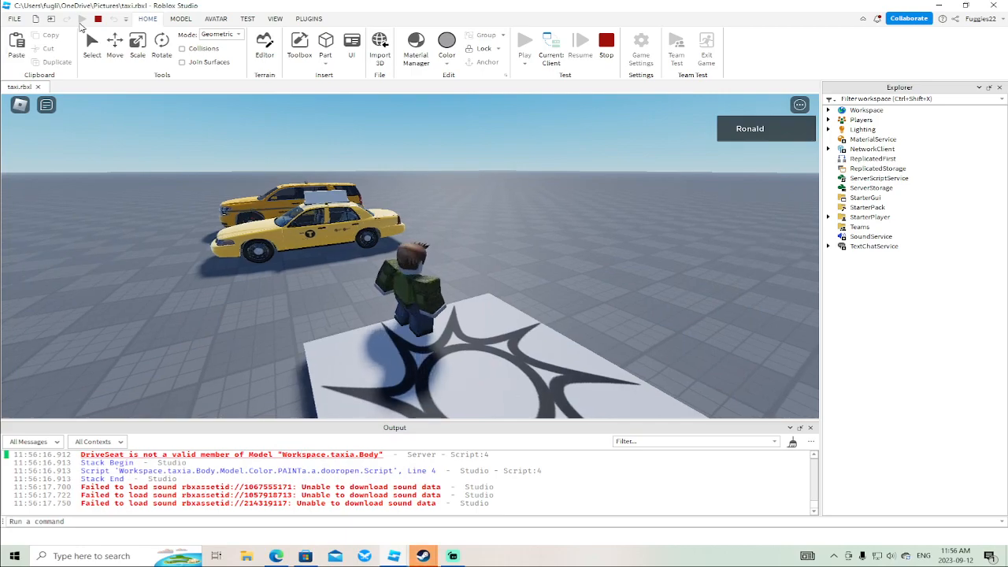
{"action": "key", "text": "shift+F5"}
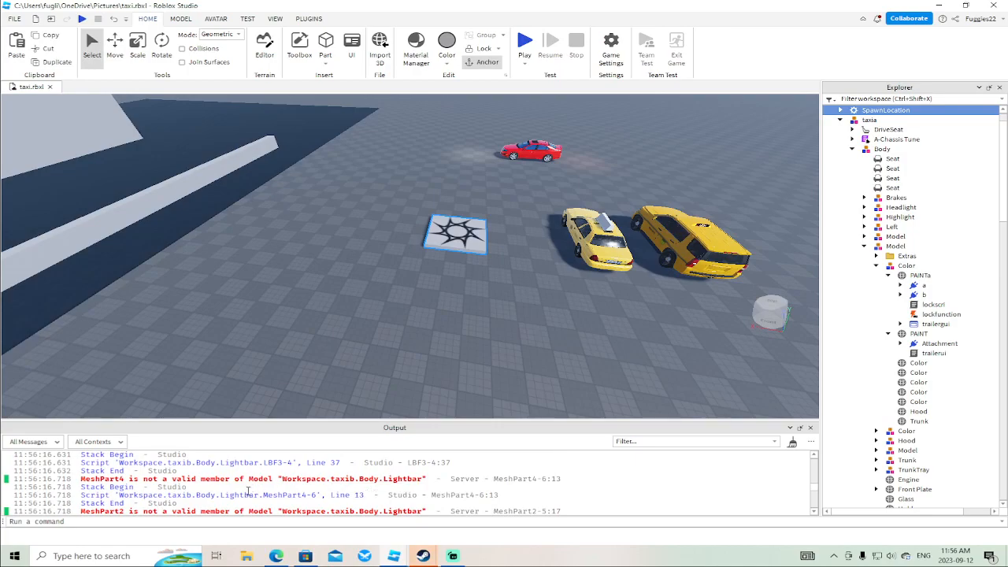
Inspect the MeshPart4-6 script behind the Lightbar error, locate it in the taxib hierarchy and close it.
{"action": "left_click", "coordinate": [235, 494]}
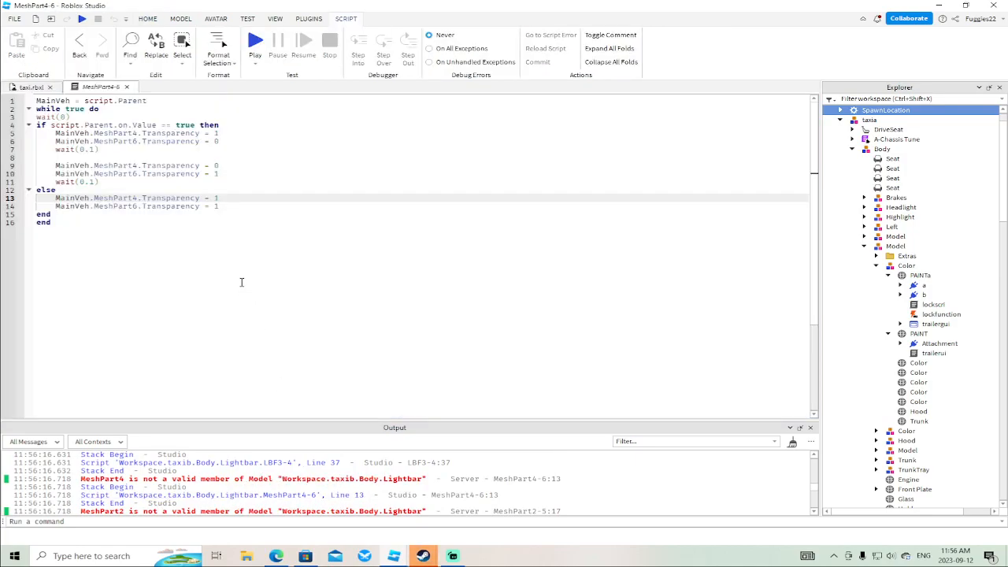
{"action": "right_click", "coordinate": [99, 86]}
{"action": "left_click", "coordinate": [136, 119]}
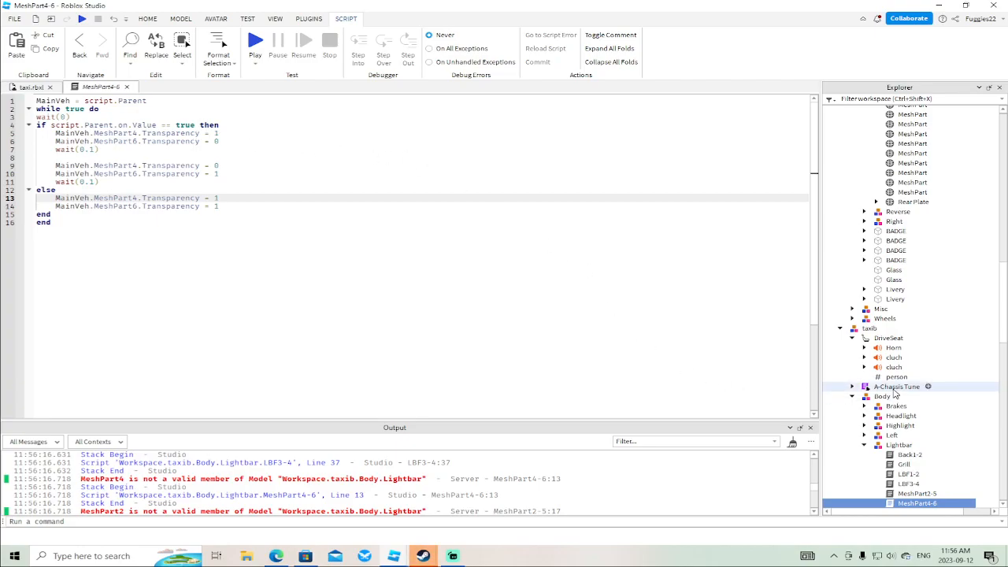
{"action": "scroll", "coordinate": [929, 384], "scroll_direction": "down", "scroll_amount": 3}
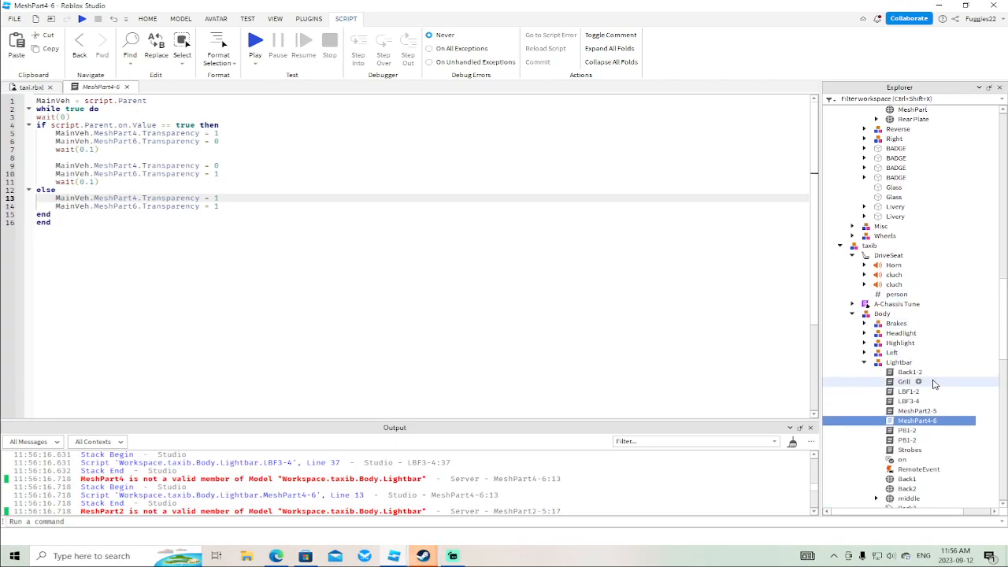
{"action": "left_click", "coordinate": [28, 87]}
{"action": "left_click", "coordinate": [127, 88]}
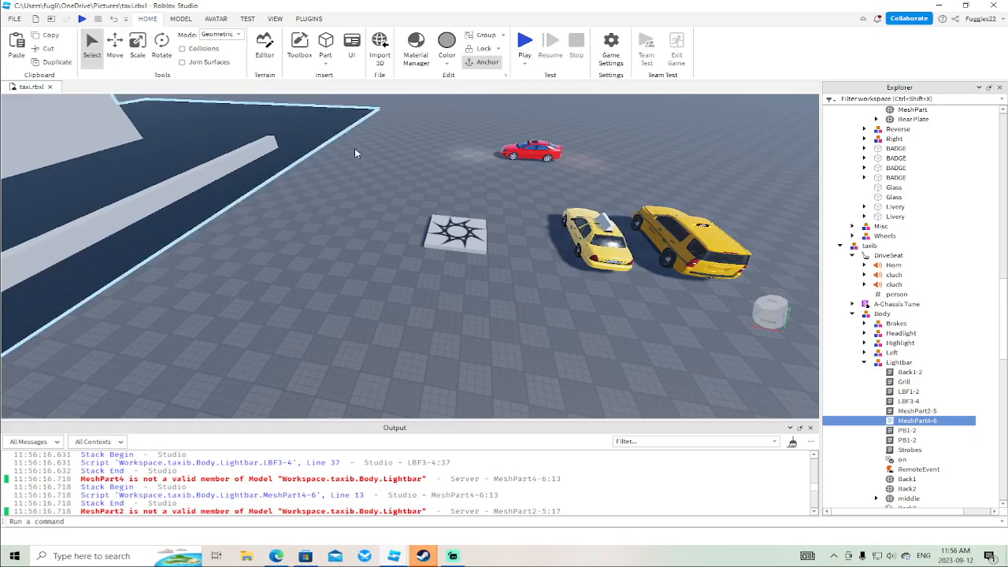
Zoom to the Lightbar model in taxib's Body, review its contents and delete the whole model.
{"action": "left_click", "coordinate": [911, 365]}
{"action": "key", "text": "f"}
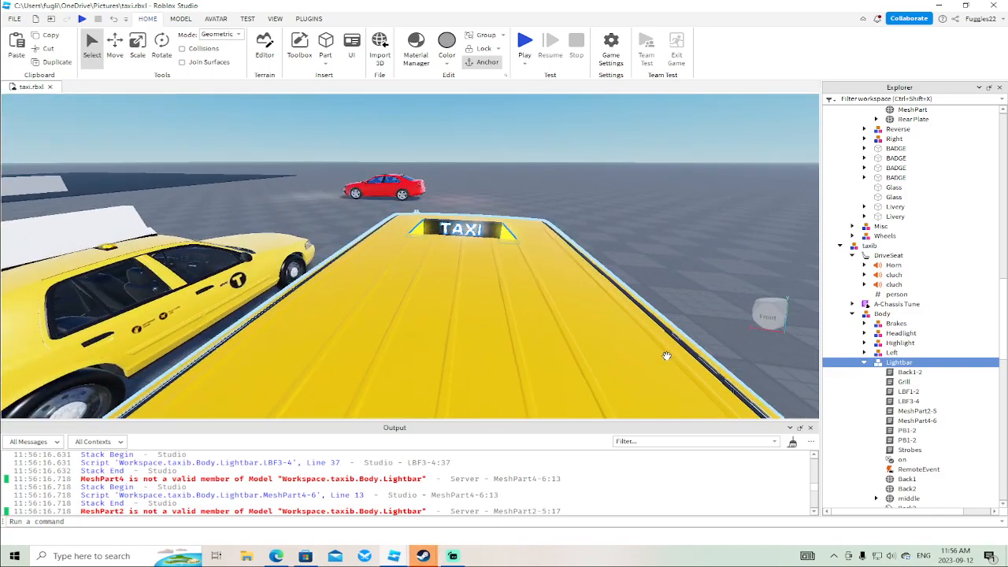
{"action": "scroll", "coordinate": [915, 374], "scroll_direction": "down", "scroll_amount": 2}
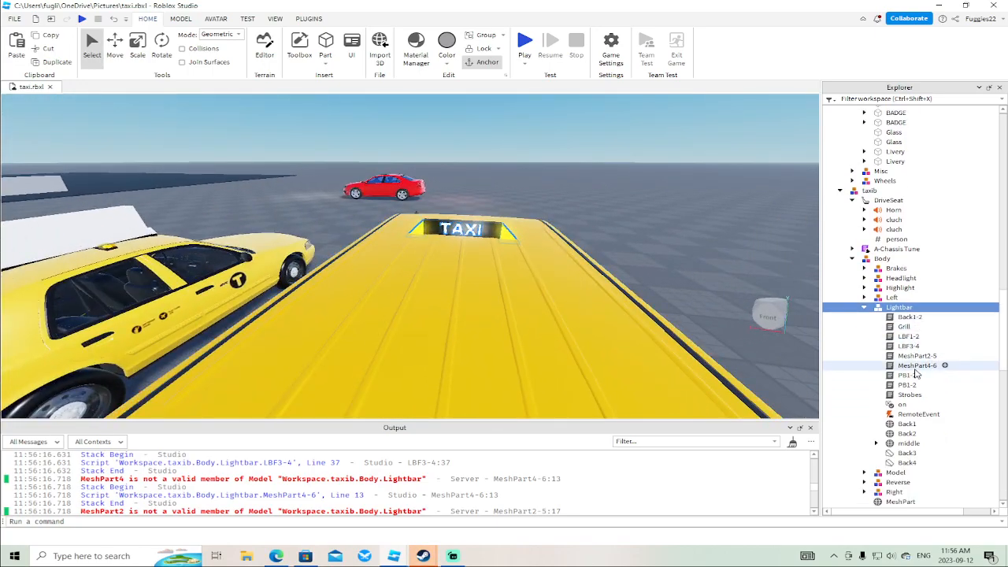
{"action": "scroll", "coordinate": [919, 372], "scroll_direction": "down", "scroll_amount": 2}
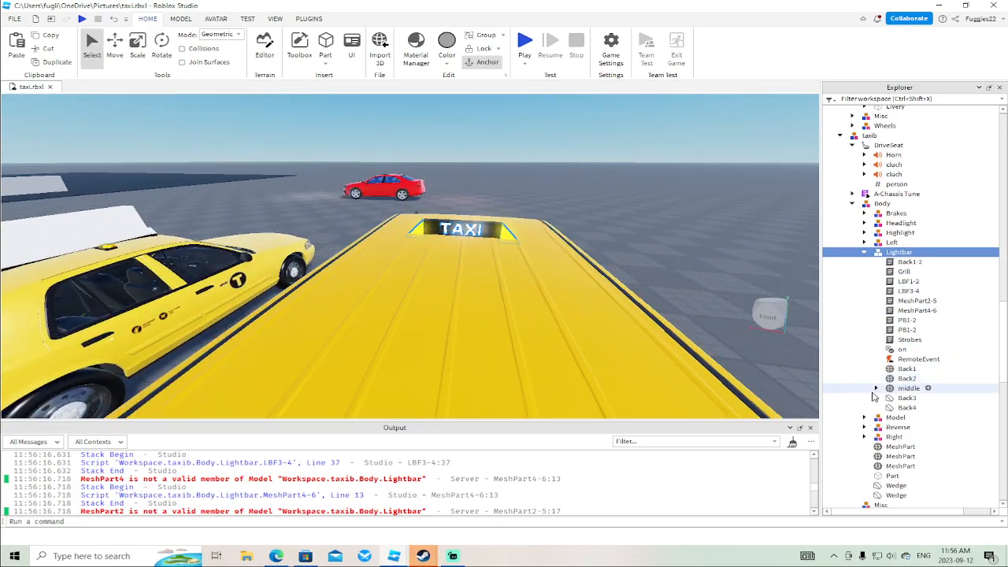
{"action": "left_click", "coordinate": [878, 388]}
{"action": "left_click", "coordinate": [877, 388]}
{"action": "scroll", "coordinate": [893, 380], "scroll_direction": "down", "scroll_amount": 2}
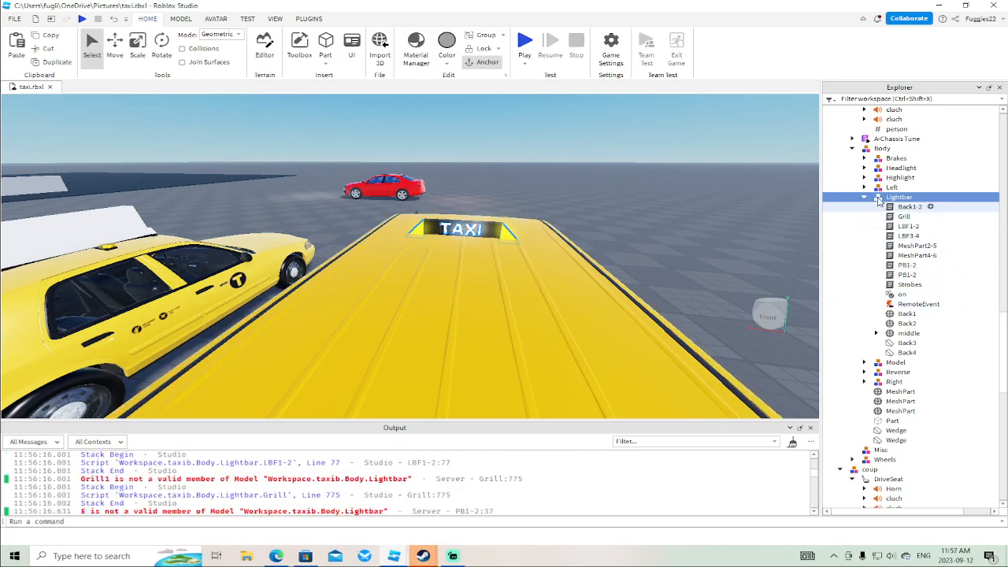
{"action": "key", "text": "Delete"}
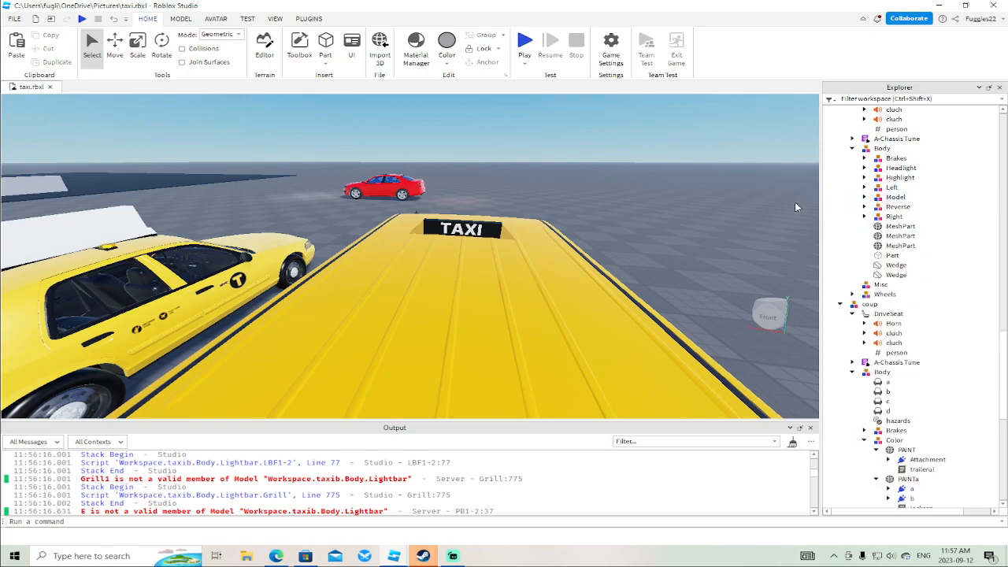
Collapse taxib's Body and the taxib and coup models in the object hierarchy.
{"action": "left_click", "coordinate": [852, 148]}
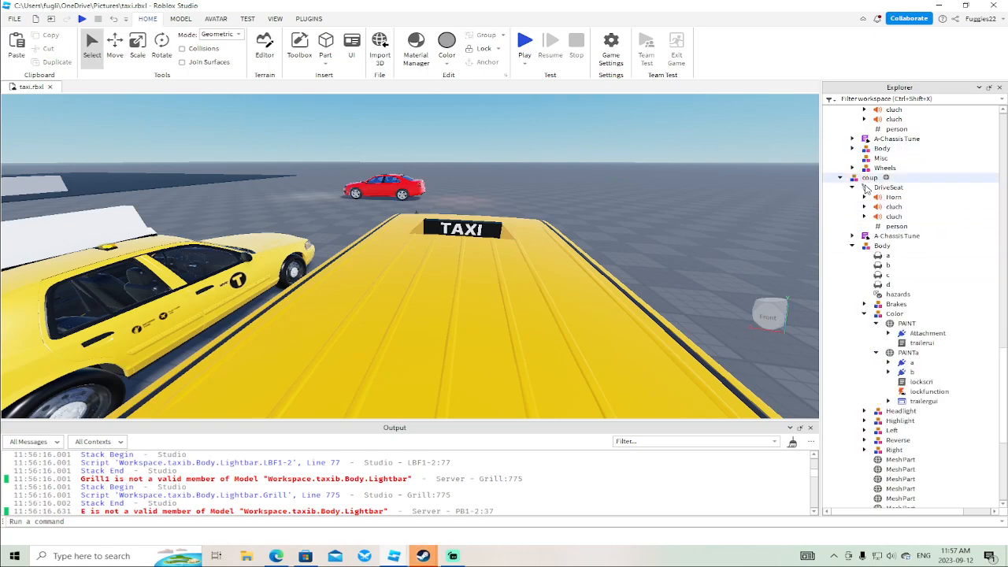
{"action": "scroll", "coordinate": [874, 193], "scroll_direction": "up", "scroll_amount": 7}
{"action": "left_click", "coordinate": [840, 273]}
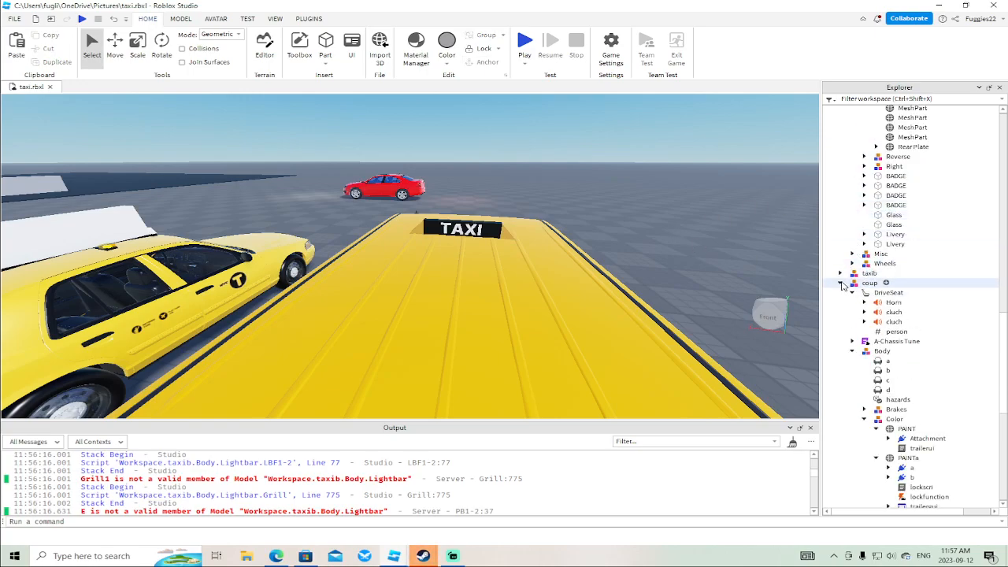
{"action": "left_click", "coordinate": [842, 284]}
{"action": "scroll", "coordinate": [843, 281], "scroll_direction": "up", "scroll_amount": 5}
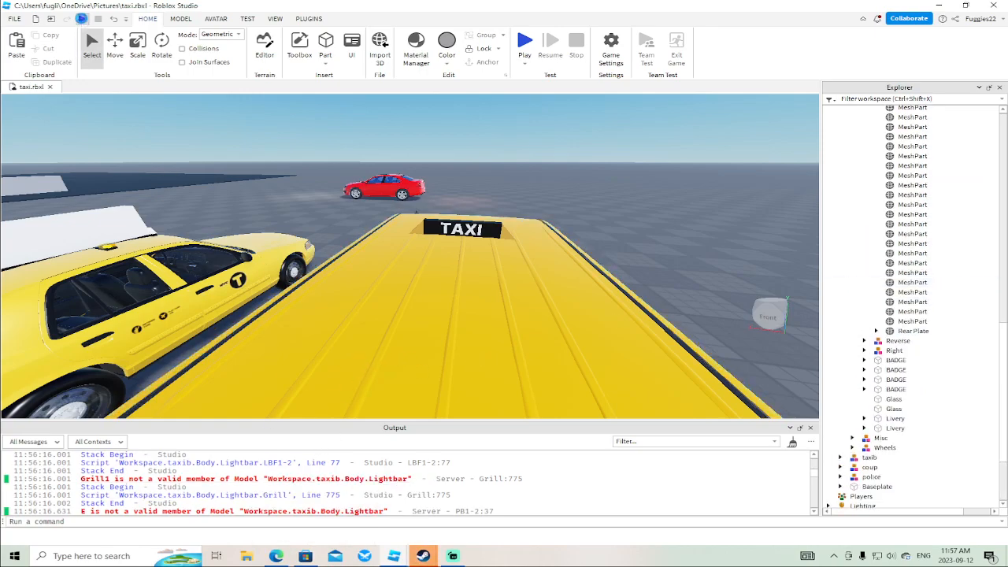
Playtest the place, then add one more .Parent before DriveSeat on line 4 of taxia's lockdoor script and close it.
{"action": "left_click", "coordinate": [82, 19]}
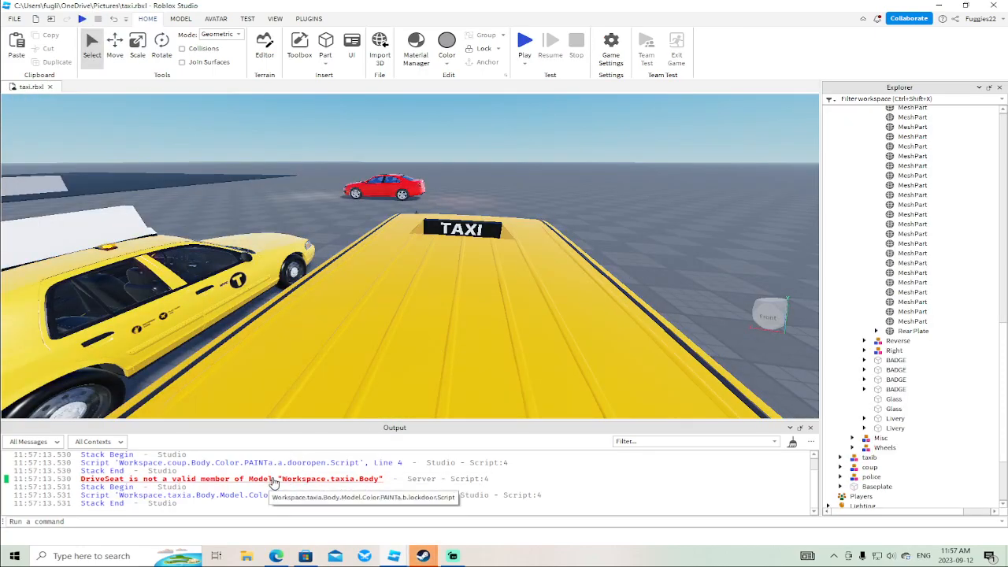
{"action": "left_click", "coordinate": [259, 495]}
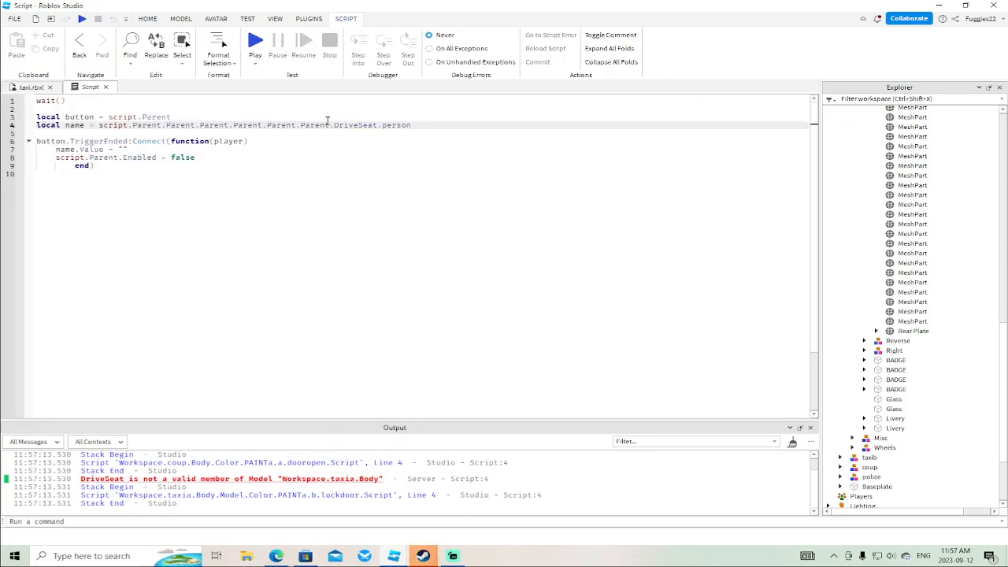
{"action": "type", "text": ".Parent"}
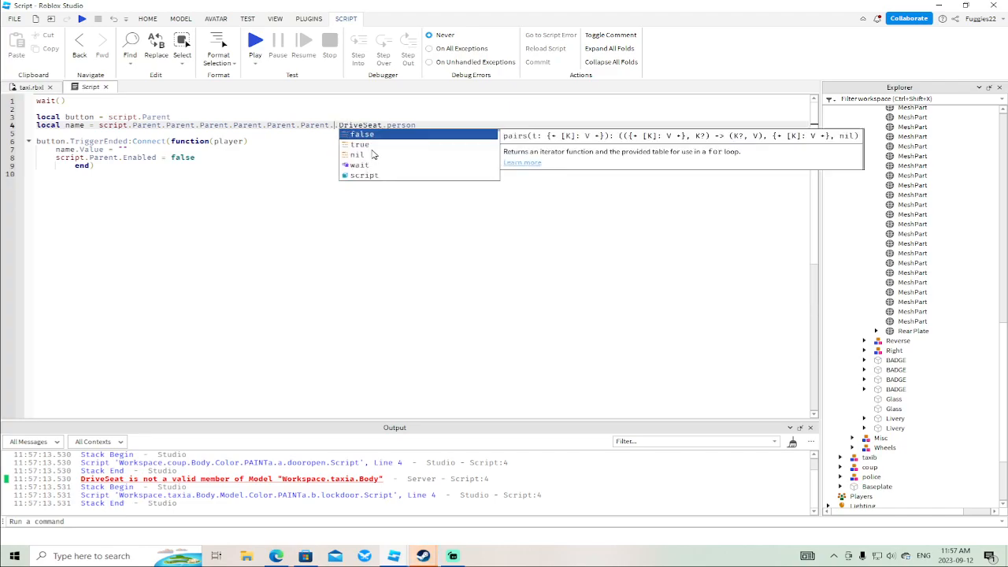
{"action": "type", "text": ".d."}
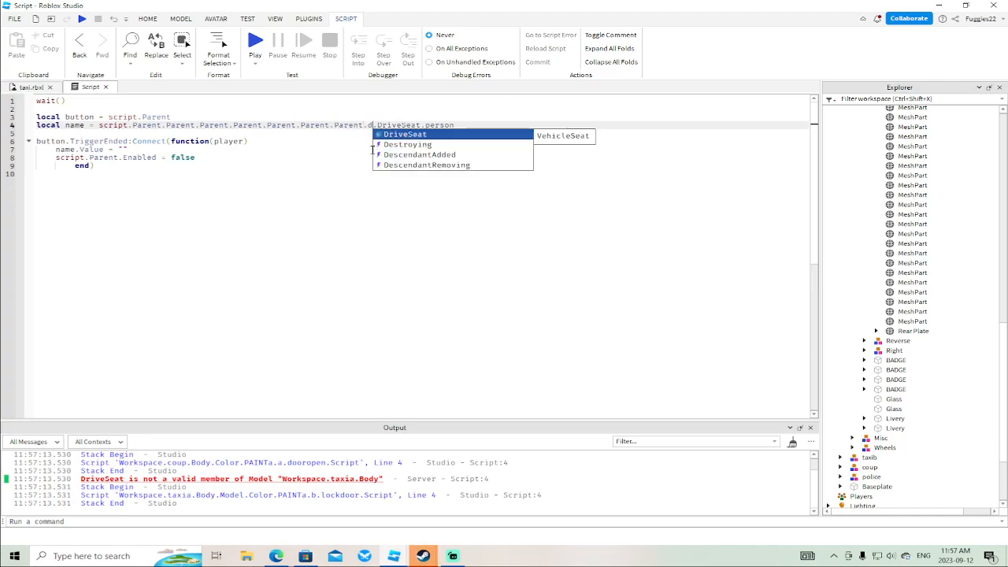
{"action": "key", "text": "BackSpace"}
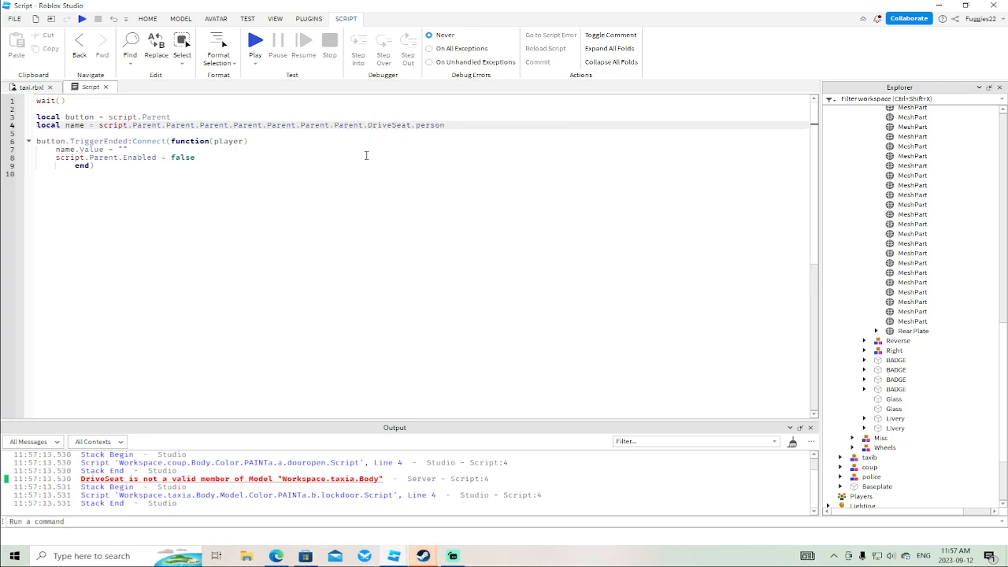
{"action": "left_click", "coordinate": [106, 88]}
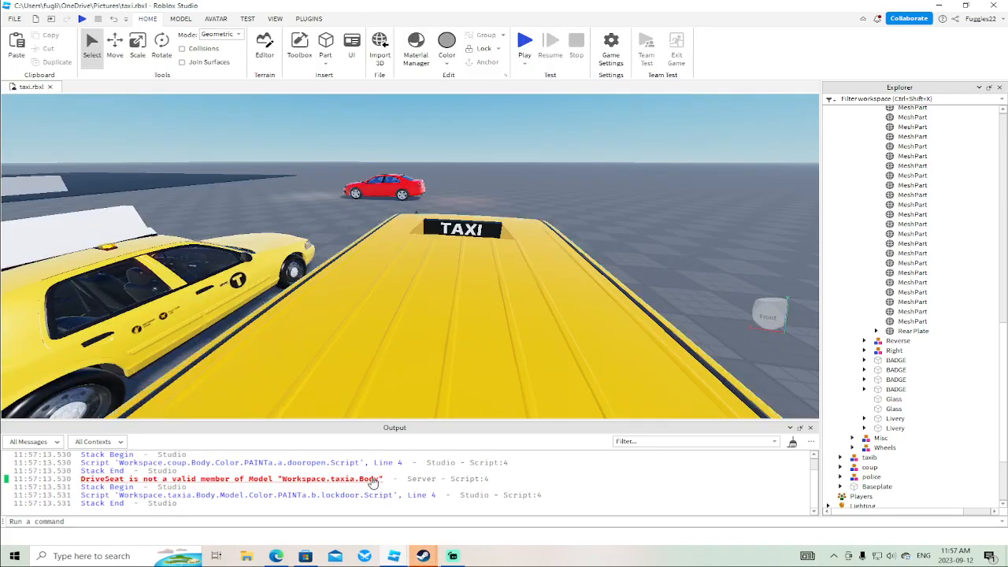
Playtest again, then add one more .Parent before DriveSeat on line 4 of the dooropen script.
{"action": "left_click", "coordinate": [82, 19]}
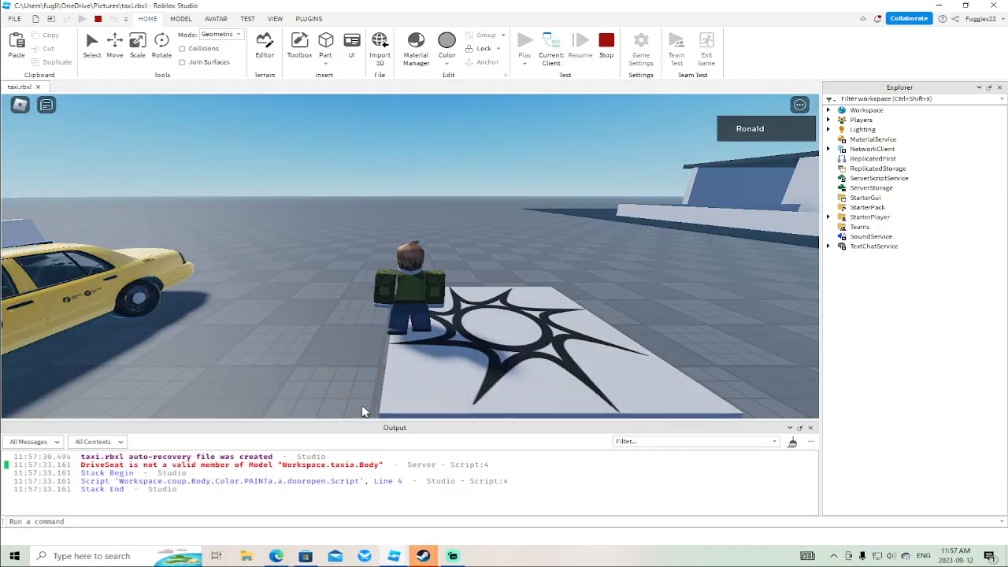
{"action": "key", "text": "shift+F5"}
{"action": "left_click", "coordinate": [307, 480]}
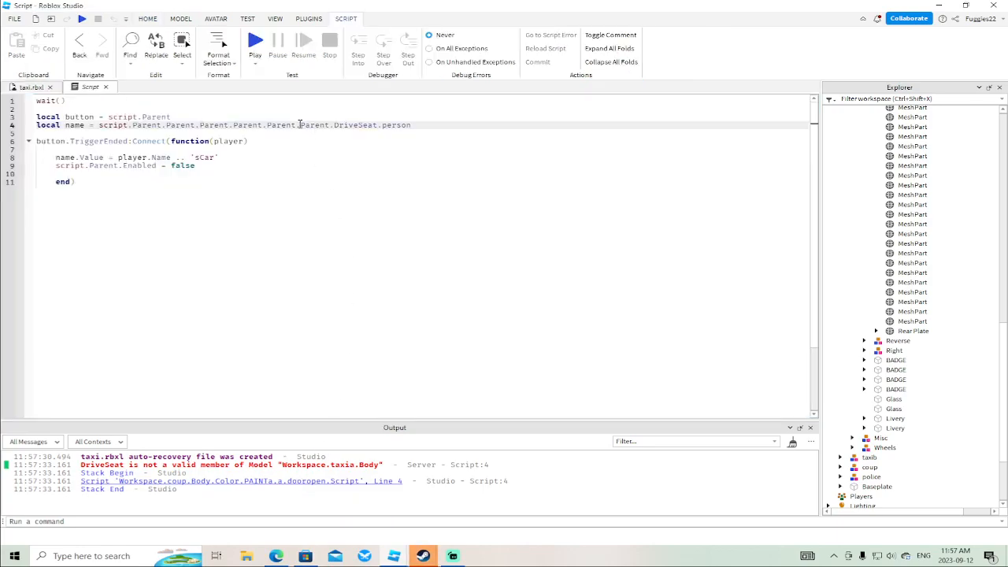
{"action": "type", "text": "Parent."}
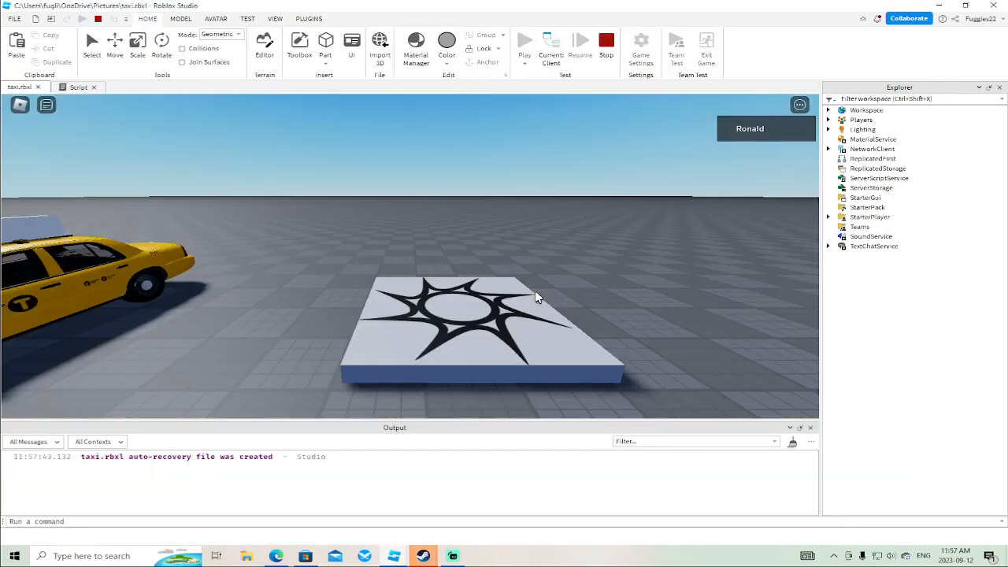
Walk to the taxia car in the playtest, bring up its control buttons, unlock the doors, and end the test.
{"action": "key", "text": "w"}
{"action": "right_click_drag", "start_coordinate": [587, 302], "coordinate": [587, 299]}
{"action": "key", "text": "e"}
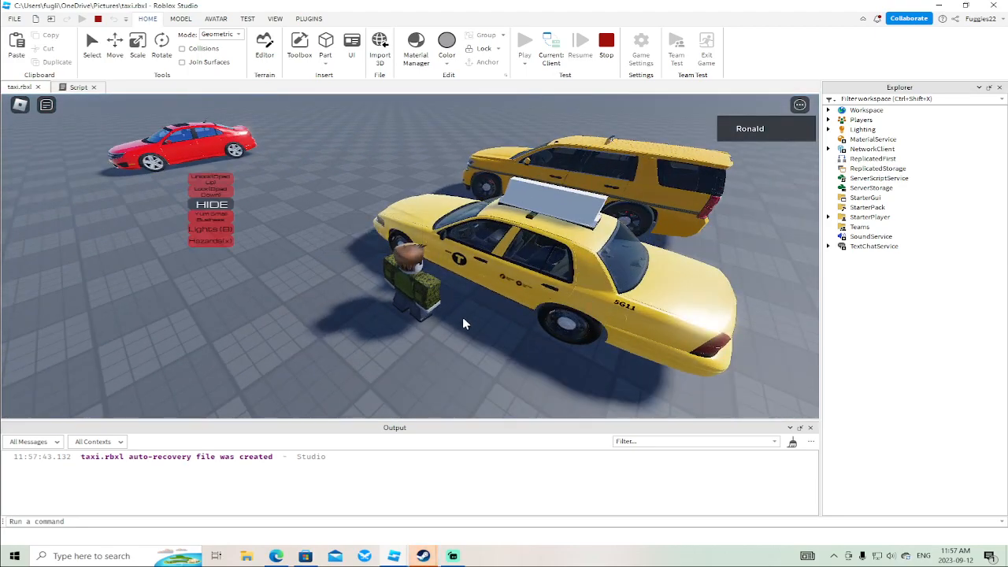
{"action": "right_click_drag", "start_coordinate": [463, 318], "coordinate": [463, 318]}
{"action": "left_click", "coordinate": [208, 178]}
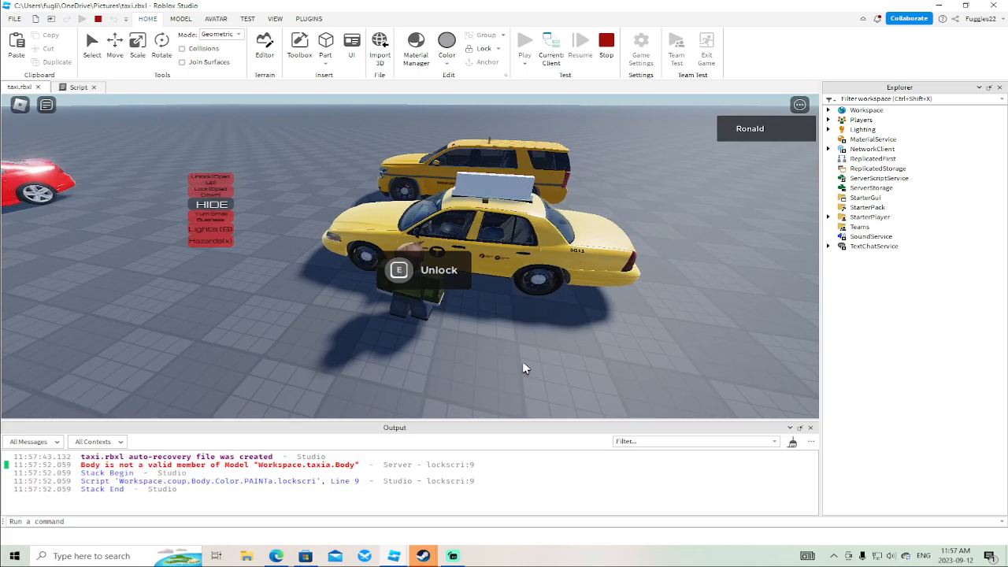
{"action": "right_click_drag", "start_coordinate": [523, 363], "coordinate": [523, 363]}
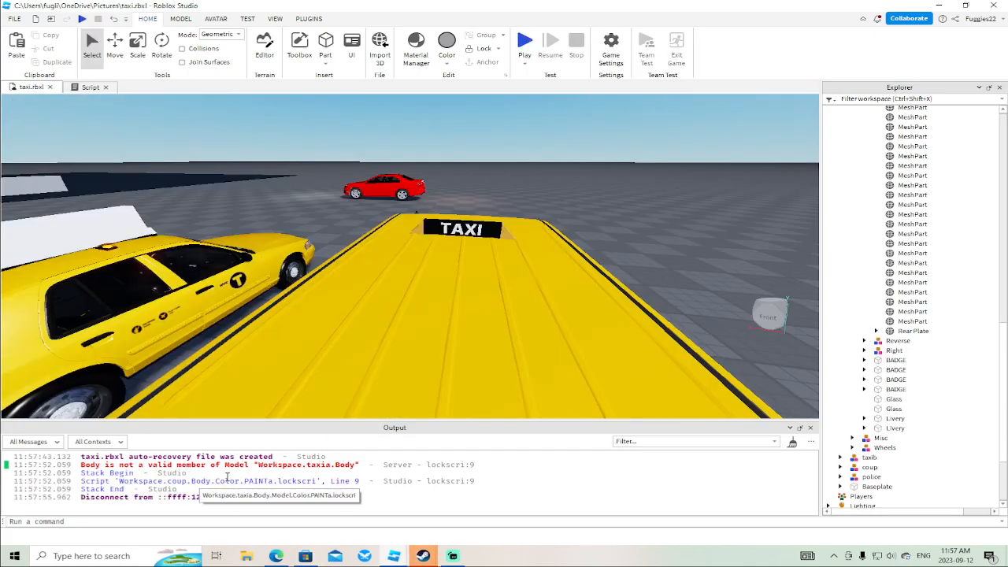
Open the lockscri script from its error and delete the Body.trunk ProximityPrompt lines from both the doorlockopen and doorlockclose blocks.
{"action": "left_click", "coordinate": [218, 483]}
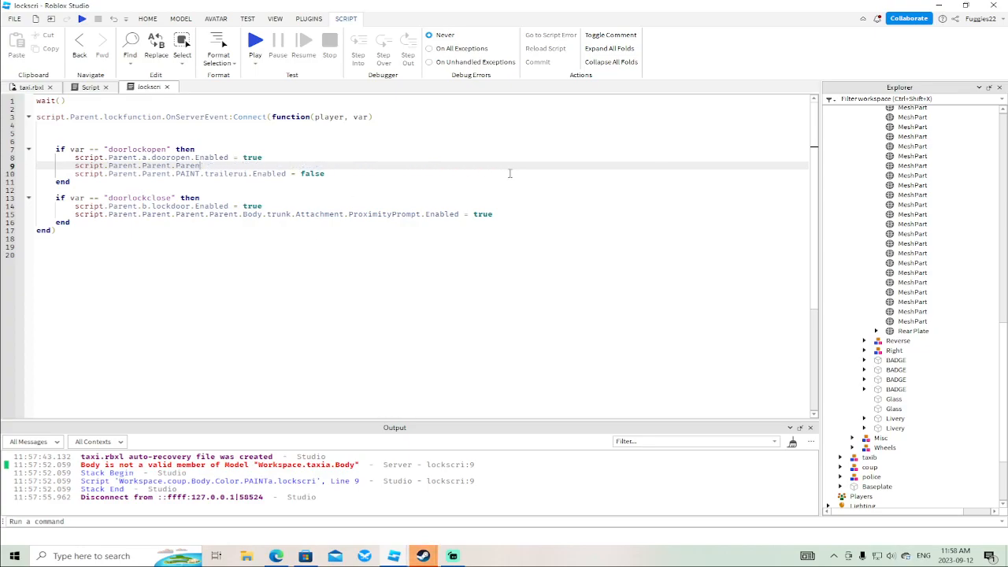
{"action": "key", "text": "BackSpace"}
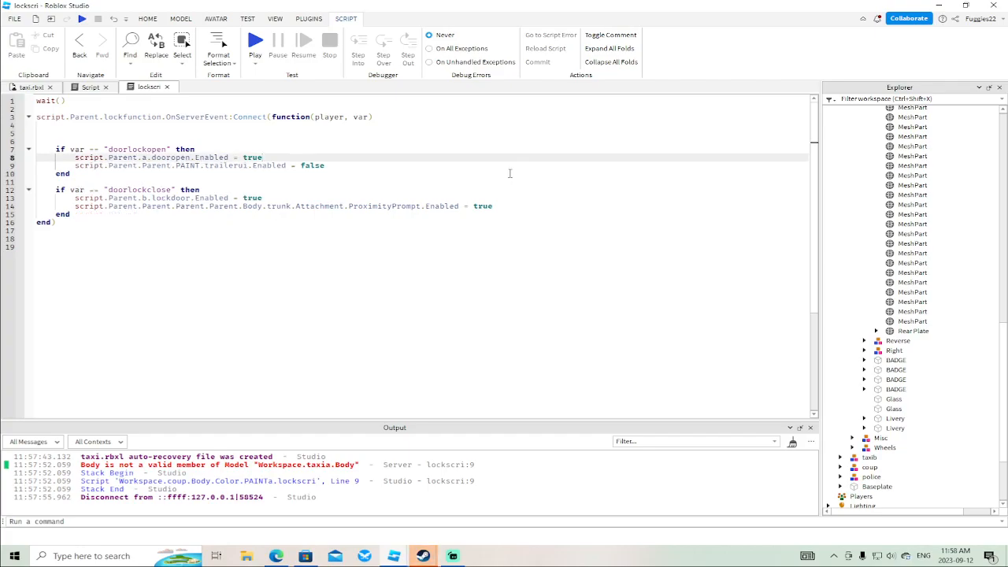
{"action": "left_click", "coordinate": [507, 207]}
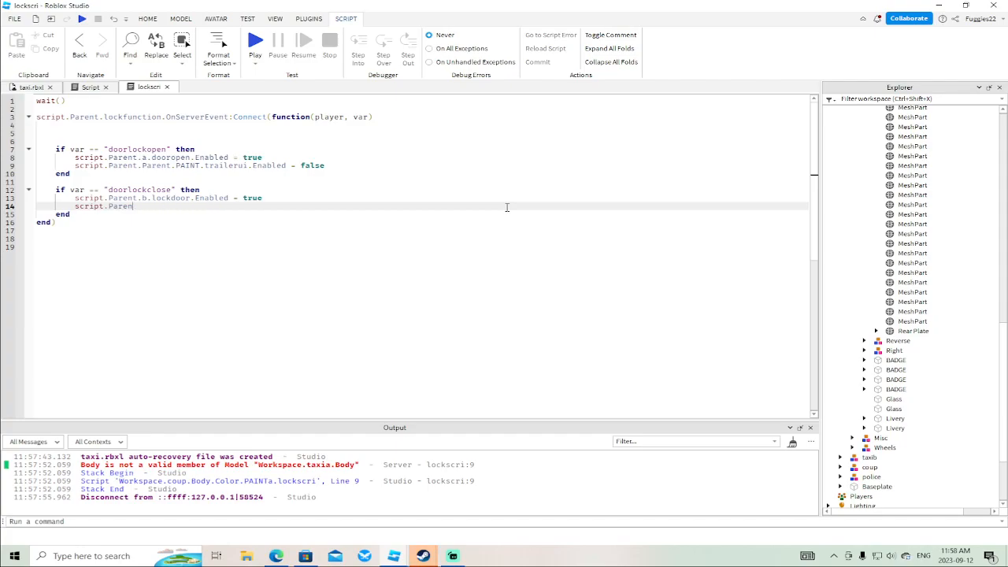
{"action": "key", "text": "BackSpace"}
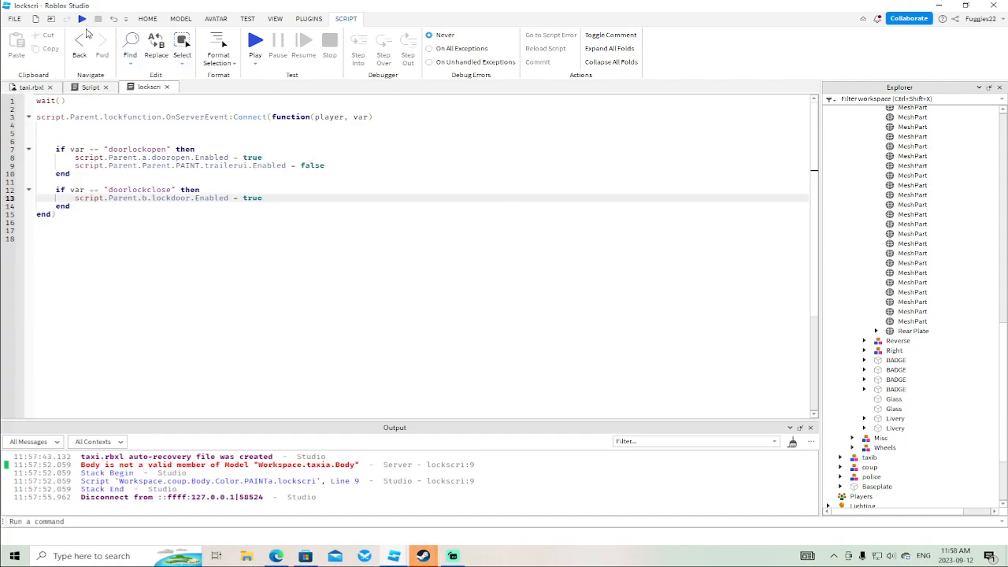
Playtest the place again, unlock the taxia car, get into its driver's seat, jump out, and end the test.
{"action": "left_click", "coordinate": [82, 19]}
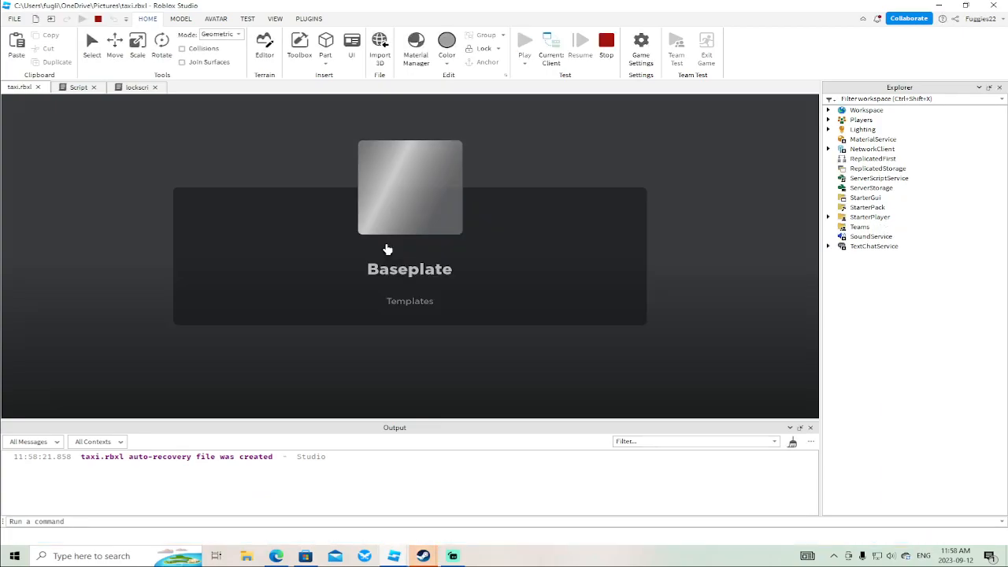
{"action": "key", "text": "w"}
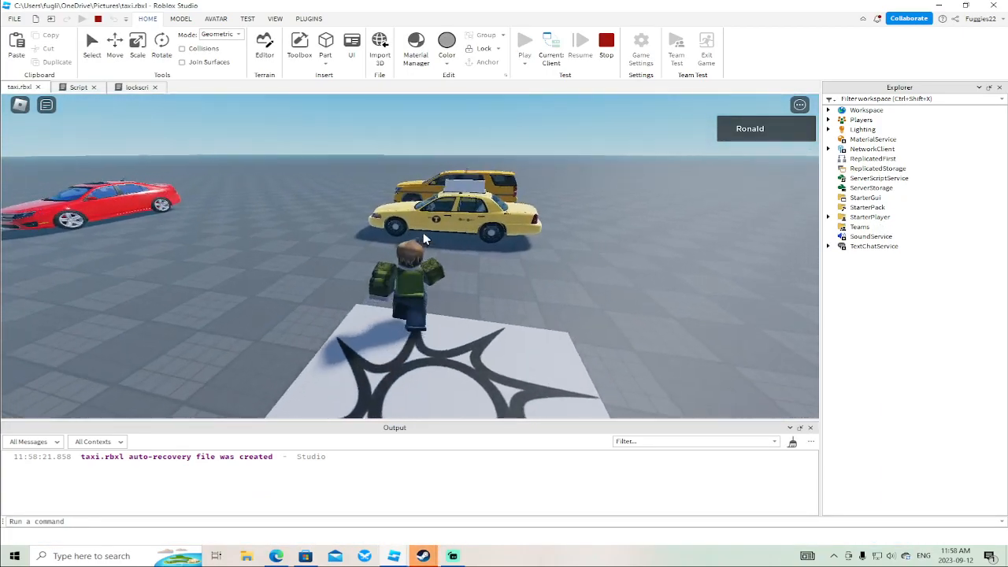
{"action": "key", "text": "e"}
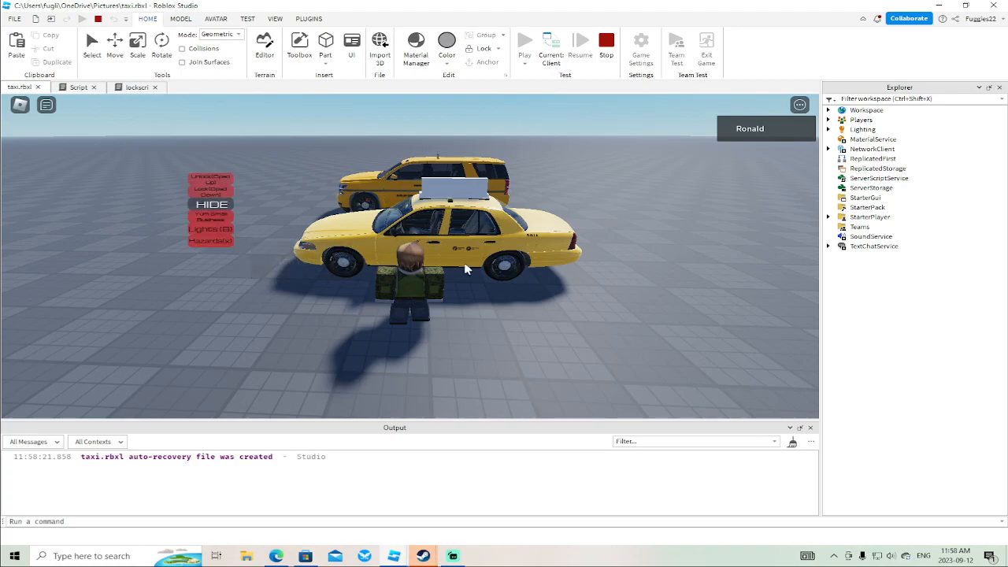
{"action": "key", "text": "w"}
{"action": "left_click", "coordinate": [200, 180]}
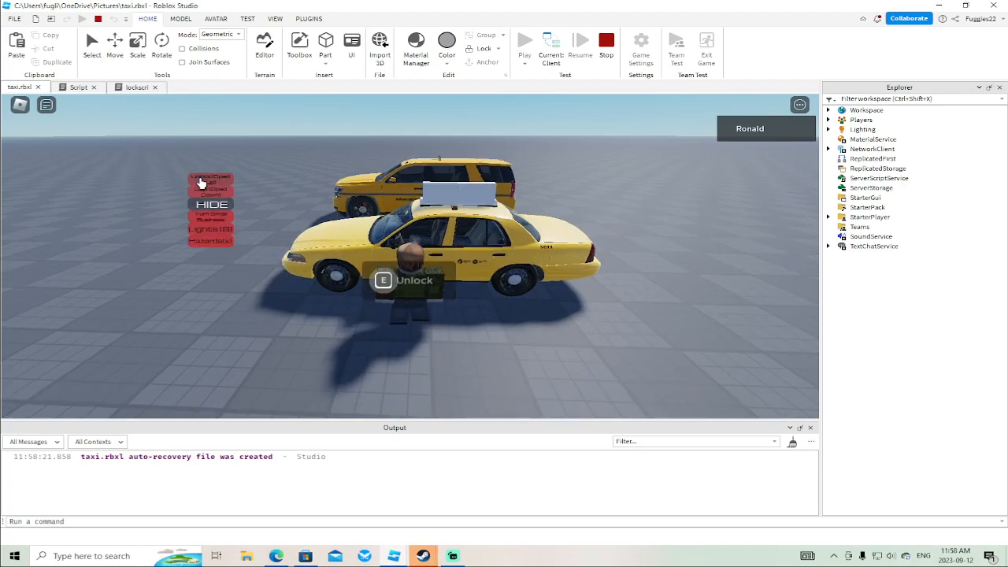
{"action": "key", "text": "e"}
{"action": "key", "text": "w"}
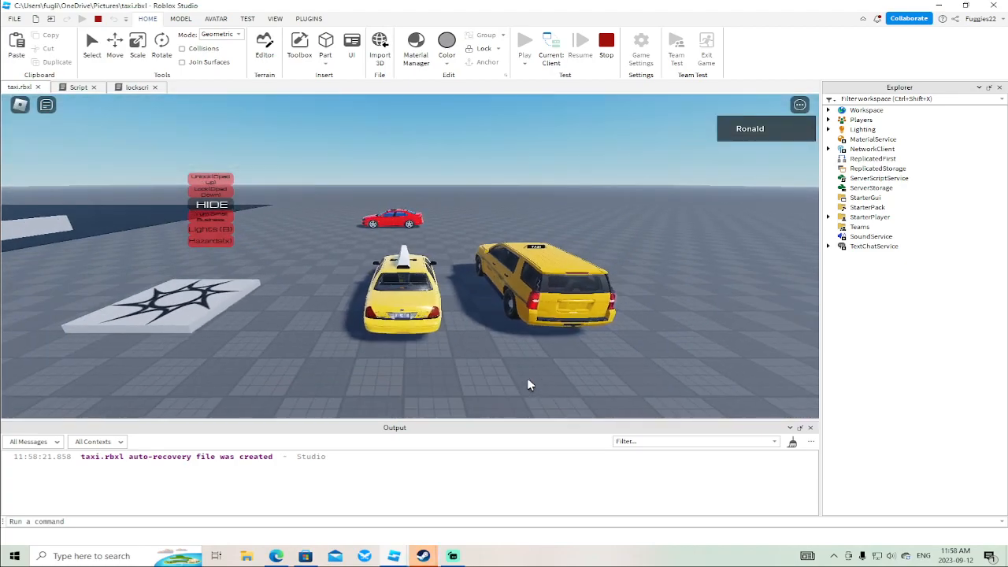
{"action": "key", "text": "space"}
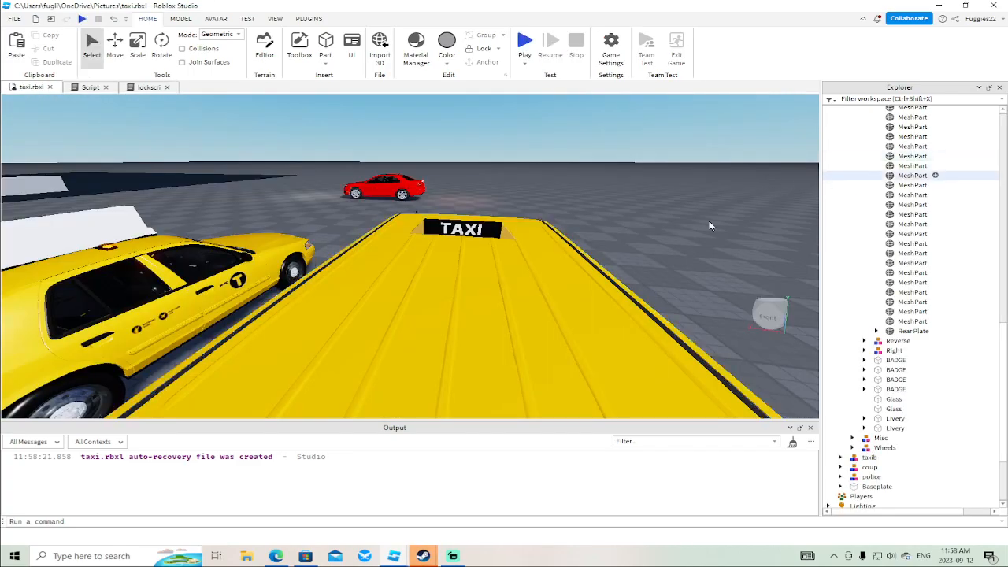
Select the taxia car and rename its model Fuggie22sCar.
{"action": "left_click", "coordinate": [197, 280]}
{"action": "left_click", "coordinate": [838, 110]}
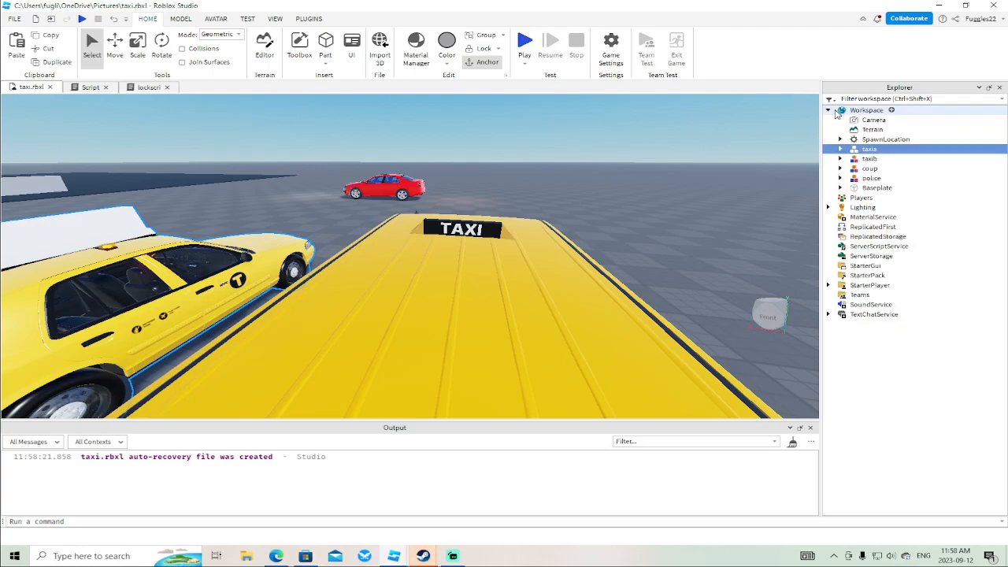
{"action": "right_click", "coordinate": [885, 151]}
{"action": "left_click", "coordinate": [880, 228]}
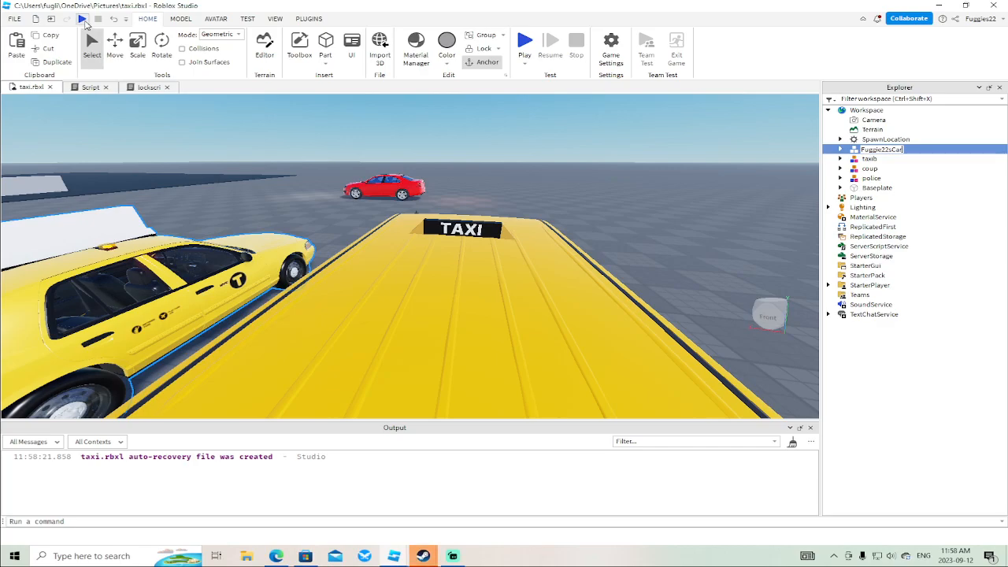
Playtest with the renamed car: unlock it, enter and leave the driver's seat, and stop the test.
{"action": "left_click", "coordinate": [82, 19]}
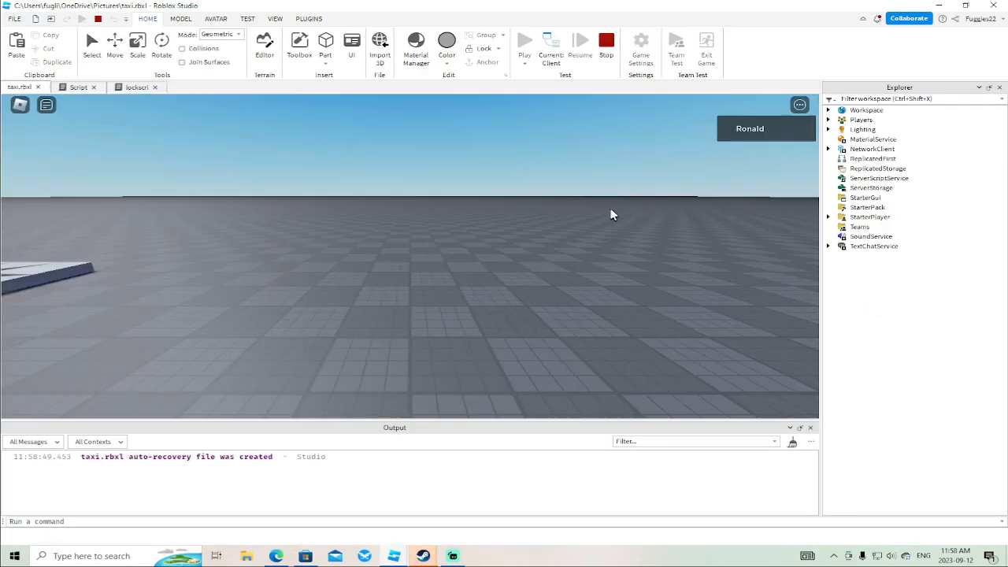
{"action": "right_click_drag", "start_coordinate": [574, 252], "coordinate": [574, 252]}
{"action": "key", "text": "w"}
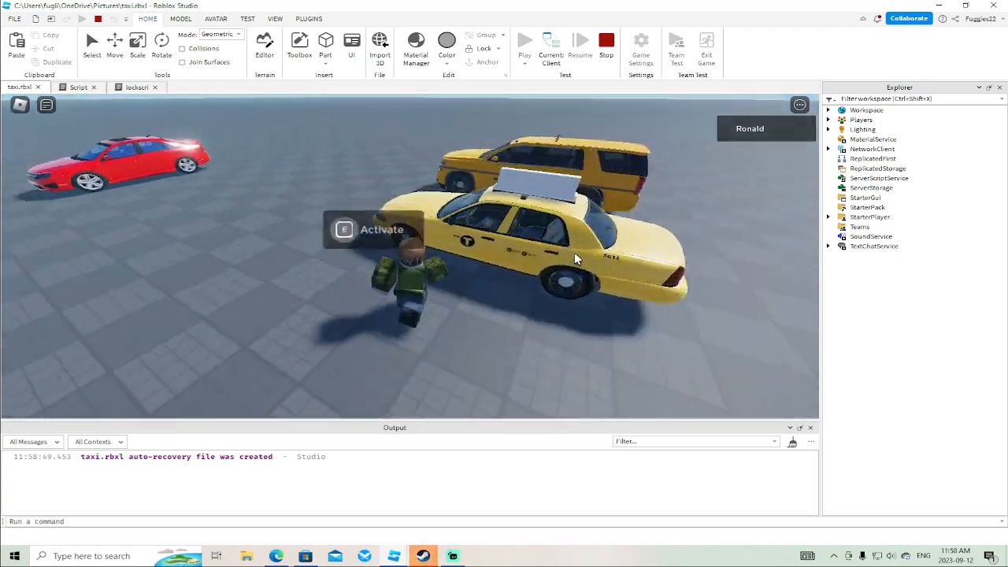
{"action": "key", "text": "e"}
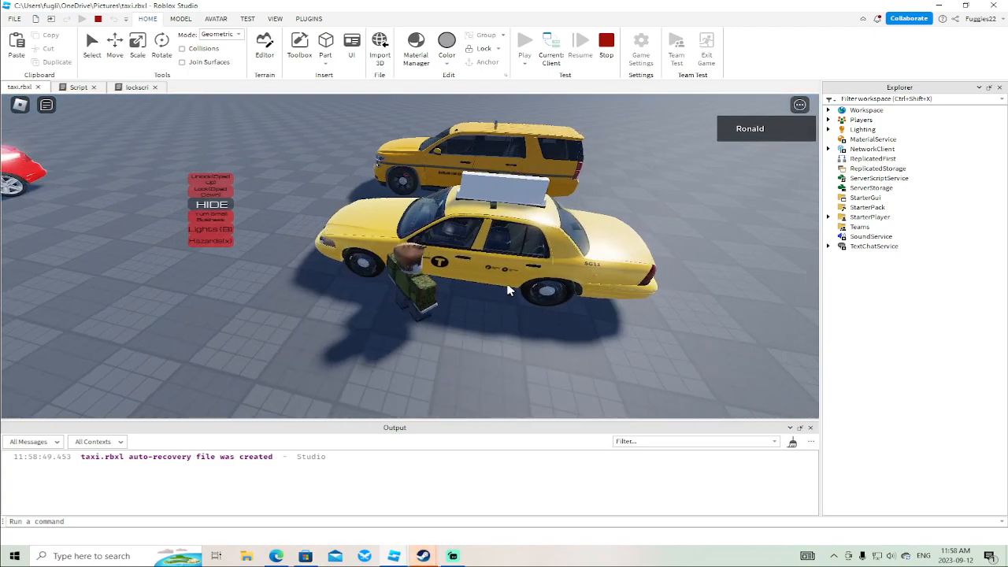
{"action": "left_click", "coordinate": [217, 181]}
{"action": "key", "text": "w"}
{"action": "right_click_drag", "start_coordinate": [493, 340], "coordinate": [493, 340]}
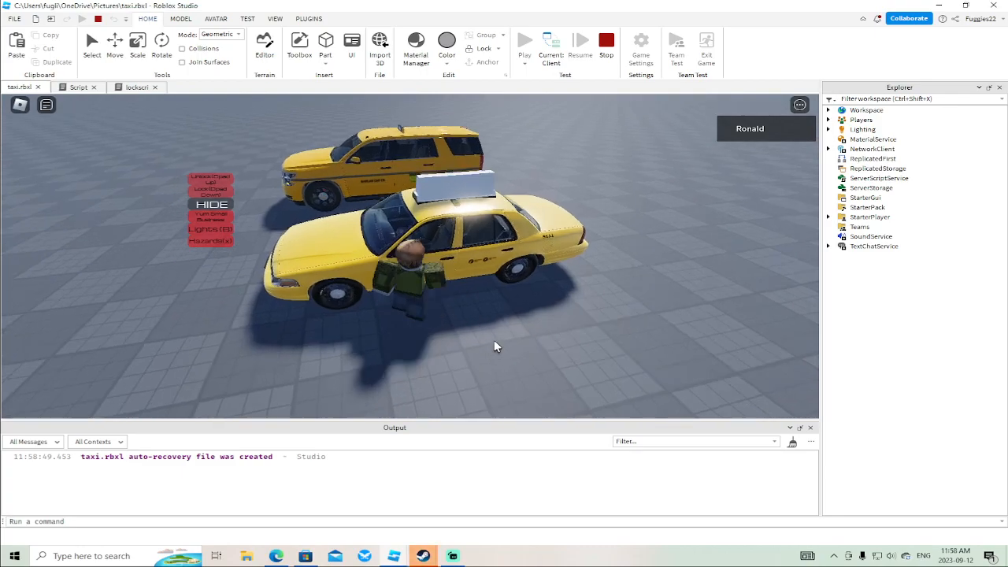
{"action": "key", "text": "w"}
{"action": "key", "text": "space"}
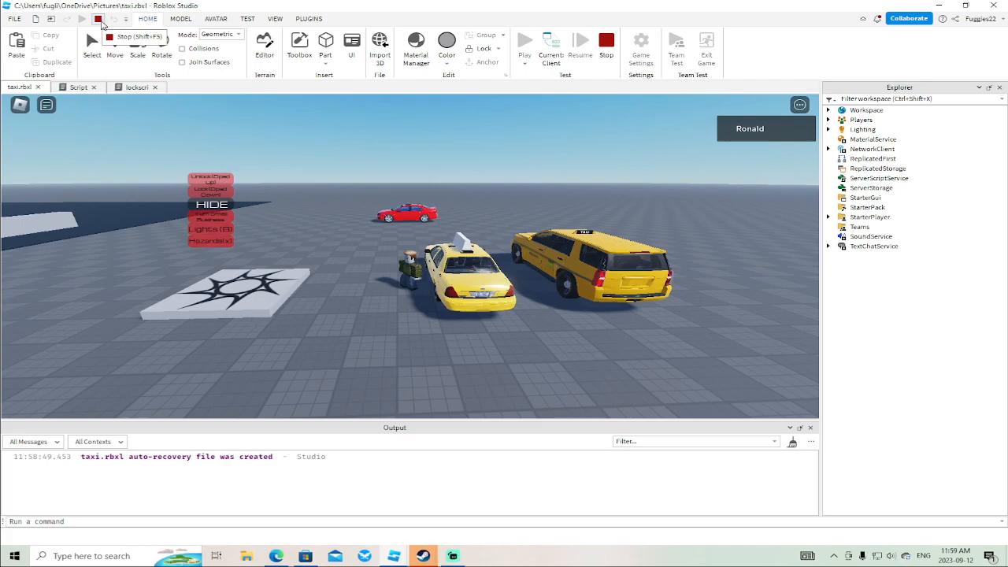
{"action": "left_click", "coordinate": [486, 296]}
{"action": "key", "text": "shift+F5"}
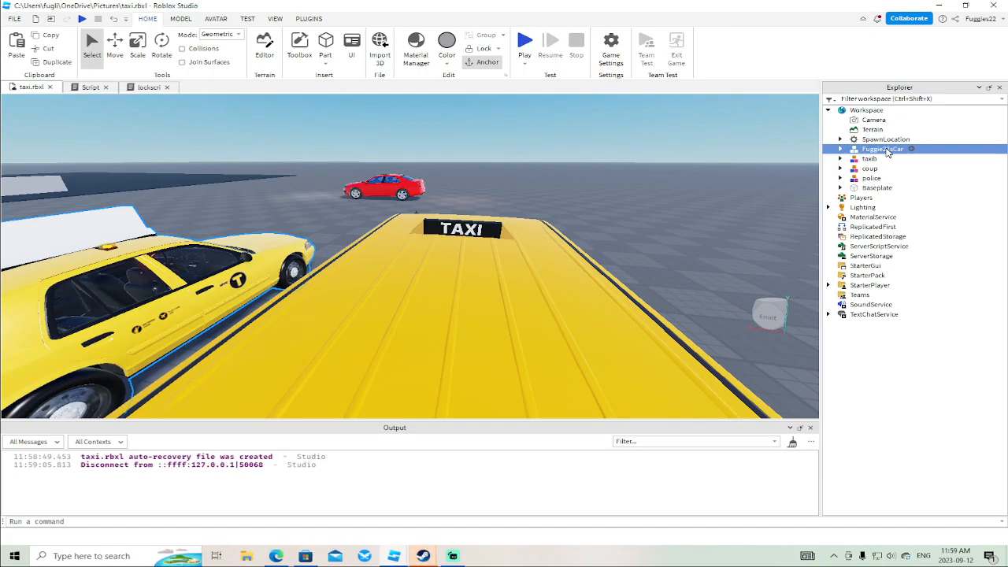
Rename the yellow sedan's model Fuggies22sCar and start a new playtest.
{"action": "right_click", "coordinate": [886, 151]}
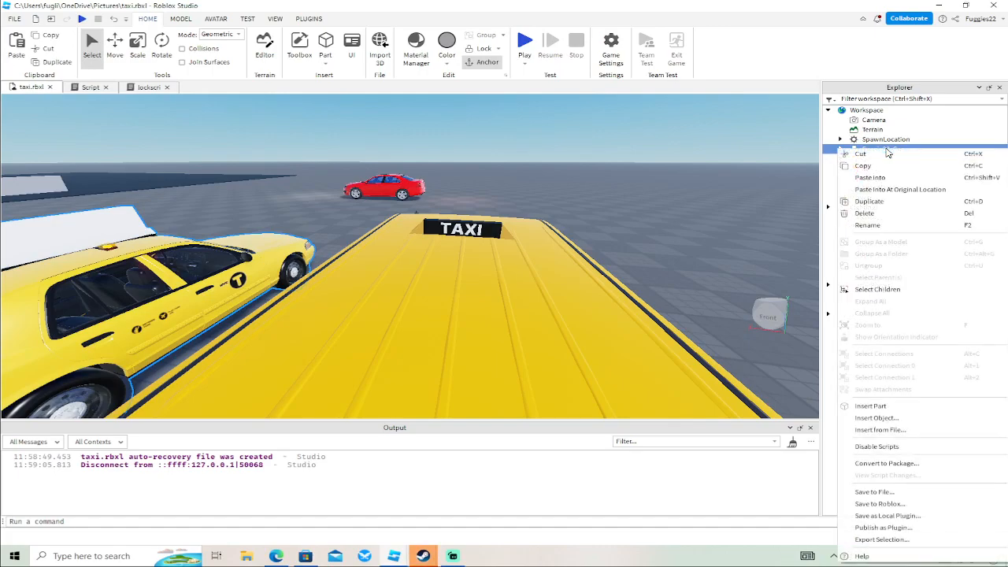
{"action": "left_click", "coordinate": [880, 227]}
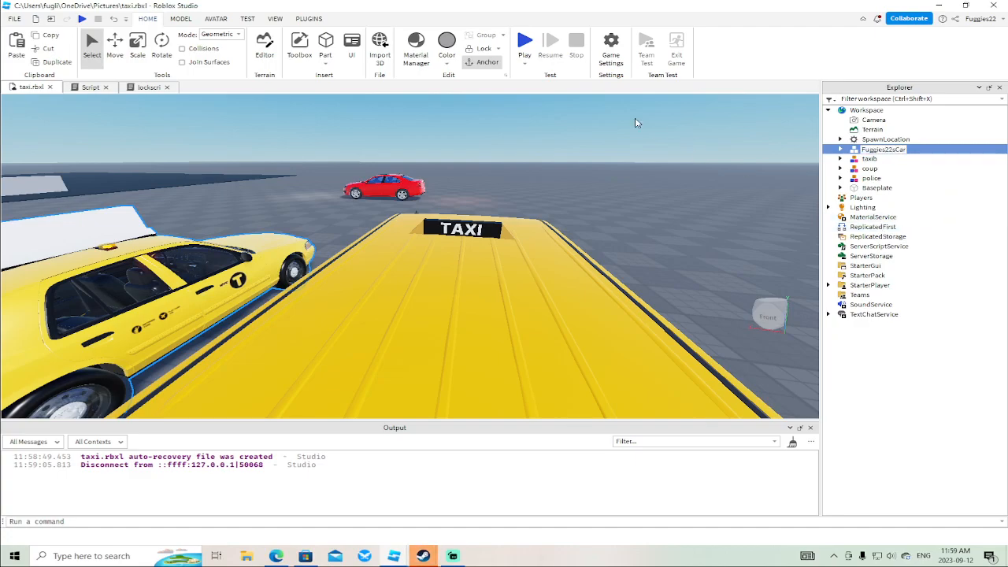
{"action": "left_click", "coordinate": [81, 18]}
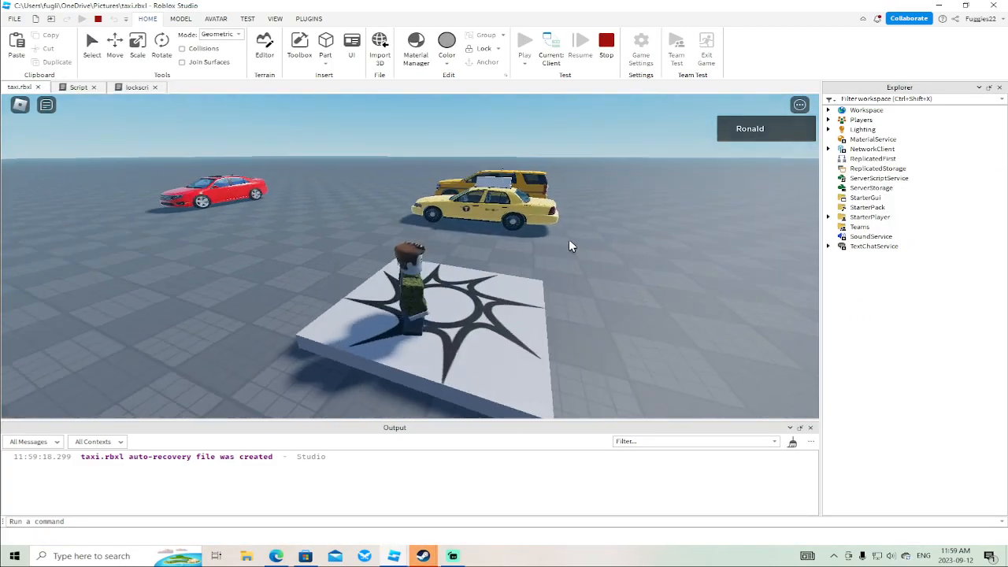
Walk to the yellow sedan taxi, activate its controls, unlock the doors, and get into the driver's seat.
{"action": "key", "text": "w"}
{"action": "right_click_drag", "start_coordinate": [569, 238], "coordinate": [564, 240]}
{"action": "key", "text": "e"}
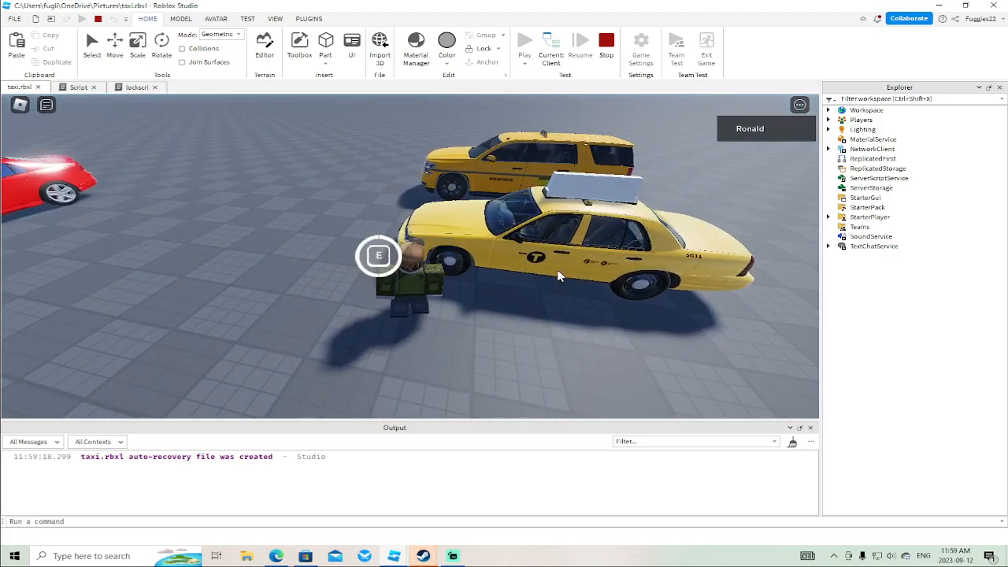
{"action": "key", "text": "d"}
{"action": "key", "text": "w"}
{"action": "left_click", "coordinate": [197, 177]}
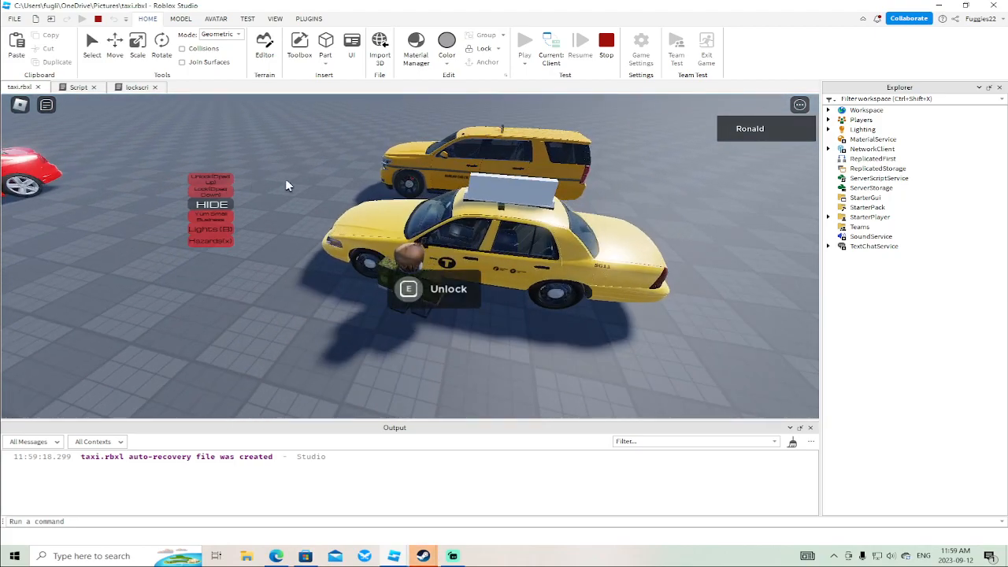
{"action": "key", "text": "w"}
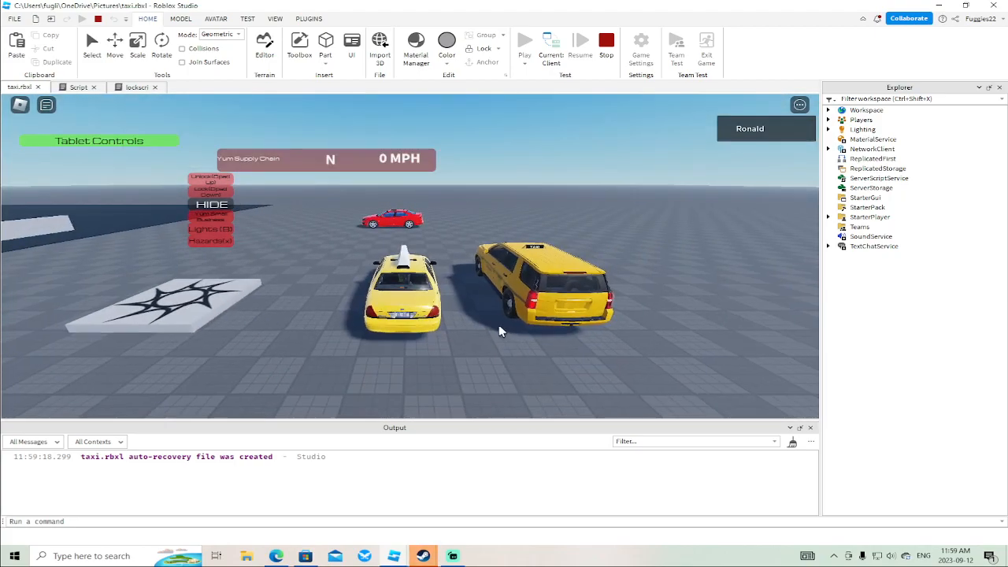
Test-drive the sedan taxi around the baseplate and building, steering, accelerating and braking, and end the playtest.
{"action": "key", "text": "w"}
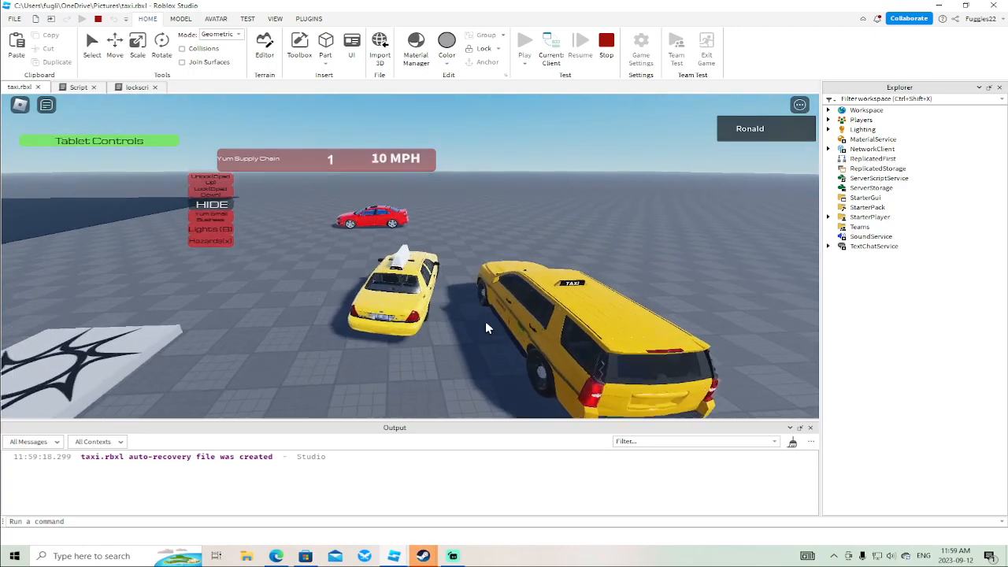
{"action": "key", "text": "w"}
{"action": "key", "text": "a"}
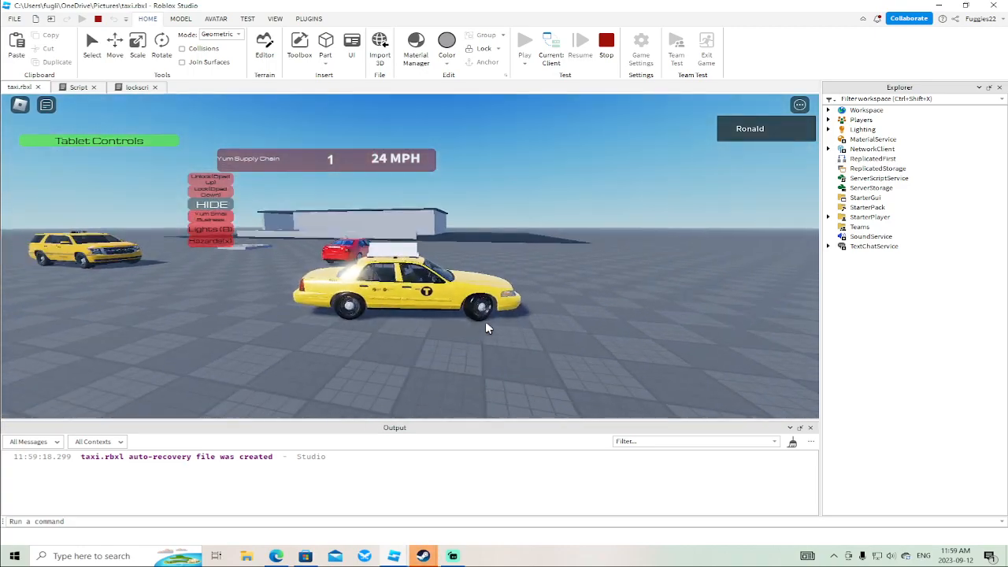
{"action": "key", "text": "w"}
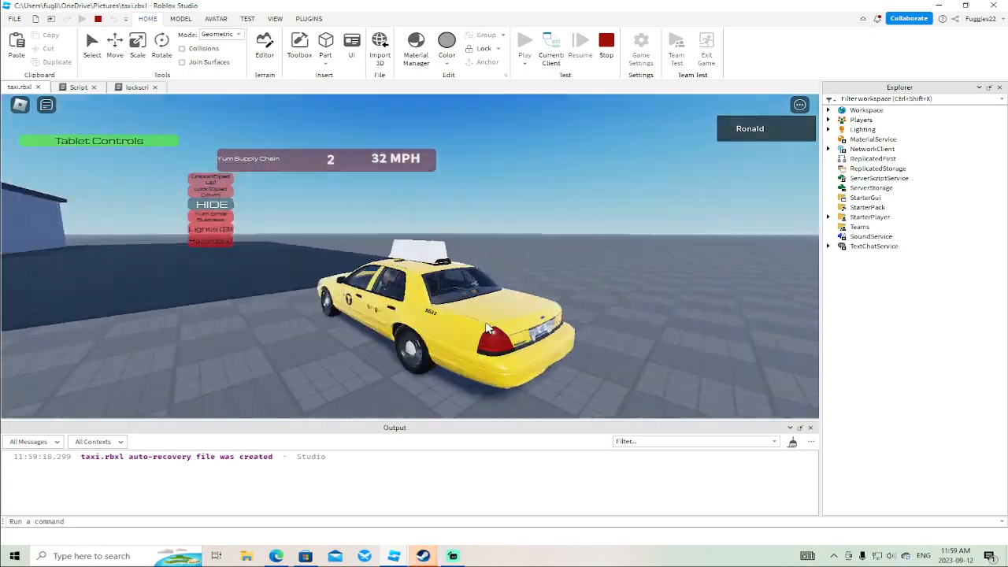
{"action": "key", "text": "w"}
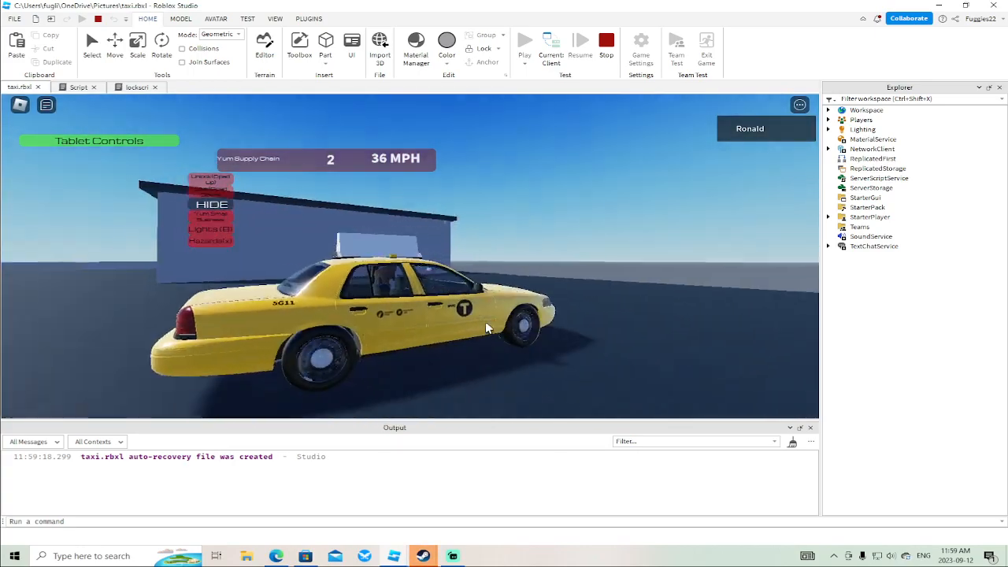
{"action": "key", "text": "a"}
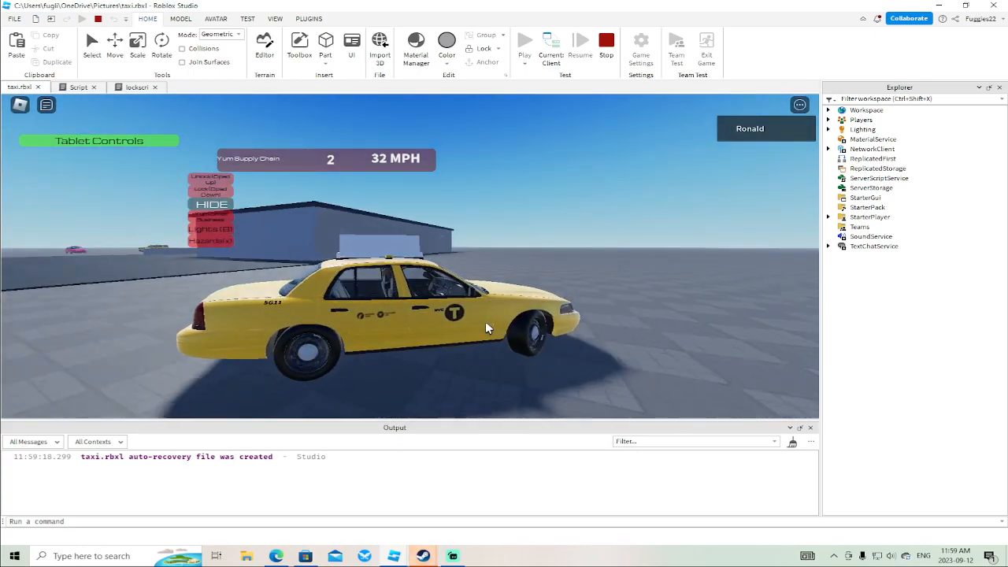
{"action": "key", "text": "w"}
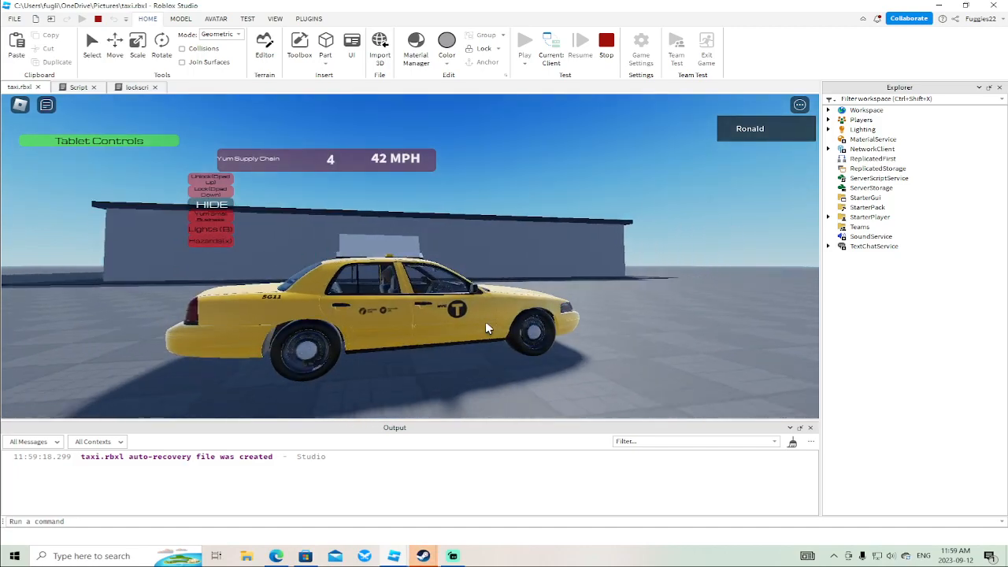
{"action": "right_click_drag", "start_coordinate": [486, 323], "coordinate": [486, 323]}
{"action": "key", "text": "w"}
{"action": "key", "text": "a"}
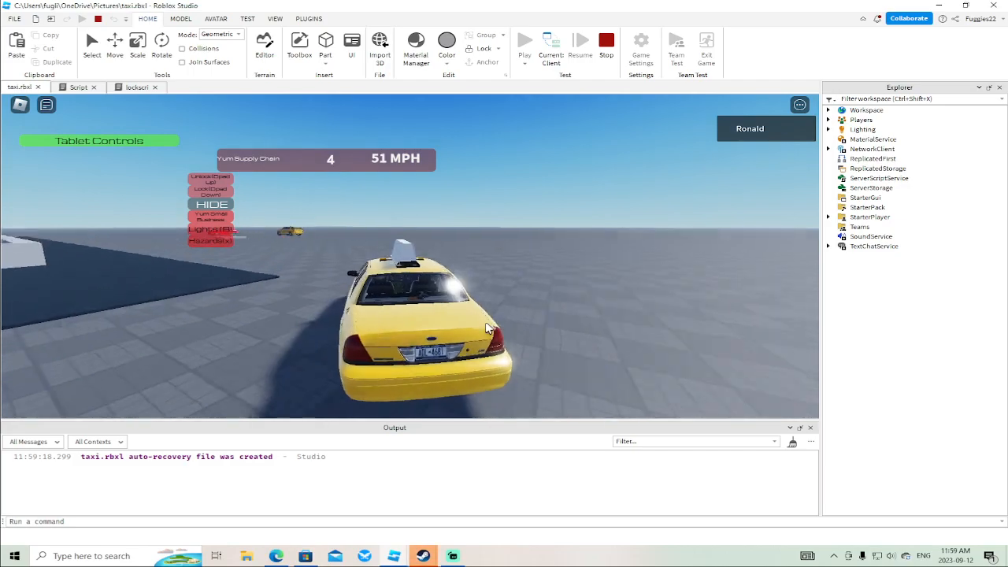
{"action": "key", "text": "s"}
{"action": "key", "text": "s"}
{"action": "key", "text": "d"}
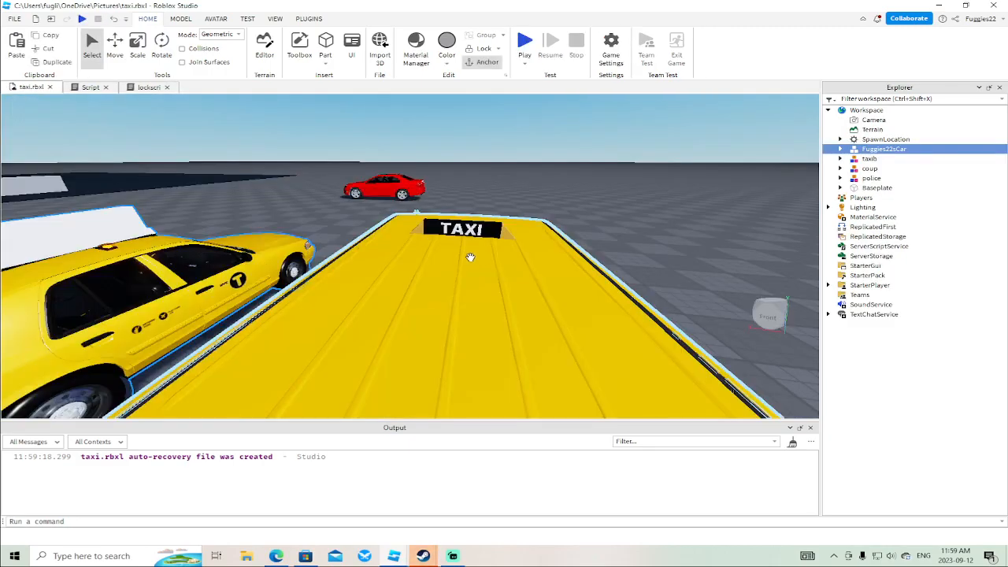
Select the sedan taxi's rear-left wheel RL and reveal the mesh parts in its Parts group.
{"action": "right_click_drag", "start_coordinate": [468, 255], "coordinate": [503, 264]}
{"action": "key", "text": "w"}
{"action": "key", "text": "a"}
{"action": "scroll", "coordinate": [481, 261], "scroll_direction": "up", "scroll_amount": 4}
{"action": "left_click", "coordinate": [518, 245], "text": "alt"}
{"action": "key", "text": "w"}
{"action": "scroll", "coordinate": [504, 263], "scroll_direction": "down", "scroll_amount": 5}
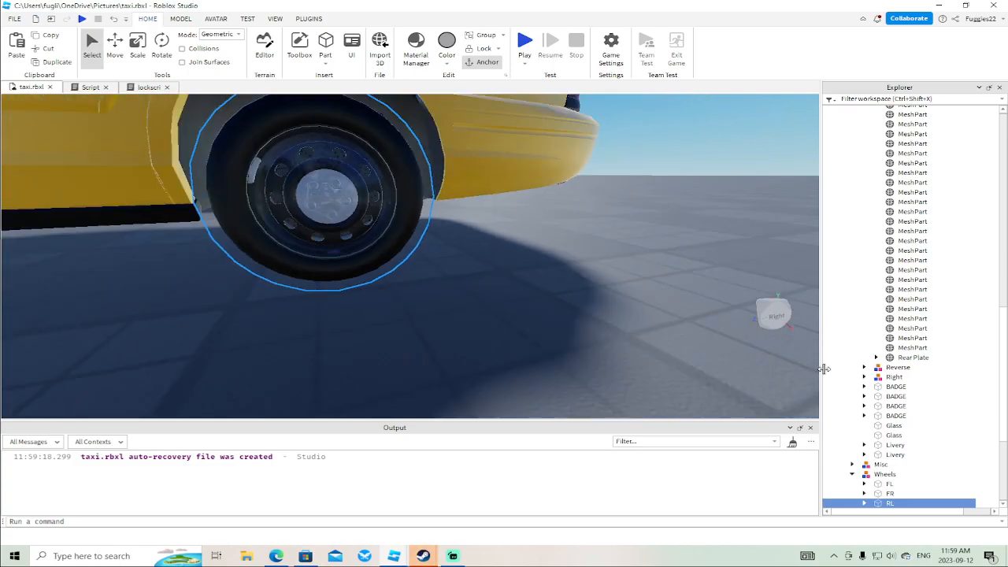
{"action": "scroll", "coordinate": [866, 378], "scroll_direction": "down", "scroll_amount": 4}
{"action": "left_click", "coordinate": [864, 393]}
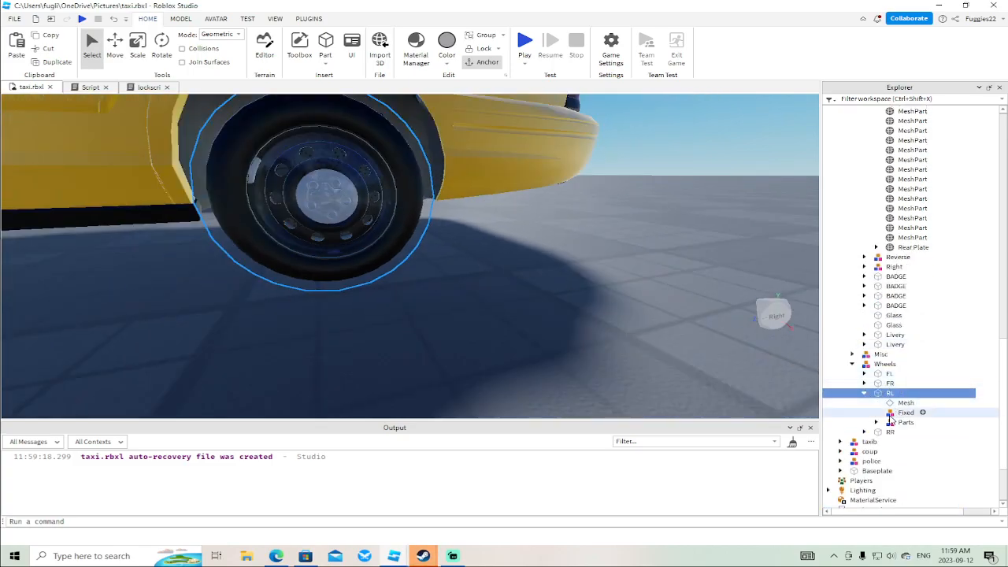
{"action": "left_click", "coordinate": [877, 422]}
Examine what each mesh part of the RL wheel covers by selecting them one after another.
{"action": "left_click", "coordinate": [923, 433]}
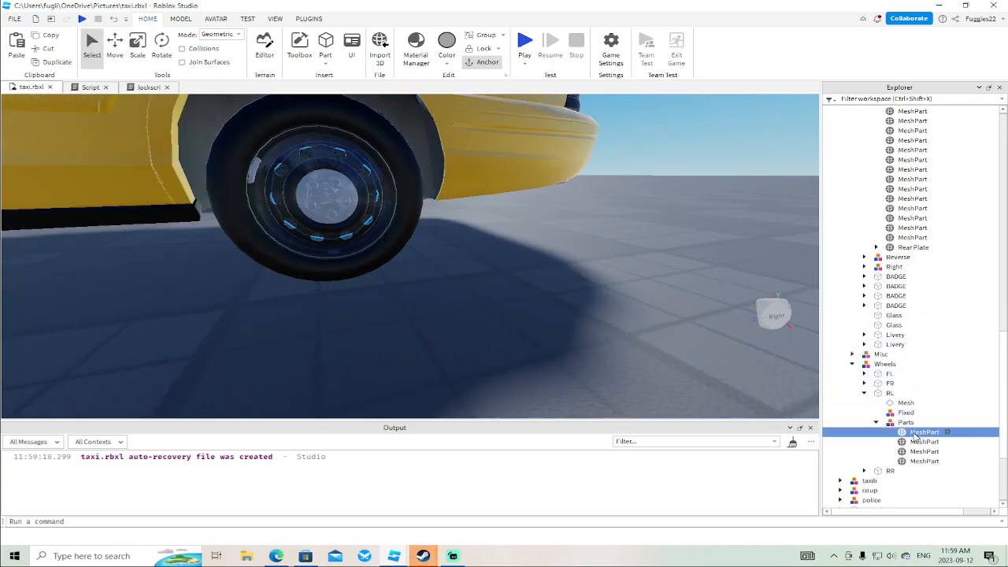
{"action": "key", "text": "f"}
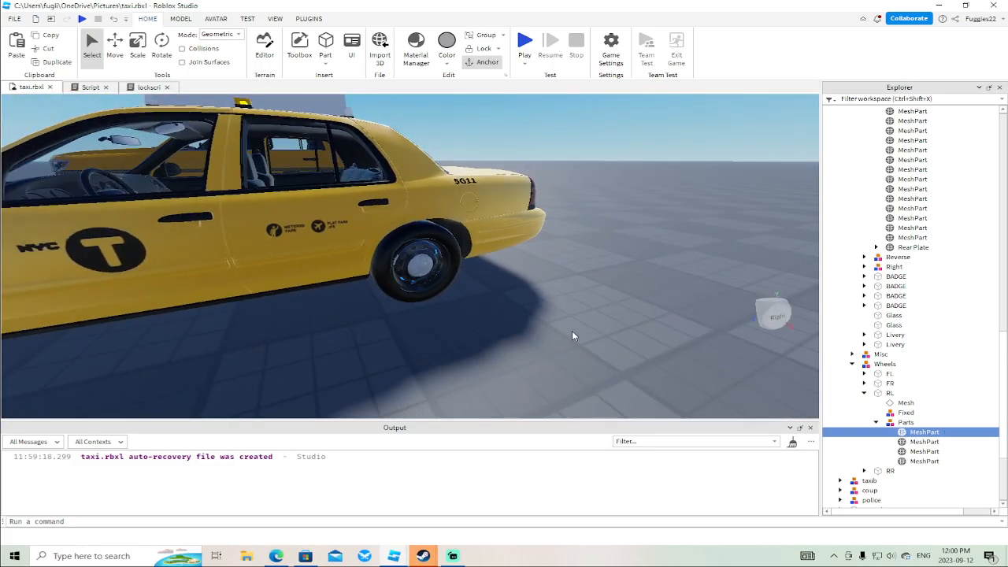
{"action": "key", "text": "f"}
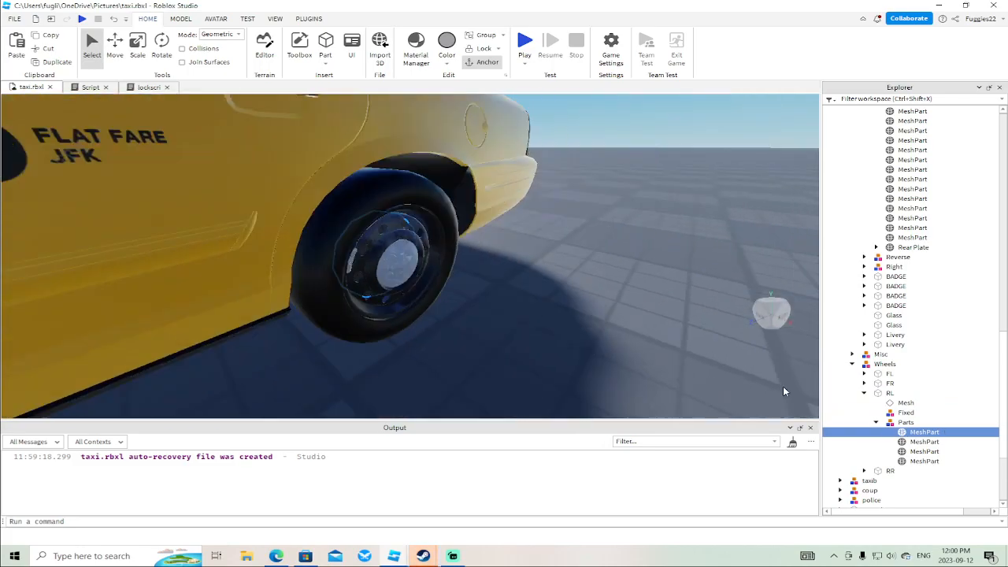
{"action": "left_click", "coordinate": [922, 442]}
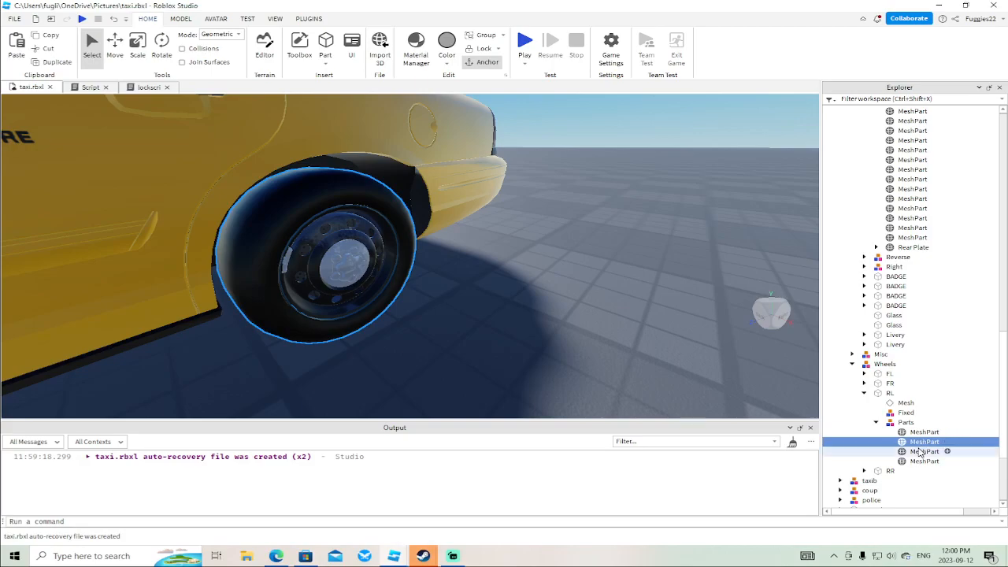
{"action": "left_click", "coordinate": [920, 452]}
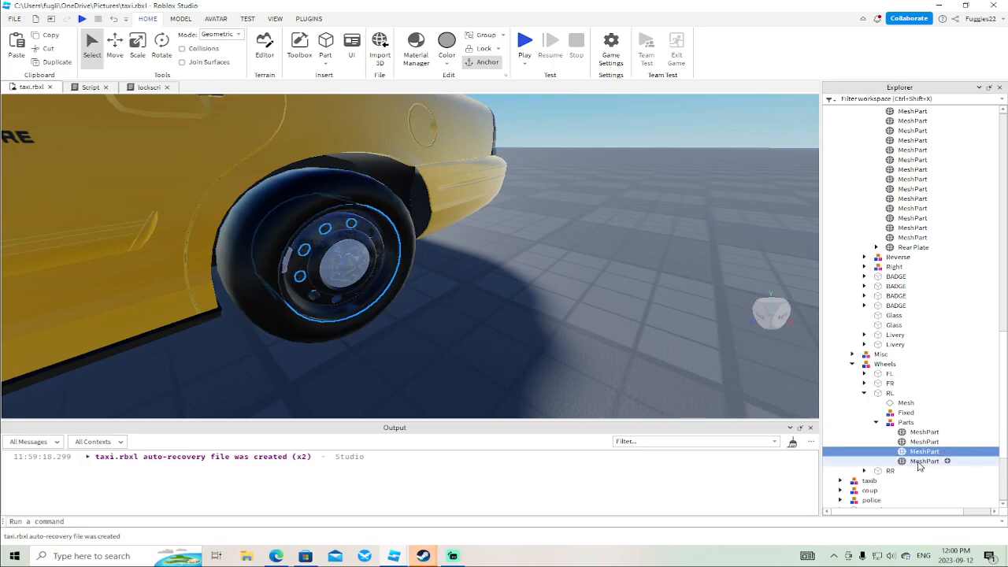
{"action": "left_click", "coordinate": [919, 462]}
{"action": "left_click", "coordinate": [920, 451]}
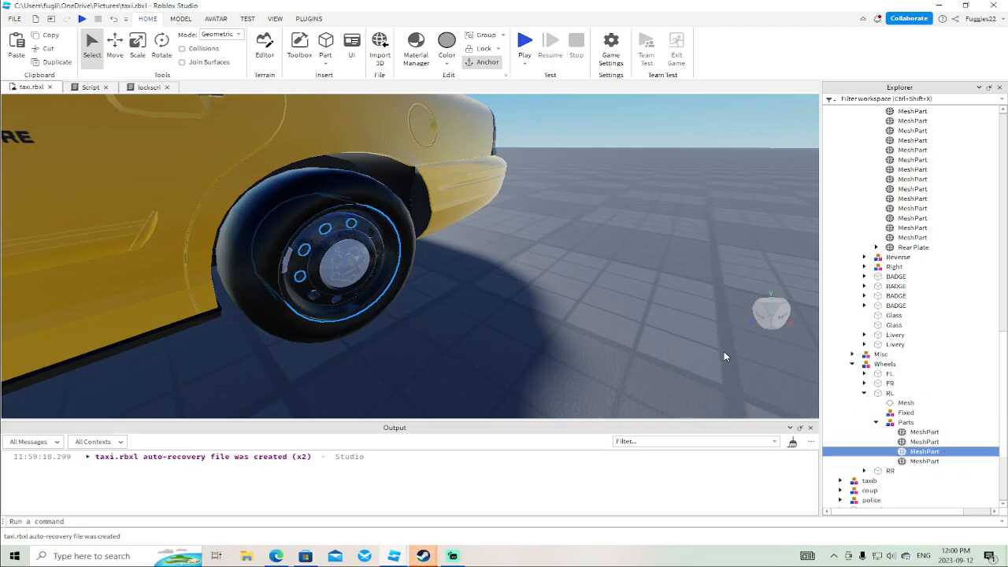
Show the object properties and compare the RL wheel's mesh parts, looking closely at the rim.
{"action": "left_click", "coordinate": [275, 19]}
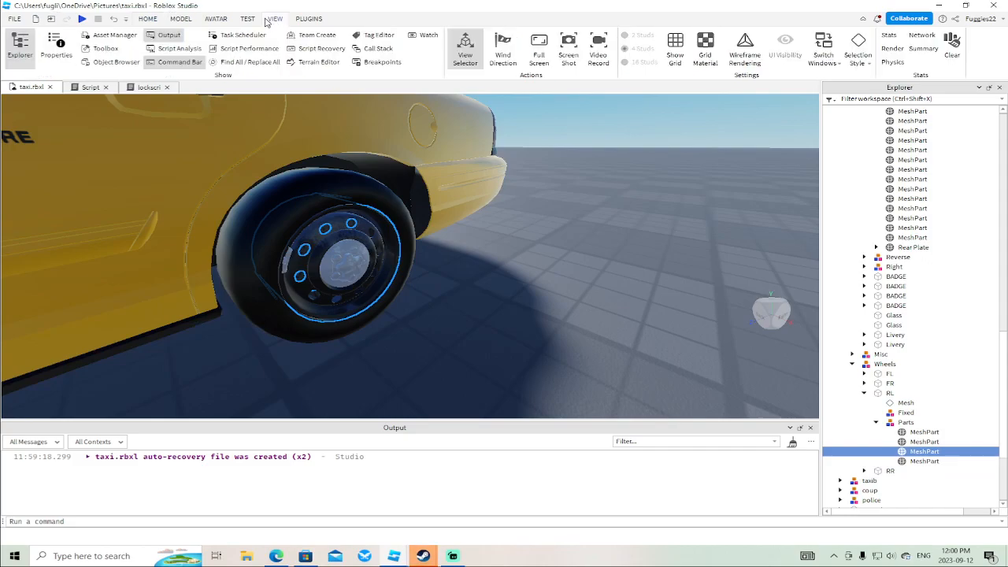
{"action": "left_click", "coordinate": [61, 47]}
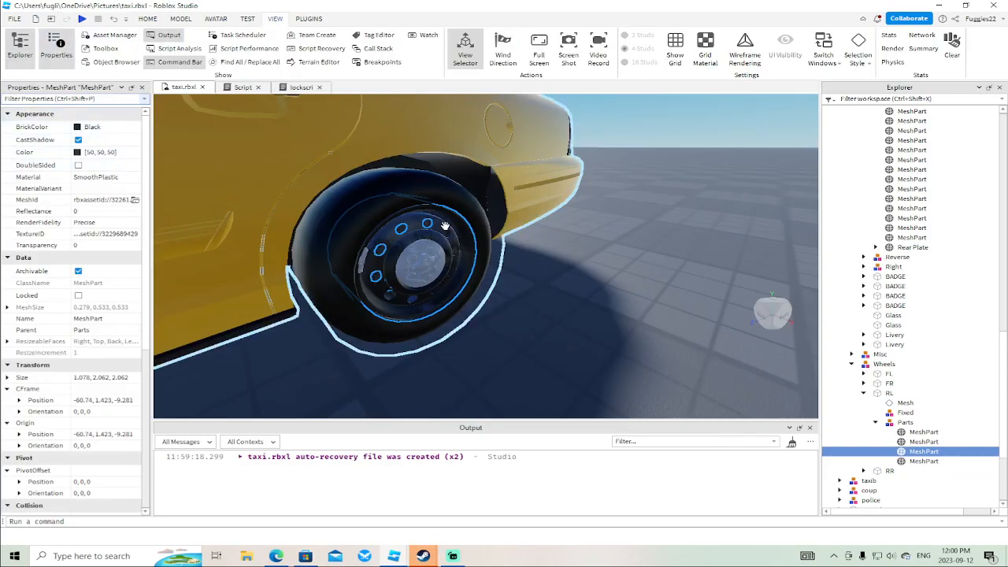
{"action": "left_click", "coordinate": [925, 462]}
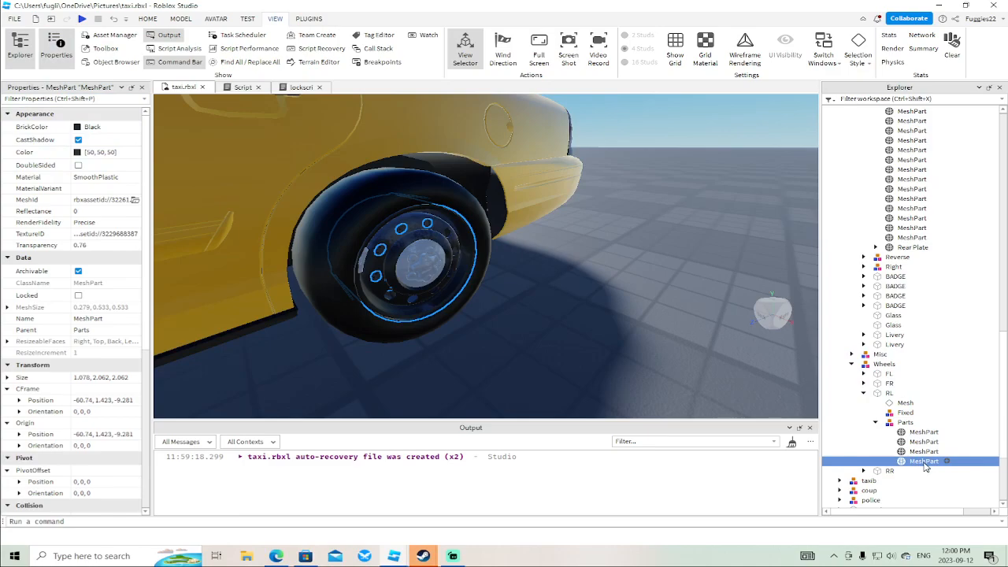
{"action": "left_click", "coordinate": [923, 451]}
{"action": "left_click", "coordinate": [924, 442]}
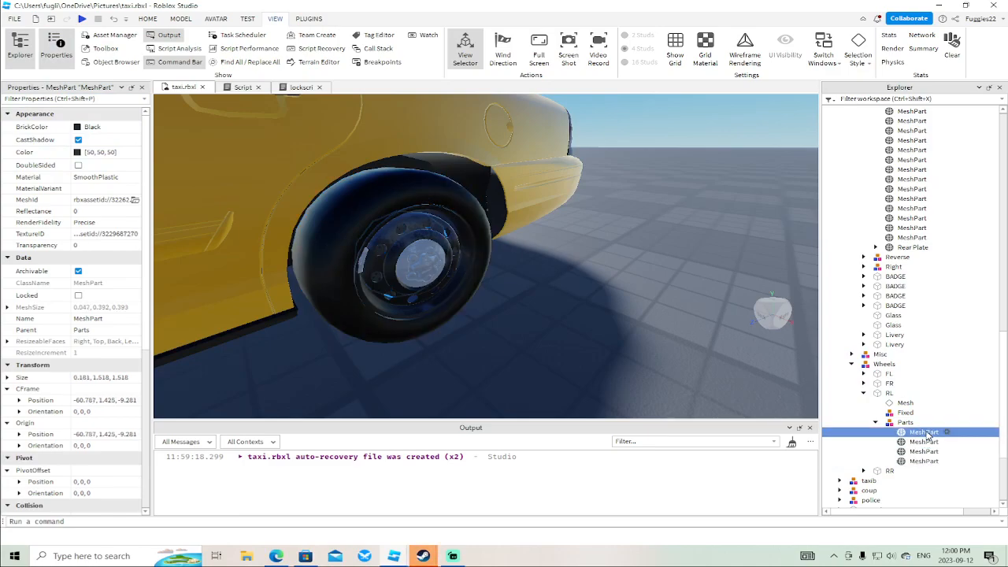
{"action": "left_click", "coordinate": [924, 462]}
{"action": "right_click_drag", "start_coordinate": [581, 362], "coordinate": [583, 357]}
{"action": "scroll", "coordinate": [583, 356], "scroll_direction": "up", "scroll_amount": 3}
{"action": "scroll", "coordinate": [583, 356], "scroll_direction": "down", "scroll_amount": 8}
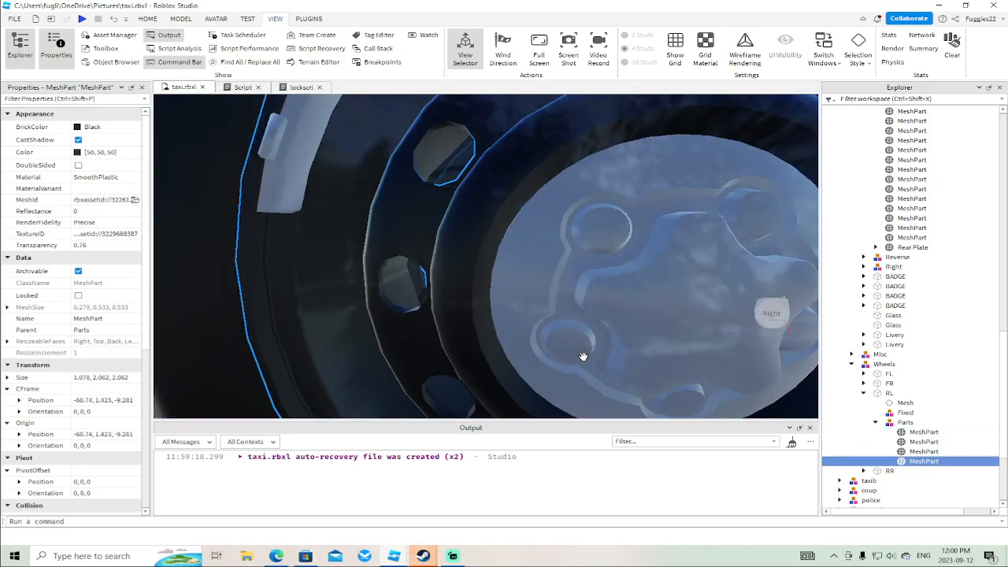
{"action": "right_click_drag", "start_coordinate": [582, 357], "coordinate": [582, 355]}
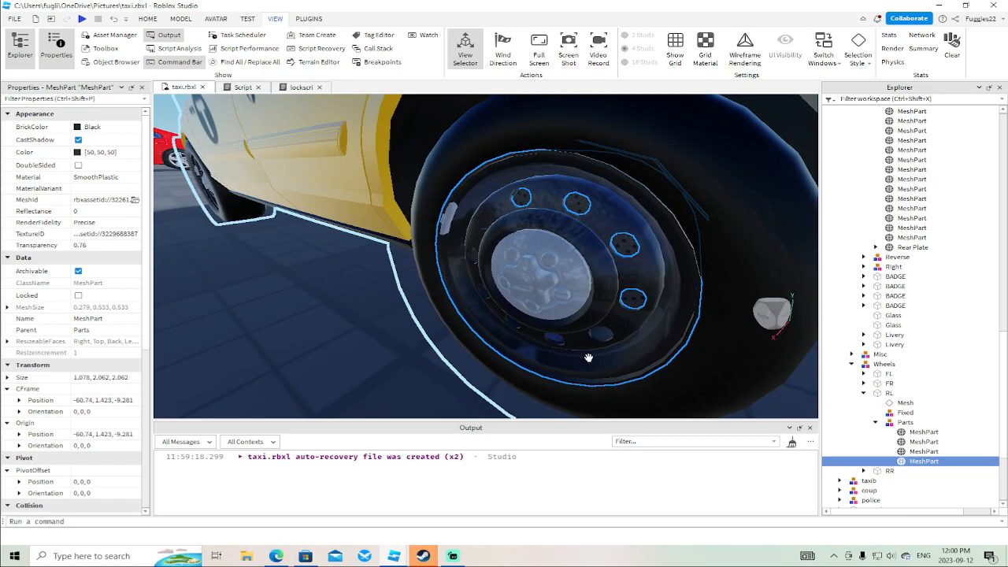
Delete the semi-transparent rim overlay mesh (transparency 0.76) from the RL wheel's Parts group, keeping the opaque rim.
{"action": "left_click", "coordinate": [922, 452]}
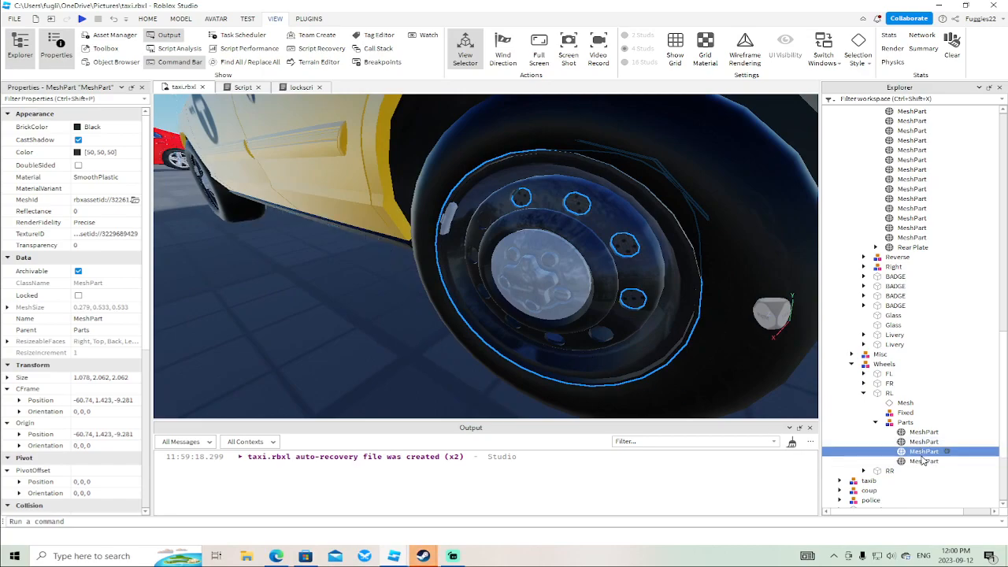
{"action": "left_click", "coordinate": [922, 461]}
{"action": "key", "text": "Delete"}
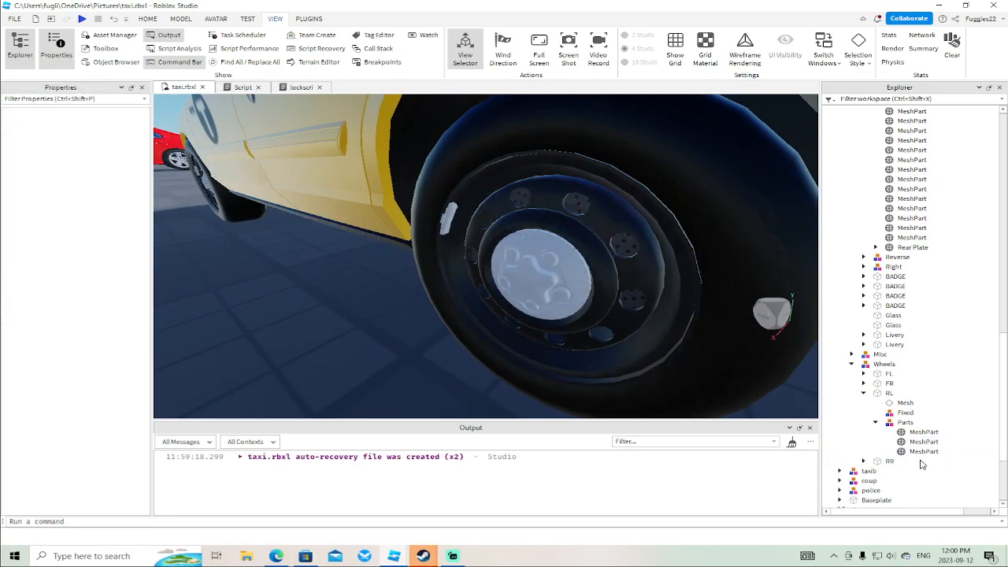
{"action": "left_click", "coordinate": [923, 452]}
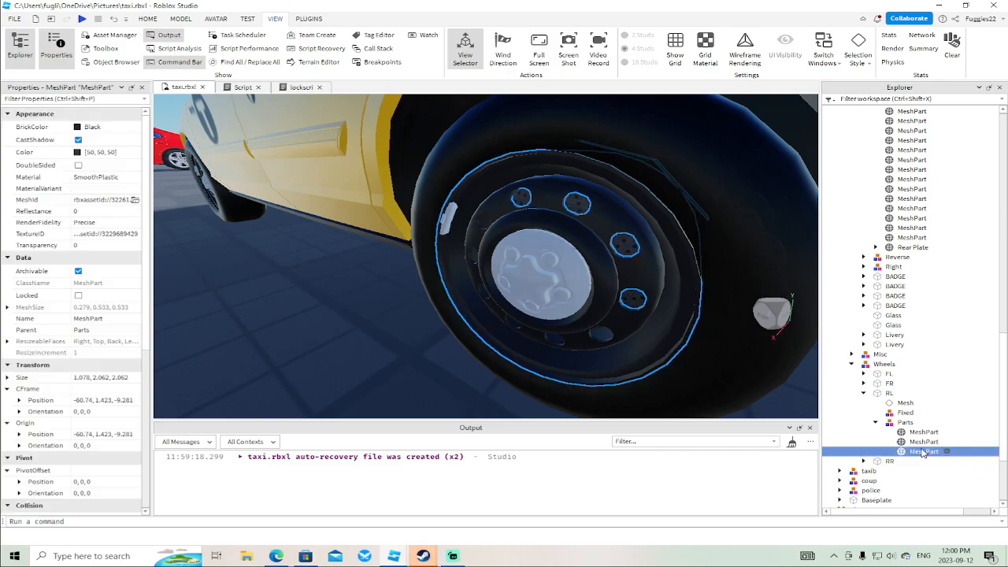
Select the sedan taxi's front-left wheel FL and reveal the mesh parts in its Parts group.
{"action": "key", "text": "a"}
{"action": "right_click_drag", "start_coordinate": [570, 289], "coordinate": [574, 294]}
{"action": "left_click", "coordinate": [415, 247]}
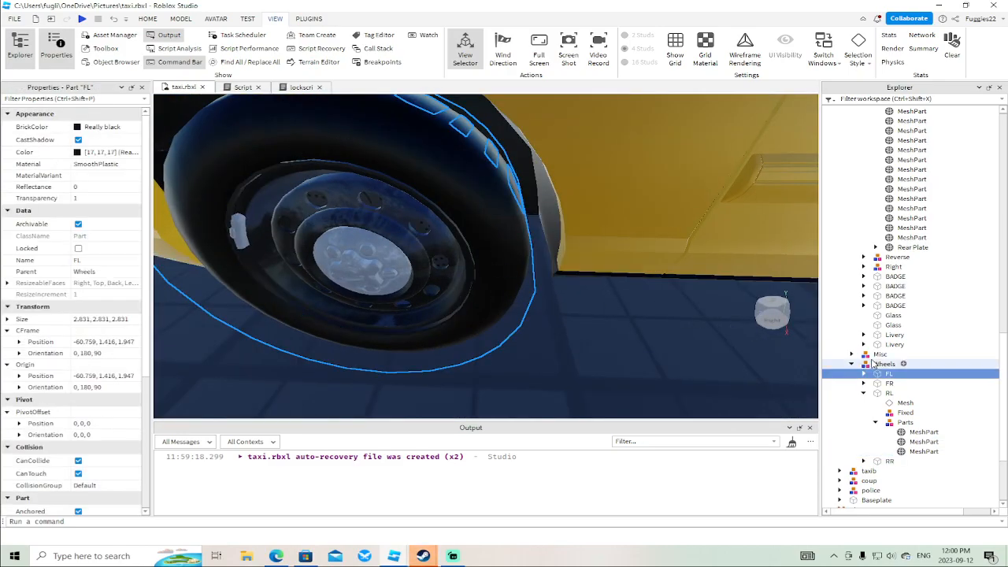
{"action": "left_click", "coordinate": [863, 393]}
{"action": "left_click", "coordinate": [863, 374]}
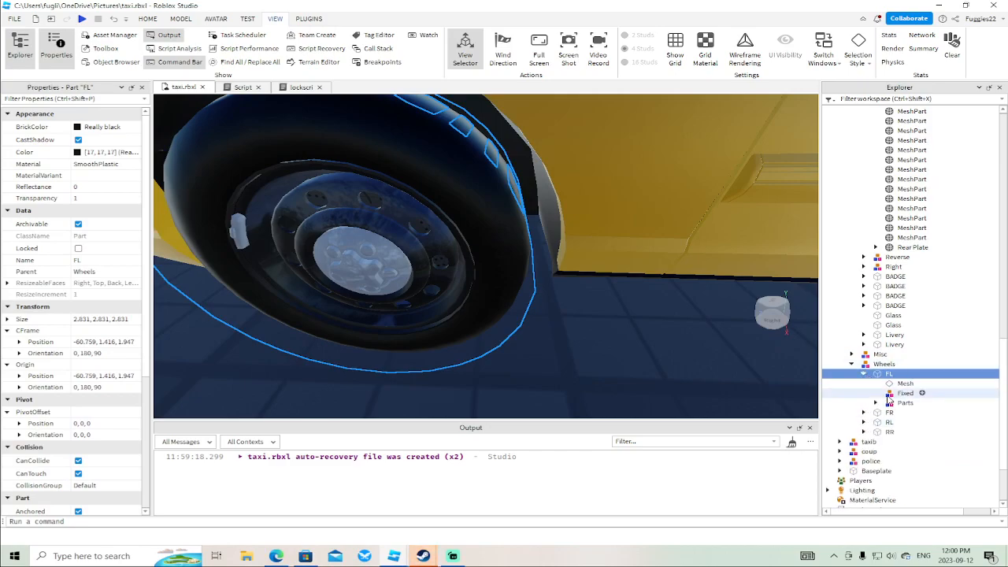
{"action": "left_click", "coordinate": [875, 403]}
Try deleting the tire mesh and the opaque rim mesh from the FL wheel's parts, undoing each deletion.
{"action": "left_click", "coordinate": [911, 442]}
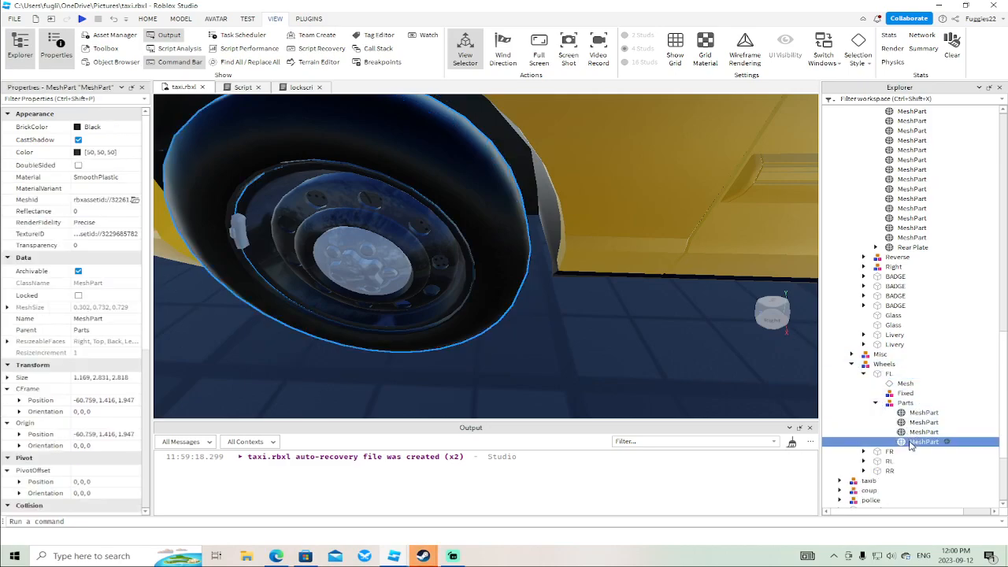
{"action": "key", "text": "Delete"}
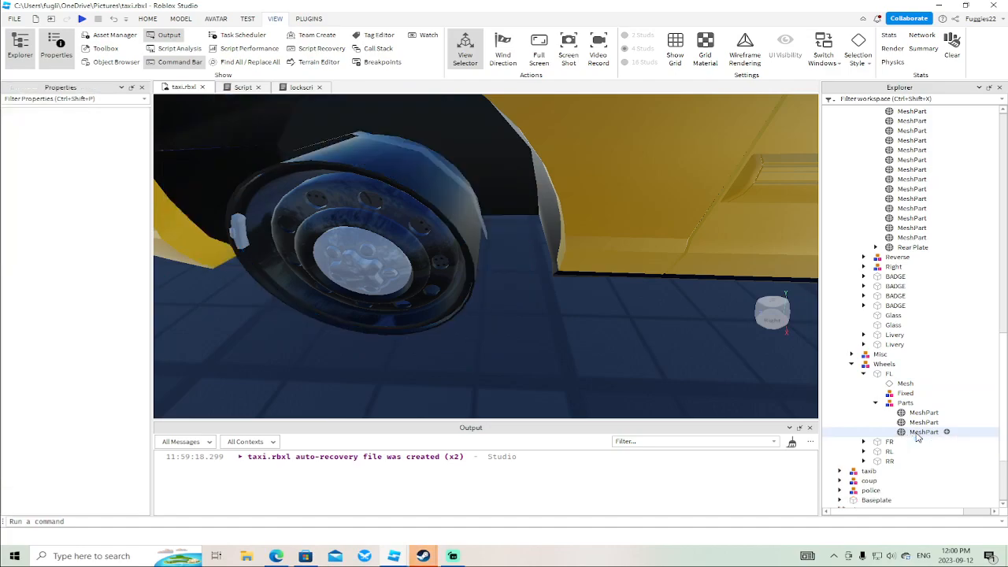
{"action": "key", "text": "ctrl+z"}
{"action": "left_click", "coordinate": [917, 433]}
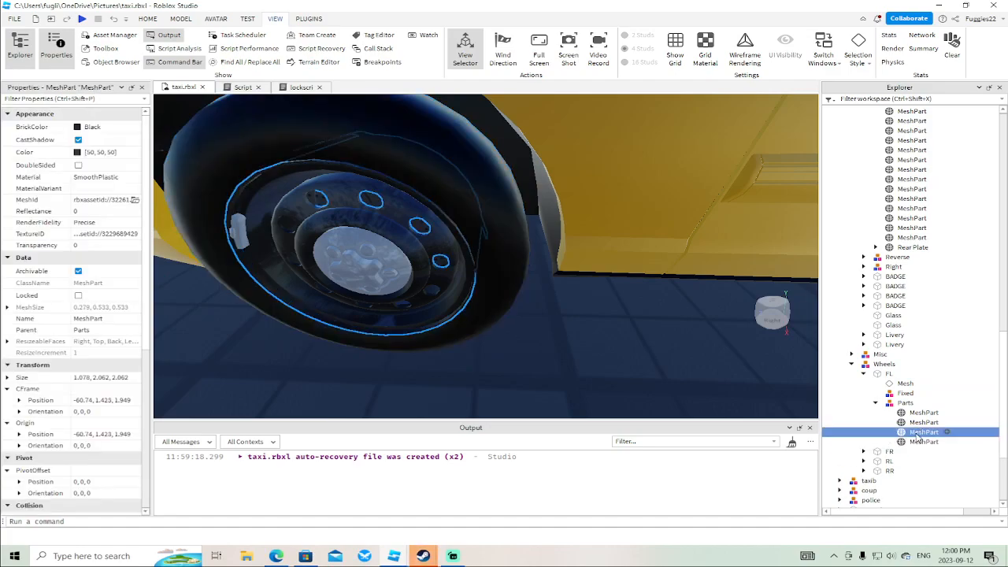
{"action": "key", "text": "Delete"}
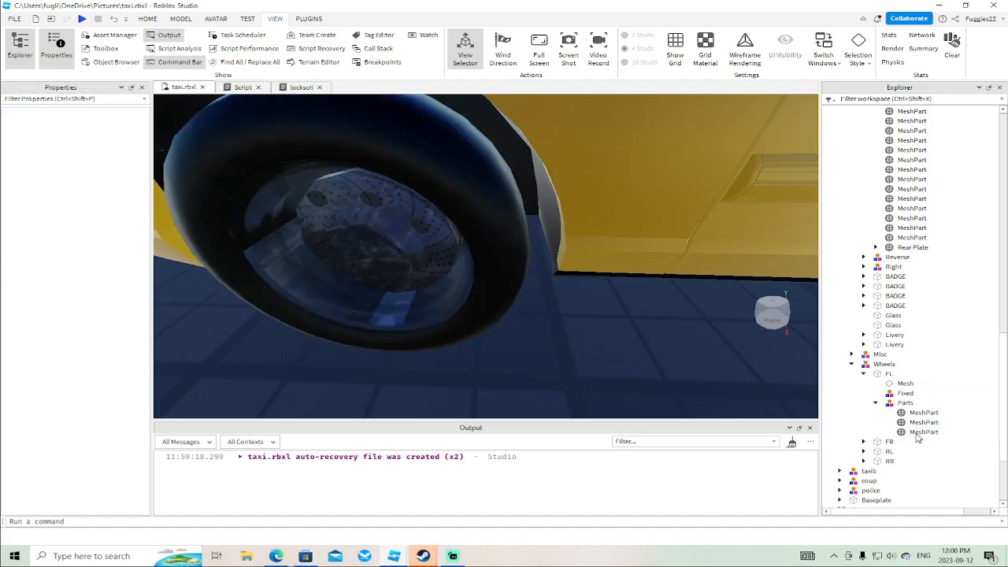
{"action": "key", "text": "ctrl+z"}
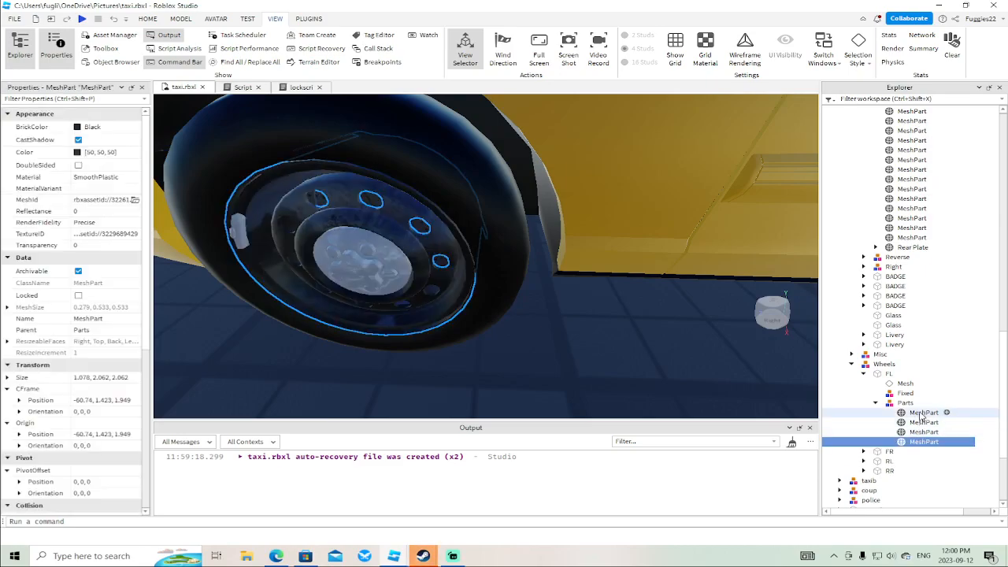
Check the FL wheel's mesh parts and delete the semi-transparent rim overlay with transparency 0.76.
{"action": "left_click", "coordinate": [922, 414]}
{"action": "left_click", "coordinate": [921, 423]}
{"action": "left_click", "coordinate": [921, 432]}
{"action": "left_click", "coordinate": [923, 423]}
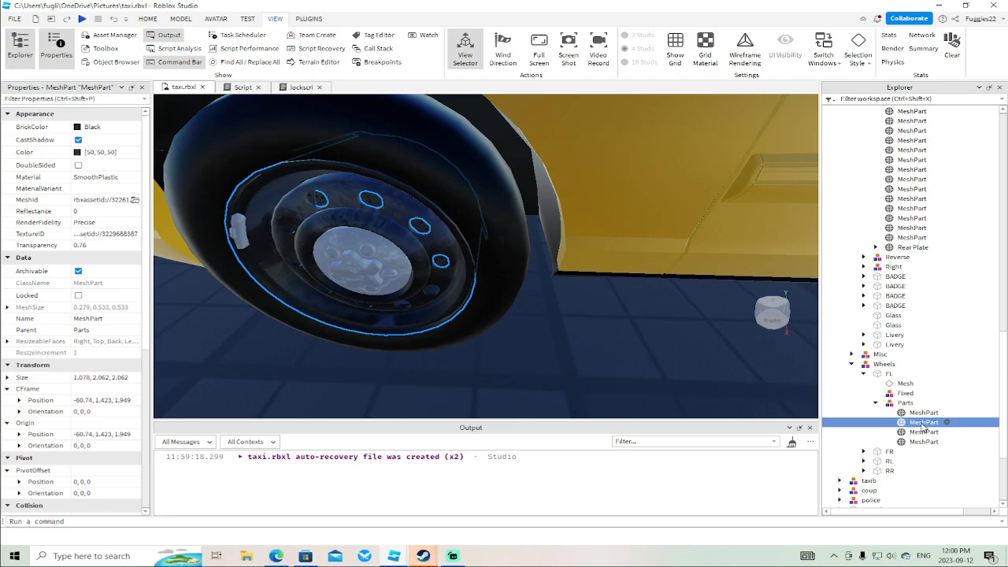
{"action": "key", "text": "Delete"}
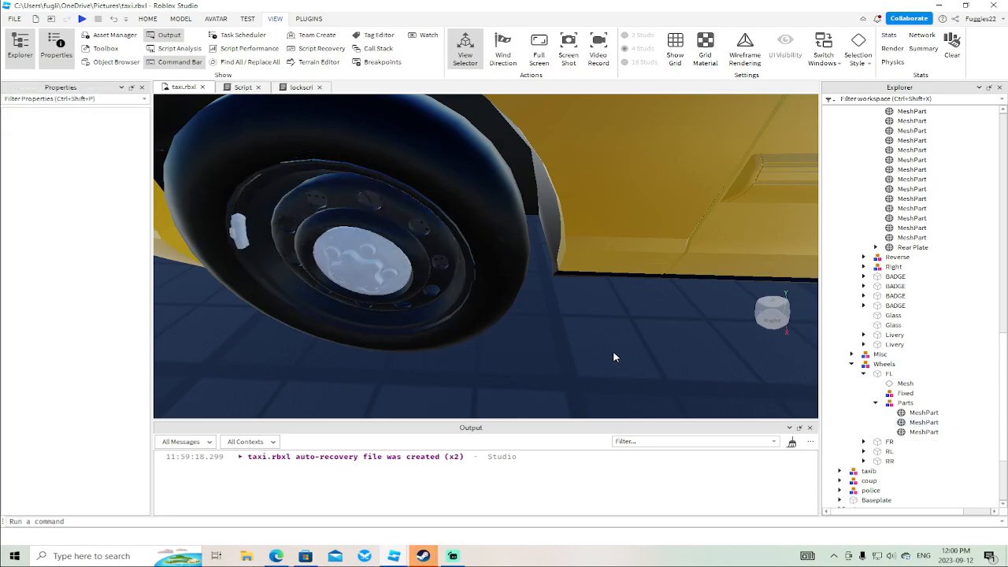
Run a playtest: walk to the sedan taxi, try its controls with the edited wheels, and end the test.
{"action": "scroll", "coordinate": [614, 357], "scroll_direction": "down", "scroll_amount": 10}
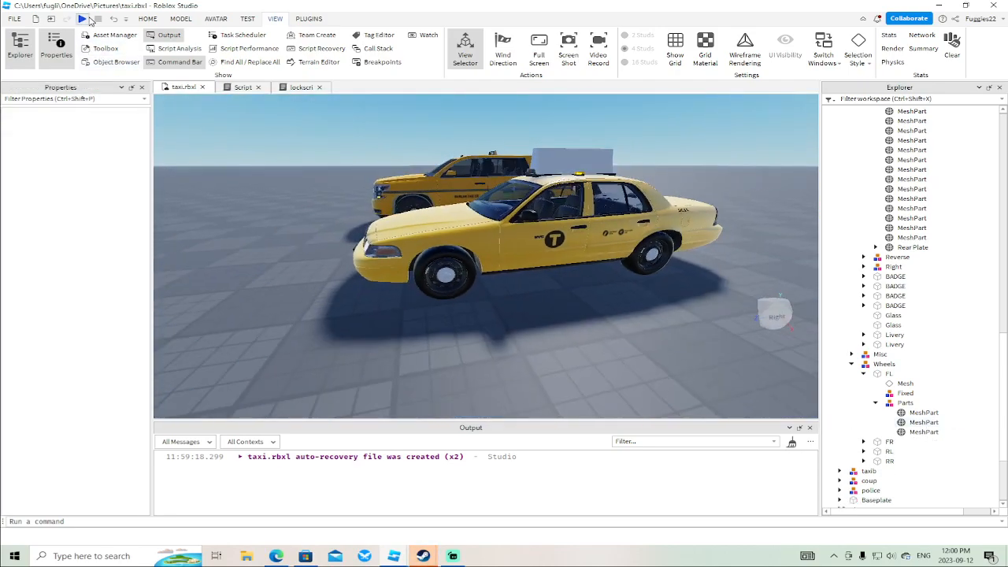
{"action": "left_click", "coordinate": [83, 19]}
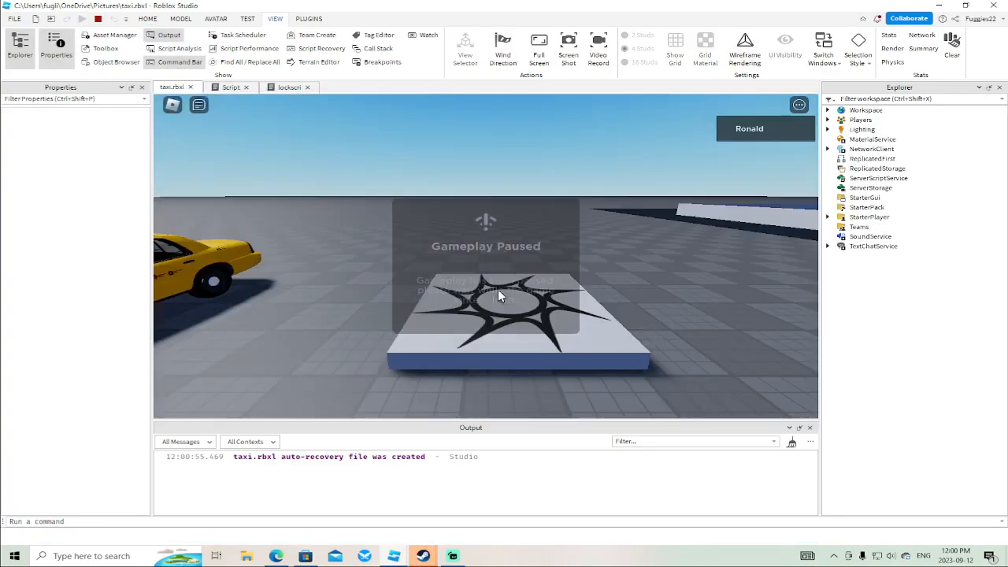
{"action": "key", "text": "w"}
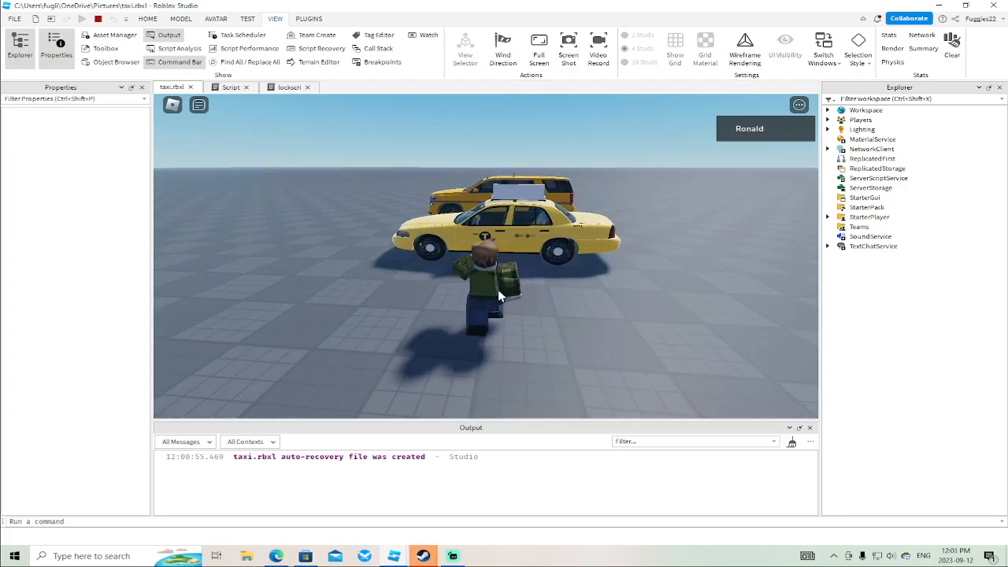
{"action": "key", "text": "e"}
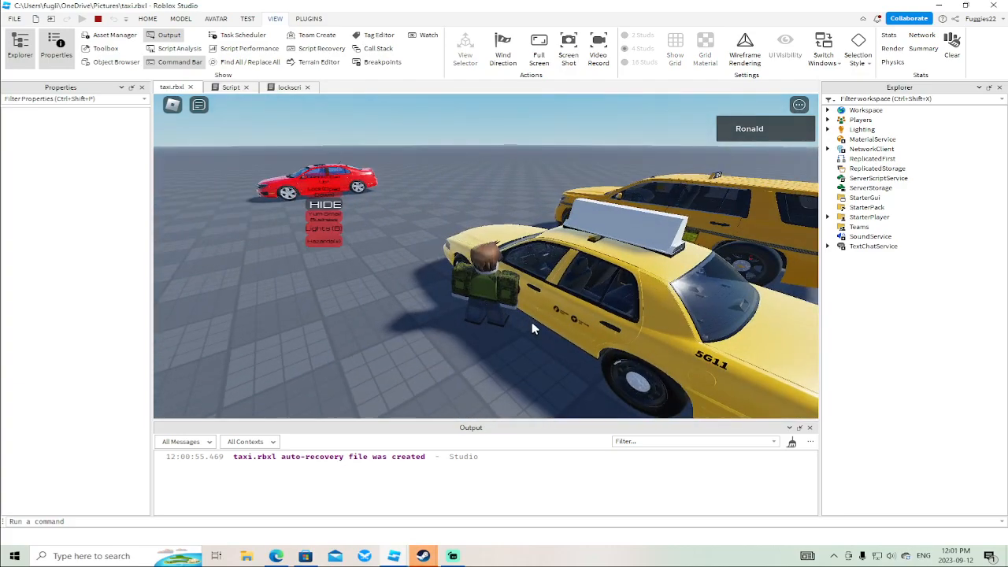
{"action": "right_click_drag", "start_coordinate": [531, 328], "coordinate": [599, 328]}
{"action": "left_click", "coordinate": [314, 179]}
{"action": "key", "text": "e"}
{"action": "right_click_drag", "start_coordinate": [551, 375], "coordinate": [545, 371]}
{"action": "key", "text": "d"}
{"action": "key", "text": "w"}
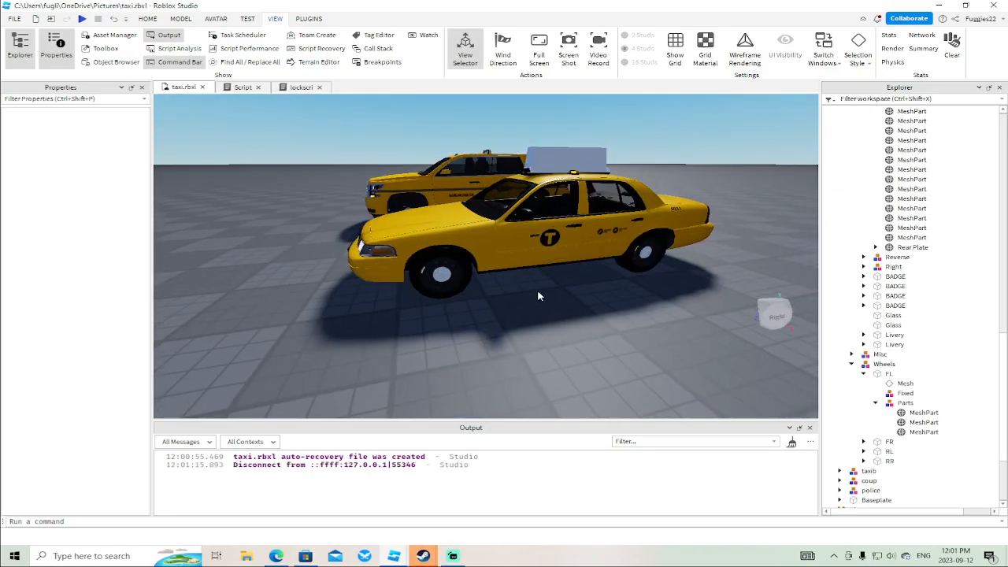
Select the front-right wheel FR on the other side of the sedan taxi.
{"action": "right_click_drag", "start_coordinate": [537, 291], "coordinate": [537, 289]}
{"action": "key", "text": "a"}
{"action": "key", "text": "w"}
{"action": "key", "text": "s"}
{"action": "left_click", "coordinate": [454, 314]}
{"action": "right_click_drag", "start_coordinate": [454, 314], "coordinate": [455, 314]}
{"action": "key", "text": "q"}
{"action": "key", "text": "w"}
{"action": "key", "text": "s"}
{"action": "scroll", "coordinate": [903, 431], "scroll_direction": "down", "scroll_amount": 1}
Check the mesh parts of the front-right wheel FR and delete its semi-transparent rim overlay with transparency 0.76.
{"action": "left_click", "coordinate": [875, 376]}
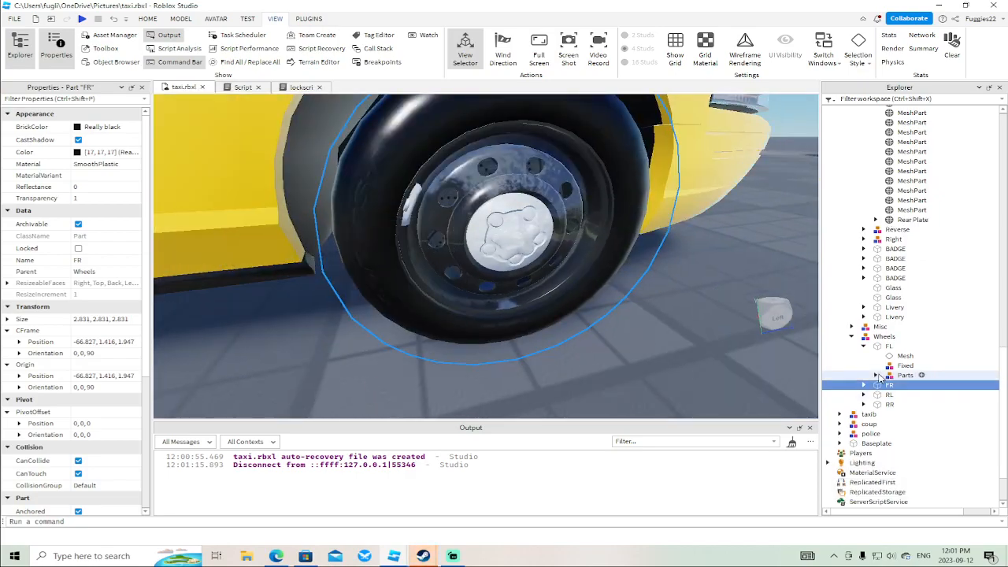
{"action": "left_click", "coordinate": [863, 345]}
{"action": "left_click", "coordinate": [863, 356]}
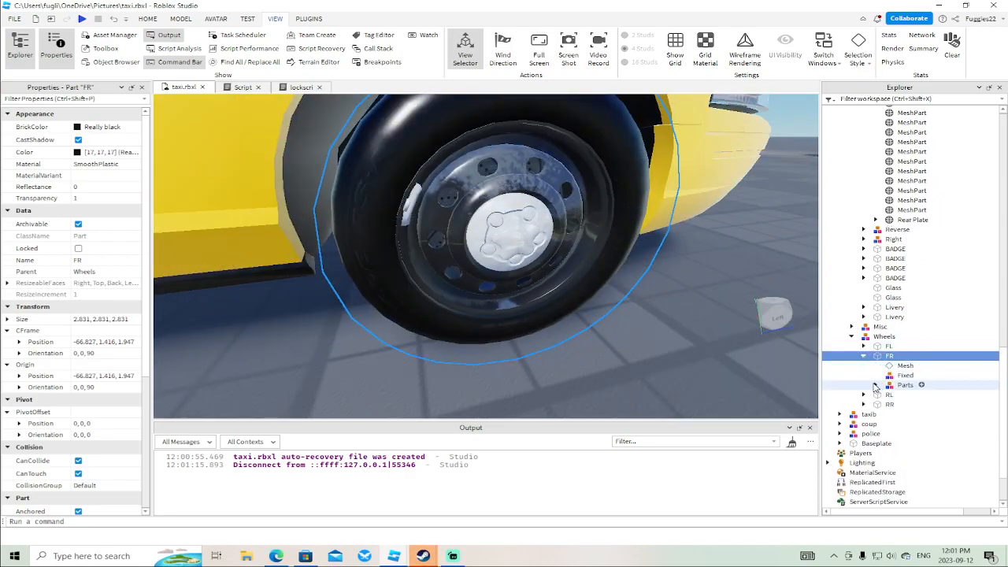
{"action": "left_click", "coordinate": [874, 385]}
{"action": "left_click", "coordinate": [909, 423]}
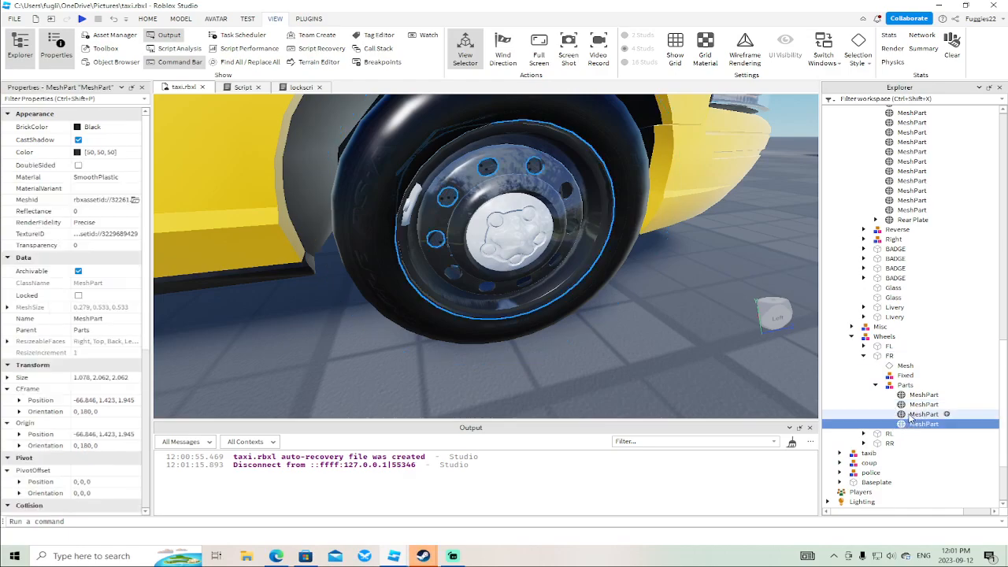
{"action": "left_click", "coordinate": [911, 414]}
{"action": "left_click", "coordinate": [913, 404]}
{"action": "left_click", "coordinate": [915, 394]}
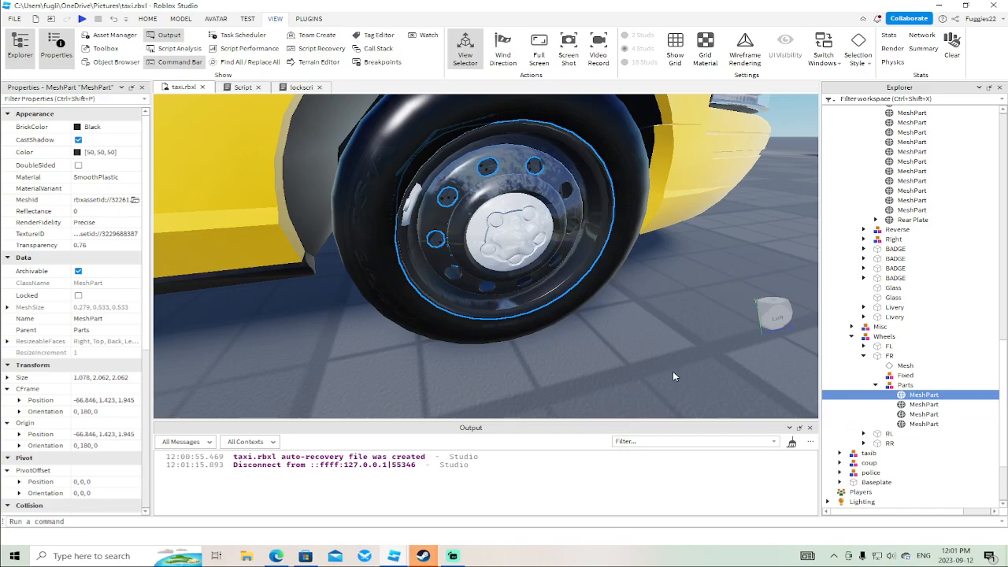
{"action": "key", "text": "Delete"}
Try deleting the opaque rim mesh from the rear-right wheel RR and undo the deletion.
{"action": "scroll", "coordinate": [612, 345], "scroll_direction": "down", "scroll_amount": 3}
{"action": "right_click_drag", "start_coordinate": [612, 345], "coordinate": [612, 340]}
{"action": "key", "text": "a"}
{"action": "scroll", "coordinate": [611, 340], "scroll_direction": "up", "scroll_amount": 2}
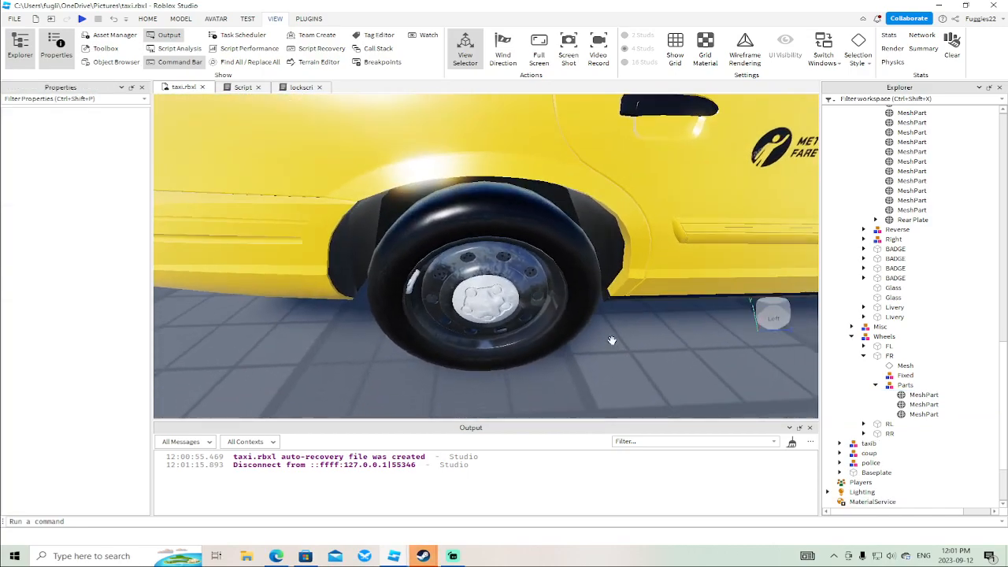
{"action": "scroll", "coordinate": [611, 341], "scroll_direction": "up", "scroll_amount": 4}
{"action": "left_click", "coordinate": [517, 252]}
{"action": "right_click_drag", "start_coordinate": [517, 252], "coordinate": [641, 284]}
{"action": "scroll", "coordinate": [641, 283], "scroll_direction": "down", "scroll_amount": 4}
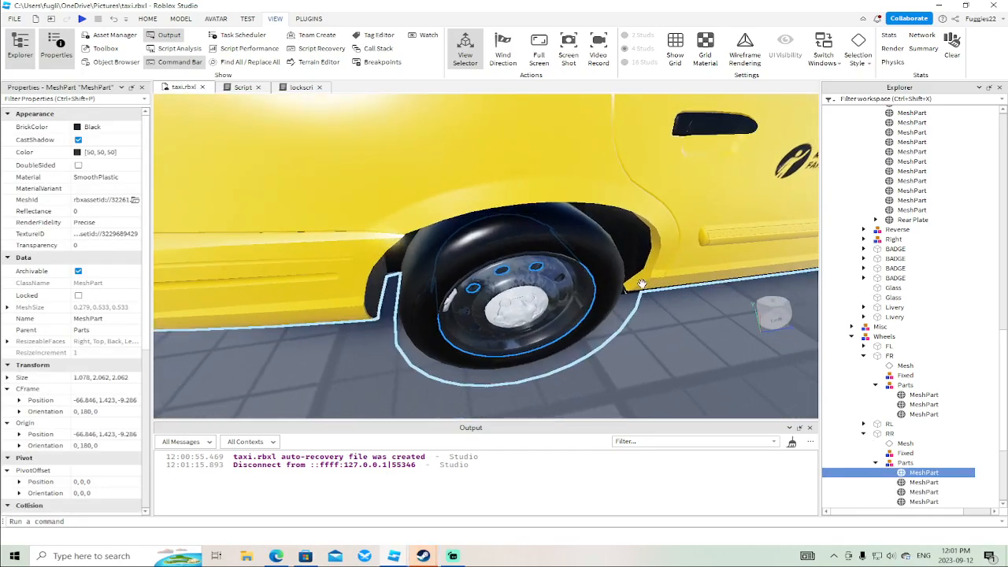
{"action": "key", "text": "Delete"}
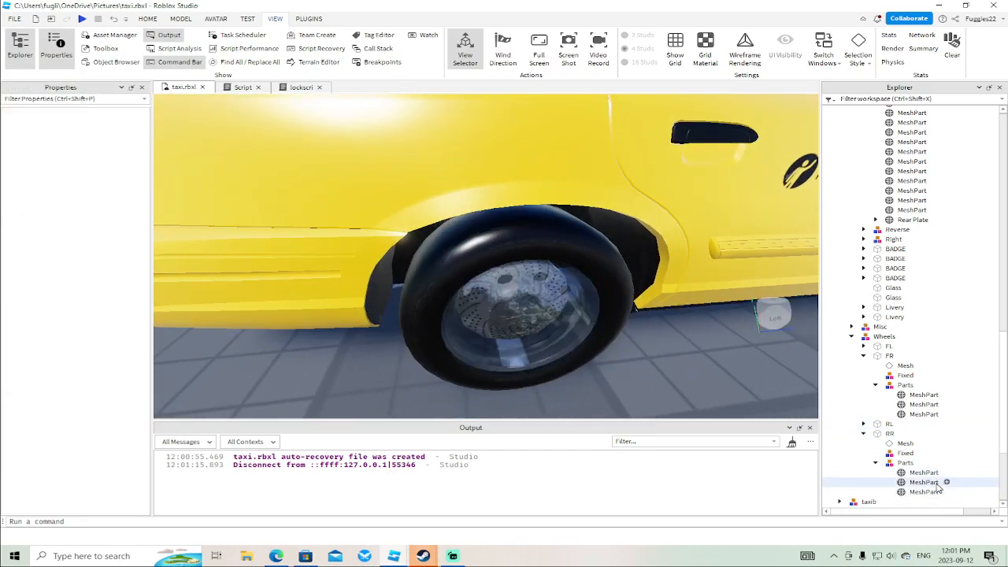
{"action": "key", "text": "ctrl+z"}
Check the RR wheel's mesh parts and delete the semi-transparent rim overlay with transparency 0.76.
{"action": "left_click", "coordinate": [925, 492]}
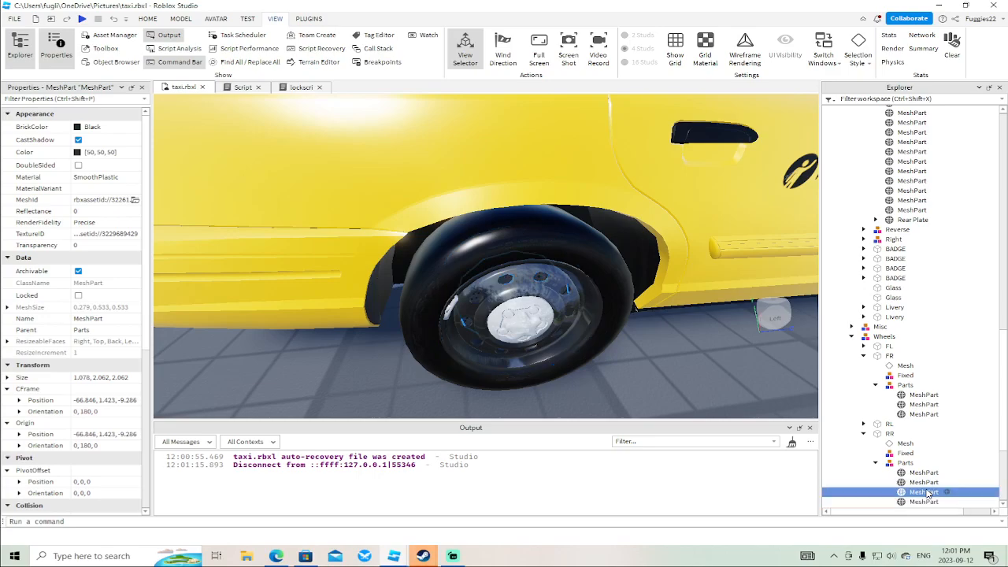
{"action": "left_click", "coordinate": [926, 482]}
{"action": "left_click", "coordinate": [928, 472]}
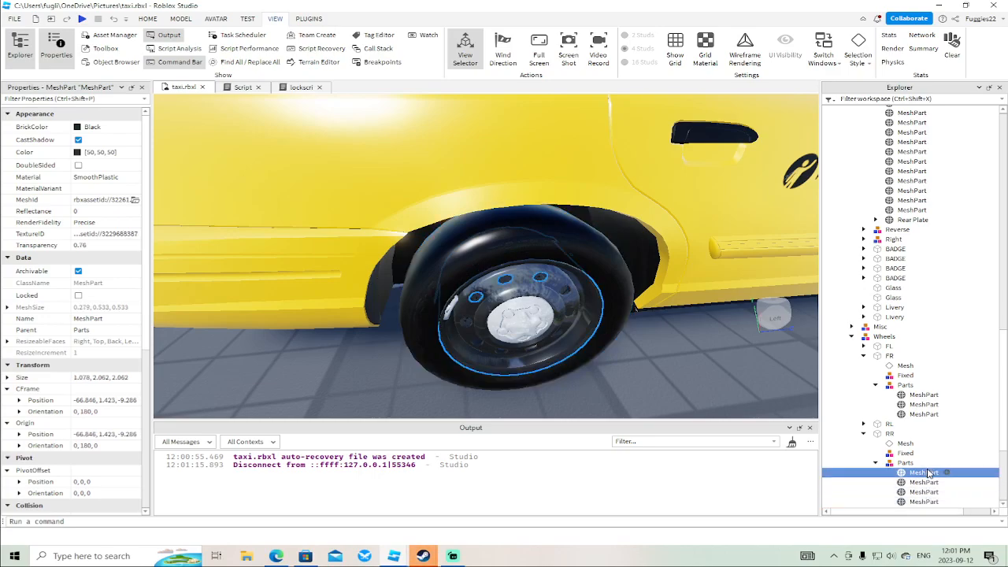
{"action": "key", "text": "Delete"}
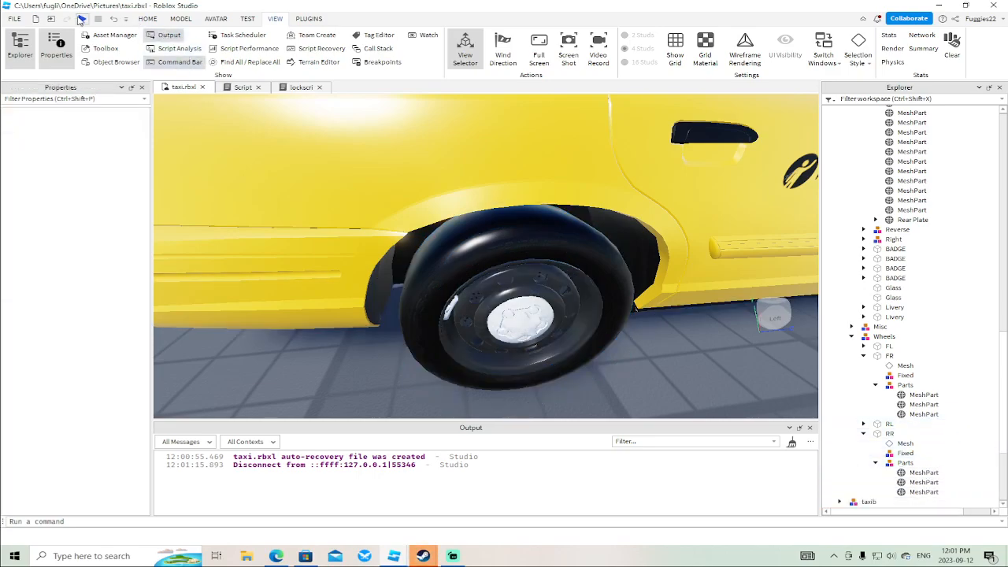
Start a playtest, walk to the sedan taxi, activate its controls, unlock it and get in.
{"action": "left_click", "coordinate": [80, 18]}
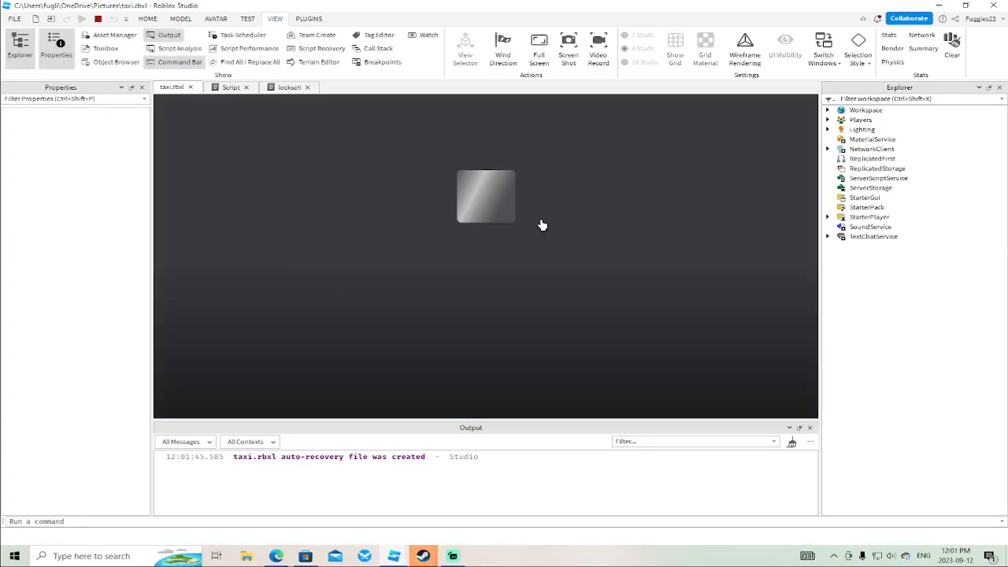
{"action": "key", "text": "w"}
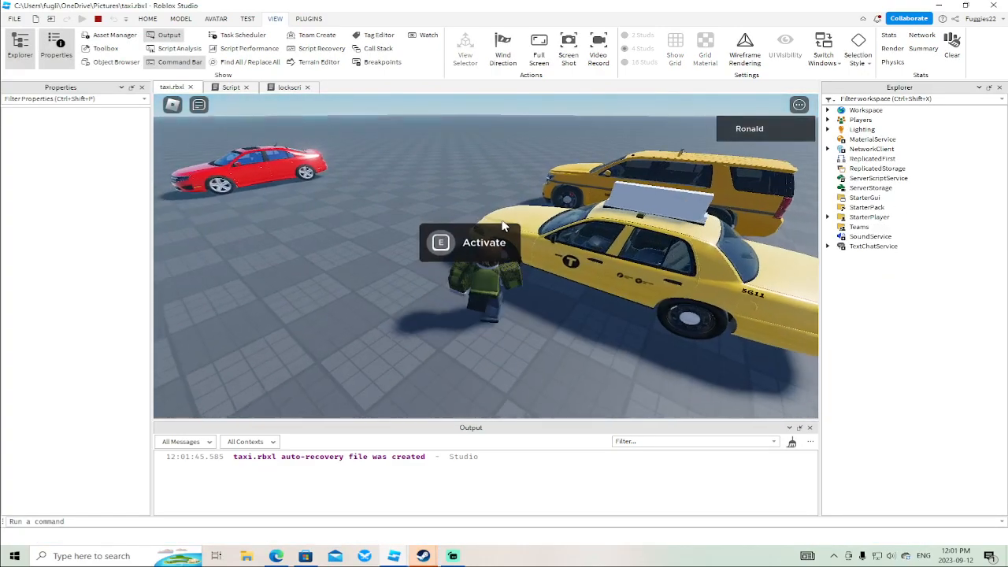
{"action": "key", "text": "e"}
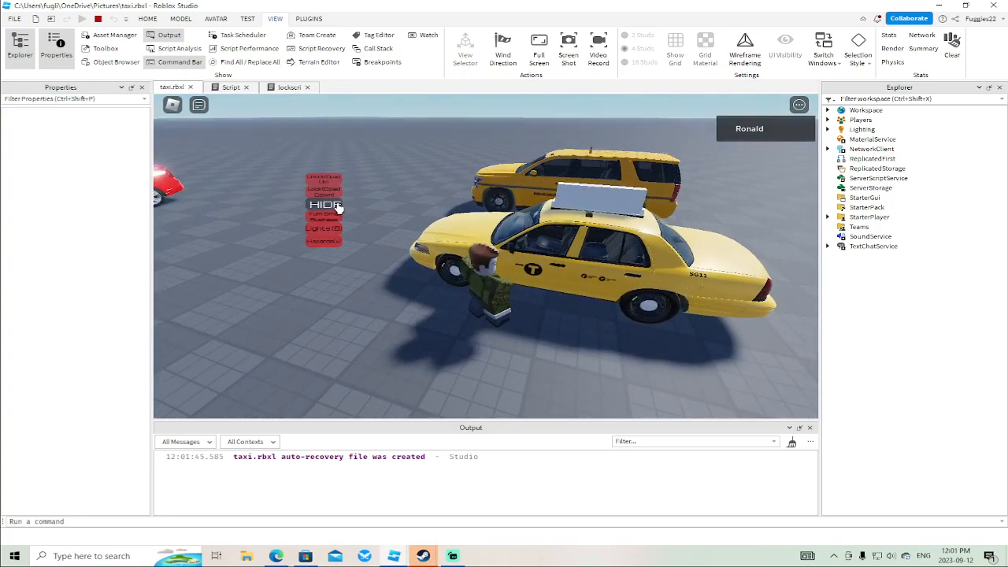
{"action": "left_click", "coordinate": [333, 181]}
{"action": "right_click_drag", "start_coordinate": [582, 341], "coordinate": [583, 342]}
{"action": "key", "text": "e"}
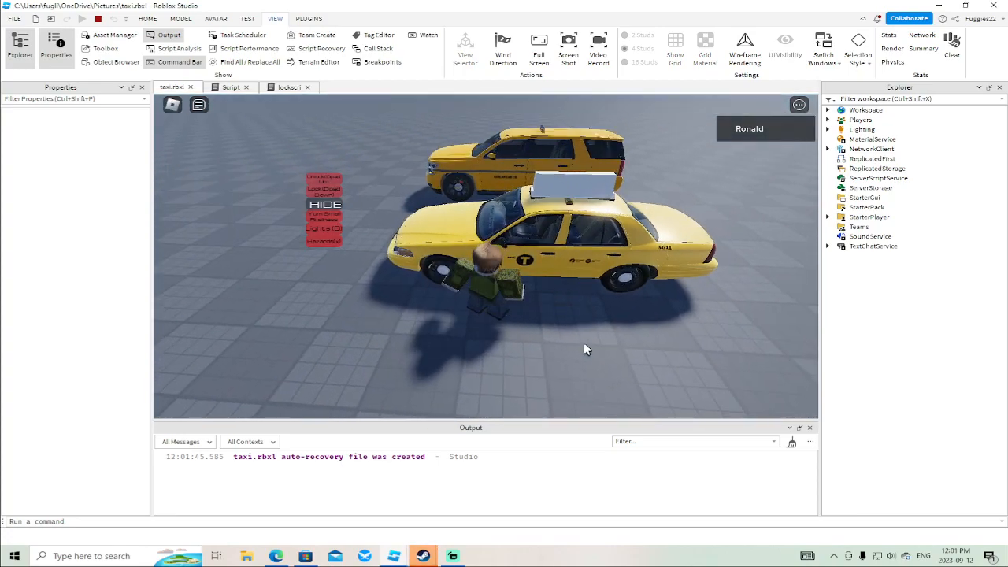
Drive the sedan taxi around the building and across the baseplate to check its handling, and end the playtest.
{"action": "key", "text": "w"}
{"action": "key", "text": "w"}
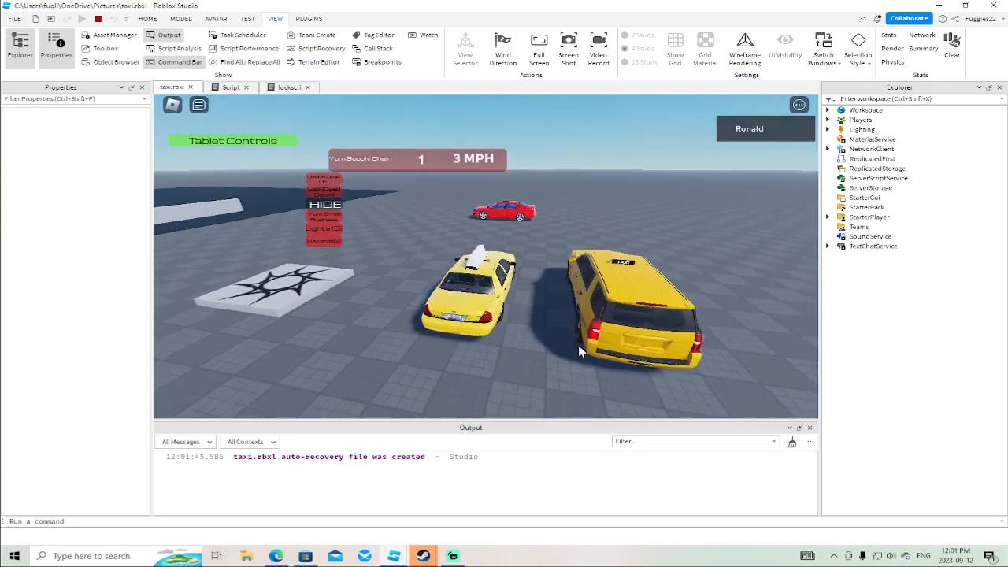
{"action": "key", "text": "w"}
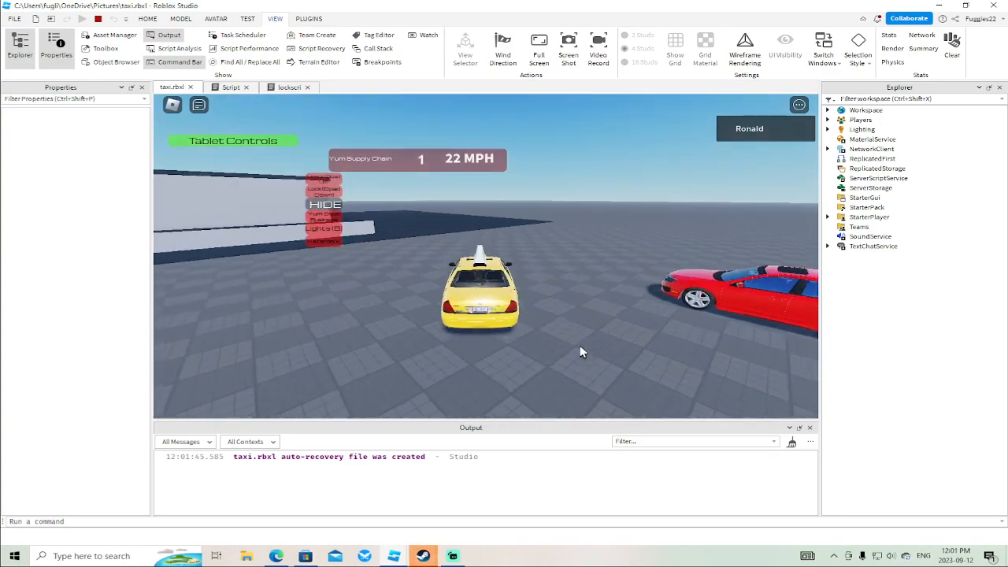
{"action": "key", "text": "w"}
{"action": "key", "text": "a"}
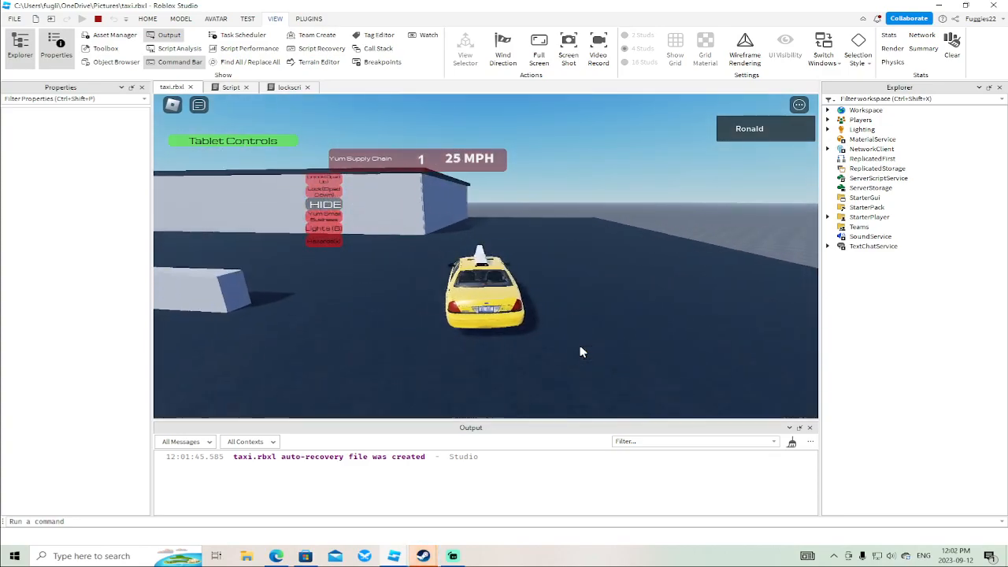
{"action": "key", "text": "d"}
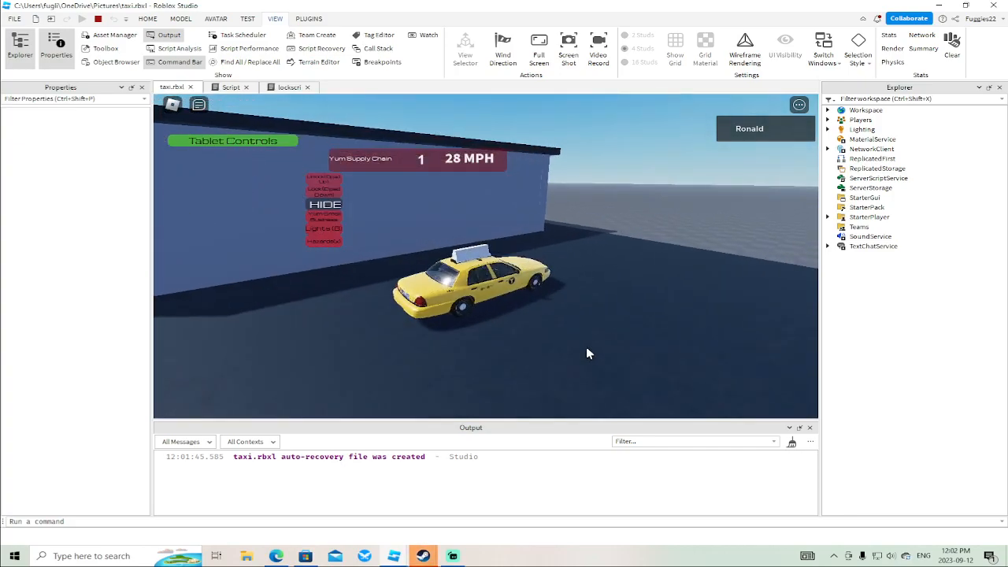
{"action": "key", "text": "a"}
{"action": "key", "text": "w"}
{"action": "key", "text": "d"}
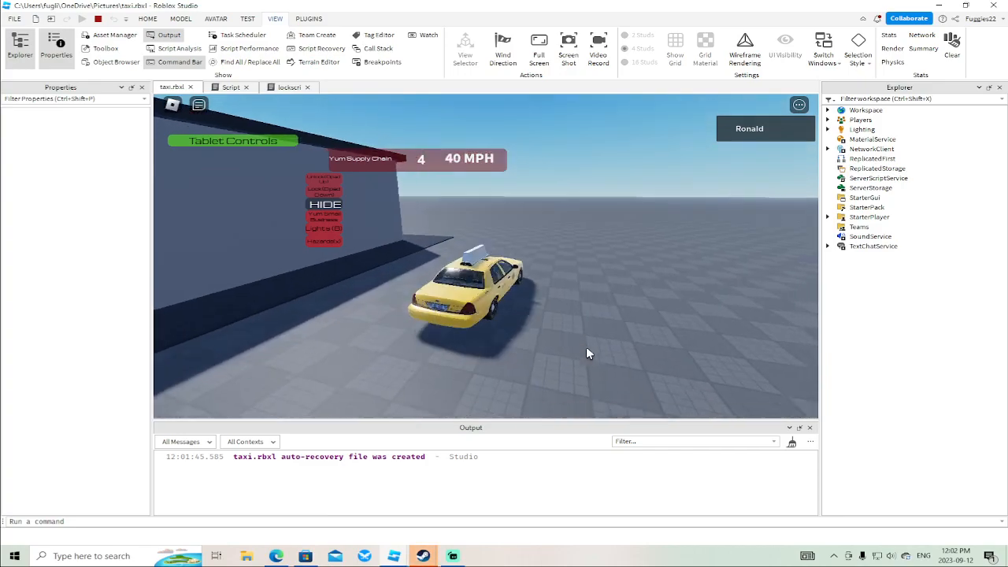
{"action": "key", "text": "a"}
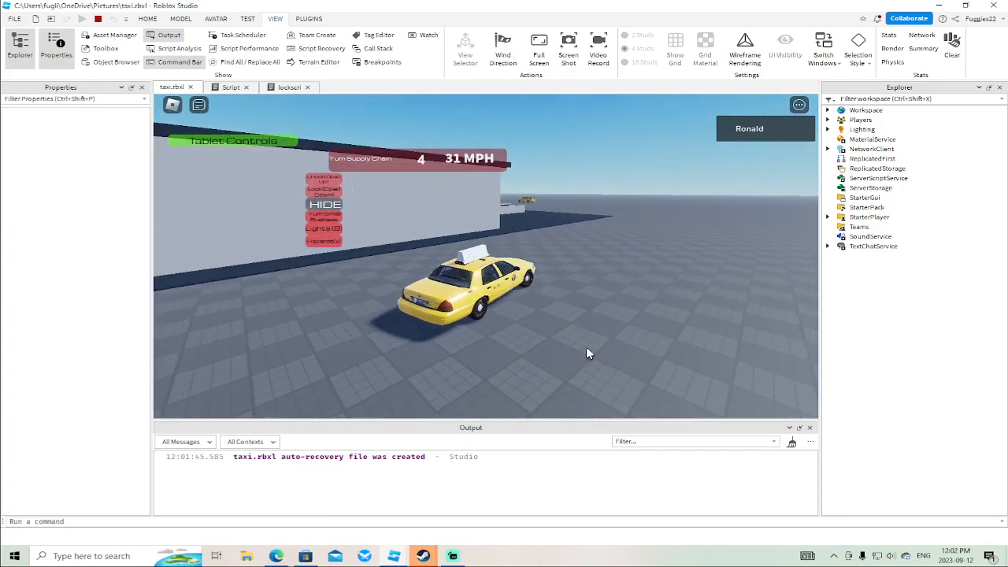
{"action": "key", "text": "w"}
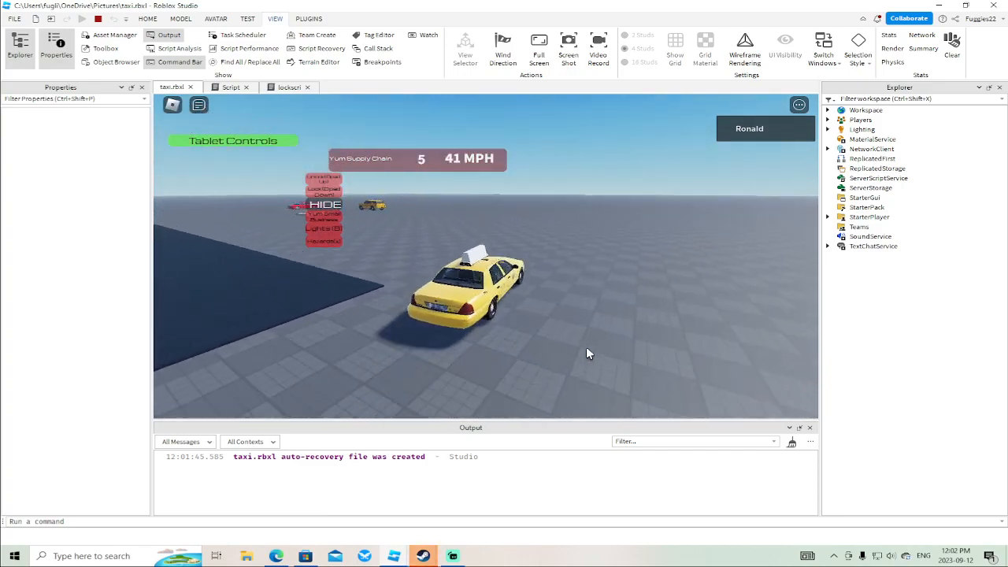
{"action": "key", "text": "w"}
{"action": "key", "text": "d"}
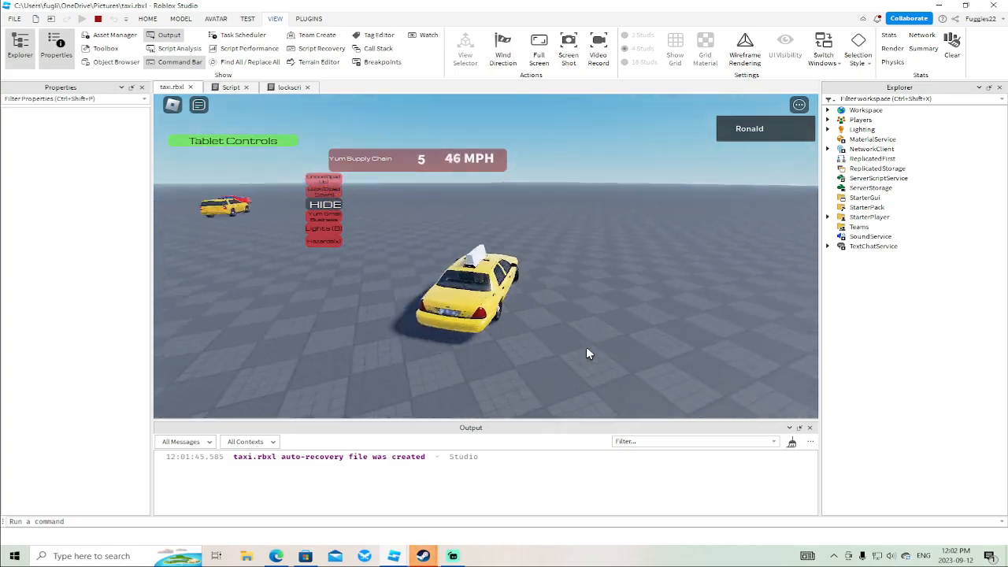
{"action": "key", "text": "a"}
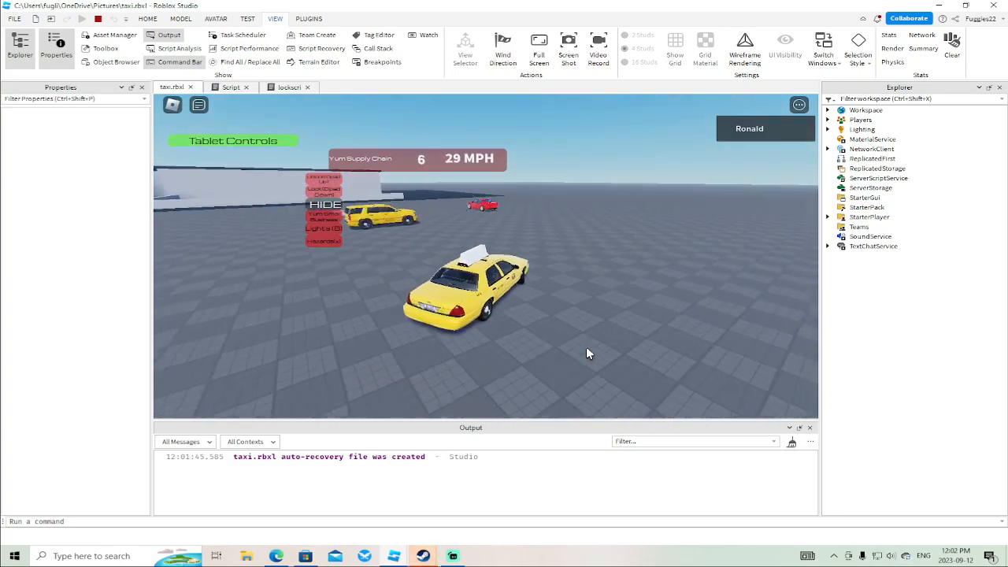
{"action": "key", "text": "d"}
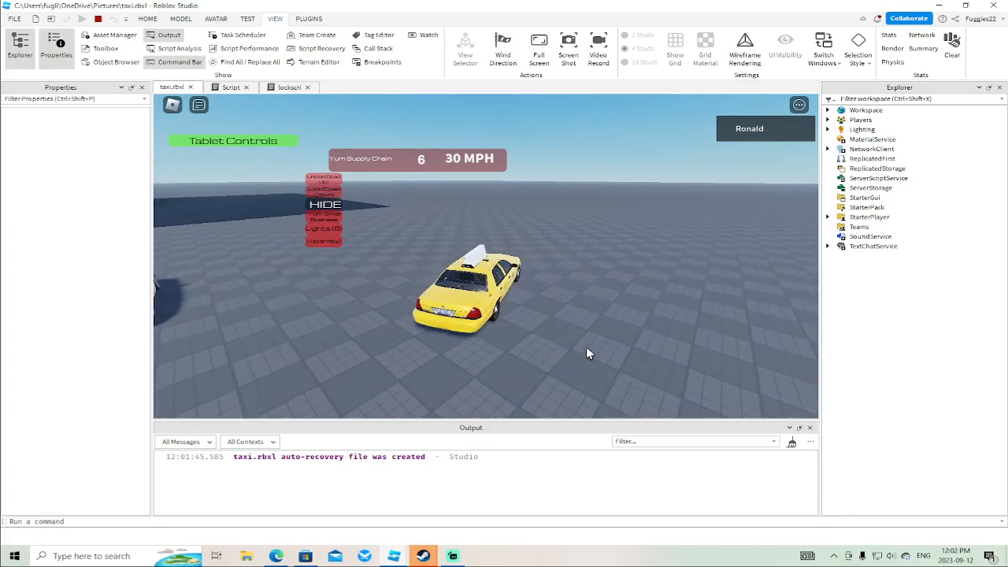
{"action": "key", "text": "w"}
{"action": "key", "text": "d"}
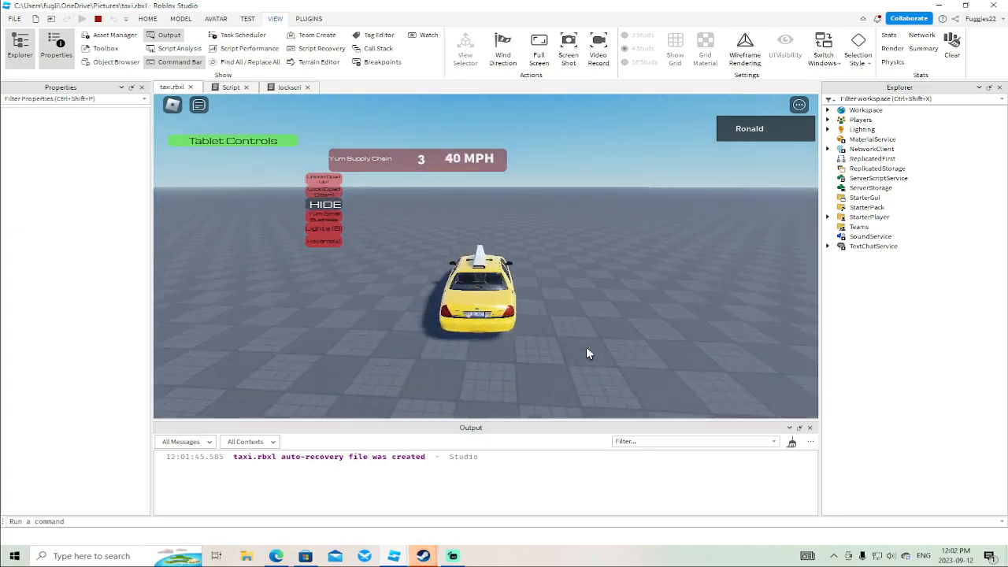
{"action": "key", "text": "a"}
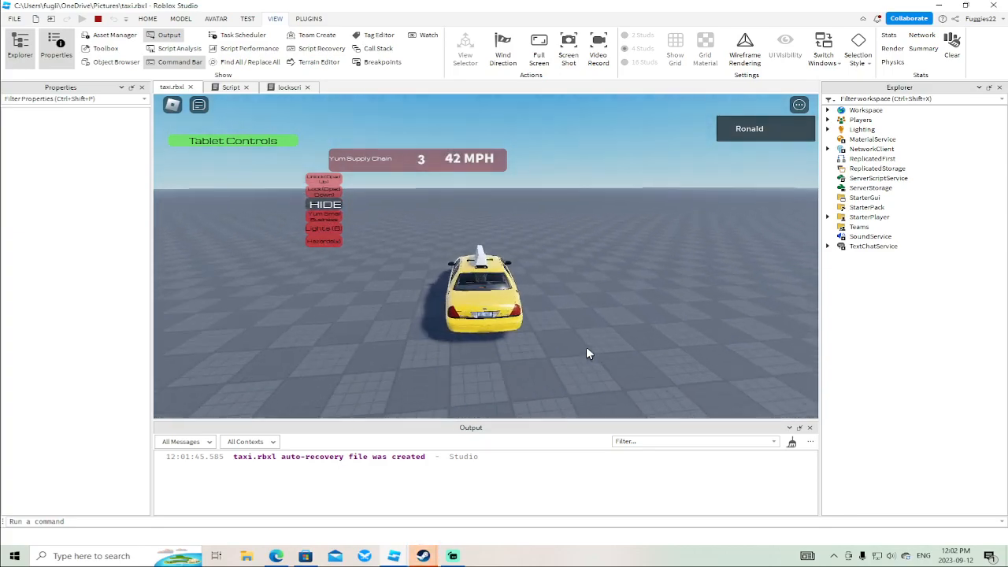
{"action": "key", "text": "a"}
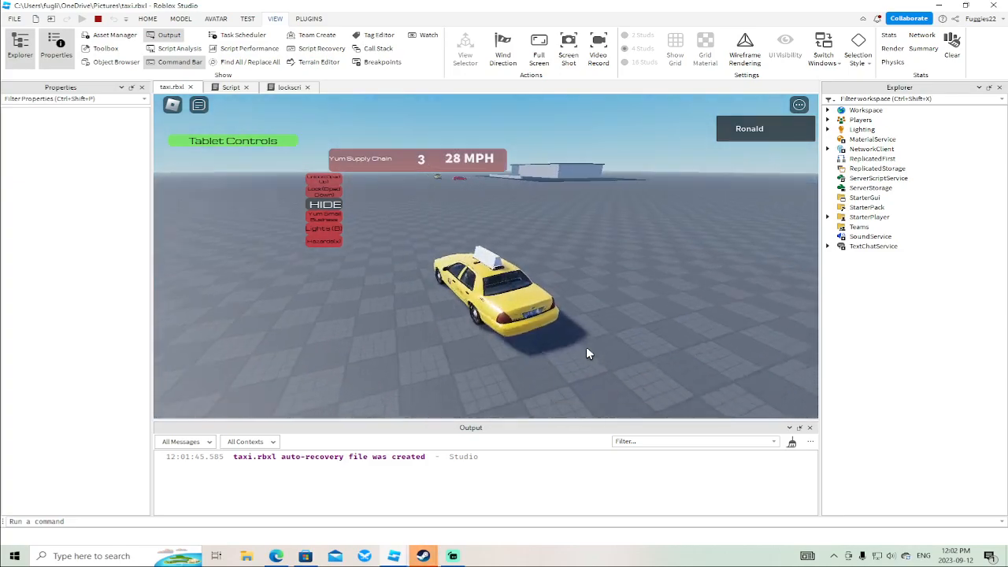
{"action": "key", "text": "w"}
{"action": "key", "text": "w"}
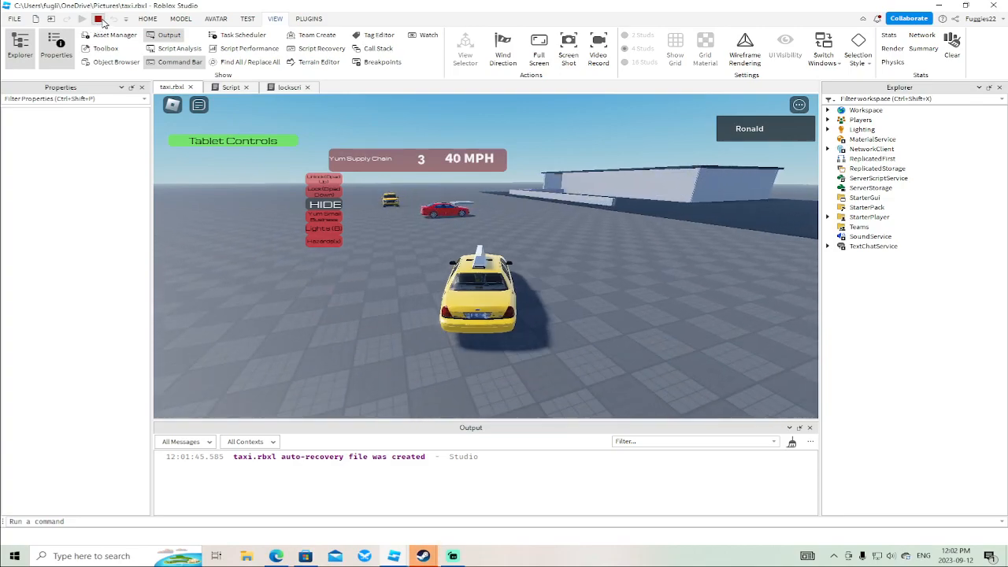
{"action": "key", "text": "shift+F5"}
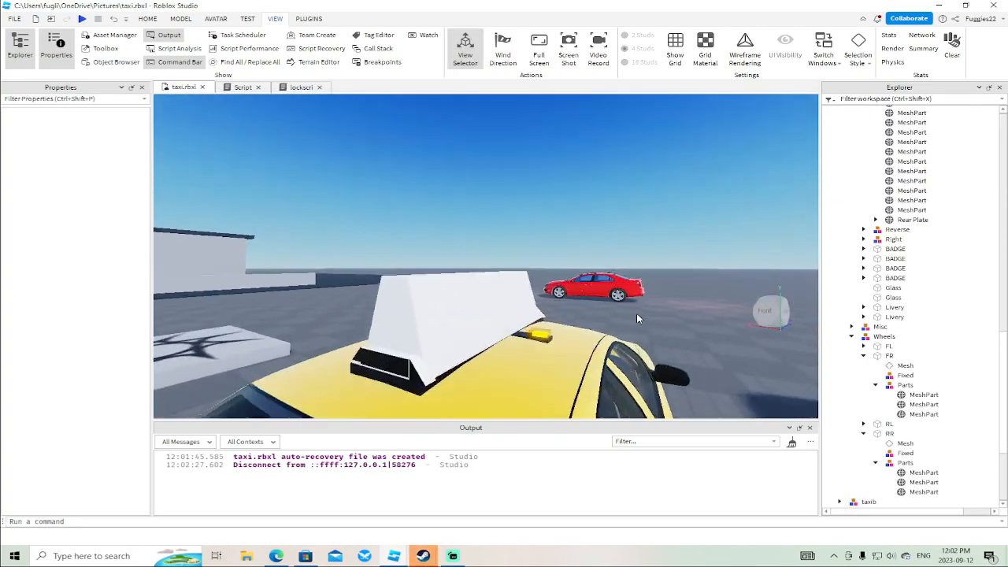
Inspect the sedan taxi's roof by selecting the white sign part B and the orange Glass light beside it.
{"action": "right_click_drag", "start_coordinate": [638, 318], "coordinate": [536, 272]}
{"action": "scroll", "coordinate": [536, 272], "scroll_direction": "down", "scroll_amount": 2}
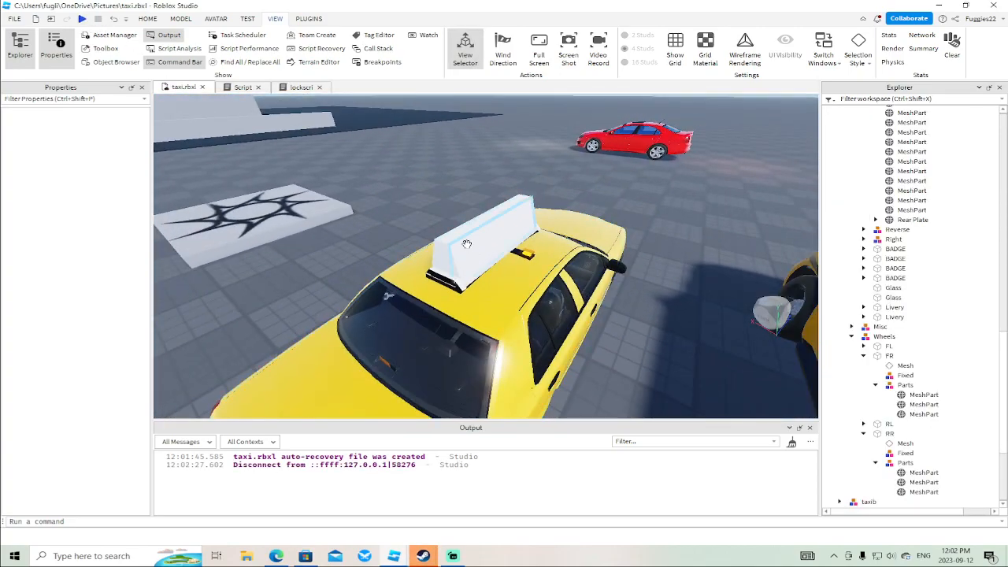
{"action": "right_click_drag", "start_coordinate": [438, 245], "coordinate": [445, 246]}
{"action": "key", "text": "a"}
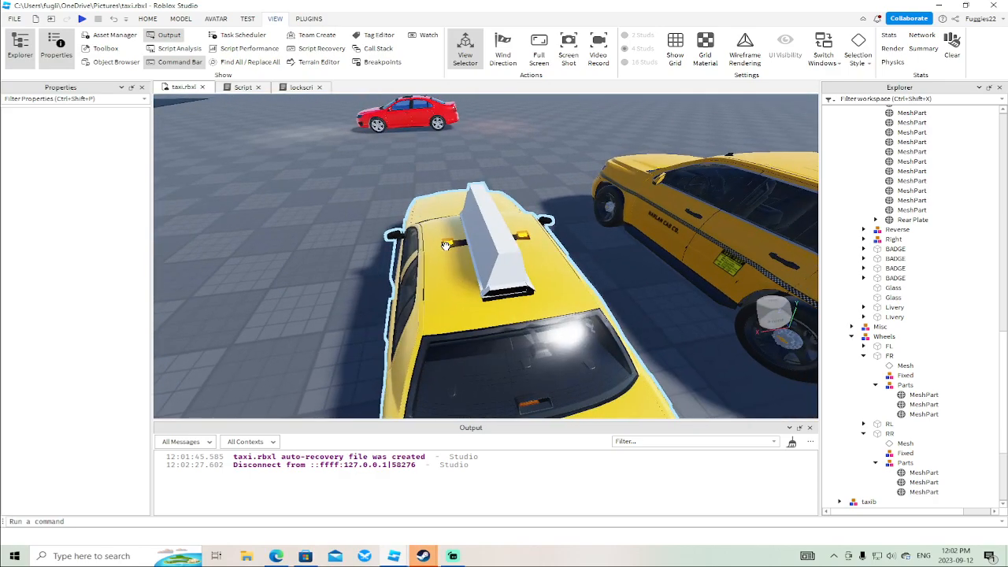
{"action": "left_click", "coordinate": [488, 259]}
{"action": "scroll", "coordinate": [917, 165], "scroll_direction": "up", "scroll_amount": 3}
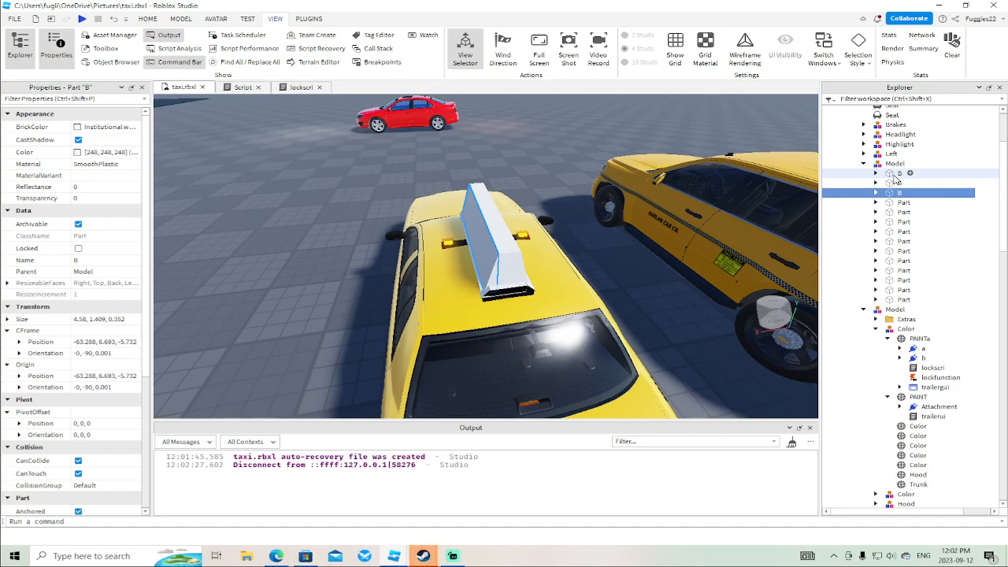
{"action": "right_click_drag", "start_coordinate": [574, 280], "coordinate": [523, 249]}
{"action": "left_click", "coordinate": [521, 250]}
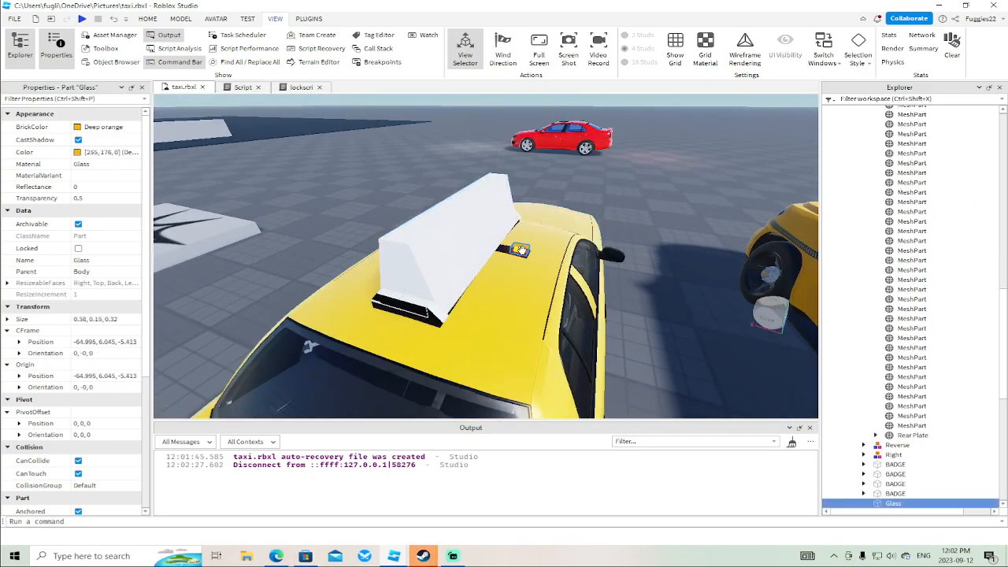
Check the contents of the last BADGE part in the taxi's Body, select that part and focus on it.
{"action": "left_click", "coordinate": [864, 410]}
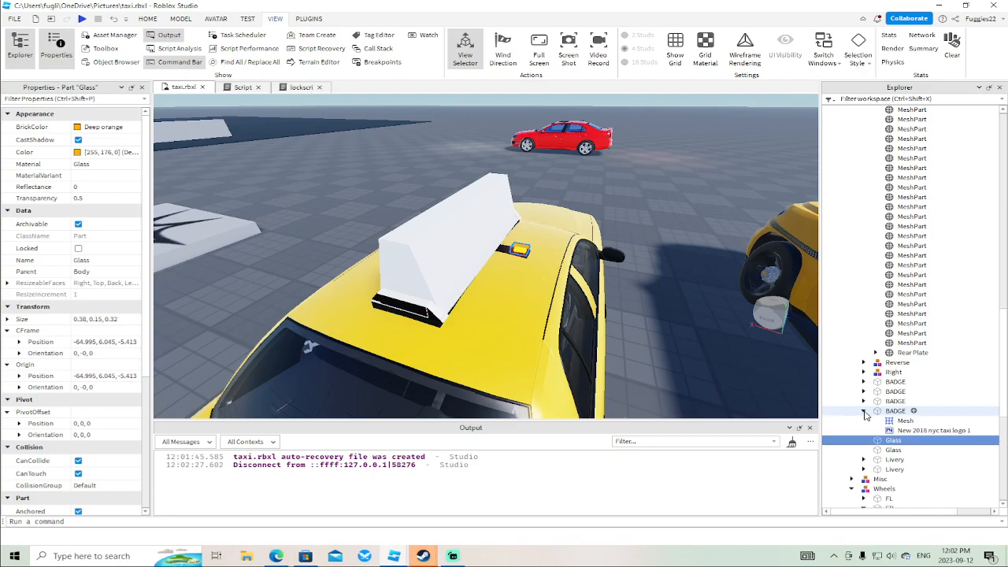
{"action": "left_click", "coordinate": [864, 411]}
{"action": "left_click", "coordinate": [886, 411]}
{"action": "key", "text": "f"}
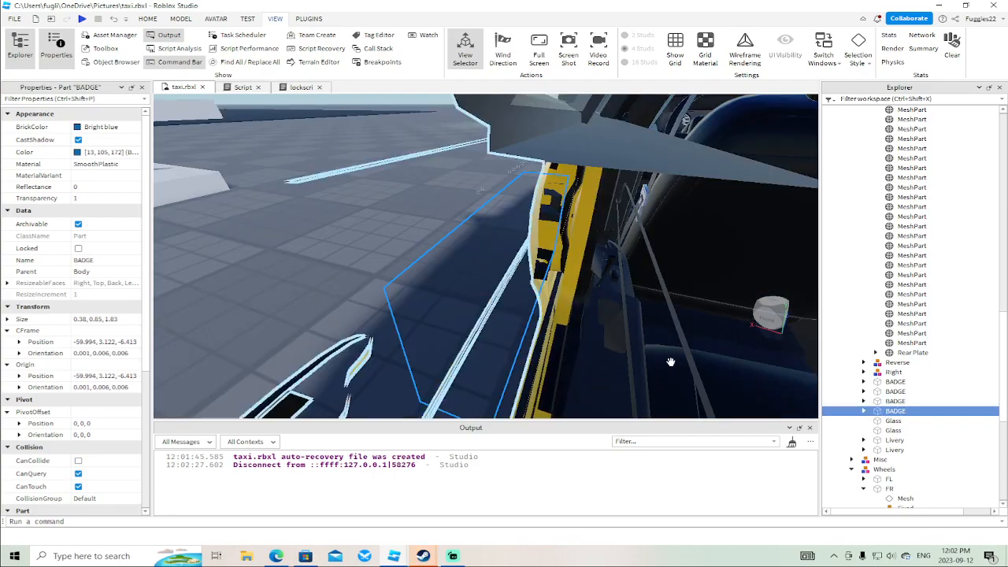
Examine the selected BADGE part with the fare lettering on the sedan taxi's rear door from several distances.
{"action": "scroll", "coordinate": [643, 356], "scroll_direction": "down", "scroll_amount": 6}
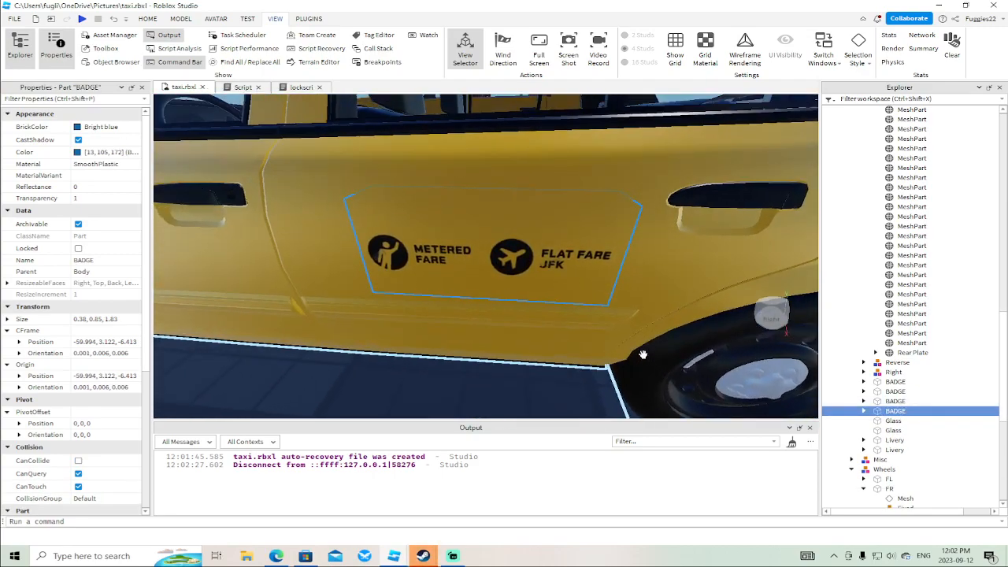
{"action": "scroll", "coordinate": [644, 356], "scroll_direction": "up", "scroll_amount": 7}
{"action": "scroll", "coordinate": [643, 354], "scroll_direction": "down", "scroll_amount": 6}
{"action": "right_click_drag", "start_coordinate": [643, 354], "coordinate": [643, 354]}
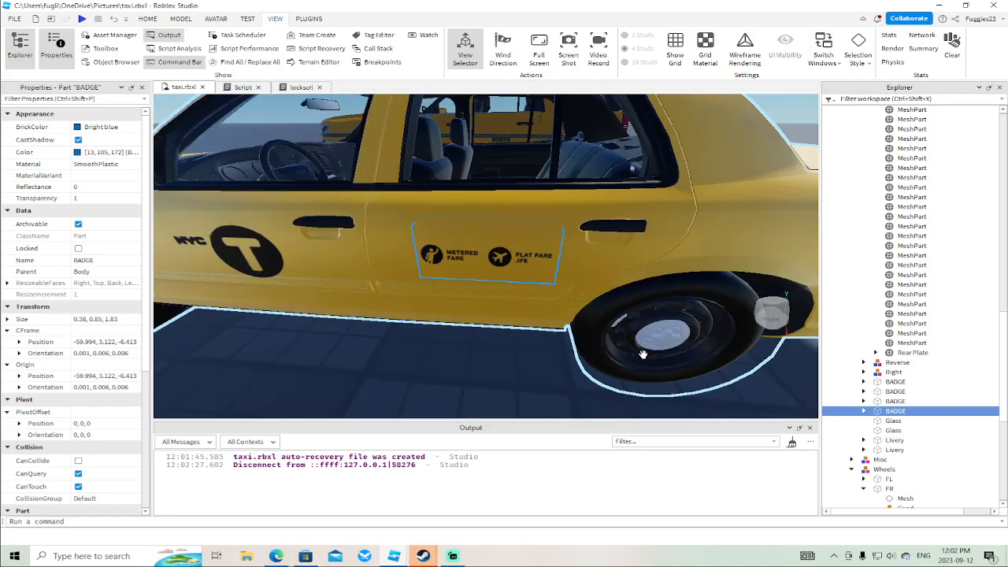
{"action": "key", "text": "a"}
Select the three white B parts of the sedan taxi's roof sign and set their BrickColor to Deep orange.
{"action": "left_click", "coordinate": [513, 241]}
{"action": "right_click_drag", "start_coordinate": [555, 251], "coordinate": [555, 251]}
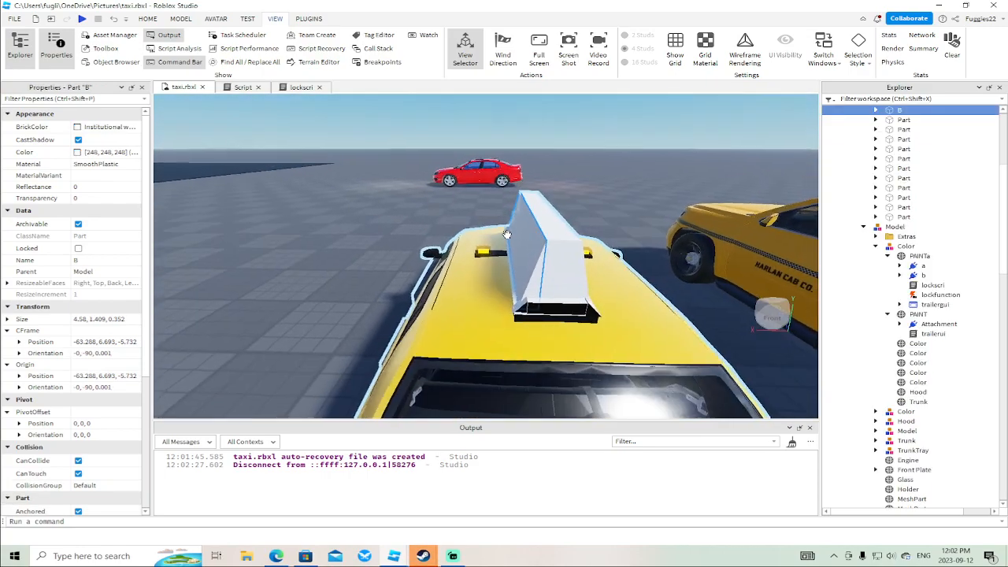
{"action": "key", "text": "ctrl+d"}
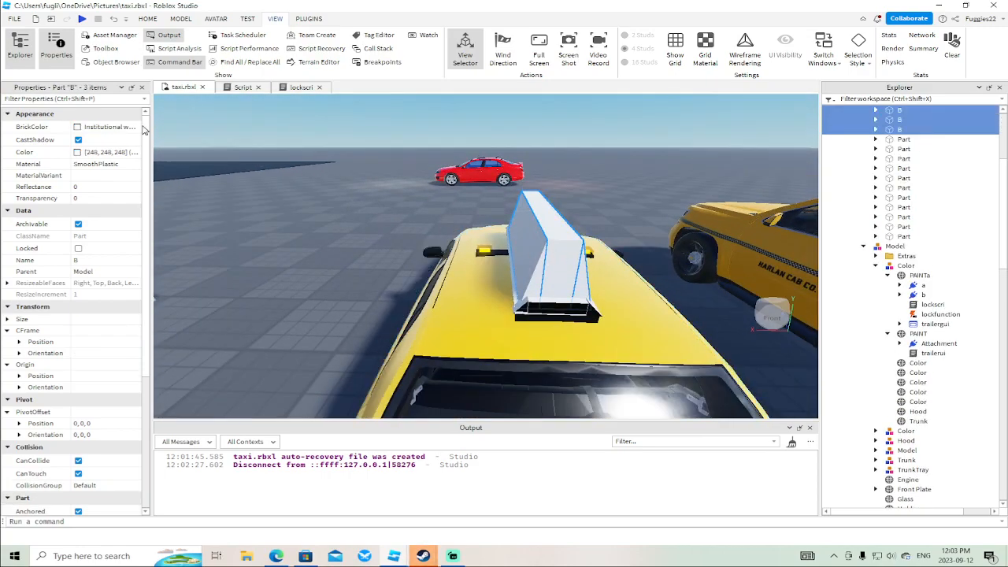
{"action": "left_click", "coordinate": [78, 127]}
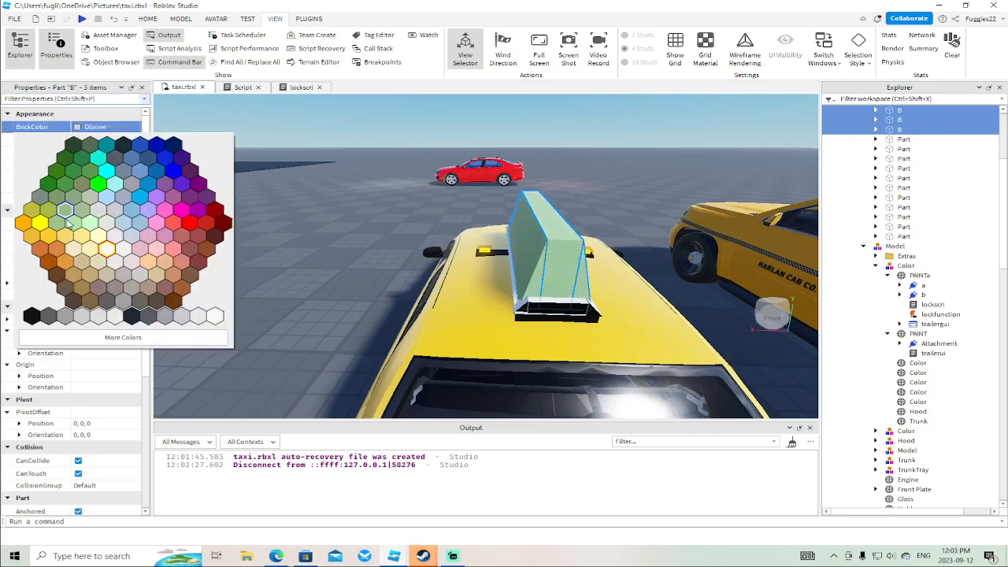
{"action": "left_click", "coordinate": [24, 225]}
{"action": "right_click_drag", "start_coordinate": [377, 217], "coordinate": [363, 267]}
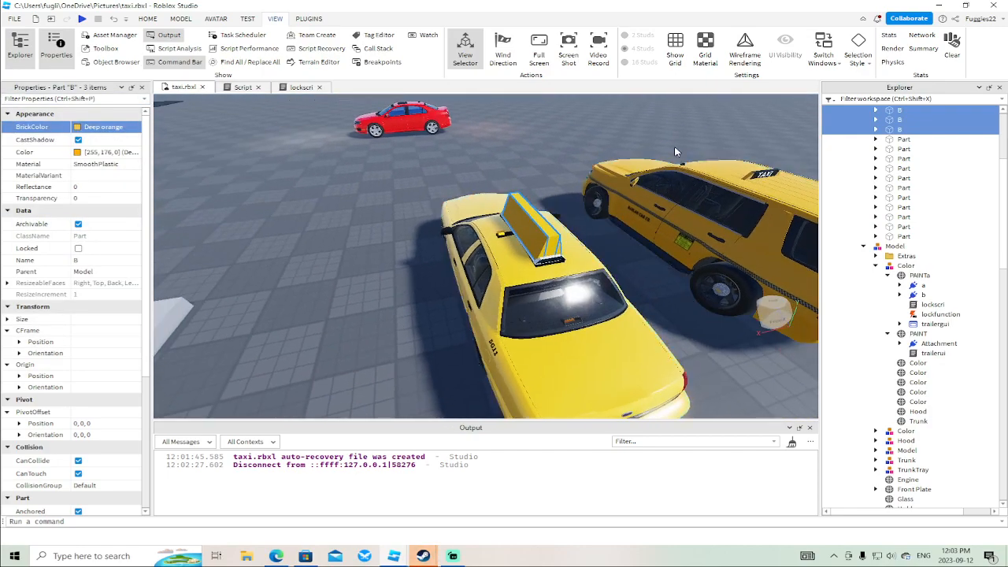
Rename the second and third B parts in the roof sign's Model to Bb and Bbb.
{"action": "scroll", "coordinate": [926, 139], "scroll_direction": "up", "scroll_amount": 2}
{"action": "left_click", "coordinate": [896, 175]}
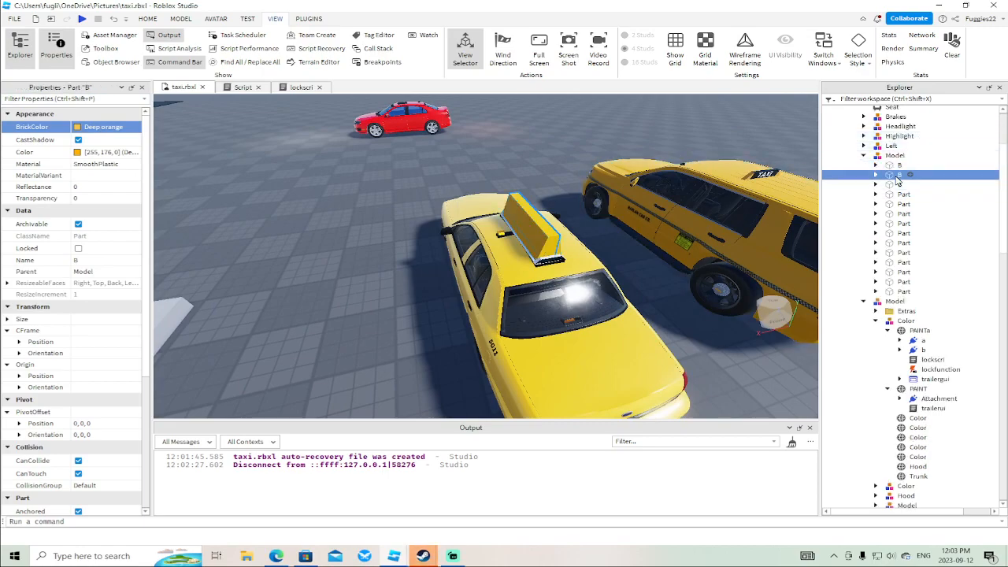
{"action": "right_click", "coordinate": [895, 175]}
{"action": "left_click", "coordinate": [868, 254]}
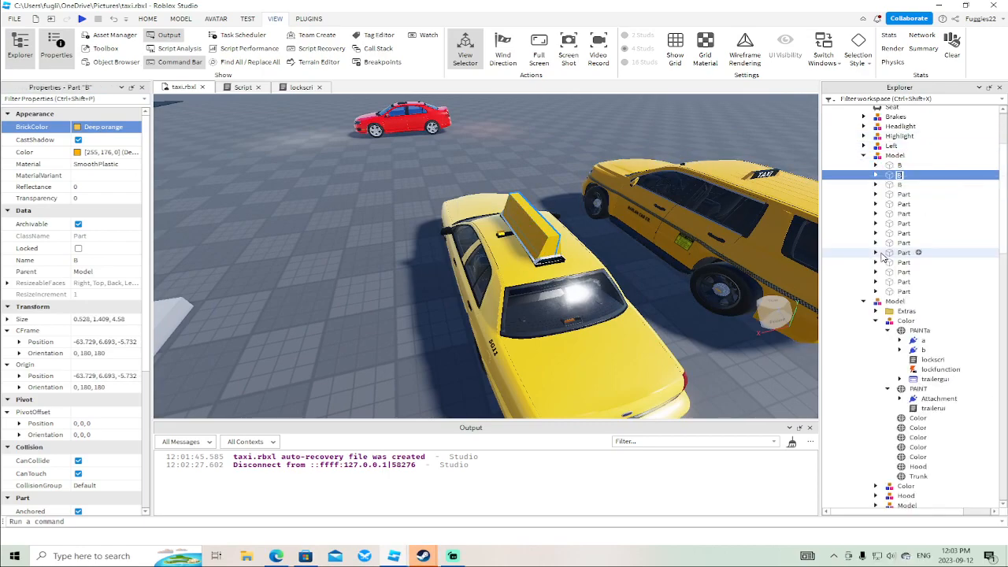
{"action": "left_click", "coordinate": [896, 184]}
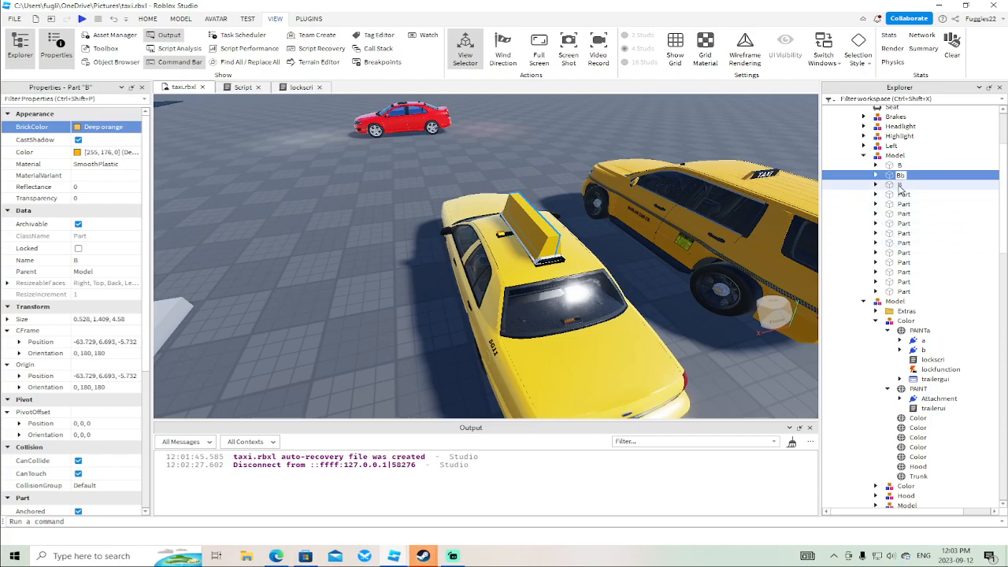
{"action": "right_click", "coordinate": [896, 184]}
{"action": "left_click", "coordinate": [880, 85]}
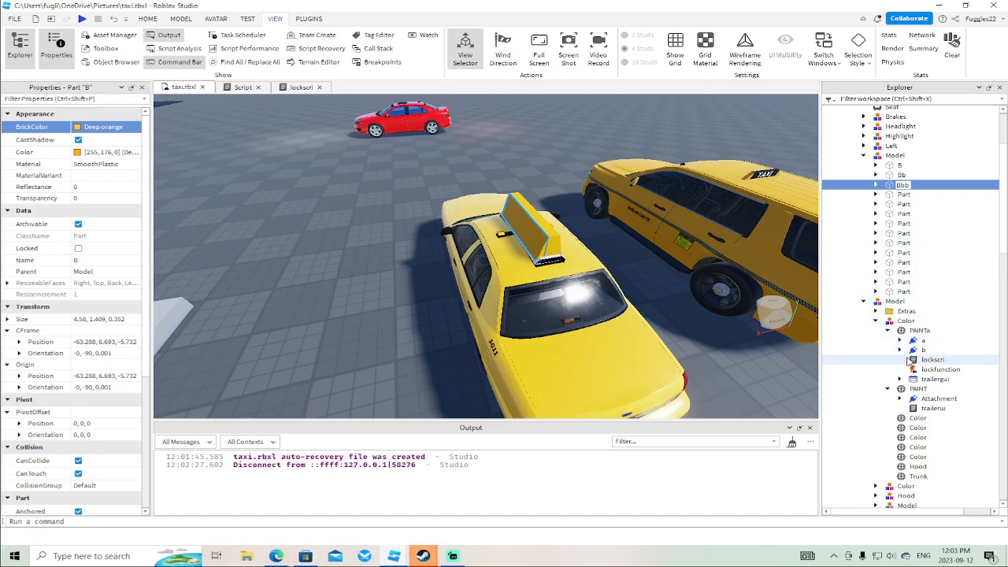
Find the LightAddon script among the car's A-Chassis Tune plugins, check its SmeersLightsHandler contents, and open the script.
{"action": "left_click", "coordinate": [875, 320]}
{"action": "left_click", "coordinate": [863, 301]}
{"action": "scroll", "coordinate": [864, 299], "scroll_direction": "up", "scroll_amount": 4}
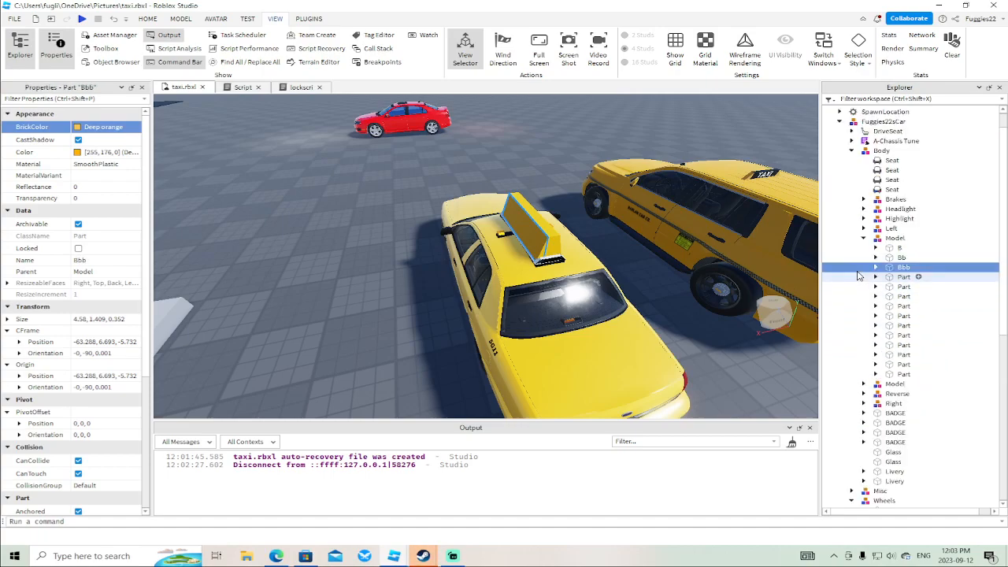
{"action": "left_click", "coordinate": [852, 168]}
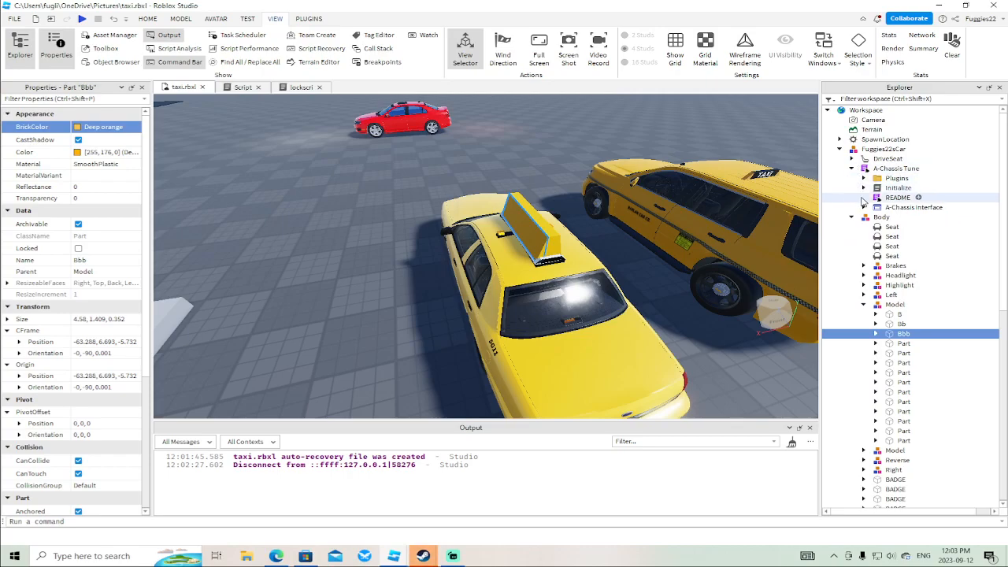
{"action": "left_click", "coordinate": [864, 178]}
{"action": "left_click", "coordinate": [874, 218]}
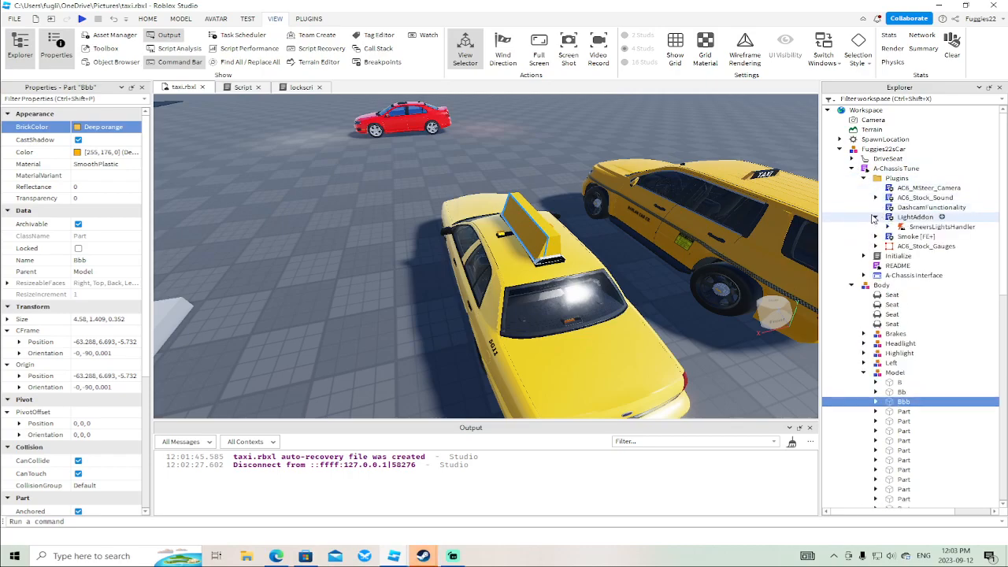
{"action": "left_click", "coordinate": [888, 226]}
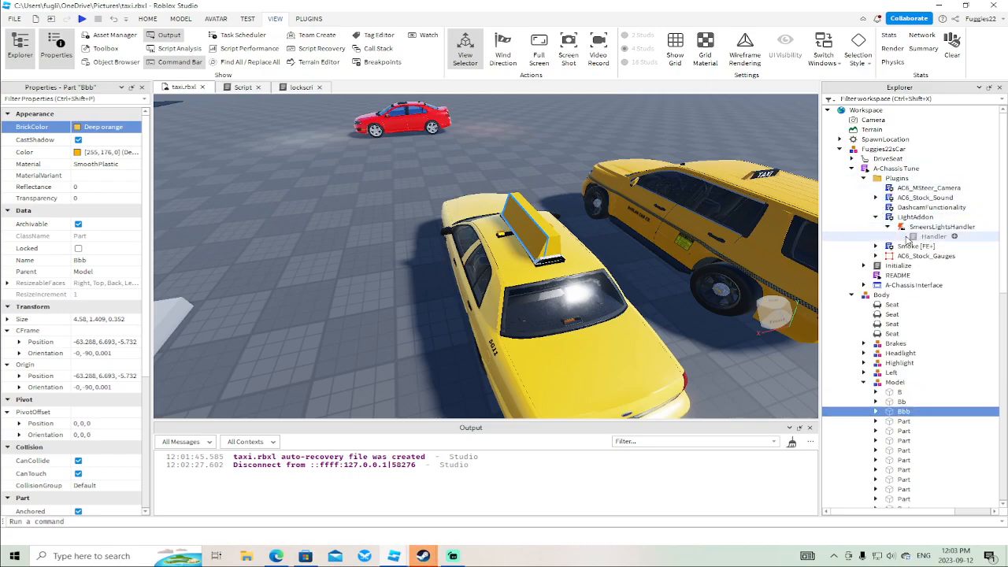
{"action": "double_click", "coordinate": [888, 218]}
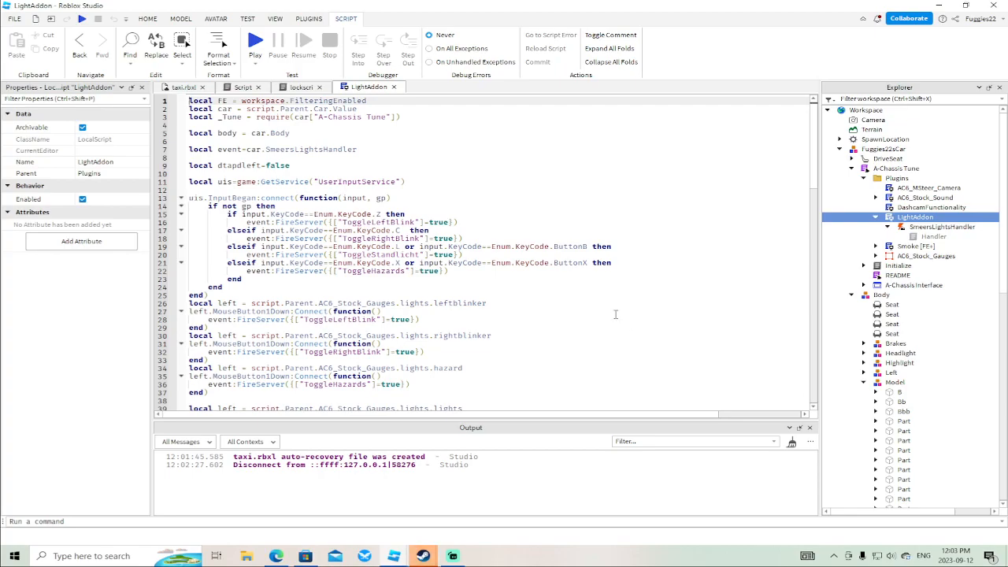
Read through the LightAddon script to see how its key inputs and gauge buttons fire the light events.
{"action": "scroll", "coordinate": [616, 314], "scroll_direction": "down", "scroll_amount": 8}
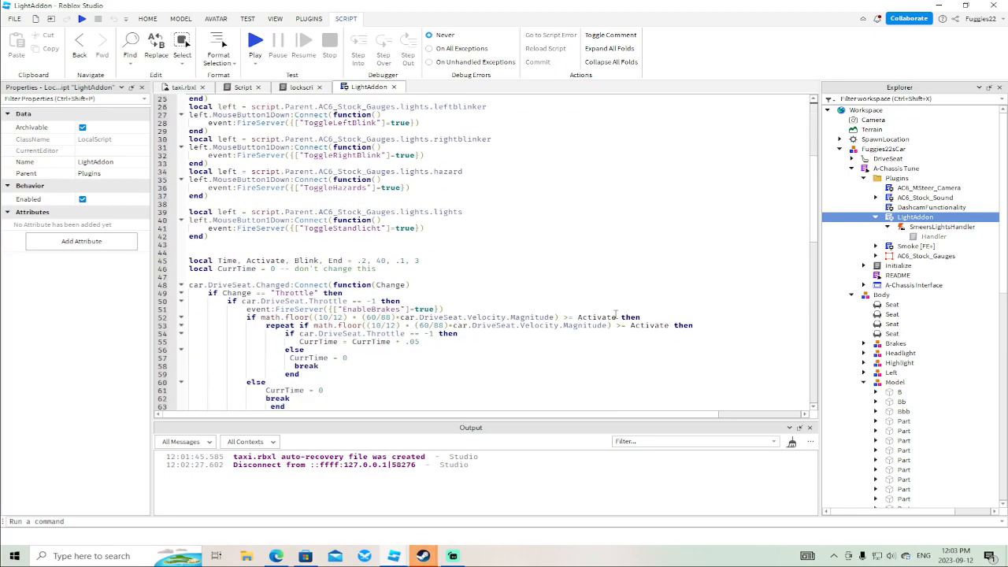
{"action": "scroll", "coordinate": [616, 314], "scroll_direction": "down", "scroll_amount": 15}
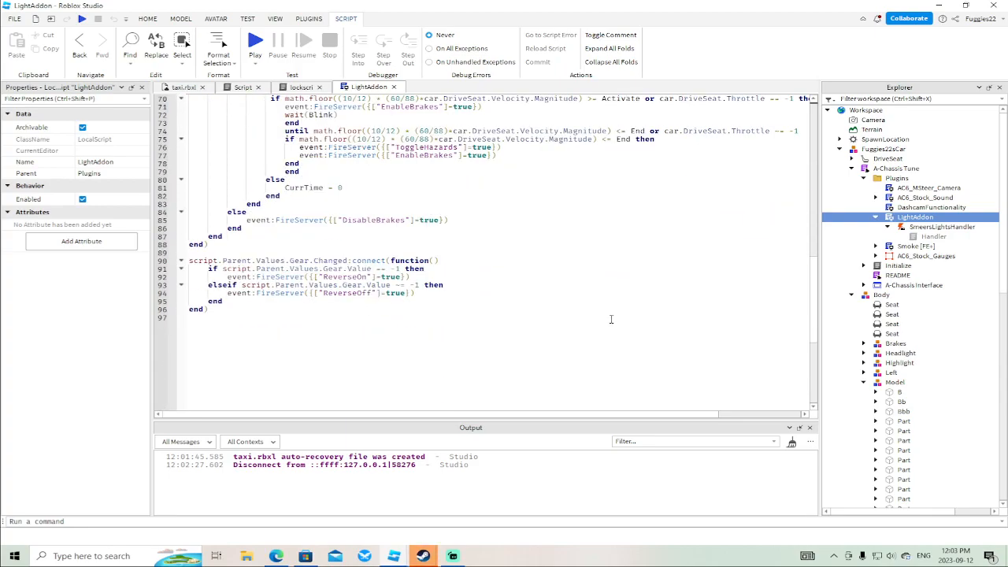
{"action": "scroll", "coordinate": [611, 319], "scroll_direction": "up", "scroll_amount": 16}
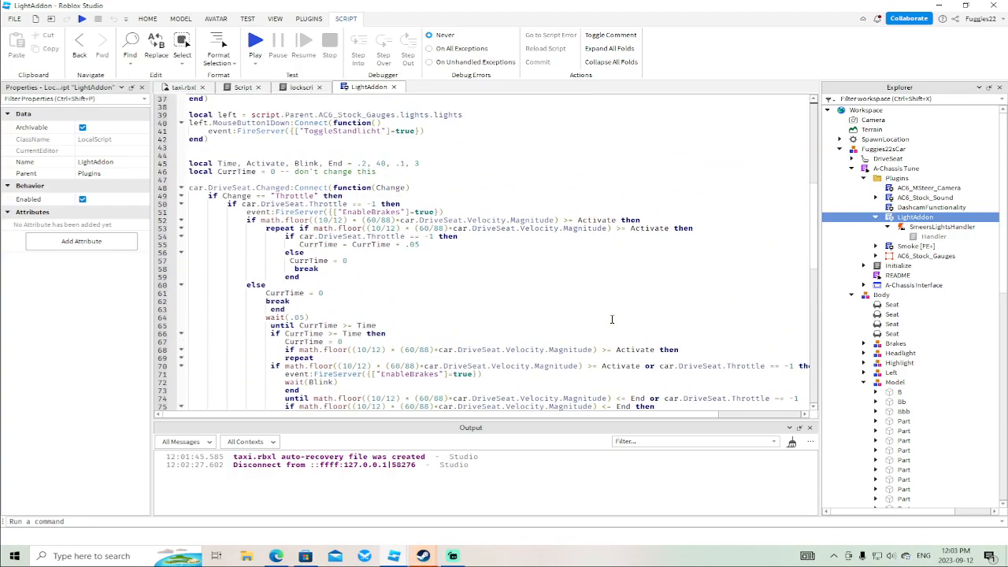
{"action": "scroll", "coordinate": [611, 319], "scroll_direction": "up", "scroll_amount": 2}
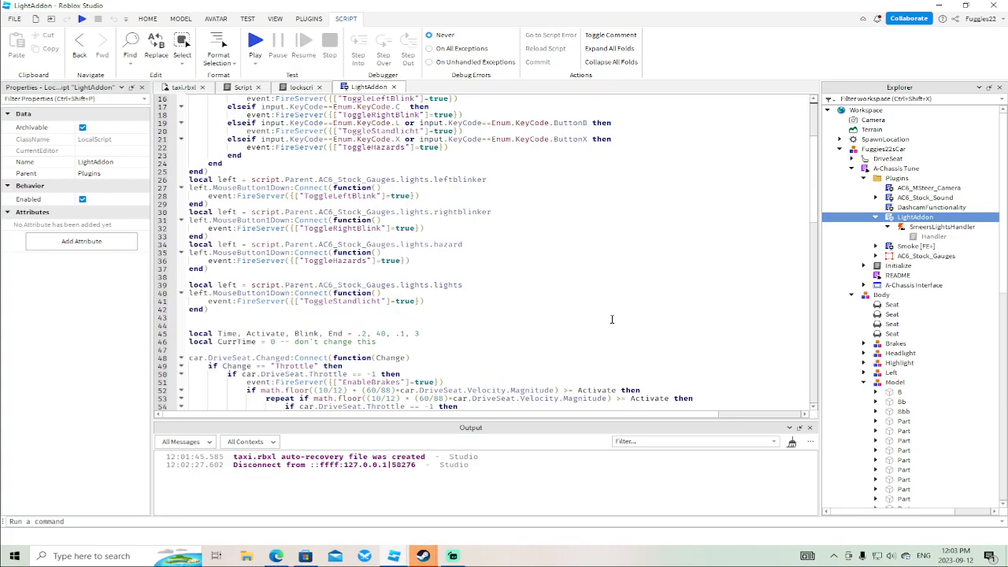
{"action": "scroll", "coordinate": [612, 318], "scroll_direction": "up", "scroll_amount": 5}
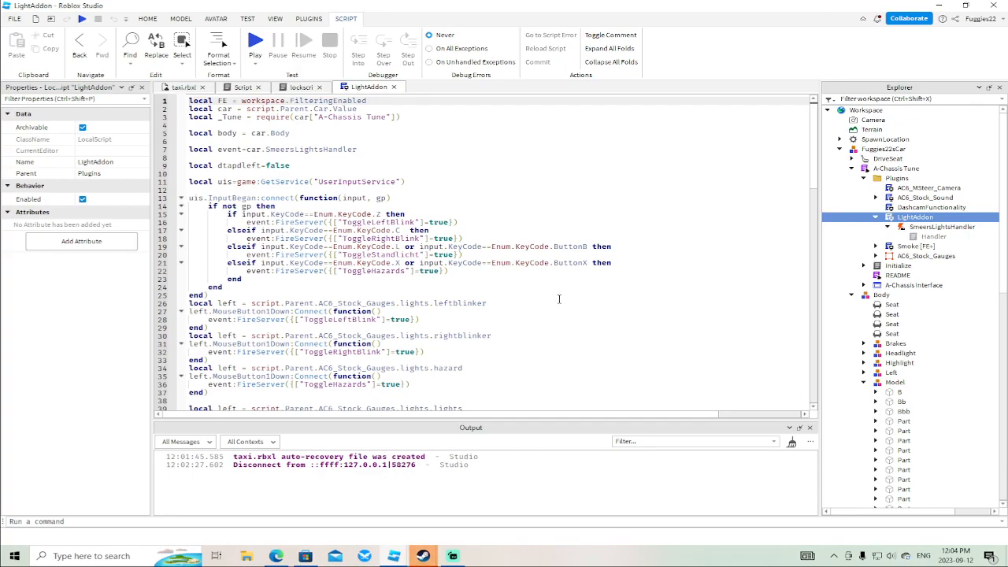
Close the LightAddon, lockscri and Script files and collapse the car's A-Chassis Tune hierarchy.
{"action": "left_click", "coordinate": [394, 87]}
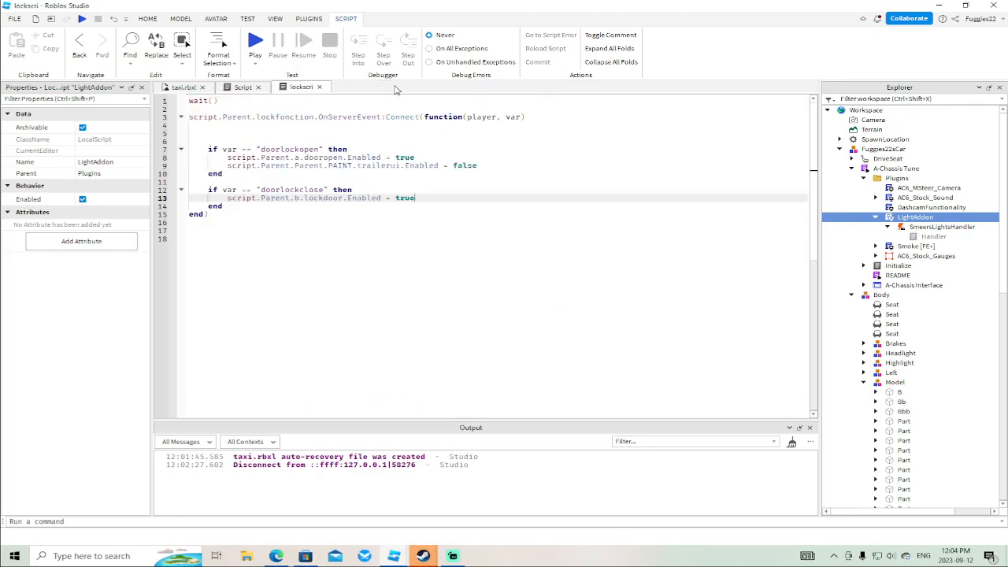
{"action": "left_click", "coordinate": [319, 88]}
{"action": "left_click", "coordinate": [258, 86]}
{"action": "left_click", "coordinate": [874, 217]}
{"action": "left_click", "coordinate": [862, 178]}
{"action": "left_click", "coordinate": [851, 168]}
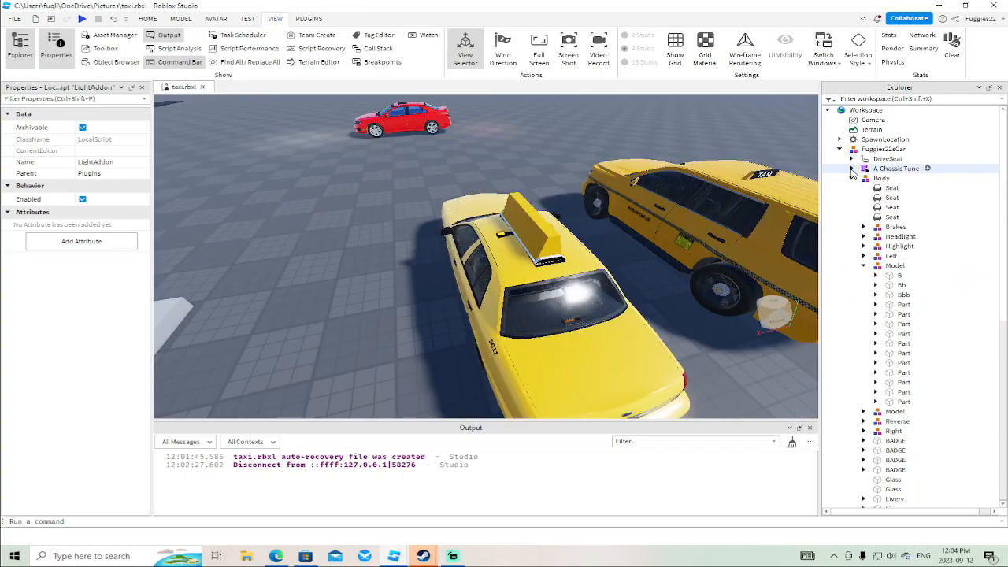
Insert a new Script into the roof sign's Model and delete its default print line.
{"action": "left_click", "coordinate": [892, 265]}
{"action": "right_click", "coordinate": [892, 266]}
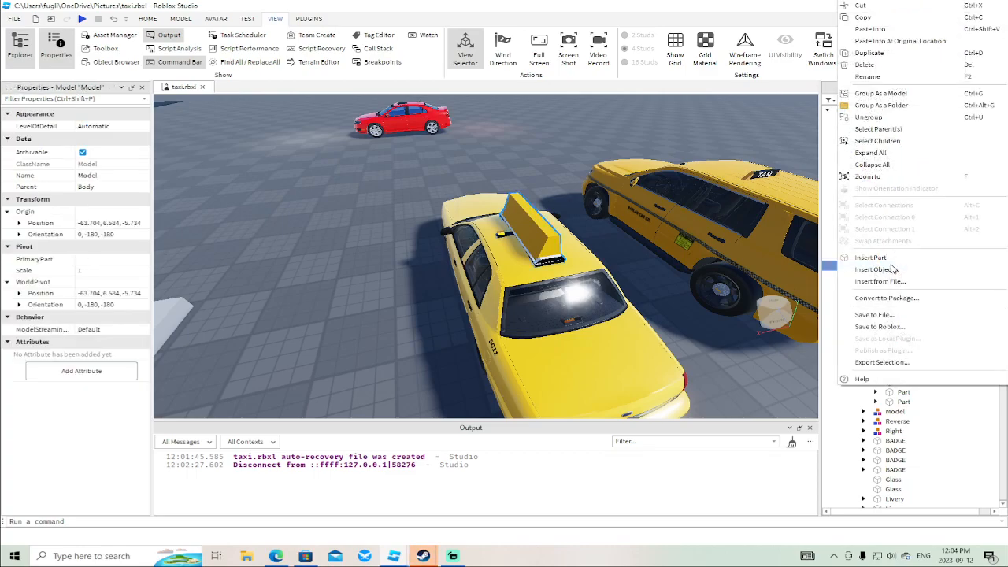
{"action": "left_click", "coordinate": [890, 270]}
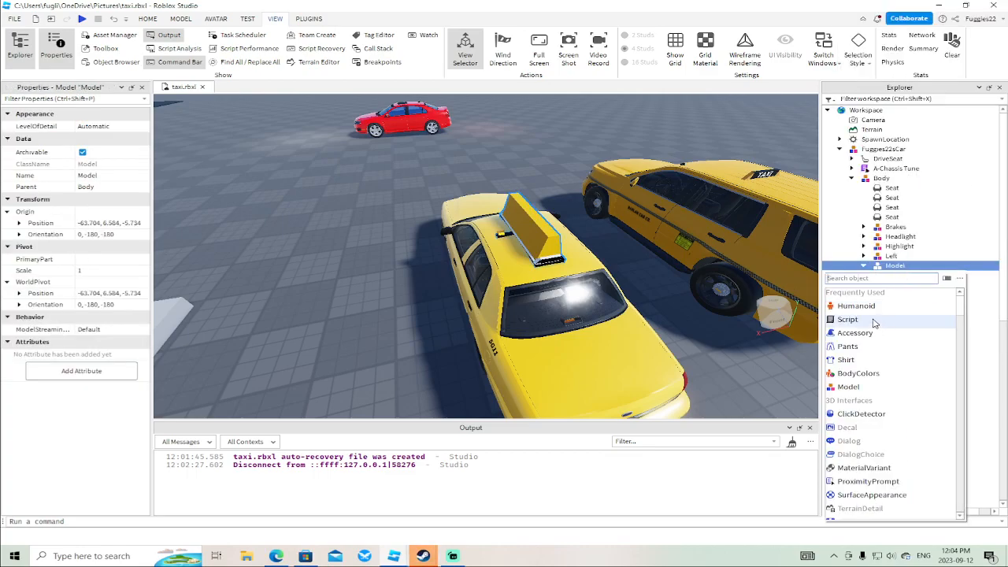
{"action": "left_click", "coordinate": [847, 319]}
{"action": "left_click", "coordinate": [903, 279]}
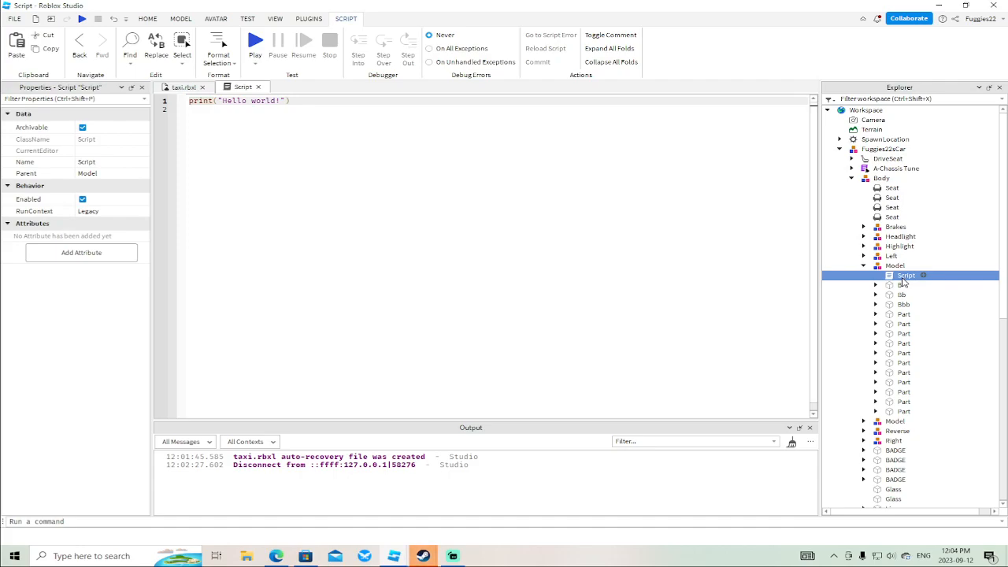
{"action": "left_click_drag", "start_coordinate": [304, 102], "coordinate": [187, 106]}
{"action": "key", "text": "BackSpace"}
{"action": "key", "text": "Return"}
{"action": "key", "text": "Return"}
{"action": "type", "text": "local"}
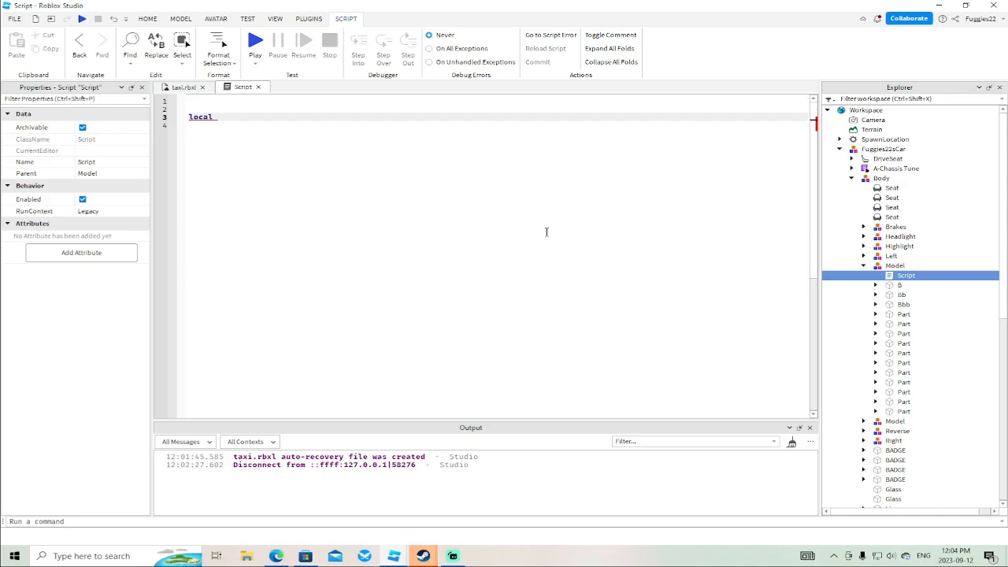
{"action": "key", "text": "BackSpace"}
{"action": "key", "text": "BackSpace"}
{"action": "key", "text": "BackSpace"}
{"action": "key", "text": "BackSpace"}
{"action": "key", "text": "BackSpace"}
{"action": "key", "text": "BackSpace"}
{"action": "key", "text": "BackSpace"}
{"action": "key", "text": "alt+Tab"}
{"action": "key", "text": "alt+Tab"}
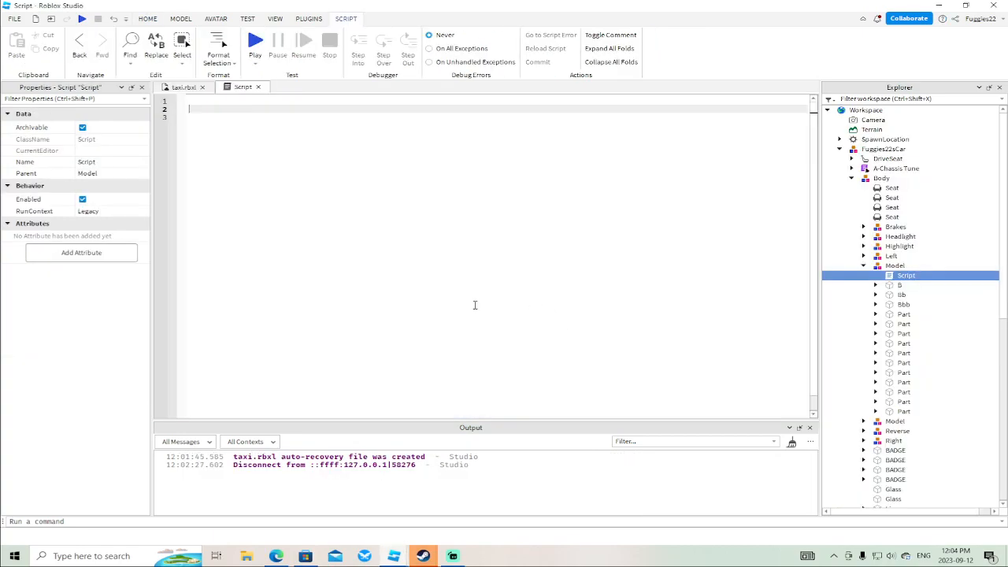
Return to the taxi.rbxl 3D view and inspect the hierarchy of the coup and police models.
{"action": "left_click", "coordinate": [180, 87]}
{"action": "left_click", "coordinate": [401, 122]}
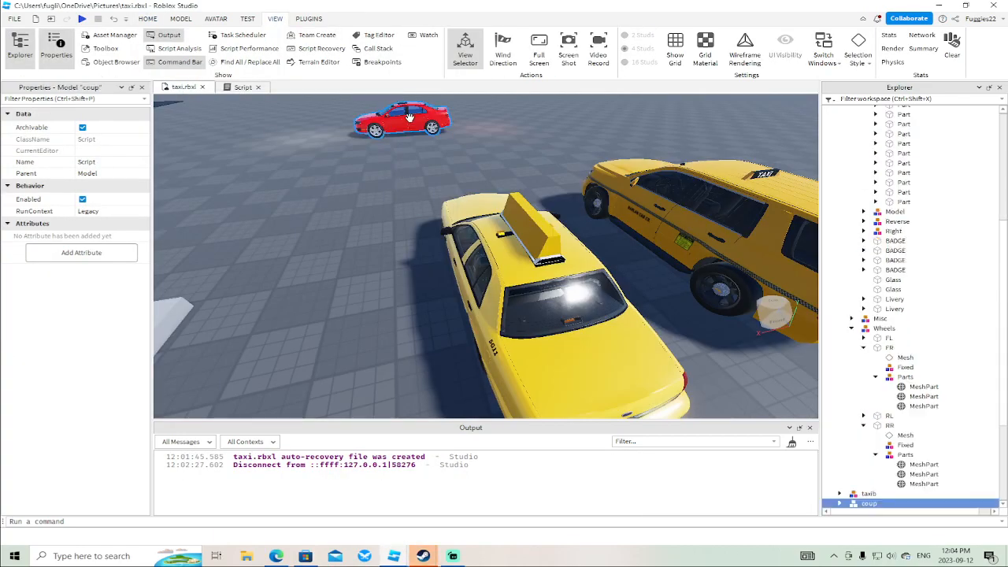
{"action": "left_click", "coordinate": [839, 360]}
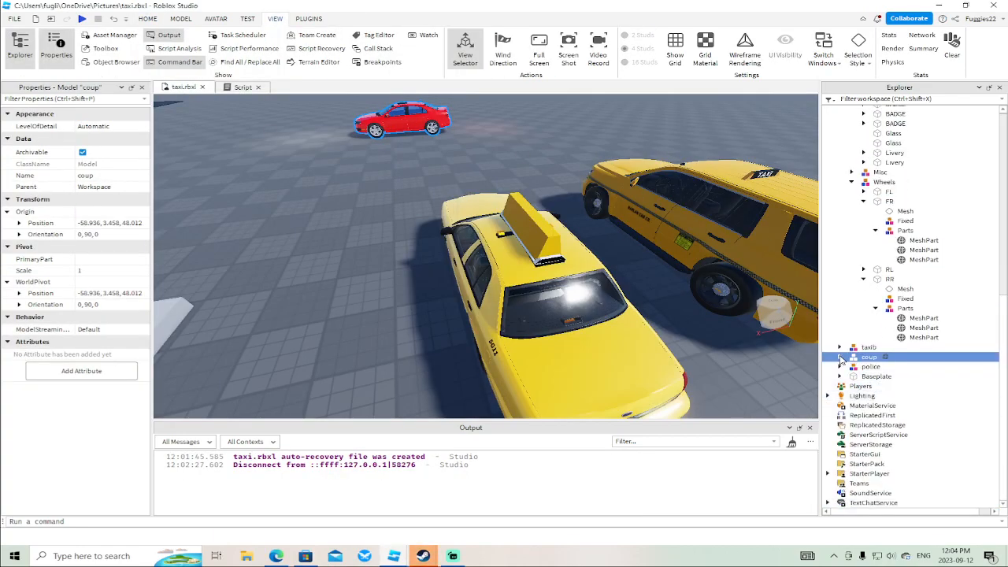
{"action": "left_click", "coordinate": [851, 424]}
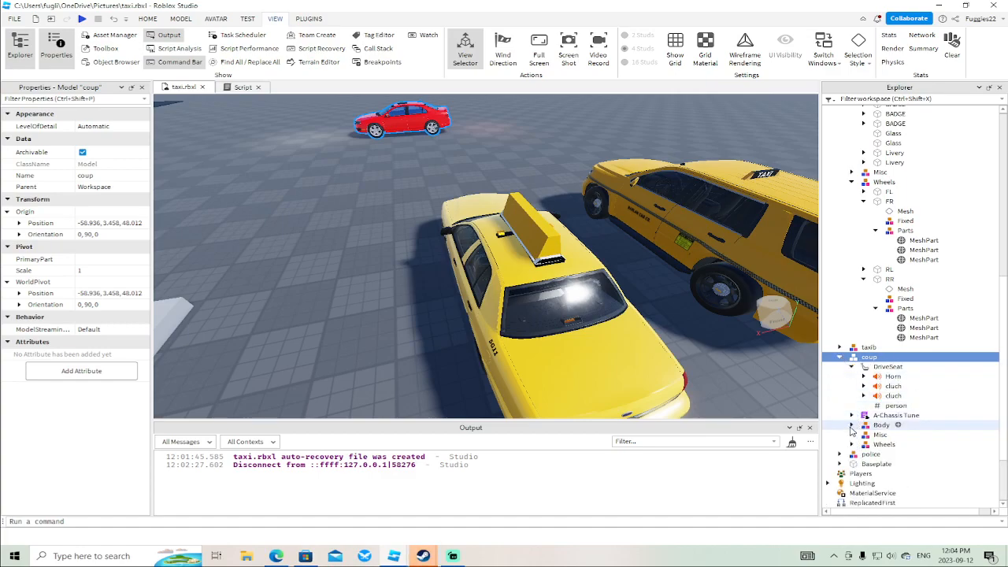
{"action": "left_click", "coordinate": [851, 367]}
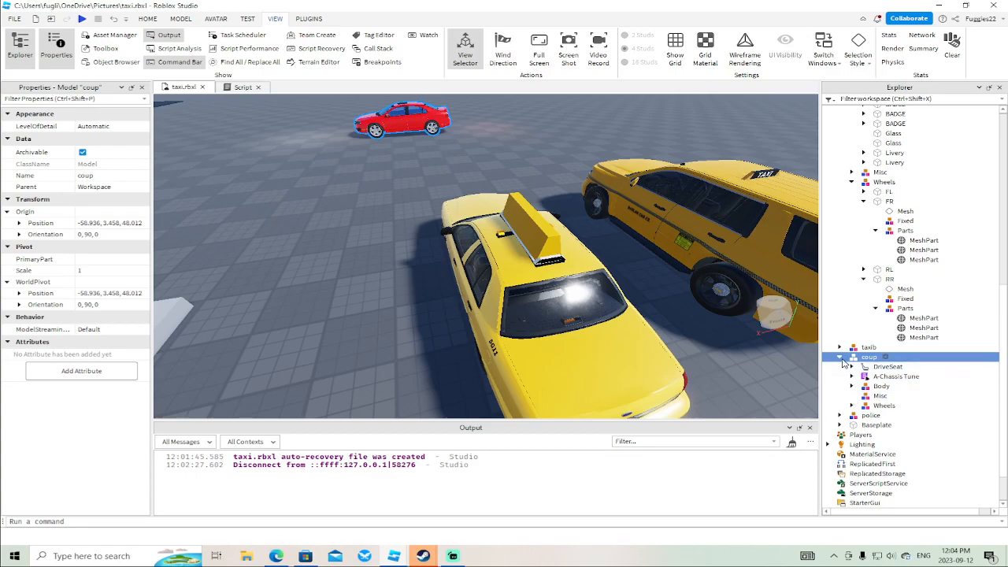
{"action": "left_click", "coordinate": [839, 357]}
{"action": "left_click", "coordinate": [841, 368]}
{"action": "left_click", "coordinate": [840, 367]}
{"action": "left_click", "coordinate": [840, 367]}
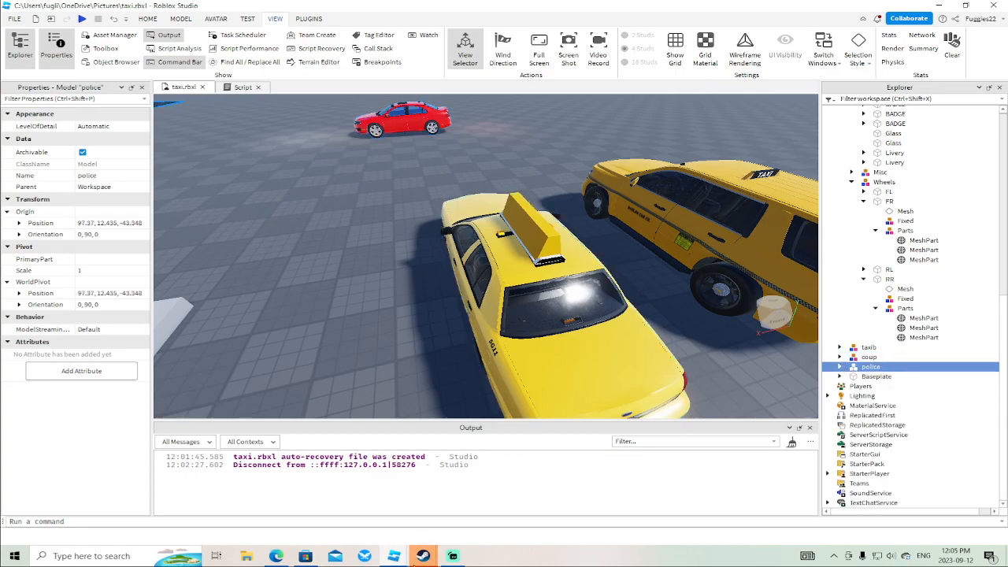
Switch to the Blue Trucking City Winter Assault! place, look over its ServerStorage vehicles and StarterGui, and return to taxi.rbxl.
{"action": "left_click", "coordinate": [377, 540]}
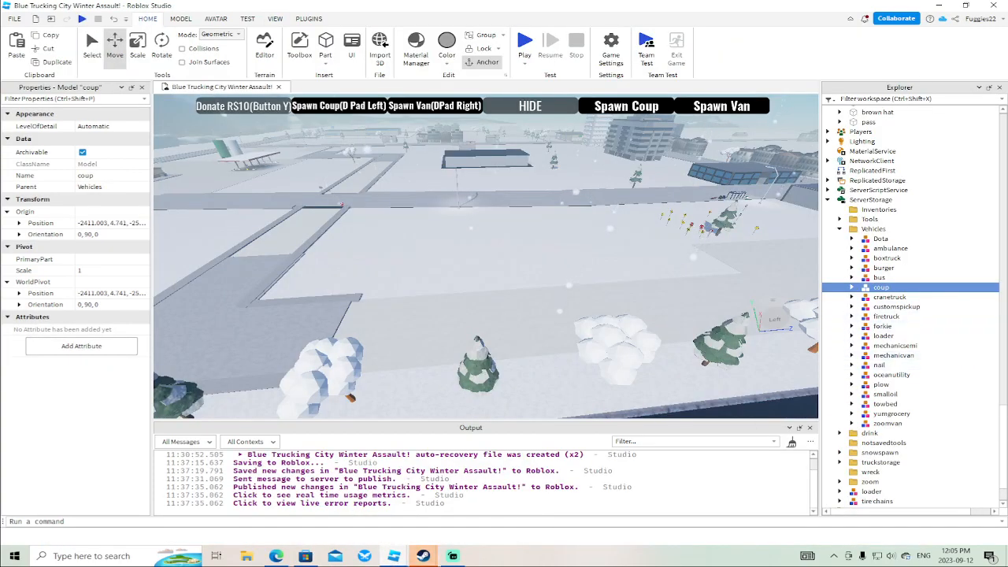
{"action": "scroll", "coordinate": [866, 457], "scroll_direction": "down", "scroll_amount": 2}
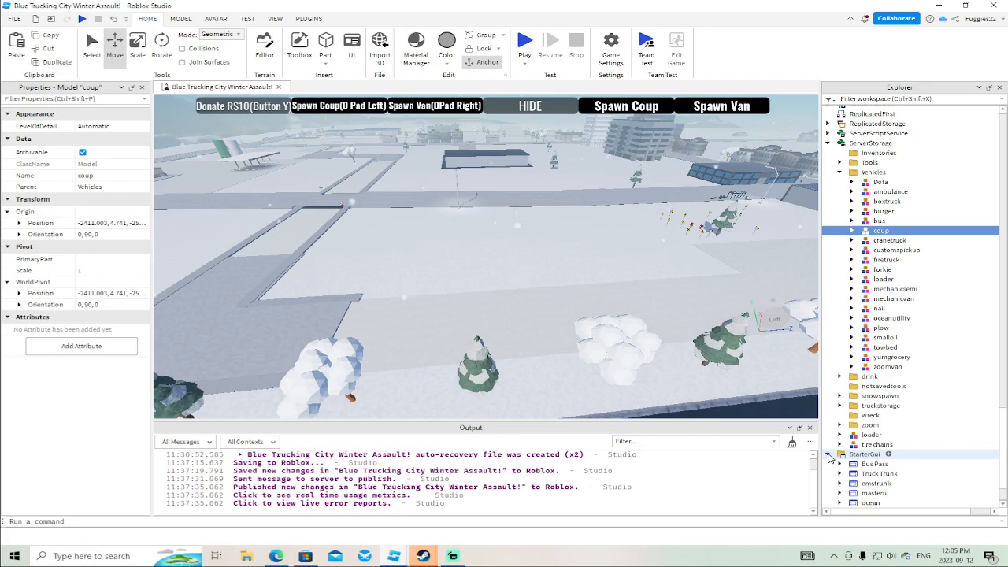
{"action": "mouse_move", "coordinate": [394, 555]}
{"action": "left_click", "coordinate": [444, 504]}
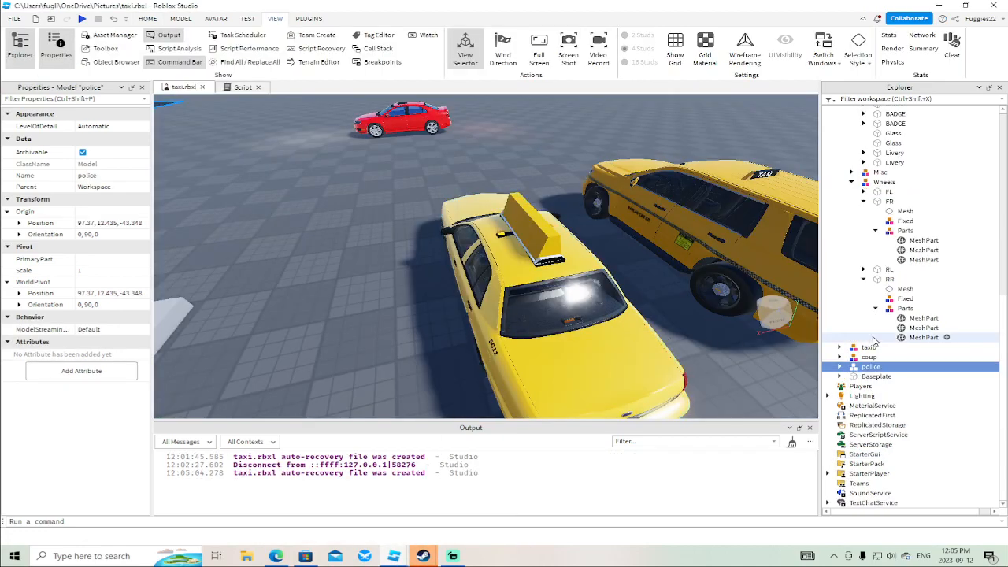
Close the open Script and delete it from the roof sign's Model in the car's Body.
{"action": "scroll", "coordinate": [910, 346], "scroll_direction": "up", "scroll_amount": 12}
{"action": "left_click", "coordinate": [258, 87]}
{"action": "left_click", "coordinate": [897, 276]}
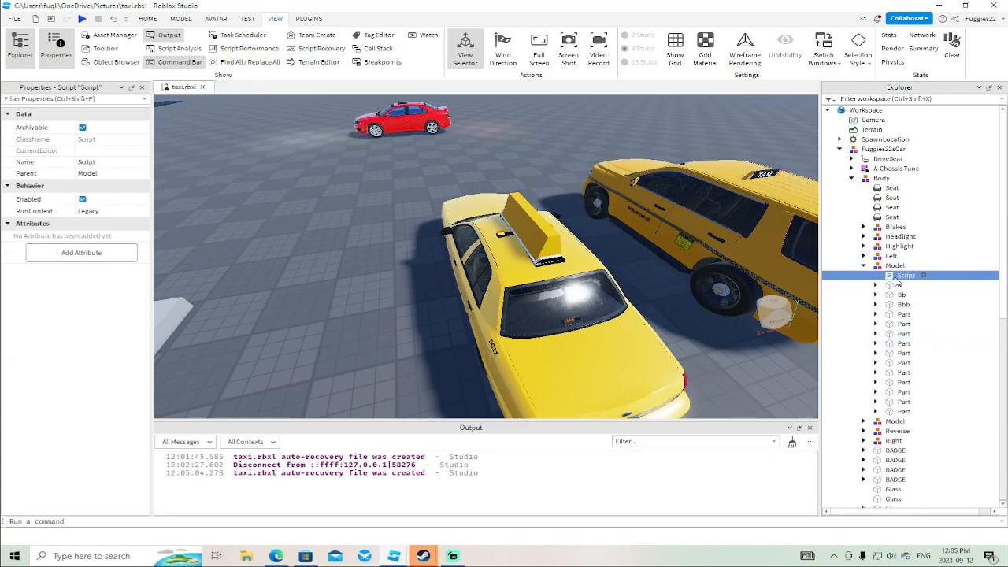
{"action": "key", "text": "Delete"}
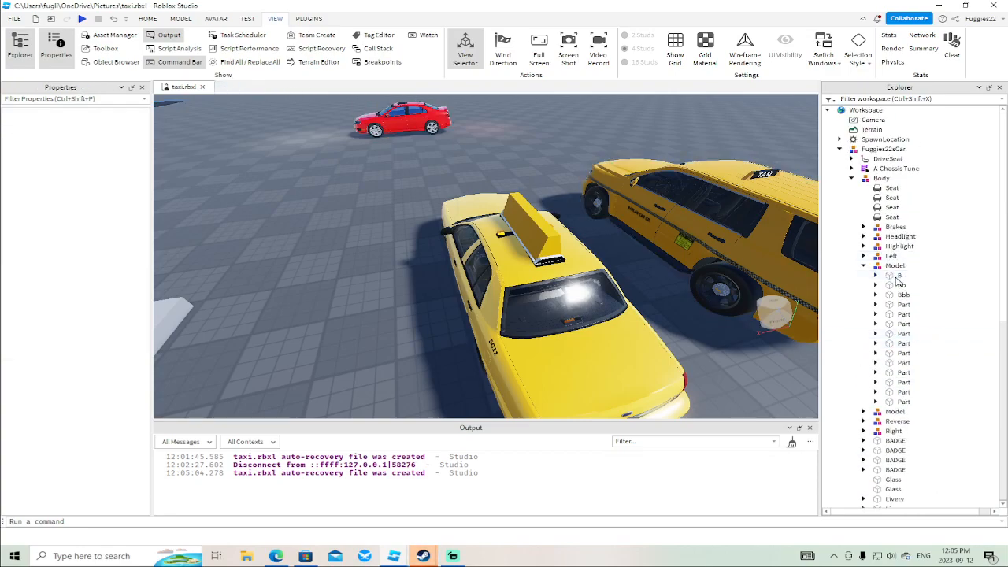
Open the LightAddon script from the Plugins folder of the car's A-Chassis Tune.
{"action": "double_click", "coordinate": [890, 168]}
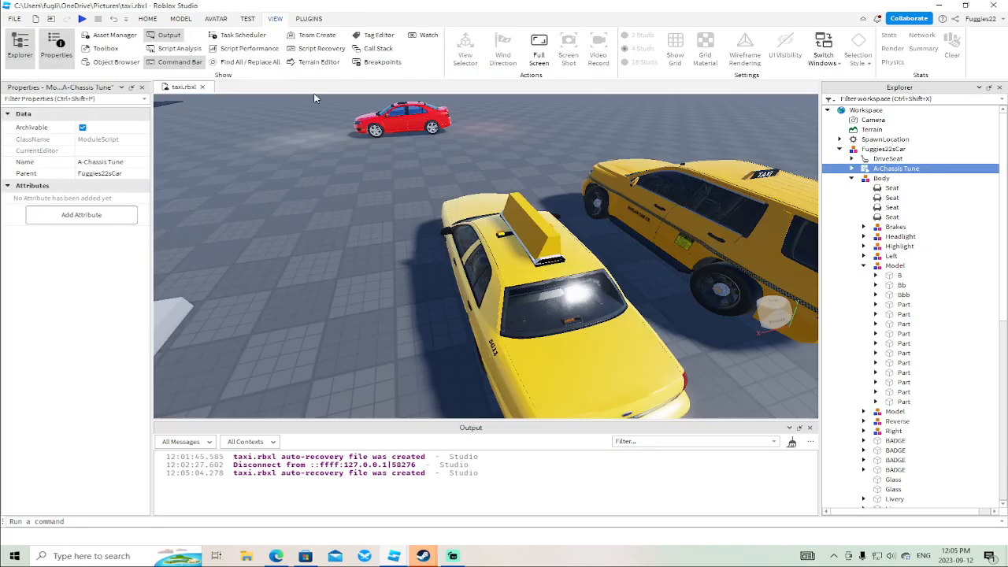
{"action": "left_click", "coordinate": [286, 87]}
{"action": "left_click", "coordinate": [850, 177]}
{"action": "left_click", "coordinate": [851, 169]}
{"action": "left_click", "coordinate": [852, 236]}
{"action": "left_click", "coordinate": [864, 179]}
{"action": "double_click", "coordinate": [913, 217]}
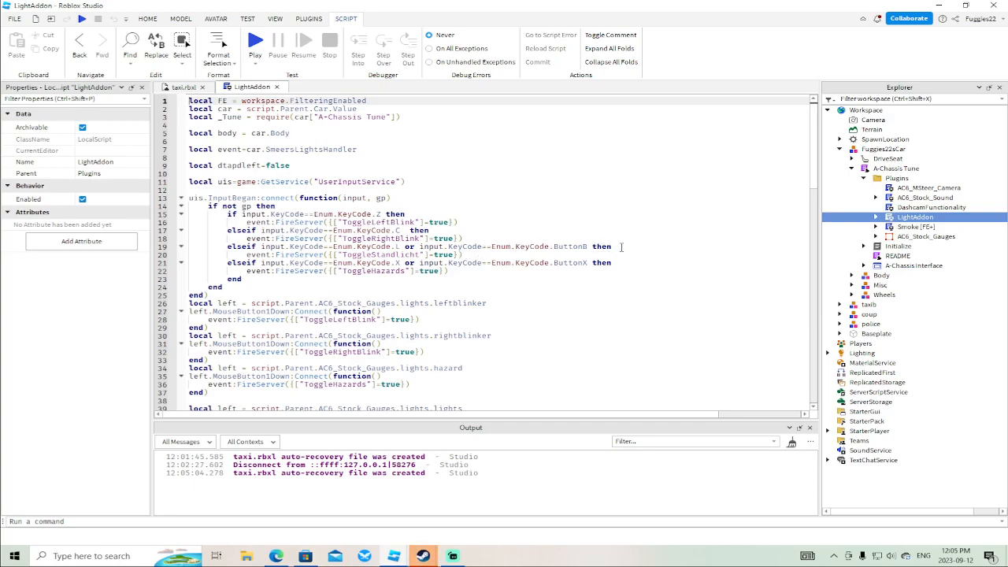
{"action": "left_click", "coordinate": [465, 255]}
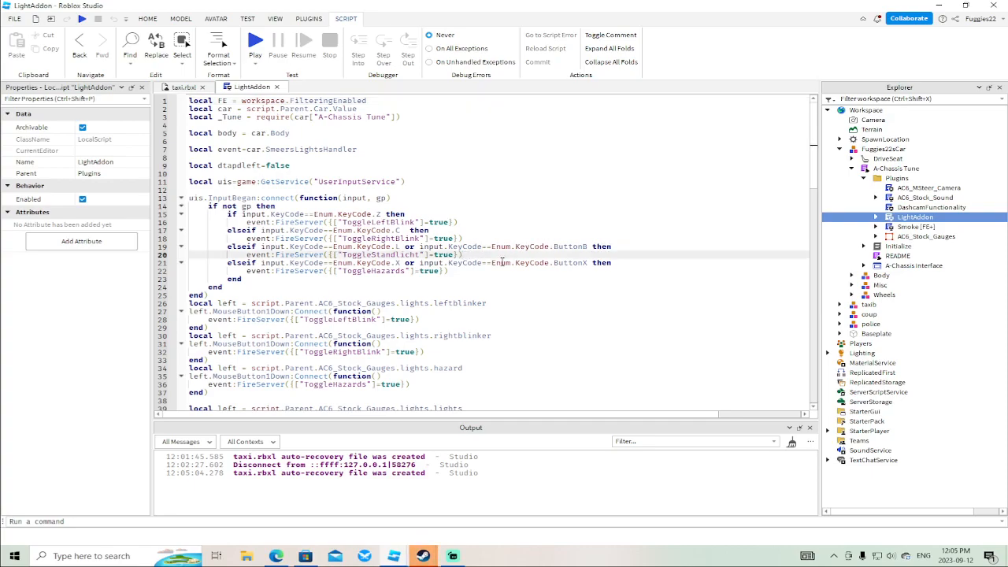
{"action": "key", "text": "Return"}
{"action": "type", "text": "script.Parent"}
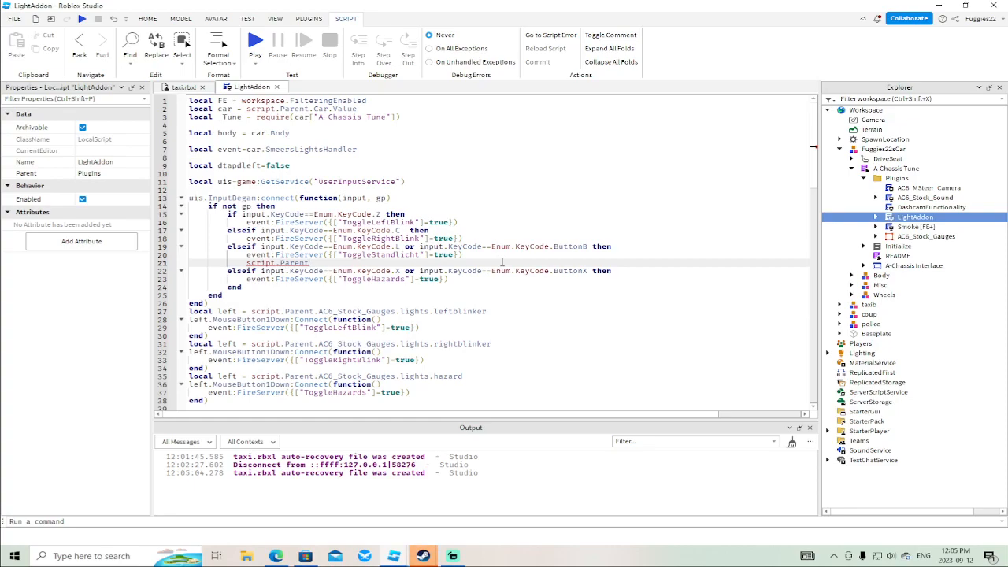
{"action": "key", "text": "BackSpace"}
{"action": "key", "text": "BackSpace"}
{"action": "key", "text": "BackSpace"}
{"action": "key", "text": "BackSpace"}
{"action": "key", "text": "BackSpace"}
{"action": "key", "text": "BackSpace"}
{"action": "key", "text": "BackSpace"}
{"action": "key", "text": "BackSpace"}
{"action": "key", "text": "BackSpace"}
{"action": "key", "text": "BackSpace"}
{"action": "key", "text": "BackSpace"}
{"action": "key", "text": "BackSpace"}
{"action": "key", "text": "BackSpace"}
{"action": "key", "text": "BackSpace"}
{"action": "key", "text": "BackSpace"}
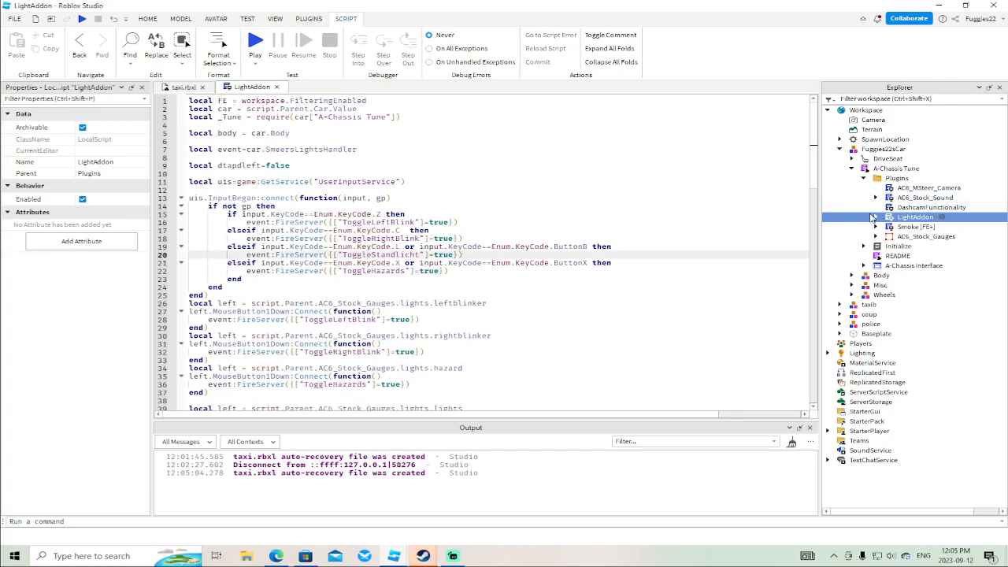
Open the Handler script inside LightAddon's SmeersLightsHandler.
{"action": "left_click", "coordinate": [875, 217]}
{"action": "left_click", "coordinate": [887, 227]}
{"action": "double_click", "coordinate": [933, 236]}
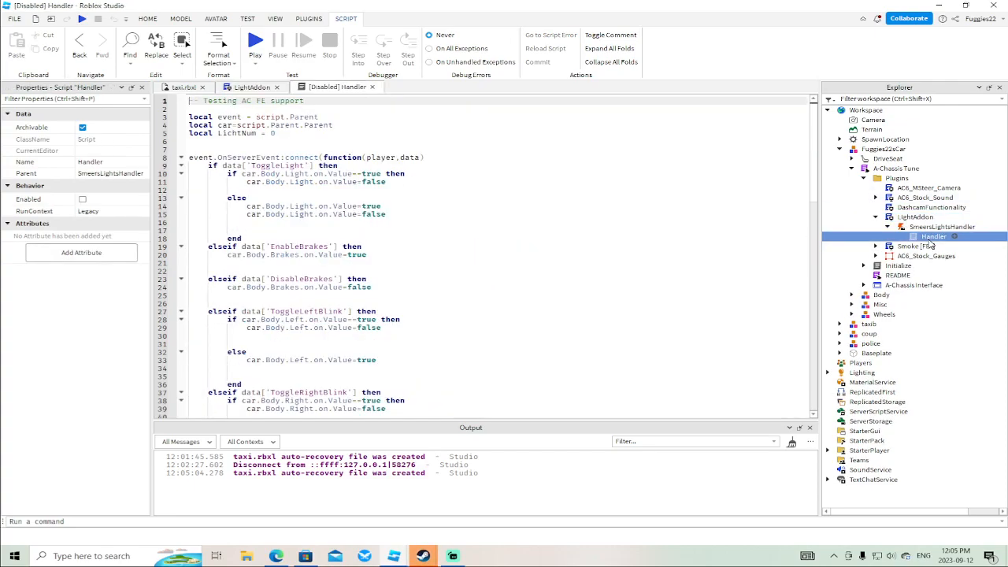
Examine the Handler script's light toggles against the LightAddon key events to locate the ToggleStandlicht branches.
{"action": "scroll", "coordinate": [451, 242], "scroll_direction": "down", "scroll_amount": 5}
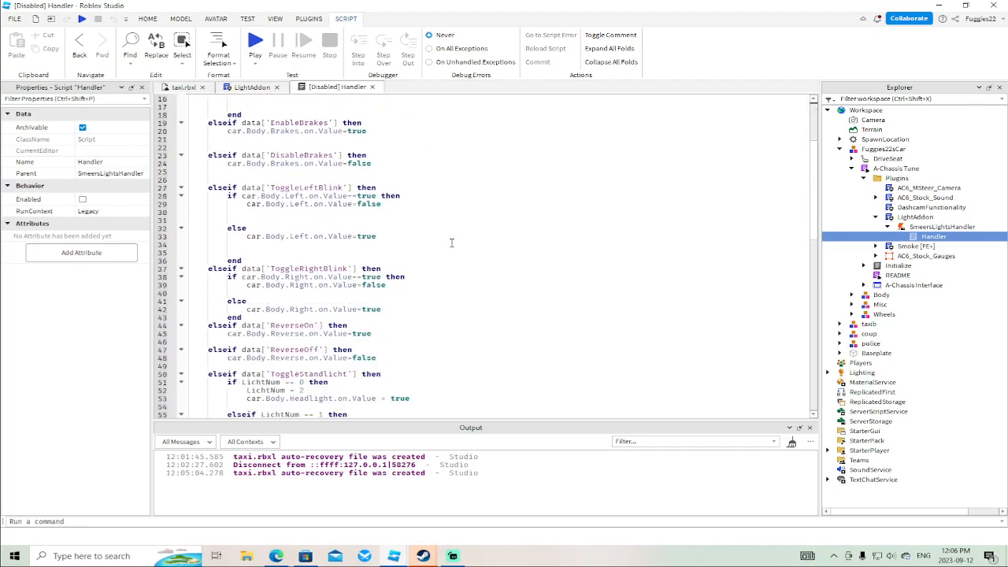
{"action": "scroll", "coordinate": [451, 243], "scroll_direction": "down", "scroll_amount": 3}
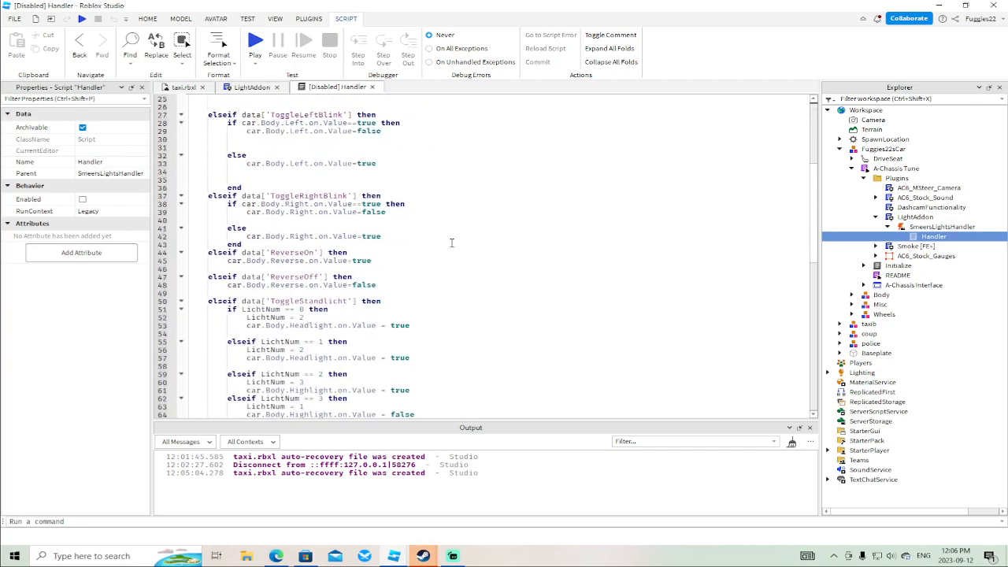
{"action": "left_click", "coordinate": [260, 88]}
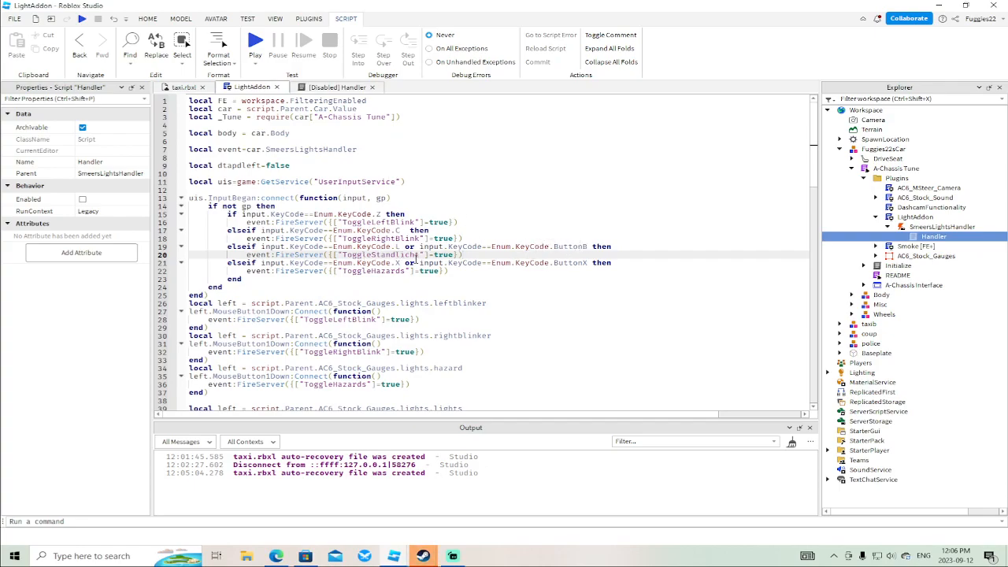
{"action": "left_click", "coordinate": [336, 87]}
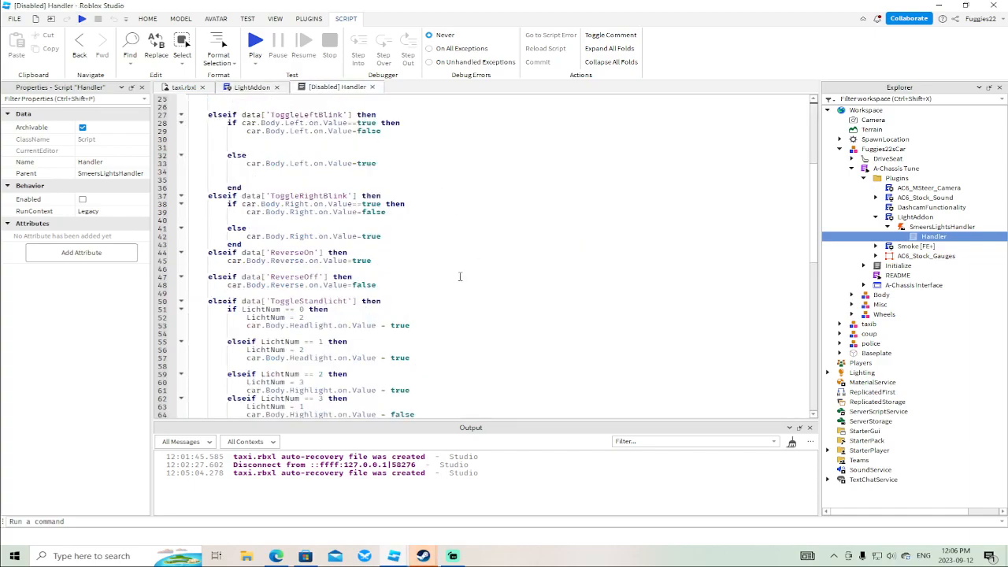
{"action": "scroll", "coordinate": [458, 276], "scroll_direction": "up", "scroll_amount": 5}
{"action": "scroll", "coordinate": [390, 286], "scroll_direction": "up", "scroll_amount": 3}
{"action": "scroll", "coordinate": [390, 288], "scroll_direction": "down", "scroll_amount": 5}
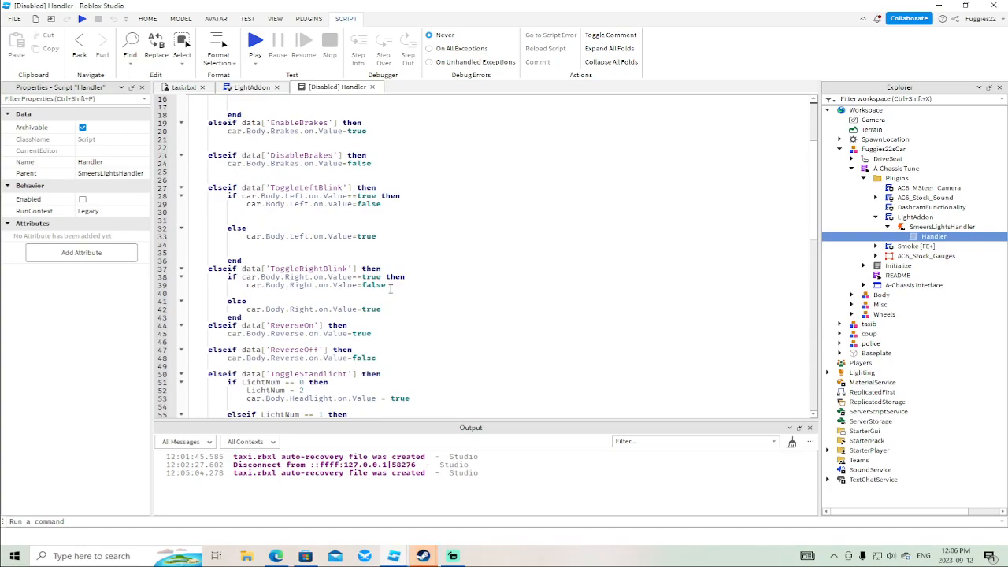
{"action": "scroll", "coordinate": [391, 288], "scroll_direction": "down", "scroll_amount": 4}
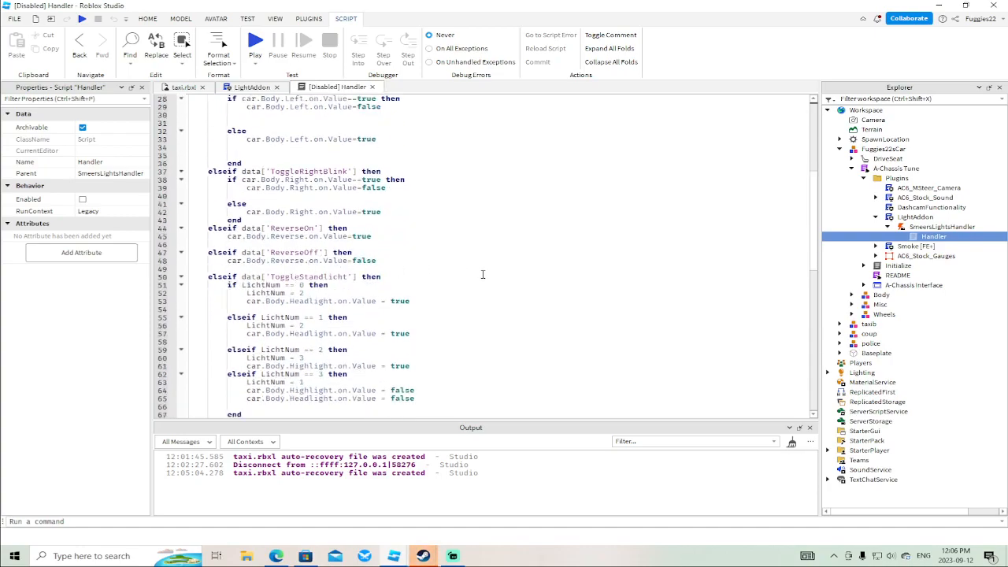
{"action": "scroll", "coordinate": [472, 277], "scroll_direction": "down", "scroll_amount": 3}
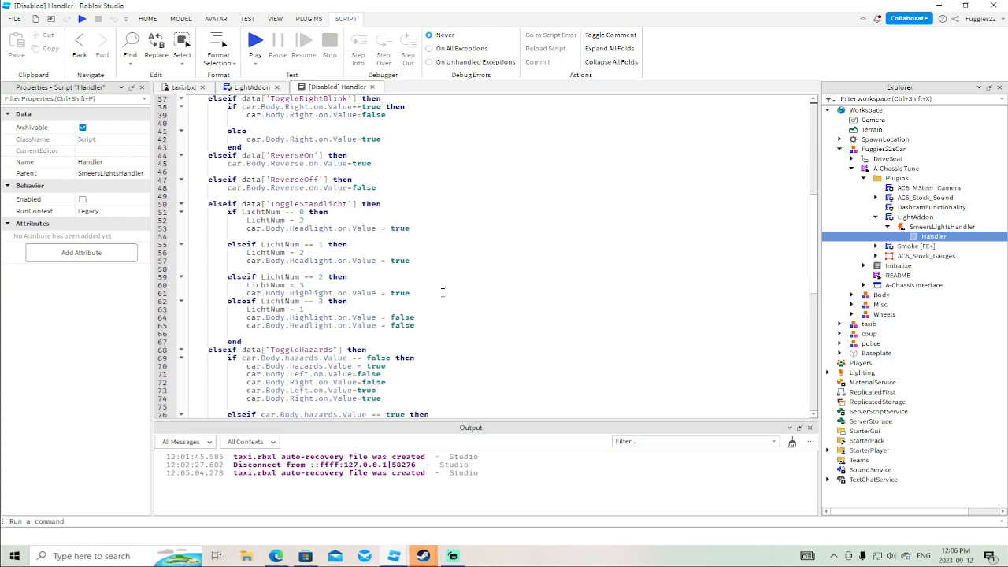
Start a new line reading car.Body. below the Headlight line in the LichtNum == 0 branch of ToggleStandlicht.
{"action": "left_click", "coordinate": [418, 229]}
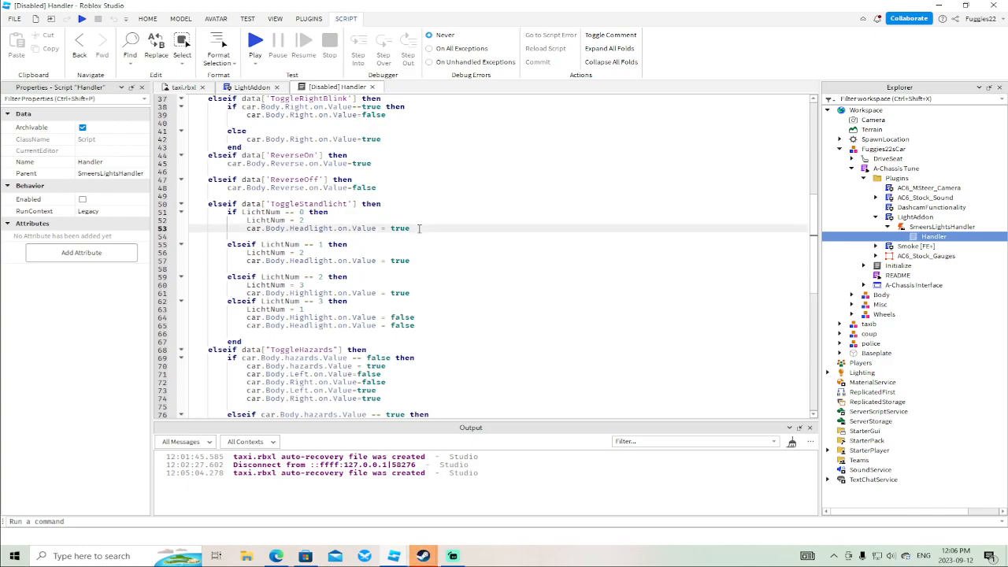
{"action": "key", "text": "Return"}
{"action": "type", "text": "con"}
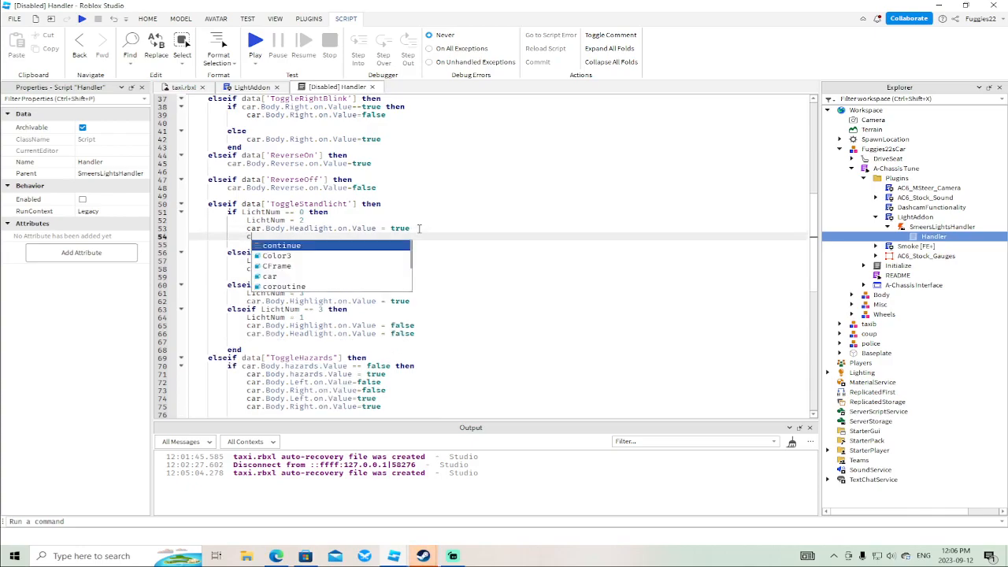
{"action": "key", "text": "BackSpace"}
{"action": "key", "text": "BackSpace"}
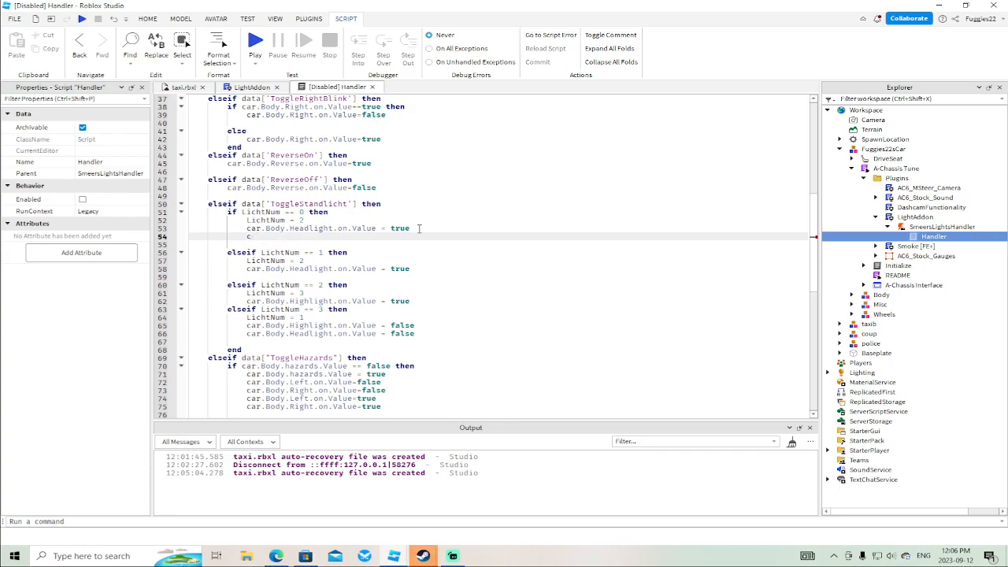
{"action": "type", "text": "ar.b"}
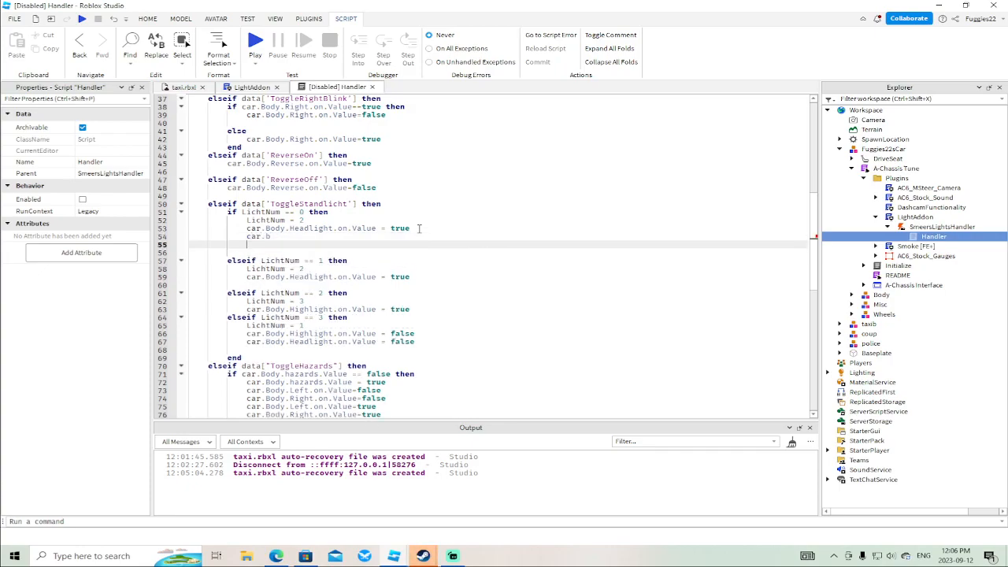
{"action": "key", "text": "BackSpace"}
{"action": "type", "text": "Bo"}
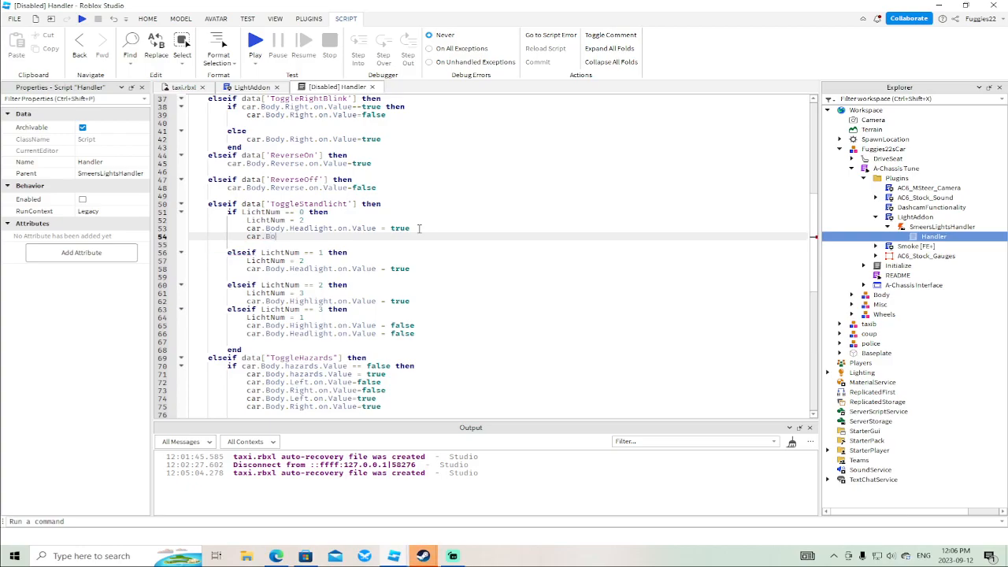
{"action": "type", "text": "dy."}
Rename the roof sign's Model in the car's Body as service.
{"action": "left_click", "coordinate": [850, 295]}
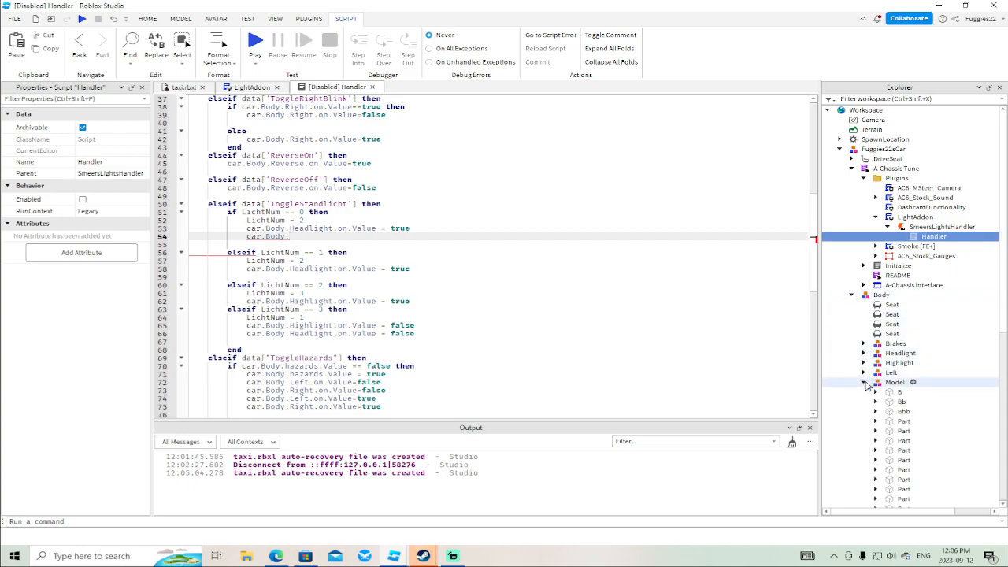
{"action": "left_click", "coordinate": [896, 383]}
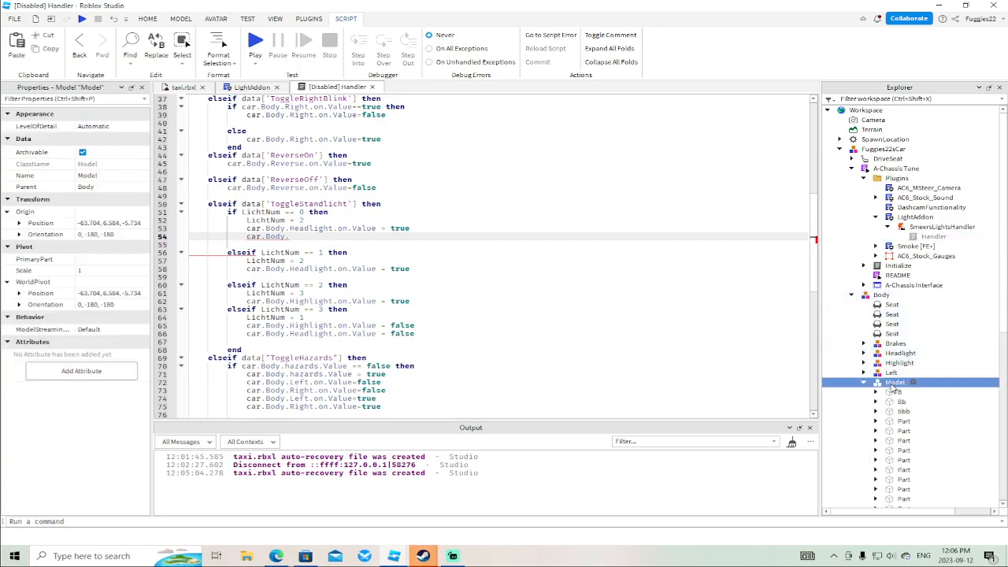
{"action": "right_click", "coordinate": [895, 382]}
{"action": "left_click", "coordinate": [869, 76]}
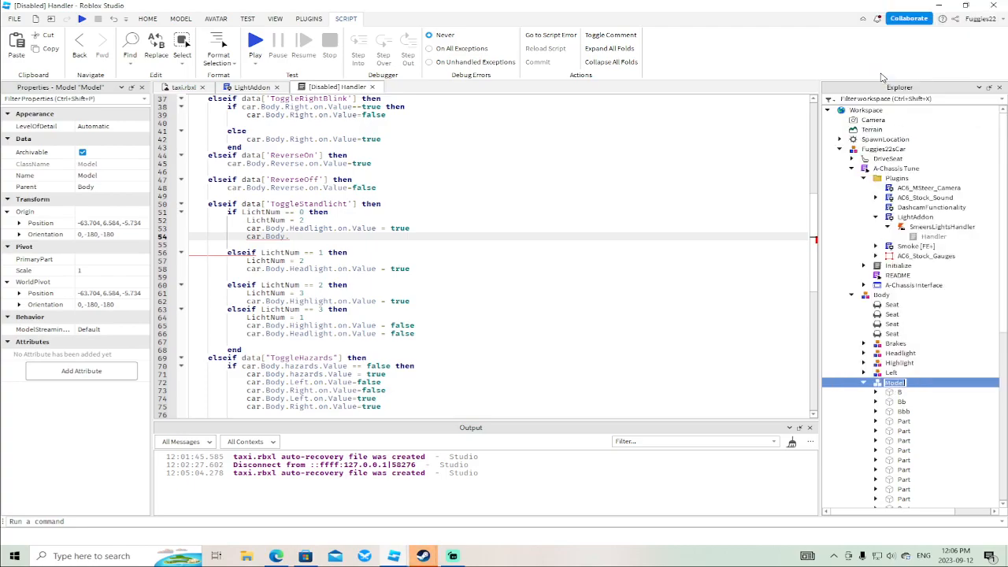
{"action": "type", "text": "ser"}
{"action": "type", "text": "ce"}
{"action": "key", "text": "Return"}
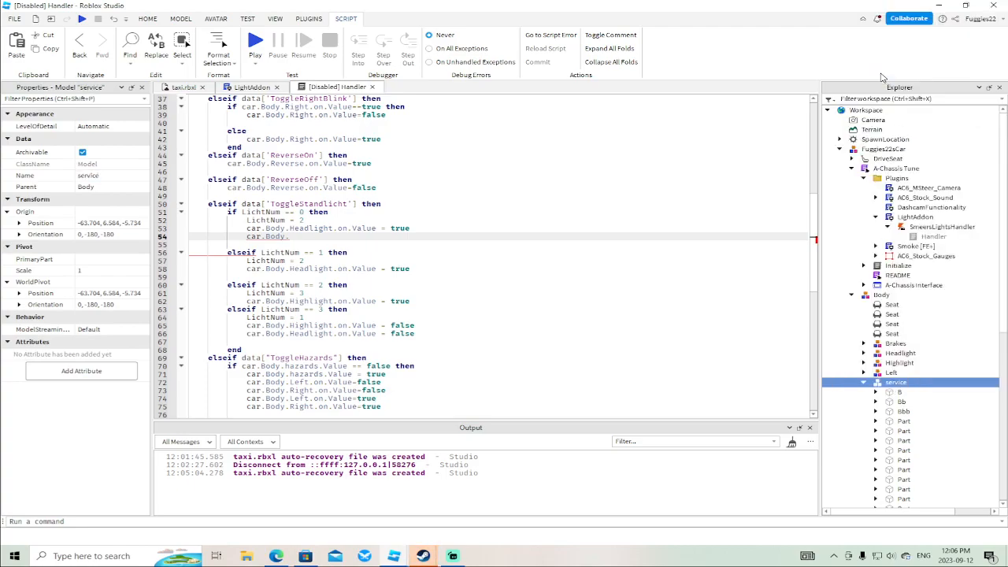
Complete the new line's part reference in the LichtNum == 0 branch as car.Body.service.B.
{"action": "left_click", "coordinate": [312, 234]}
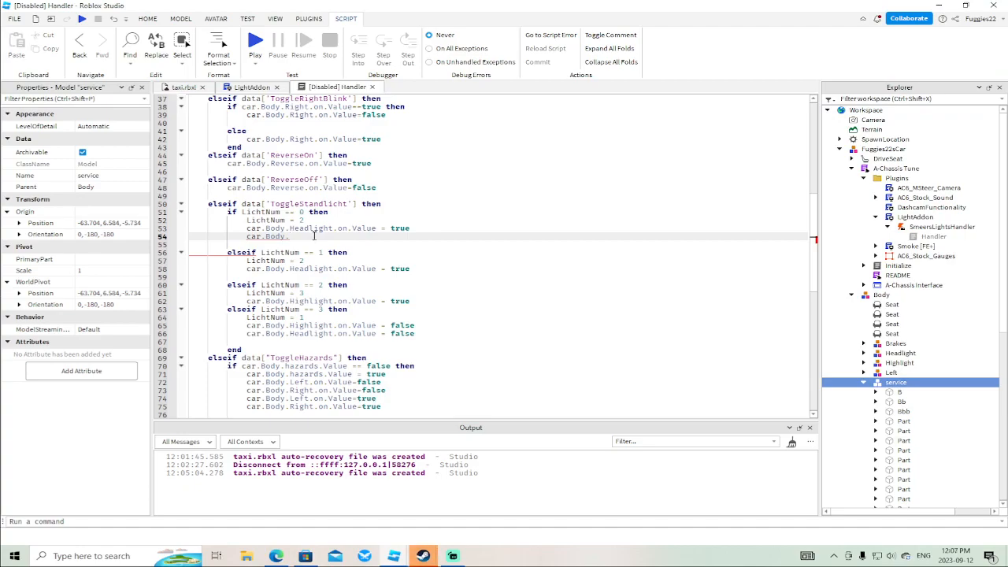
{"action": "type", "text": "service.b"}
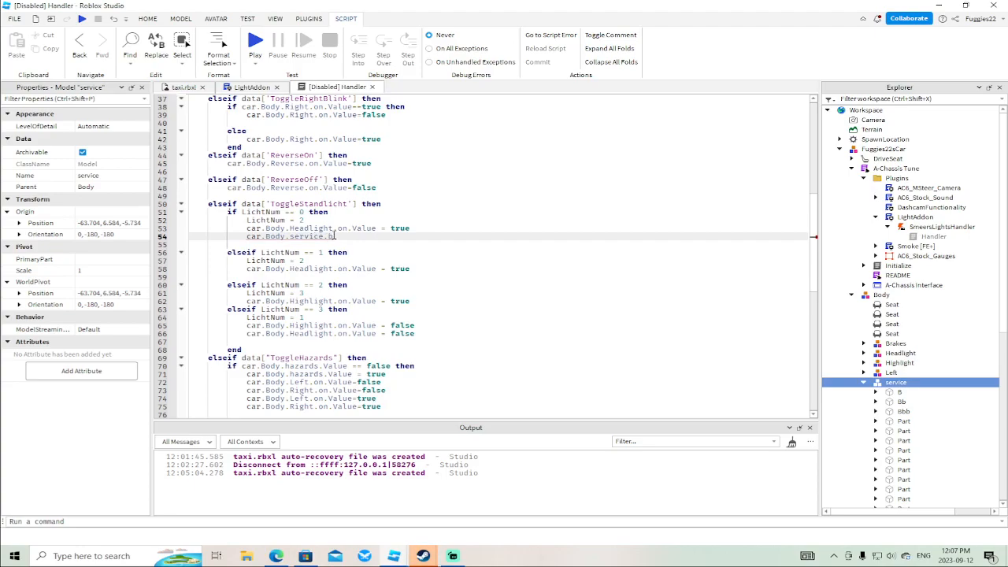
{"action": "key", "text": "BackSpace"}
{"action": "type", "text": "B"}
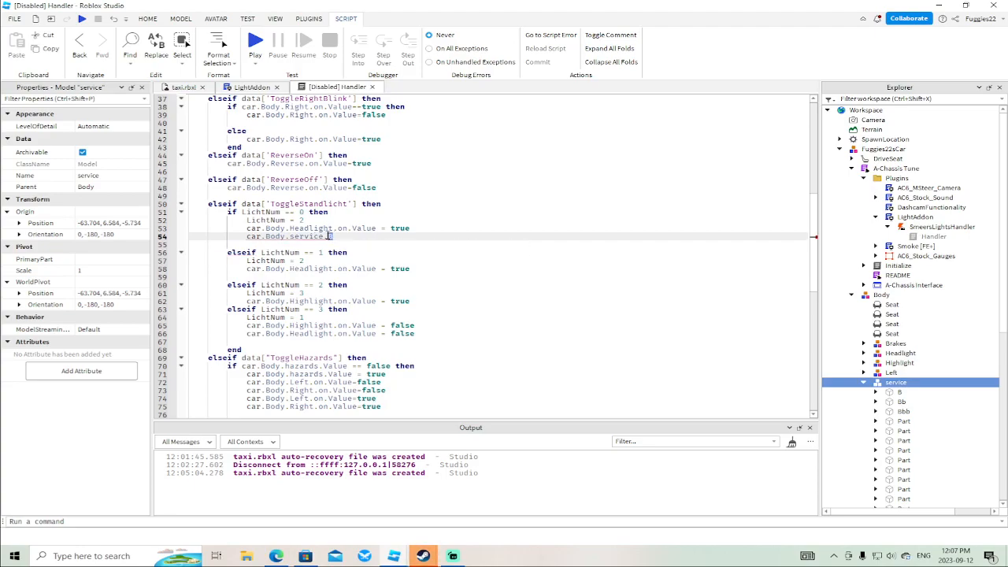
Duplicate the car.Body.service.B line twice below it and change the copies to reference Bb and Bbb.
{"action": "left_click_drag", "start_coordinate": [332, 236], "coordinate": [260, 236]}
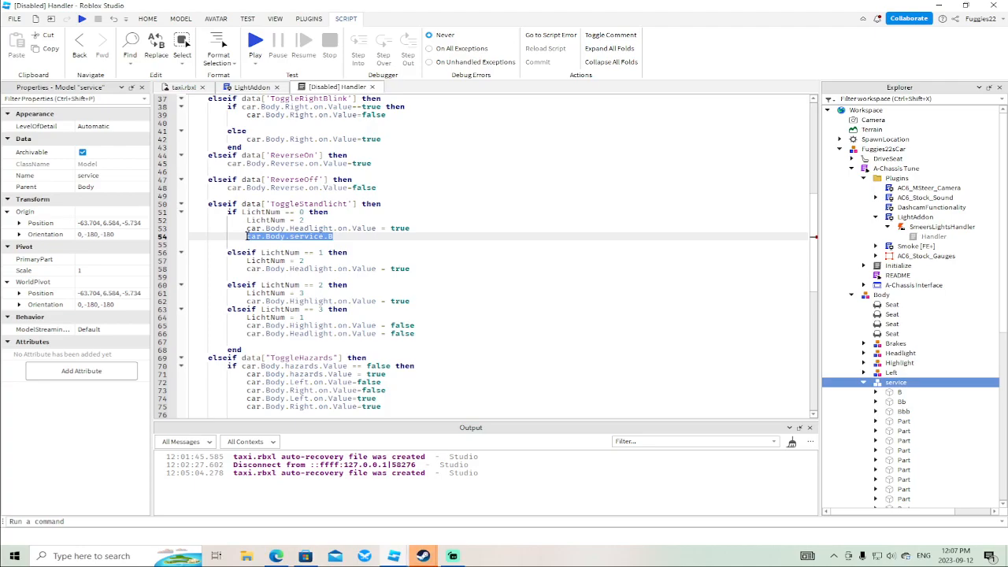
{"action": "key", "text": "ctrl+c"}
{"action": "key", "text": "End"}
{"action": "key", "text": "Return"}
{"action": "key", "text": "ctrl+v"}
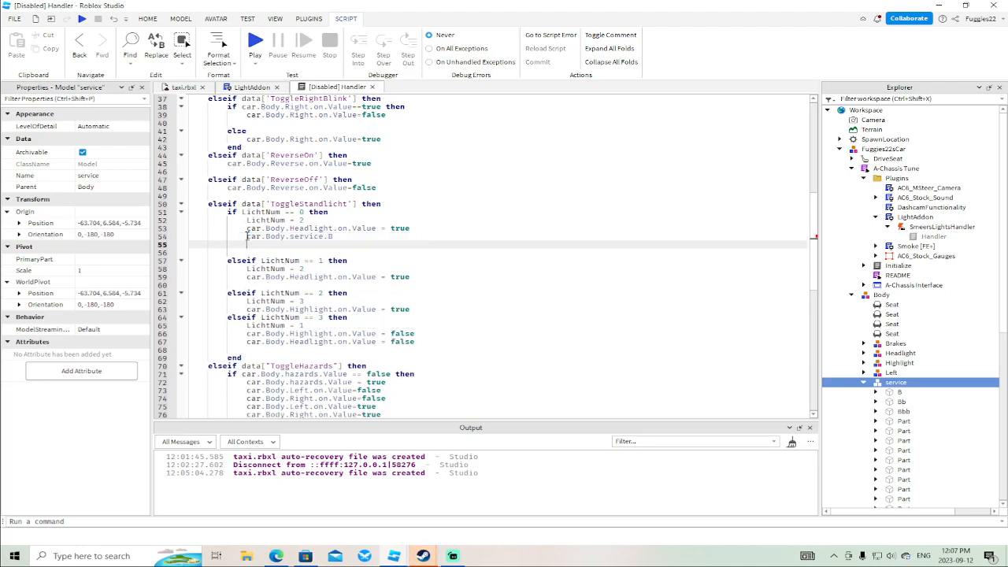
{"action": "key", "text": "Return"}
{"action": "key", "text": "ctrl+v"}
{"action": "left_click", "coordinate": [246, 236], "text": "shift"}
{"action": "left_click", "coordinate": [335, 244]}
{"action": "type", "text": "b"}
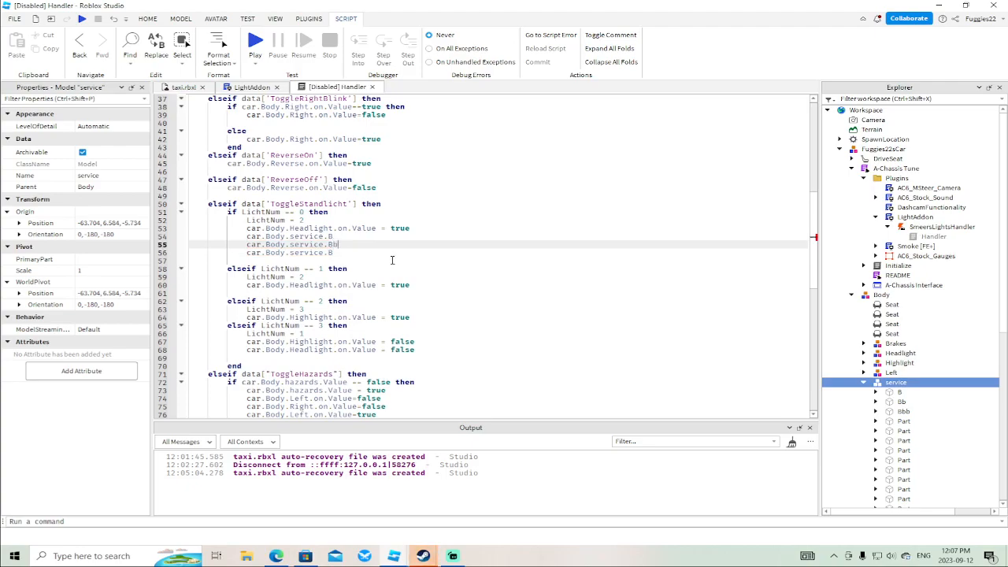
{"action": "left_click", "coordinate": [348, 252]}
{"action": "type", "text": "bb"}
Append .Material = "Neon" to the B, Bb and Bbb lines in the LichtNum == 0 branch.
{"action": "left_click", "coordinate": [346, 235]}
{"action": "type", "text": "."}
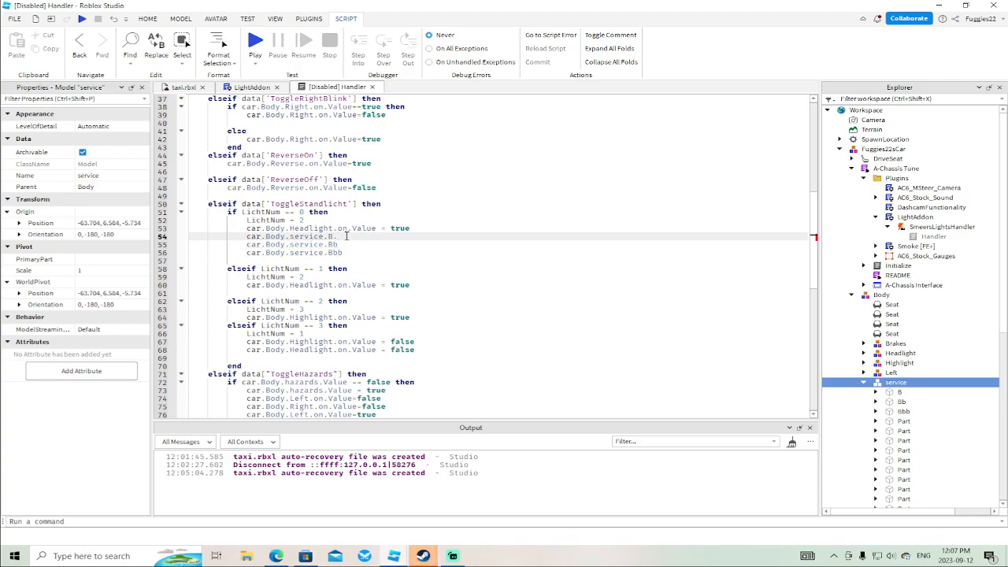
{"action": "type", "text": "Meter"}
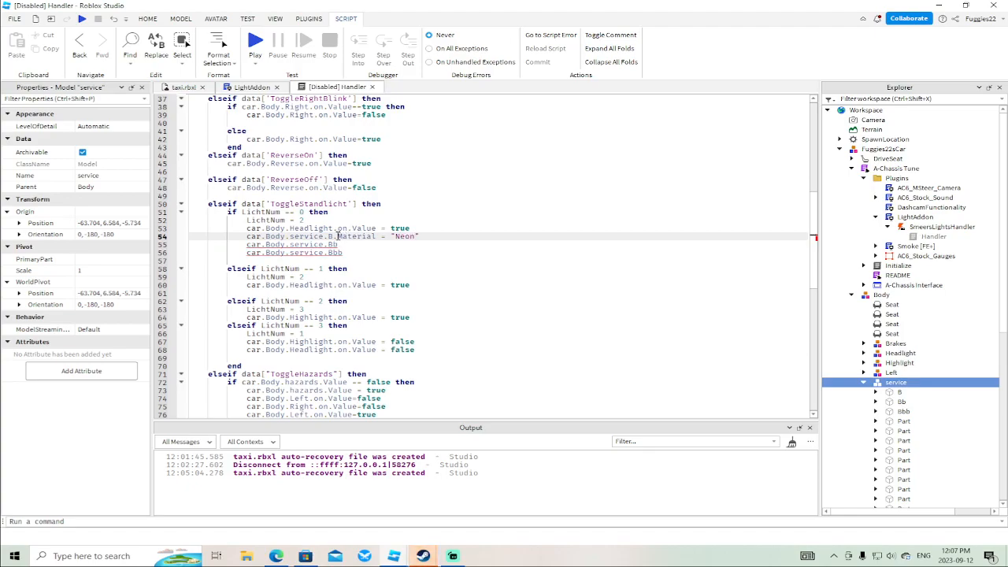
{"action": "left_click_drag", "start_coordinate": [332, 236], "coordinate": [428, 238]}
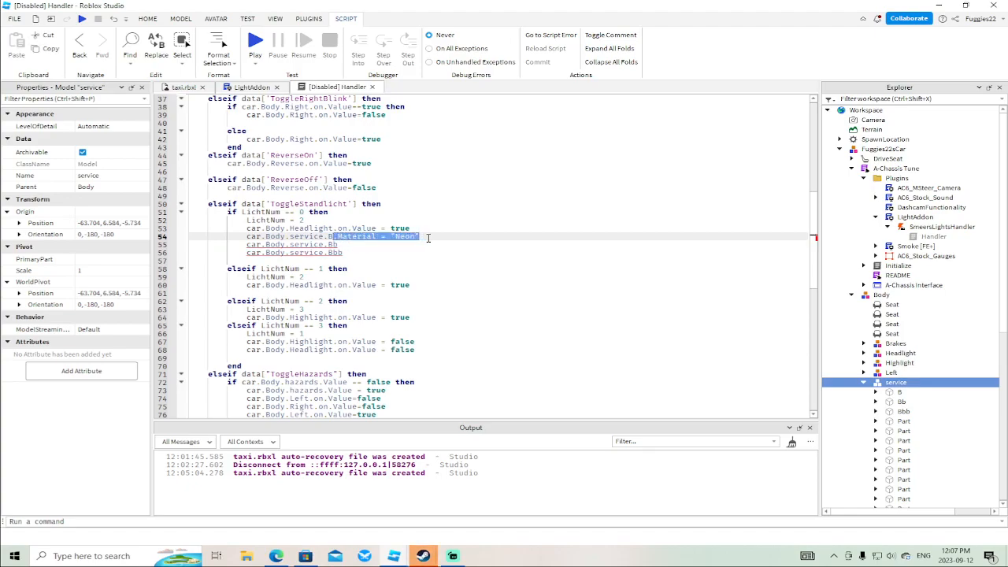
{"action": "key", "text": "ctrl+c"}
{"action": "left_click", "coordinate": [346, 244]}
{"action": "key", "text": "ctrl+v"}
{"action": "left_click", "coordinate": [350, 252]}
{"action": "key", "text": "ctrl+v"}
Copy the three service Material lines to the end of the LichtNum == 3 branch and set their values to "SmoothPlastic".
{"action": "left_click_drag", "start_coordinate": [433, 252], "coordinate": [215, 236]}
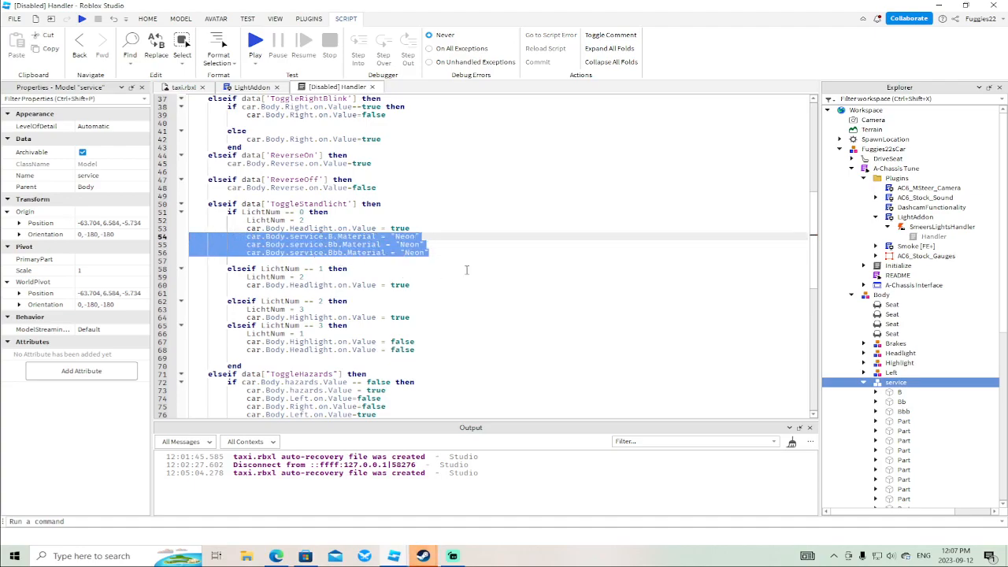
{"action": "scroll", "coordinate": [484, 267], "scroll_direction": "down", "scroll_amount": 4}
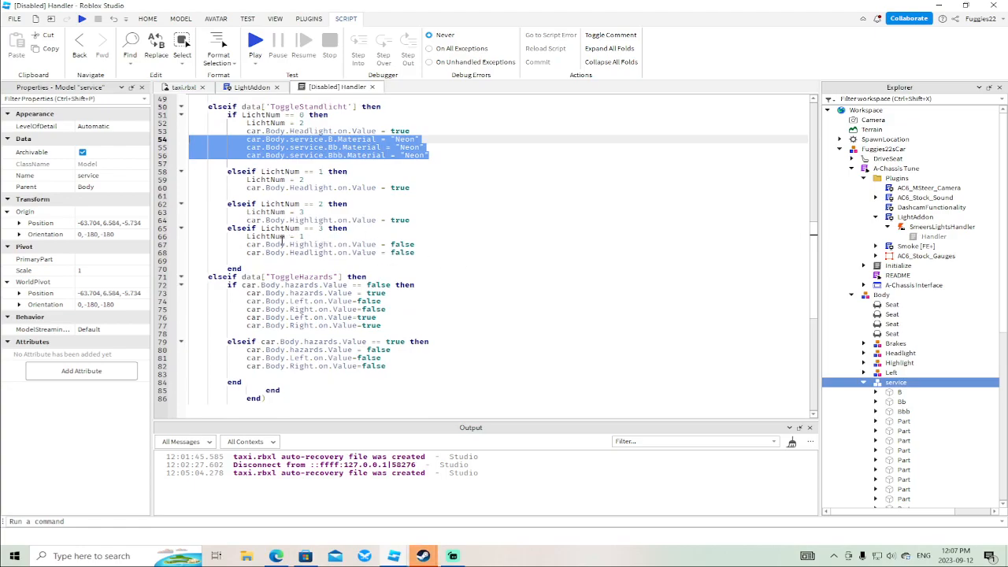
{"action": "key", "text": "ctrl+c"}
{"action": "left_click", "coordinate": [424, 253]}
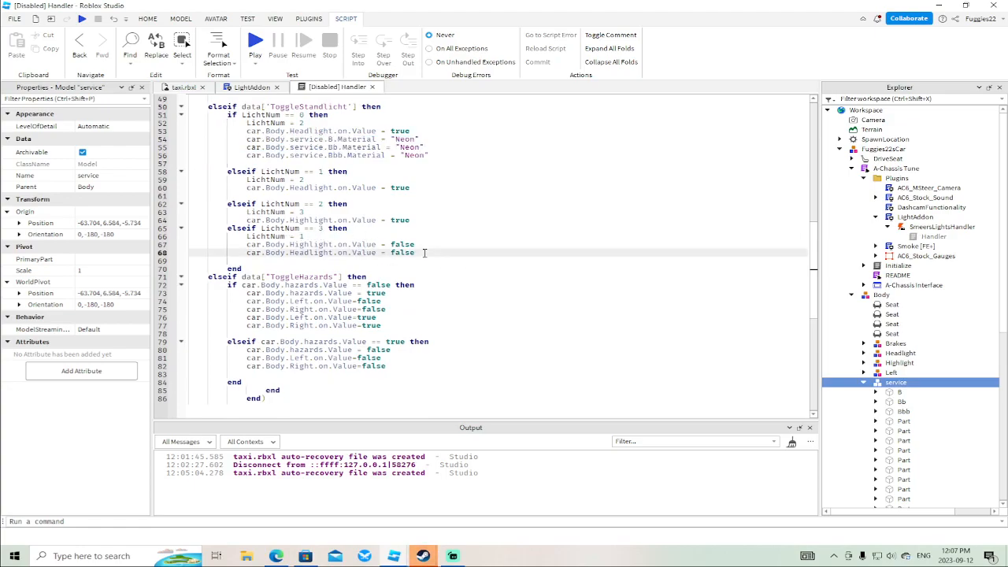
{"action": "key", "text": "Return"}
{"action": "key", "text": "ctrl+v"}
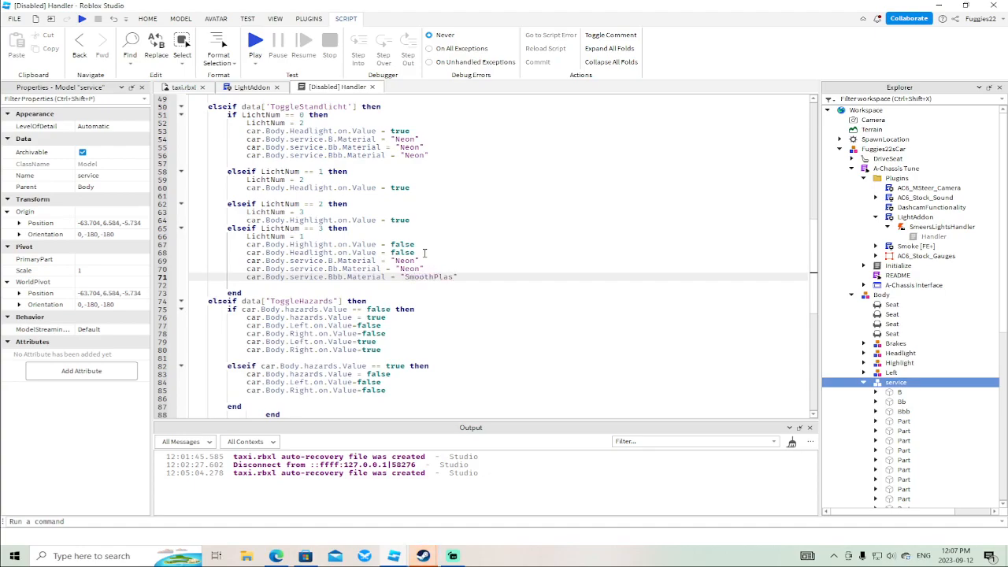
{"action": "key", "text": "Up"}
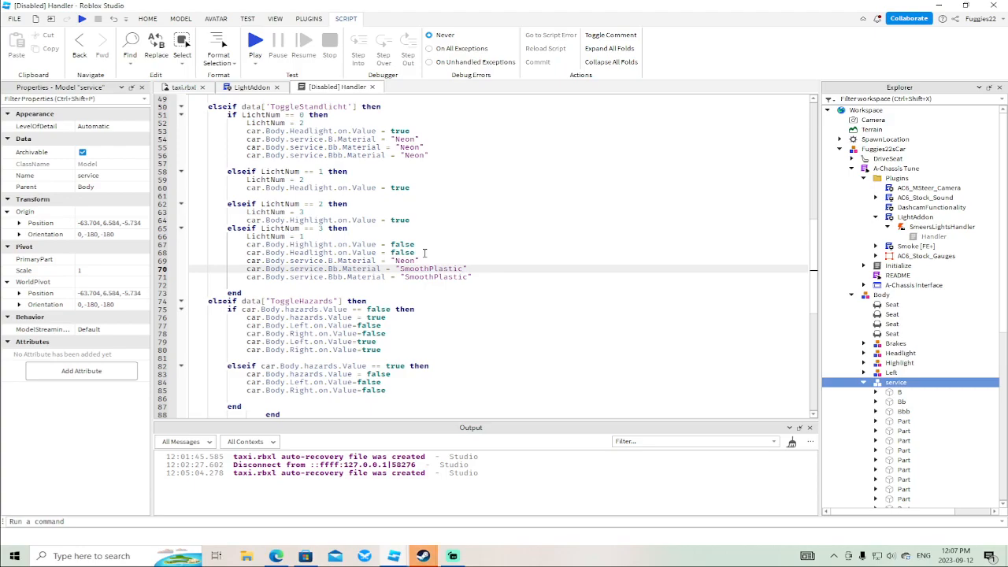
{"action": "key", "text": "Up"}
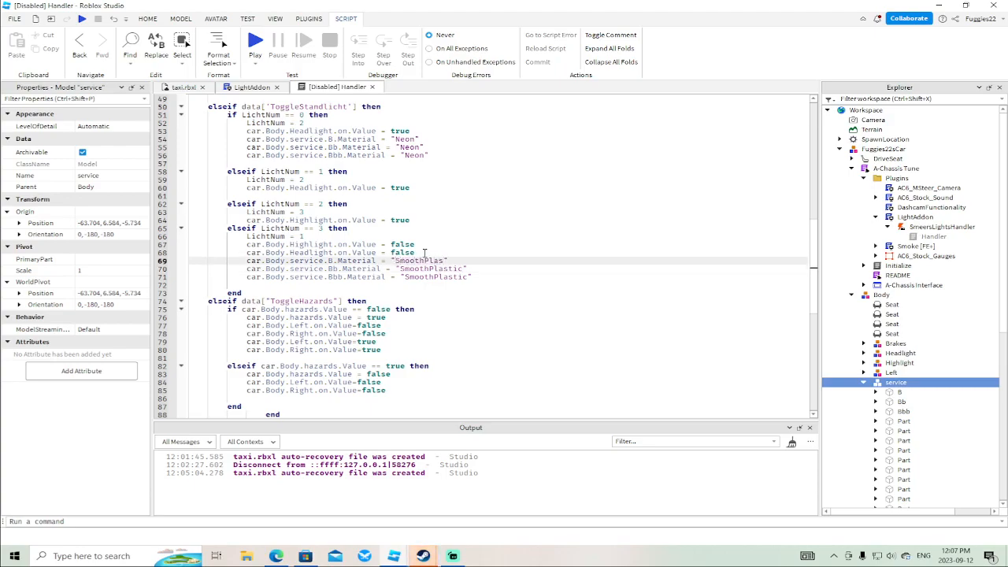
Start a playtest, walk to the sedan taxi, unlock it and get into the driver's seat.
{"action": "key", "text": "F5"}
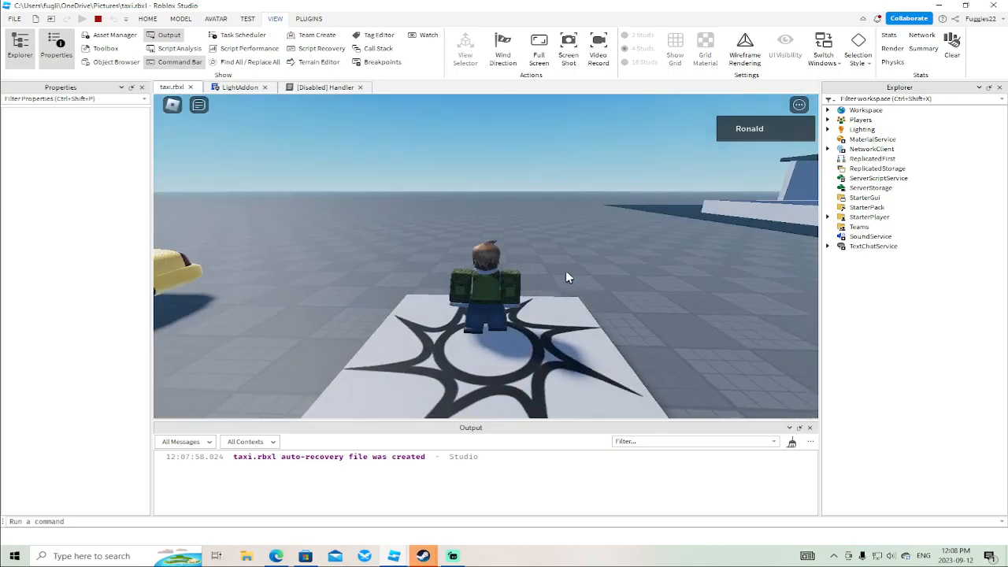
{"action": "key", "text": "w"}
{"action": "right_click_drag", "start_coordinate": [565, 270], "coordinate": [565, 271]}
{"action": "key", "text": "e"}
{"action": "right_click_drag", "start_coordinate": [555, 314], "coordinate": [573, 316]}
{"action": "left_click", "coordinate": [317, 178]}
{"action": "key", "text": "e"}
{"action": "key", "text": "e"}
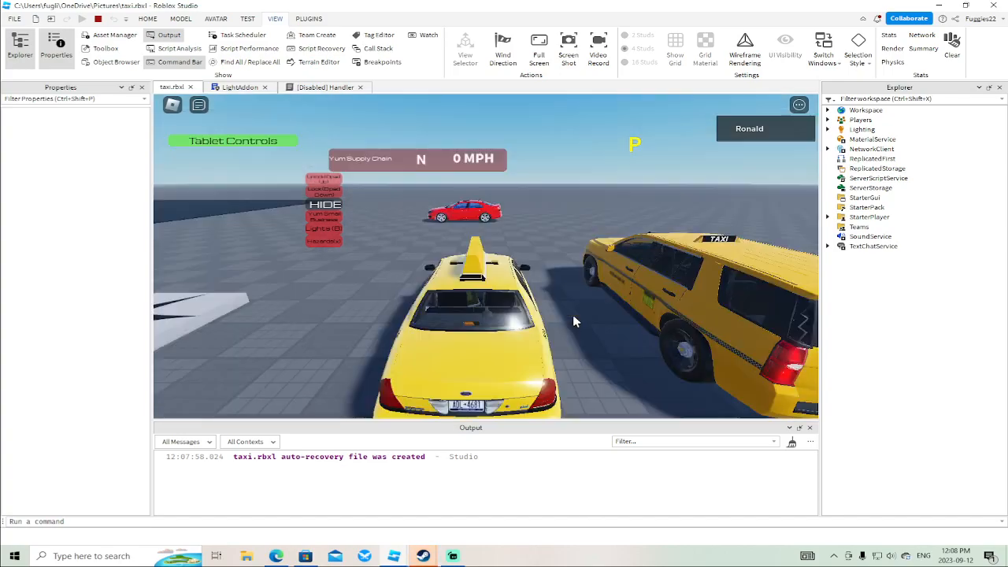
Toggle the taxi's lights while driving around to check the roof sign, and end the playtest.
{"action": "key", "text": "b"}
{"action": "right_click_drag", "start_coordinate": [542, 339], "coordinate": [543, 344]}
{"action": "key", "text": "w"}
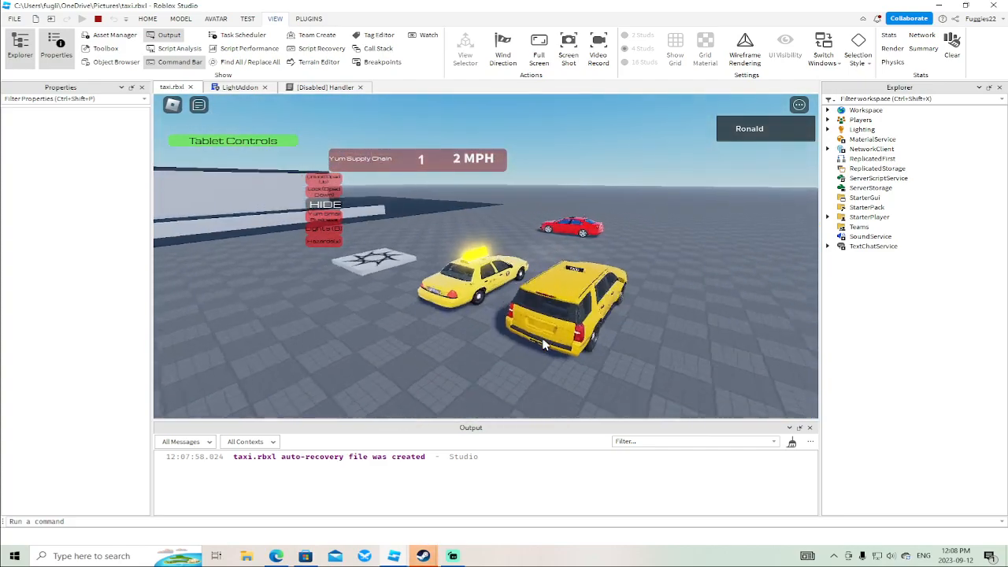
{"action": "key", "text": "w"}
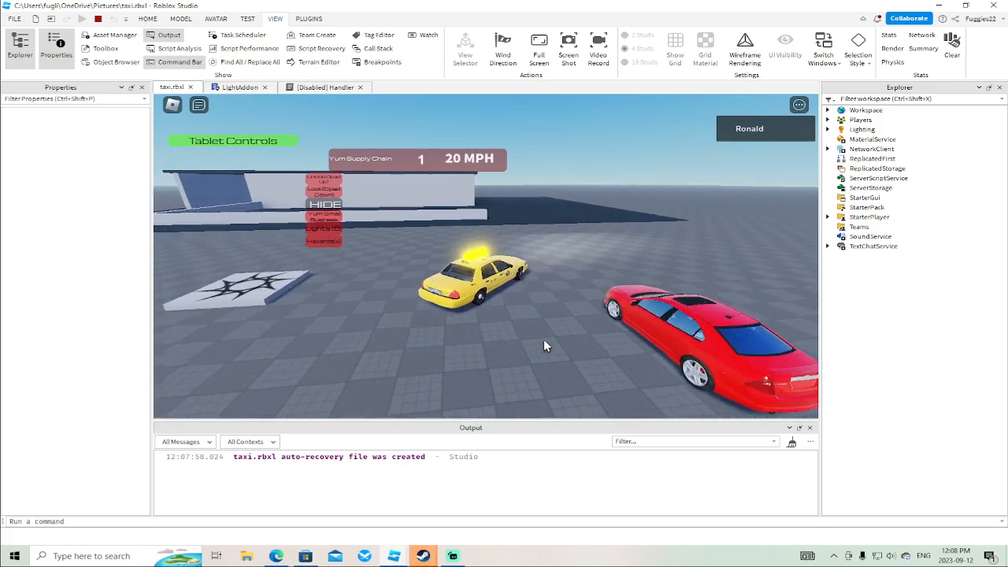
{"action": "key", "text": "w"}
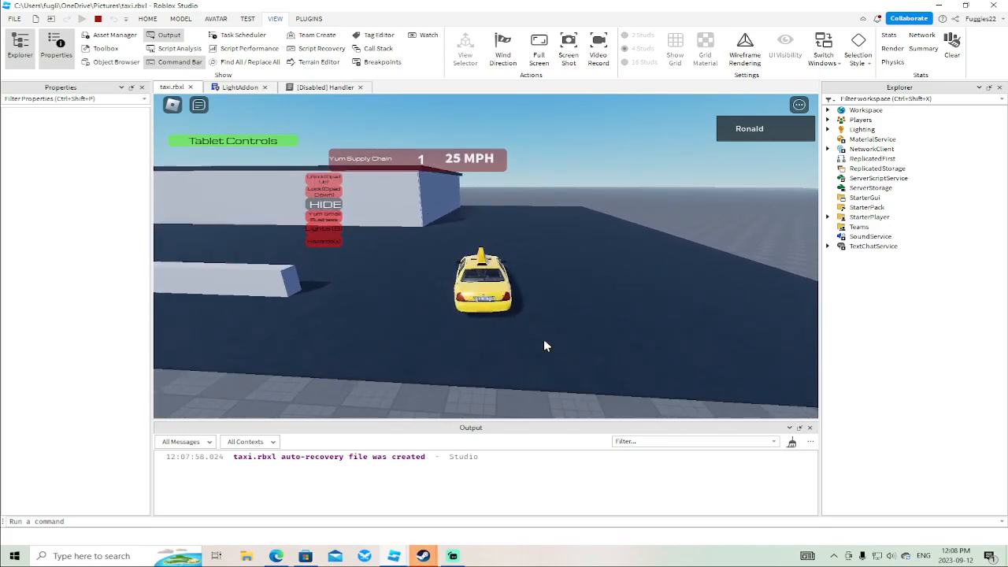
{"action": "key", "text": "w"}
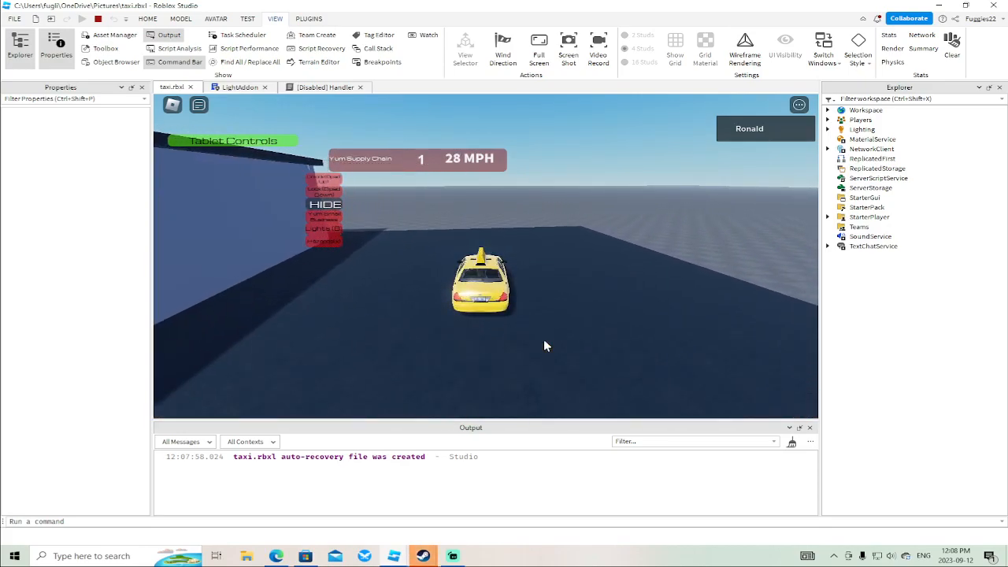
{"action": "key", "text": "d"}
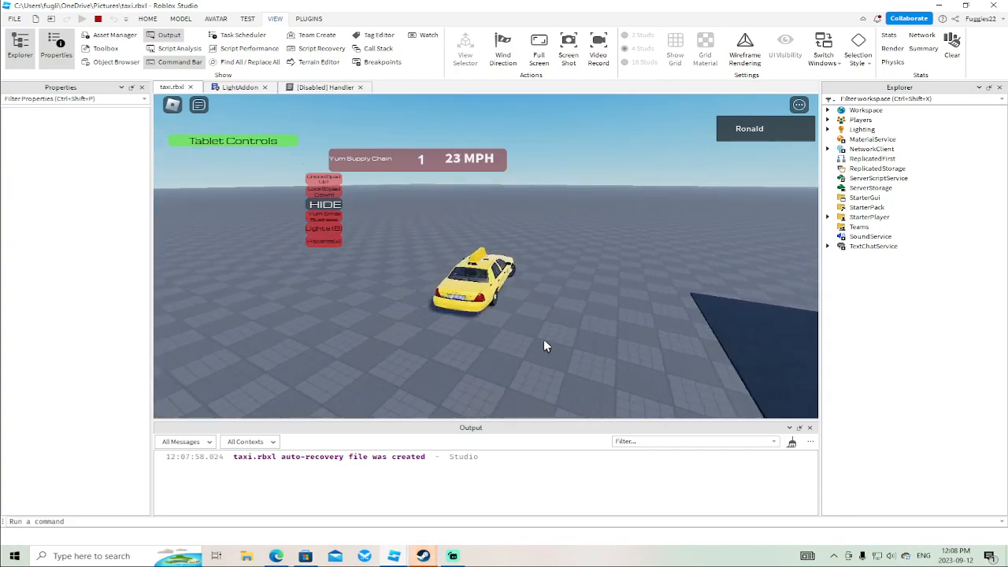
{"action": "key", "text": "w"}
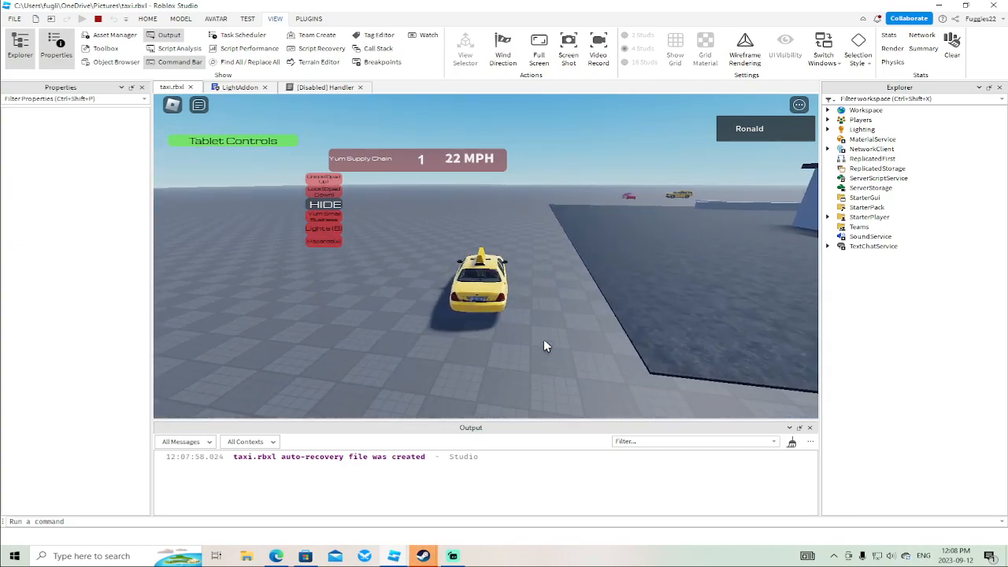
{"action": "scroll", "coordinate": [542, 354], "scroll_direction": "up", "scroll_amount": 3}
{"action": "right_click_drag", "start_coordinate": [543, 354], "coordinate": [563, 354]}
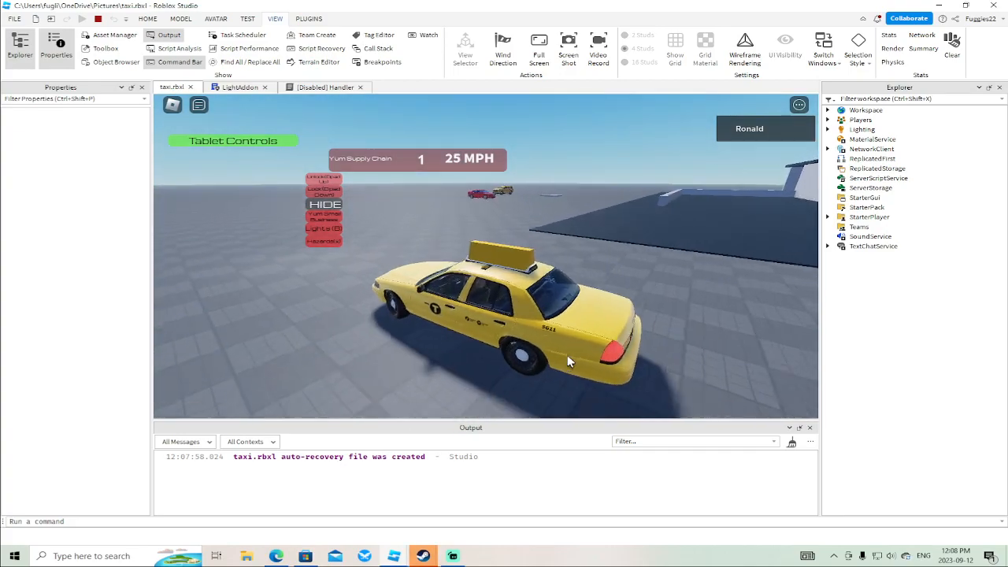
{"action": "key", "text": "d"}
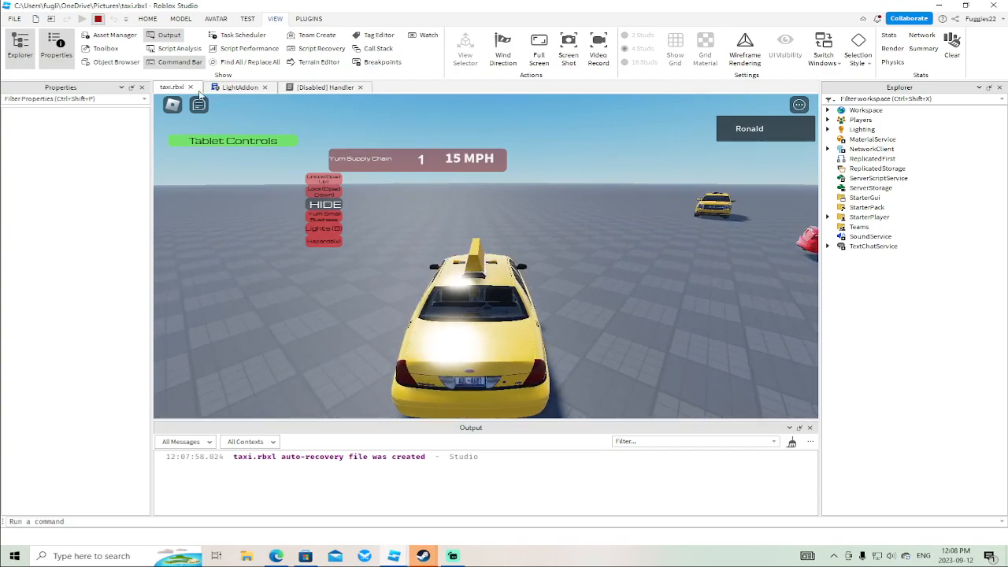
{"action": "key", "text": "shift+F5"}
Paste the three service "Neon" lines in the Handler script after the Headlight line under LichtNum == 1 and the Highlight line under LichtNum == 2.
{"action": "left_click", "coordinate": [329, 88]}
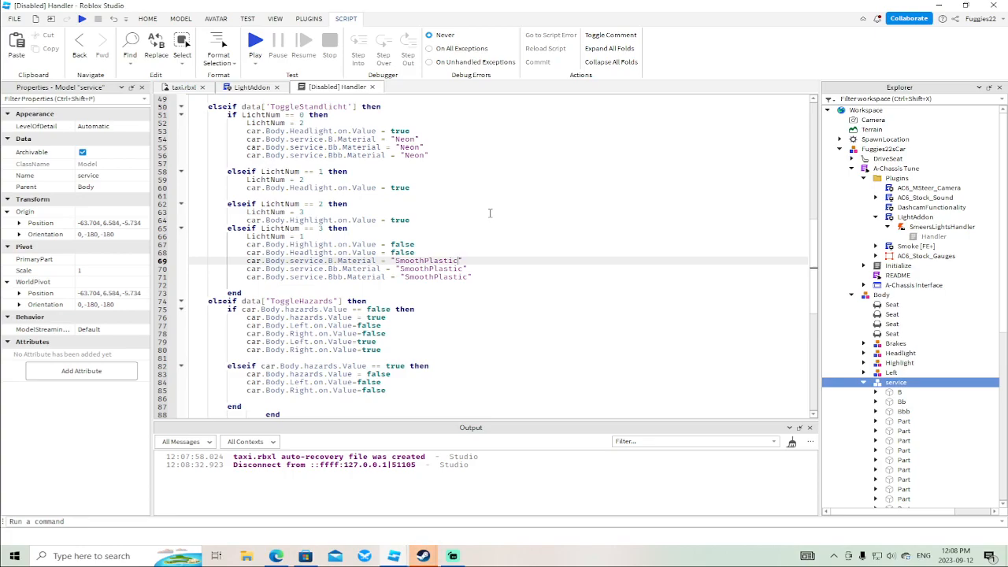
{"action": "scroll", "coordinate": [489, 212], "scroll_direction": "up", "scroll_amount": 1}
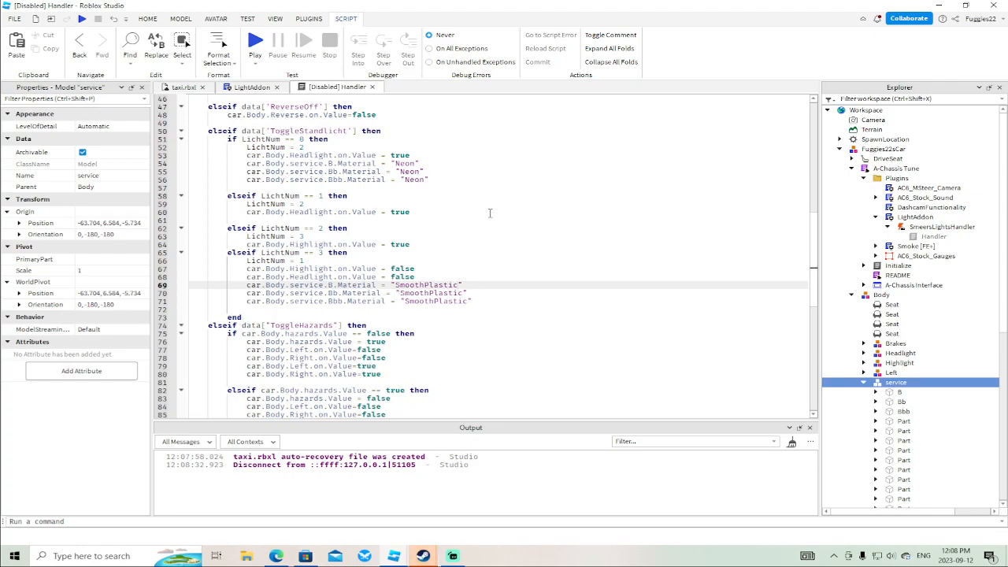
{"action": "left_click_drag", "start_coordinate": [429, 180], "coordinate": [190, 166]}
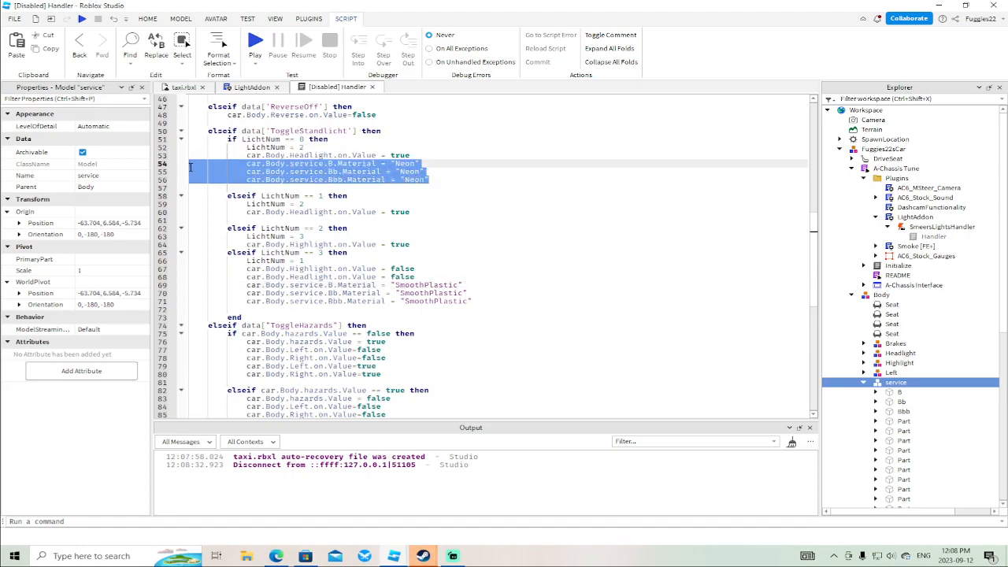
{"action": "left_click", "coordinate": [416, 212]}
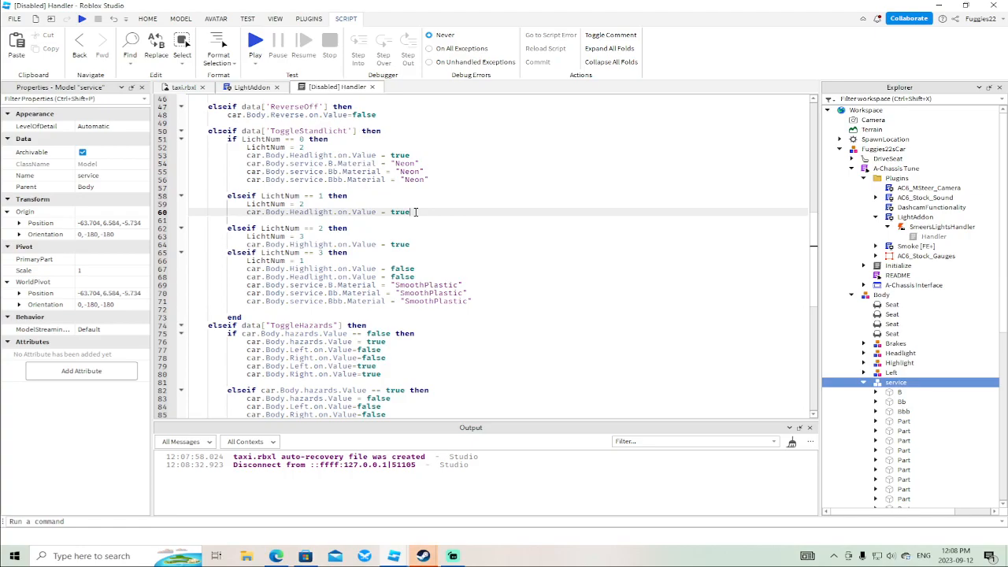
{"action": "key", "text": "ctrl+v"}
{"action": "left_click", "coordinate": [427, 268]}
{"action": "key", "text": "ctrl+v"}
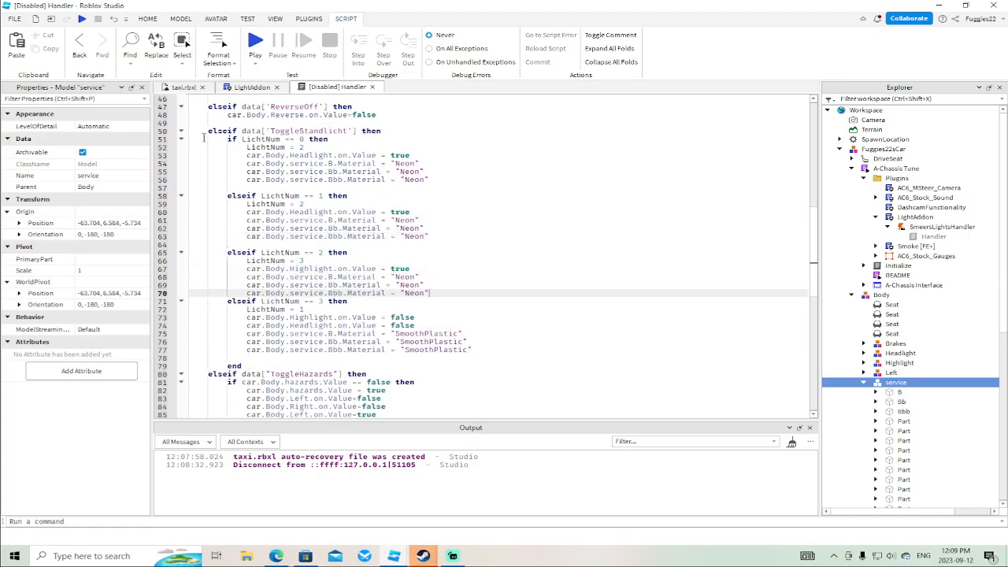
Run a new playtest with the edited Handler script, unlock the sedan taxi and sit in its driver's seat.
{"action": "left_click", "coordinate": [81, 19]}
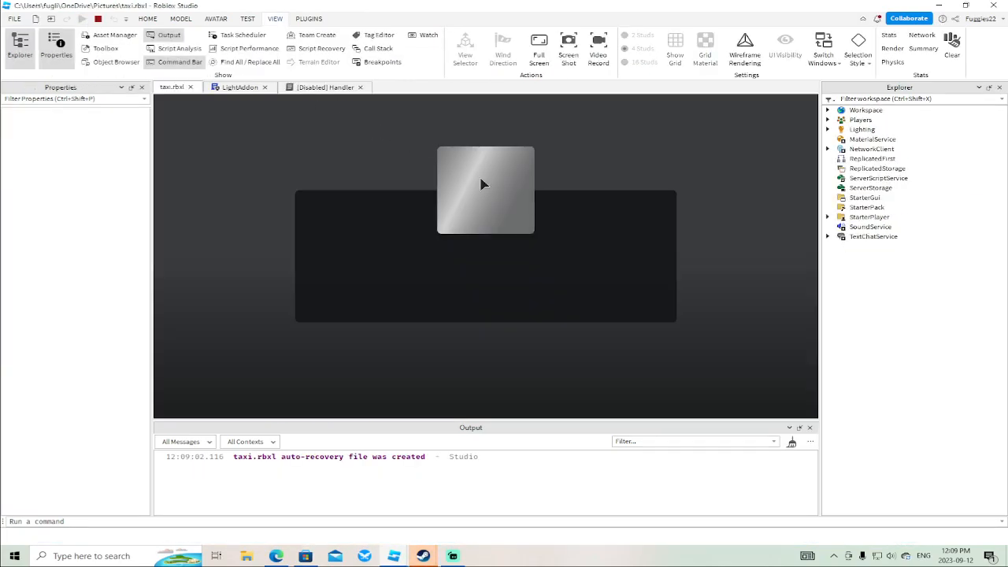
{"action": "key", "text": "w"}
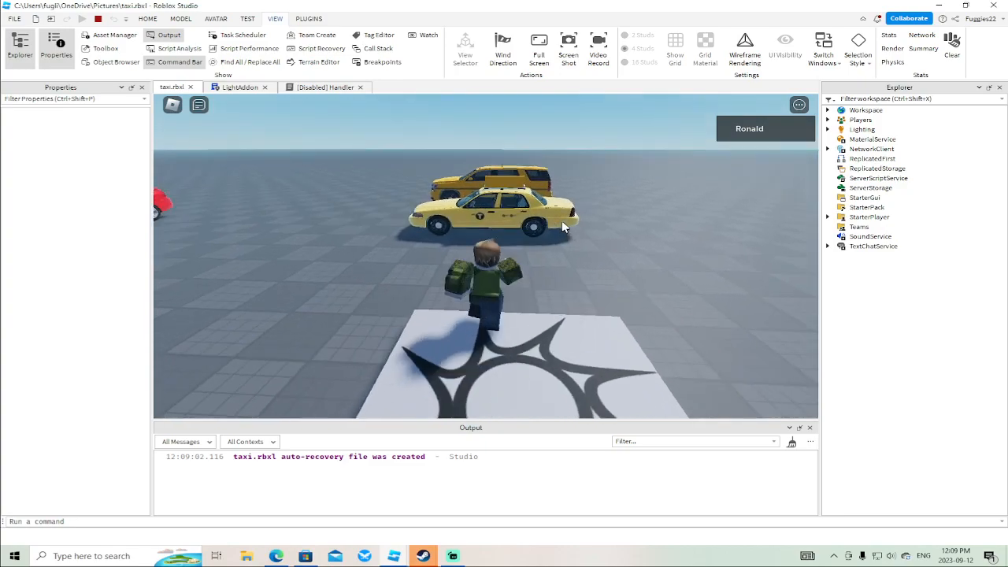
{"action": "key", "text": "w"}
{"action": "right_click_drag", "start_coordinate": [562, 227], "coordinate": [562, 227]}
{"action": "scroll", "coordinate": [561, 227], "scroll_direction": "up", "scroll_amount": 3}
{"action": "key", "text": "e"}
{"action": "key", "text": "s"}
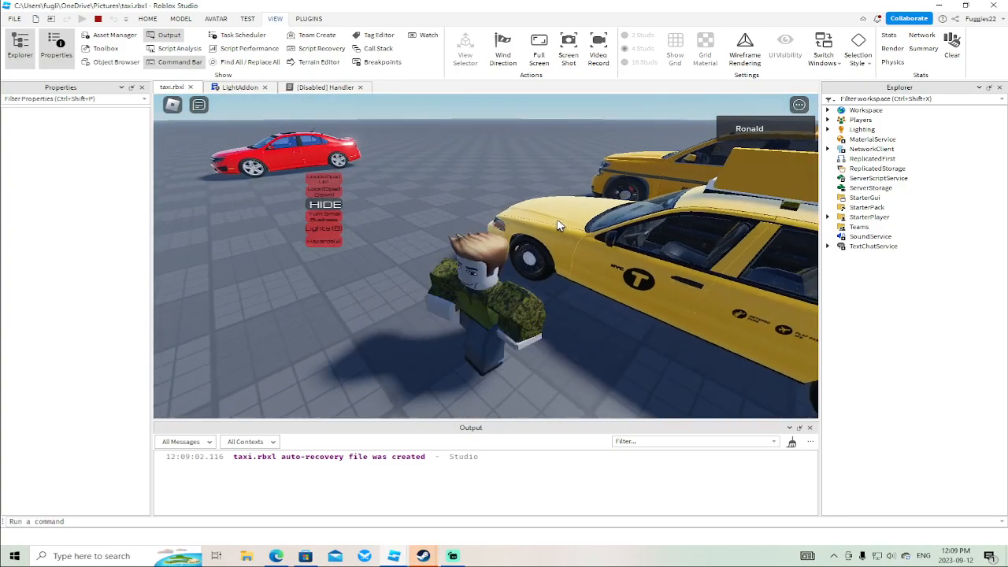
{"action": "key", "text": "d"}
{"action": "left_click", "coordinate": [331, 181]}
{"action": "key", "text": "w"}
{"action": "right_click_drag", "start_coordinate": [462, 197], "coordinate": [465, 199]}
{"action": "key", "text": "e"}
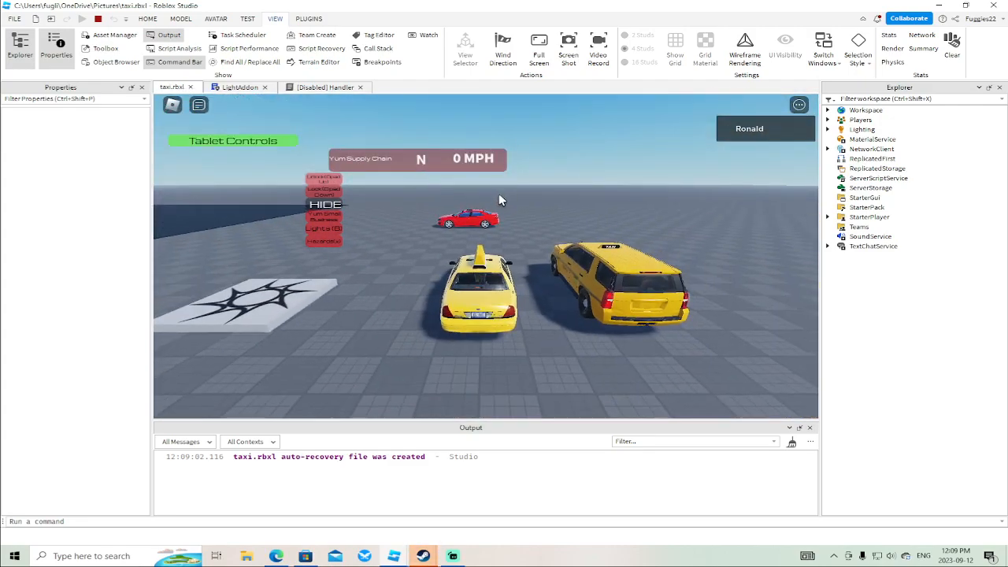
Cycle through the taxi's light modes, inspect the roof sign up close and stop the playtest.
{"action": "key", "text": "l"}
{"action": "key", "text": "l"}
{"action": "key", "text": "l"}
{"action": "key", "text": "l"}
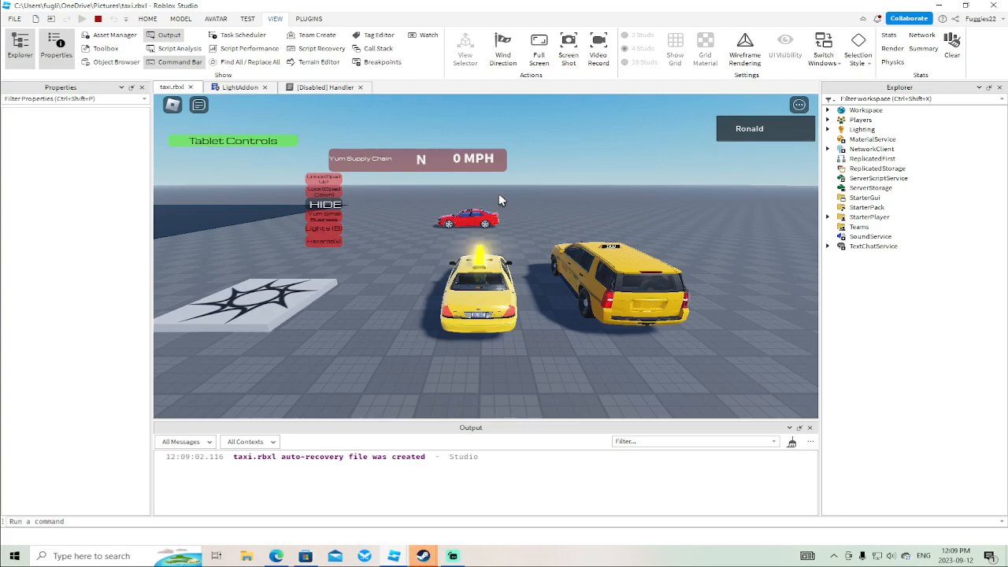
{"action": "right_click_drag", "start_coordinate": [520, 211], "coordinate": [527, 216]}
{"action": "scroll", "coordinate": [523, 214], "scroll_direction": "up", "scroll_amount": 3}
{"action": "scroll", "coordinate": [524, 214], "scroll_direction": "down", "scroll_amount": 3}
{"action": "scroll", "coordinate": [527, 215], "scroll_direction": "down", "scroll_amount": 2}
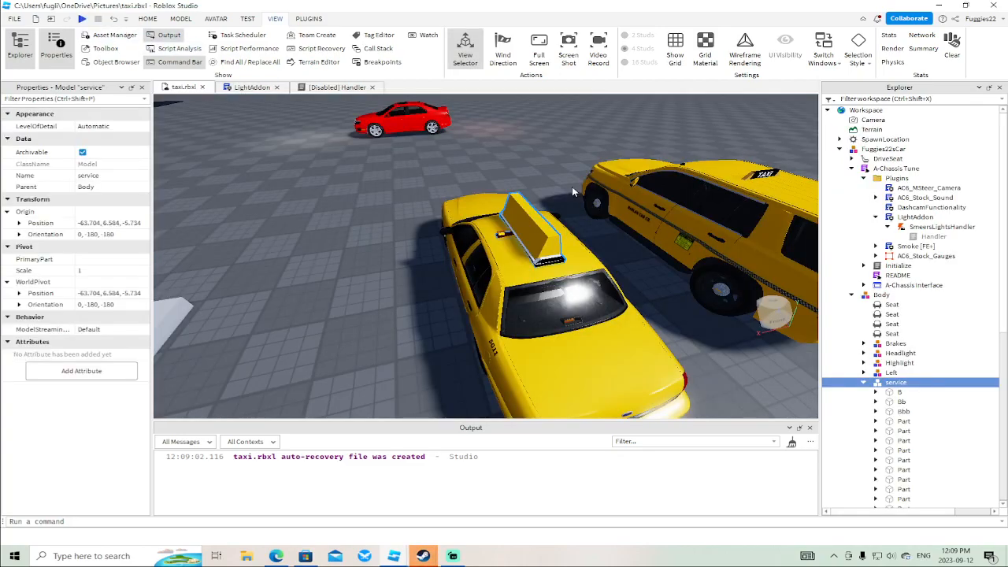
{"action": "scroll", "coordinate": [582, 180], "scroll_direction": "down", "scroll_amount": 6}
{"action": "scroll", "coordinate": [583, 180], "scroll_direction": "down", "scroll_amount": 8}
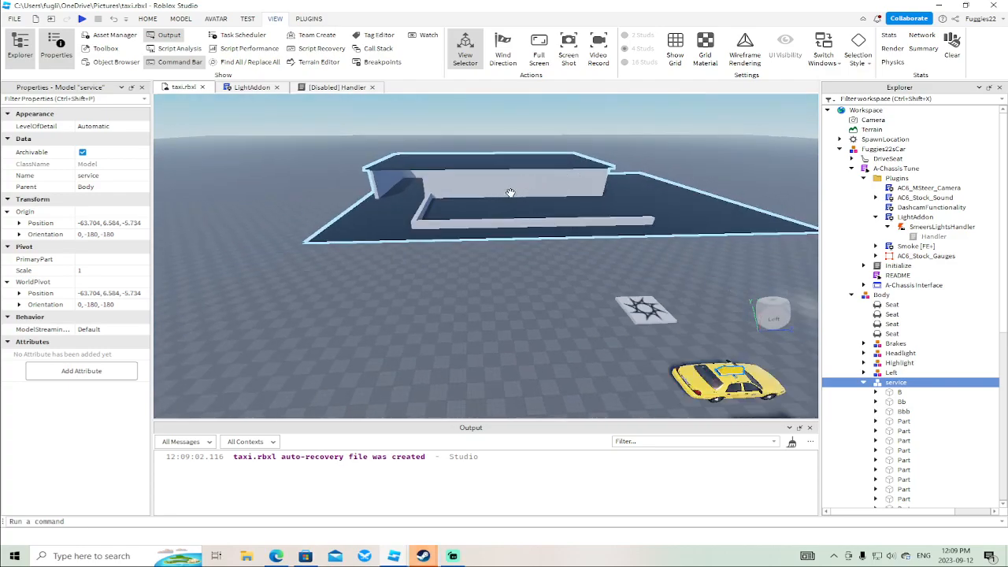
{"action": "right_click_drag", "start_coordinate": [510, 192], "coordinate": [503, 196]}
{"action": "right_click_drag", "start_coordinate": [435, 191], "coordinate": [540, 207]}
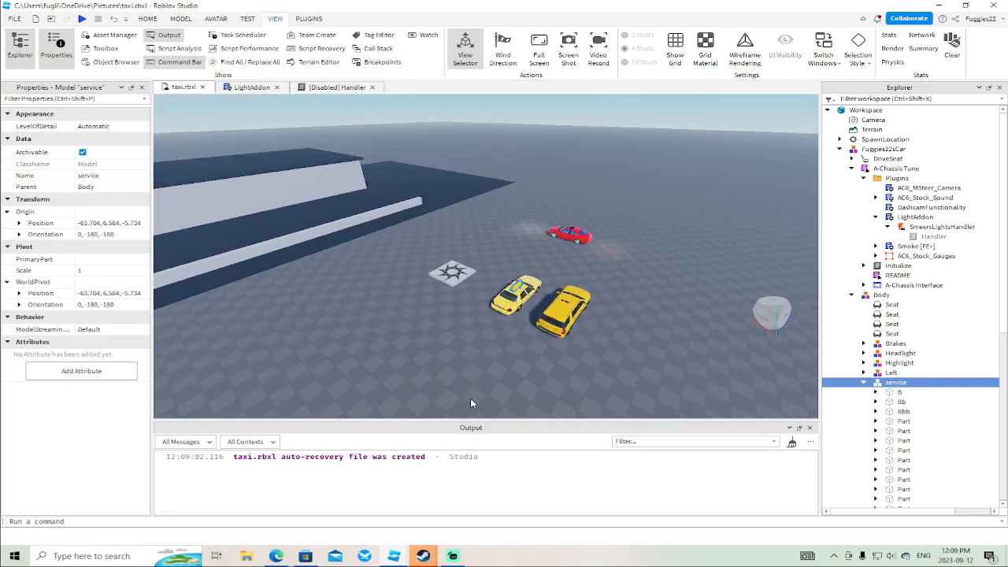
Switch to the Blue Trucking City Winter Assault! place and survey the snowy map around the buildings and roads.
{"action": "mouse_move", "coordinate": [397, 557]}
{"action": "left_click", "coordinate": [333, 499]}
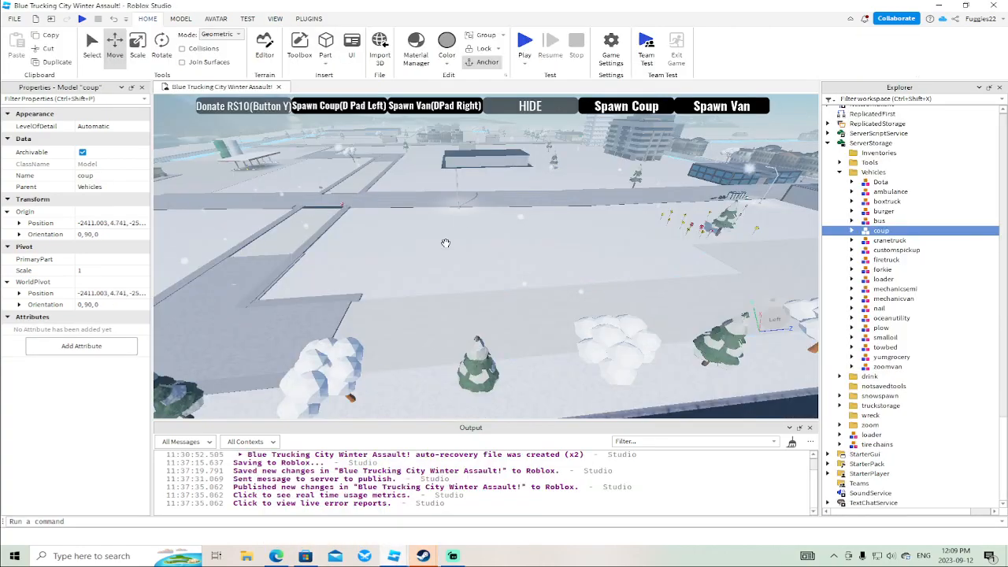
{"action": "scroll", "coordinate": [465, 233], "scroll_direction": "down", "scroll_amount": 10}
{"action": "right_click_drag", "start_coordinate": [457, 248], "coordinate": [432, 170]}
{"action": "key", "text": "w"}
{"action": "key", "text": "w"}
{"action": "key", "text": "s"}
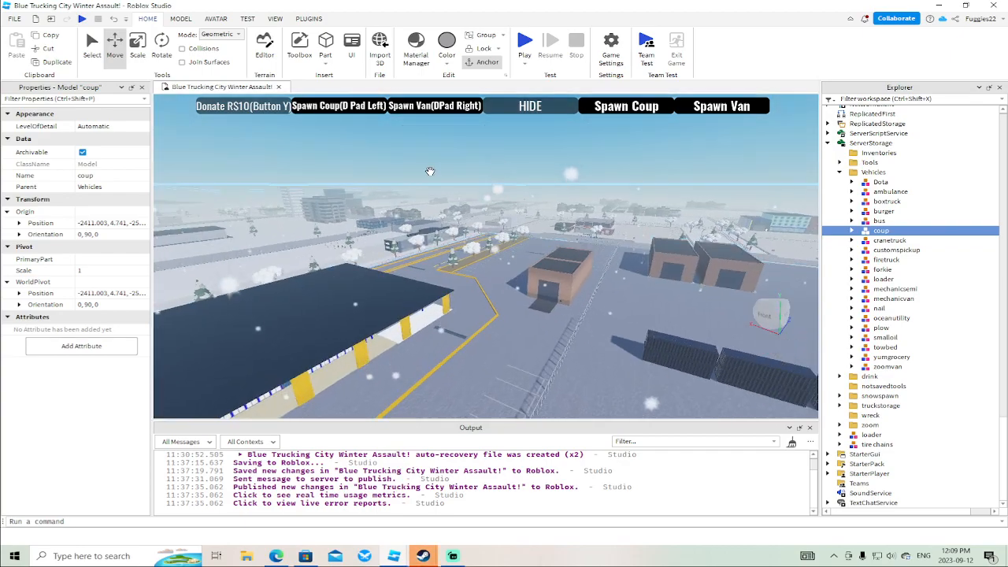
{"action": "right_click_drag", "start_coordinate": [520, 219], "coordinate": [473, 303]}
{"action": "key", "text": "w"}
{"action": "key", "text": "w"}
{"action": "key", "text": "w"}
{"action": "key", "text": "w"}
{"action": "key", "text": "w"}
Switch back to the taxi.rbxl place and move the taxib SUV farther away from the sedan taxi.
{"action": "mouse_move", "coordinate": [403, 556]}
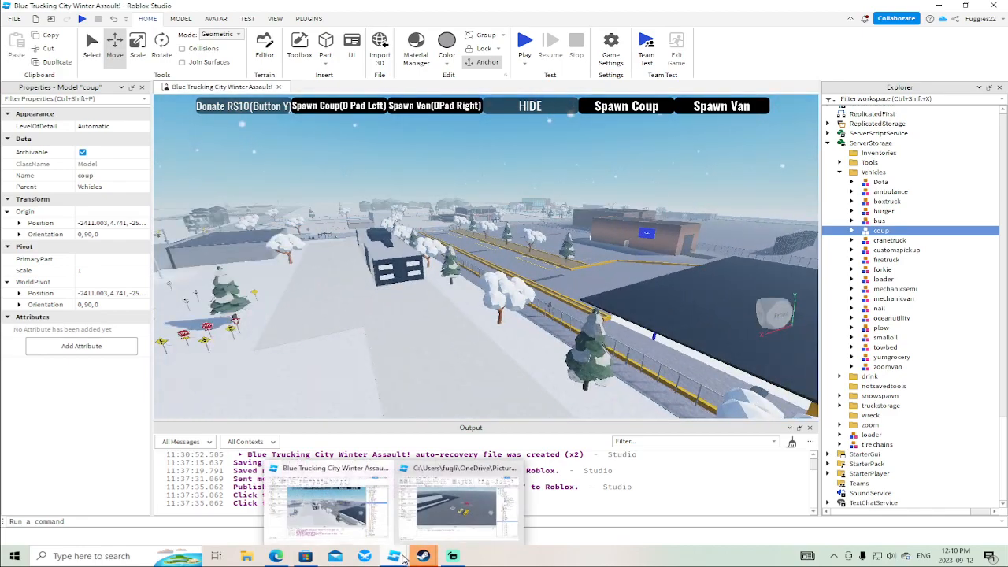
{"action": "left_click", "coordinate": [450, 512]}
{"action": "scroll", "coordinate": [612, 305], "scroll_direction": "up", "scroll_amount": 5}
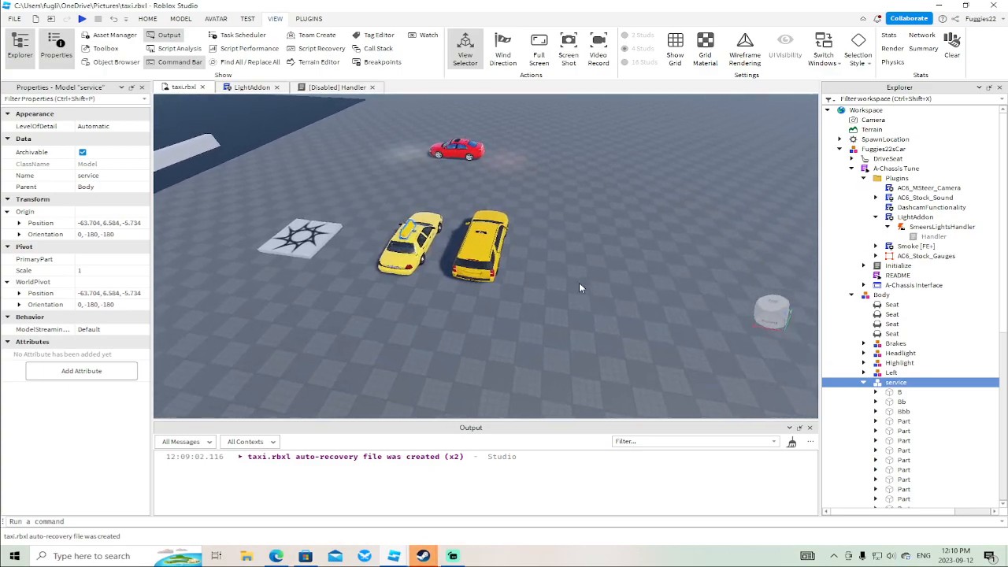
{"action": "left_click_drag", "start_coordinate": [482, 250], "coordinate": [596, 264]}
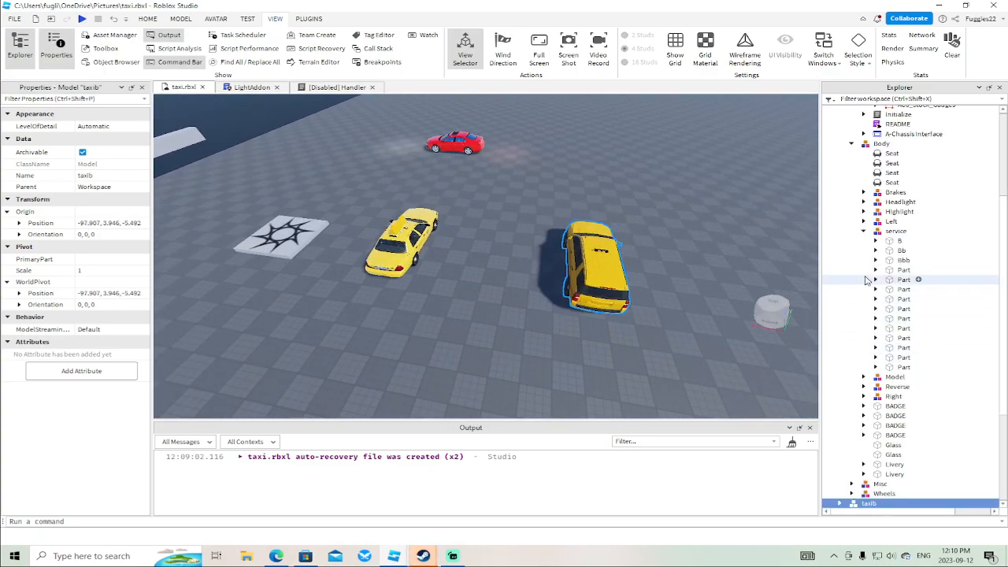
{"action": "scroll", "coordinate": [869, 289], "scroll_direction": "up", "scroll_amount": 5}
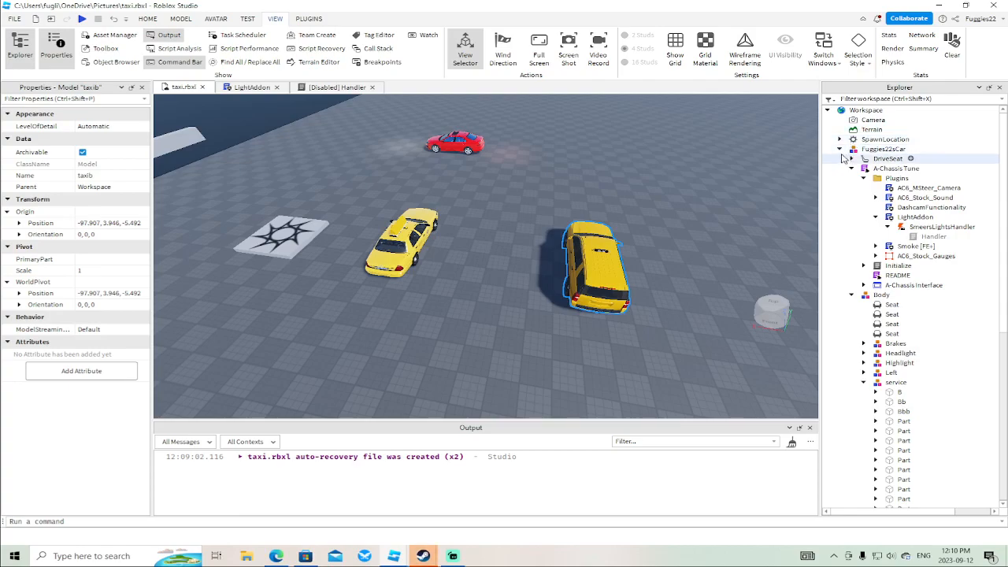
Rename the sedan taxi model in the Workspace as taxia.
{"action": "left_click", "coordinate": [839, 149]}
{"action": "left_click", "coordinate": [864, 149]}
{"action": "right_click", "coordinate": [866, 149]}
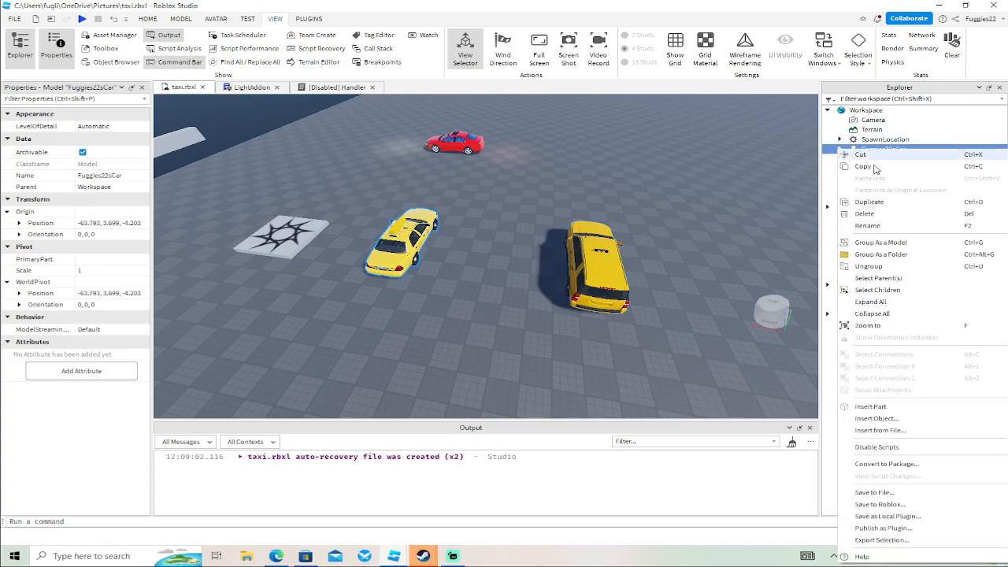
{"action": "left_click", "coordinate": [882, 228]}
{"action": "type", "text": "taxia"}
{"action": "key", "text": "Return"}
Select the taxib SUV and look over the three parked vehicles from a lower viewpoint.
{"action": "left_click", "coordinate": [856, 160]}
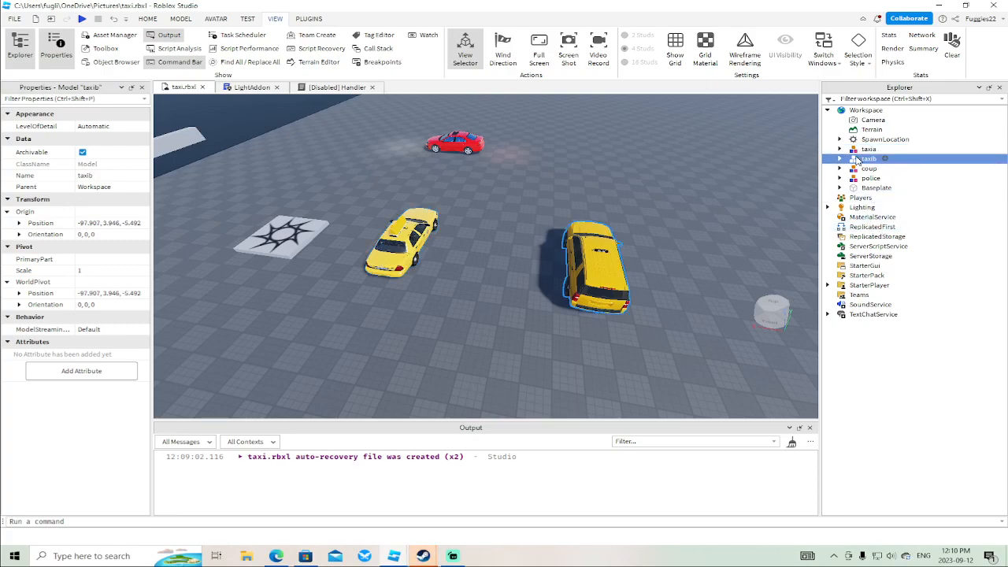
{"action": "right_click_drag", "start_coordinate": [554, 272], "coordinate": [547, 266]}
{"action": "key", "text": "w"}
{"action": "key", "text": "w"}
{"action": "key", "text": "s"}
{"action": "key", "text": "a"}
{"action": "key", "text": "w"}
{"action": "key", "text": "s"}
{"action": "key", "text": "s"}
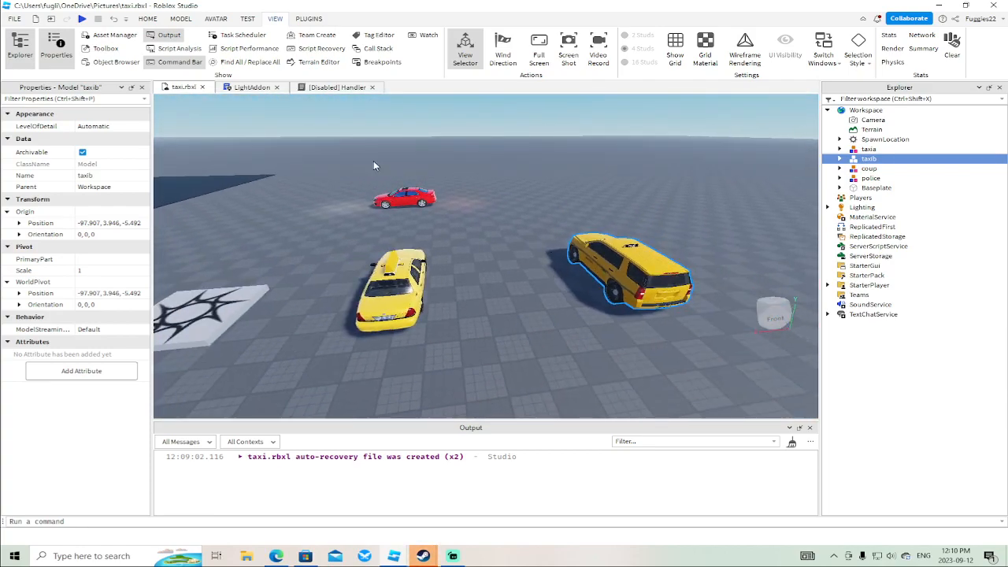
Run a playtest, walk past the sedan taxi, get into the taxib SUV and stop the test.
{"action": "left_click", "coordinate": [82, 19]}
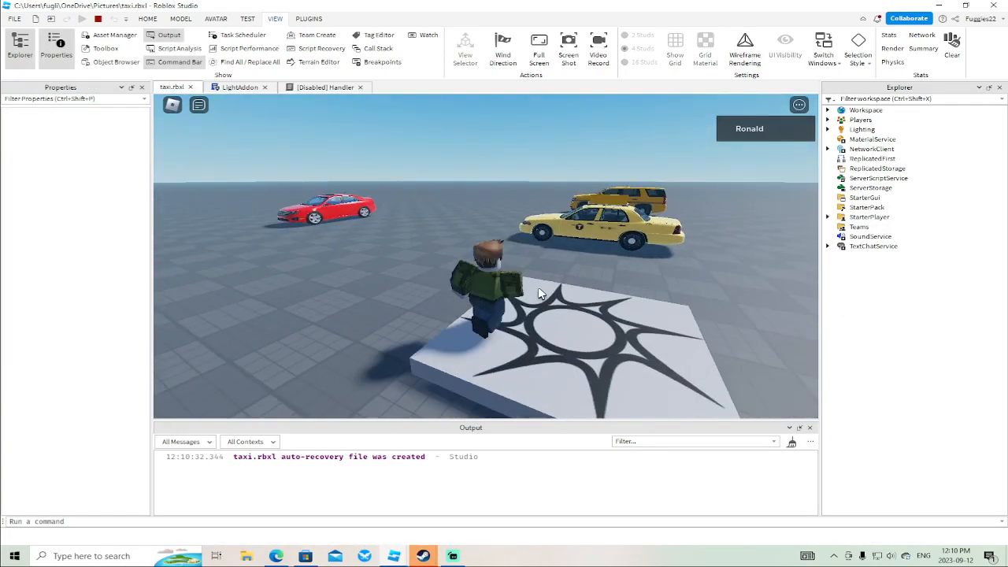
{"action": "key", "text": "w"}
{"action": "right_click_drag", "start_coordinate": [538, 288], "coordinate": [538, 288]}
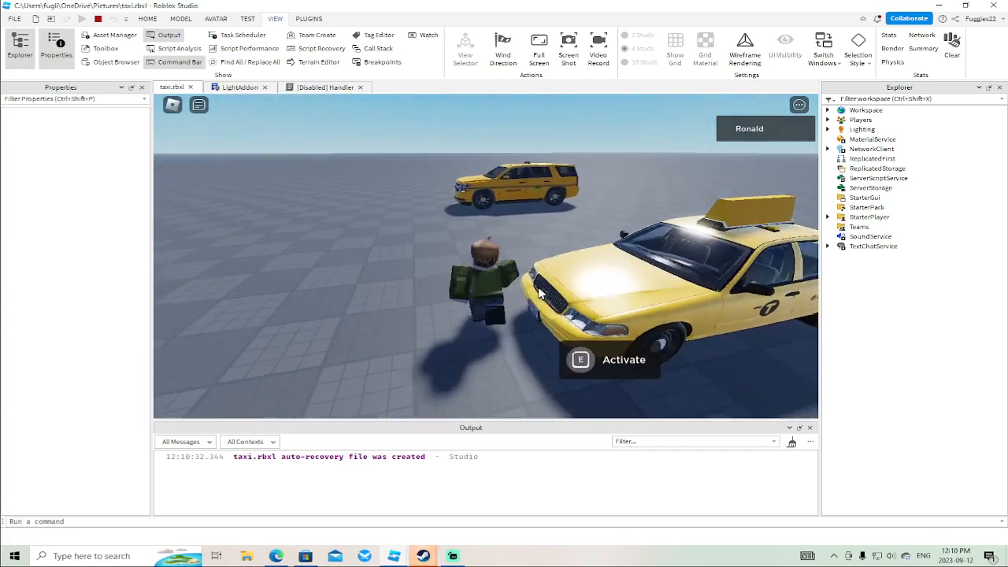
{"action": "key", "text": "w"}
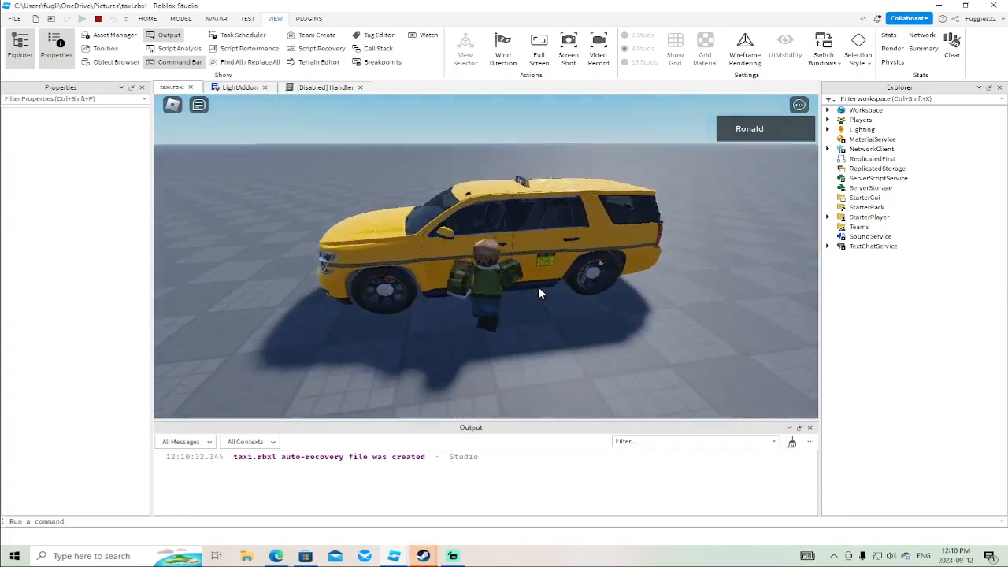
{"action": "key", "text": "w"}
{"action": "right_click_drag", "start_coordinate": [608, 314], "coordinate": [608, 313]}
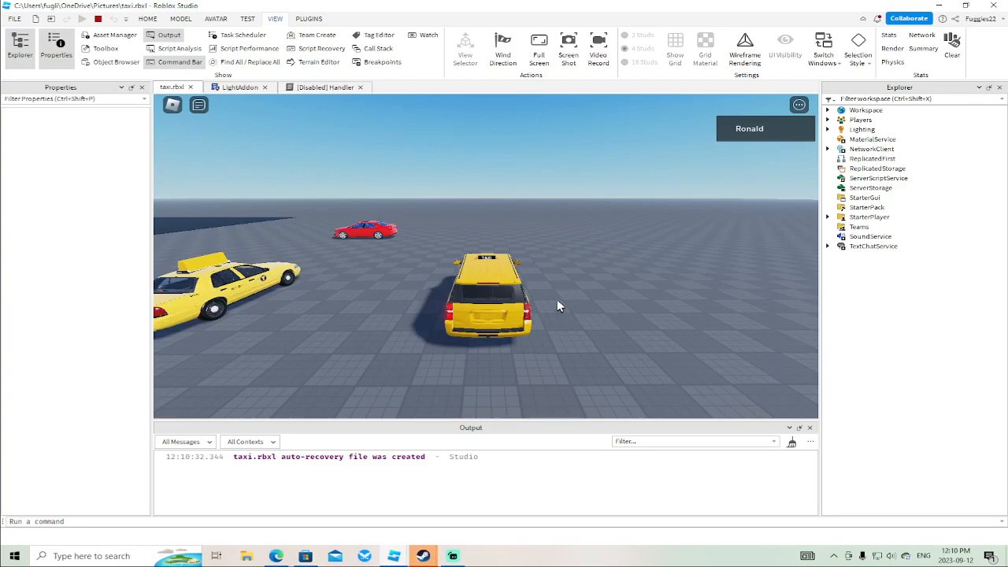
{"action": "key", "text": "shift+F5"}
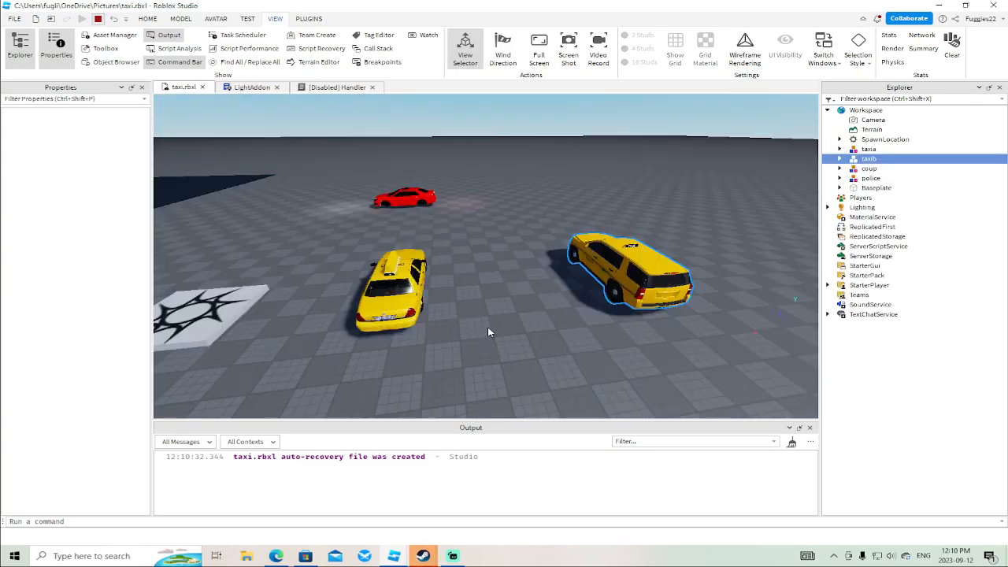
Examine the taxib SUV's Body parts, the sedan taxi's side badge and the red coup model.
{"action": "left_click", "coordinate": [839, 159]}
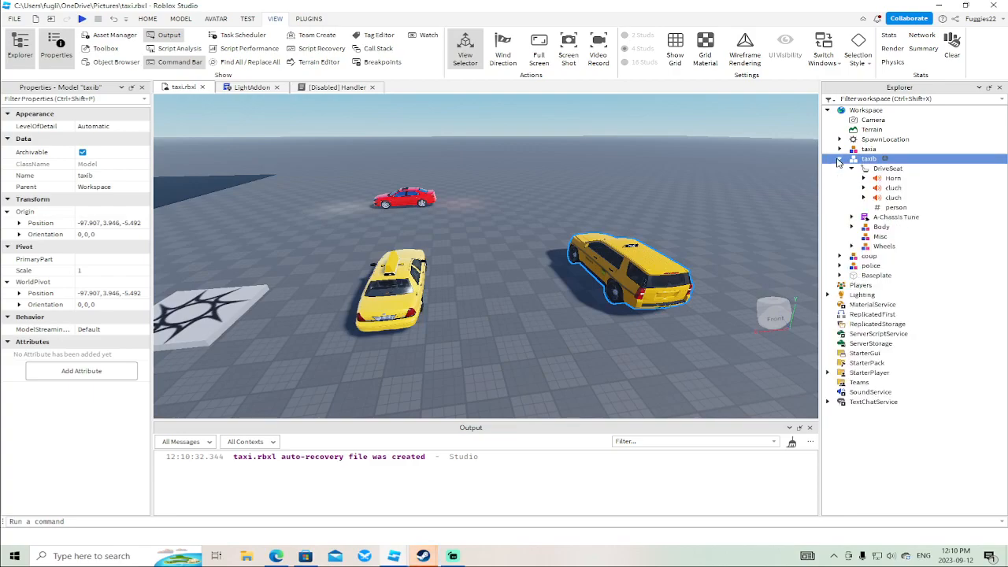
{"action": "left_click", "coordinate": [851, 227]}
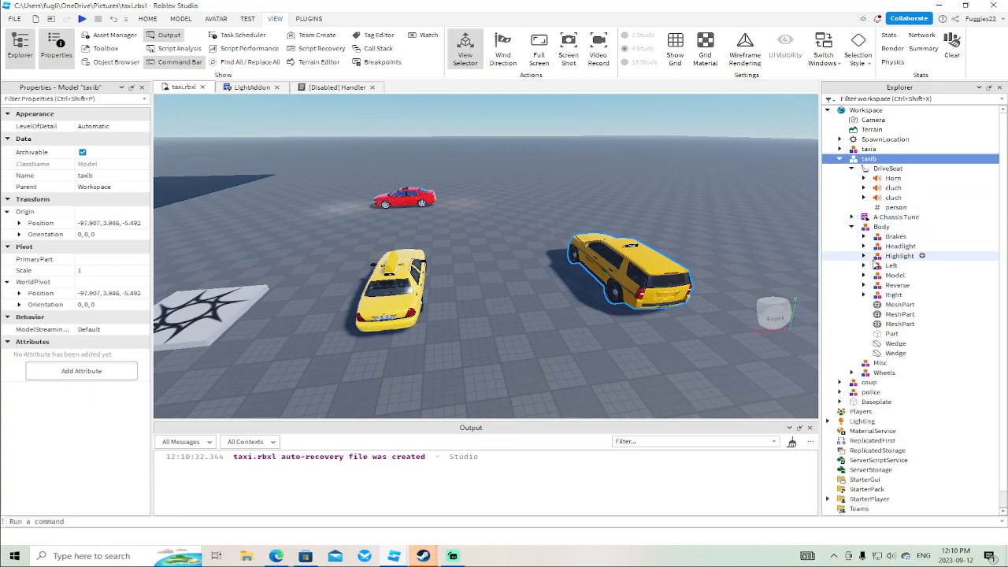
{"action": "left_click", "coordinate": [899, 304]}
{"action": "key", "text": "w"}
{"action": "key", "text": "a"}
{"action": "right_click_drag", "start_coordinate": [514, 325], "coordinate": [513, 324]}
{"action": "left_click", "coordinate": [472, 322], "text": "alt"}
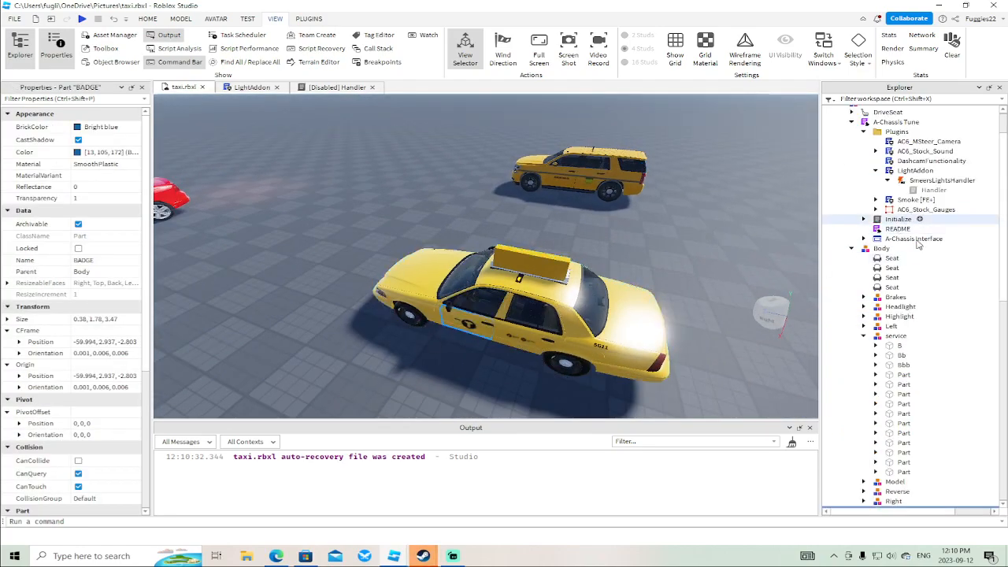
{"action": "scroll", "coordinate": [920, 284], "scroll_direction": "down", "scroll_amount": 4}
{"action": "right_click_drag", "start_coordinate": [542, 219], "coordinate": [472, 213]}
{"action": "left_click", "coordinate": [381, 183]}
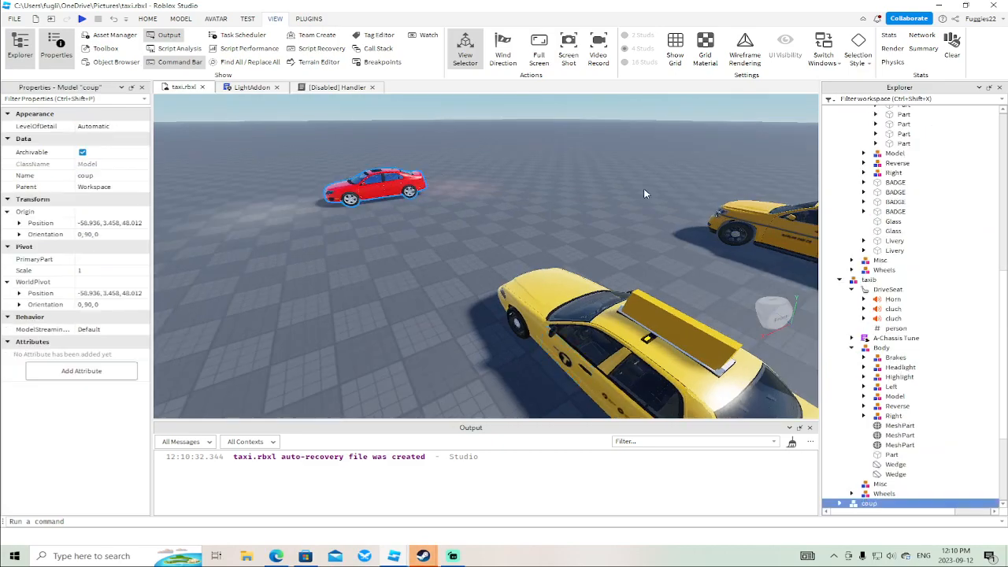
{"action": "right_click_drag", "start_coordinate": [638, 190], "coordinate": [666, 184]}
Copy a, b, lockscri, lockfunction and trailergui from the PAINTa mesh in the coup's Body.
{"action": "left_click", "coordinate": [839, 279]}
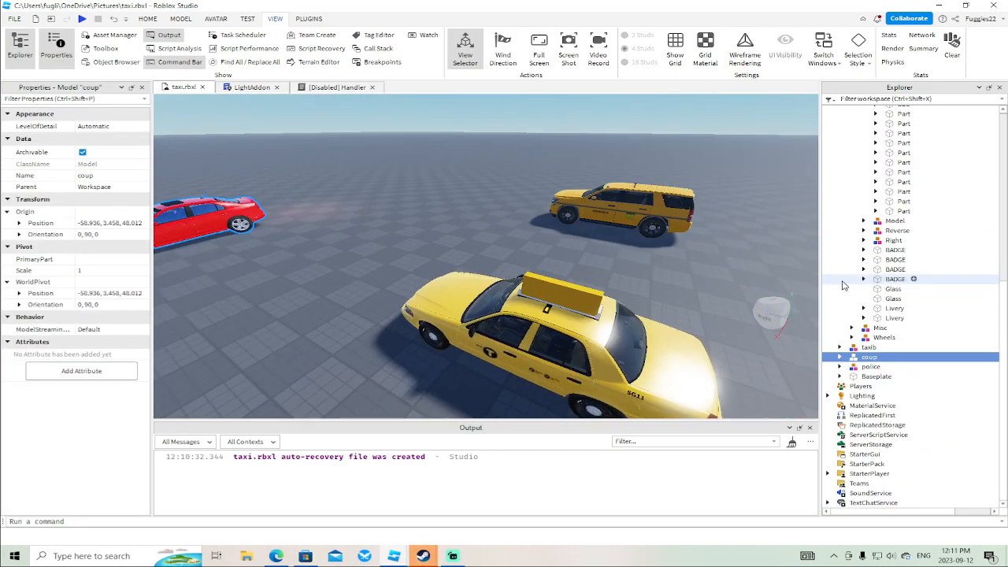
{"action": "scroll", "coordinate": [850, 236], "scroll_direction": "up", "scroll_amount": 10}
{"action": "left_click", "coordinate": [839, 149]}
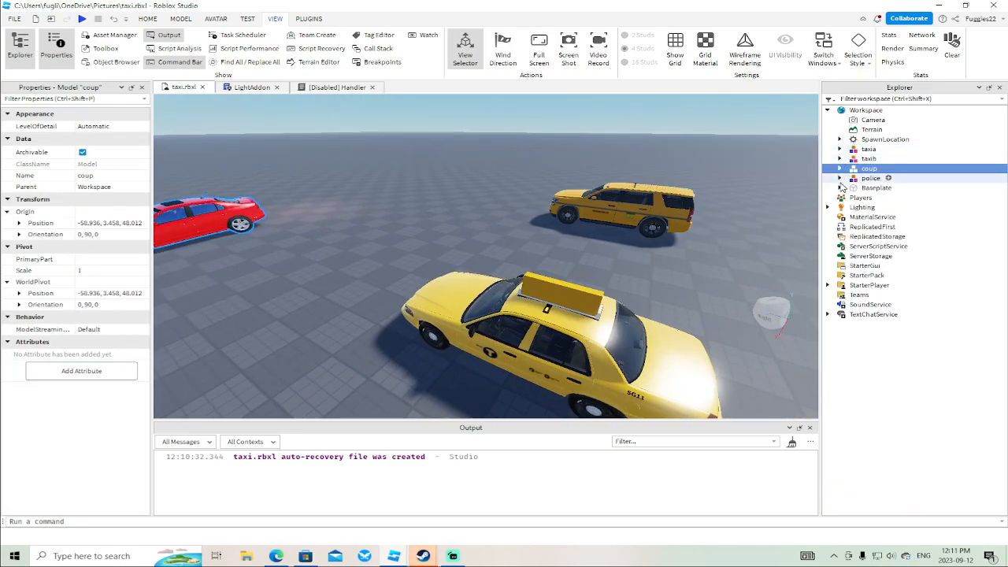
{"action": "left_click", "coordinate": [839, 169]}
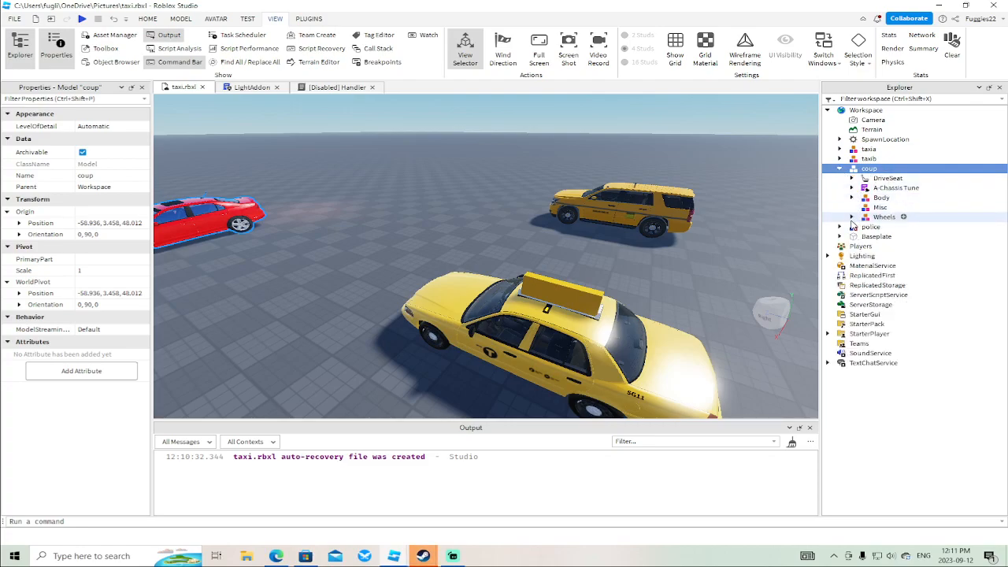
{"action": "left_click", "coordinate": [851, 198]}
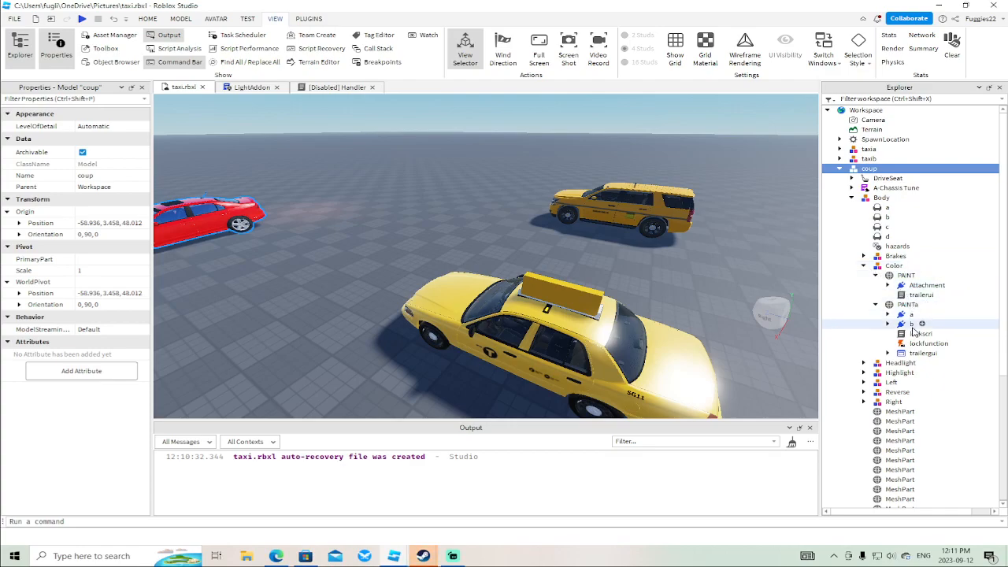
{"action": "left_click", "coordinate": [915, 353]}
{"action": "left_click", "coordinate": [912, 343], "text": "ctrl"}
{"action": "left_click", "coordinate": [909, 333], "text": "ctrl"}
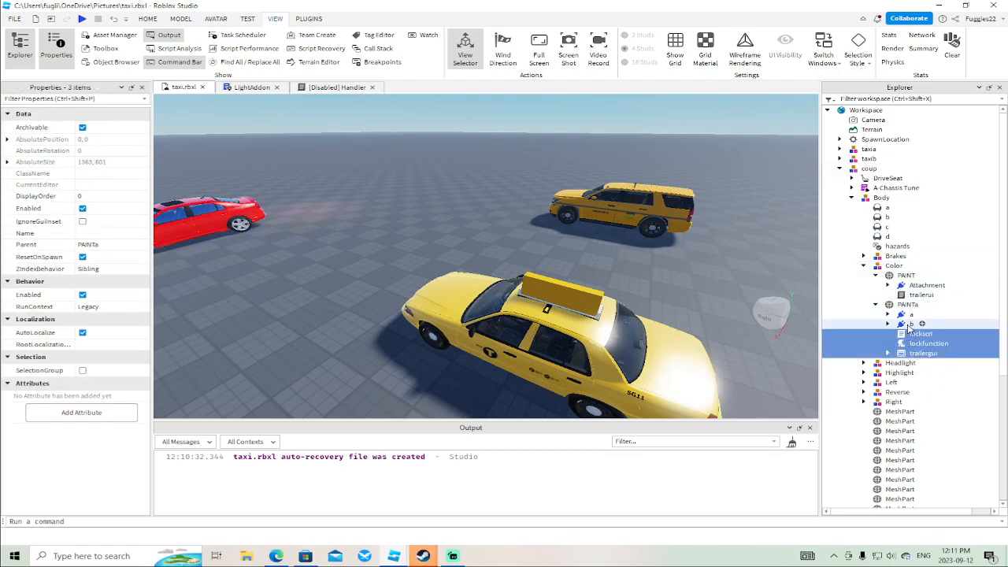
{"action": "left_click", "coordinate": [909, 324], "text": "ctrl"}
{"action": "left_click", "coordinate": [907, 316], "text": "ctrl"}
{"action": "right_click", "coordinate": [908, 318]}
{"action": "left_click", "coordinate": [855, 51]}
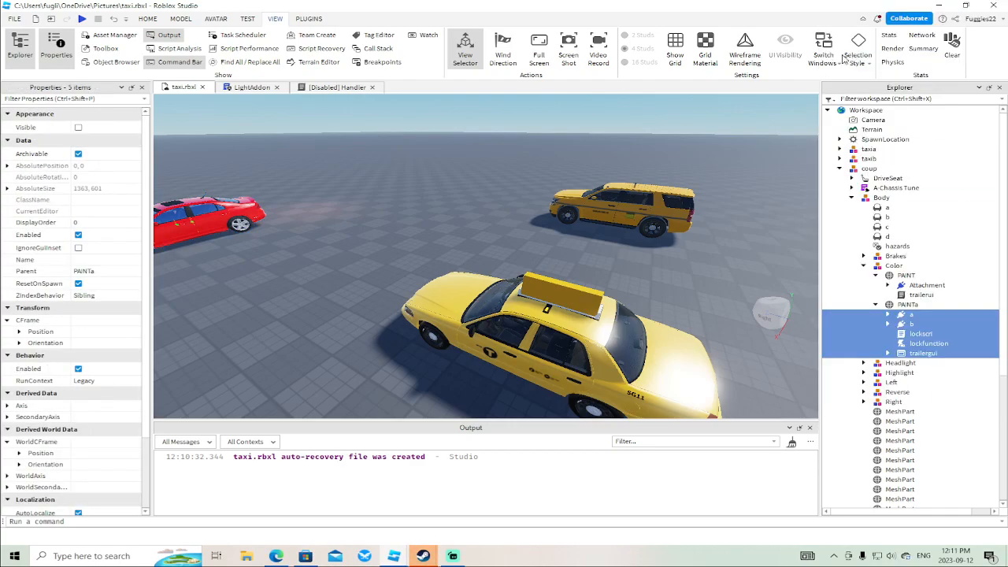
Paste the copied lock items into the Color mesh of the SUV's front door at their original location and rename the mesh PAINTa.
{"action": "scroll", "coordinate": [657, 164], "scroll_direction": "up", "scroll_amount": 3}
{"action": "scroll", "coordinate": [659, 162], "scroll_direction": "up", "scroll_amount": 5}
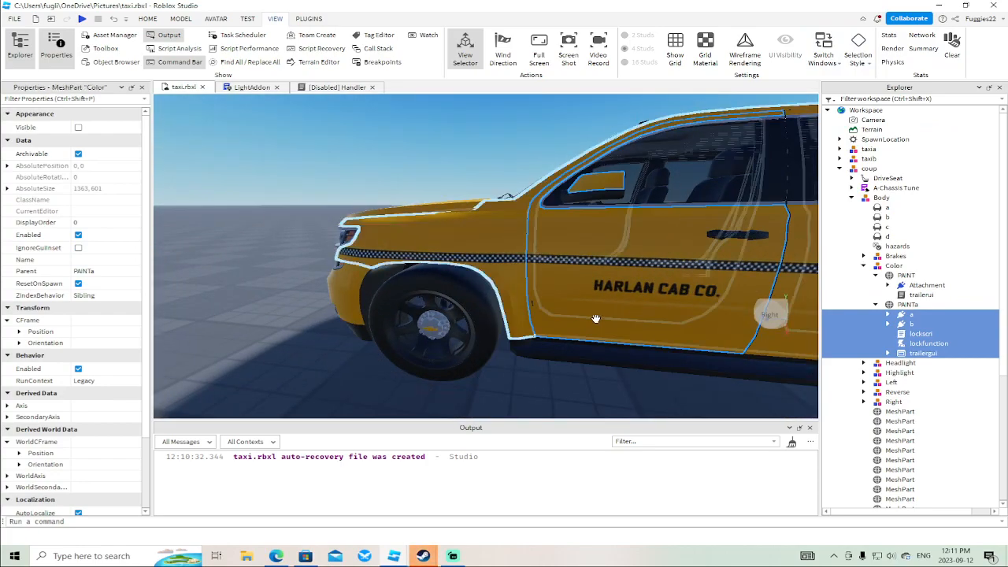
{"action": "left_click", "coordinate": [675, 359]}
{"action": "key", "text": "f"}
{"action": "right_click", "coordinate": [904, 367]}
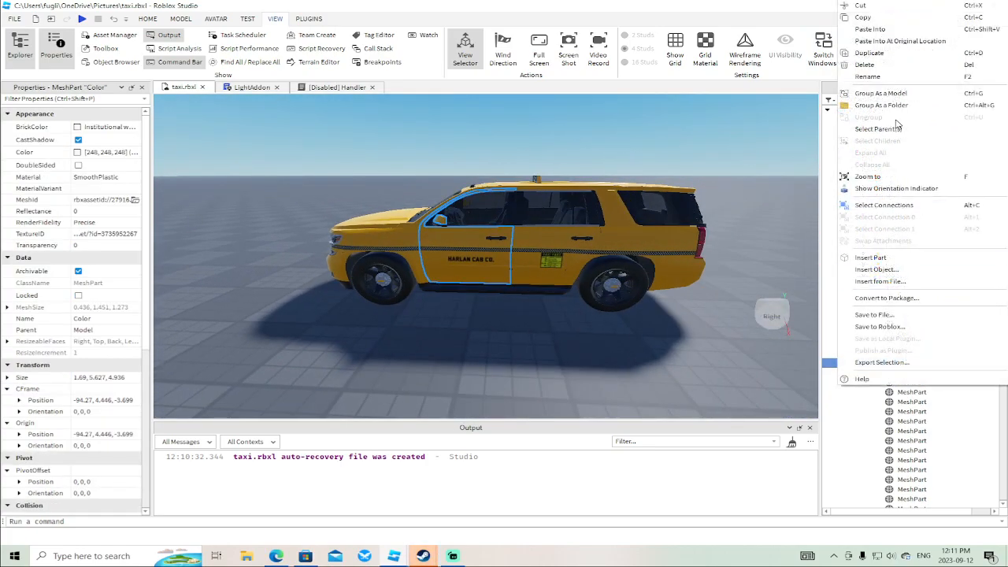
{"action": "left_click", "coordinate": [881, 41]}
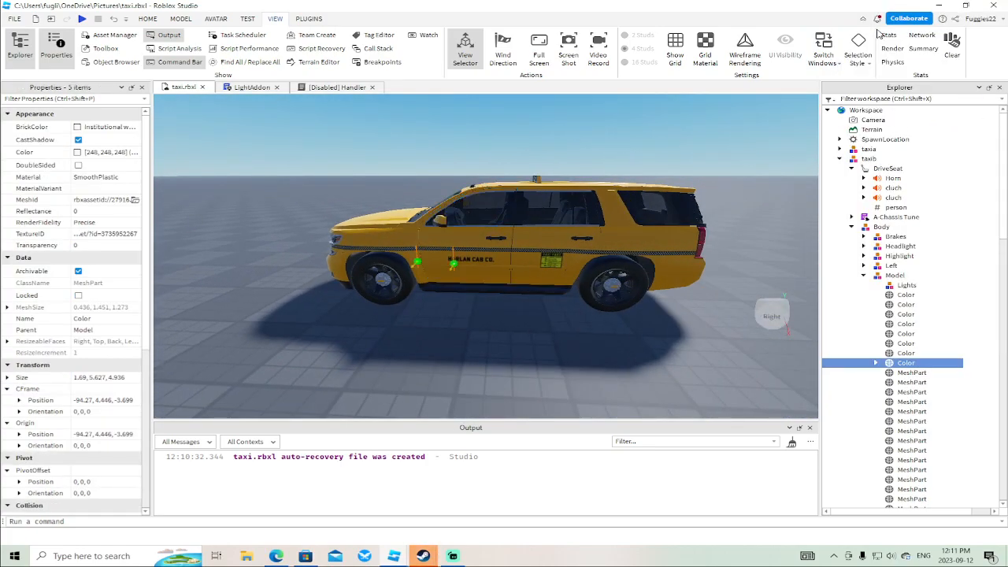
{"action": "left_click", "coordinate": [904, 365]}
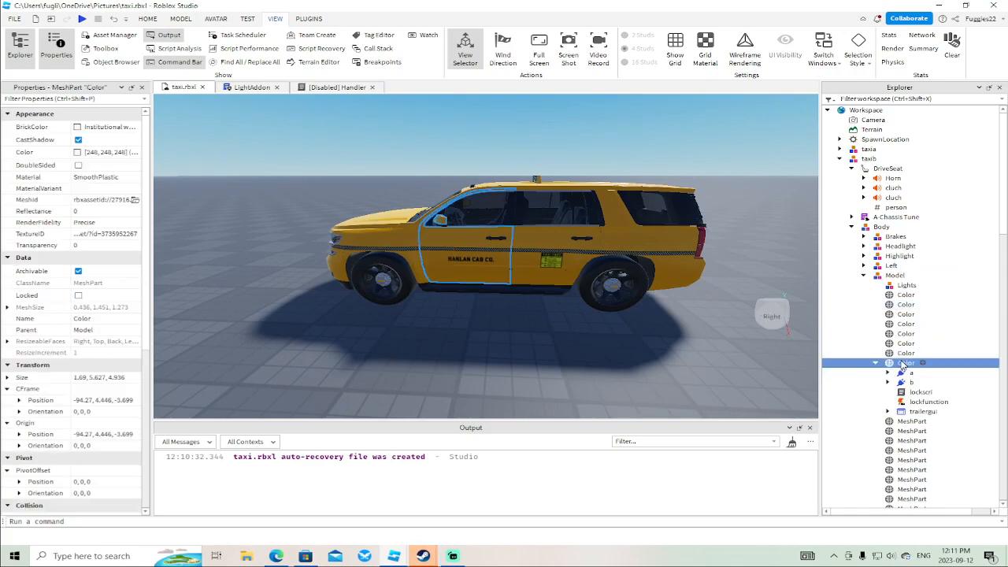
{"action": "right_click", "coordinate": [903, 365]}
{"action": "left_click", "coordinate": [873, 76]}
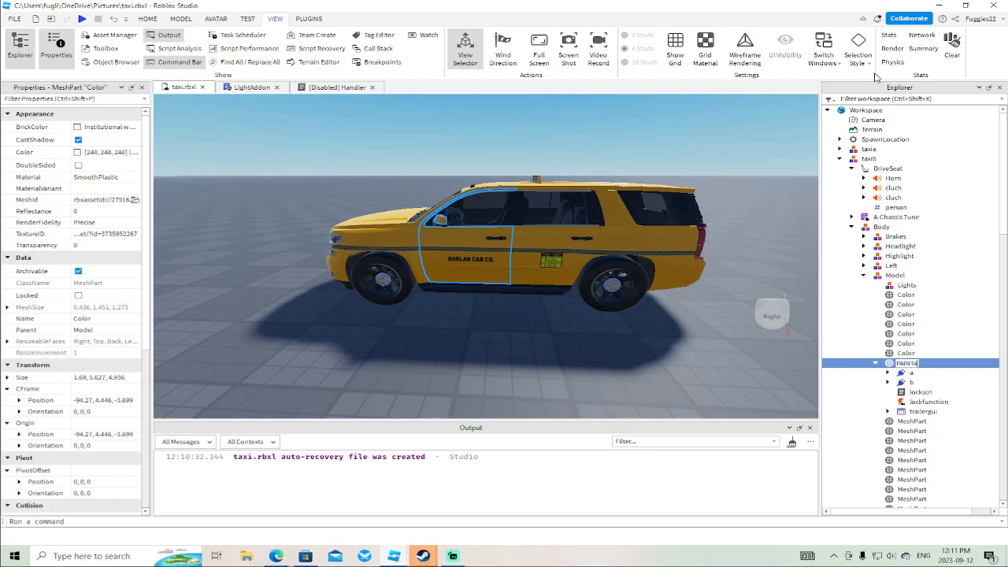
Copy the Attachment and the trailerui script from the red coup's PAINT mesh.
{"action": "right_click_drag", "start_coordinate": [570, 257], "coordinate": [570, 257]}
{"action": "right_click_drag", "start_coordinate": [405, 210], "coordinate": [405, 210]}
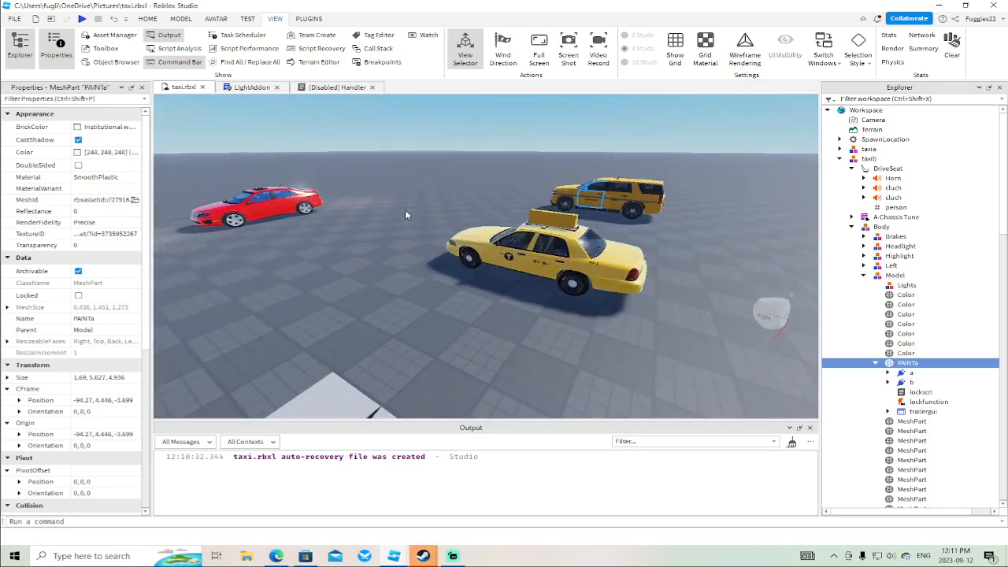
{"action": "left_click", "coordinate": [256, 201]}
{"action": "scroll", "coordinate": [905, 393], "scroll_direction": "down", "scroll_amount": 6}
{"action": "left_click", "coordinate": [911, 409]}
{"action": "left_click", "coordinate": [911, 400], "text": "ctrl"}
{"action": "right_click", "coordinate": [910, 400]}
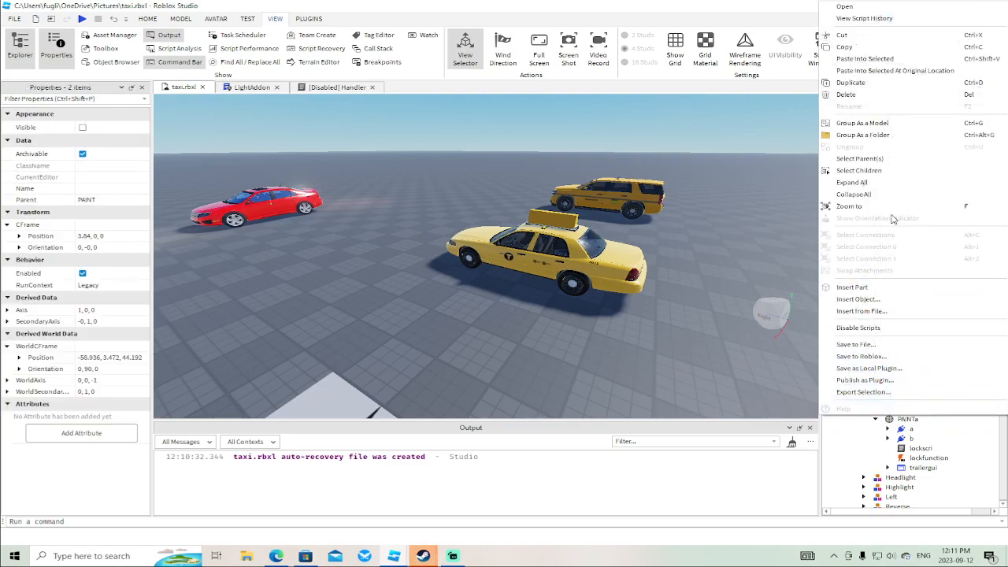
{"action": "left_click", "coordinate": [844, 48]}
Paste the Attachment and trailerui into the Color mesh of the SUV's main body shell and rename the mesh PAINT.
{"action": "scroll", "coordinate": [661, 202], "scroll_direction": "up", "scroll_amount": 10}
{"action": "left_click", "coordinate": [610, 295]}
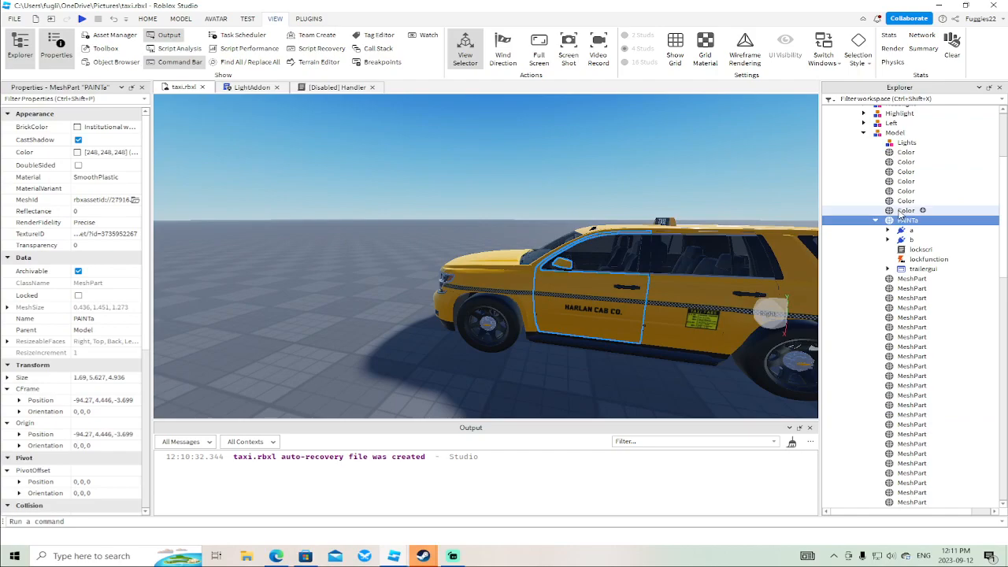
{"action": "scroll", "coordinate": [628, 294], "scroll_direction": "down", "scroll_amount": 1}
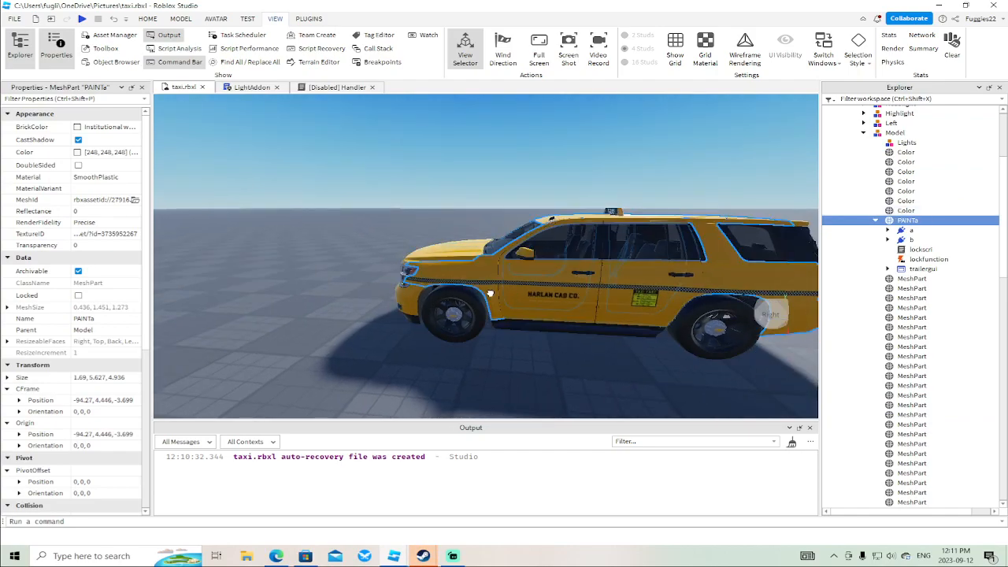
{"action": "left_click", "coordinate": [491, 292]}
{"action": "right_click", "coordinate": [906, 163]}
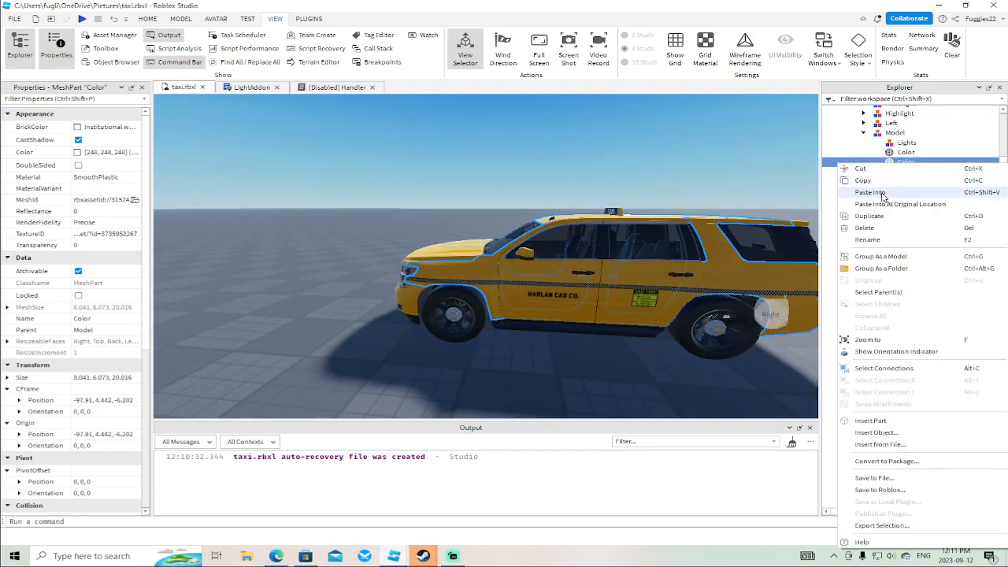
{"action": "left_click", "coordinate": [870, 193]}
{"action": "right_click", "coordinate": [905, 163]}
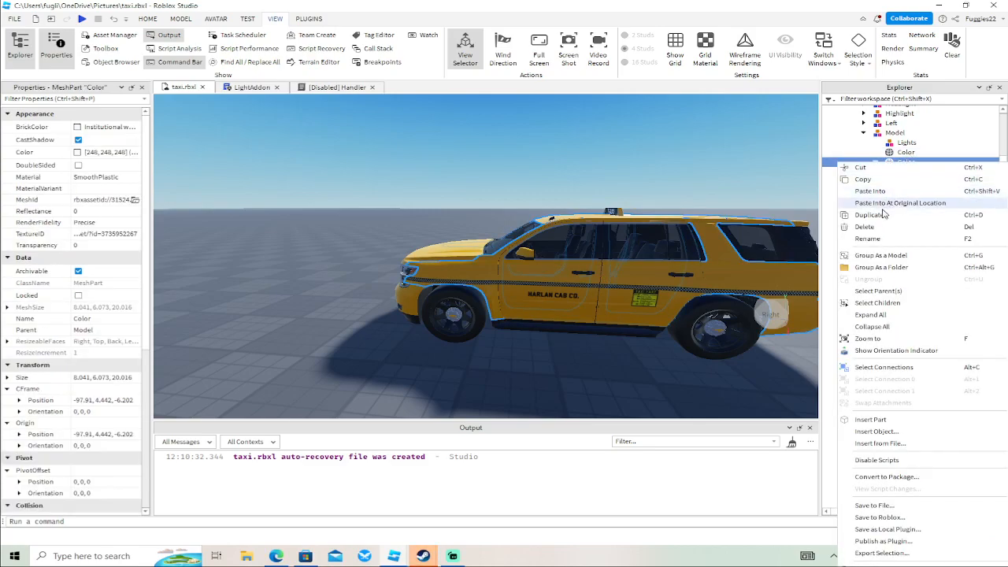
{"action": "left_click", "coordinate": [876, 243]}
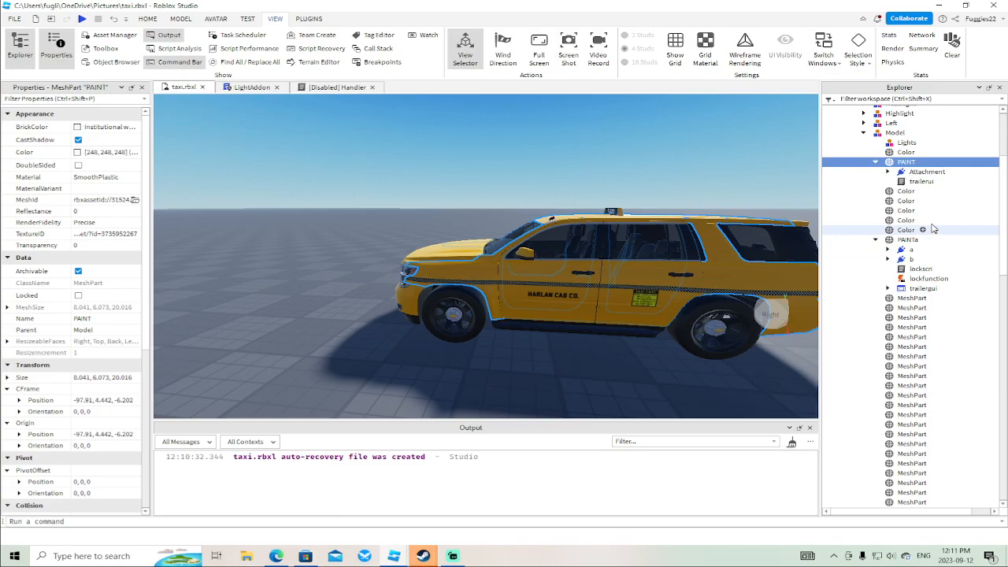
Open the script inside dooropen, under attachment a of the SUV's PAINTa mesh.
{"action": "left_click", "coordinate": [887, 171]}
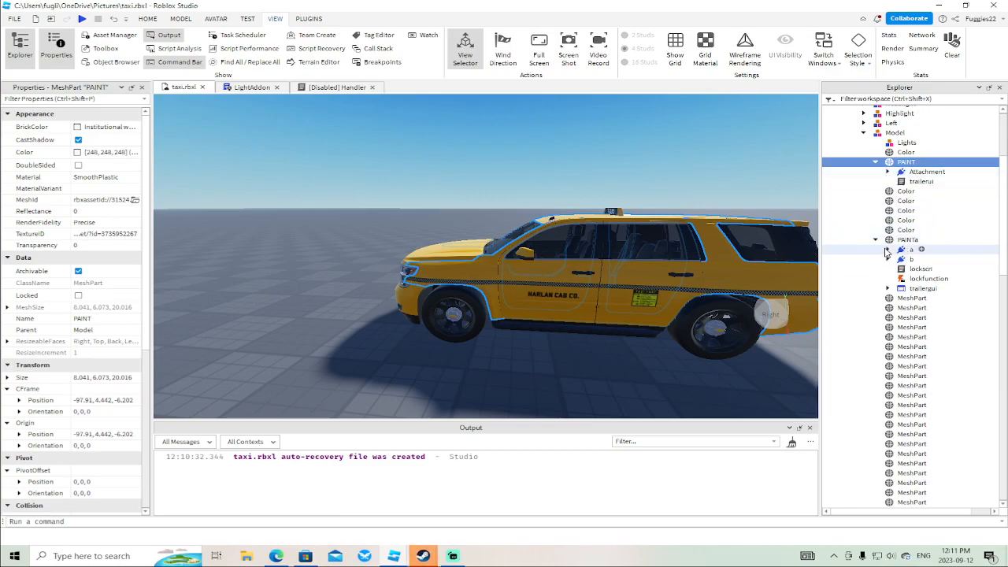
{"action": "left_click", "coordinate": [887, 249]}
{"action": "left_click", "coordinate": [900, 259]}
{"action": "double_click", "coordinate": [905, 269]}
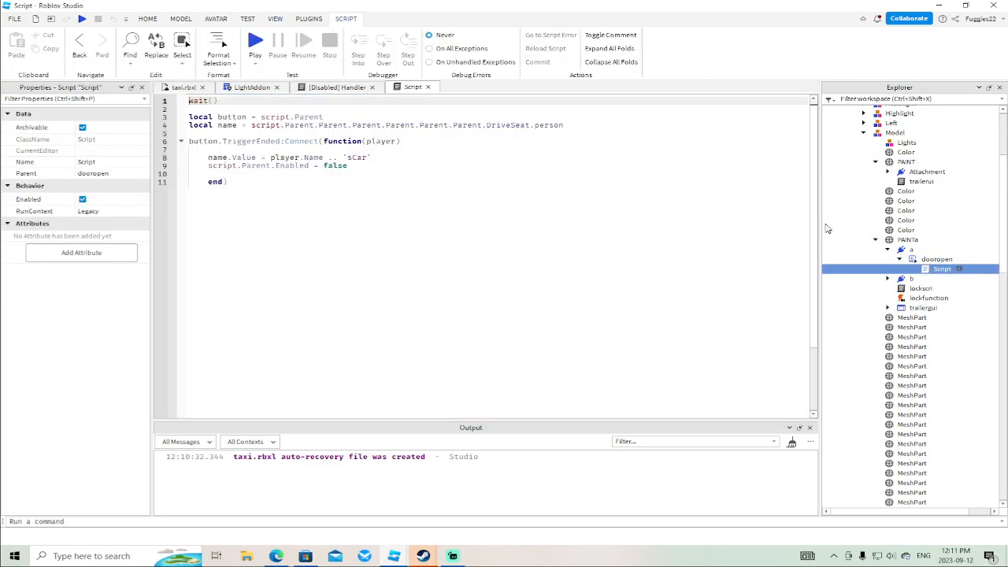
{"action": "left_click", "coordinate": [482, 126]}
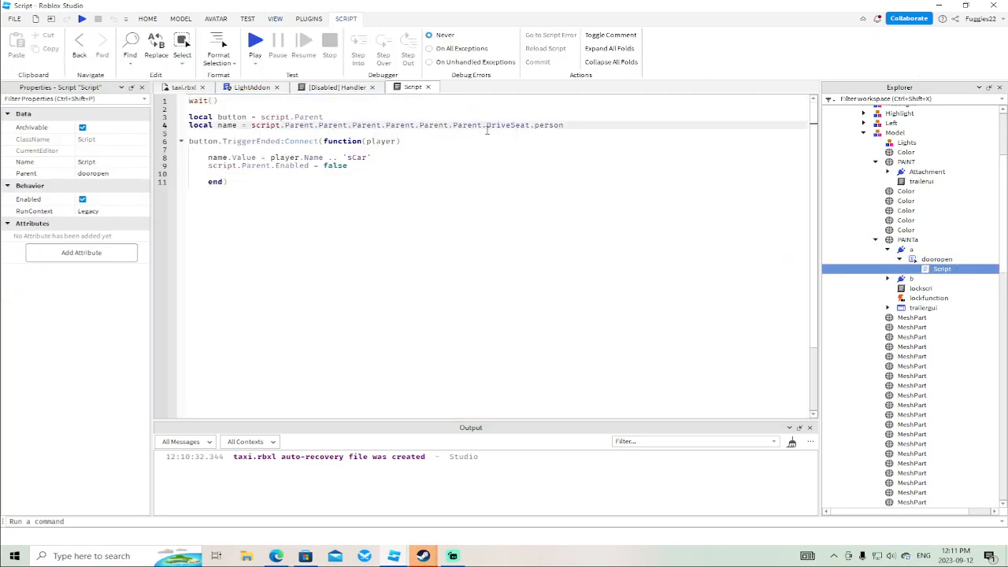
{"action": "type", "text": ".d"}
{"action": "key", "text": "BackSpace"}
{"action": "key", "text": "BackSpace"}
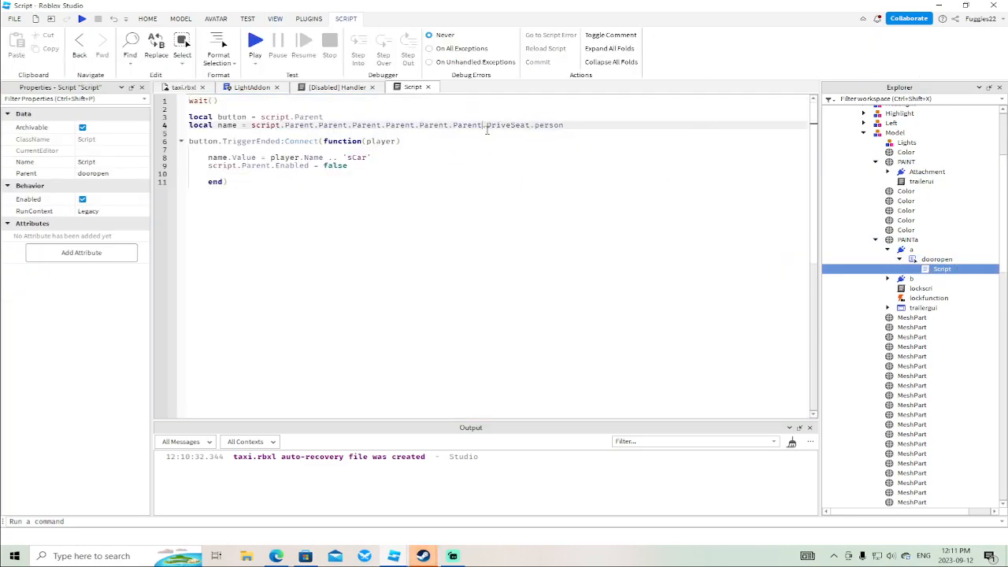
Rename the taxib model in the Workspace to the player's username followed by sCar.
{"action": "scroll", "coordinate": [866, 157], "scroll_direction": "up", "scroll_amount": 9}
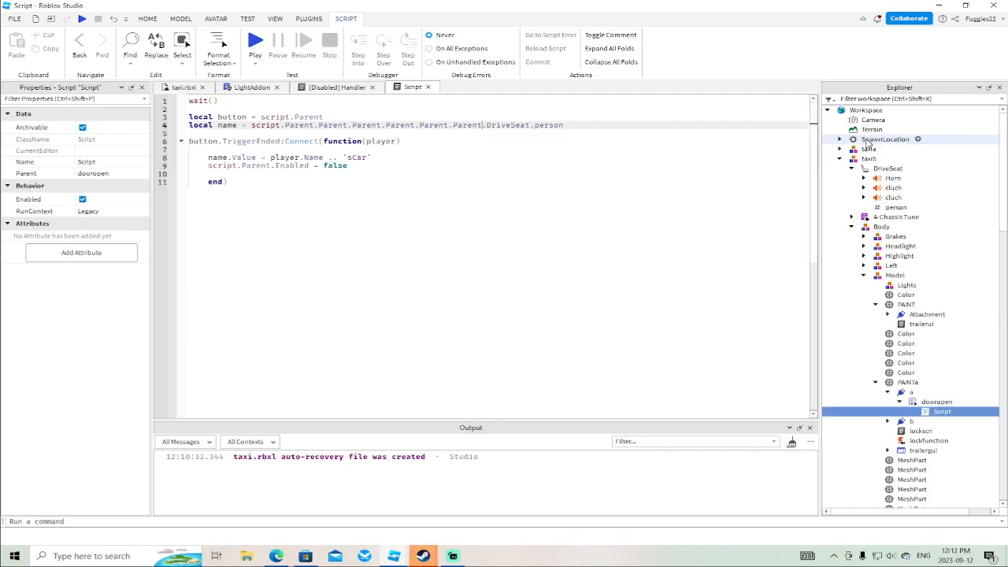
{"action": "left_click", "coordinate": [861, 160]}
{"action": "right_click", "coordinate": [861, 159]}
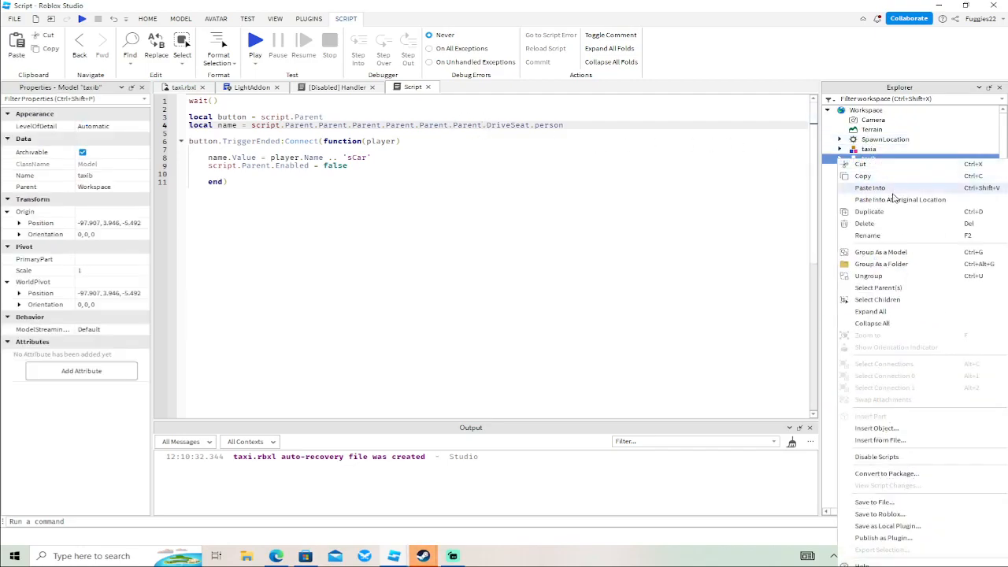
{"action": "left_click", "coordinate": [885, 236]}
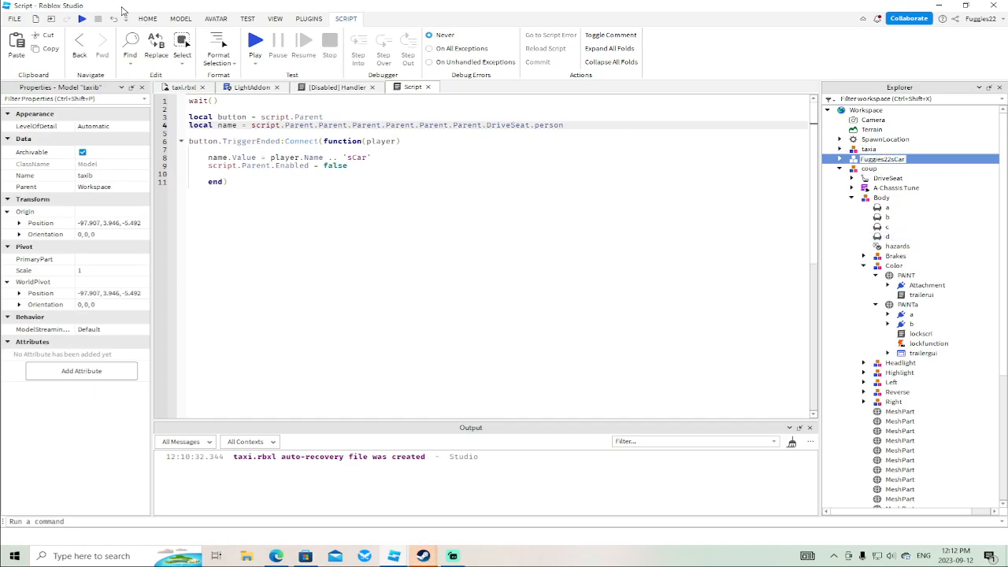
Start a playtest, walk to the SUV taxi and unlock it to get into the driver's seat.
{"action": "left_click", "coordinate": [83, 19]}
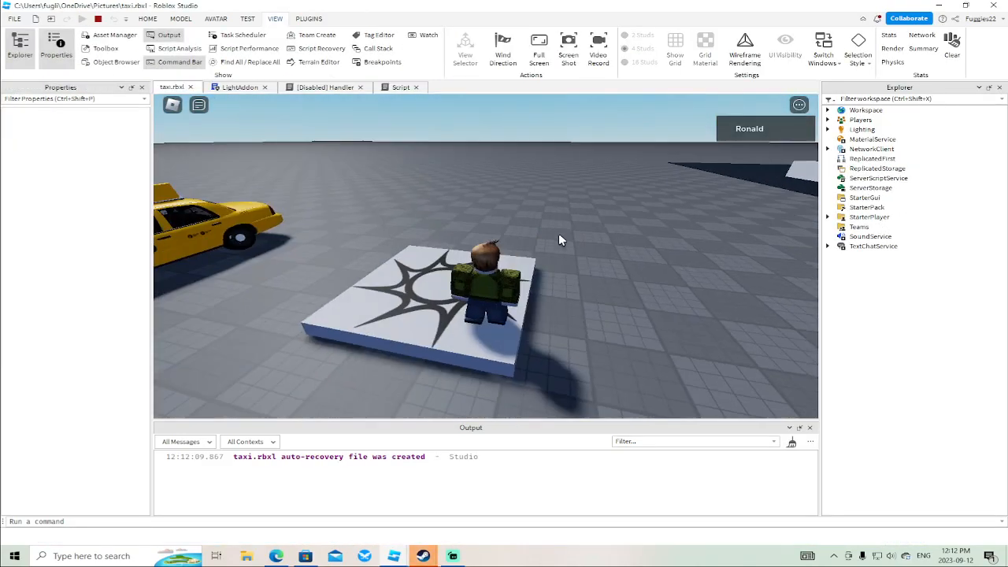
{"action": "key", "text": "w"}
{"action": "right_click_drag", "start_coordinate": [558, 234], "coordinate": [558, 234]}
{"action": "key", "text": "w"}
{"action": "key", "text": "w"}
{"action": "key", "text": "e"}
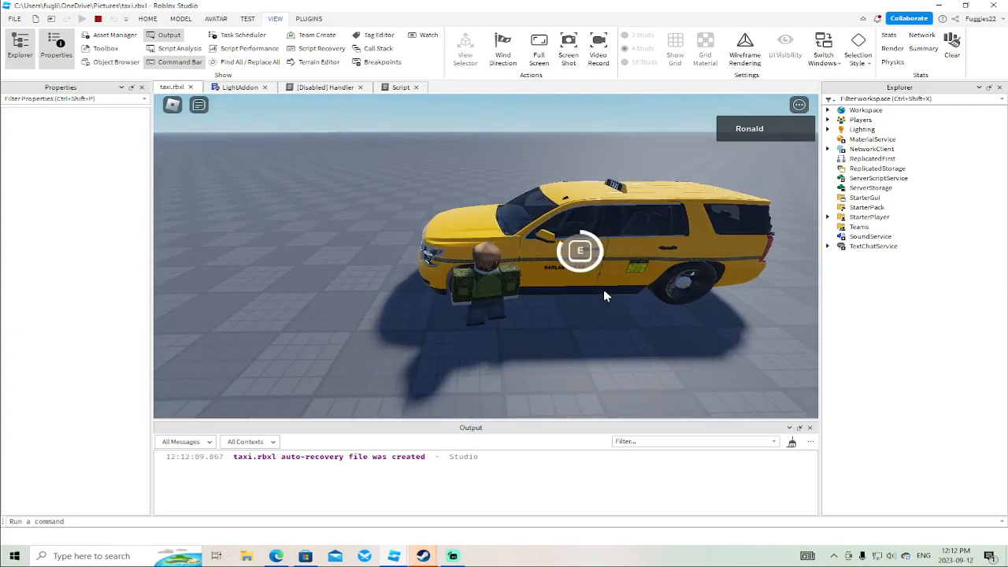
{"action": "left_click", "coordinate": [317, 188]}
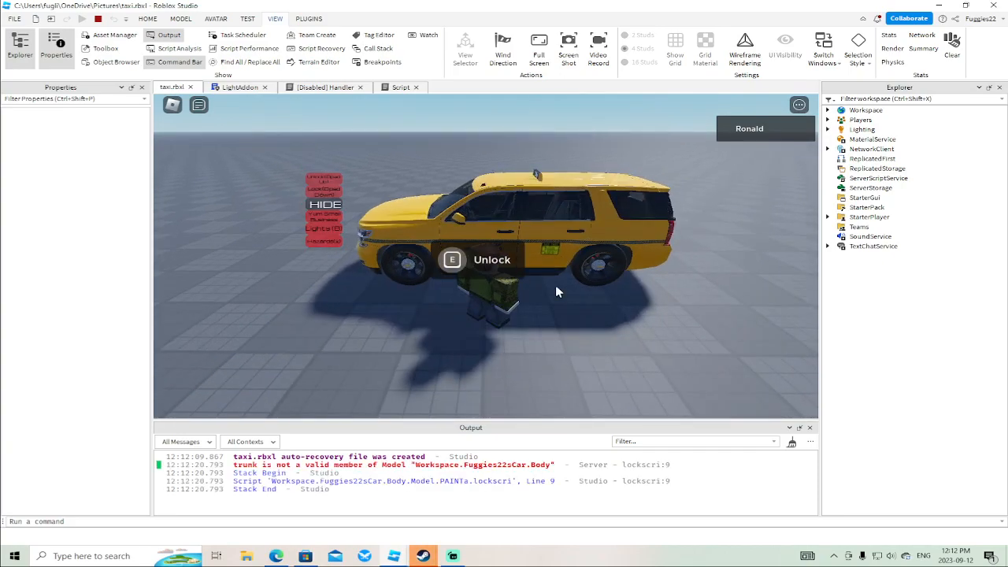
{"action": "key", "text": "e"}
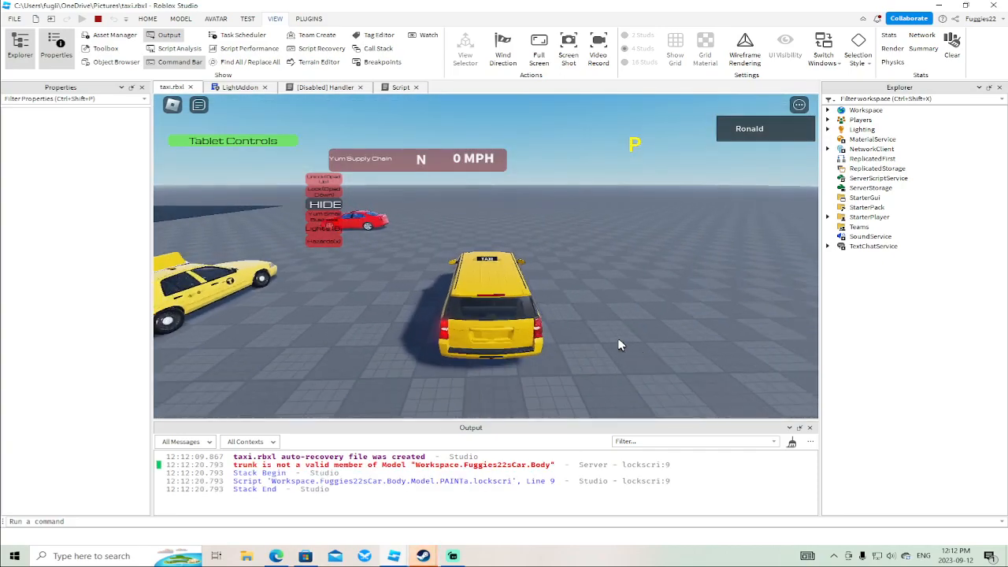
Test-drive the SUV taxi past the parked cars and the building, checking its acceleration, steering and braking.
{"action": "key", "text": "w"}
{"action": "key", "text": "a"}
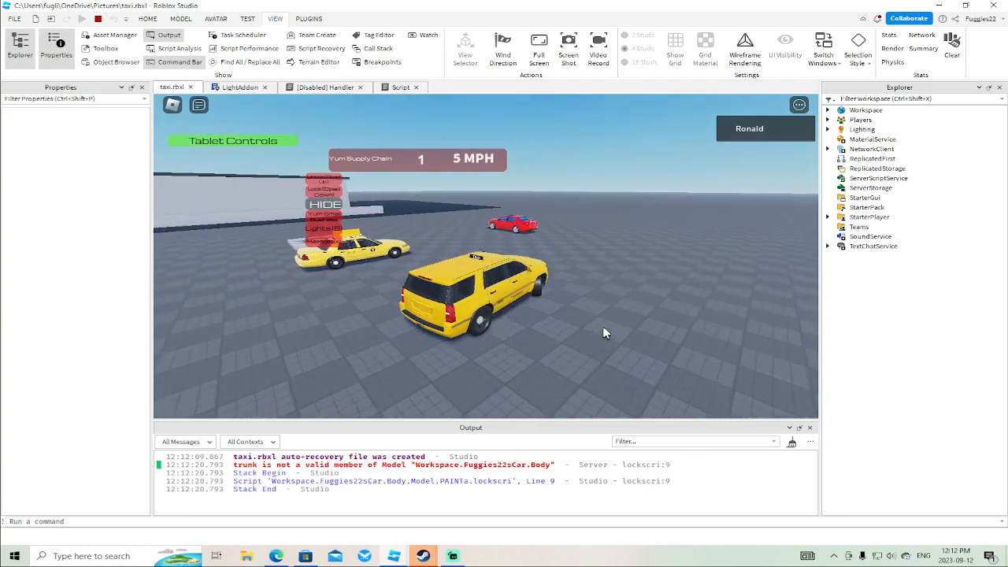
{"action": "key", "text": "w"}
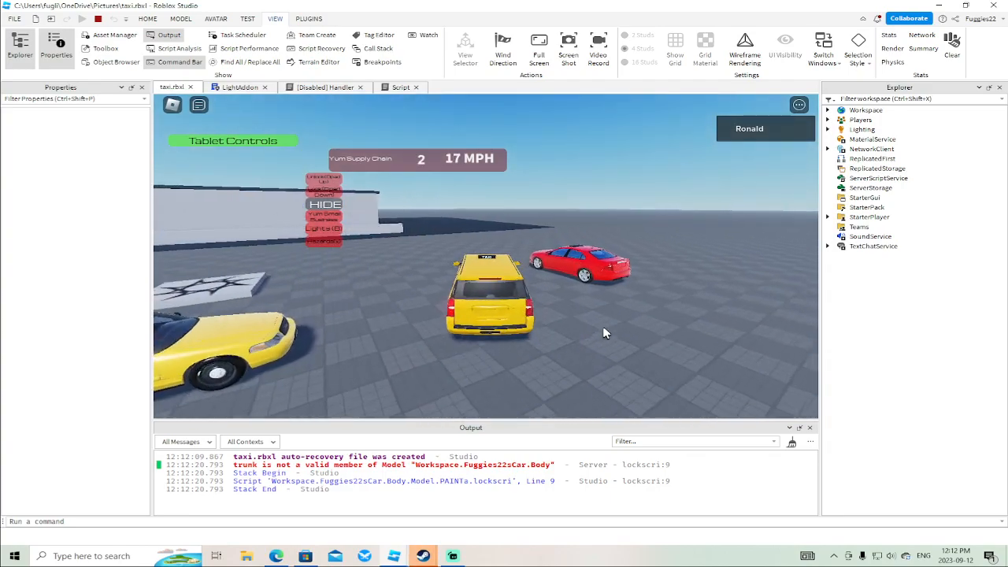
{"action": "key", "text": "a"}
{"action": "key", "text": "w"}
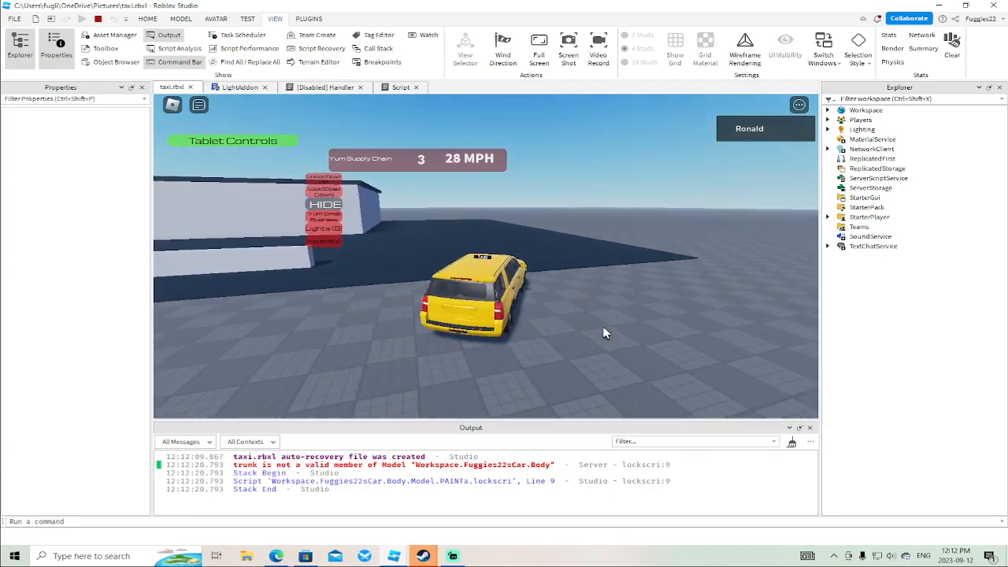
{"action": "key", "text": "w"}
{"action": "key", "text": "d"}
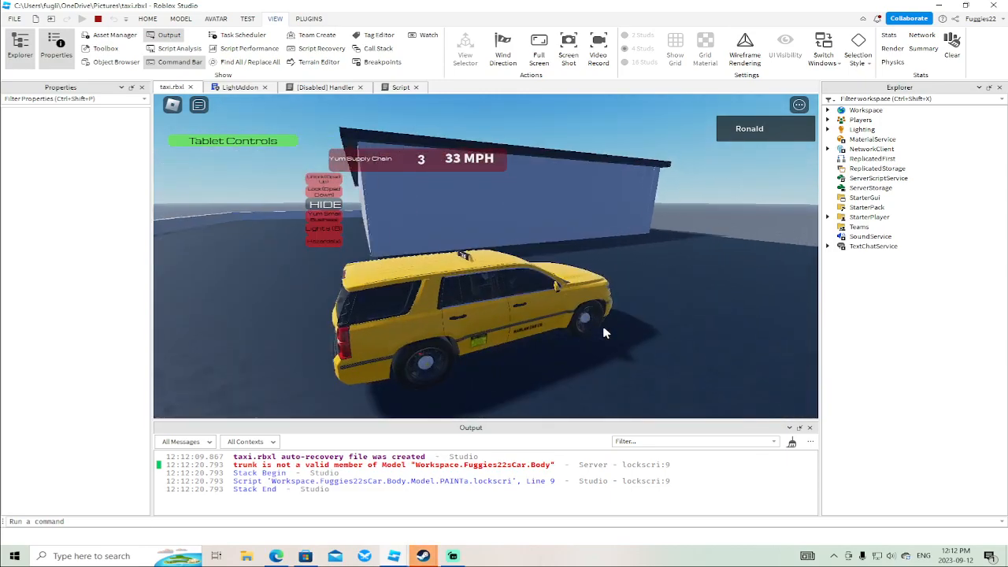
{"action": "key", "text": "w"}
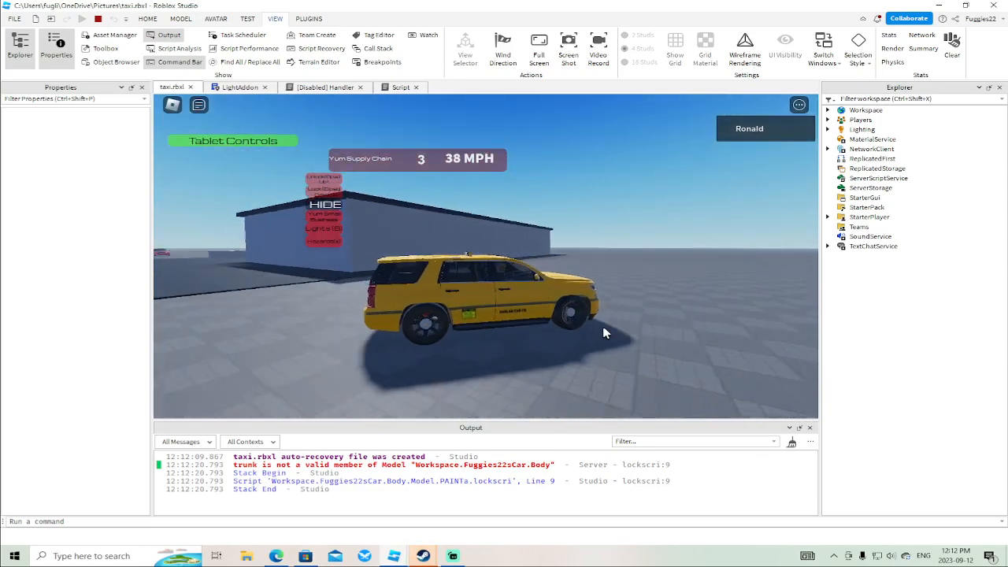
{"action": "key", "text": "w"}
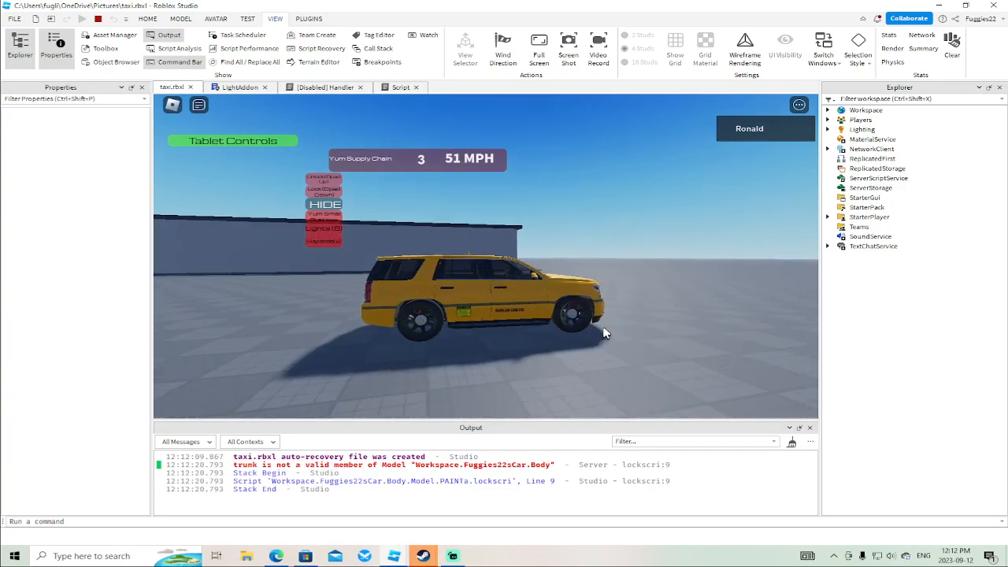
{"action": "key", "text": "a"}
{"action": "key", "text": "w"}
{"action": "key", "text": "s"}
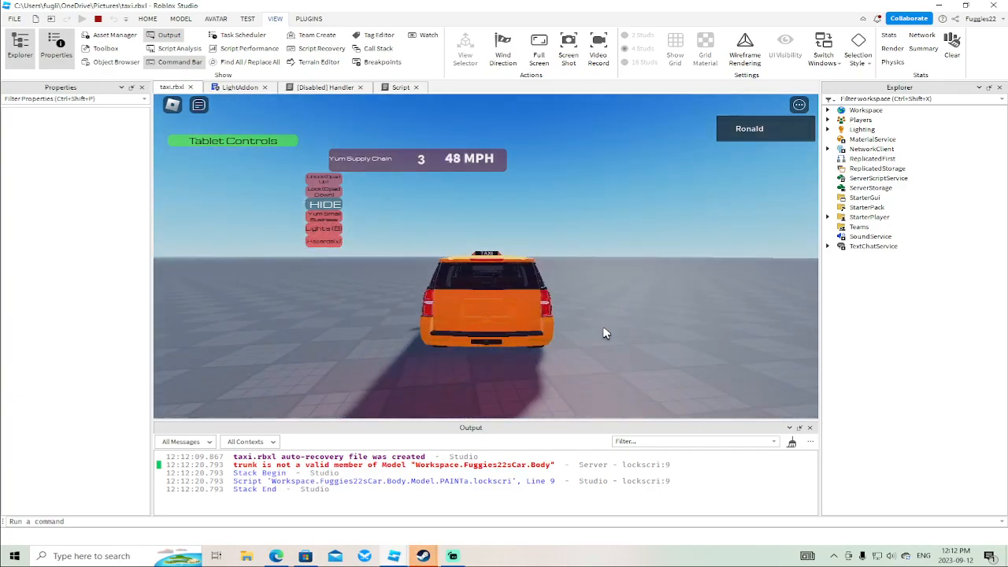
{"action": "key", "text": "d"}
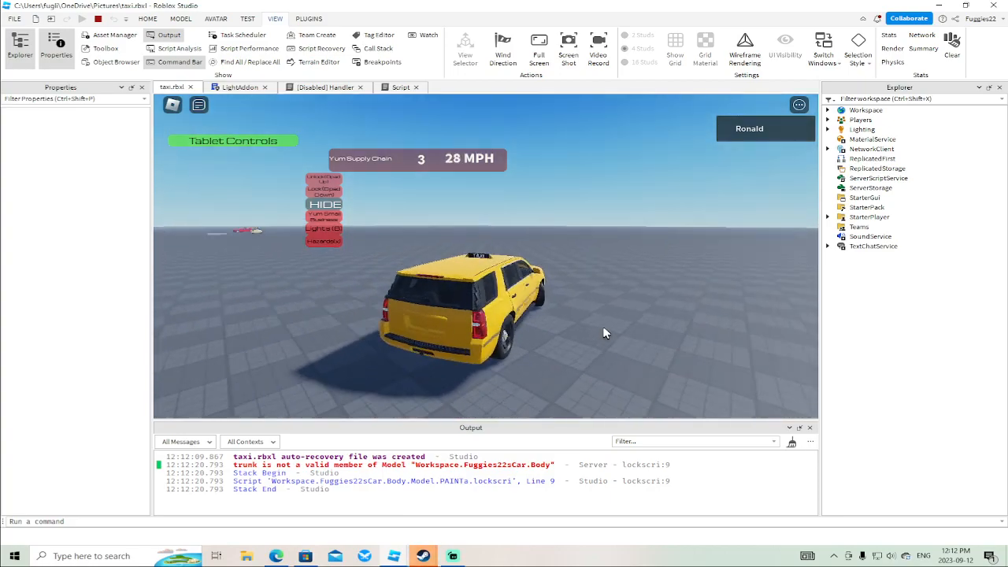
{"action": "key", "text": "a"}
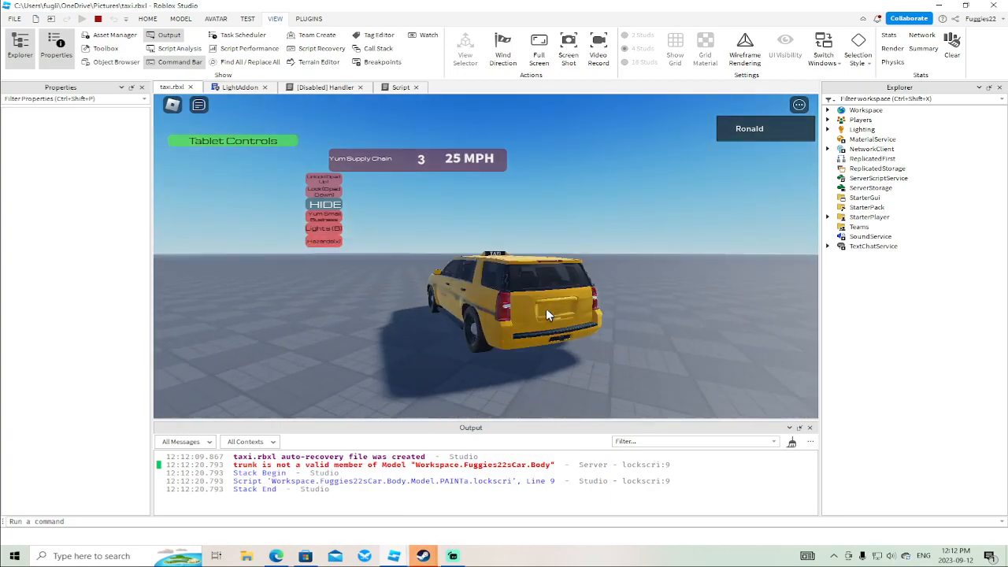
{"action": "key", "text": "a"}
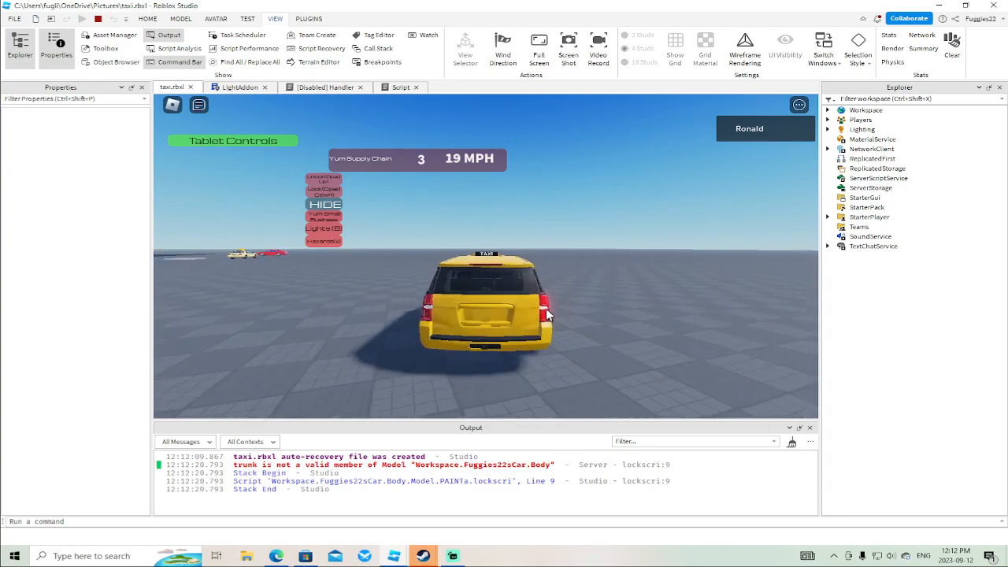
Try the SUV's hazard lights while driving and stop the playtest.
{"action": "key", "text": "x"}
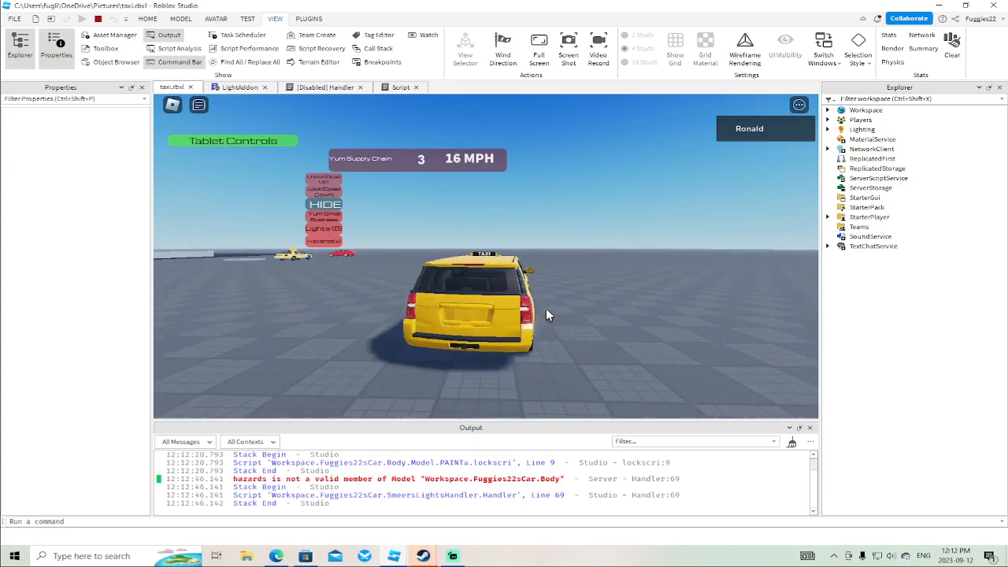
{"action": "key", "text": "a"}
{"action": "left_click", "coordinate": [100, 21]}
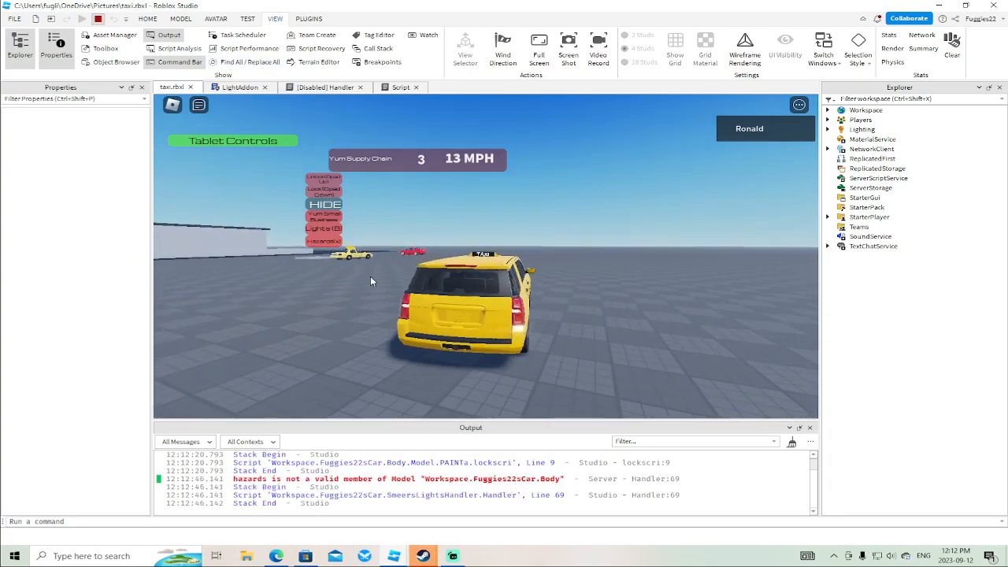
{"action": "key", "text": "shift+F5"}
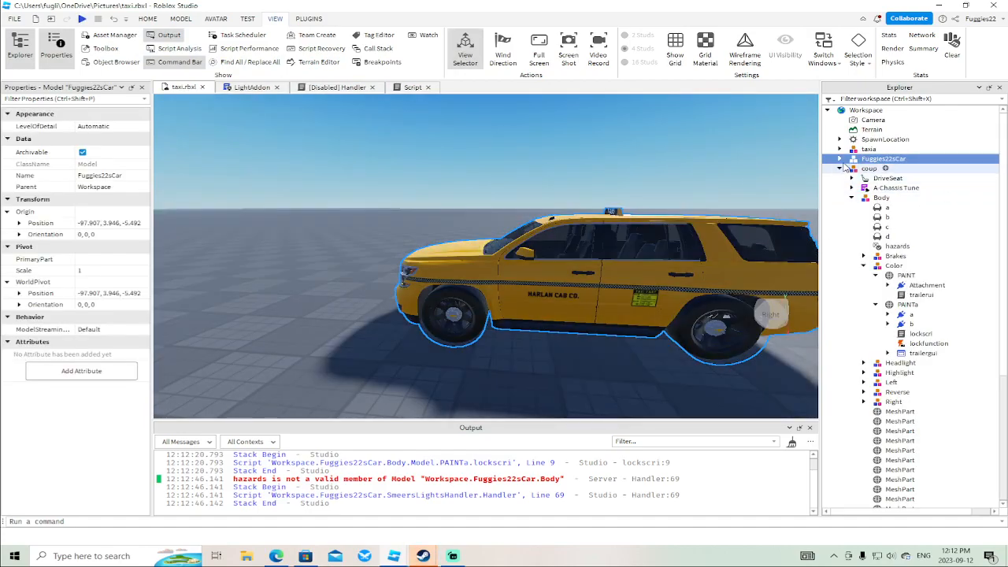
Insert a BoolValue into the SUV's Body model and rename it hazard.
{"action": "left_click", "coordinate": [880, 227]}
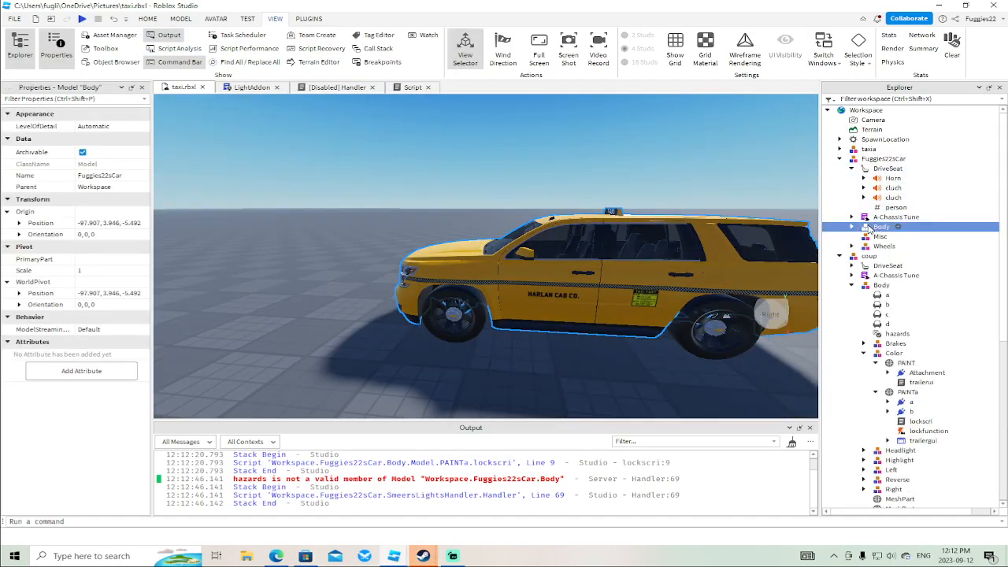
{"action": "right_click", "coordinate": [881, 227]}
{"action": "left_click", "coordinate": [875, 269]}
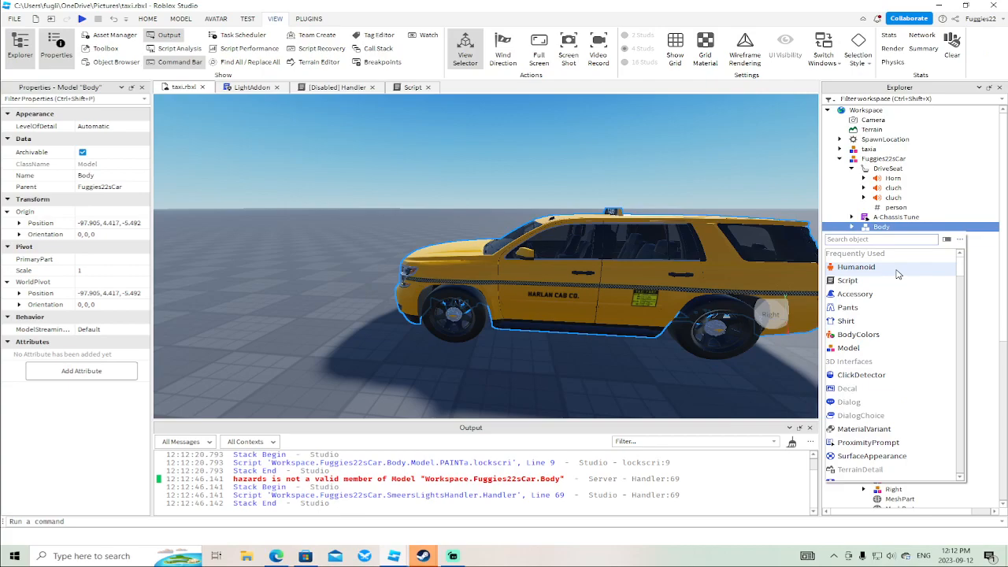
{"action": "type", "text": "bo"}
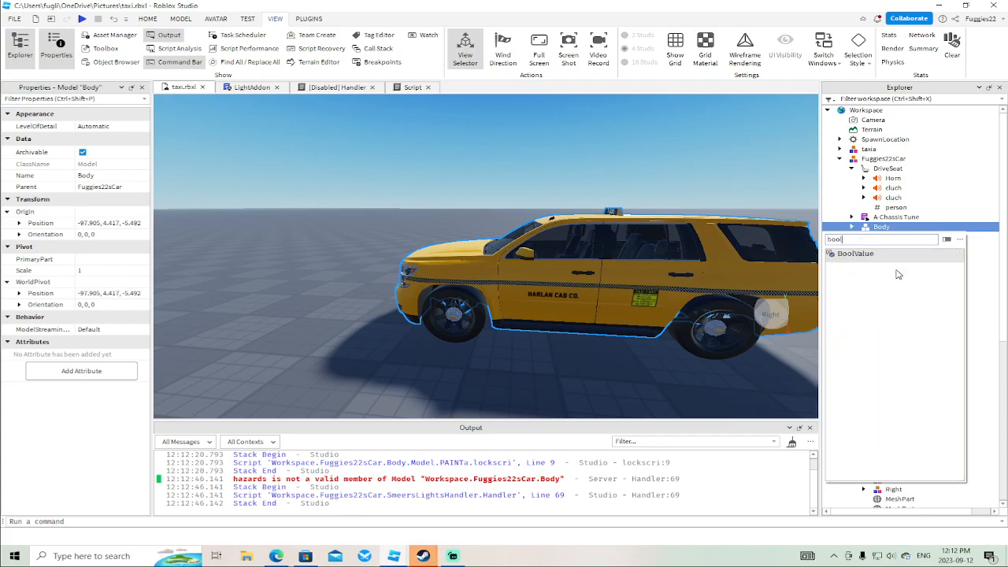
{"action": "type", "text": "ol"}
{"action": "left_click", "coordinate": [855, 253]}
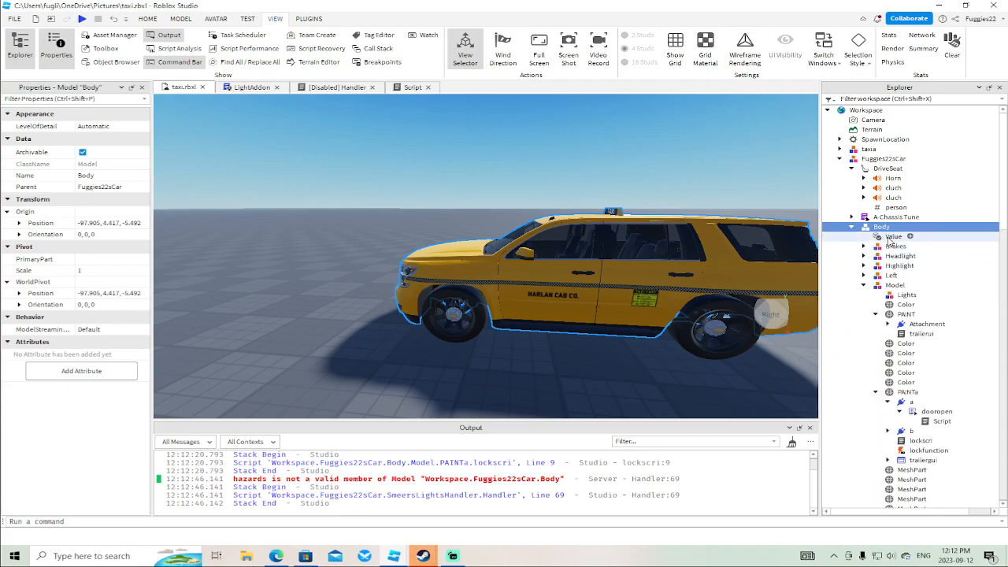
{"action": "right_click", "coordinate": [873, 236]}
{"action": "left_click", "coordinate": [871, 78]}
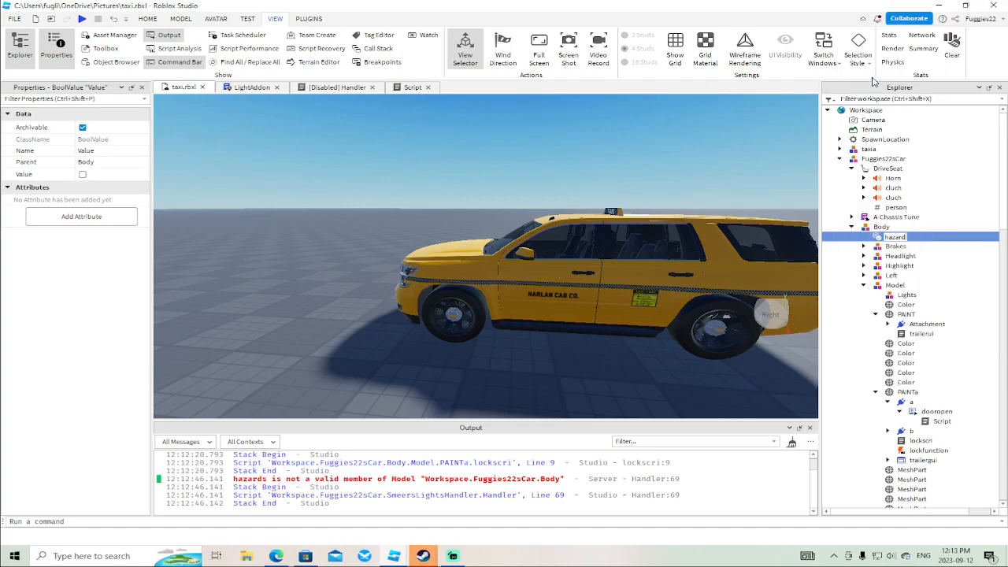
Insert a BoolValue into the Body model of the sedan taxi, taxia.
{"action": "right_click_drag", "start_coordinate": [400, 214], "coordinate": [400, 215]}
{"action": "left_click", "coordinate": [406, 264]}
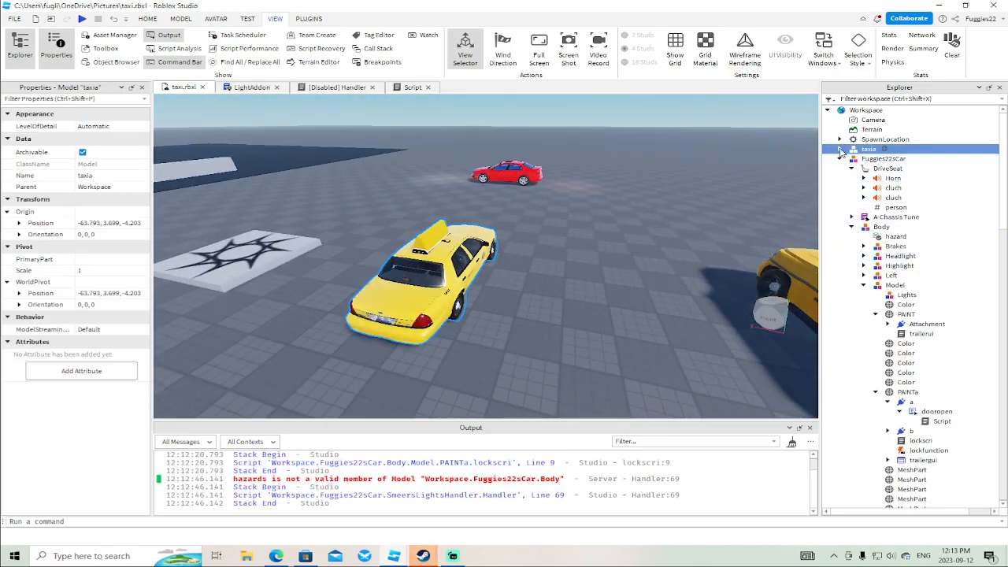
{"action": "left_click", "coordinate": [840, 150]}
{"action": "left_click", "coordinate": [851, 168]}
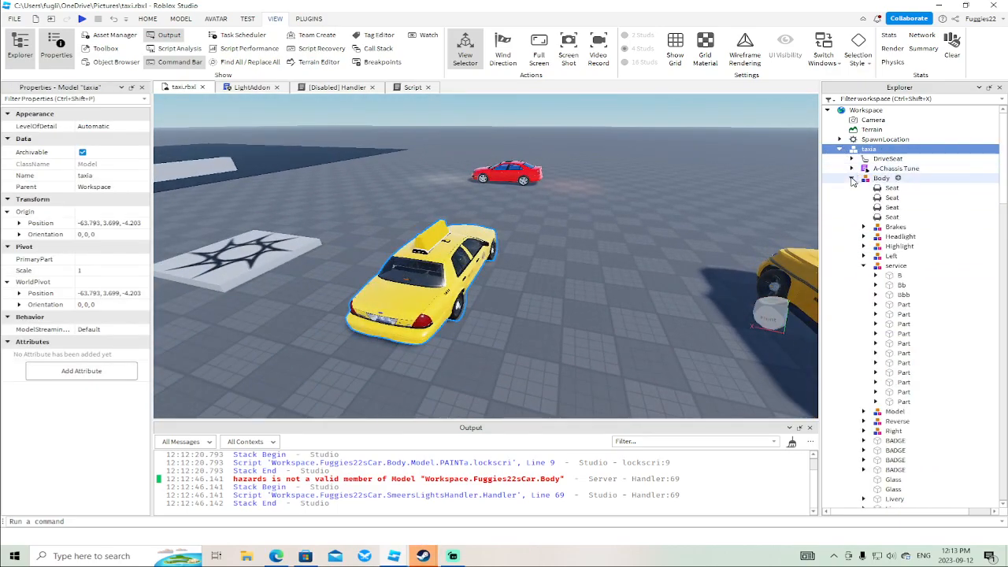
{"action": "left_click", "coordinate": [863, 265]}
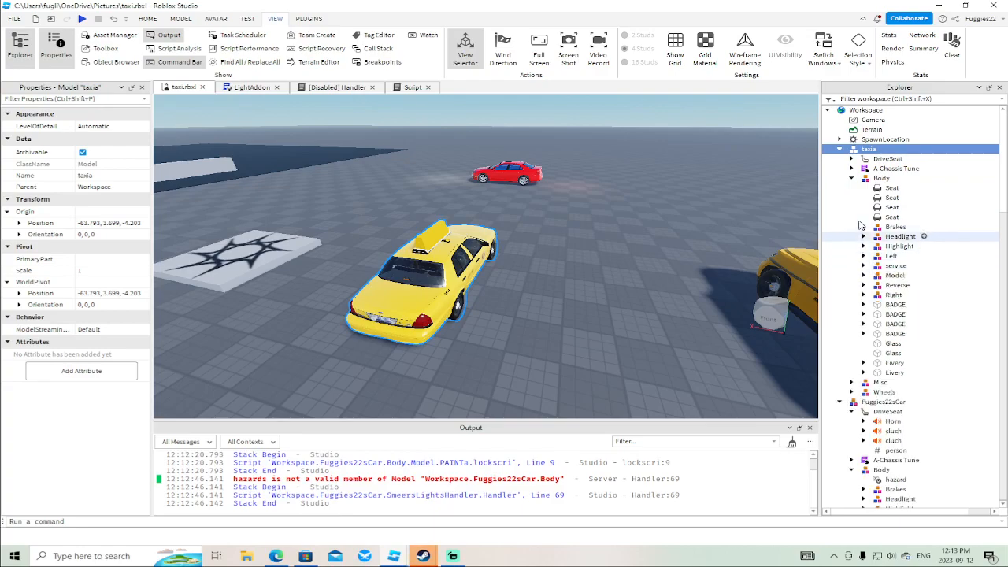
{"action": "right_click", "coordinate": [881, 178]}
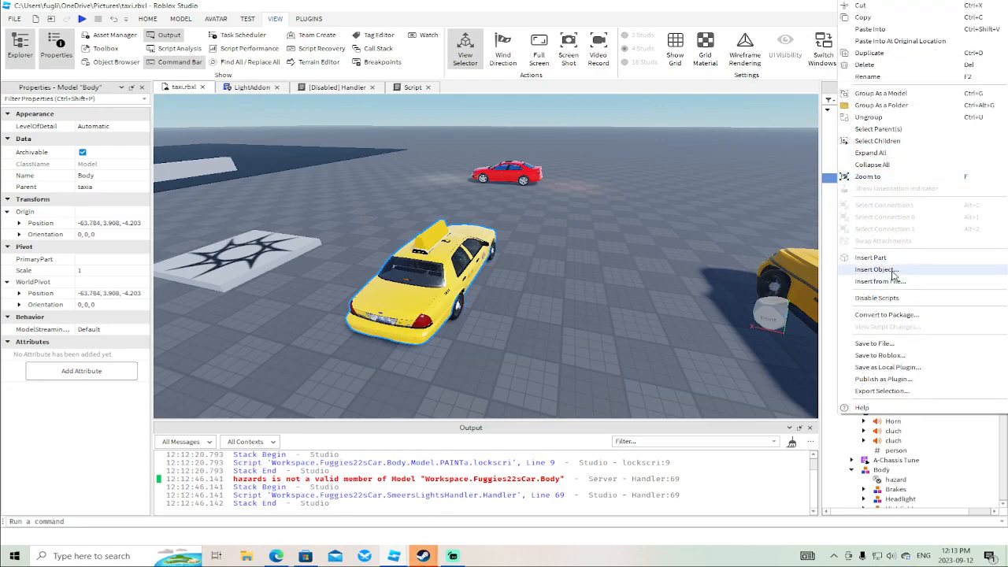
{"action": "left_click", "coordinate": [874, 269]}
{"action": "type", "text": "bool"}
{"action": "key", "text": "Return"}
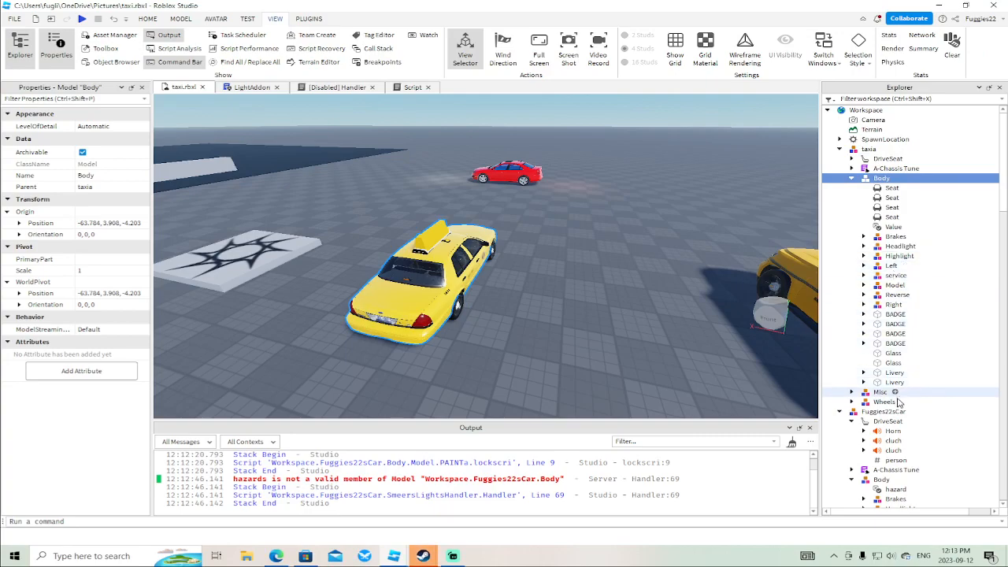
Rename the new BoolValue in the sedan's Body as hazards.
{"action": "left_click", "coordinate": [892, 227]}
{"action": "right_click", "coordinate": [893, 227]}
{"action": "left_click", "coordinate": [869, 76]}
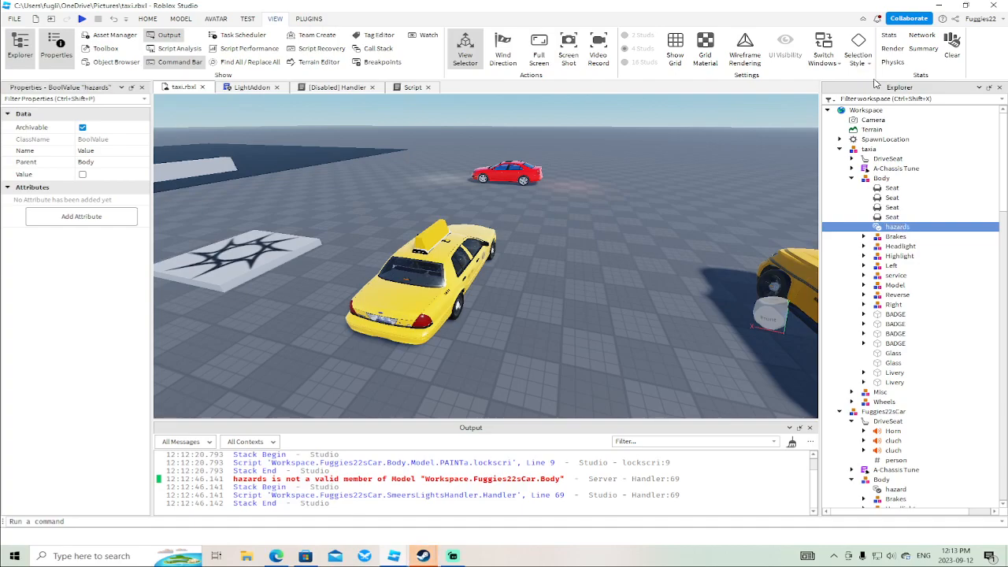
{"action": "scroll", "coordinate": [624, 489], "scroll_direction": "up", "scroll_amount": 1}
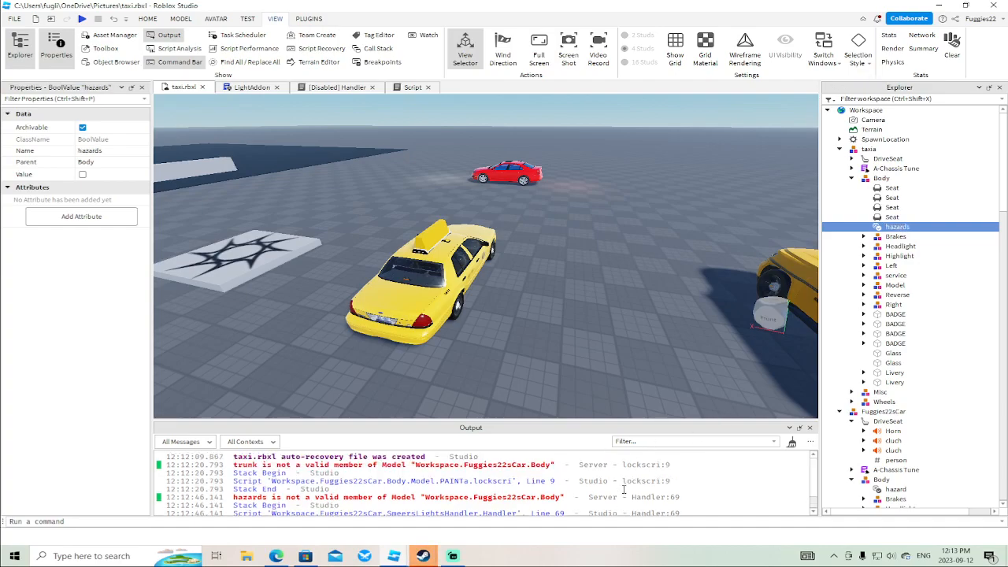
{"action": "scroll", "coordinate": [624, 488], "scroll_direction": "down", "scroll_amount": 1}
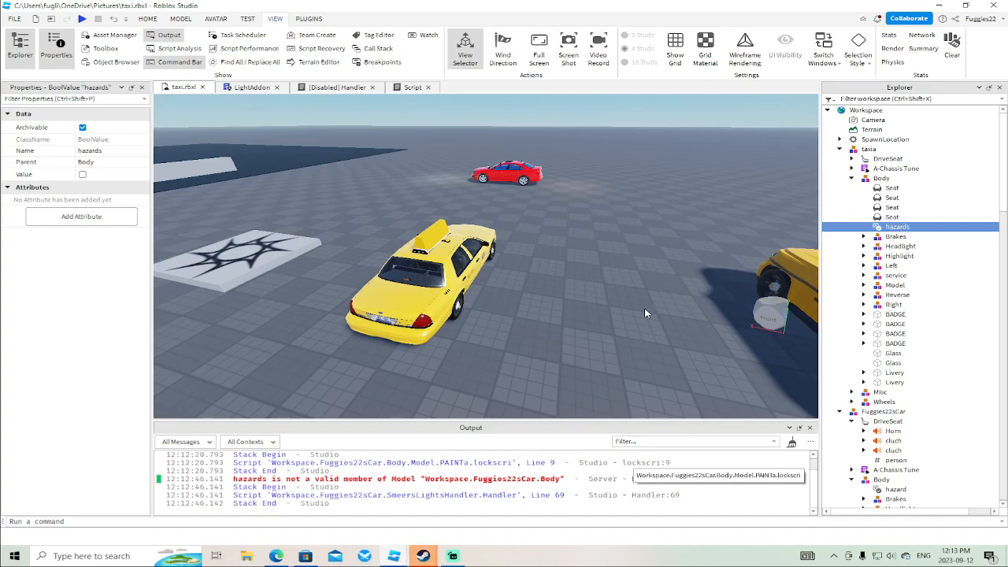
Open lockscri from its output error and delete both Body.trunk ProximityPrompt lines from the doorlockopen and doorlockclose blocks.
{"action": "scroll", "coordinate": [606, 465], "scroll_direction": "up", "scroll_amount": 1}
{"action": "left_click", "coordinate": [483, 481]}
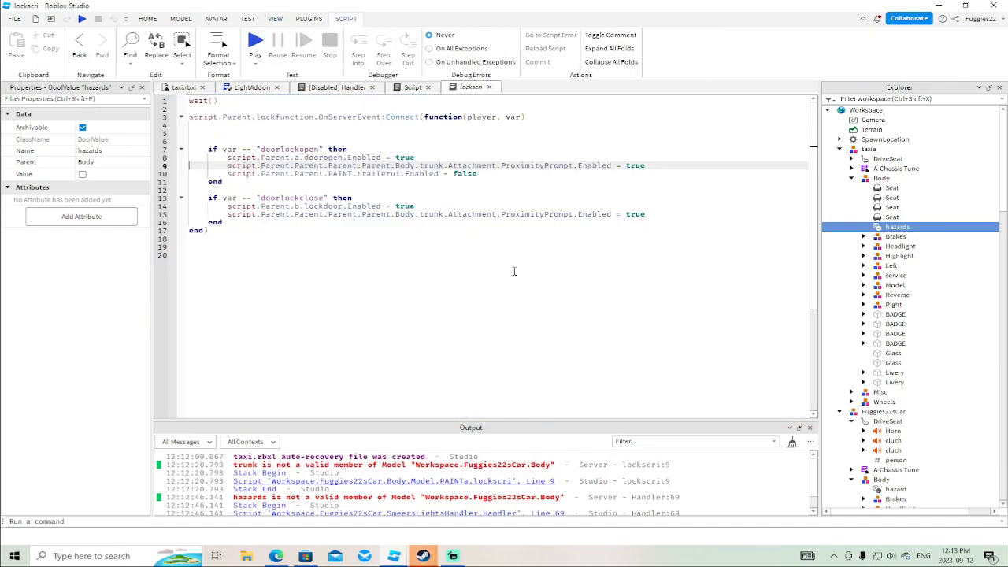
{"action": "left_click_drag", "start_coordinate": [672, 215], "coordinate": [226, 214]}
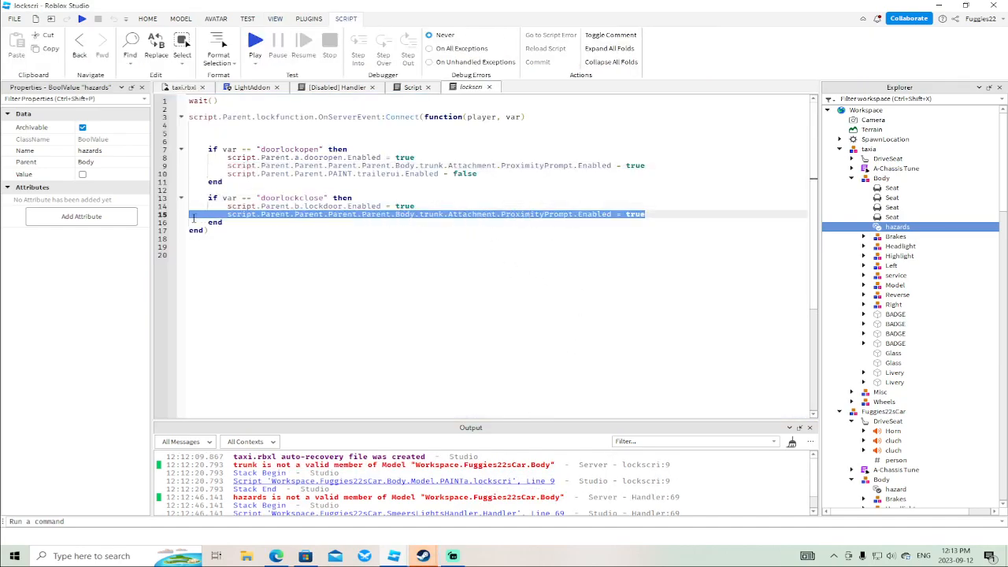
{"action": "key", "text": "BackSpace"}
{"action": "key", "text": "BackSpace"}
{"action": "left_click_drag", "start_coordinate": [651, 165], "coordinate": [227, 166]}
{"action": "key", "text": "BackSpace"}
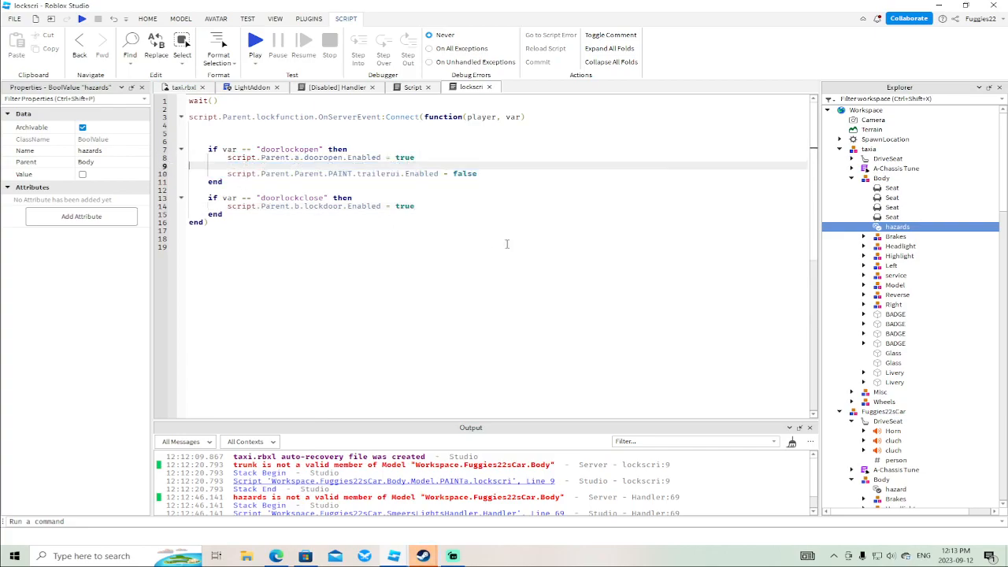
{"action": "key", "text": "BackSpace"}
Close the open lockscri, Script, Handler and LightAddon scripts.
{"action": "left_click", "coordinate": [489, 88]}
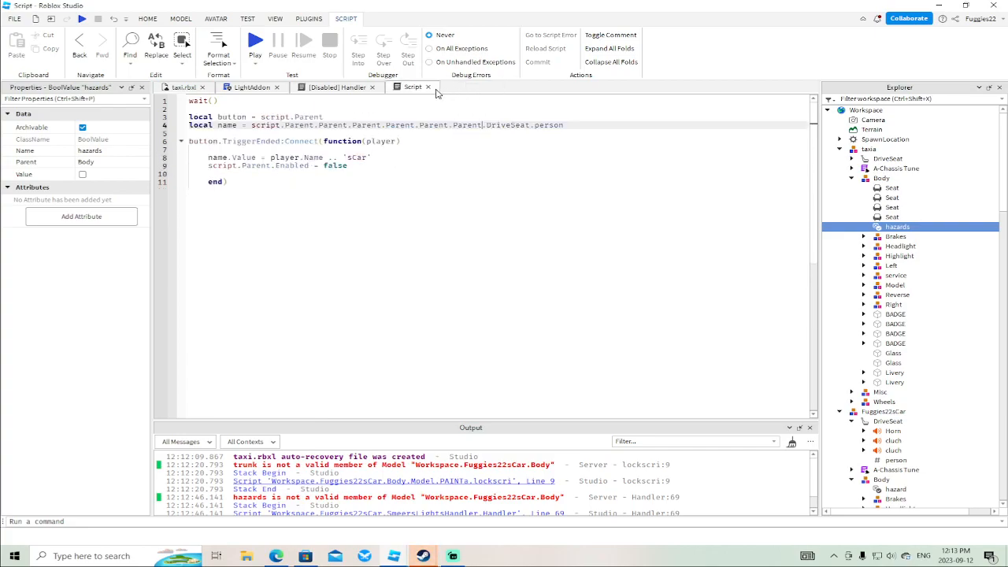
{"action": "left_click", "coordinate": [429, 88]}
{"action": "left_click", "coordinate": [373, 87]}
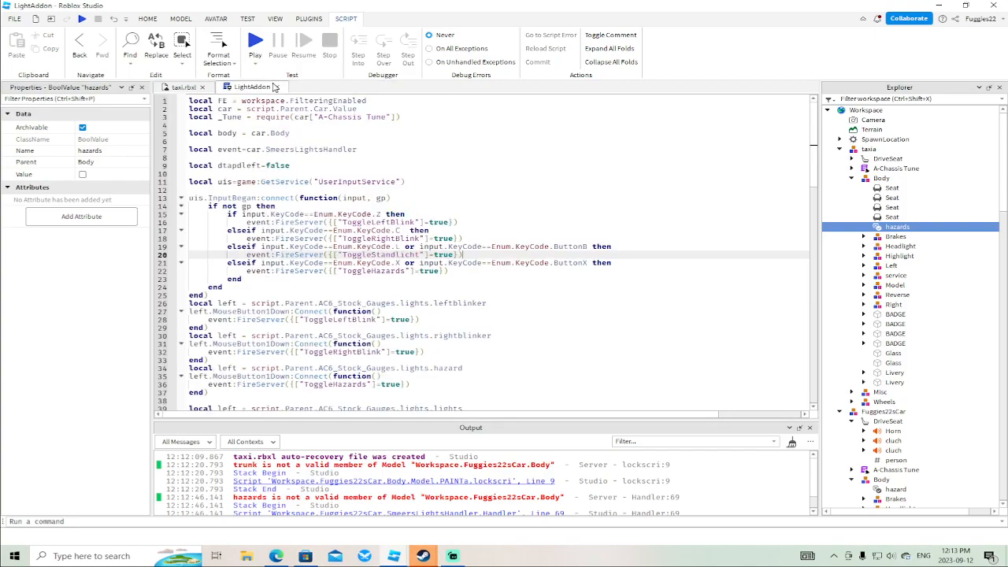
{"action": "left_click", "coordinate": [276, 87]}
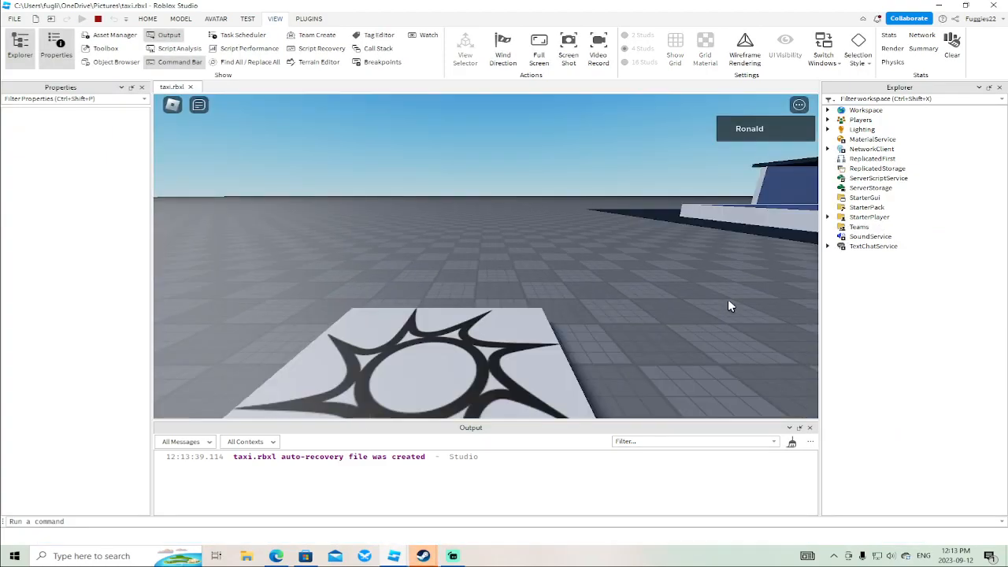
Start a playtest and walk the character over to the SUV taxi.
{"action": "right_click_drag", "start_coordinate": [658, 269], "coordinate": [662, 277]}
{"action": "key", "text": "w"}
{"action": "key", "text": "w"}
{"action": "key", "text": "d"}
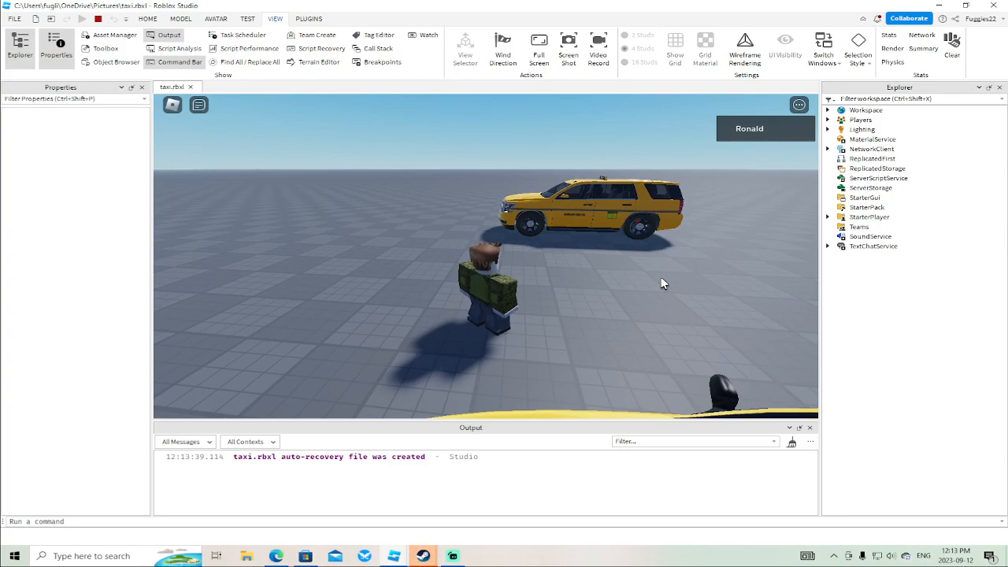
{"action": "right_click_drag", "start_coordinate": [658, 278], "coordinate": [646, 277]}
{"action": "key", "text": "w"}
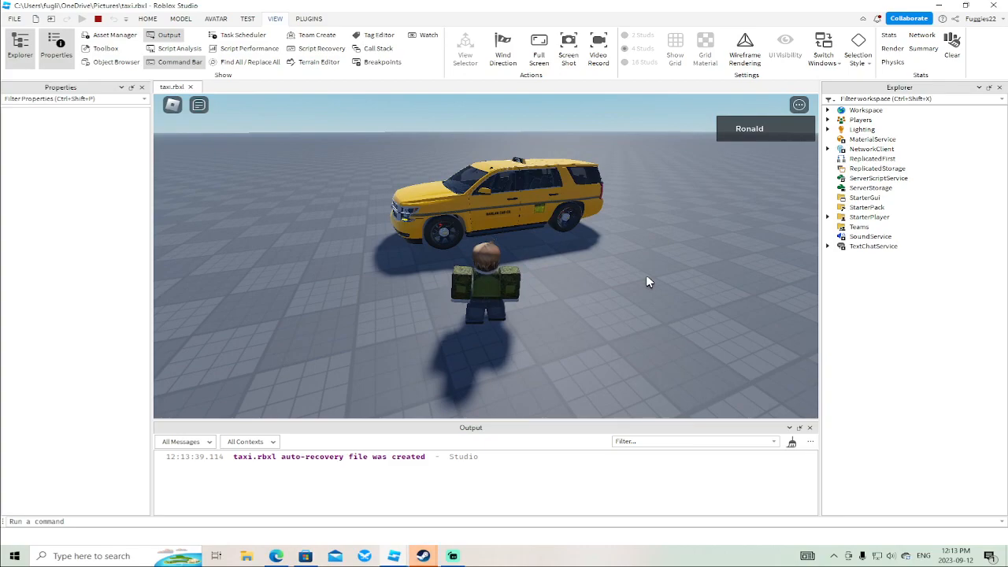
Test the SUV taxi's door lock interaction and get into its driver's seat.
{"action": "key", "text": "w"}
{"action": "key", "text": "e"}
{"action": "left_click", "coordinate": [313, 179]}
{"action": "key", "text": "e"}
{"action": "key", "text": "w"}
{"action": "right_click_drag", "start_coordinate": [602, 376], "coordinate": [610, 370]}
{"action": "key", "text": "e"}
Test-drive the SUV taxi around the baseplate, brake, and stop the playtest.
{"action": "key", "text": "w"}
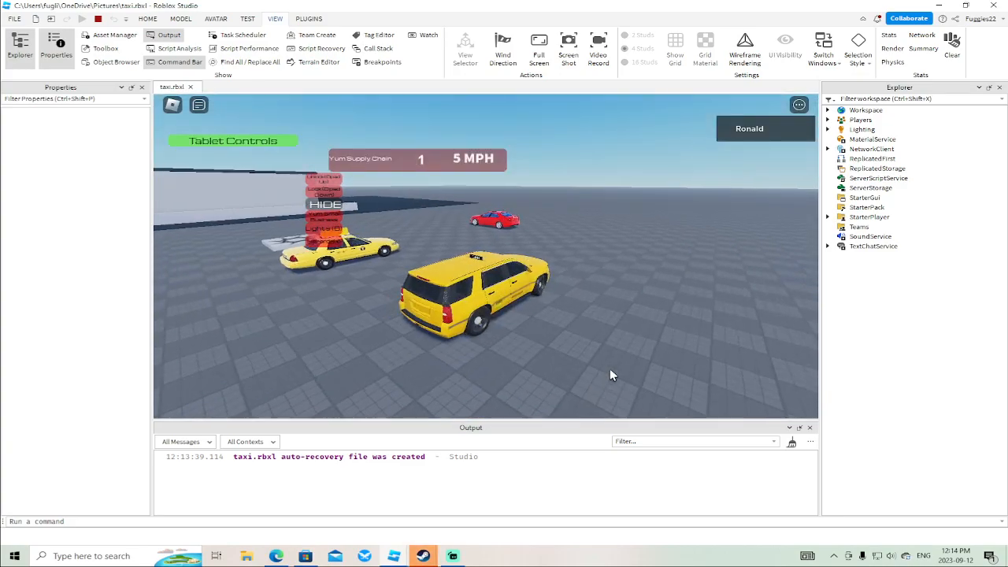
{"action": "key", "text": "w"}
{"action": "key", "text": "a"}
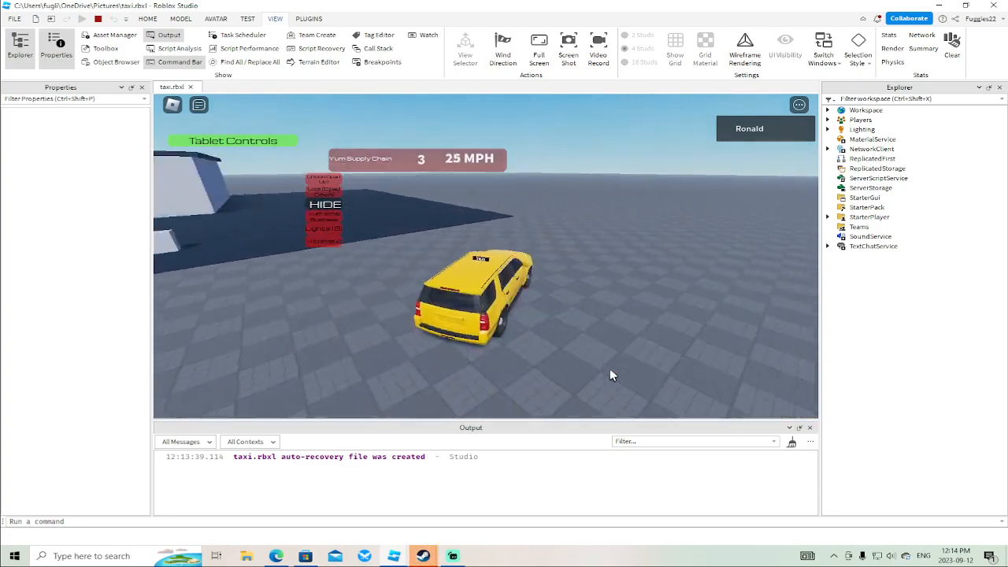
{"action": "right_click_drag", "start_coordinate": [610, 370], "coordinate": [610, 370]}
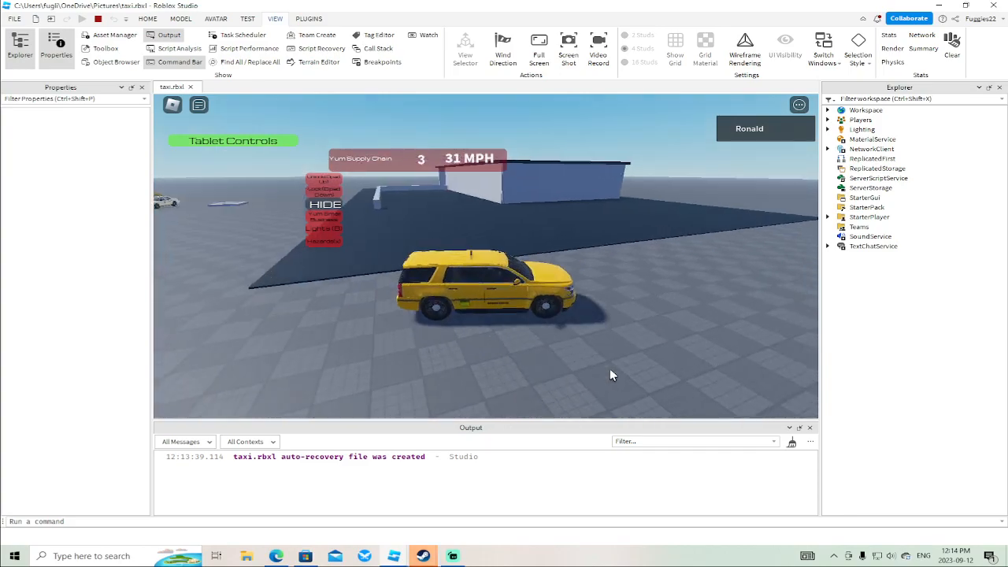
{"action": "key", "text": "s"}
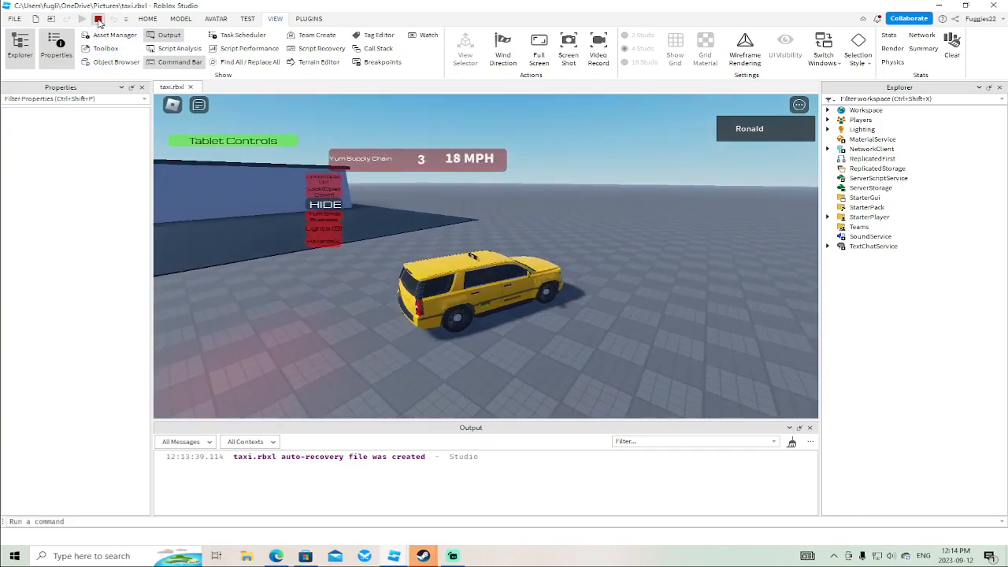
{"action": "key", "text": "shift+F5"}
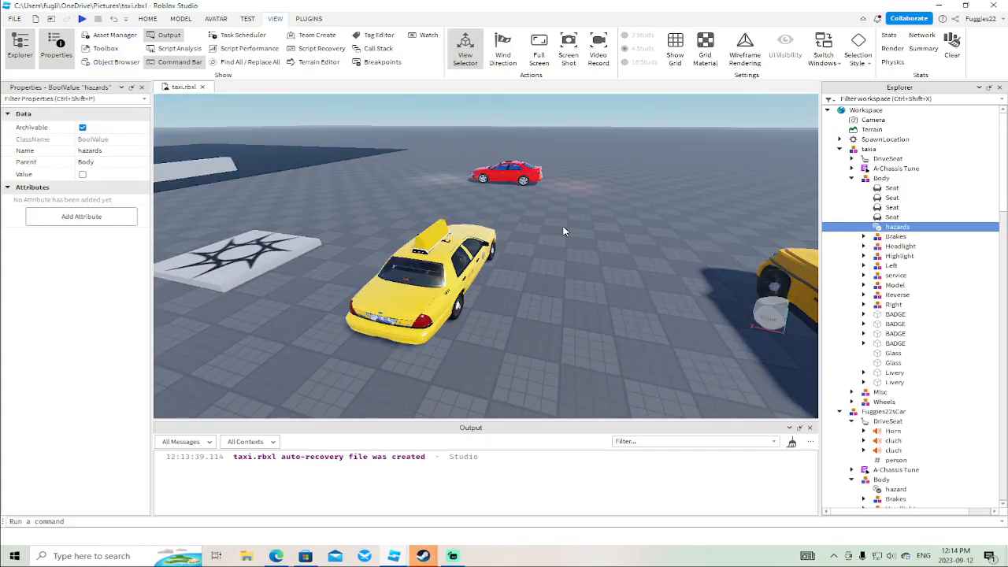
{"action": "left_click_drag", "start_coordinate": [605, 238], "coordinate": [555, 236]}
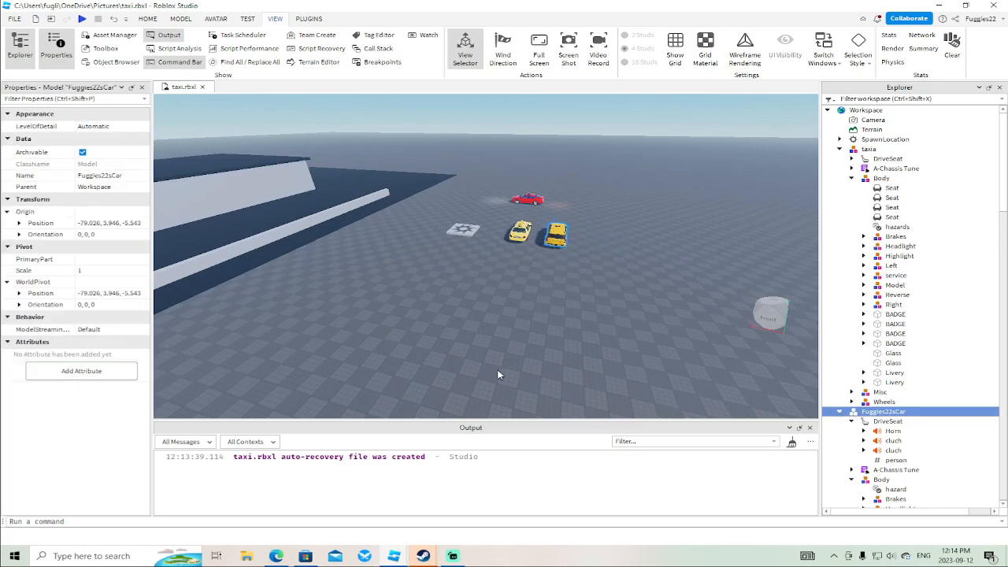
{"action": "left_click", "coordinate": [453, 556]}
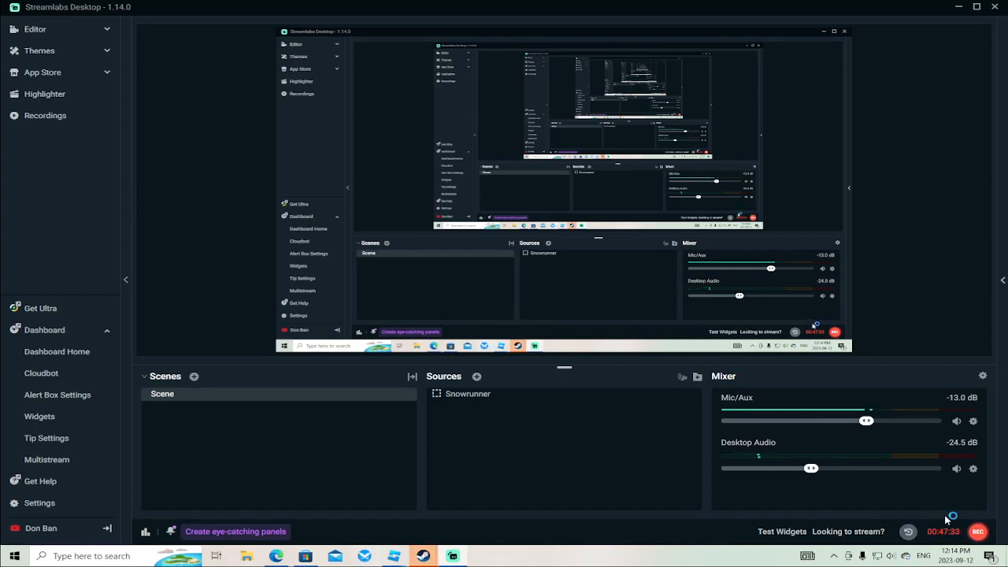
{"action": "left_click", "coordinate": [978, 533]}
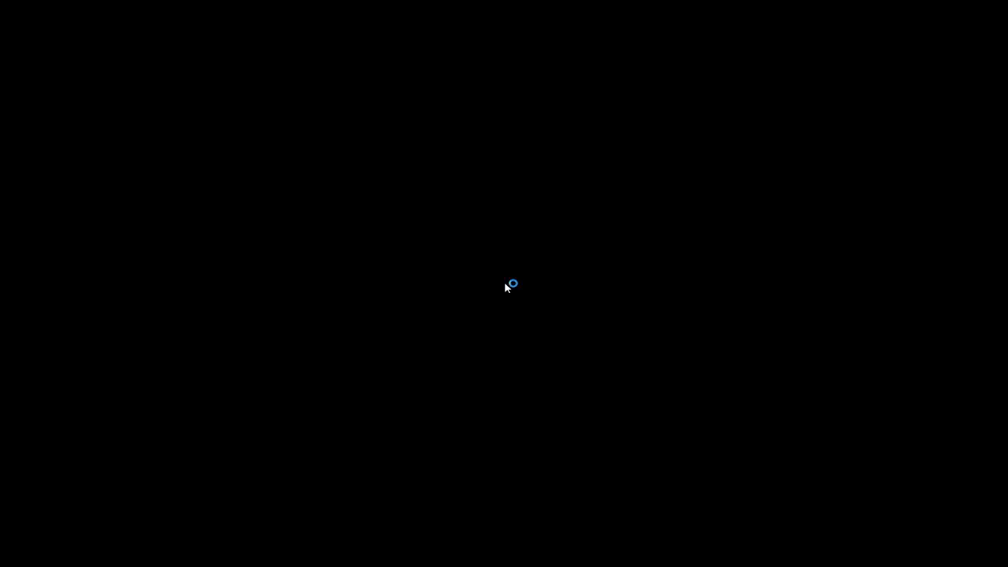